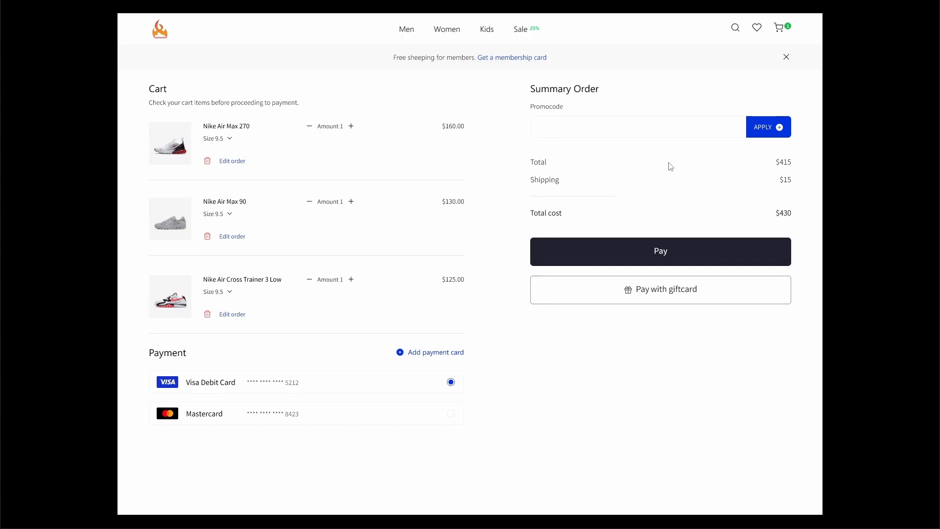
Dismiss the membership banner in the checkout prototype, fill in the promo code and apply it.
click(787, 57)
click(615, 119)
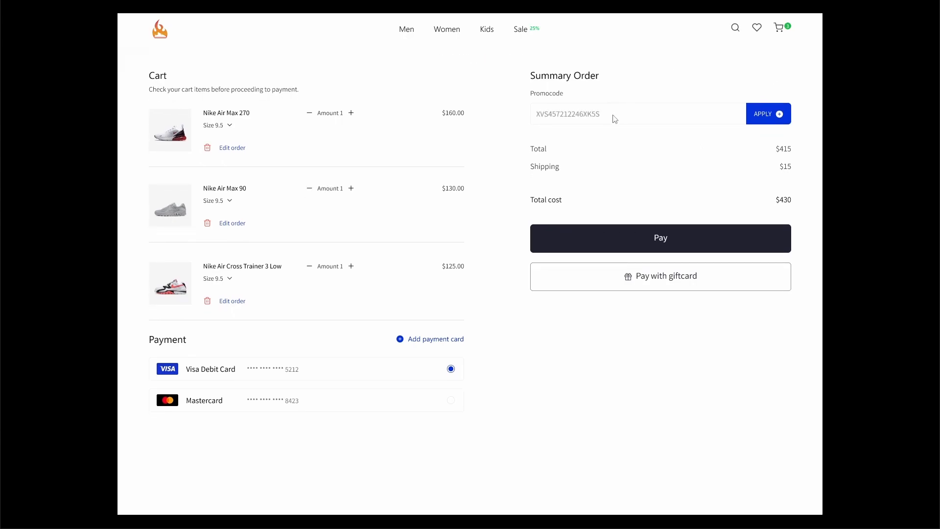
click(769, 116)
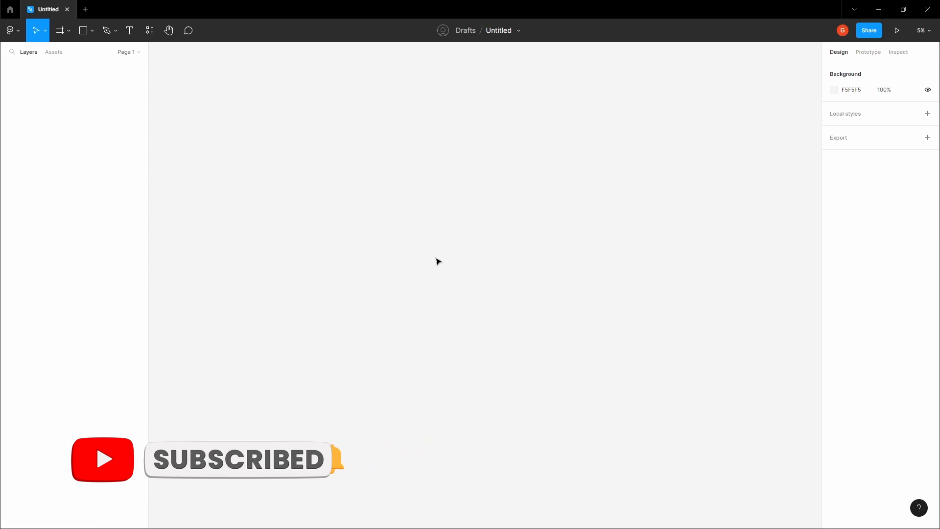
Add a 1440 × 1024 desktop frame on the empty canvas below the asset frames.
scroll(445, 260, up, 1)
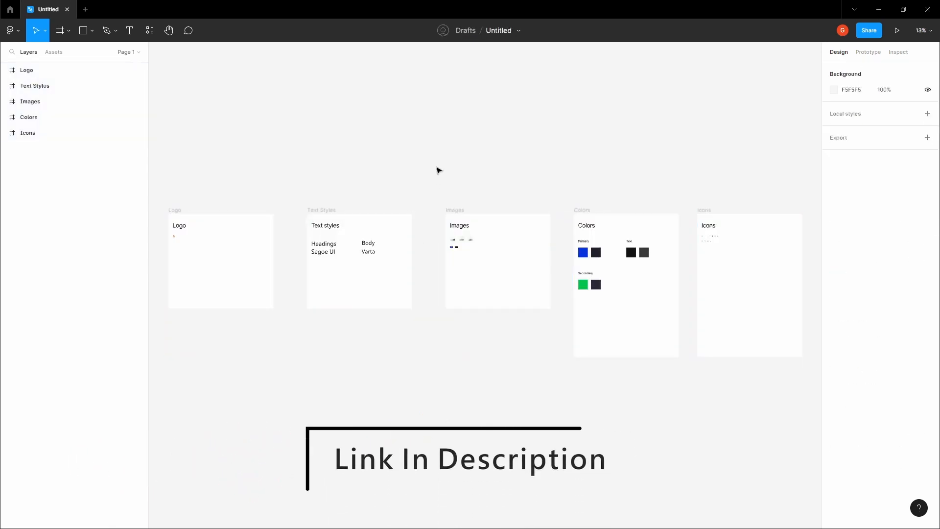
drag(436, 167, 430, 113)
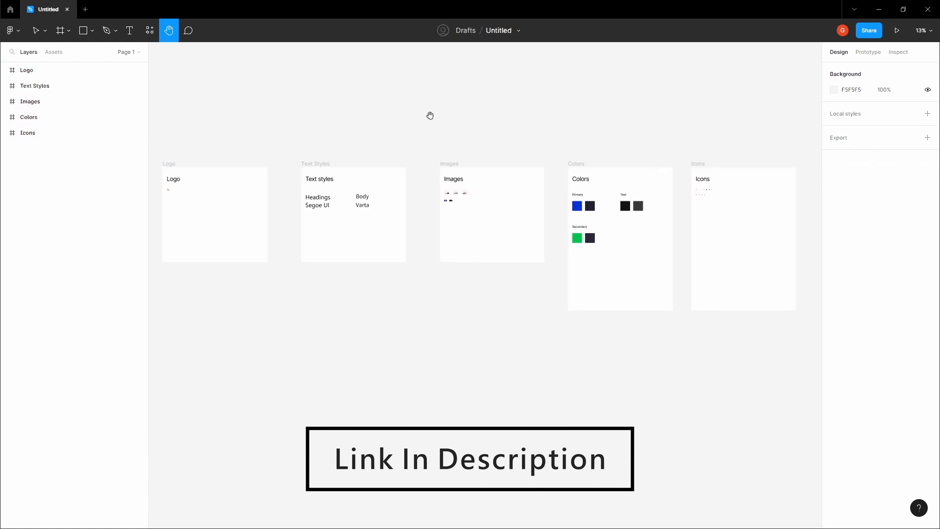
scroll(435, 207, down, 2)
ctrl+scroll(443, 223, down, 3)
scroll(437, 213, down, 1)
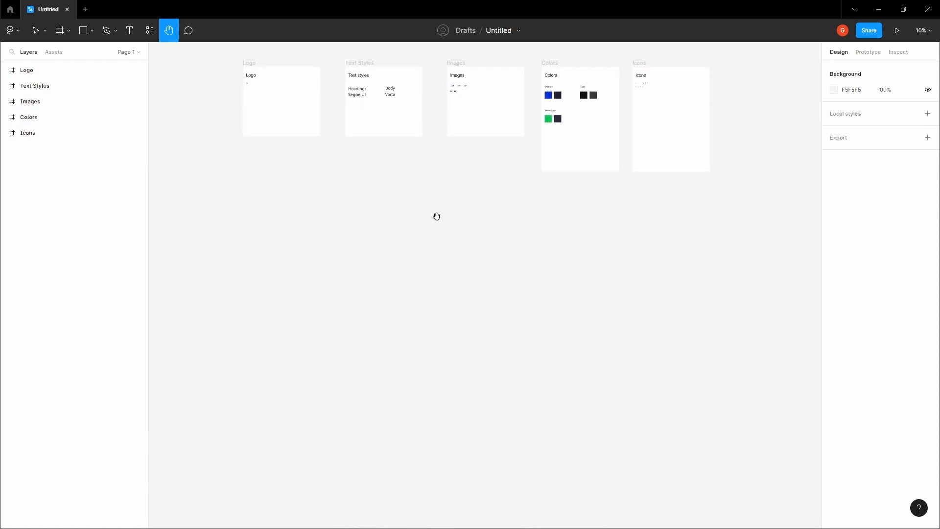
drag(446, 280, 444, 239)
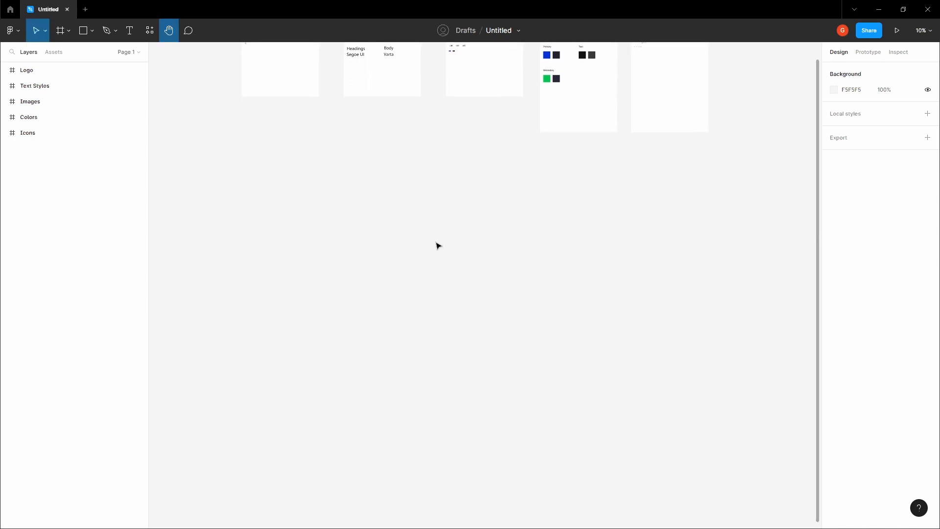
key(f)
click(843, 182)
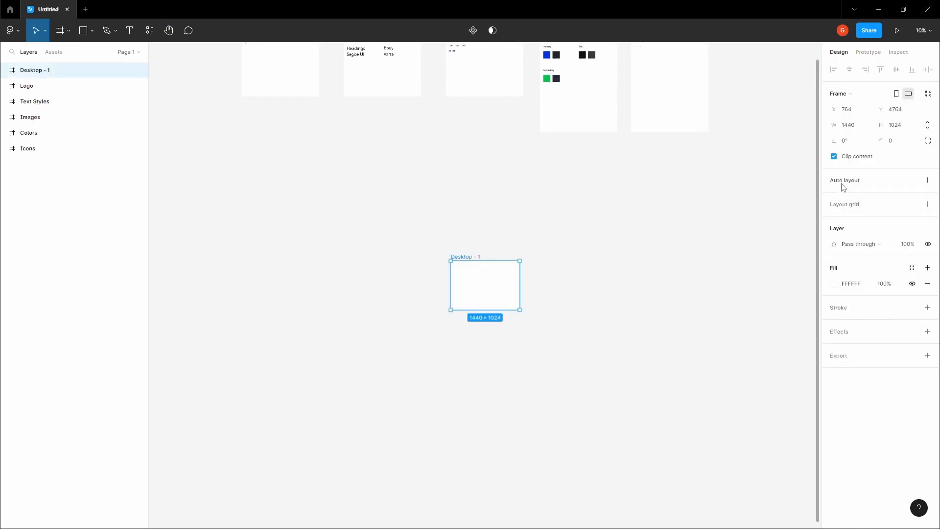
Rename the design file to "Checkout UI".
click(583, 239)
drag(582, 238, 536, 203)
ctrl+scroll(483, 218, up, 4)
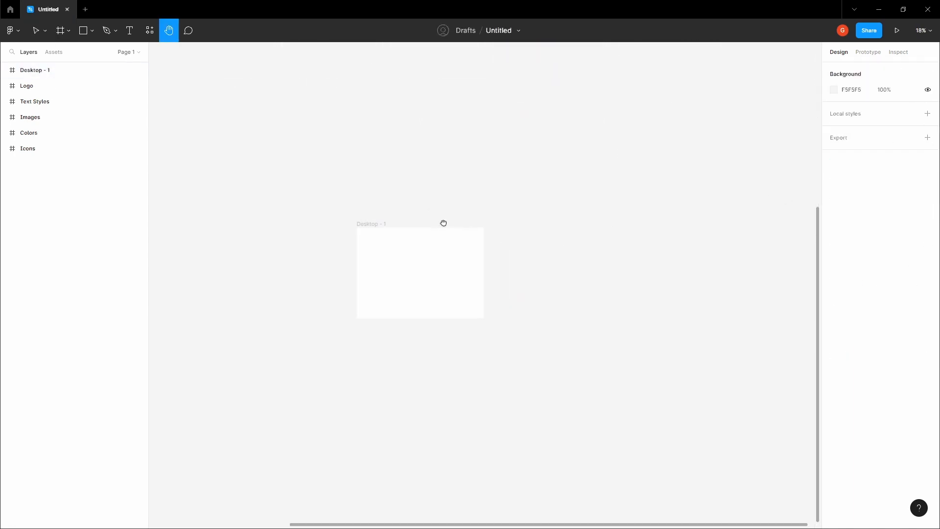
drag(442, 222, 468, 218)
click(496, 30)
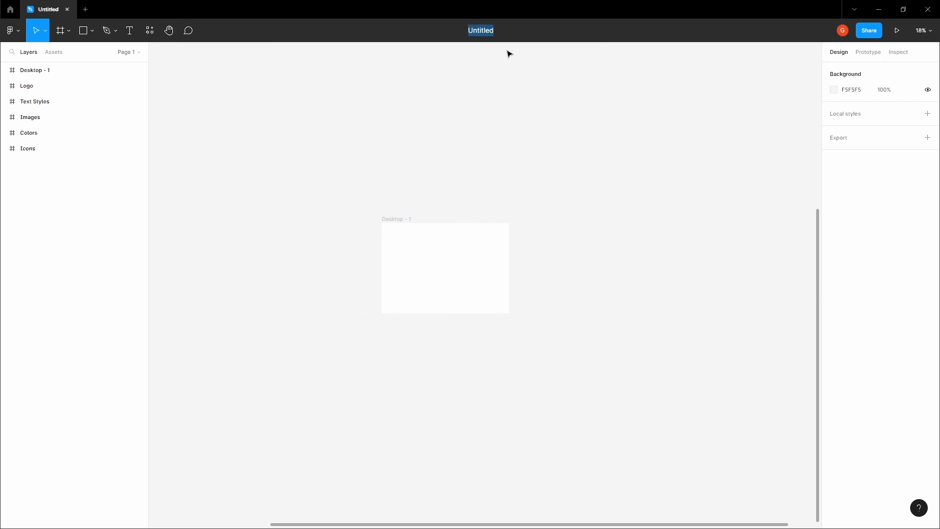
text(Checkout UI)
key(Return)
Rename the desktop frame to "Checkout Page".
click(398, 219)
double_click(58, 70)
text(Ch)
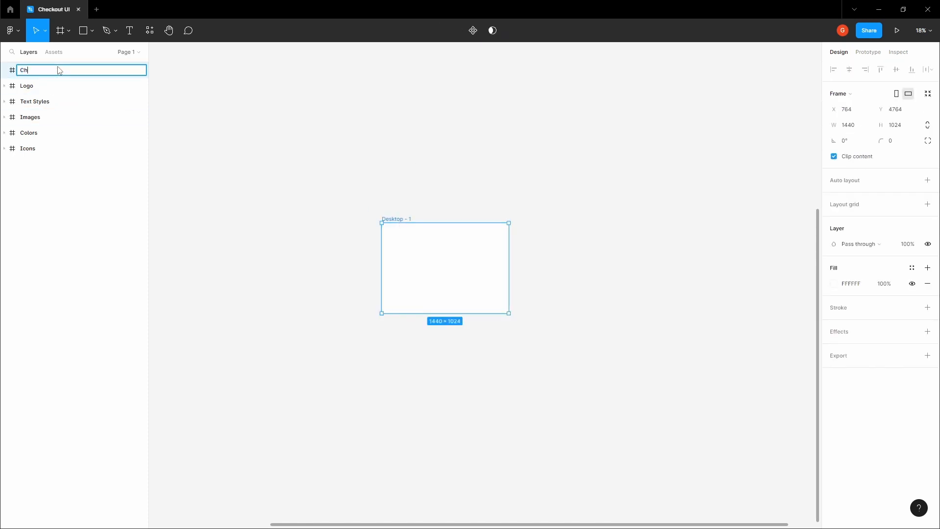
text(eckout Page)
key(Return)
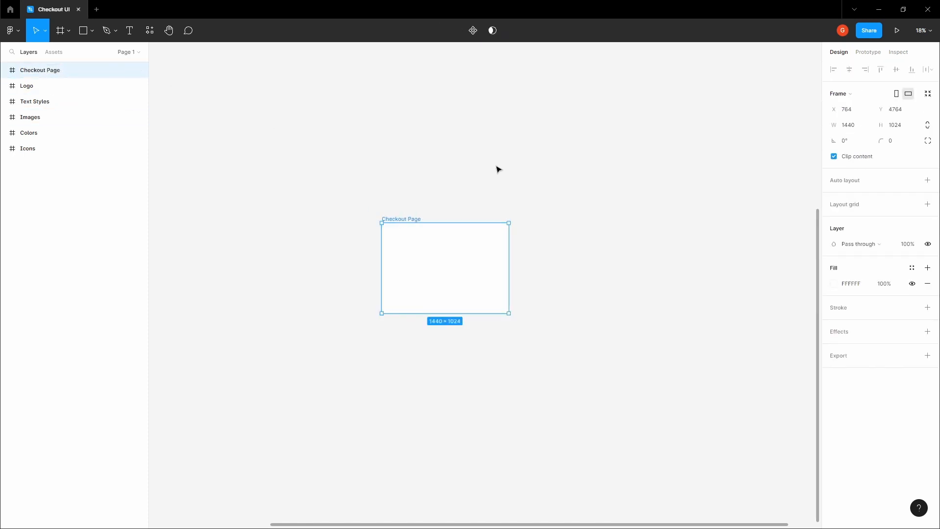
Add a layout grid to the Checkout Page frame and make it a 12-column grid.
click(469, 172)
key(h)
drag(484, 176, 398, 168)
scroll(470, 194, up, 1)
click(372, 198)
key(space)
scroll(409, 189, up, 3)
scroll(369, 168, up, 3)
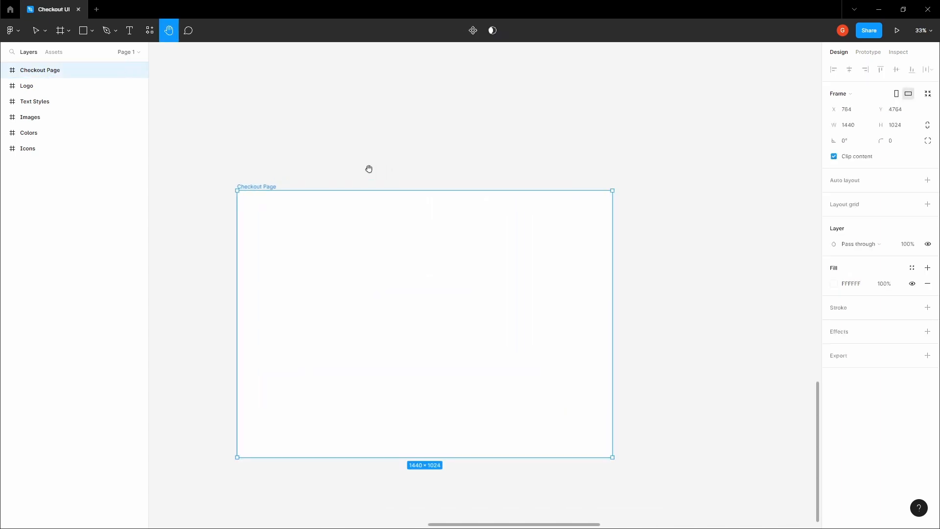
click(927, 204)
click(833, 219)
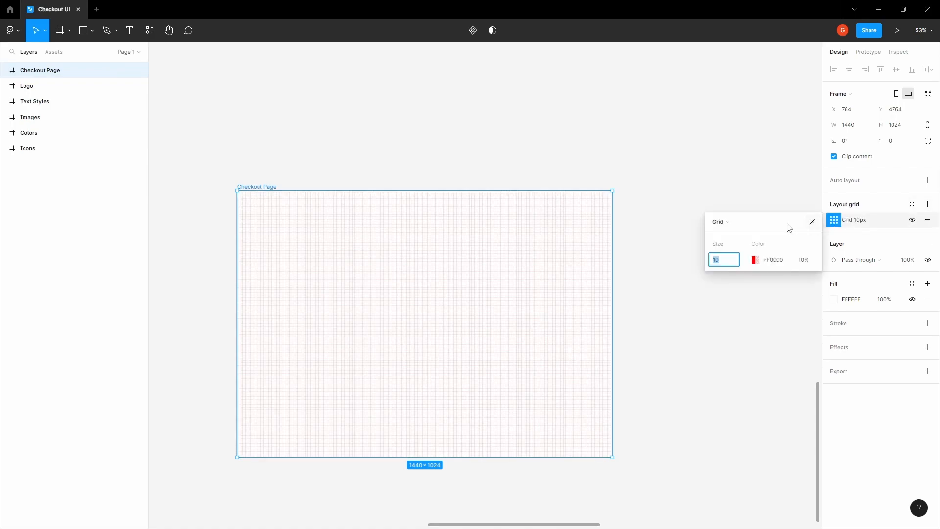
click(731, 226)
click(734, 235)
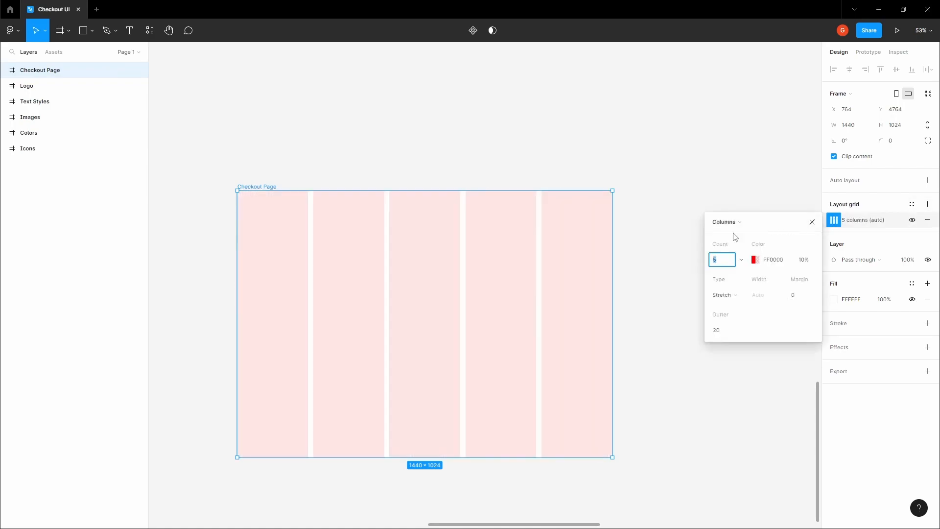
Set the column grid's margin to 64 and its gutter to 16.
click(800, 299)
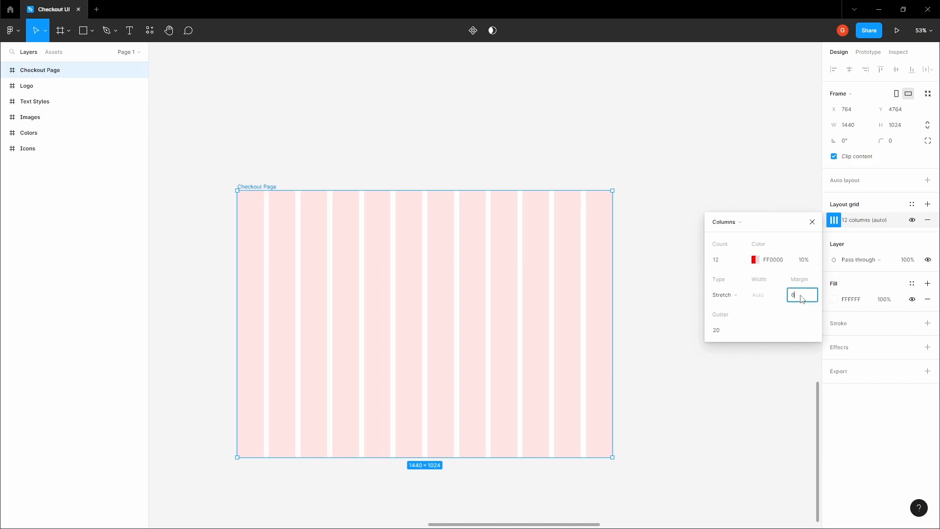
key(Tab)
text(16)
click(650, 280)
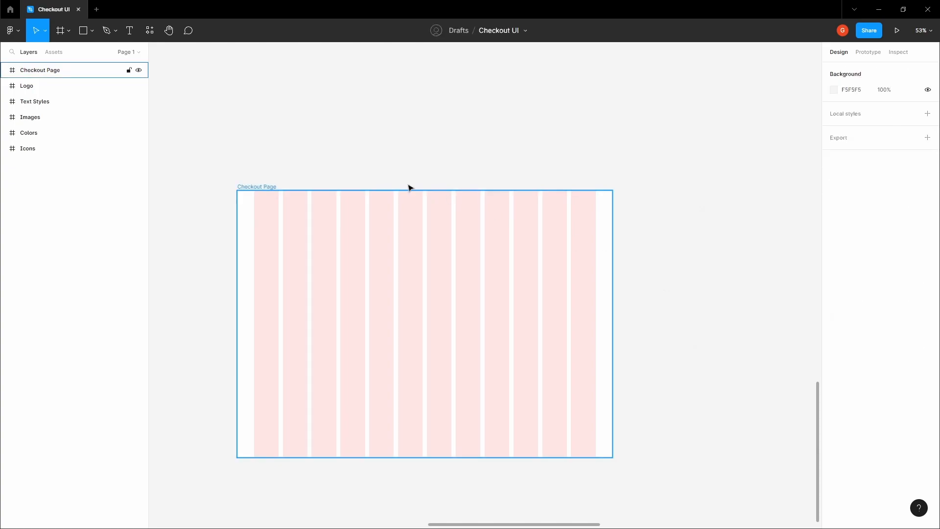
Add a second layout grid to the Checkout Page frame and make it 12 rows.
click(256, 187)
click(927, 205)
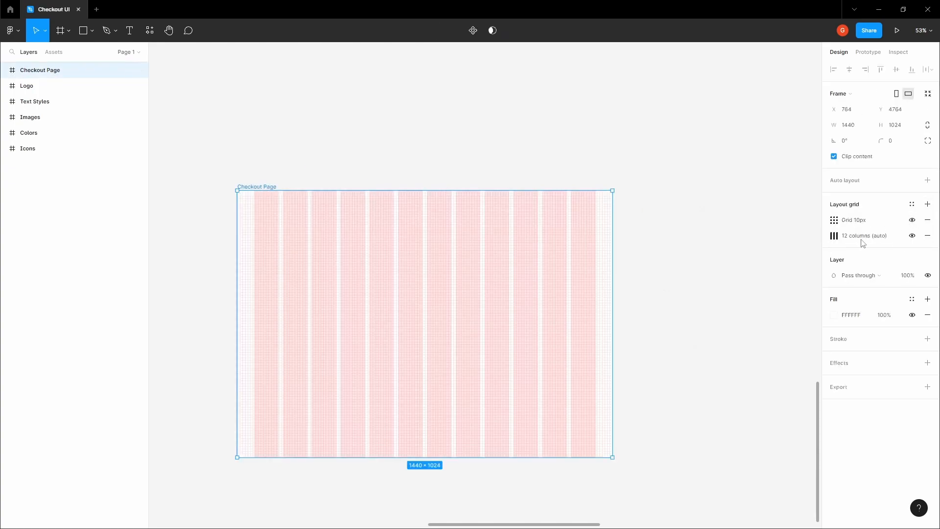
click(834, 220)
click(723, 223)
click(730, 245)
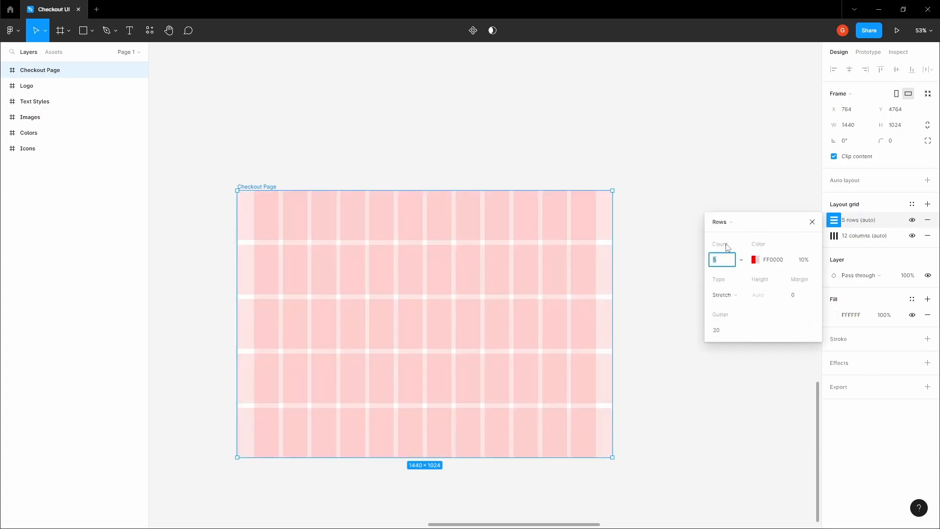
text(12)
Set the row grid's margin to 64 and its gutter to 24.
click(800, 298)
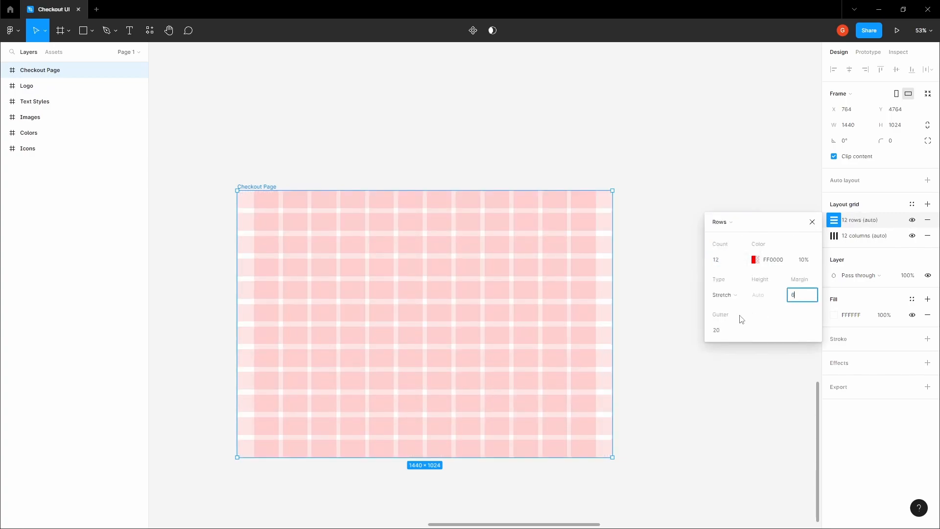
click(724, 331)
text(2)
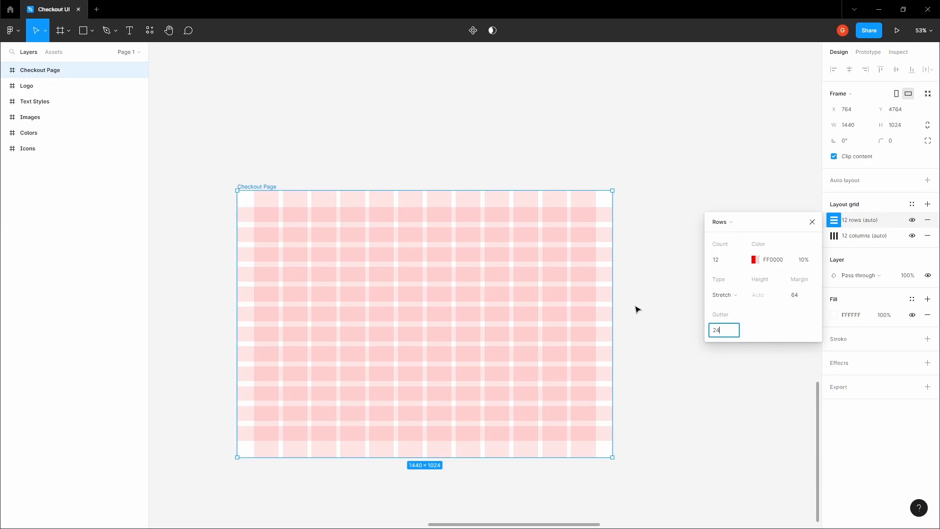
click(635, 306)
Review the settings of the Checkout Page frame's row and column layout grids.
click(258, 187)
click(834, 235)
click(835, 223)
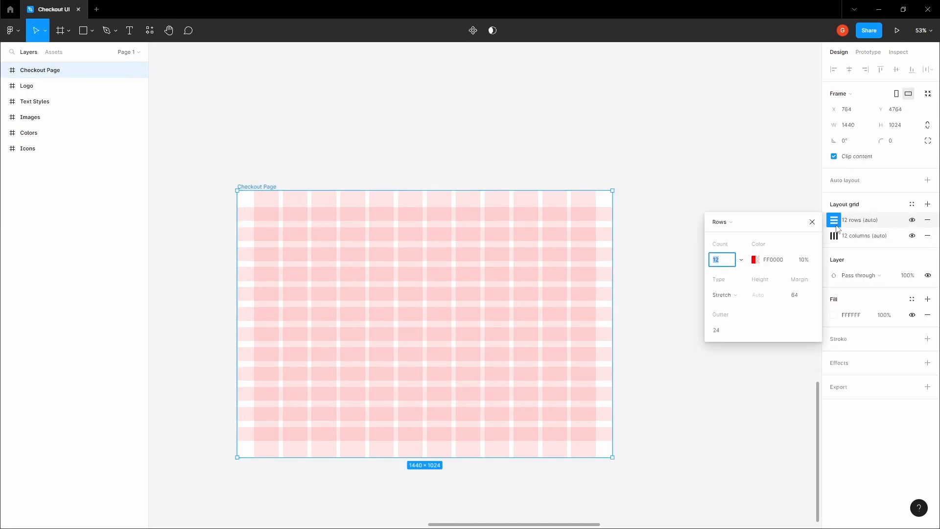
click(834, 235)
click(589, 163)
Draw a 1440 × 64 frame across the full width of the Checkout Page's upper margin.
drag(566, 167, 625, 170)
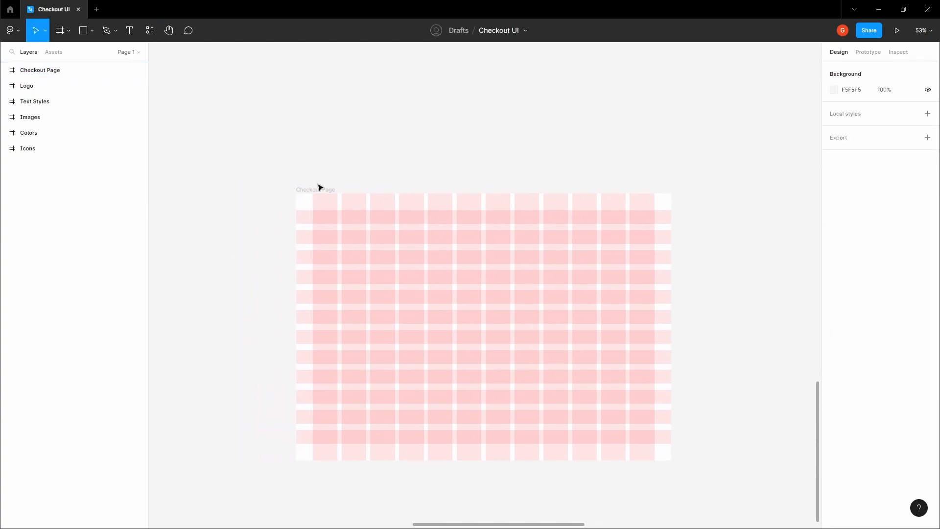
click(318, 188)
scroll(303, 193, up, 10)
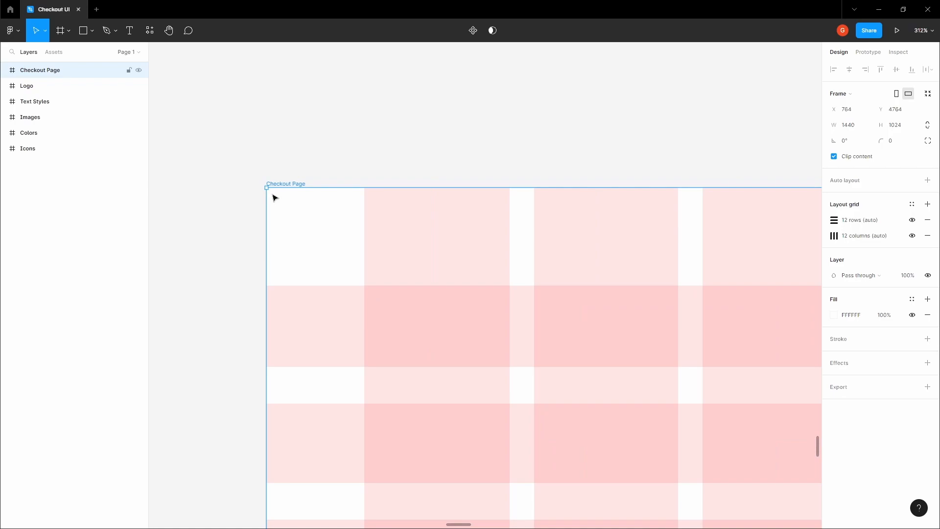
key(f)
drag(266, 188, 316, 285)
scroll(312, 244, down, 10)
drag(313, 243, 678, 254)
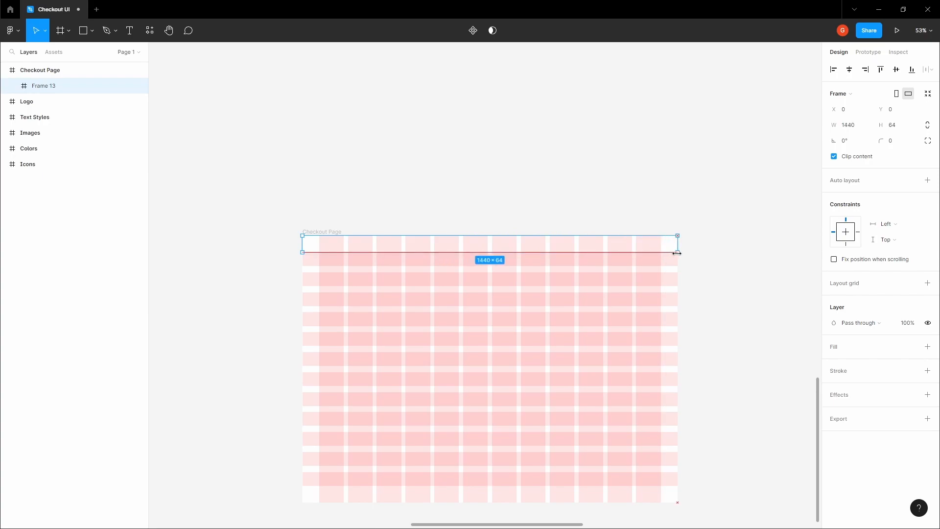
Rename the new frame across the head of the Checkout Page to "Navigation".
key(h)
drag(370, 219, 362, 203)
key(v)
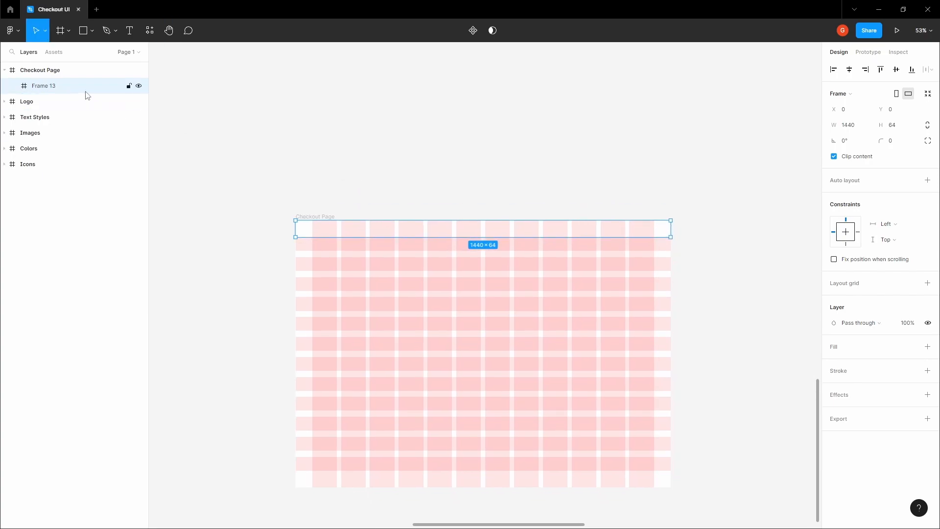
double_click(86, 91)
text(Navigation)
key(Return)
Copy the flame logo from the Logo asset frame.
click(384, 161)
key(space)
drag(381, 160, 408, 247)
click(400, 227)
key(space)
scroll(407, 247, down, 3)
click(369, 166)
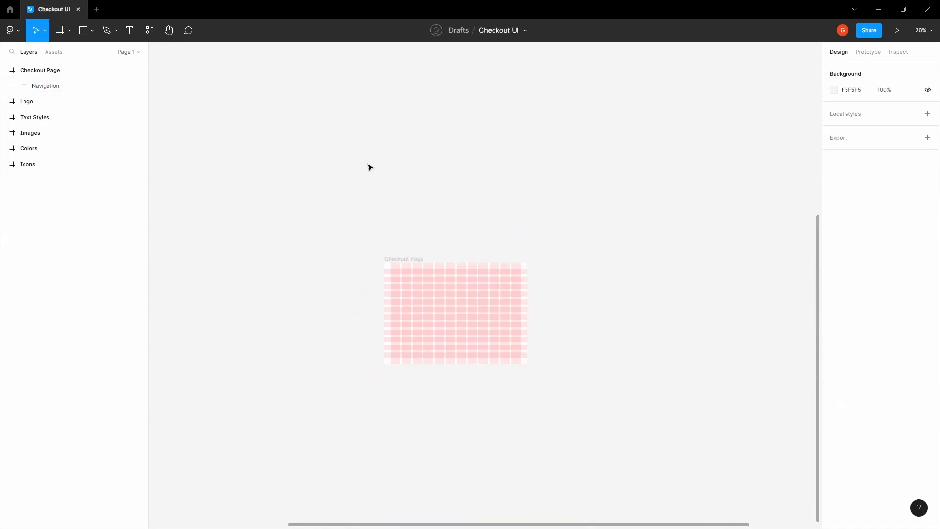
key(space)
drag(333, 97, 384, 210)
scroll(385, 211, down, 3)
drag(265, 86, 346, 189)
scroll(303, 160, up, 3)
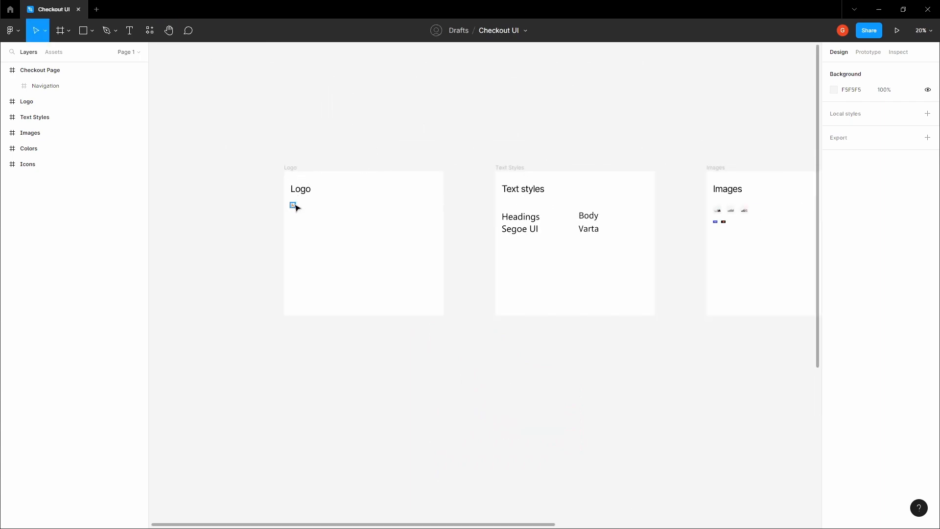
click(292, 205)
click(453, 356)
Paste the flame logo into the Navigation frame at X 64, Y 9 and check its spacing to the frame's edges.
key(space)
drag(453, 356, 321, 204)
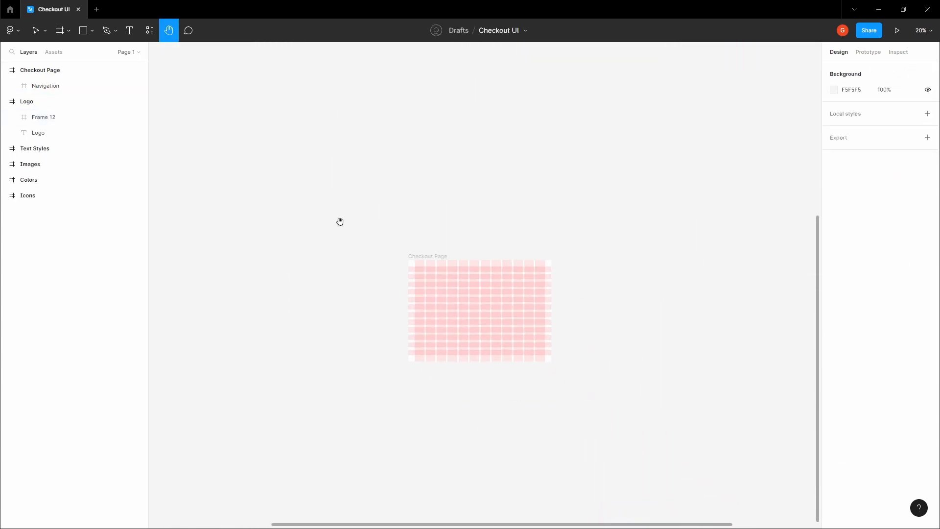
scroll(397, 263, up, 4)
click(474, 278)
key(ctrl+v)
scroll(443, 270, up, 6)
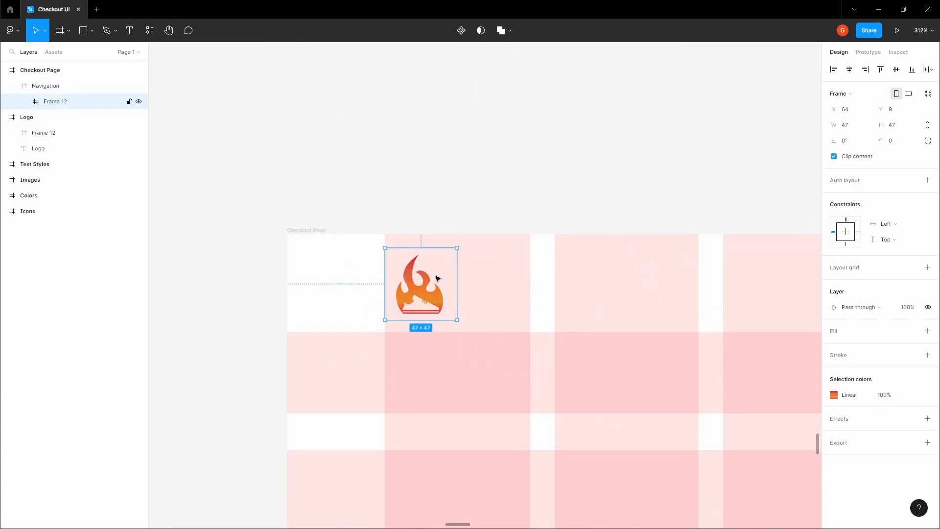
key(alt)
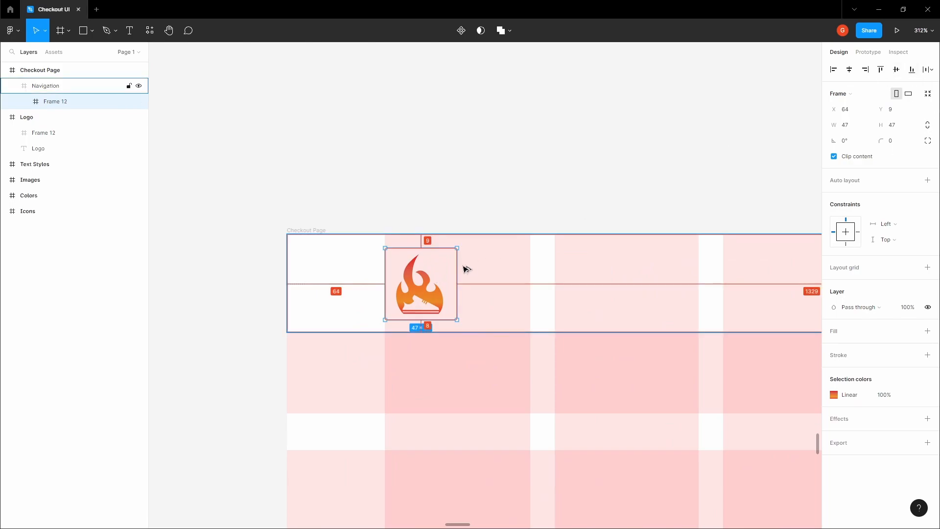
key(alt)
click(449, 166)
scroll(449, 194, down, 3)
key(space)
drag(449, 195, 277, 162)
click(260, 229)
click(289, 168)
key(space)
scroll(277, 163, down, 3)
mouse_move(335, 160)
mouse_down()
mouse_move(233, 159)
mouse_move(337, 156)
mouse_up()
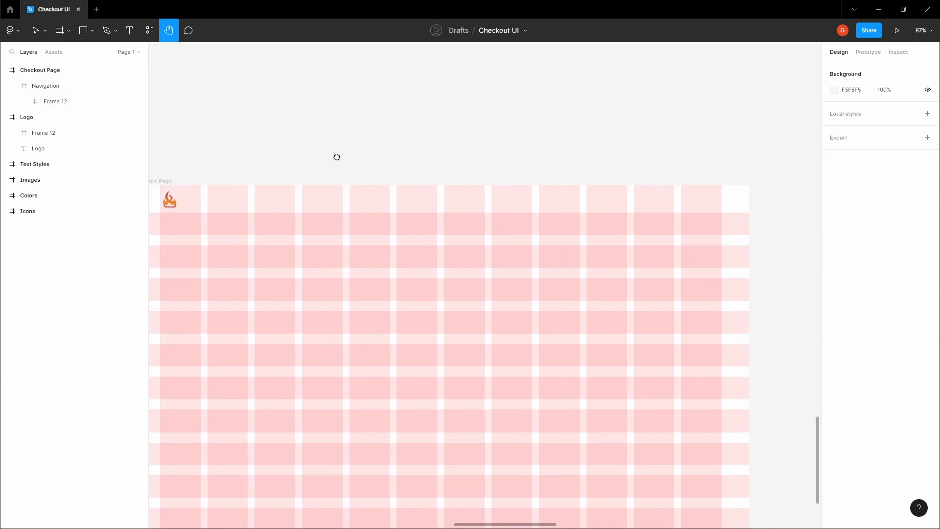
Examine the heading and body fonts in the Text Styles frame and return to the Checkout Page's navigation area.
click(445, 209)
key(space)
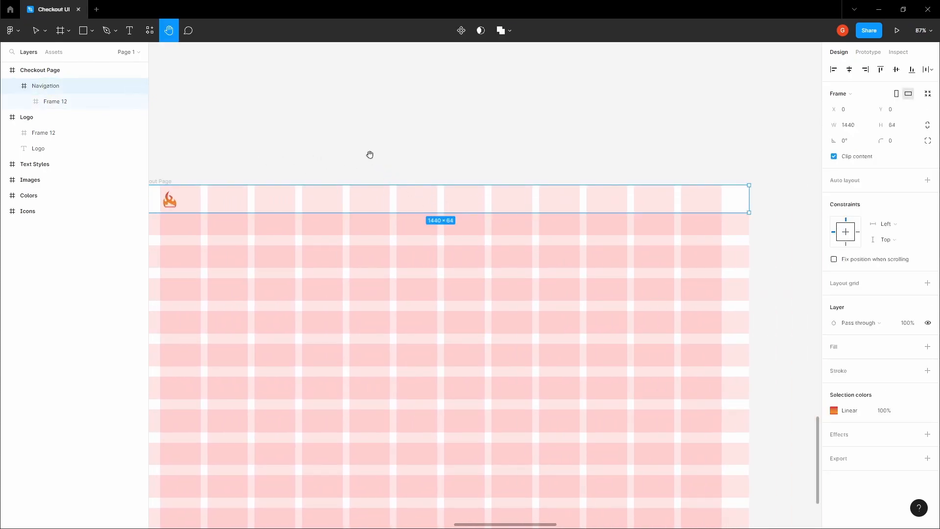
scroll(370, 155, down, 8)
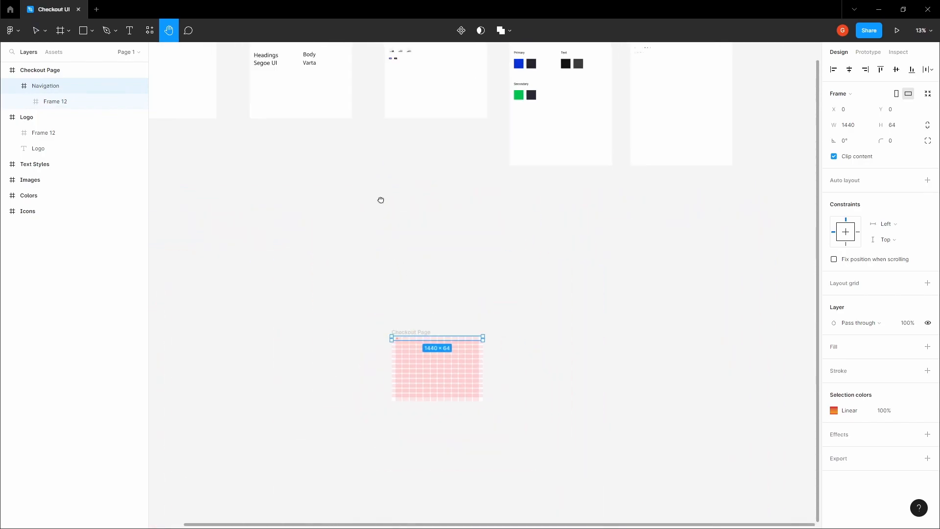
drag(359, 121, 480, 340)
click(478, 336)
scroll(400, 279, up, 4)
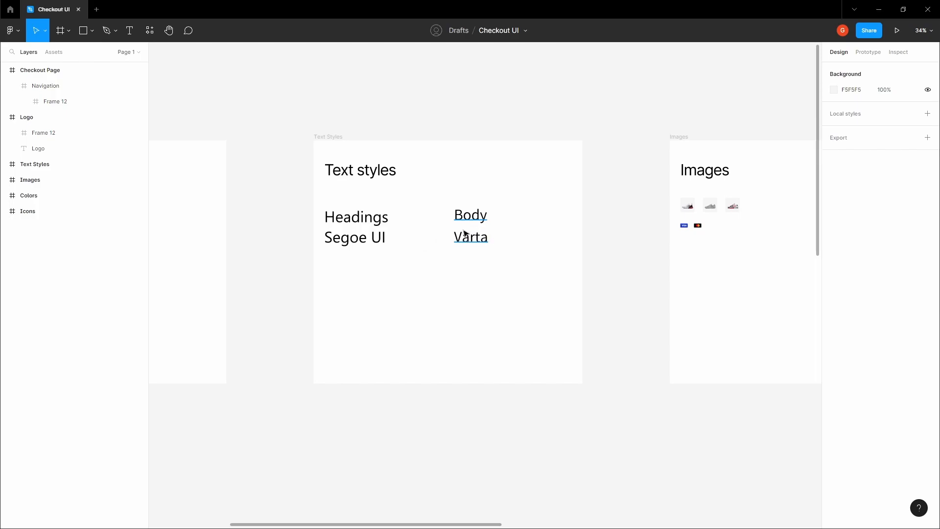
drag(611, 351, 482, 268)
scroll(500, 291, down, 2)
drag(577, 370, 341, 142)
drag(434, 364, 524, 254)
scroll(462, 334, up, 3)
drag(461, 334, 486, 294)
scroll(478, 264, up, 2)
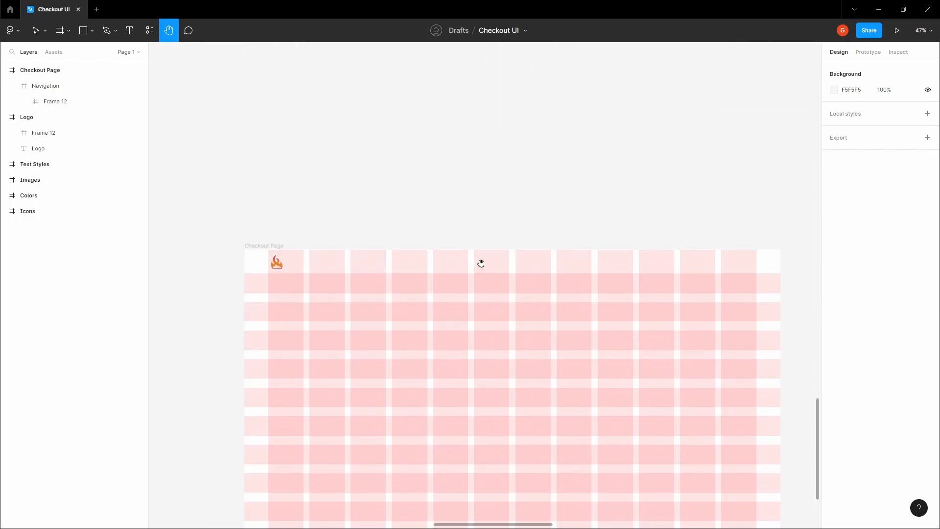
Add a text layer reading "Men" in the middle area of the Navigation frame.
click(482, 267)
scroll(485, 269, up, 4)
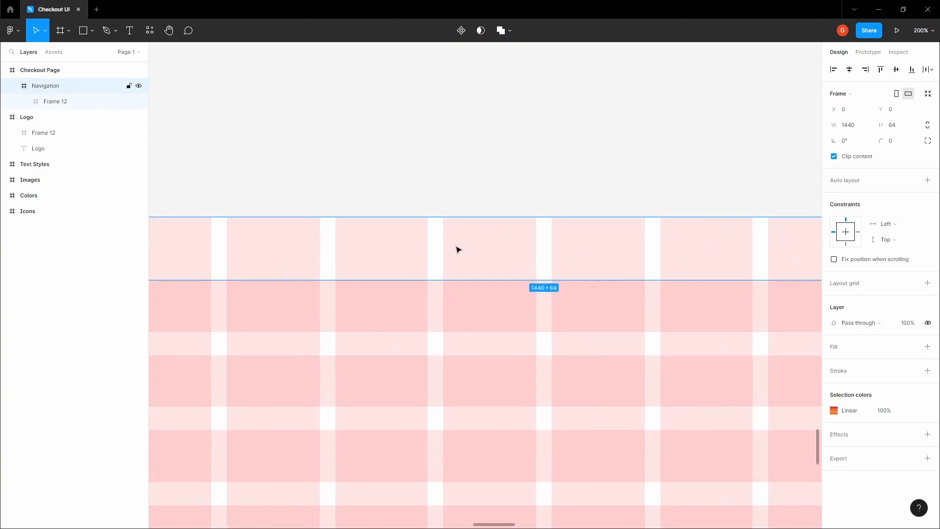
scroll(457, 249, up, 1)
key(t)
click(426, 232)
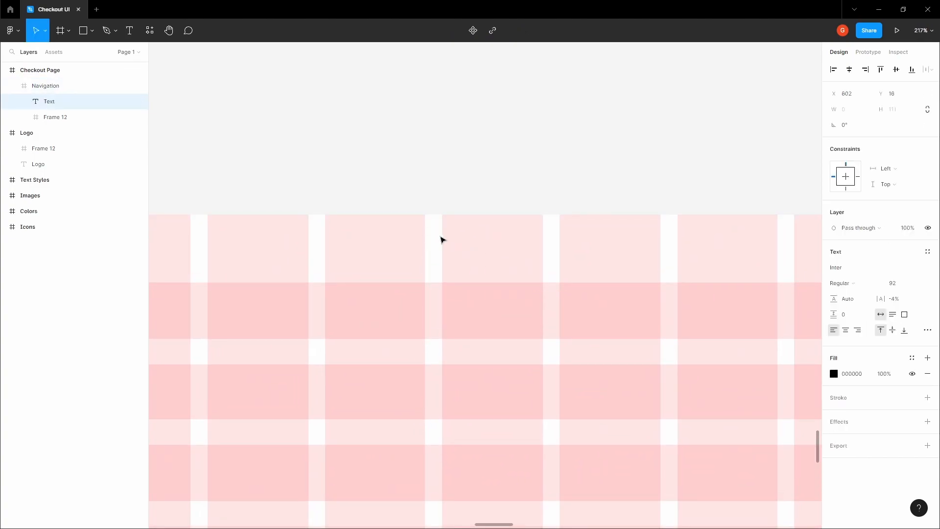
text(Me)
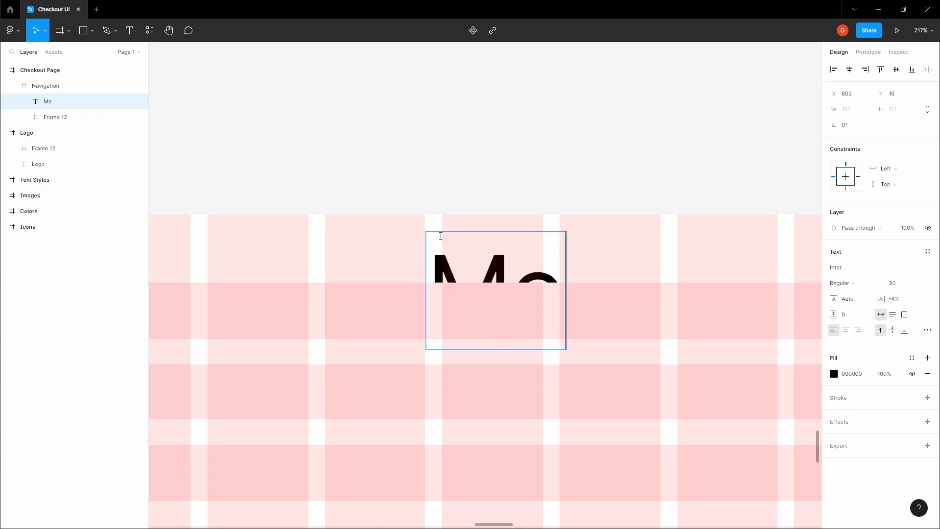
text(n)
key(Escape)
Set the Men text to the Segoe UI font at size 16 with Auto line height.
click(855, 268)
text(segoe)
key(Return)
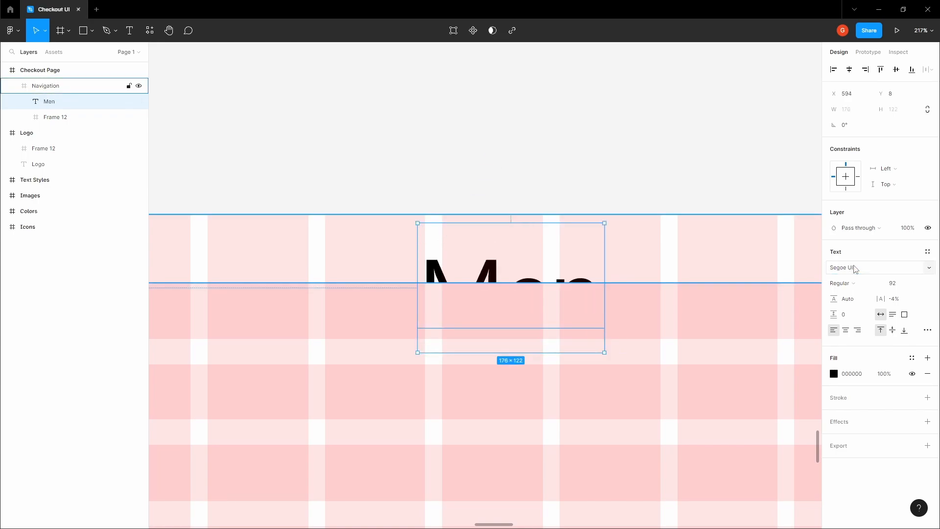
click(899, 284)
text(16)
click(864, 304)
text(Auto)
key(Return)
Center-align the Men text and move it down to Y 21 in the Navigation frame.
click(443, 211)
click(434, 231)
click(845, 330)
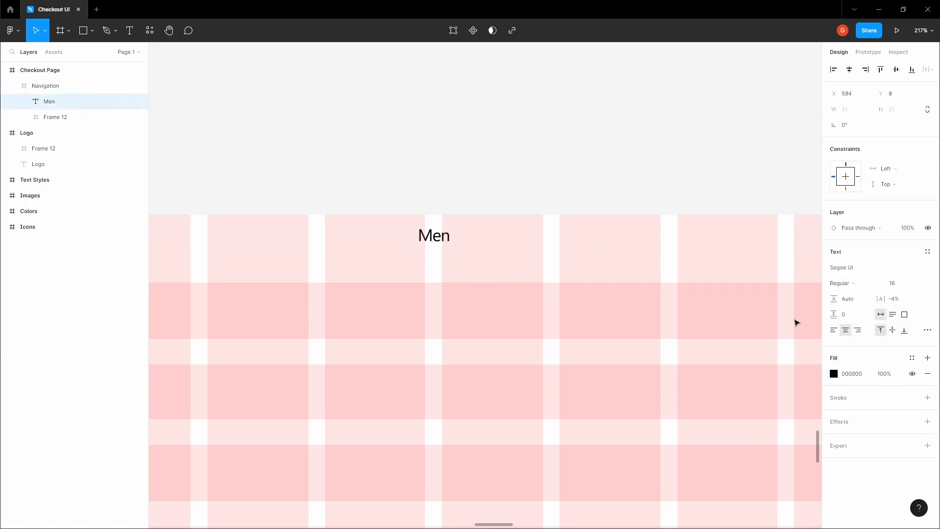
drag(443, 238, 443, 251)
click(427, 191)
drag(434, 188, 413, 184)
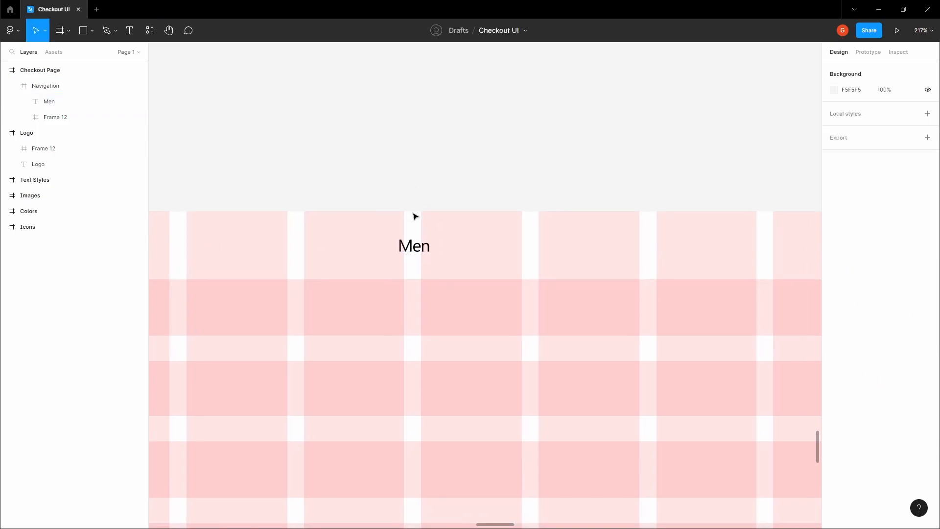
Duplicate the Men label along the navigation row and change the adjacent copy's text to "Women".
click(414, 247)
alt+drag(418, 248, 583, 245)
double_click(489, 245)
text(Women)
key(Escape)
Change the text of the third navigation label to "Kids".
double_click(581, 244)
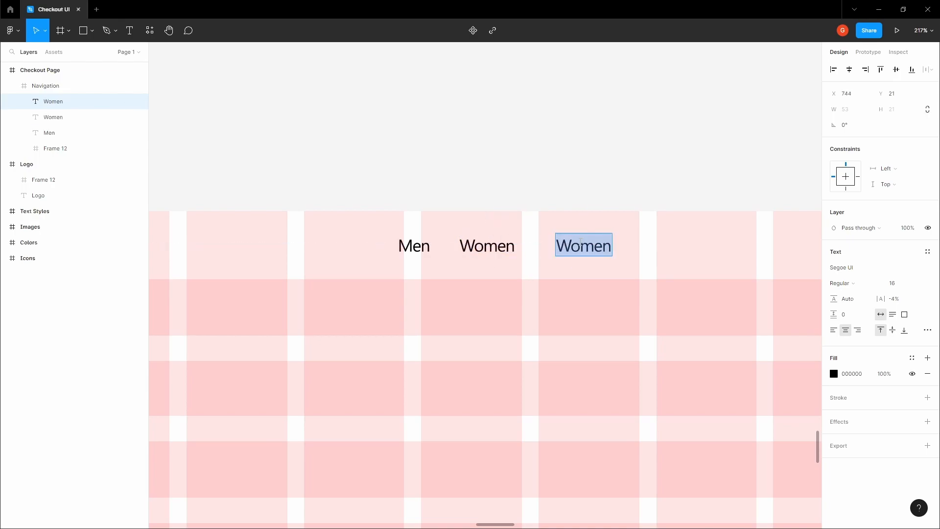
text(KKids)
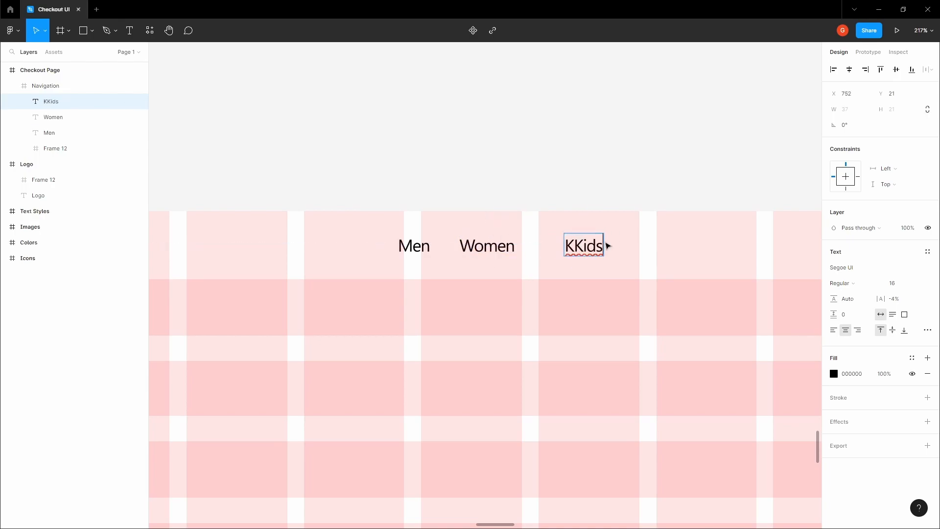
key(BackSpace)
key(Escape)
Duplicate the Kids label further along the row and change the copy's text to "Sale".
alt+drag(581, 249, 675, 249)
click(648, 175)
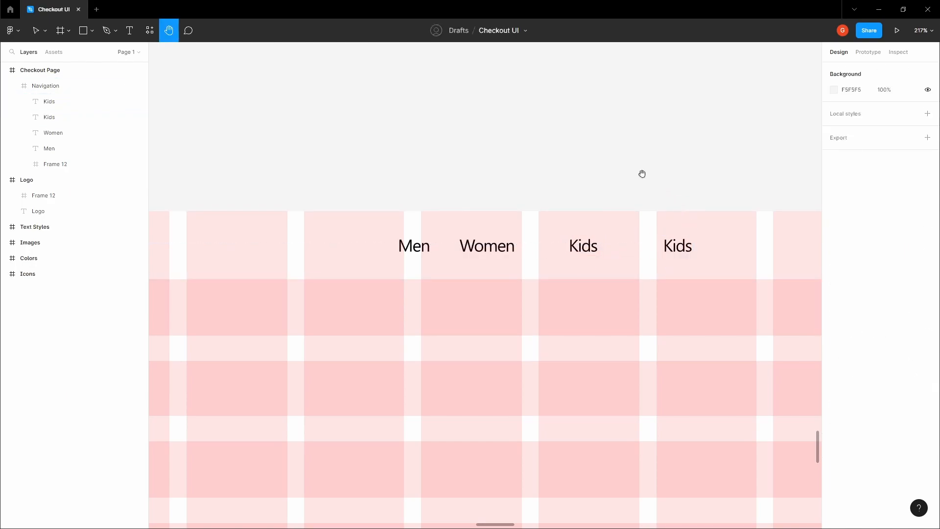
drag(648, 175, 570, 173)
click(592, 245)
double_click(592, 245)
text(Sale)
key(Escape)
click(533, 148)
Distribute the Men, Women, Kids and Sale labels horizontally with a spacing of 48.
scroll(501, 140, left, 1)
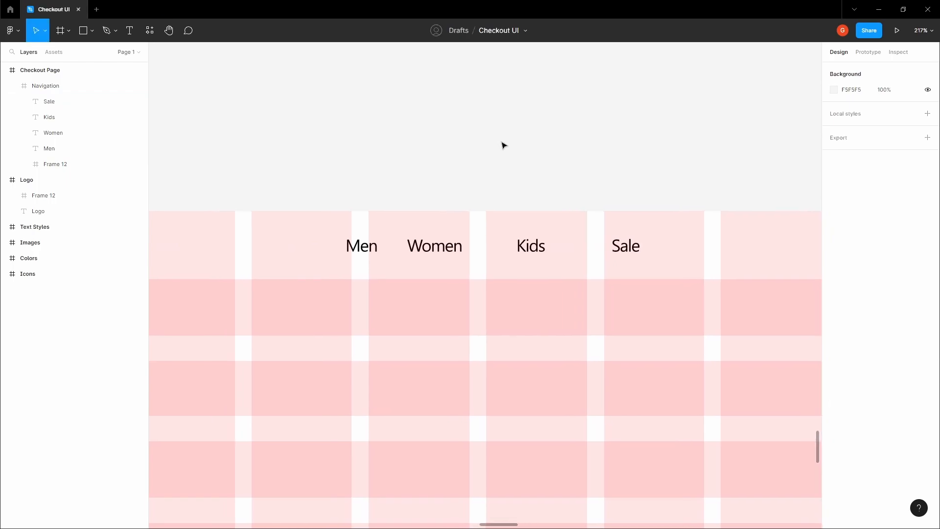
click(365, 246)
shift+click(434, 245)
shift+click(527, 246)
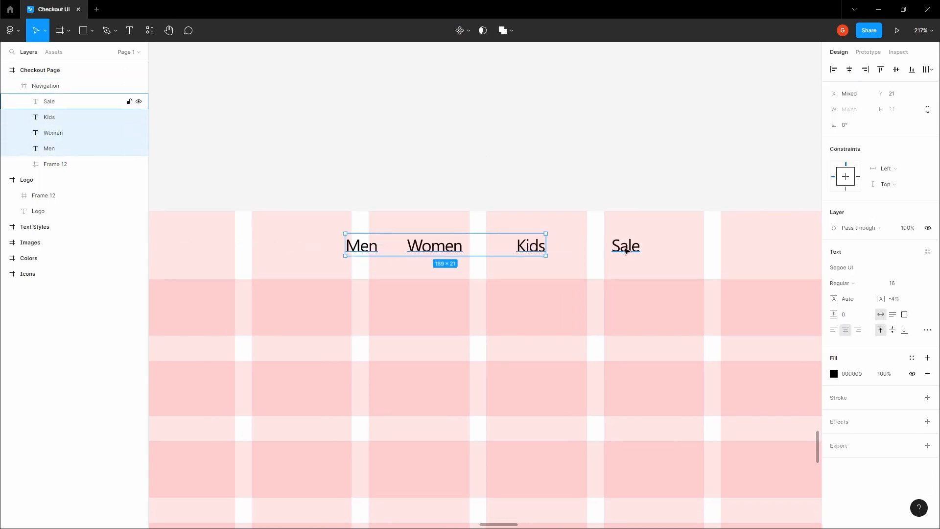
shift+click(625, 246)
click(929, 69)
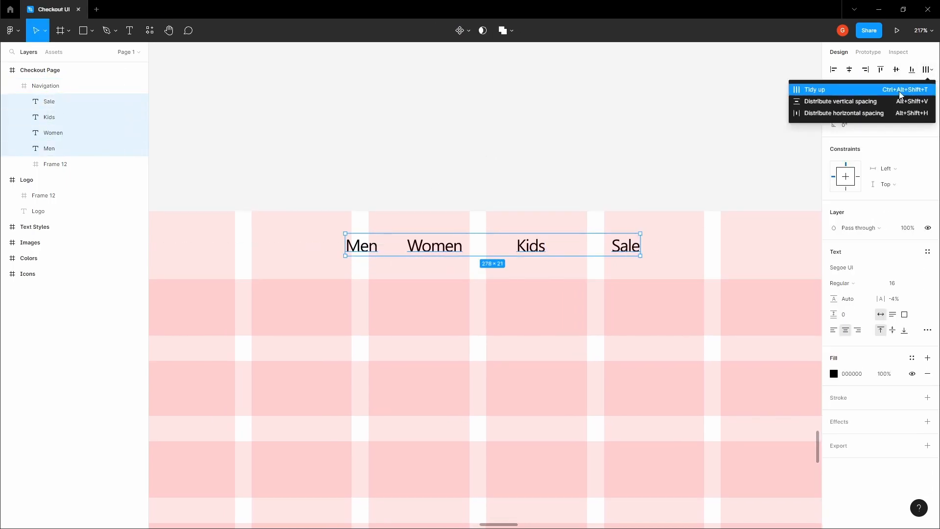
click(865, 113)
click(853, 141)
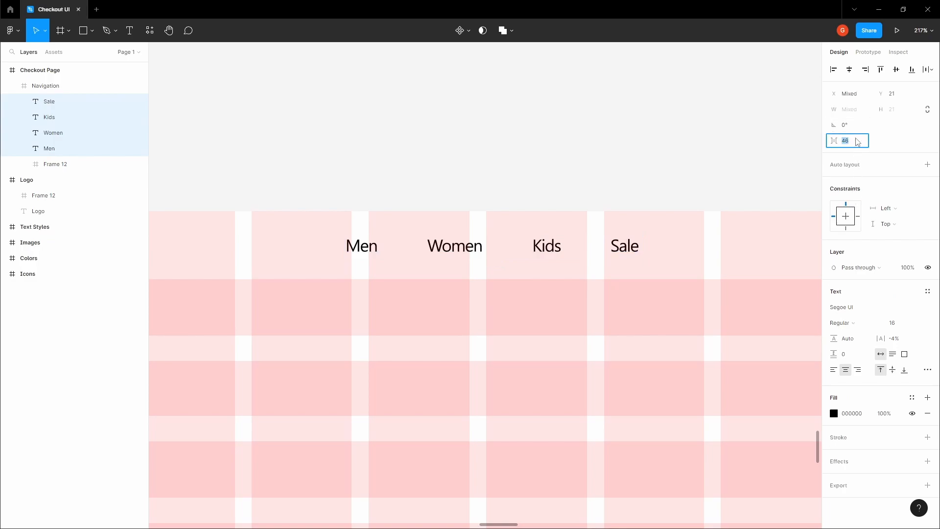
text(48)
key(Return)
click(638, 130)
Duplicate the Sale label directly beside the original and set the copy's font size to 10.
key(h)
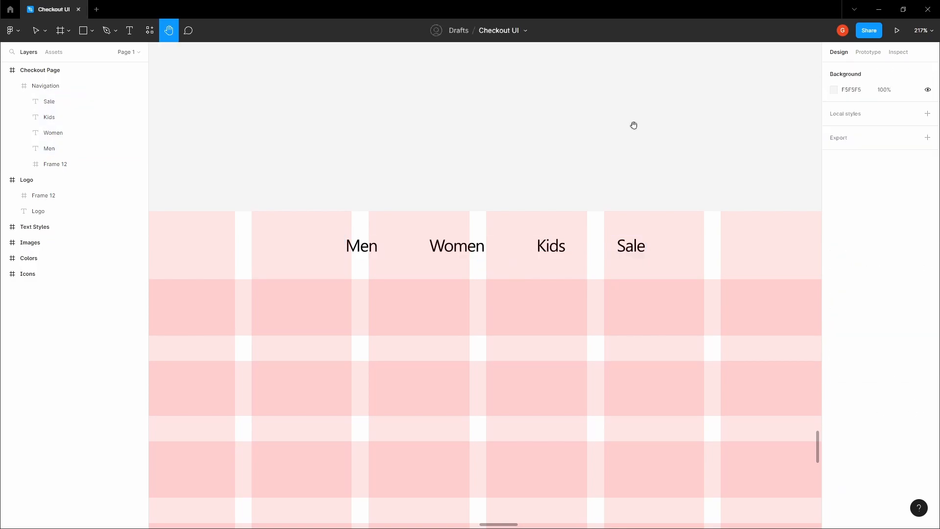
drag(633, 126, 430, 99)
key(v)
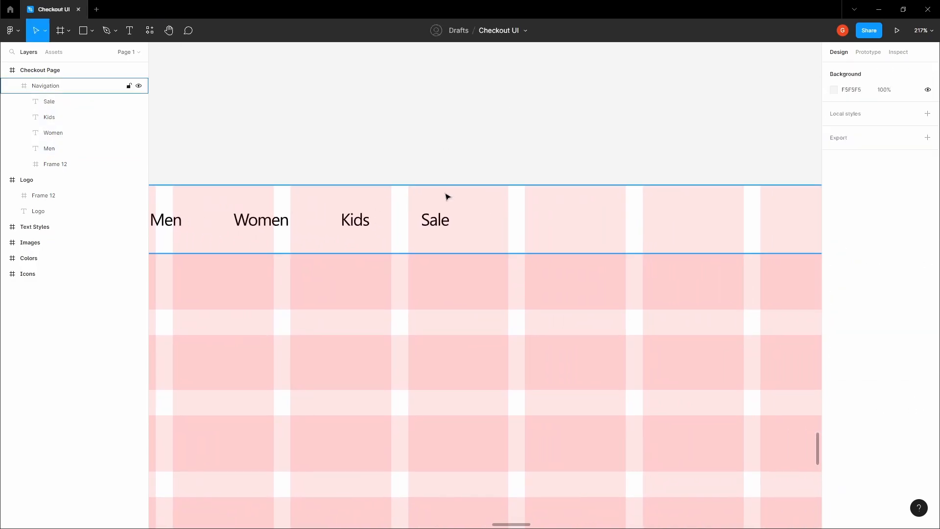
click(439, 219)
scroll(440, 218, up, 5)
scroll(440, 218, up, 2)
drag(444, 226, 584, 233)
click(899, 286)
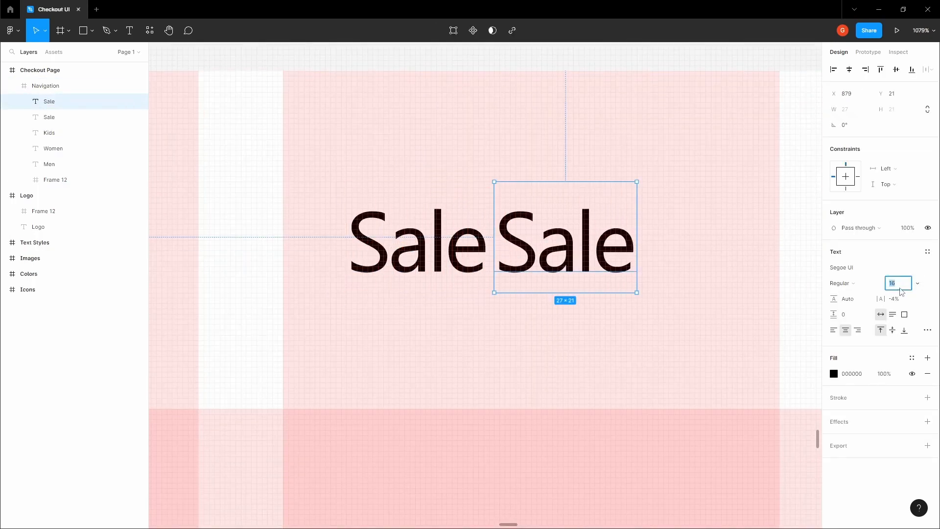
key(Tab)
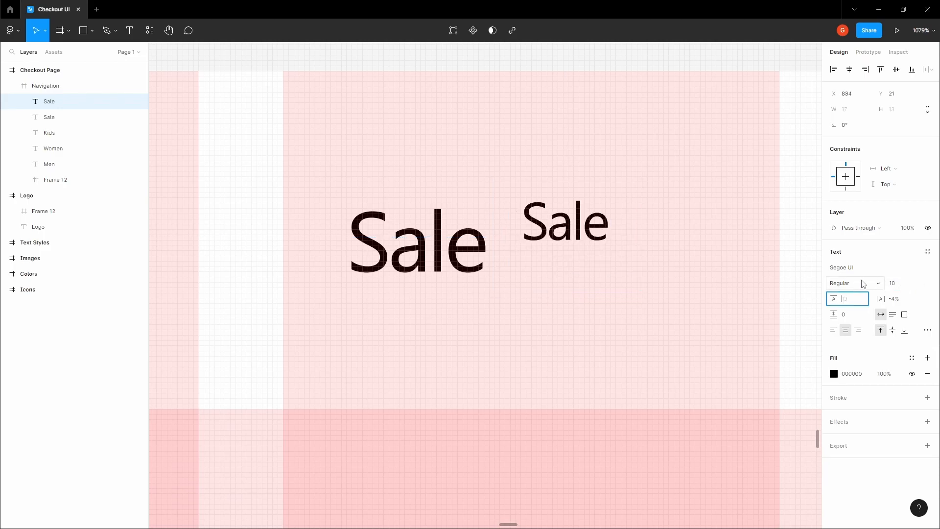
Replace the text of the small Sale copy with "%25".
double_click(541, 223)
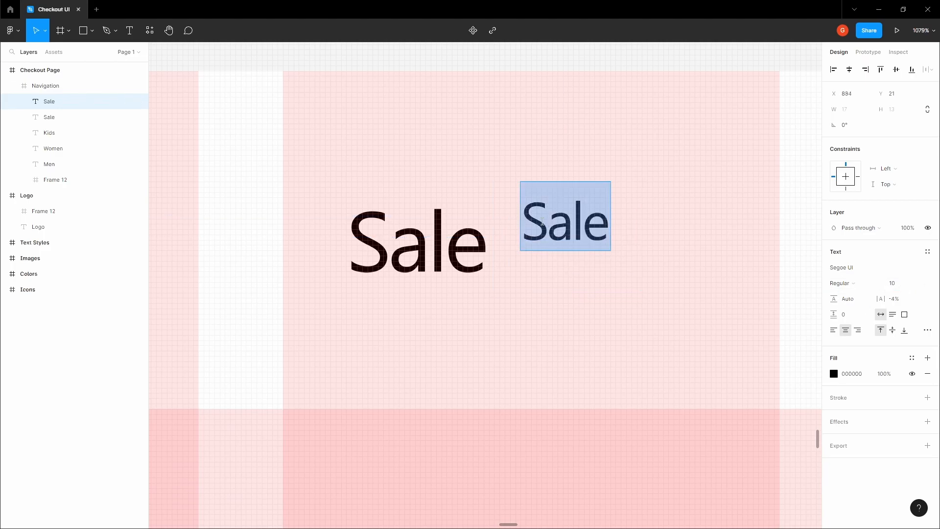
text(%25)
key(Escape)
scroll(578, 264, down, 10)
key(Escape)
Take the green secondary color from the Colors frame and apply it as the %25 label's fill, 00C34E.
scroll(541, 171, down, 10)
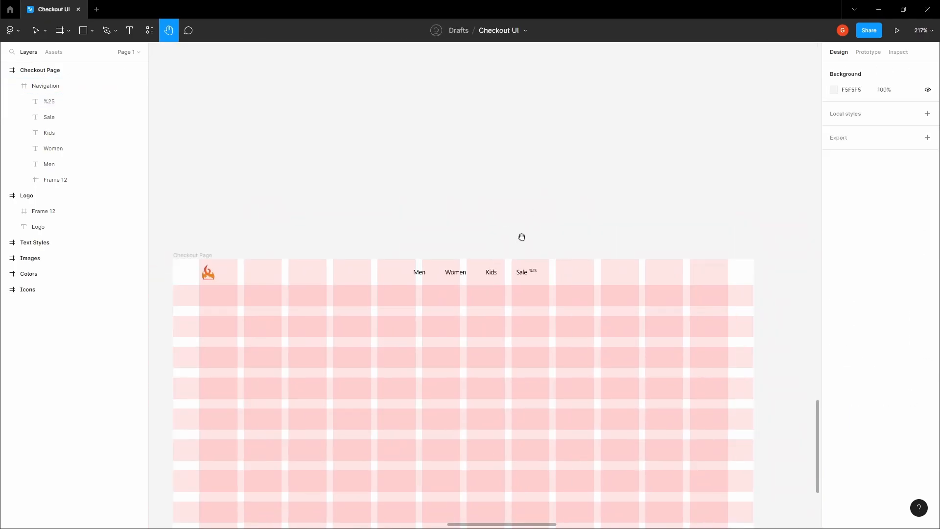
click(605, 177)
click(855, 282)
click(551, 370)
key(space)
drag(505, 409, 509, 332)
scroll(509, 332, up, 15)
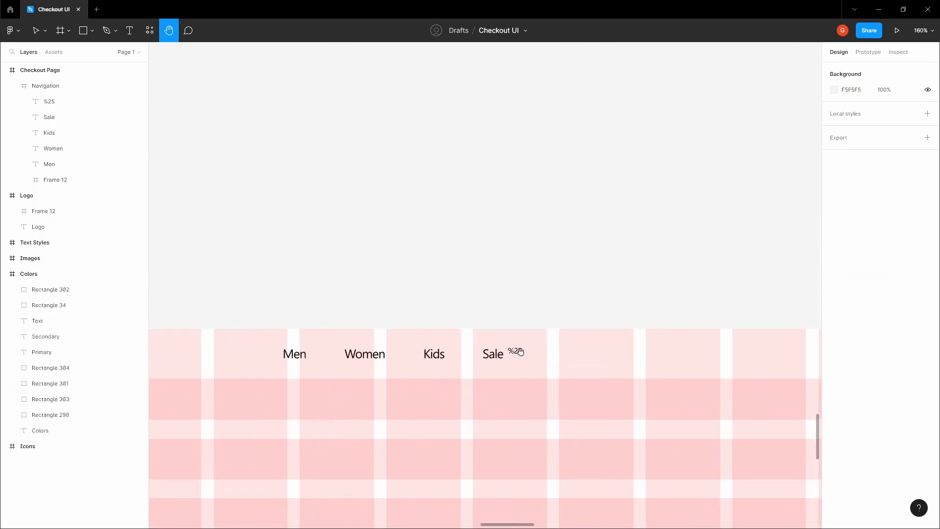
click(508, 350)
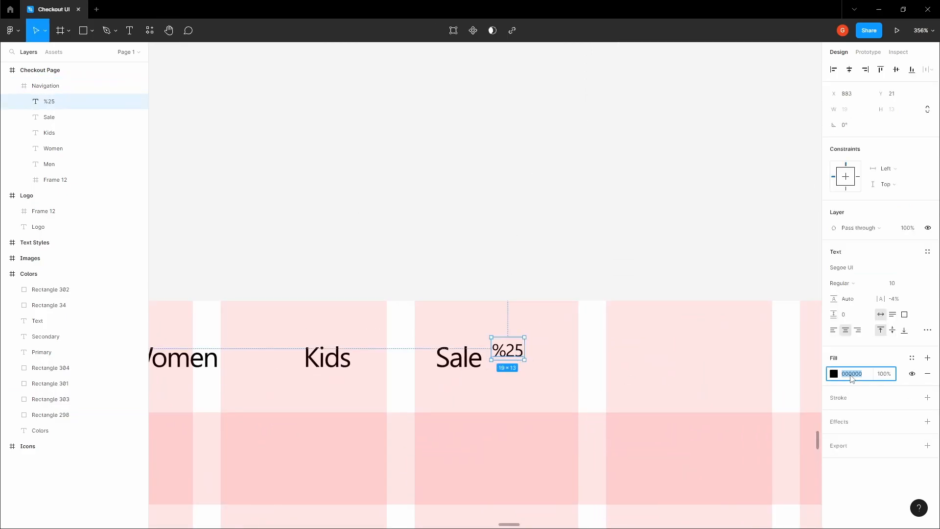
click(581, 231)
Correct the green discount label's text to read "25%".
drag(527, 351, 524, 269)
scroll(523, 267, up, 3)
ctrl+click(479, 281)
double_click(483, 274)
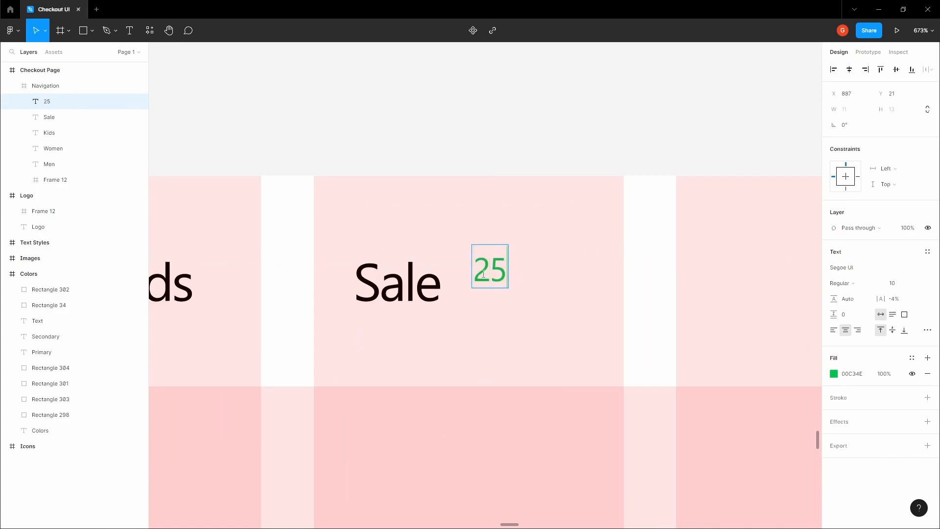
click(494, 140)
Move the 25% label closer to the Sale label, to X 880, and check the gap between them.
click(397, 282)
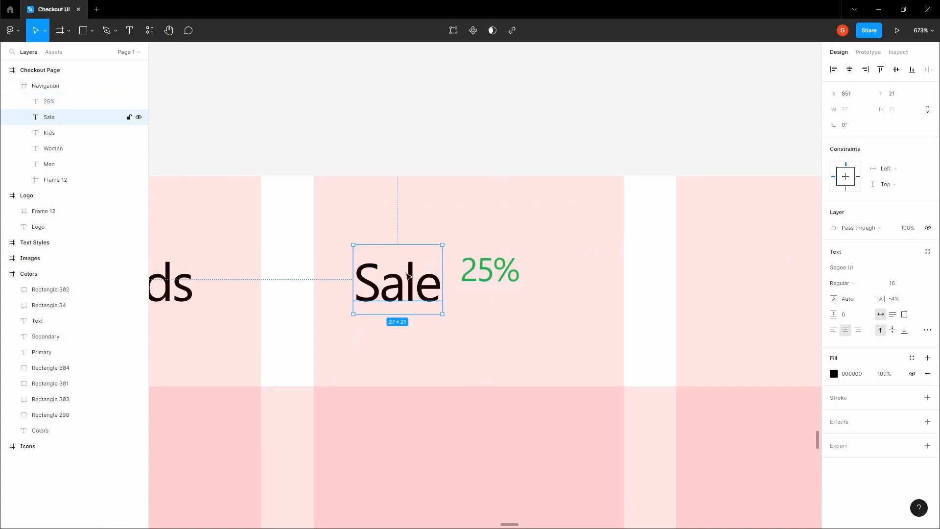
click(485, 270)
drag(484, 269, 473, 270)
key(alt)
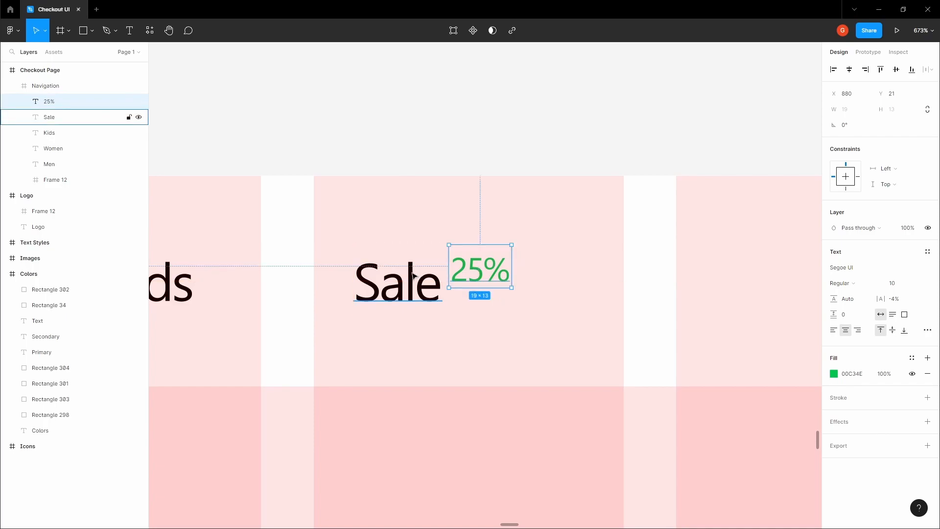
click(406, 139)
Change the font weight of the green 25% label.
scroll(407, 139, down, 3)
drag(407, 139, 600, 176)
click(641, 218)
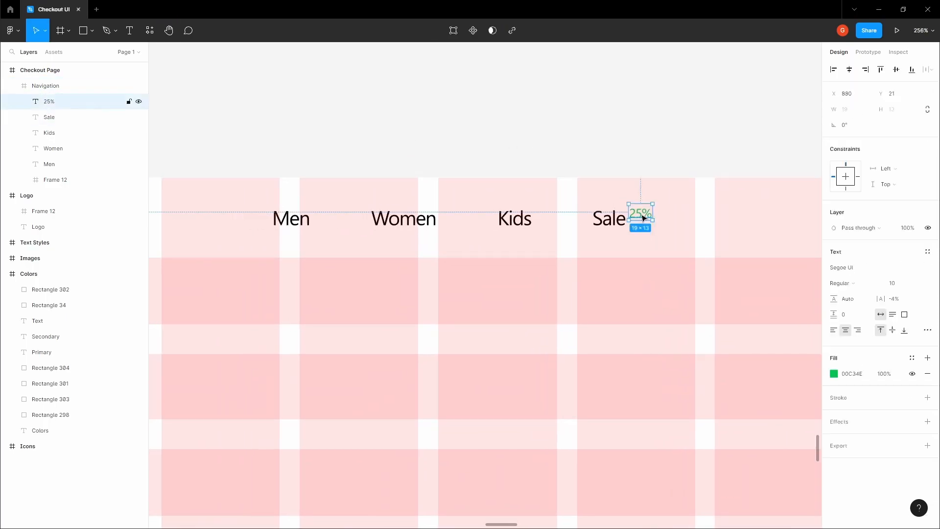
scroll(676, 219, up, 3)
click(847, 285)
click(850, 294)
click(616, 126)
Hide and show the layout grids to examine the navigation labels on the Checkout Page.
scroll(615, 125, down, 4)
drag(609, 118, 531, 133)
key(ctrl+z)
click(604, 154)
scroll(626, 162, up, 3)
scroll(570, 153, down, 5)
key(ctrl+shift+4)
key(ctrl+shift+4)
Set the font weight of the Men, Women, Kids and Sale labels to Semilight.
double_click(455, 187)
scroll(512, 186, up, 3)
shift+click(496, 196)
shift+click(565, 190)
shift+click(629, 190)
click(842, 322)
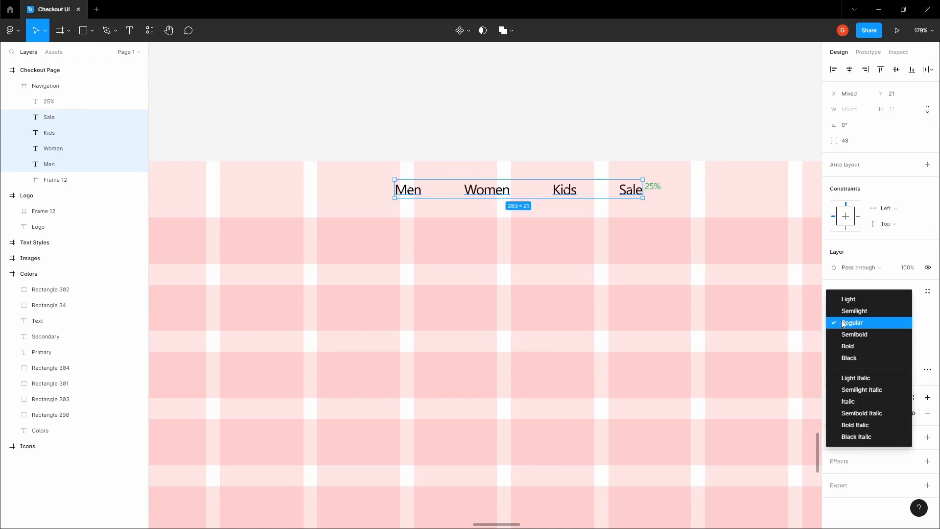
click(851, 311)
click(514, 126)
key(space)
click(408, 190)
click(491, 124)
drag(485, 123, 400, 156)
ctrl+click(359, 194)
click(410, 148)
scroll(399, 157, down, 1)
scroll(399, 157, down, 1)
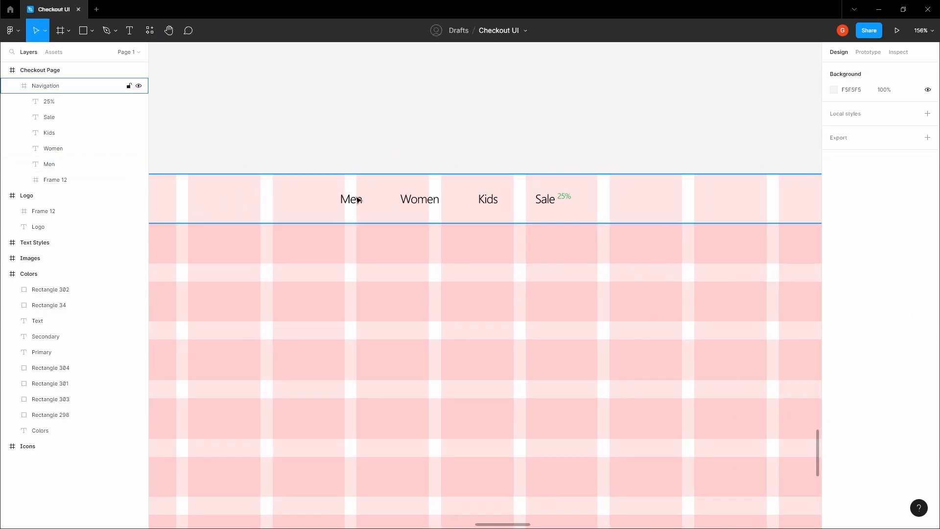
Group the Sale label with its green 25% label.
ctrl+click(357, 199)
shift+click(406, 198)
shift+click(492, 199)
click(549, 203)
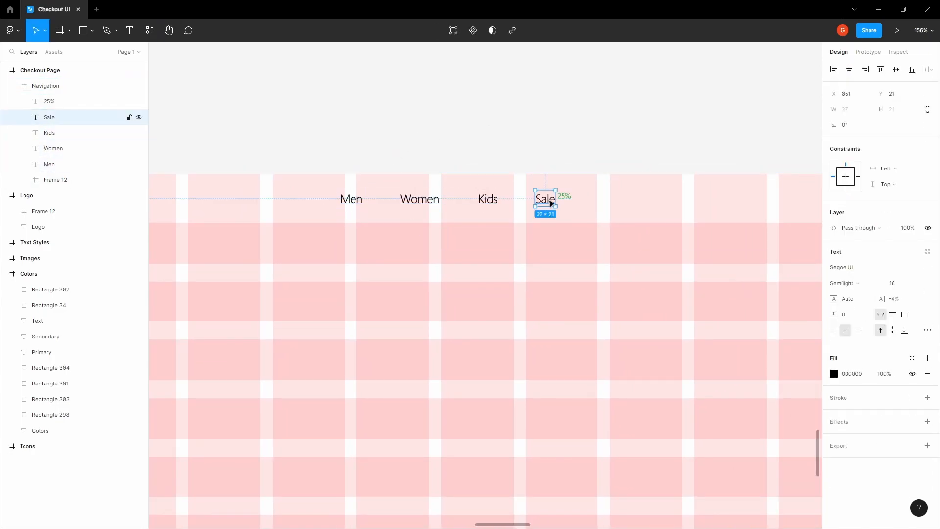
scroll(564, 200, up, 3)
shift+click(564, 198)
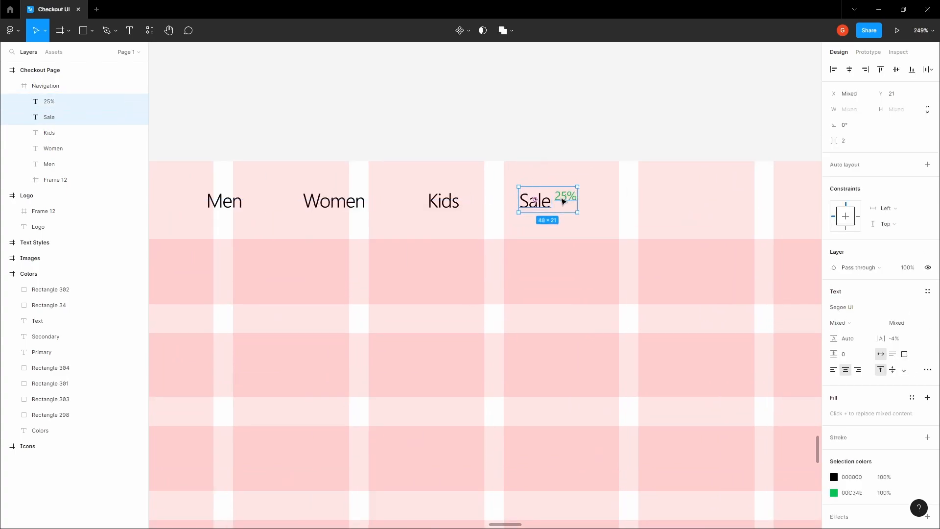
key(ctrl+g)
click(474, 116)
Distribute Men, Women, Kids and the grouped Sale 25% label horizontally and set their spacing to 48.
scroll(474, 116, down, 3)
ctrl+click(312, 171)
shift+click(380, 171)
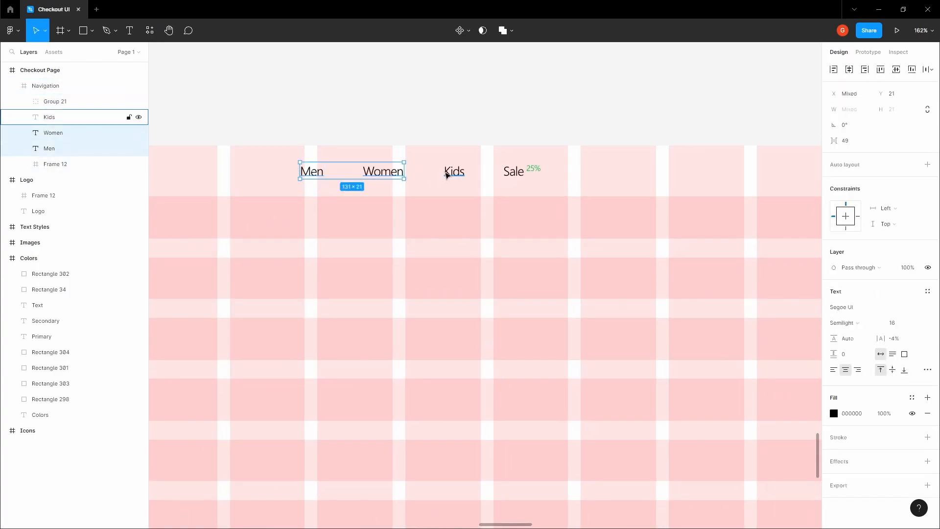
shift+click(446, 174)
shift+click(513, 171)
click(928, 69)
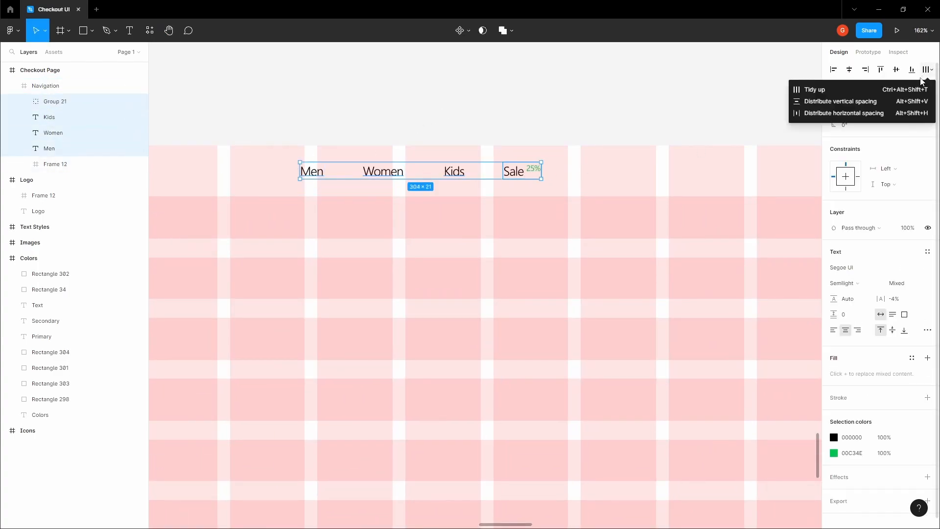
click(883, 115)
click(858, 146)
text(48)
key(Tab)
click(380, 111)
Group all the navigation labels and center the group horizontally in the Navigation frame.
ctrl+click(314, 174)
shift+click(387, 172)
shift+click(450, 171)
shift+click(514, 171)
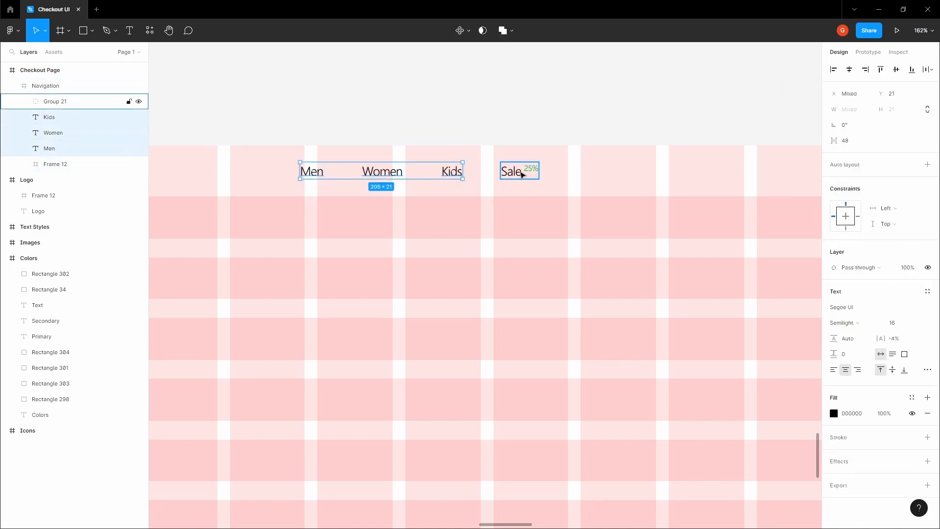
key(ctrl+g)
scroll(490, 108, down, 5)
scroll(507, 140, up, 3)
click(850, 69)
click(651, 108)
Copy the search, heart and shopping-cart icons from the Icons frame.
drag(584, 111, 520, 154)
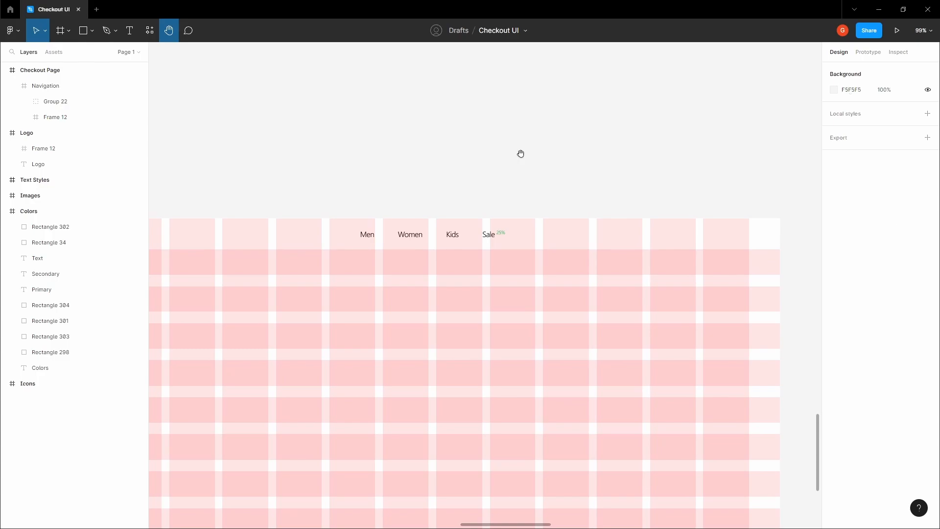
scroll(522, 153, down, 10)
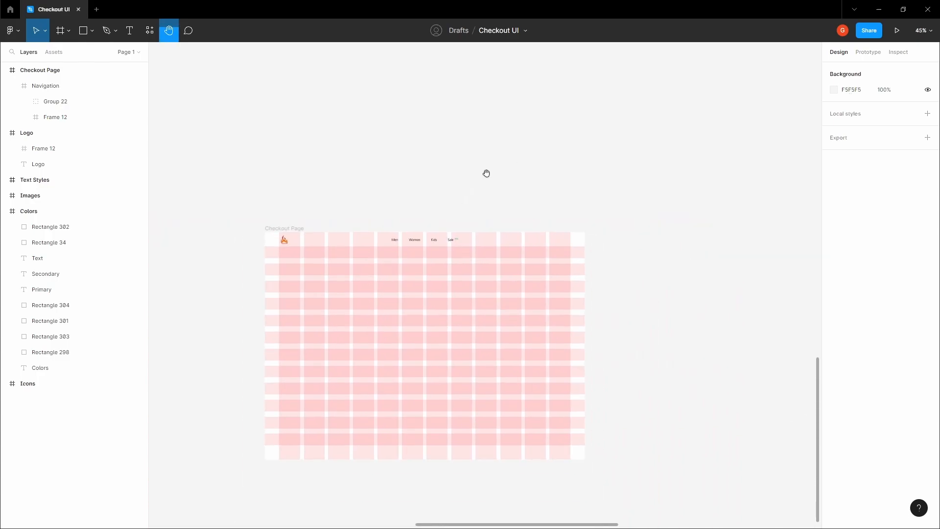
scroll(492, 247, down, 4)
drag(507, 155, 462, 276)
scroll(571, 192, up, 7)
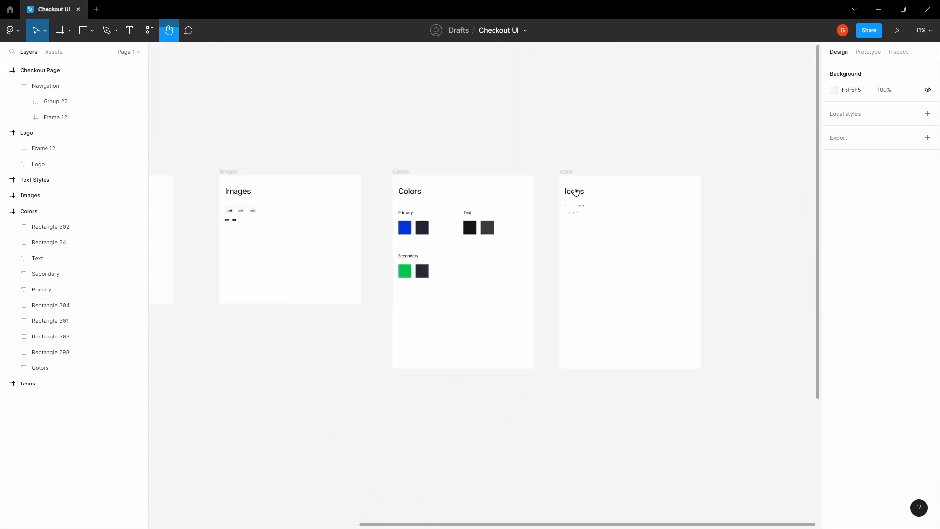
scroll(586, 222, up, 10)
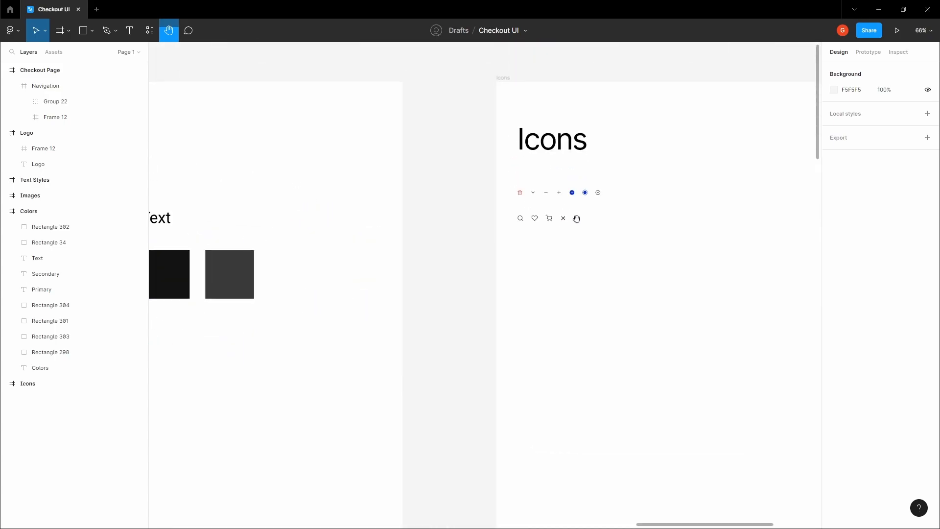
scroll(456, 233, up, 2)
key(v)
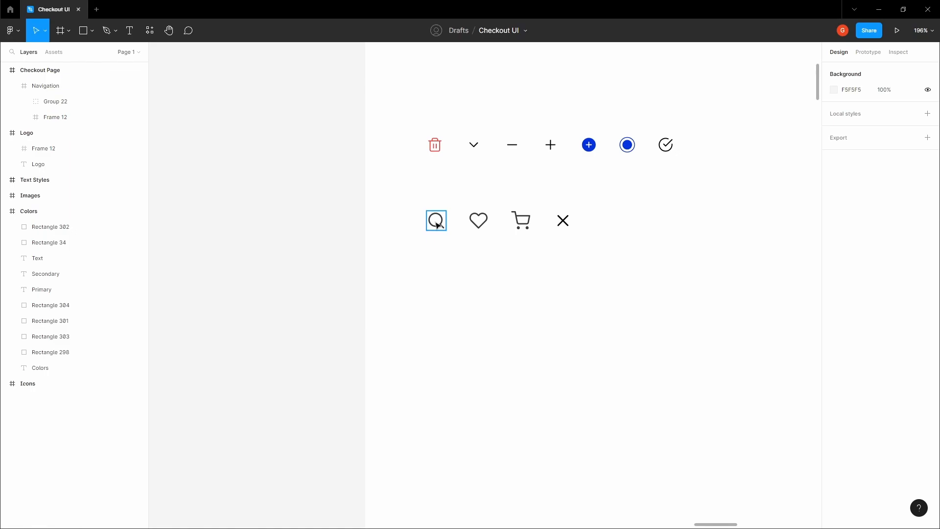
click(437, 225)
shift+click(478, 220)
shift+click(521, 222)
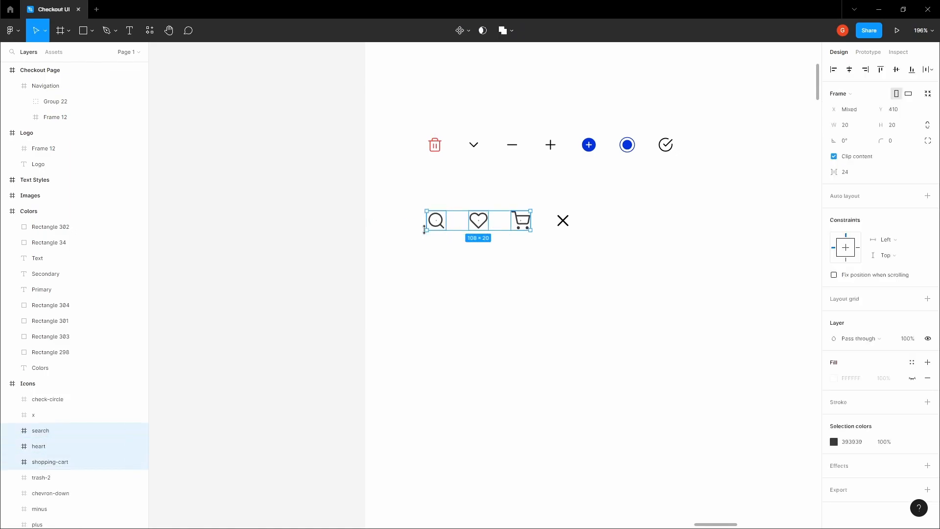
click(351, 241)
Paste the three copied icons onto the Checkout Page and move them to the empty canvas above it.
key(space)
scroll(351, 234, down, 10)
drag(368, 320, 602, 144)
drag(339, 513, 566, 225)
scroll(562, 279, up, 9)
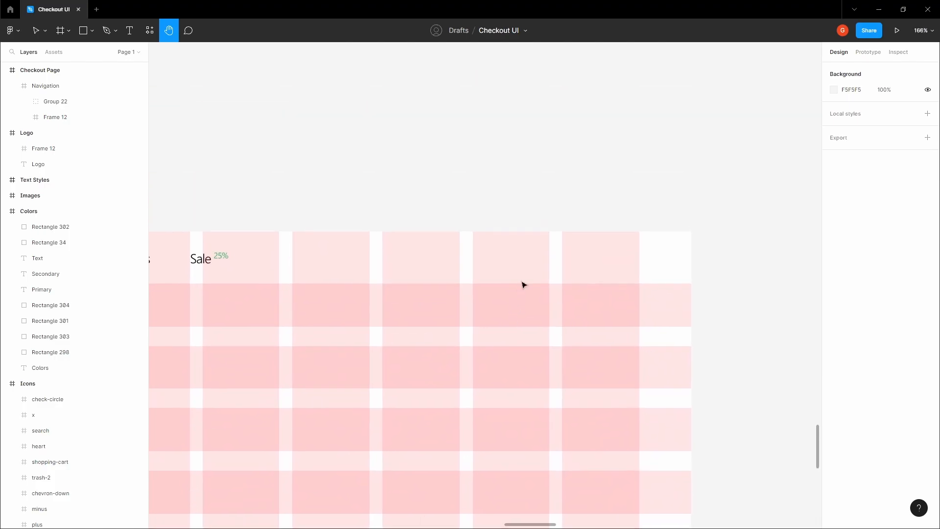
click(538, 243)
key(ctrl+v)
scroll(538, 247, up, 3)
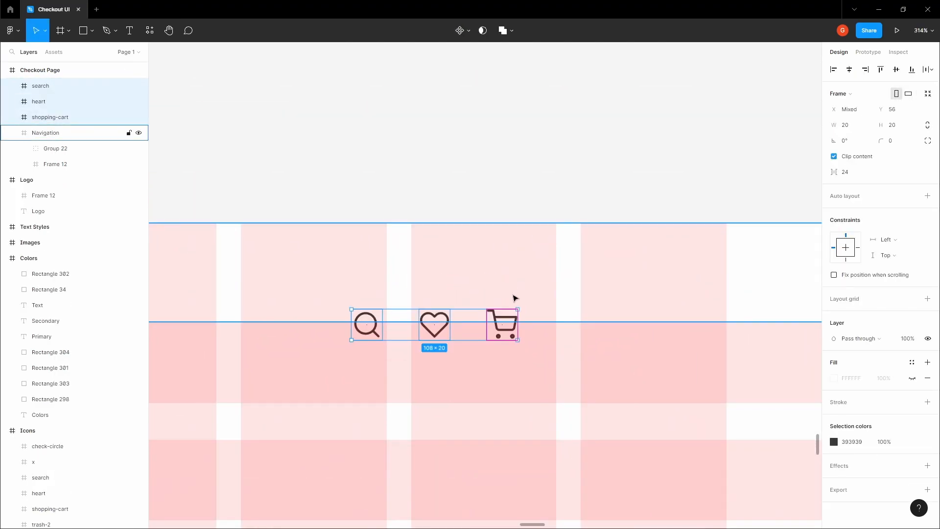
drag(443, 316, 484, 130)
Paste the search, heart and shopping-cart icons into the Navigation frame and place them together within the grid's last columns.
click(477, 250)
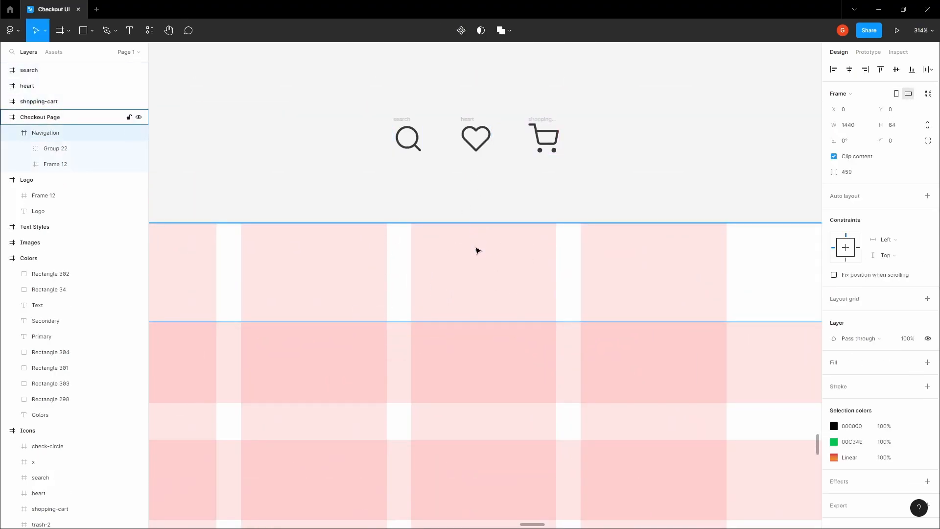
key(ctrl+v)
drag(491, 265, 589, 262)
click(582, 167)
drag(582, 167, 416, 167)
click(484, 275)
shift+click(418, 273)
shift+click(342, 272)
drag(447, 272, 507, 272)
click(507, 187)
drag(507, 187, 570, 208)
Delete the spare search, heart and shopping-cart icons lying on the canvas above the Checkout Page.
scroll(529, 195, down, 2)
drag(339, 193, 563, 112)
key(Delete)
drag(394, 139, 515, 161)
Get the hex color 393939 from the lighter gray Text swatch in the Colors frame.
scroll(515, 161, down, 3)
drag(383, 106, 473, 184)
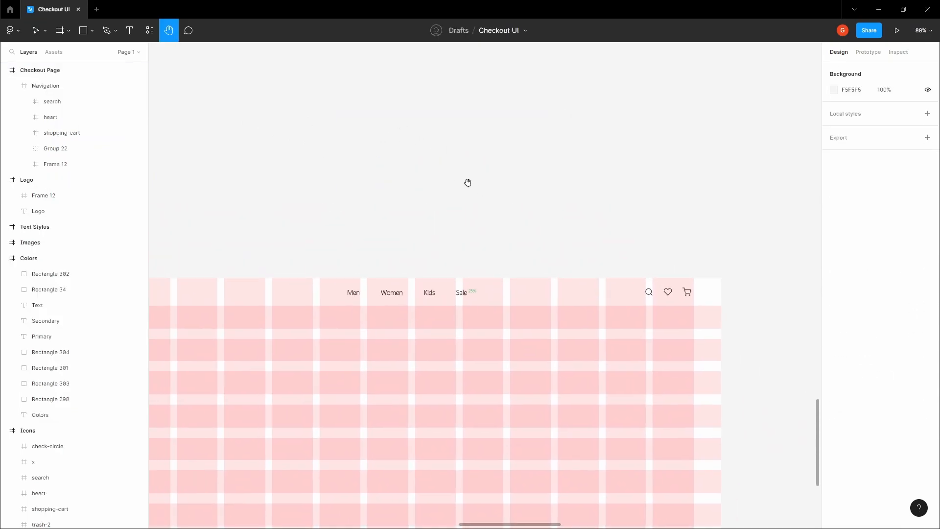
scroll(473, 184, down, 3)
drag(456, 107, 454, 269)
scroll(474, 189, down, 3)
drag(479, 125, 472, 272)
drag(599, 96, 570, 191)
scroll(572, 190, up, 6)
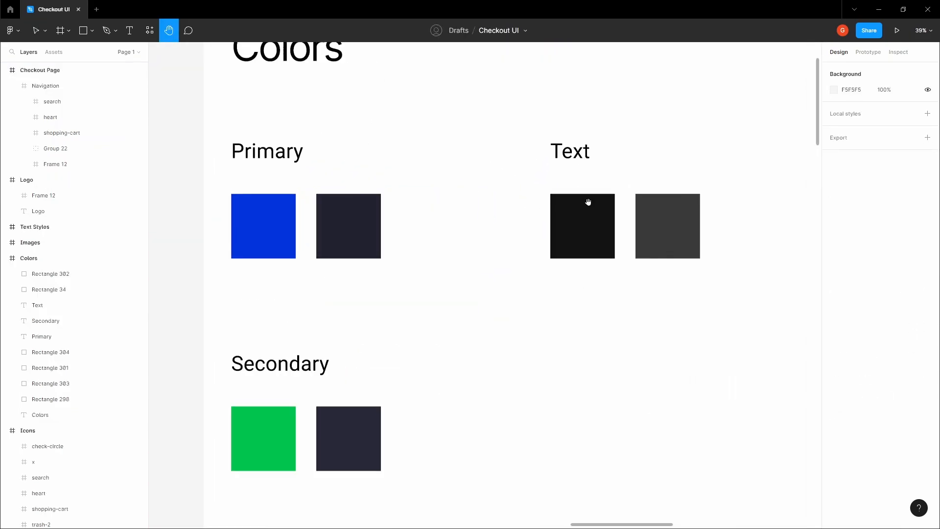
click(586, 218)
click(663, 218)
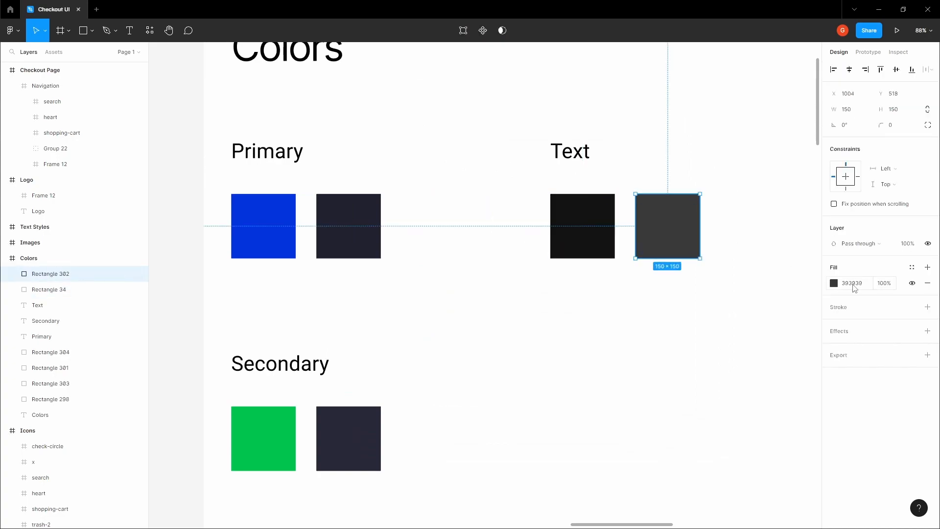
Hide the layout grids and change the black color of the navigation label group to 393939.
scroll(637, 291, down, 6)
click(426, 434)
key(space)
drag(426, 435, 514, 44)
drag(470, 343, 484, 172)
key(ctrl+shift+4)
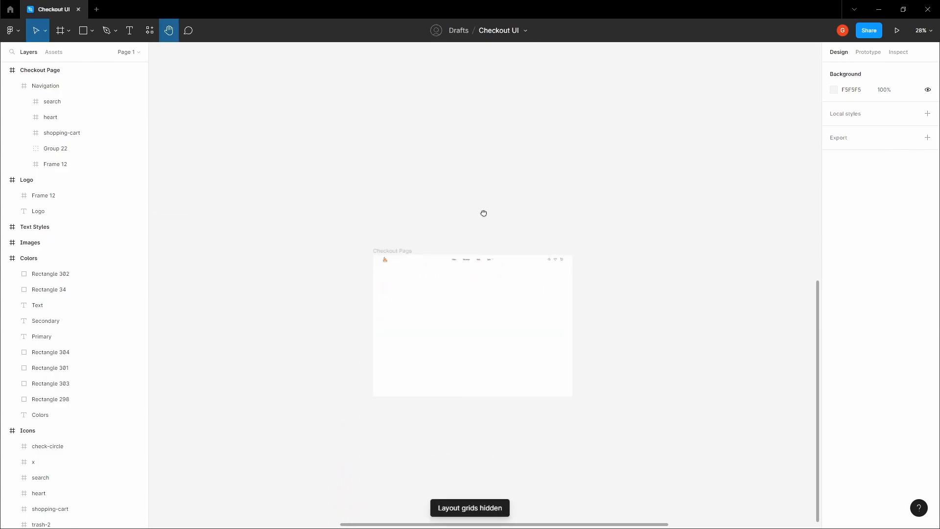
scroll(480, 225, up, 10)
scroll(441, 190, down, 3)
click(418, 214)
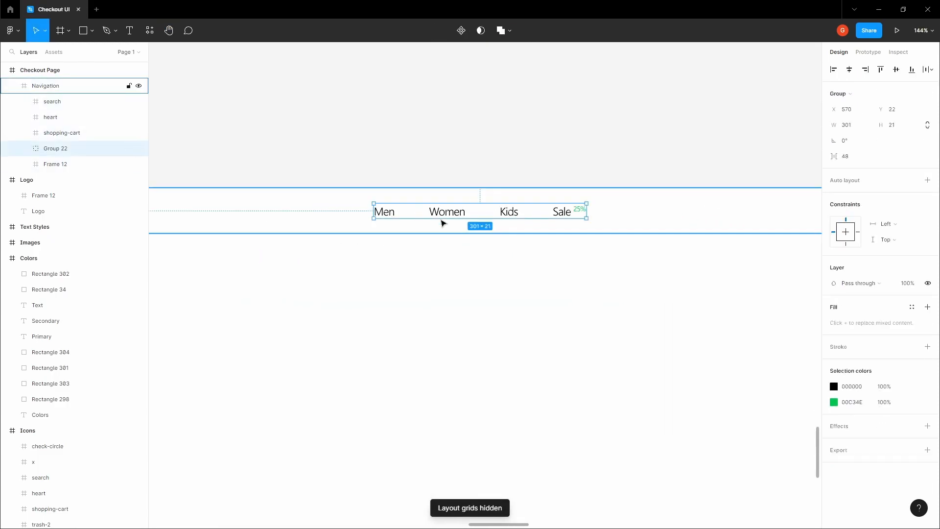
click(856, 388)
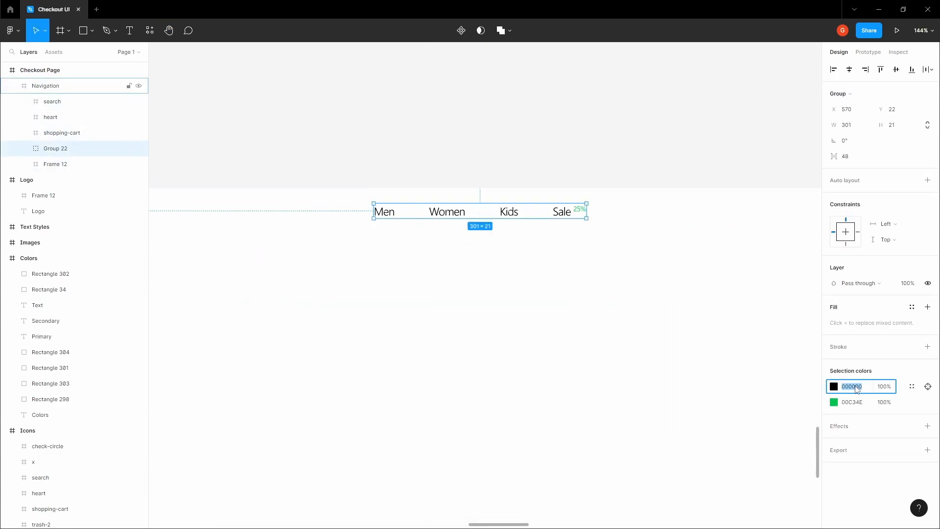
click(585, 135)
Check the color used by the search, heart and shopping-cart icons in the navigation bar.
key(space)
scroll(584, 130, down, 2)
drag(584, 131, 432, 151)
scroll(633, 187, up, 3)
double_click(586, 215)
shift+click(629, 214)
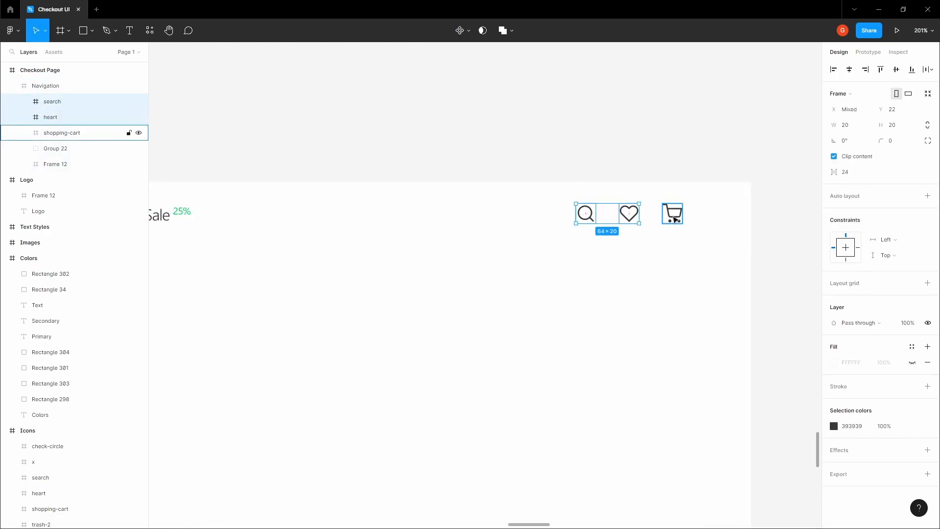
shift+click(673, 221)
click(631, 105)
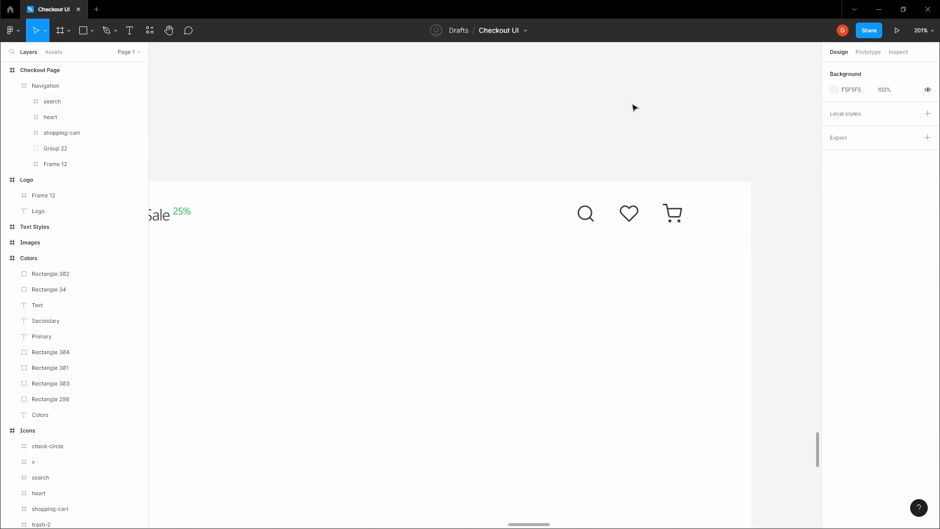
double_click(585, 214)
click(793, 338)
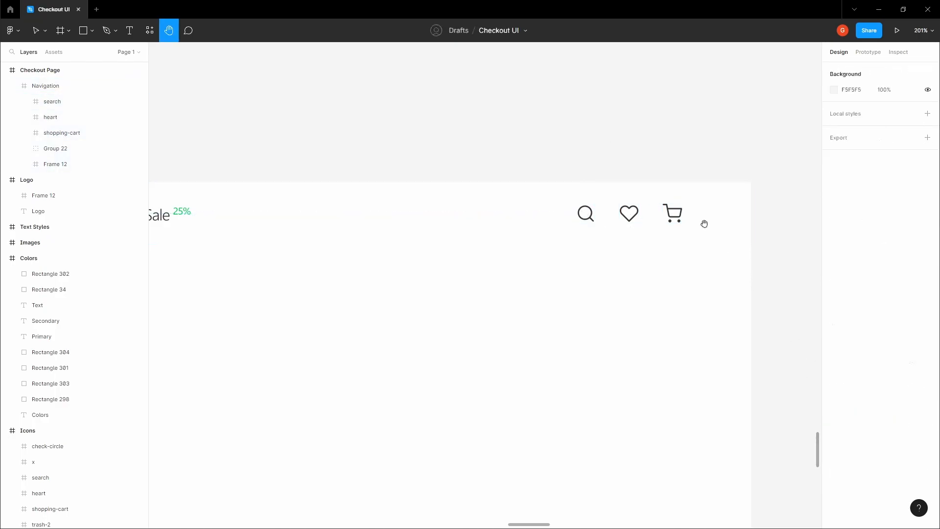
Show the layout grids and check how the shopping-cart icon lines up with the edge of the last grid column.
drag(707, 227, 640, 245)
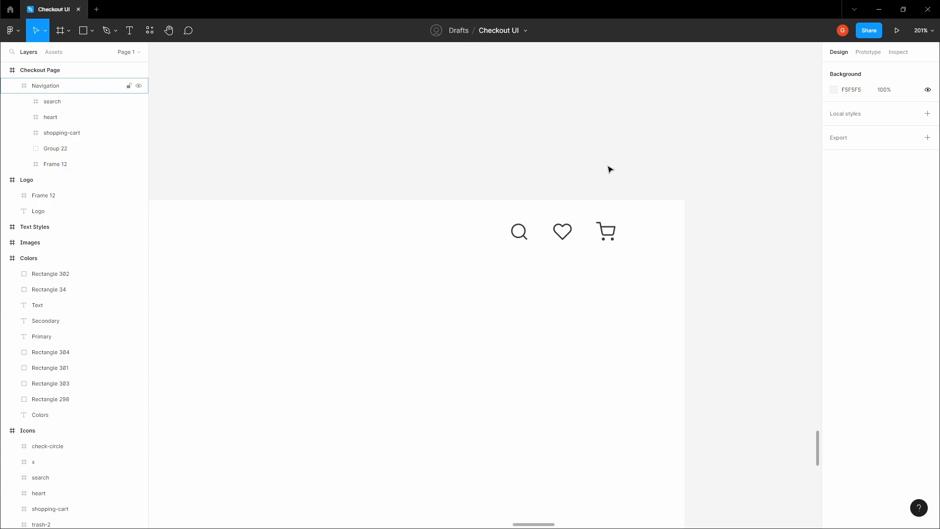
key(ctrl+shift+4)
drag(609, 168, 604, 167)
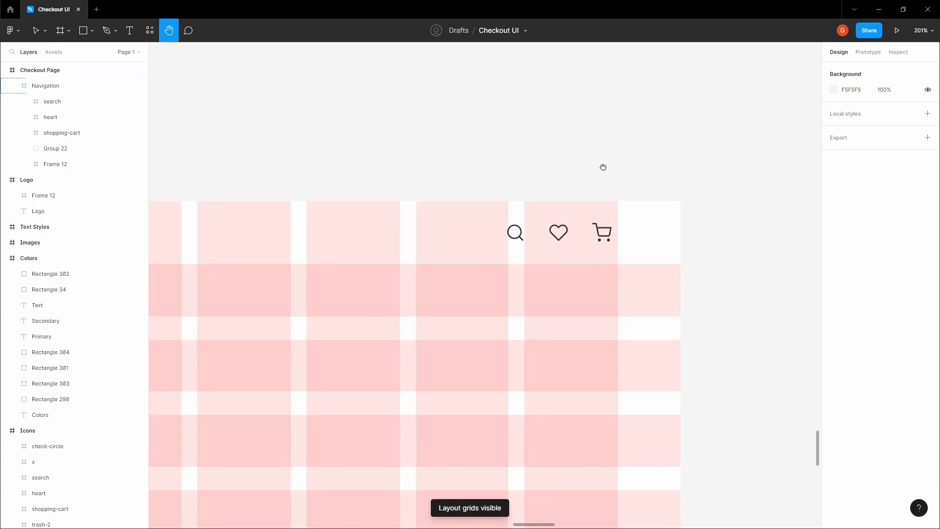
scroll(603, 168, up, 5)
double_click(605, 329)
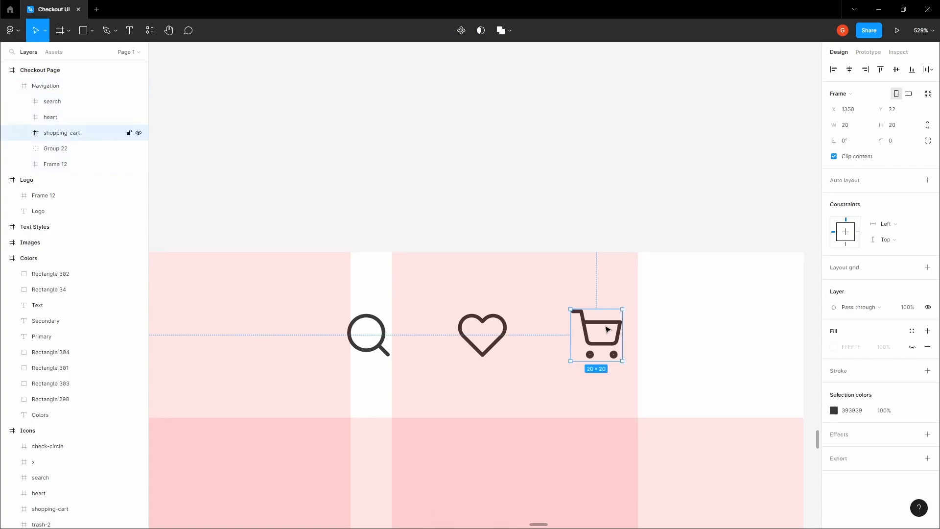
scroll(607, 333, up, 3)
scroll(605, 334, down, 2)
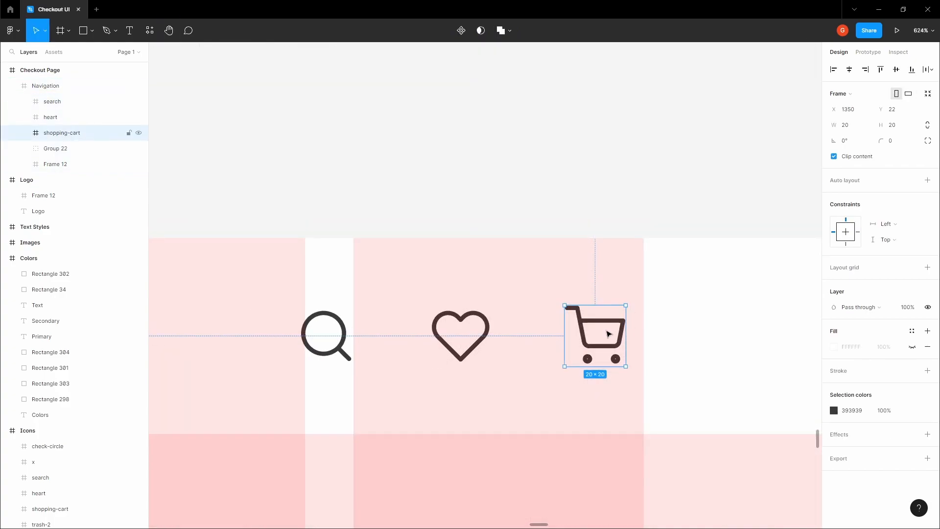
drag(601, 224, 496, 190)
Examine the whole navigation bar and the gap between the shopping-cart icon and the page margin.
click(518, 249)
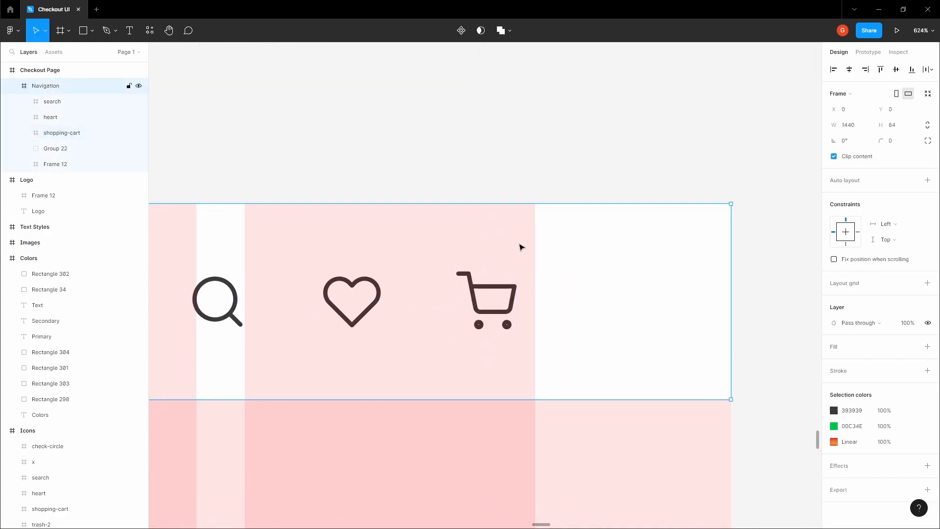
scroll(520, 246, down, 10)
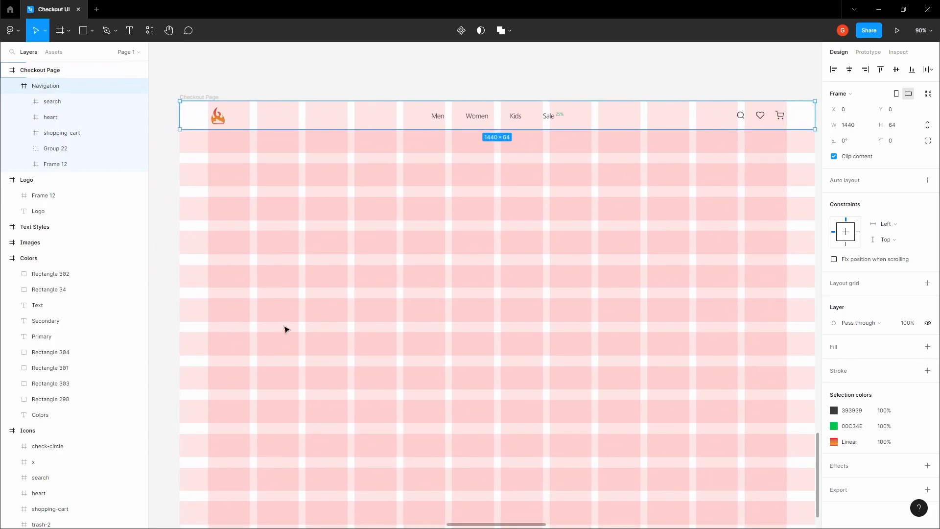
scroll(324, 324, down, 3)
click(489, 145)
drag(489, 145, 361, 169)
scroll(476, 210, up, 8)
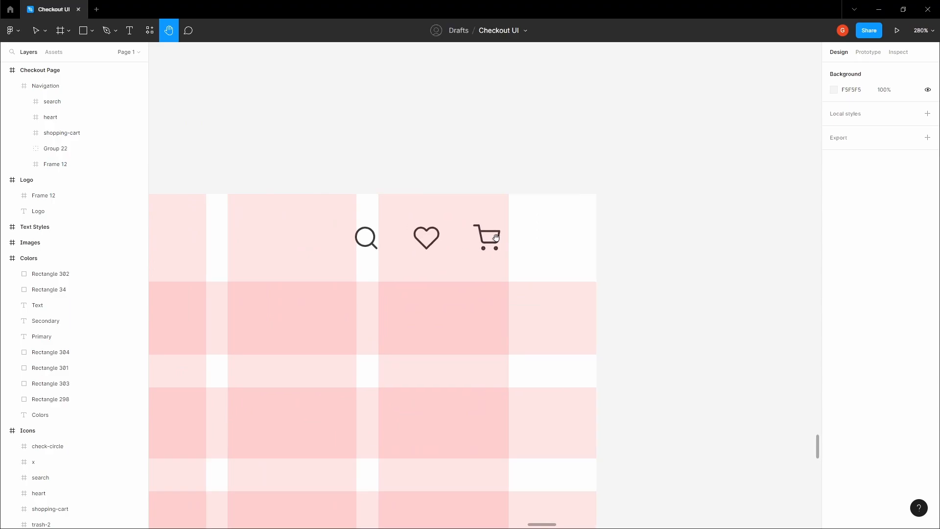
double_click(495, 237)
scroll(498, 234, up, 4)
scroll(514, 209, up, 3)
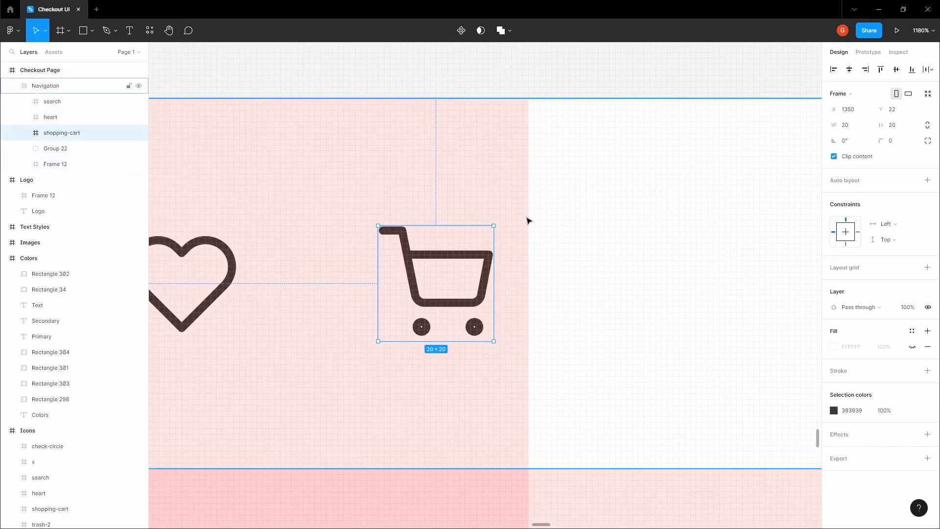
Draw a 10 × 10 frame inside the Navigation frame, just beyond the shopping-cart icon in the page margin.
drag(502, 69, 449, 73)
click(538, 170)
scroll(542, 175, down, 2)
scroll(533, 189, up, 2)
key(f)
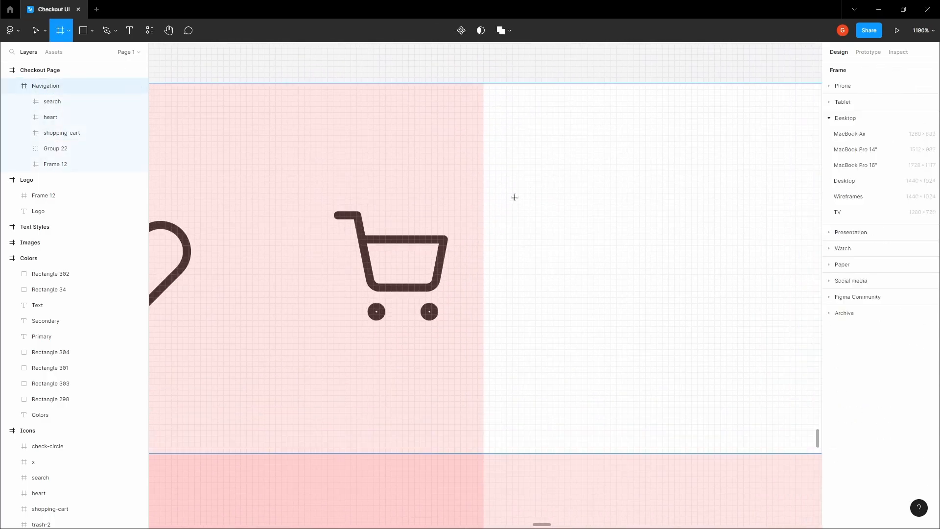
drag(501, 197, 562, 264)
Add the text 3 at font size 10 and center it in the small frame beside the cart.
key(t)
click(542, 237)
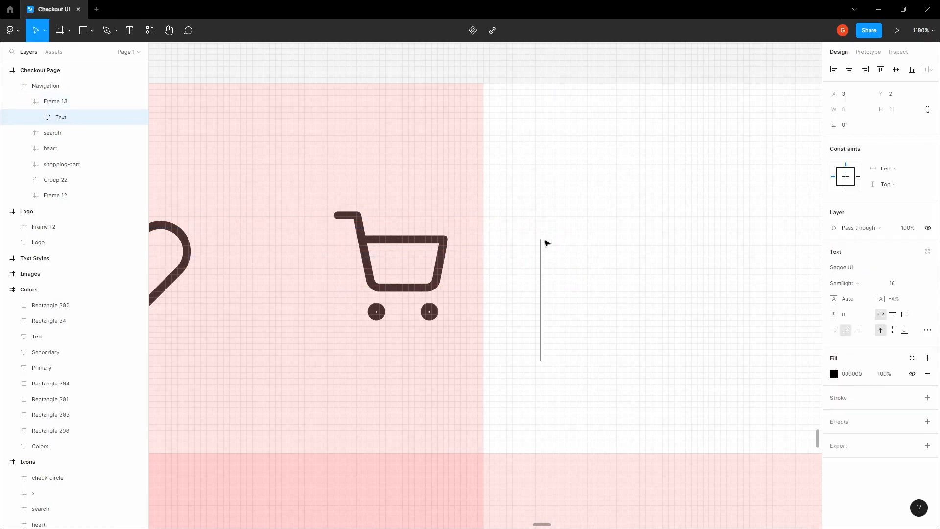
text(3)
click(918, 282)
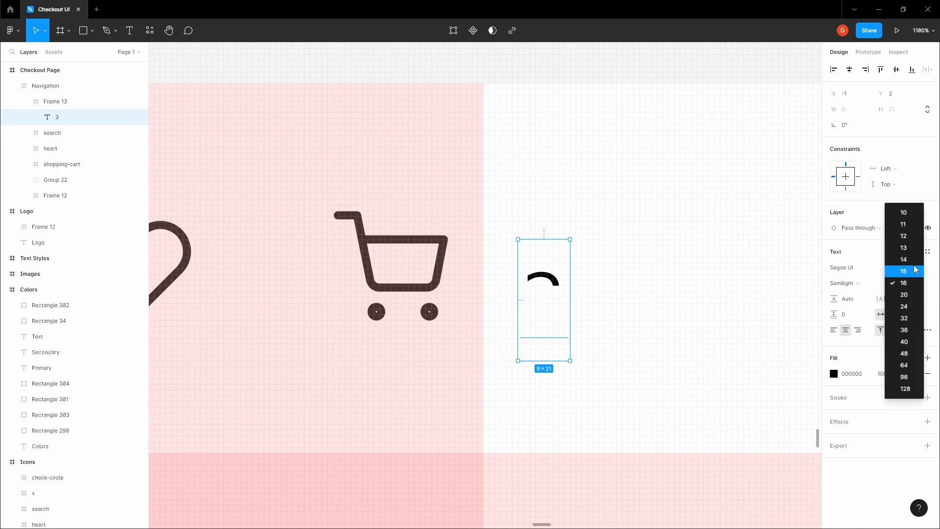
click(903, 215)
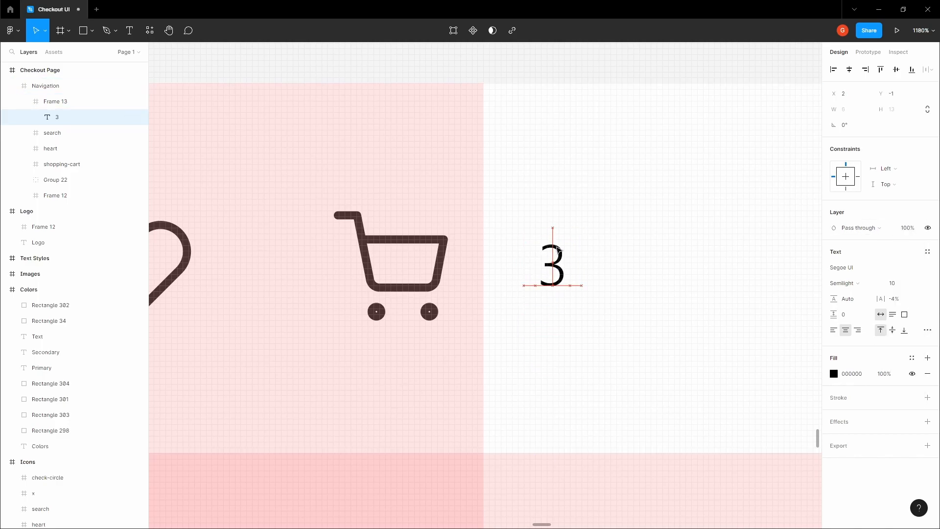
drag(556, 248, 555, 243)
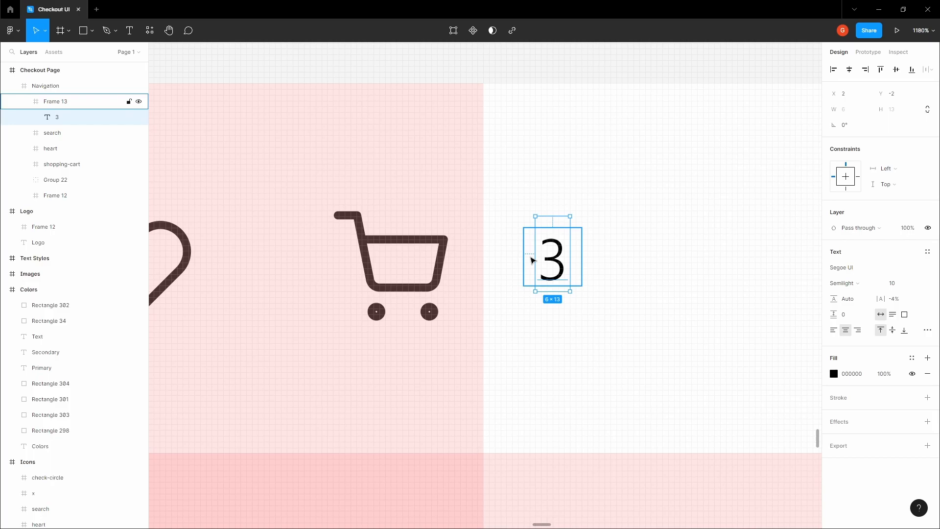
Fill the small frame behind the 3 with green 3A9D32 and round its corners into a full circle.
click(532, 260)
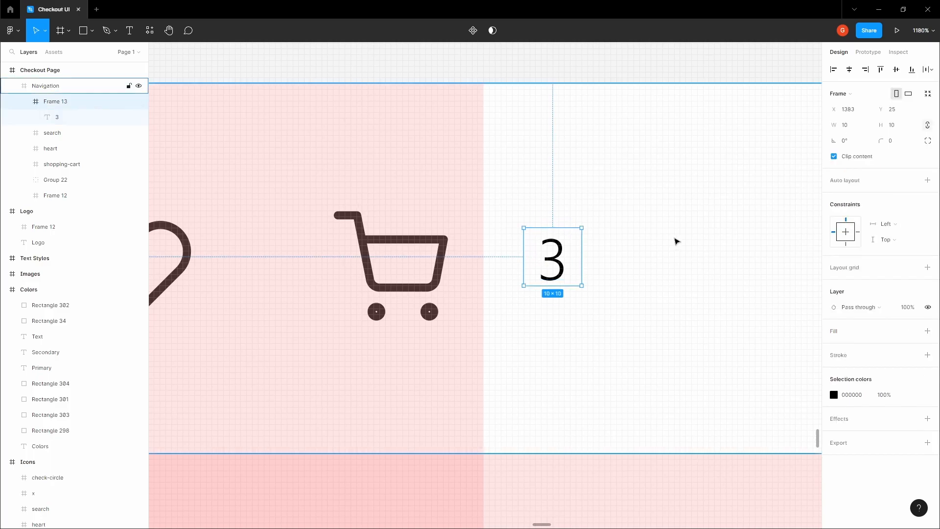
click(926, 331)
click(833, 347)
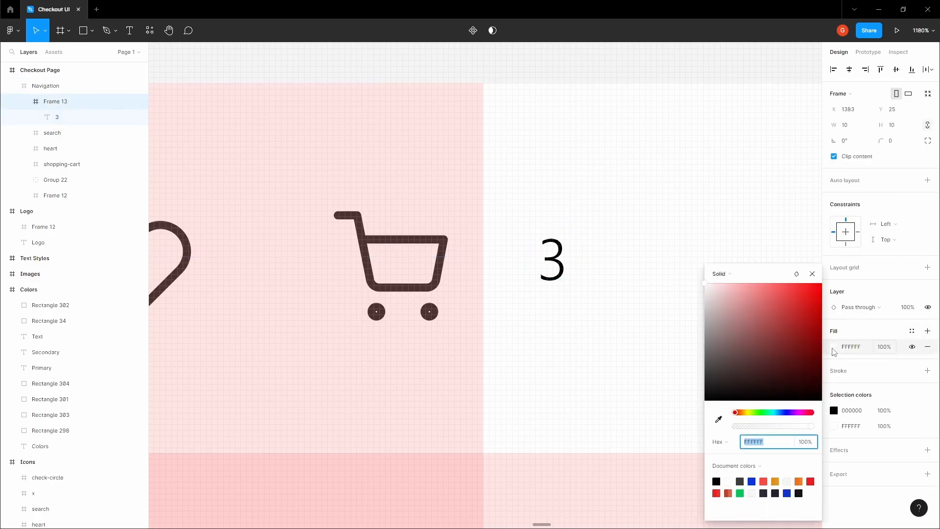
click(759, 412)
click(784, 328)
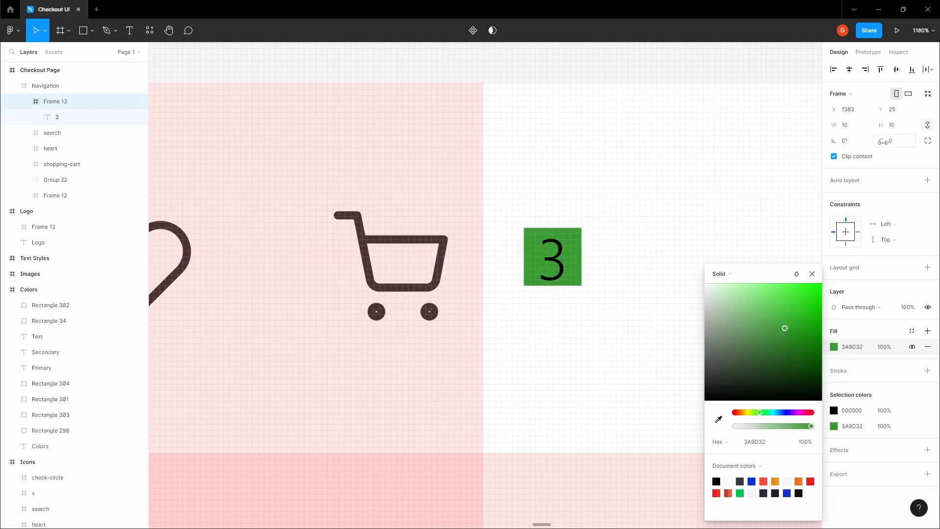
drag(884, 142, 933, 145)
scroll(558, 282, down, 4)
click(548, 155)
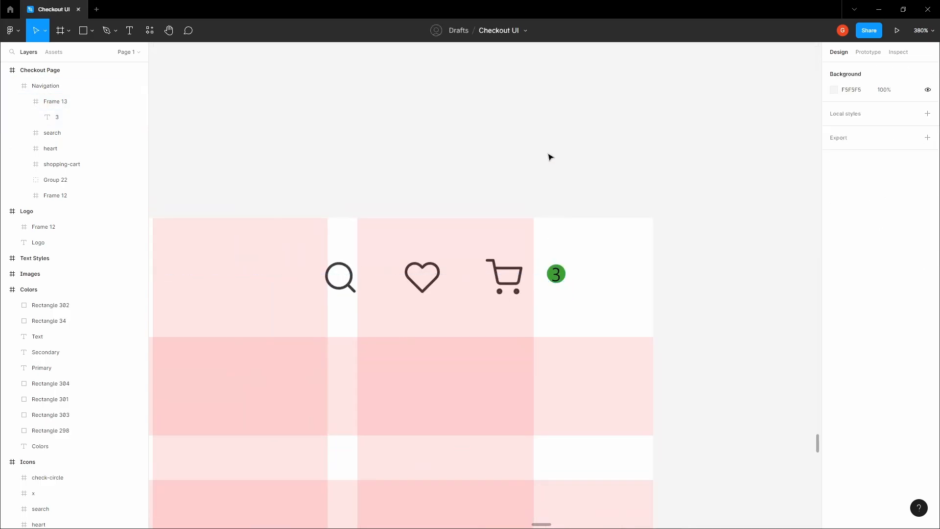
Resize the green badge circle to 12 × 12 and recenter the 3 inside it at X 3, Y -1.
key(space)
scroll(568, 234, up, 3)
click(537, 329)
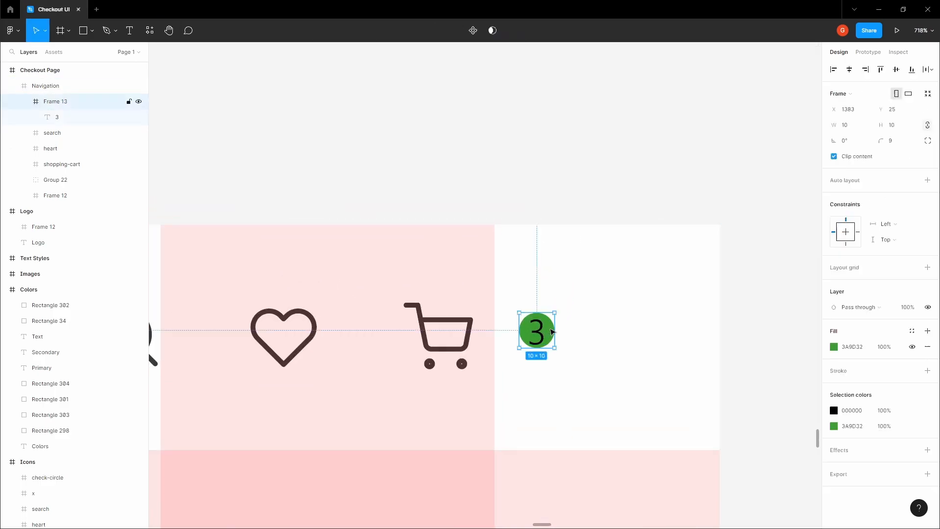
scroll(551, 332, up, 6)
drag(570, 396, 591, 412)
double_click(499, 354)
drag(499, 339, 510, 350)
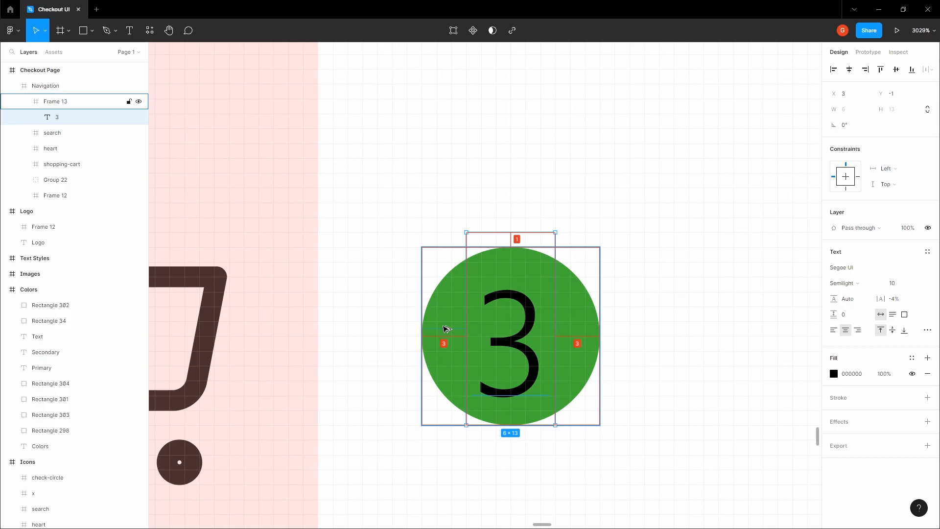
scroll(446, 329, down, 5)
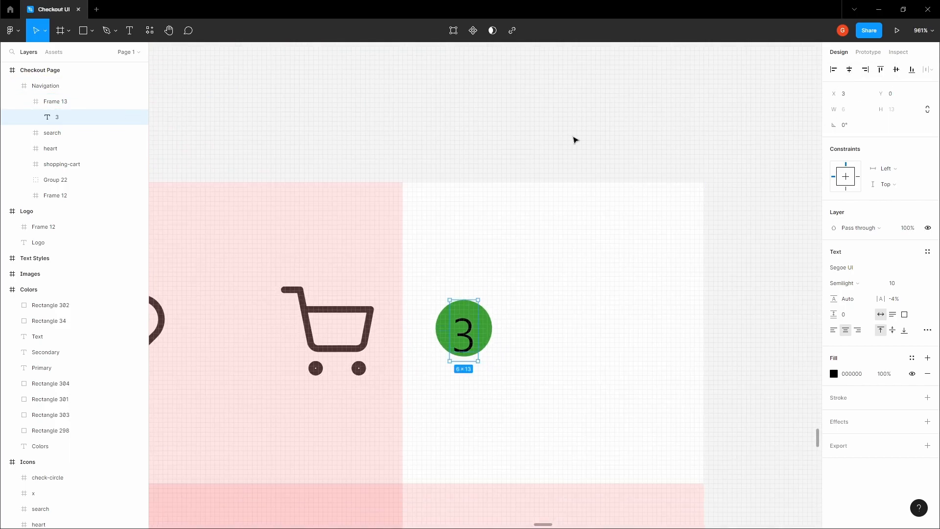
scroll(477, 320, up, 5)
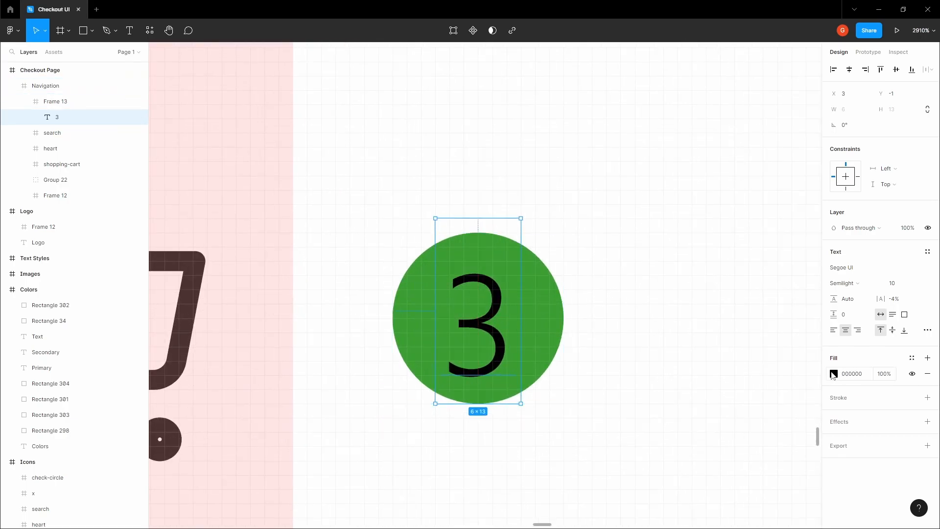
Change the fill color of the badge's 3 to white FFFFFF.
click(833, 373)
drag(729, 343, 705, 283)
scroll(648, 247, down, 8)
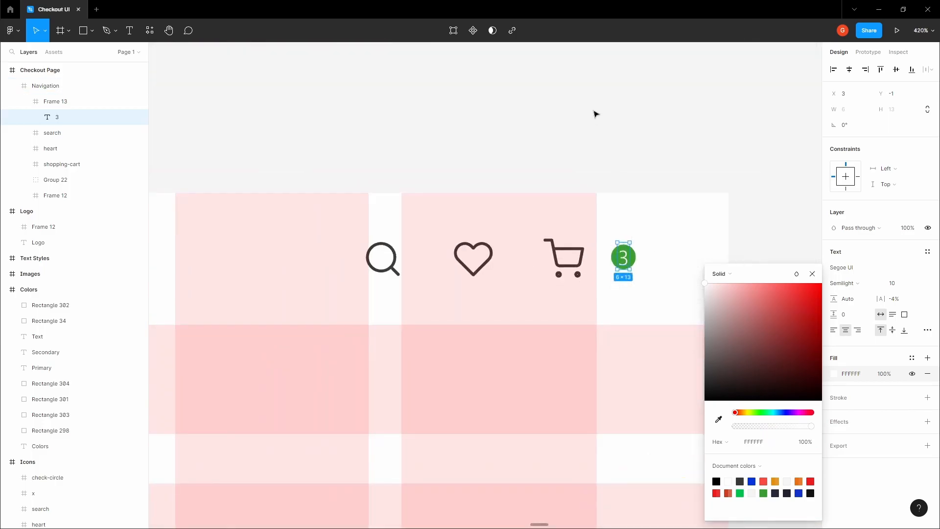
click(598, 142)
Try a font size of 9 for the 3 in the green badge.
key(space)
scroll(648, 257, up, 4)
ctrl+click(647, 258)
ctrl+click(601, 259)
scroll(600, 257, up, 3)
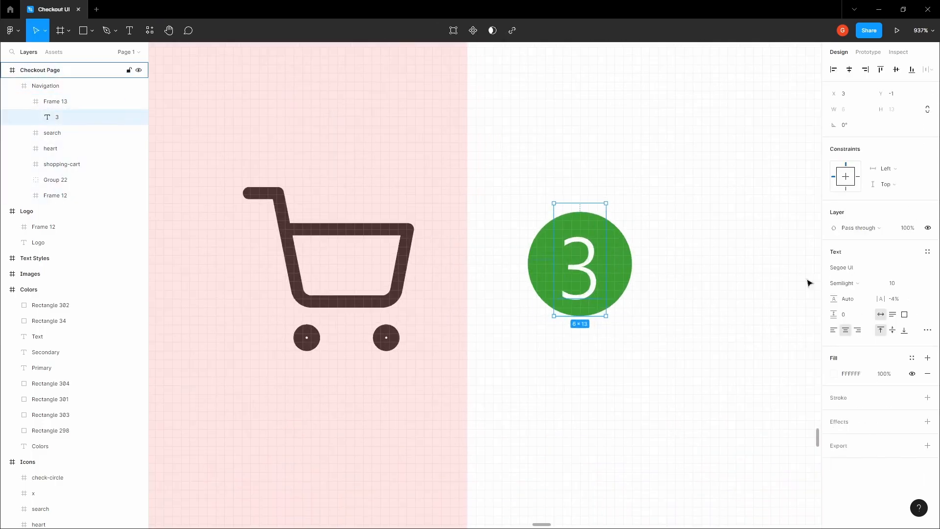
click(897, 287)
text(9)
key(Return)
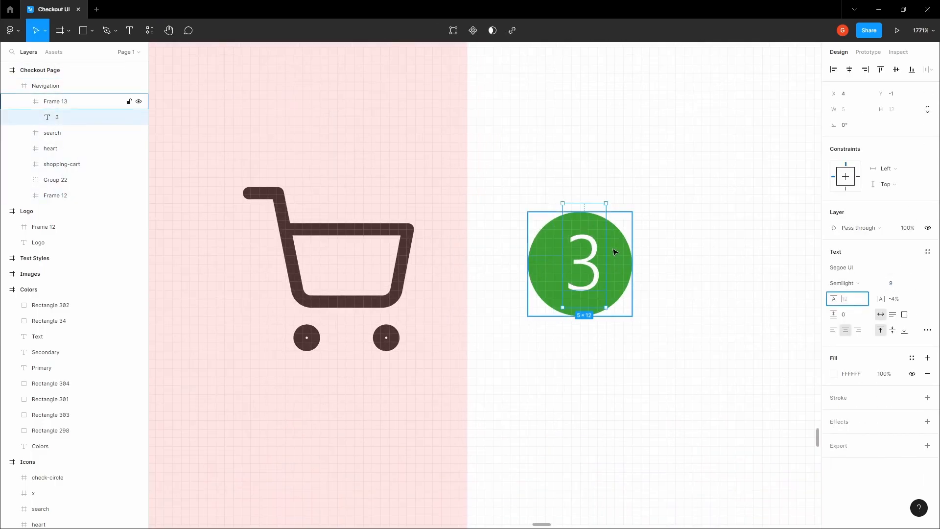
Try a font size of 8 for the 3 and center it in the circle.
click(898, 284)
text(8)
key(Return)
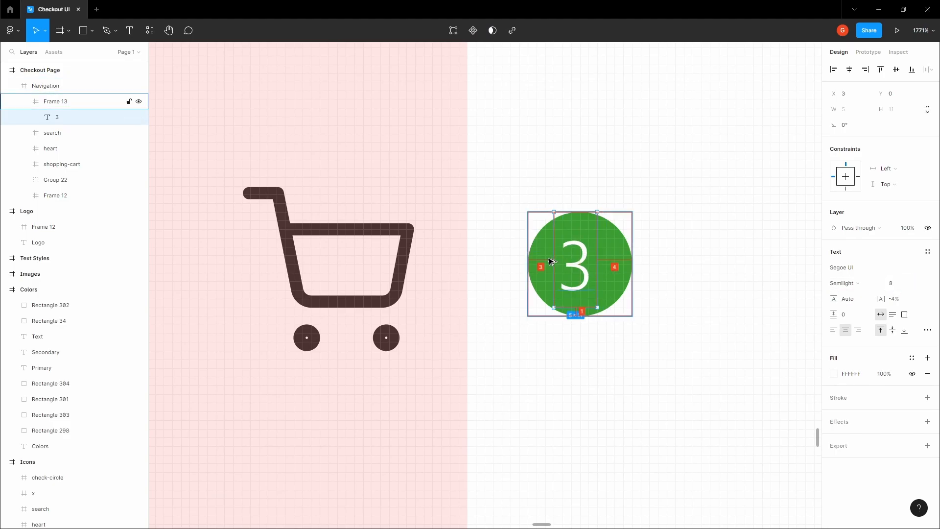
click(848, 69)
click(895, 69)
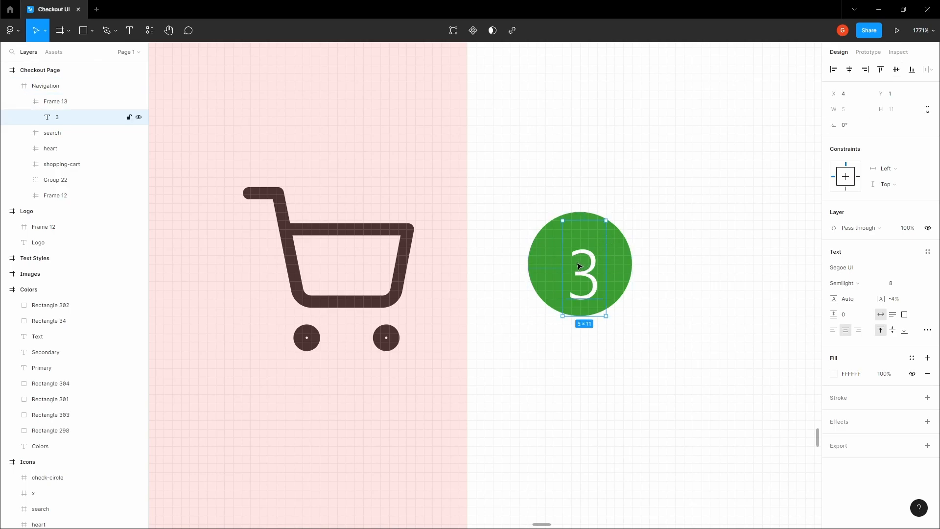
drag(579, 266, 580, 262)
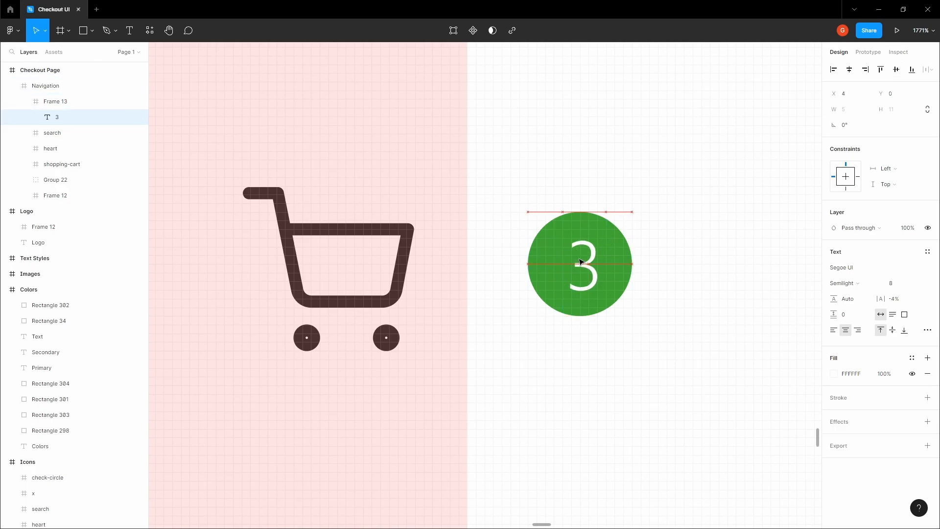
Try the 3 at font size 9 again, repositioned at X 3, Y -1 in the circle.
click(618, 257)
click(581, 262)
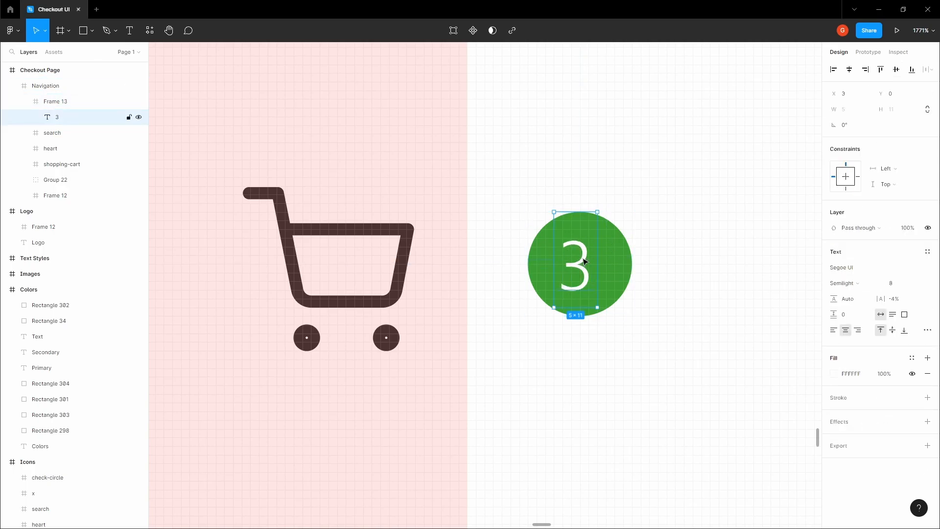
key(Return)
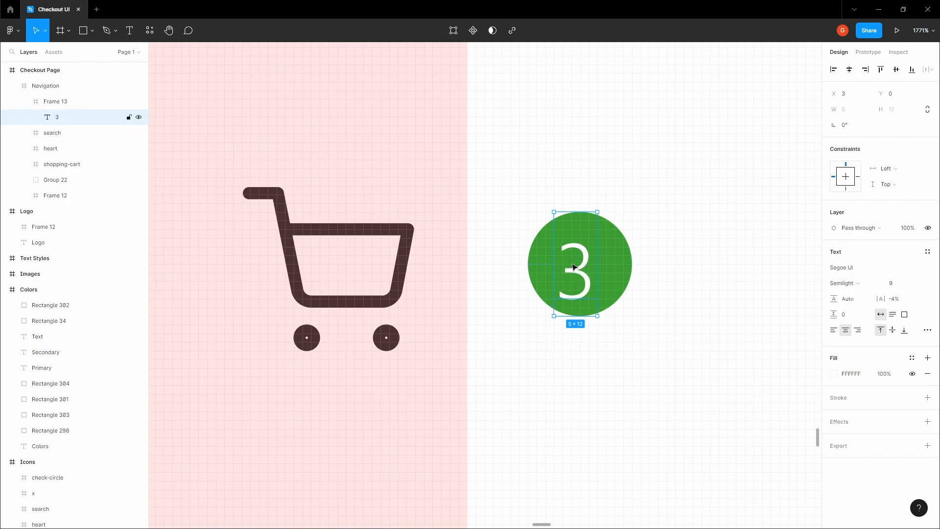
drag(589, 254, 584, 250)
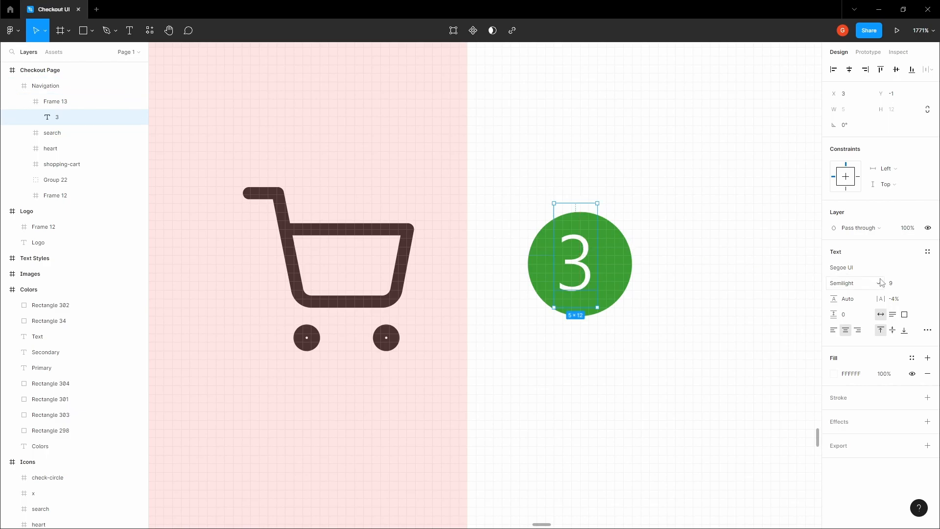
Set the 3's font size to 10 and center it in the badge at X 3, Y -1.
text(10)
key(Return)
drag(579, 264, 578, 265)
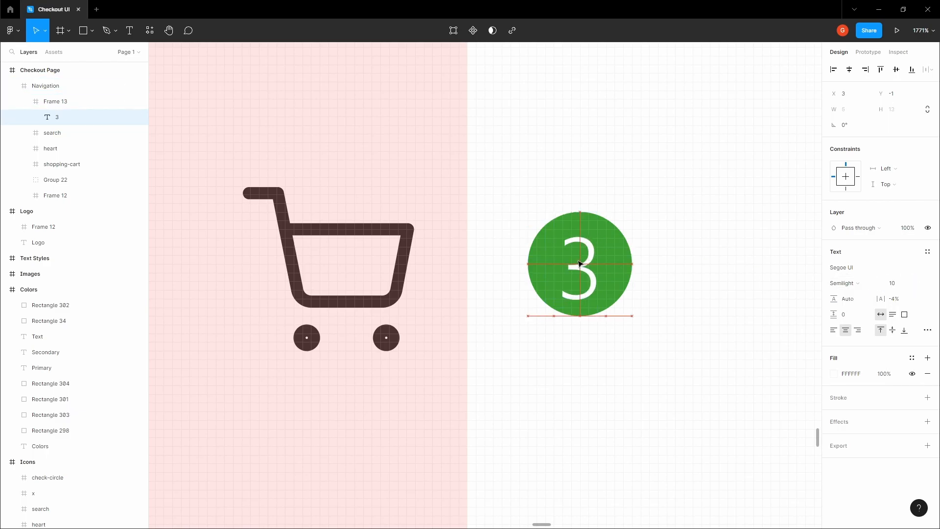
Move the green badge 2 px from the shopping-cart icon and align their upper edges at Y 22.
click(603, 238)
scroll(615, 243, down, 5)
drag(602, 248, 573, 226)
scroll(575, 222, up, 3)
key(alt)
key(Left)
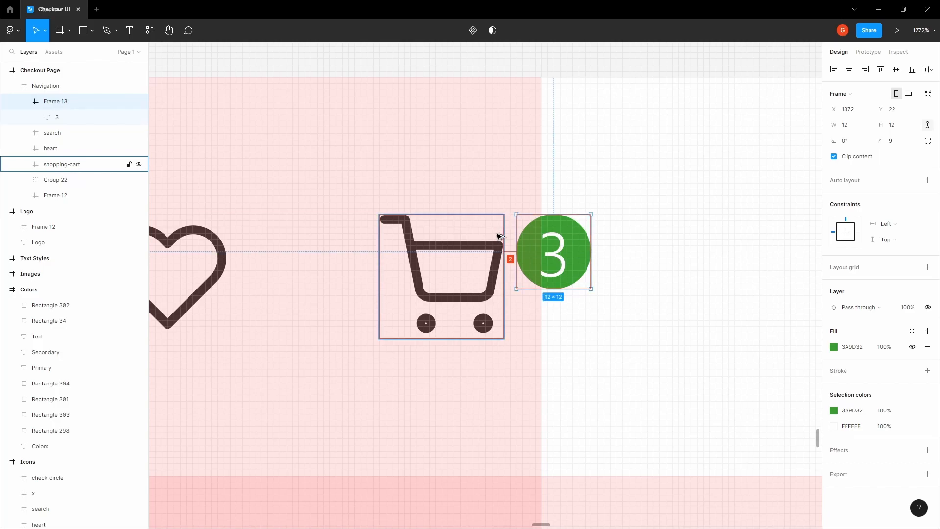
Group the shopping-cart icon with its badge and move the group to X 1342, Y 22, flush with the page margin.
shift+click(490, 239)
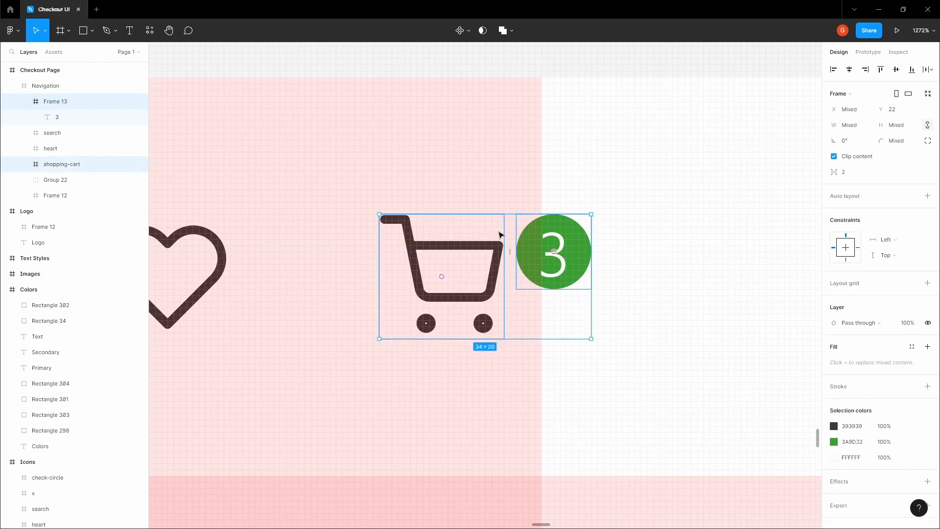
key(ctrl+g)
scroll(500, 235, down, 5)
click(465, 122)
key(space)
drag(465, 123, 607, 142)
click(635, 271)
click(634, 270)
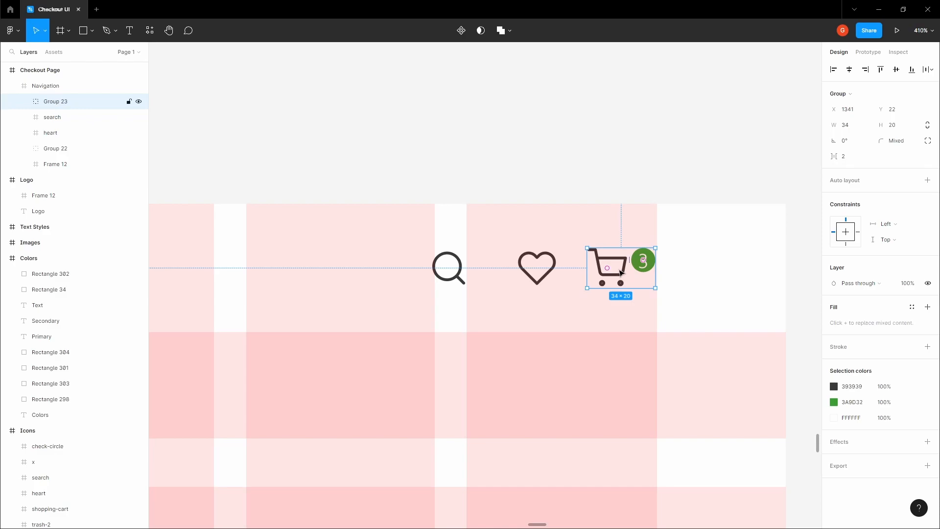
scroll(632, 269, up, 5)
drag(647, 253, 651, 251)
scroll(651, 251, down, 3)
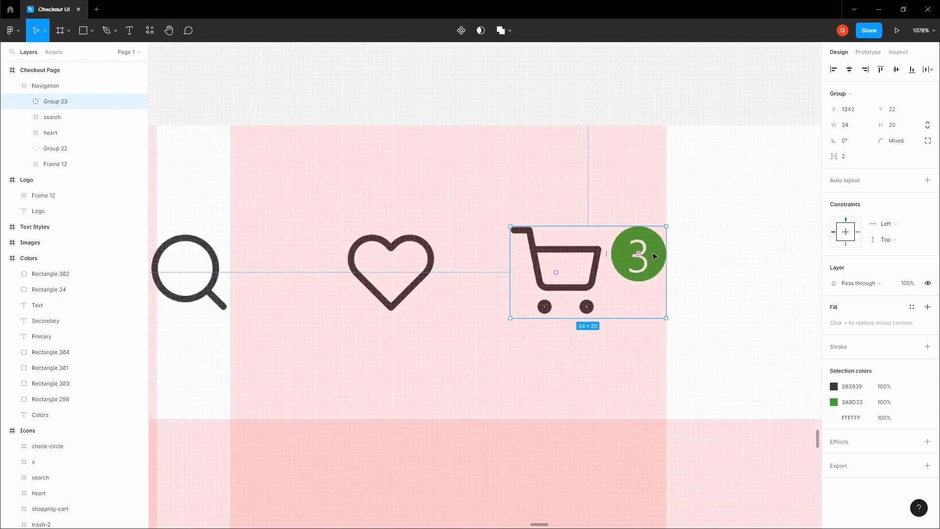
Distribute the search icon, heart icon and cart group with equal horizontal spacing.
shift+click(511, 255)
shift+click(370, 264)
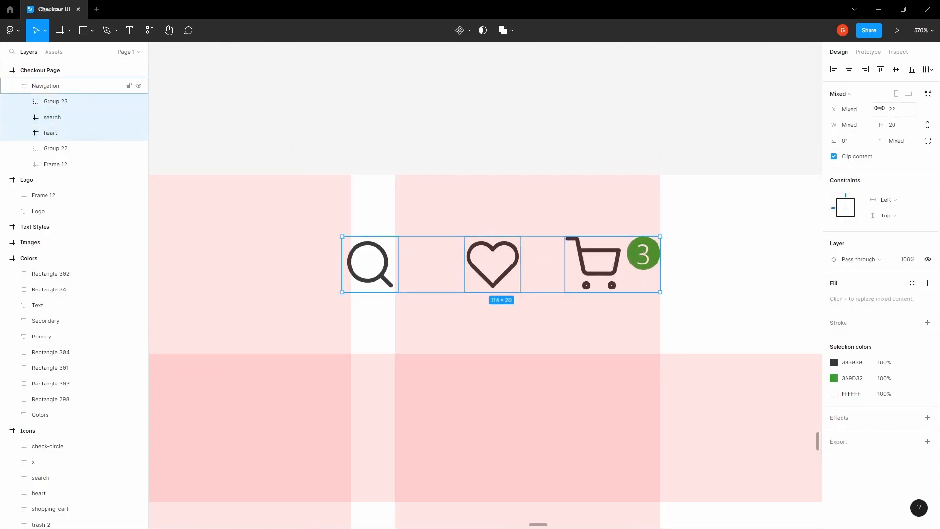
click(927, 70)
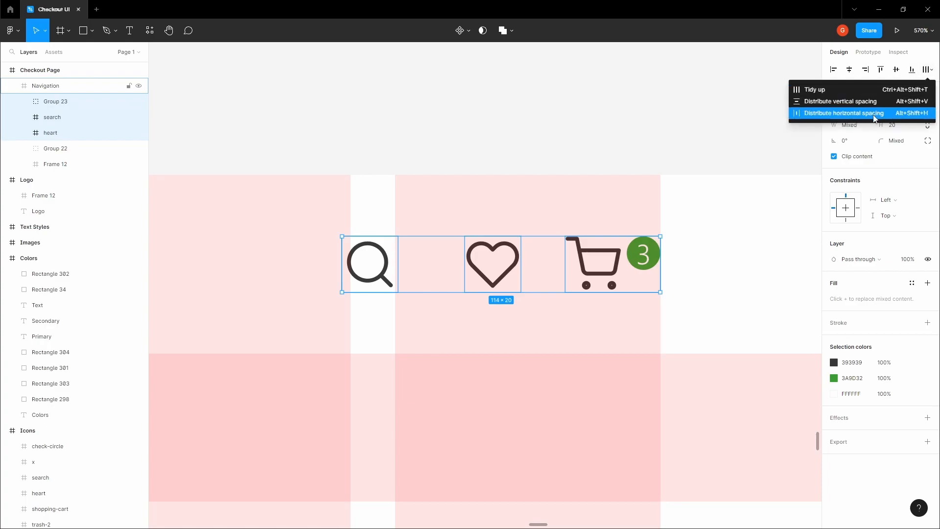
click(874, 114)
Try a 32 px spacing between the three navigation icons and shift them back toward the last grid column's outer edge.
click(862, 176)
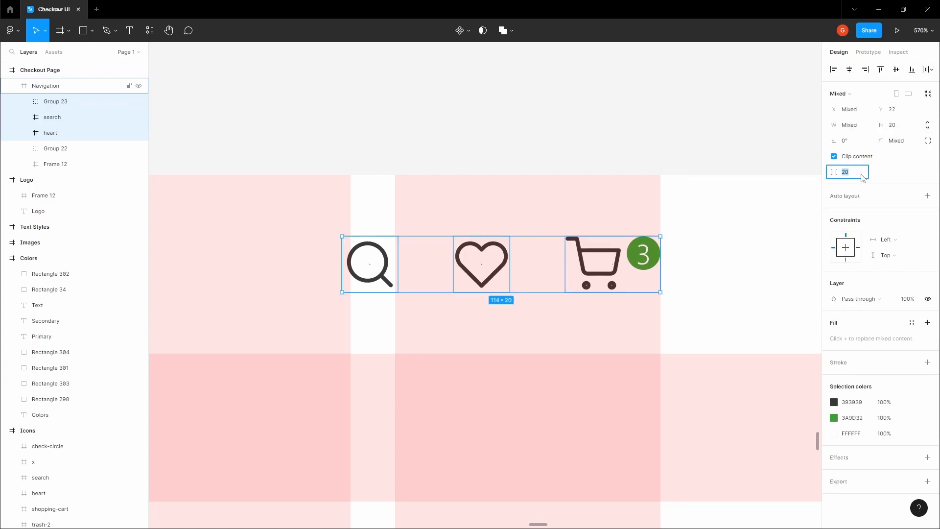
text(32)
key(Tab)
click(642, 157)
key(space)
double_click(656, 264)
shift+click(515, 264)
shift+click(386, 260)
scroll(530, 264, right, 3)
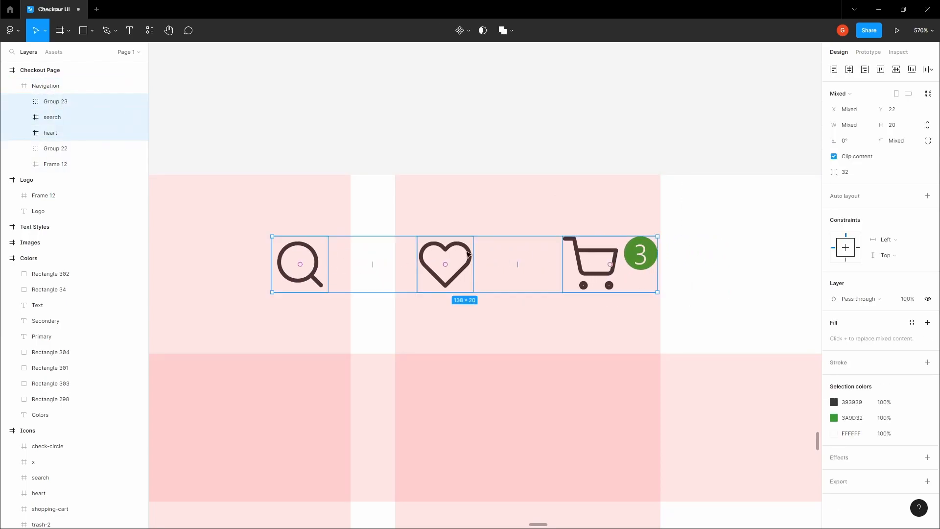
Set the spacing between the search, heart and cart items to 24 and align the row with the last column's outer edge.
scroll(525, 118, down, 5)
click(522, 115)
key(space)
drag(522, 115, 531, 118)
key(ctrl+z)
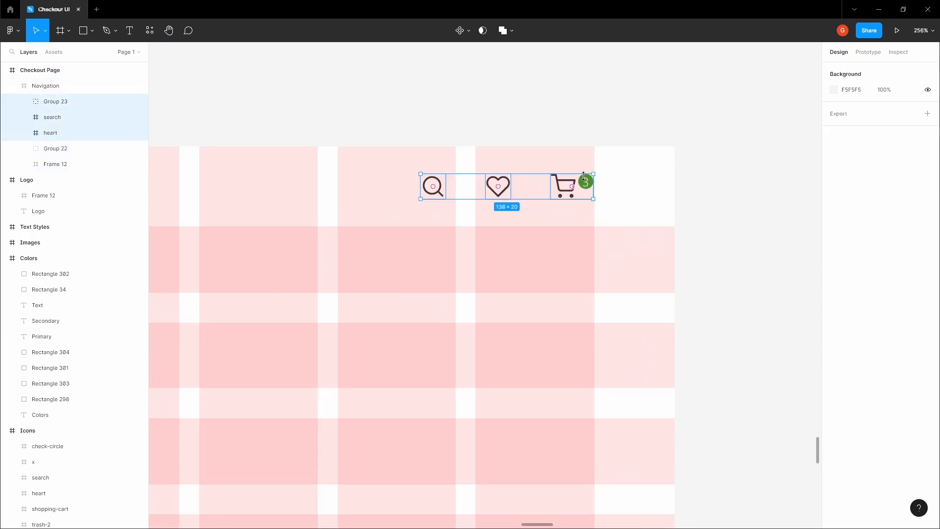
scroll(563, 170, up, 2)
click(855, 175)
text(24)
key(Return)
scroll(526, 167, up, 5)
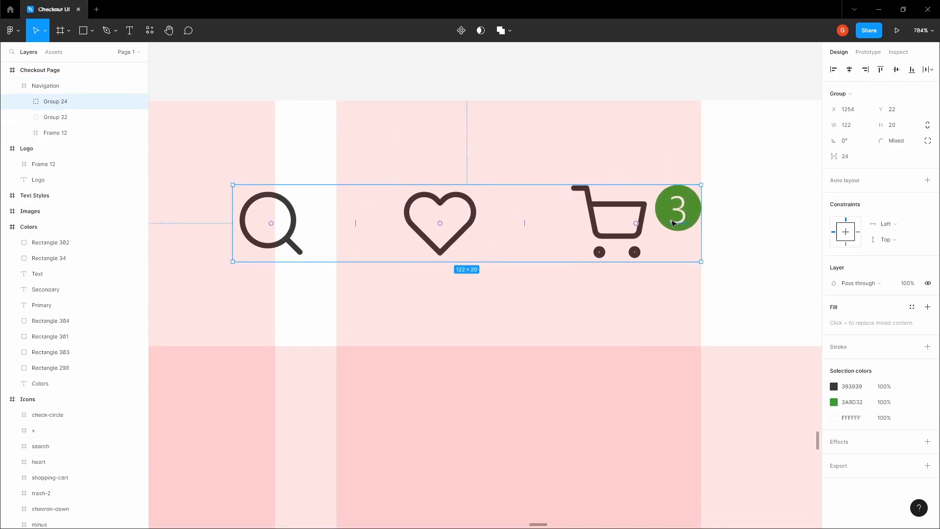
Group the search, heart and cart items and check the group's distances to the Navigation frame edges.
key(ctrl+g)
scroll(661, 216, down, 3)
key(alt)
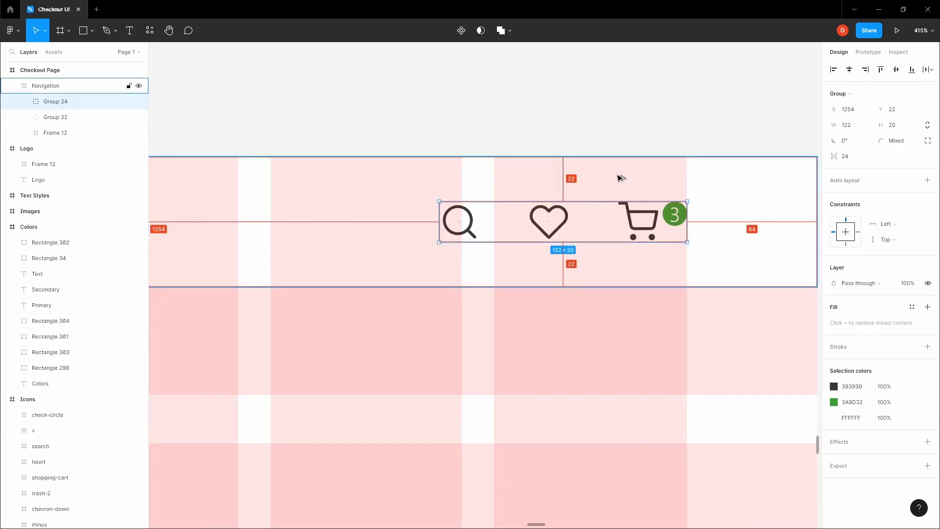
Hide the layout grids and bring the whole Checkout Page frame into view.
click(596, 133)
scroll(610, 131, down, 8)
key(space)
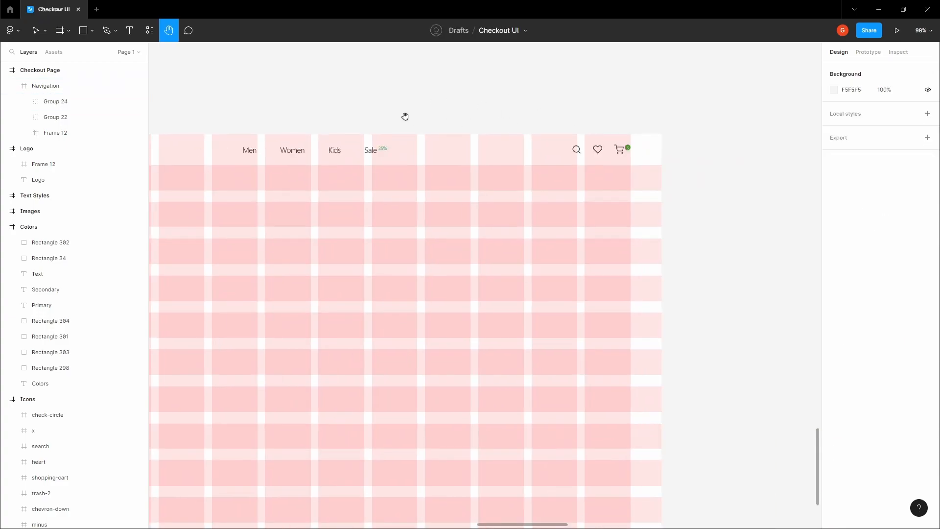
drag(400, 118, 608, 84)
scroll(609, 84, down, 2)
drag(526, 78, 442, 90)
key(ctrl+shift+4)
key(space)
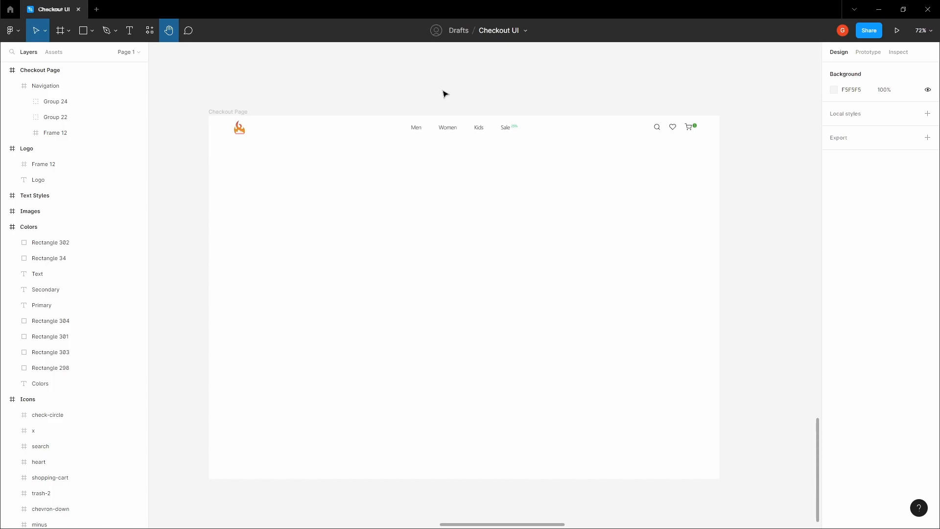
Examine the completed navigation bar and the empty page area below it without the layout grids.
click(455, 133)
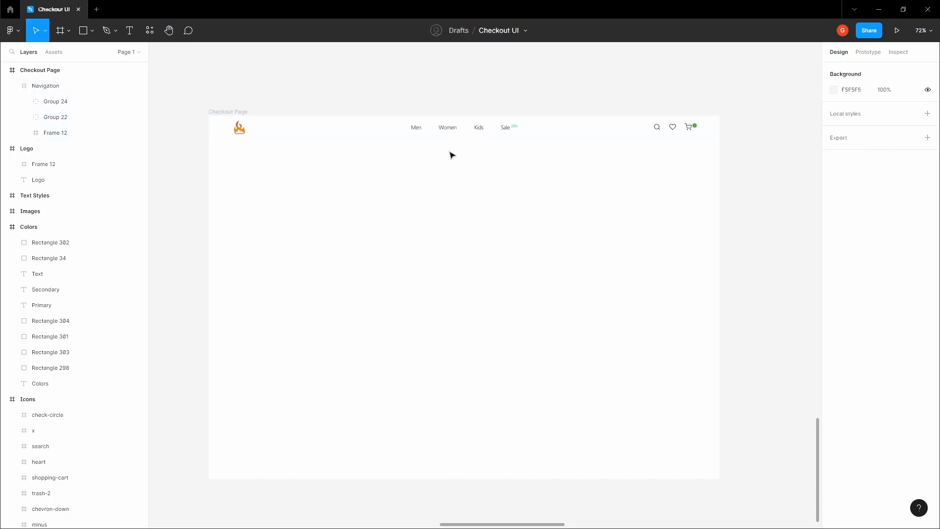
click(451, 157)
scroll(451, 157, up, 1)
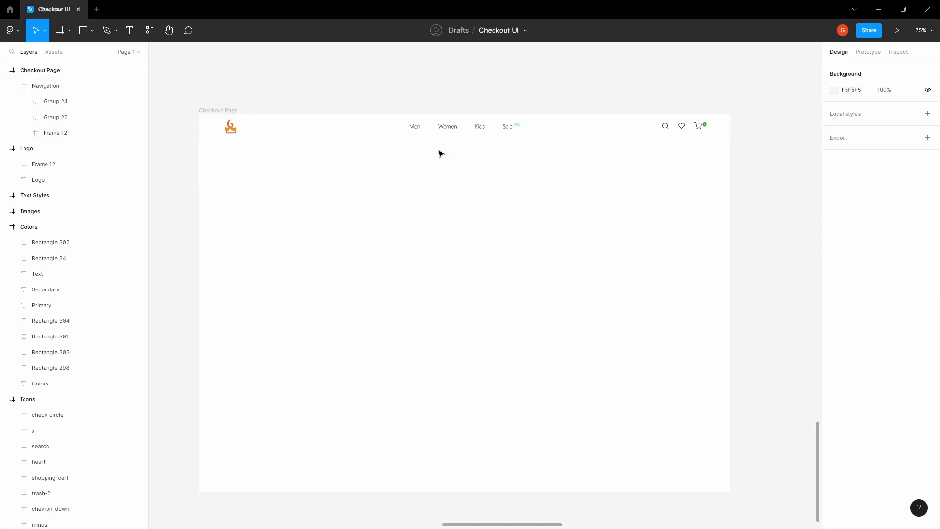
click(450, 125)
ctrl+click(436, 150)
scroll(436, 150, up, 3)
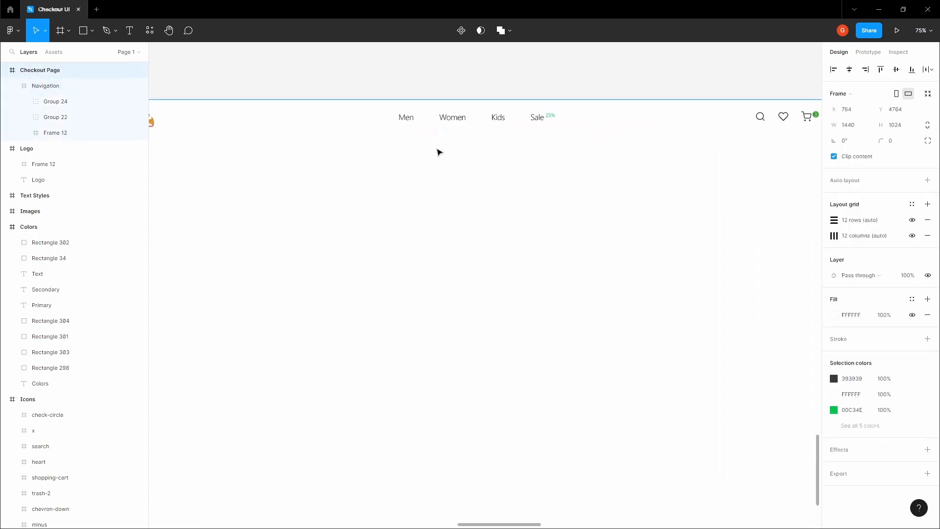
scroll(438, 160, down, 4)
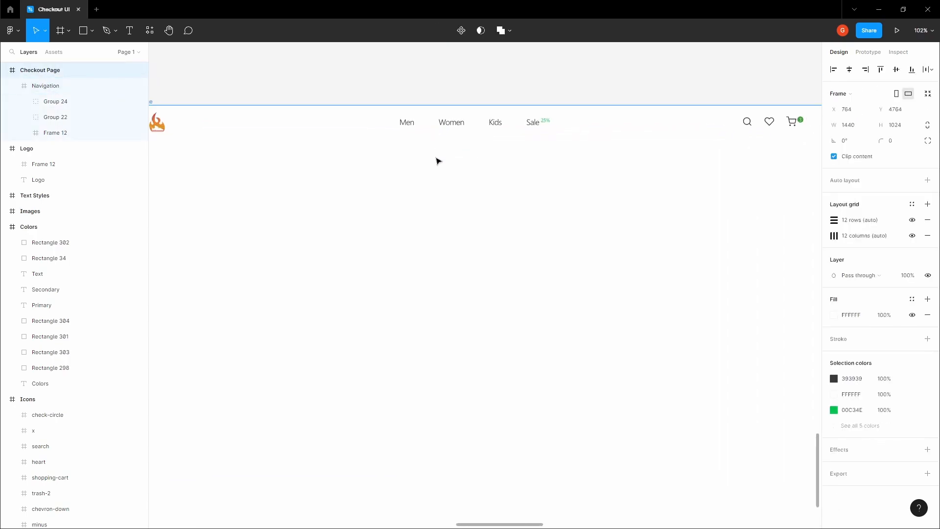
click(434, 138)
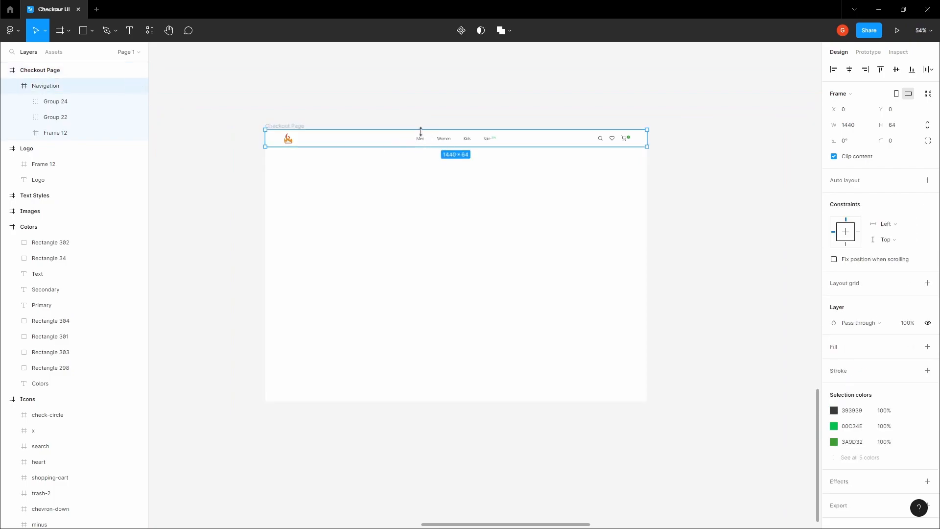
click(478, 171)
click(454, 143)
click(446, 165)
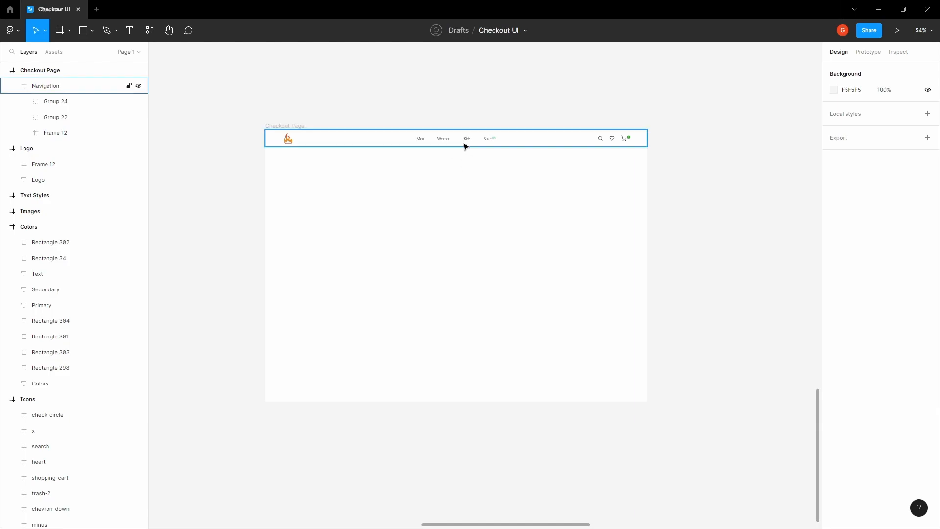
Add the text "Free shipping for members. Get a membership card" to the Checkout Page below the navigation links.
scroll(444, 162, up, 3)
click(447, 172)
scroll(447, 173, up, 3)
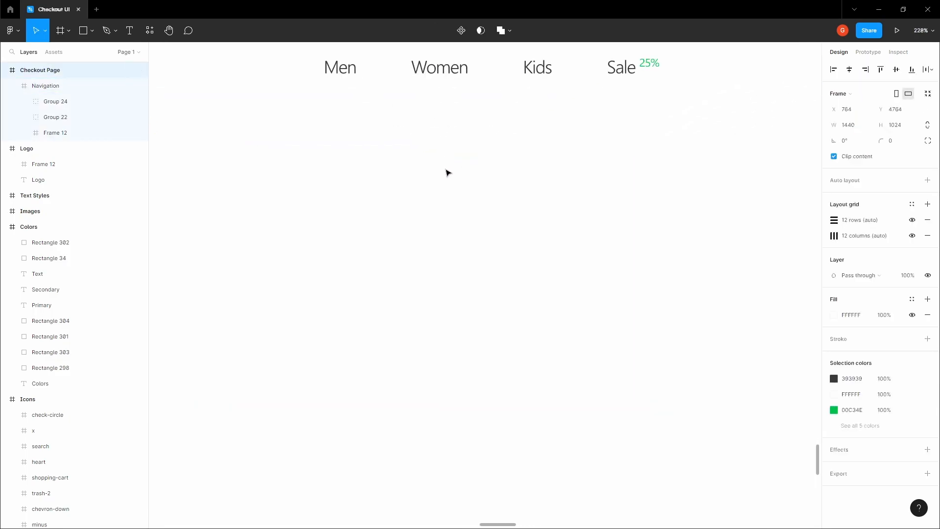
key(t)
click(441, 177)
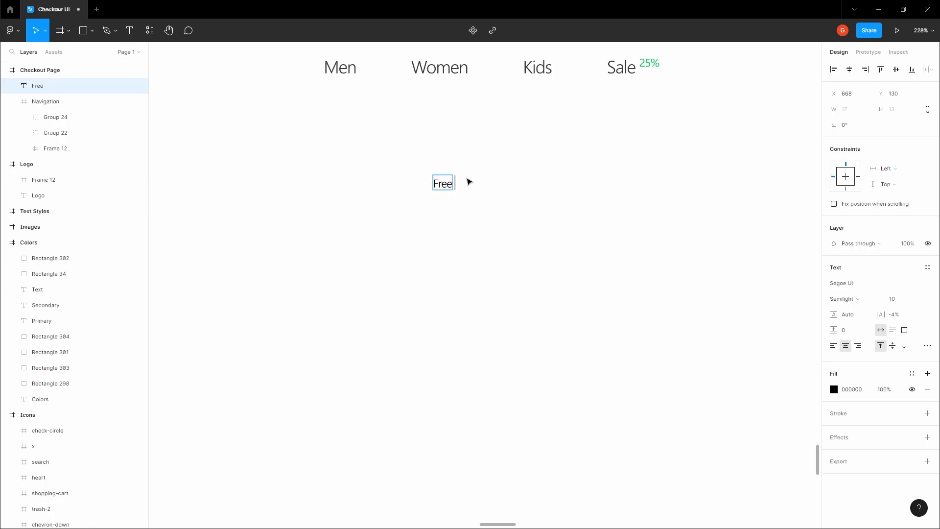
text(Free shipping for m)
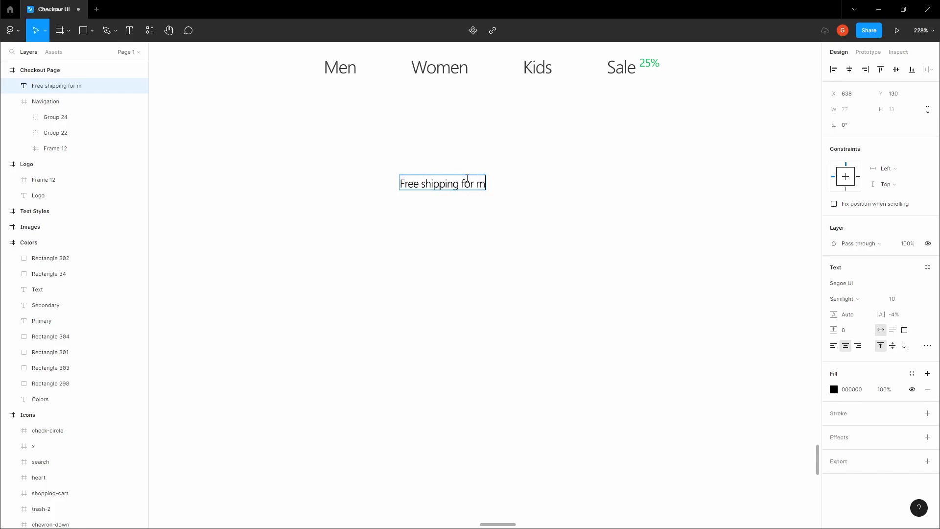
text(embers. Get a )
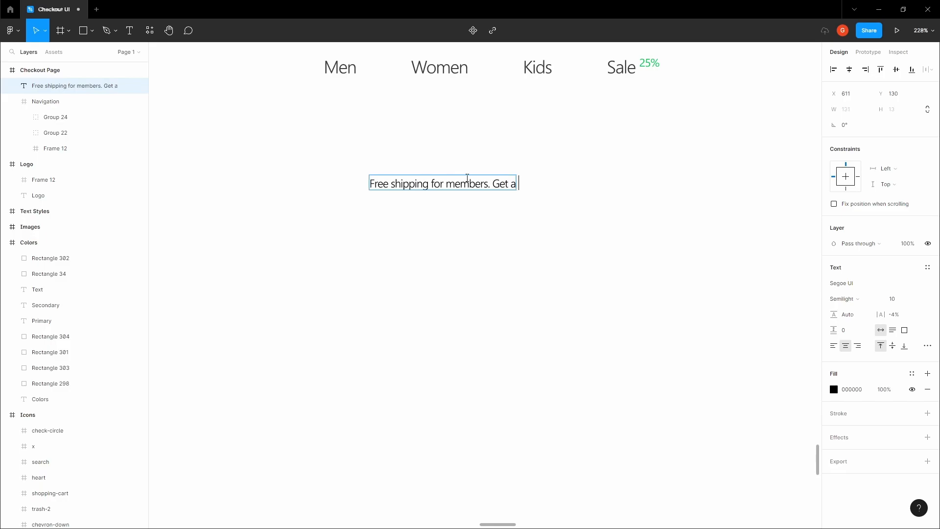
text(membeship card)
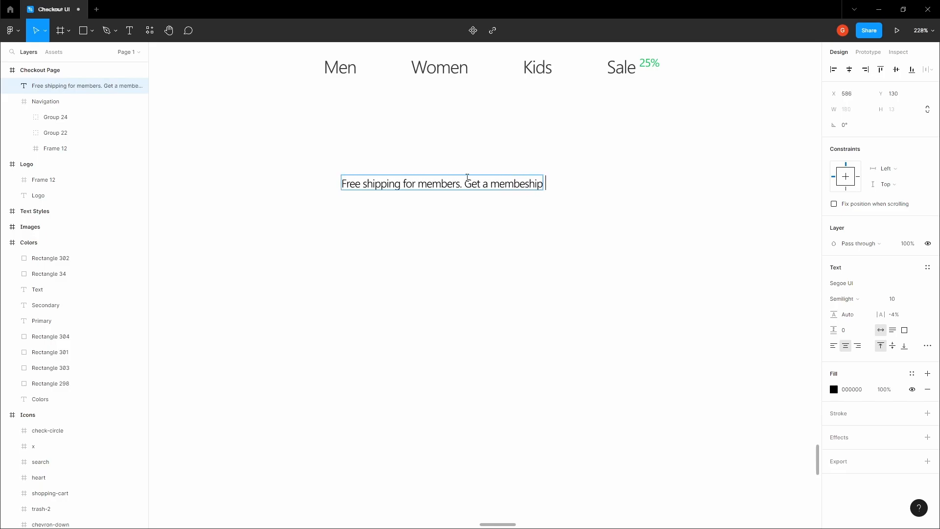
key(BackSpace)
key(BackSpace)
key(BackSpace)
key(BackSpace)
key(BackSpace)
key(BackSpace)
key(BackSpace)
key(BackSpace)
key(BackSpace)
text(rship card)
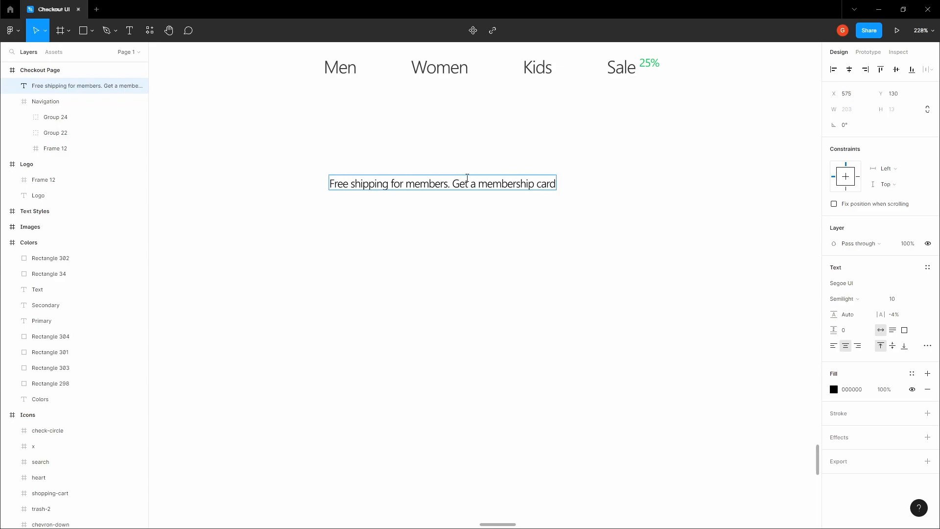
key(Escape)
ctrl+scroll(462, 149, down, 5)
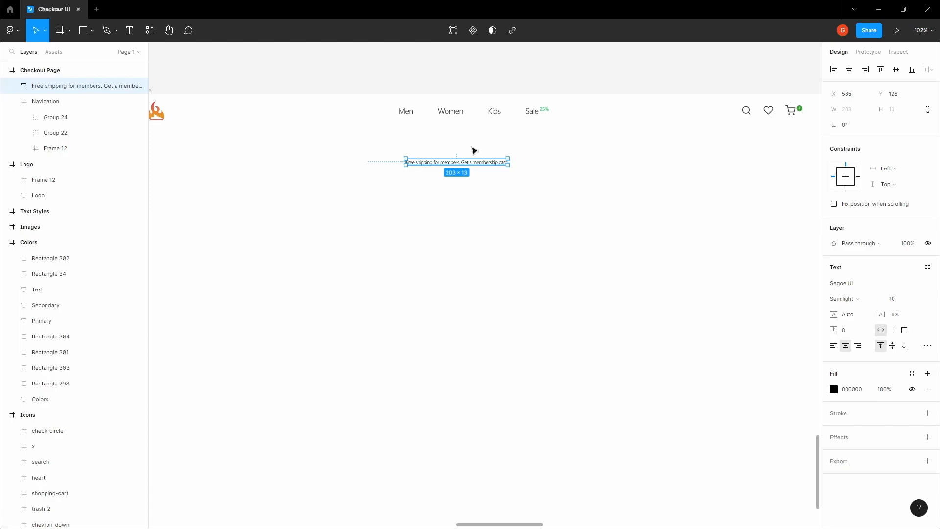
Wrap the shipping text in an auto layout frame with vertical padding of 16.
key(shift+a)
ctrl+scroll(472, 150, up, 3)
click(896, 246)
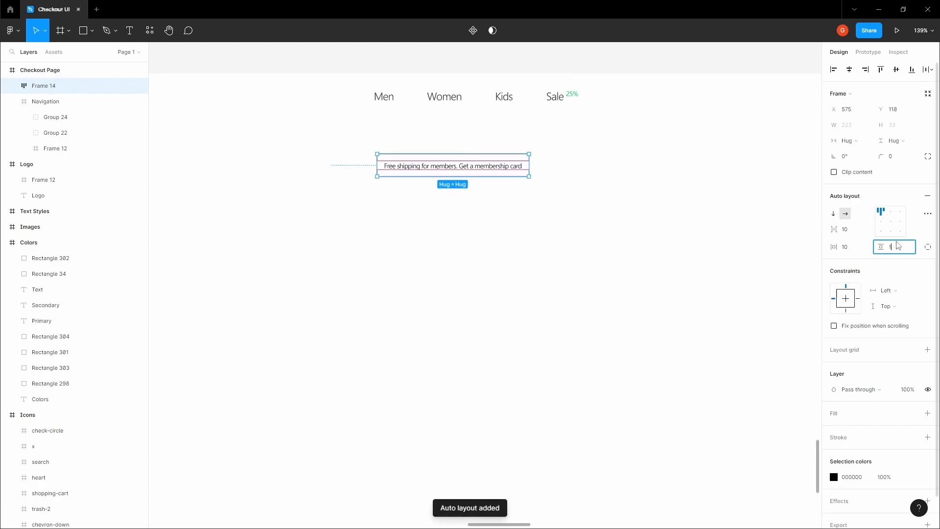
text(16)
key(Return)
Stretch the shipping banner frame to the full page width of 1440 and centre its content.
ctrl+scroll(567, 159, down, 5)
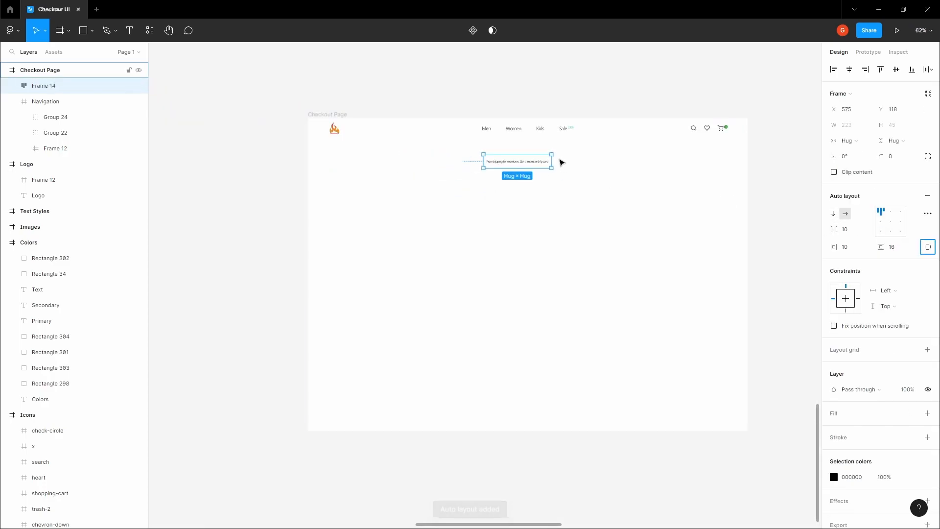
drag(555, 160, 748, 161)
drag(482, 162, 306, 161)
ctrl+scroll(526, 166, up, 3)
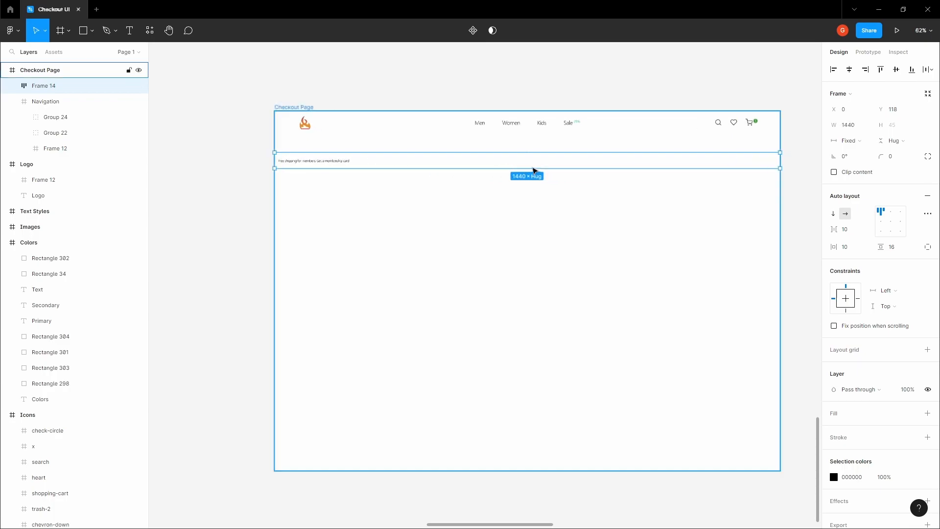
click(890, 224)
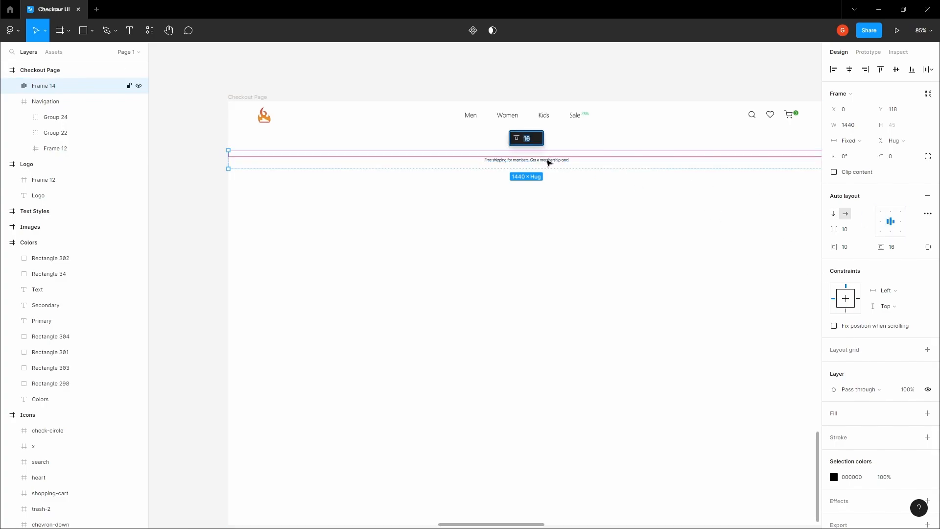
click(550, 162)
click(550, 80)
key(space)
drag(547, 100, 459, 130)
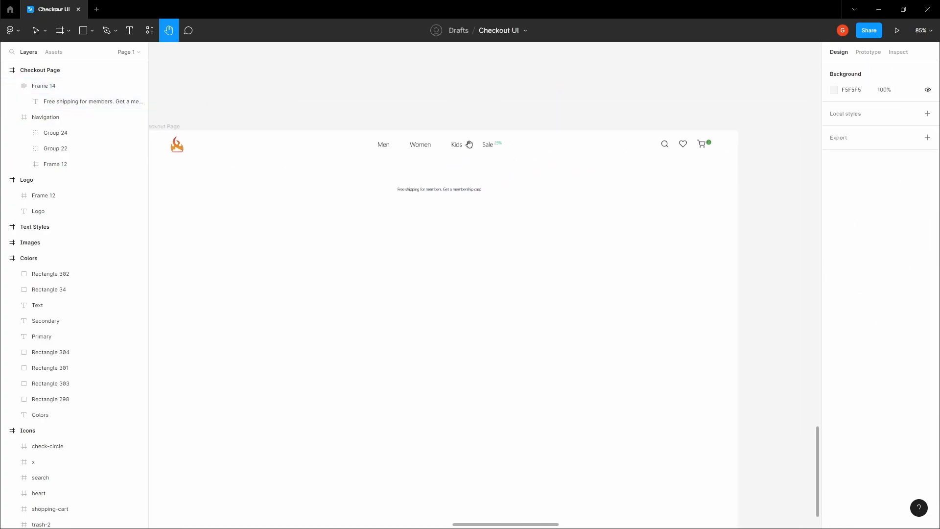
Move the shipping banner up so it sits flush beneath the Navigation frame at Y 64.
click(485, 183)
drag(489, 192, 491, 146)
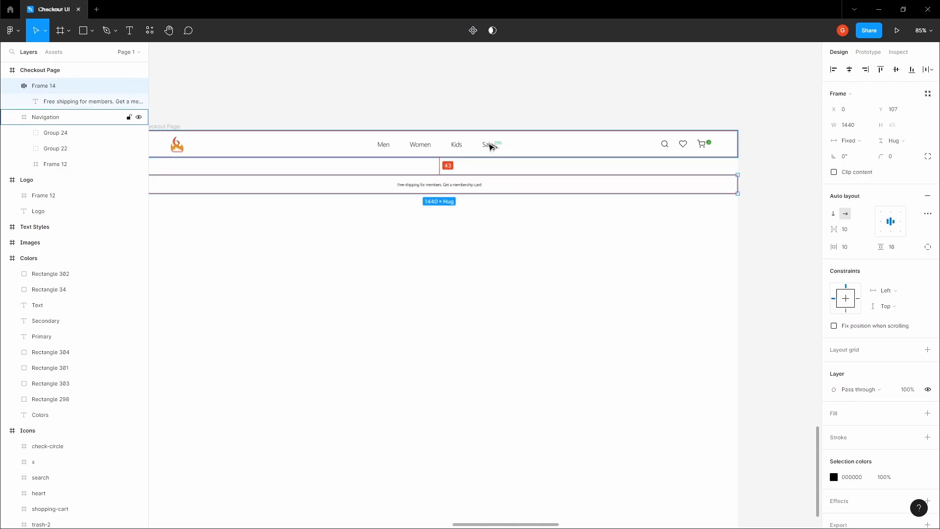
key(Down)
key(shift+Down)
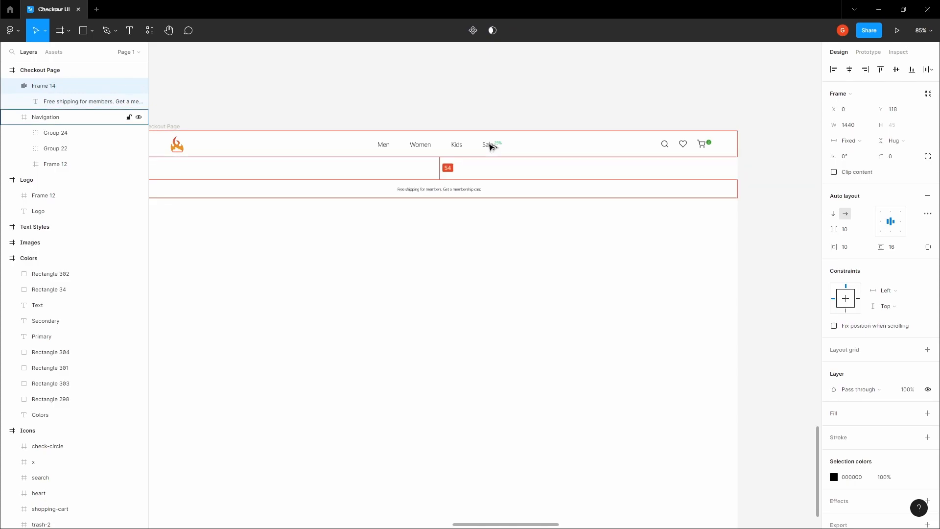
scroll(490, 146, down, 3)
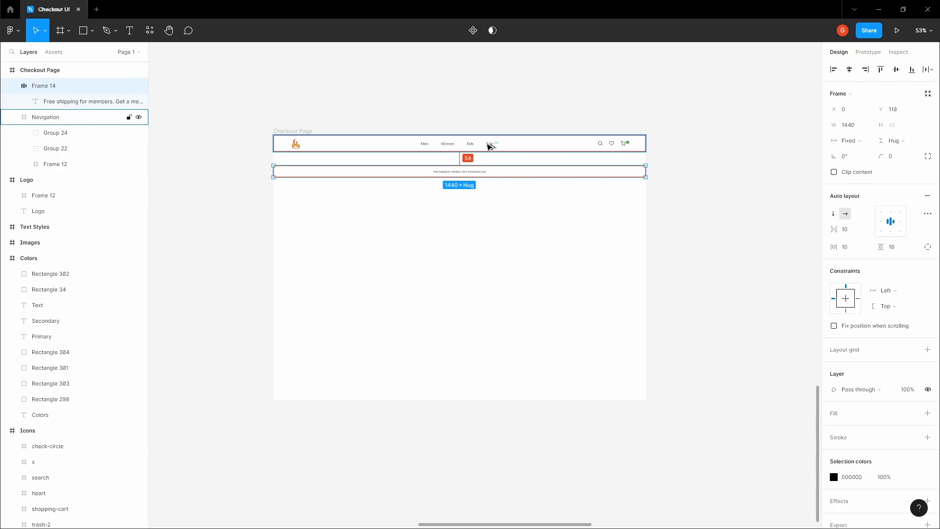
key(shift+Up)
key(shift+Up)
key(shift+Up)
key(shift+Up)
key(shift+Up)
key(Up)
key(Up)
key(Up)
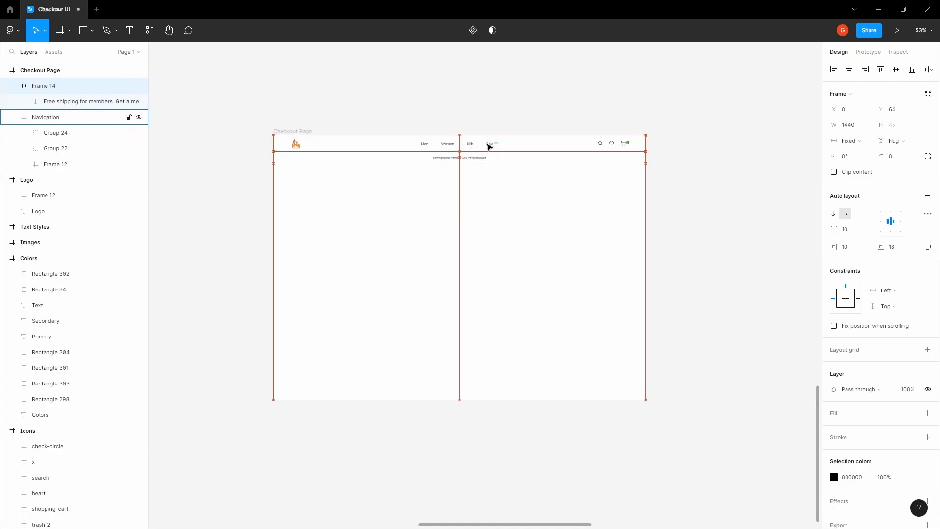
click(471, 105)
key(space)
drag(466, 109, 478, 84)
scroll(465, 141, up, 3)
scroll(478, 85, down, 1)
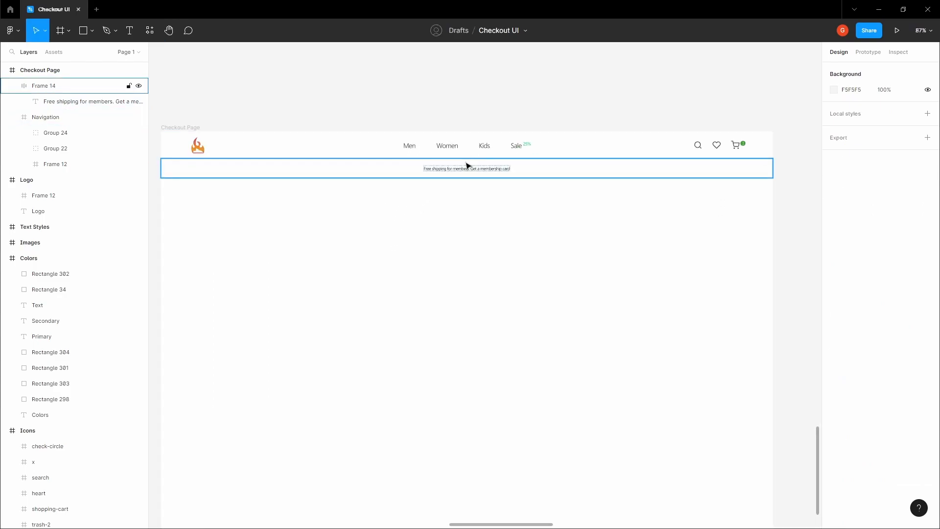
Set the shipping text's font size to 16 to match the Women link in the navigation.
ctrl+click(466, 171)
scroll(467, 170, up, 3)
scroll(466, 171, up, 1)
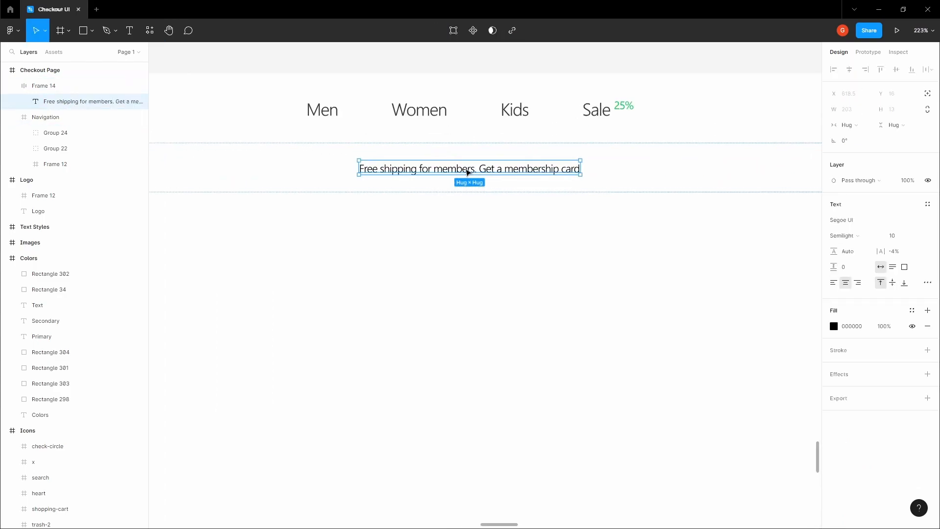
scroll(466, 170, down, 2)
ctrl+click(438, 125)
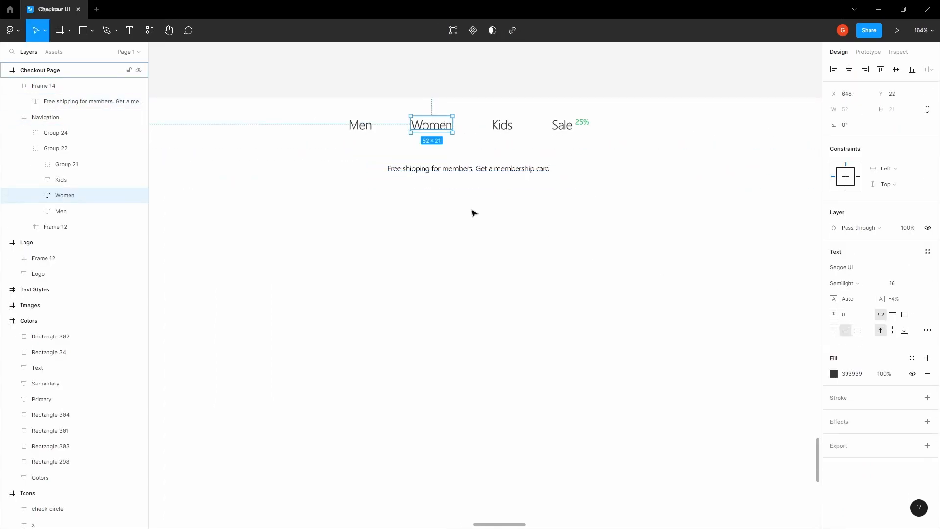
ctrl+click(485, 171)
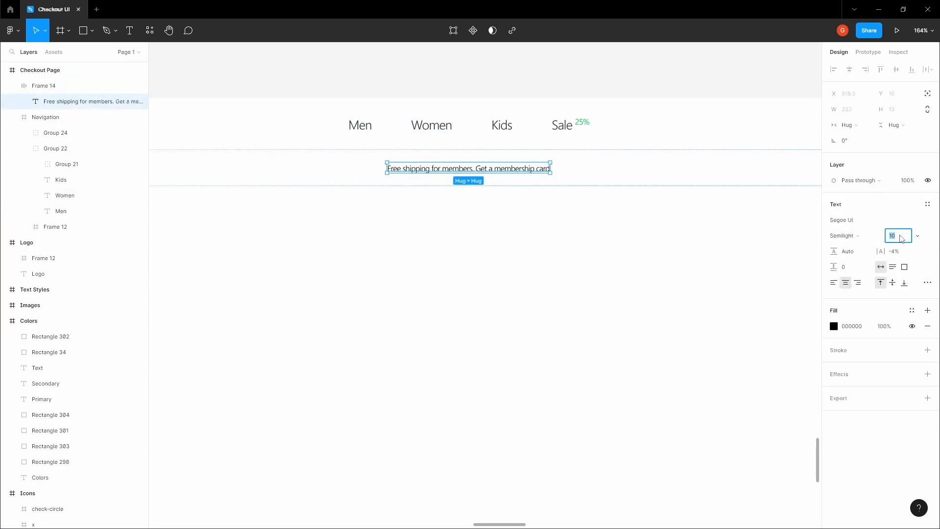
click(900, 239)
text(16)
key(Tab)
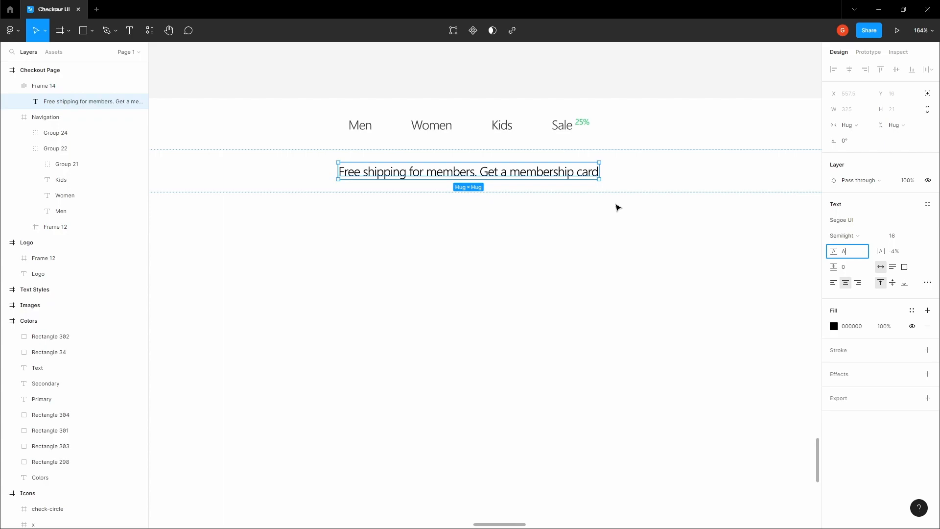
key(Tab)
click(480, 221)
scroll(462, 175, down, 4)
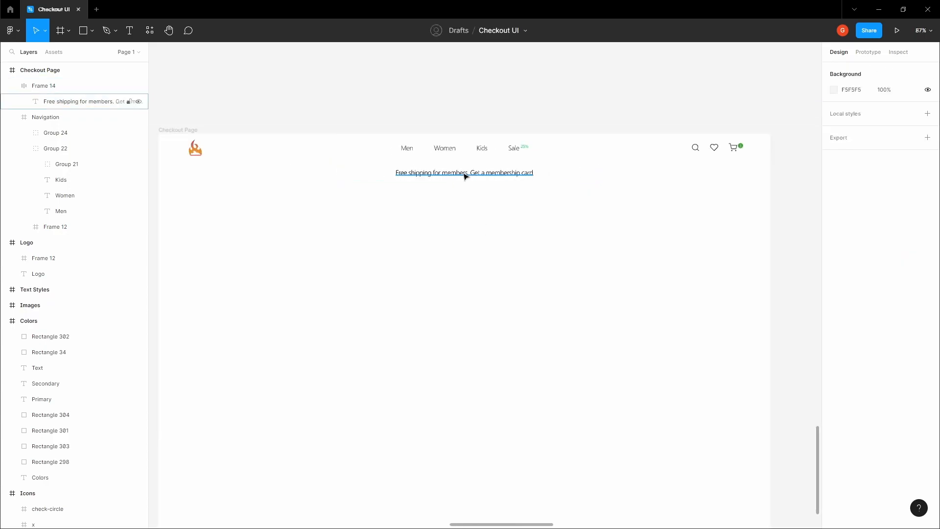
Set the shipping text's font size to 14.
ctrl+click(464, 174)
scroll(465, 175, up, 3)
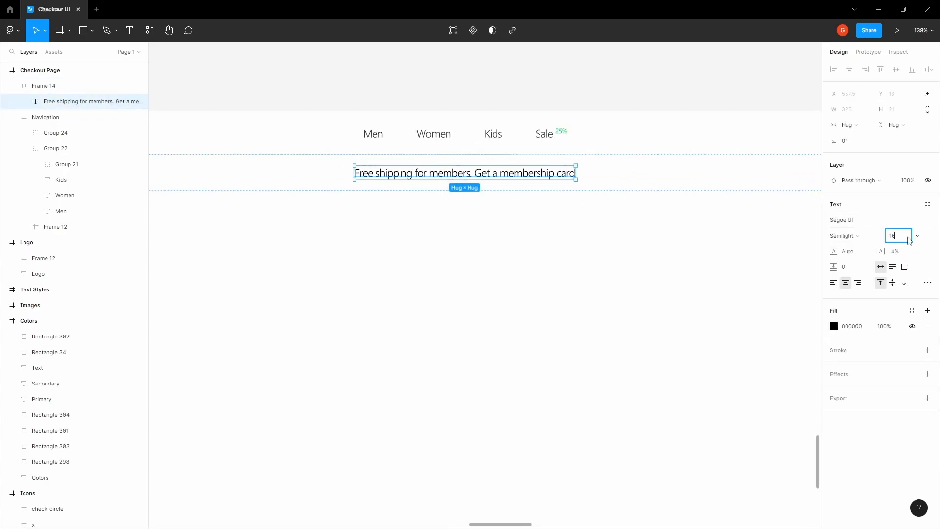
key(Tab)
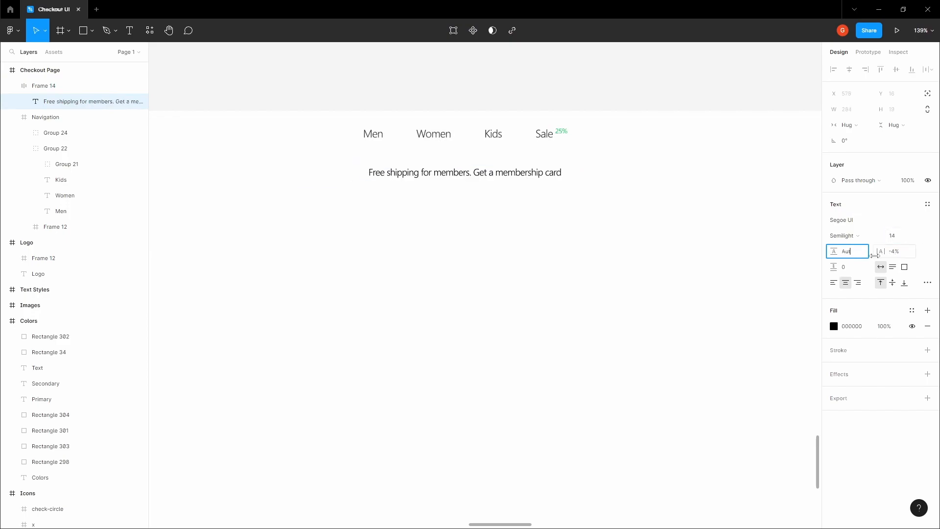
key(Tab)
click(542, 97)
Copy the Women link's fill color 393939 to the shipping text.
ctrl+click(433, 133)
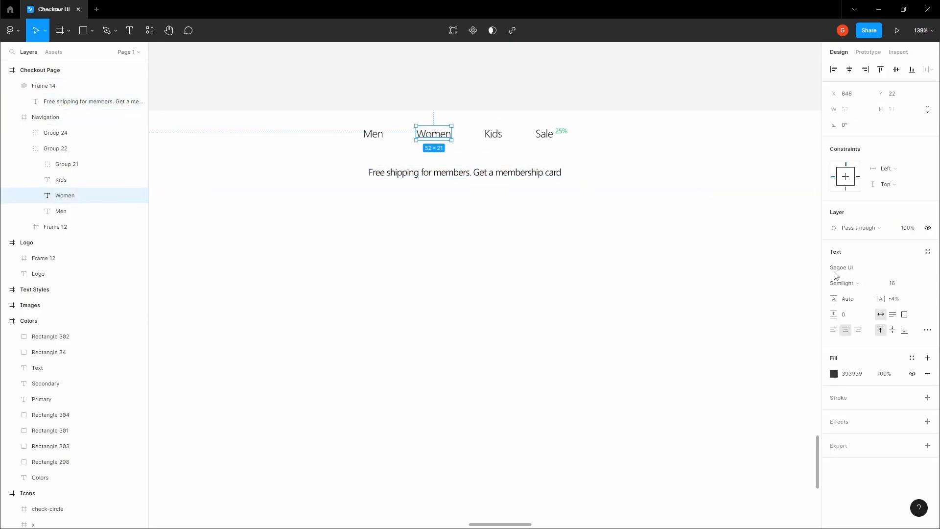
click(861, 373)
key(ctrl+c)
ctrl+click(506, 173)
click(848, 324)
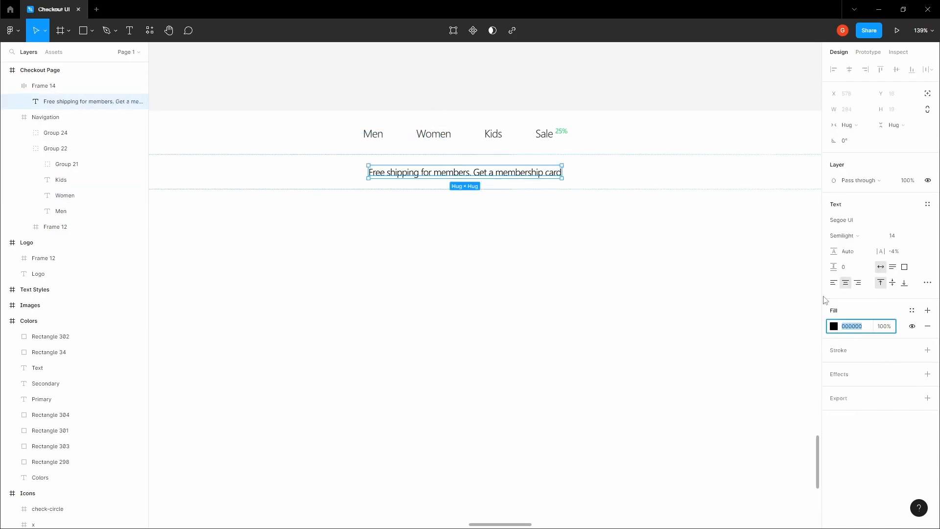
key(ctrl+v)
click(534, 79)
key(space)
scroll(528, 117, down, 3)
Give the shipping banner frame a light grey F9F9F9 fill.
click(518, 169)
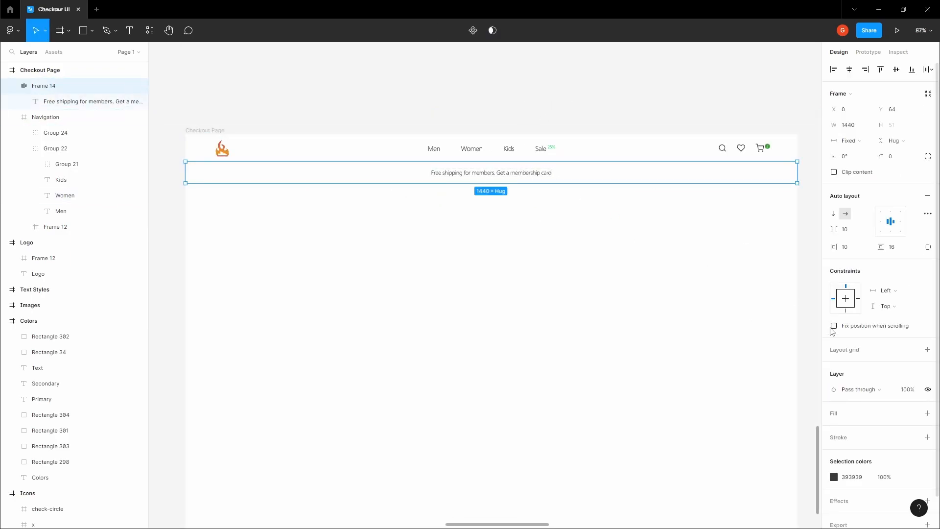
scroll(604, 218, up, 1)
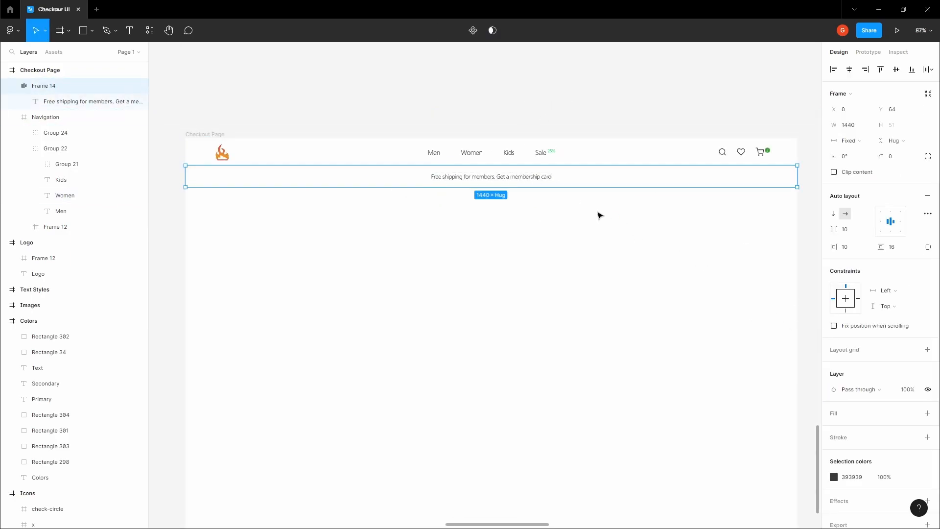
click(927, 413)
click(834, 429)
drag(704, 286, 701, 290)
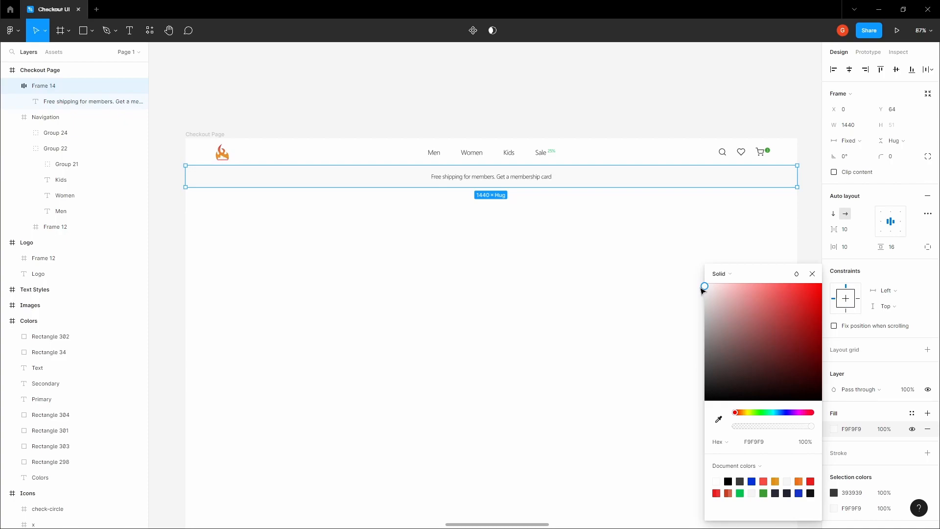
click(591, 149)
click(577, 114)
key(space)
drag(571, 114, 538, 145)
double_click(507, 192)
click(526, 116)
key(space)
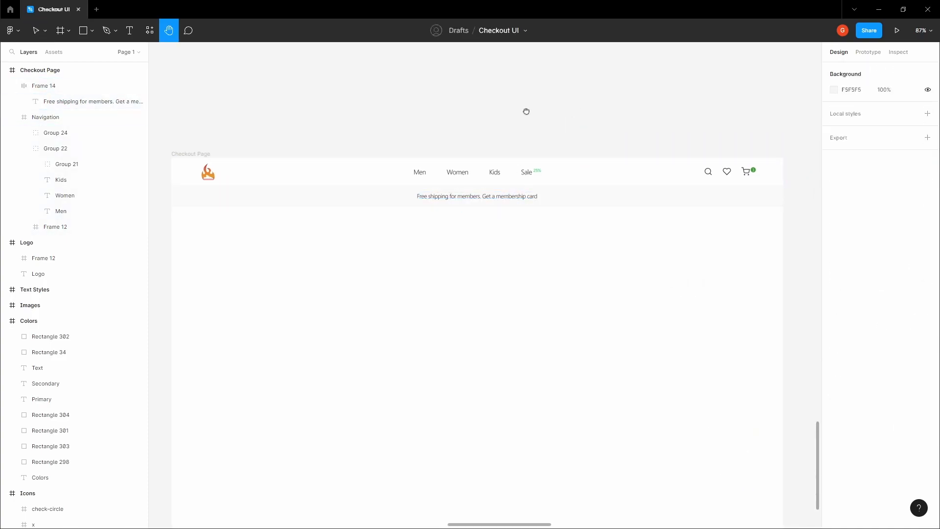
Get the hex code of the primary blue swatch in the Colors frame.
drag(526, 109, 505, 244)
scroll(504, 245, down, 3)
drag(514, 139, 496, 284)
scroll(496, 245, down, 3)
drag(567, 53, 543, 251)
click(565, 149)
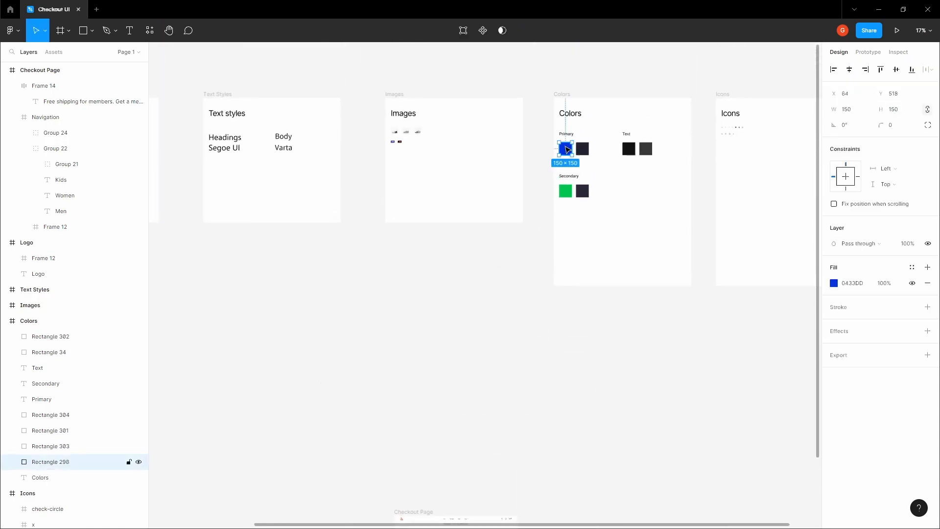
click(565, 386)
Color only the words "Get a membership card" in the shipping banner with 0433DD.
key(space)
scroll(489, 343, up, 10)
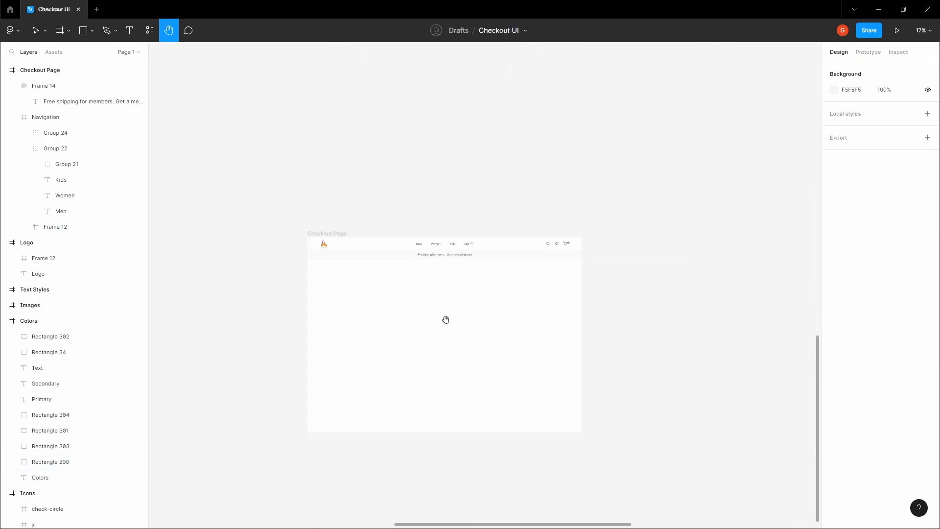
double_click(495, 257)
drag(448, 255, 593, 255)
click(854, 326)
text(0433DD)
key(Return)
key(space)
click(577, 117)
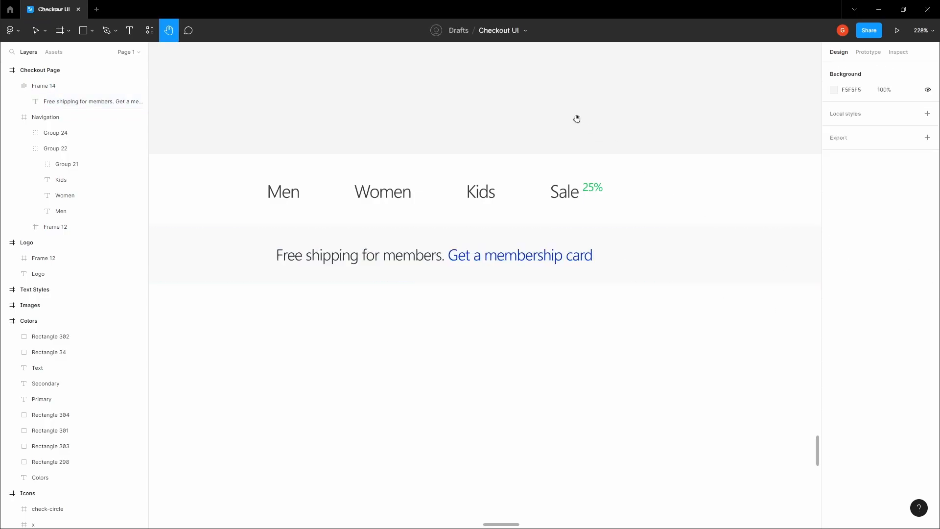
Examine the finished navigation bar and shipping banner along with the empty page area beneath them.
scroll(577, 116, down, 4)
click(571, 204)
click(532, 98)
key(space)
drag(532, 97, 509, 86)
scroll(499, 117, down, 2)
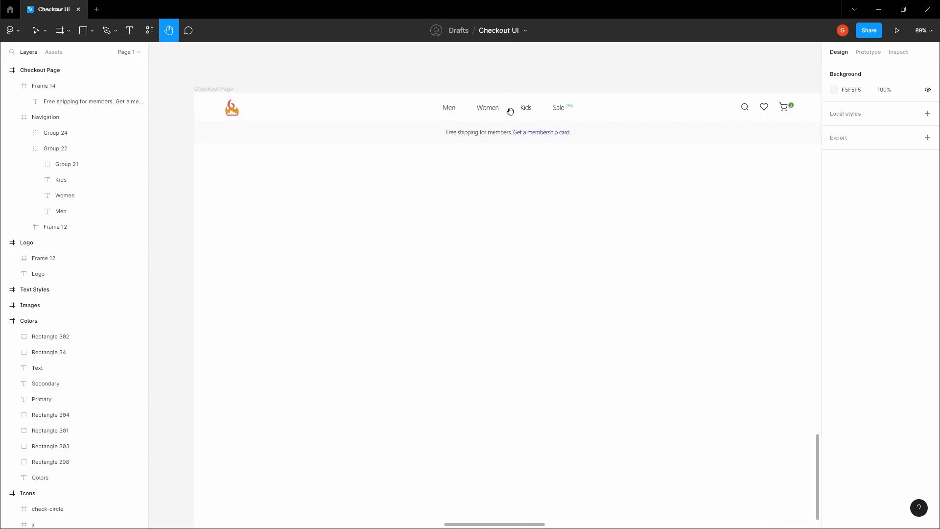
drag(509, 112, 536, 108)
key(space)
drag(294, 79, 292, 62)
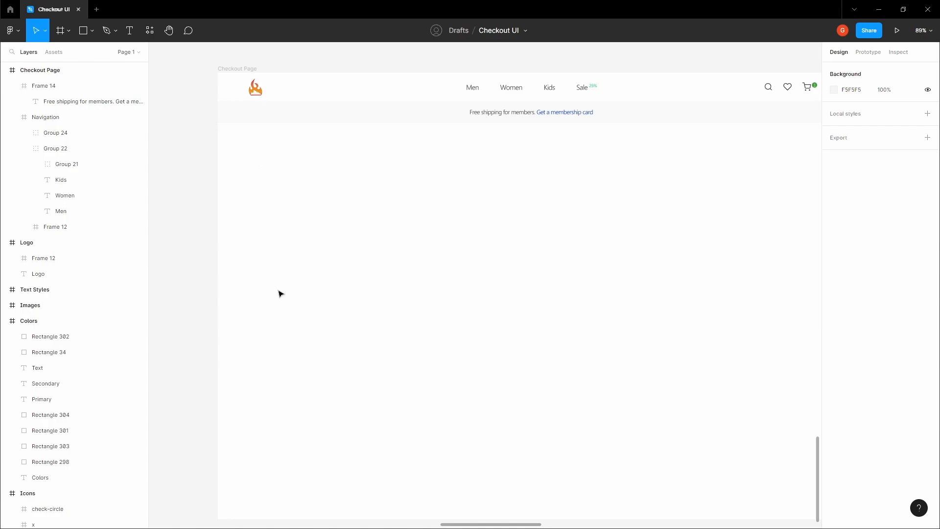
Show the layout grids over the Checkout Page frame.
scroll(372, 402, down, 1)
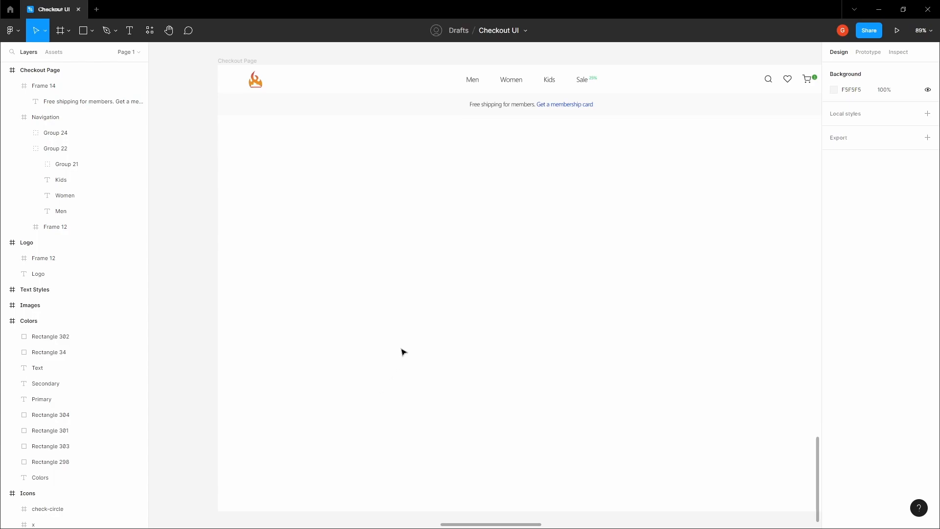
key(ctrl+shift+4)
key(space)
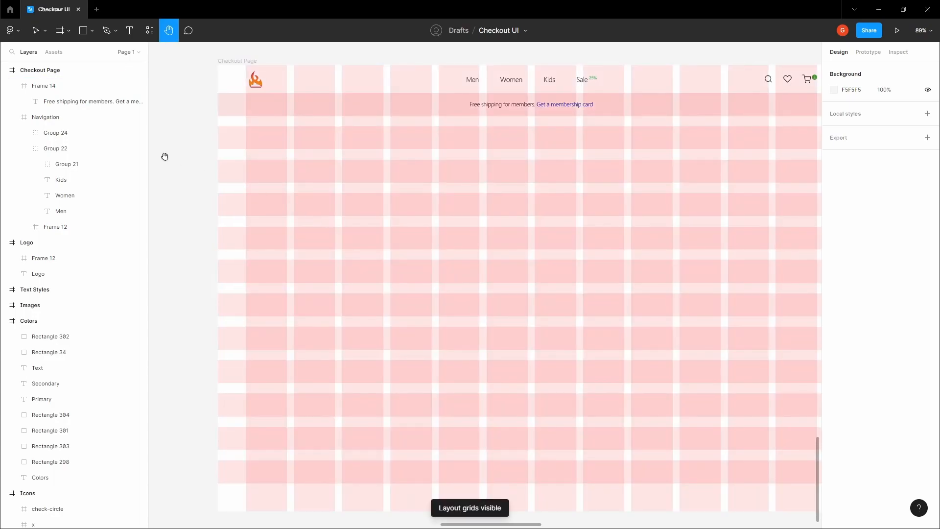
Copy the first shoe image, the white sneaker with the red heel, from the Images frame.
drag(165, 157, 195, 159)
scroll(281, 190, down, 10)
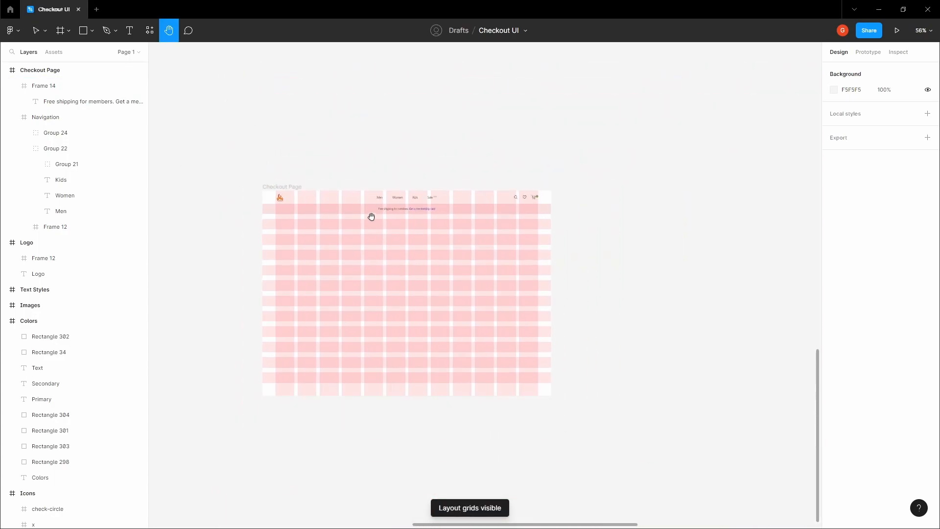
scroll(447, 221, down, 3)
scroll(465, 245, down, 5)
scroll(543, 197, up, 1)
scroll(538, 193, up, 4)
scroll(533, 205, left, 10)
scroll(536, 235, down, 4)
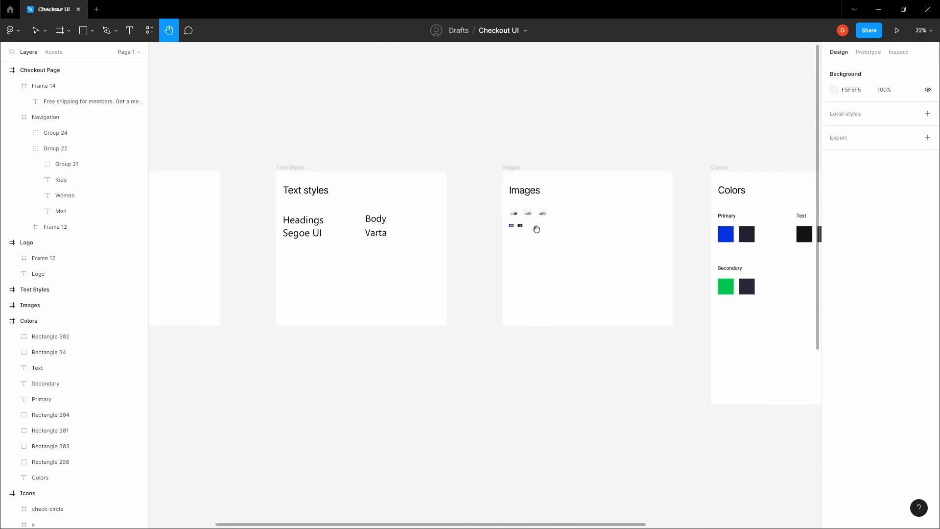
scroll(520, 210, up, 7)
click(502, 213)
scroll(502, 213, up, 5)
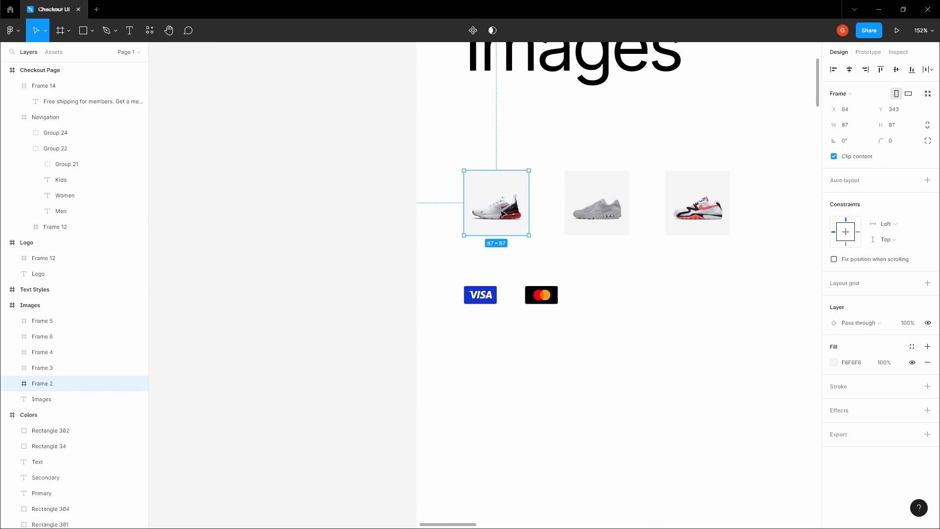
right_click(501, 213)
click(514, 216)
click(368, 246)
Paste the copied sneaker image into the Checkout Page frame and align it with the first grid column at X 64.
key(space)
scroll(368, 247, down, 11)
drag(289, 519, 455, 110)
scroll(442, 254, down, 5)
drag(455, 465, 387, 196)
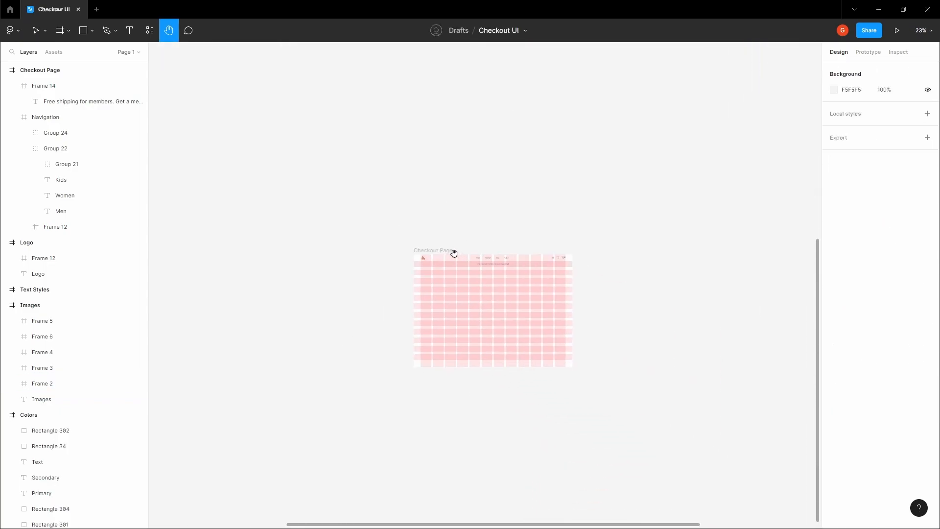
scroll(453, 251, up, 3)
drag(415, 251, 381, 203)
click(379, 206)
scroll(404, 212, up, 4)
key(ctrl+v)
drag(348, 345, 335, 390)
scroll(353, 366, up, 4)
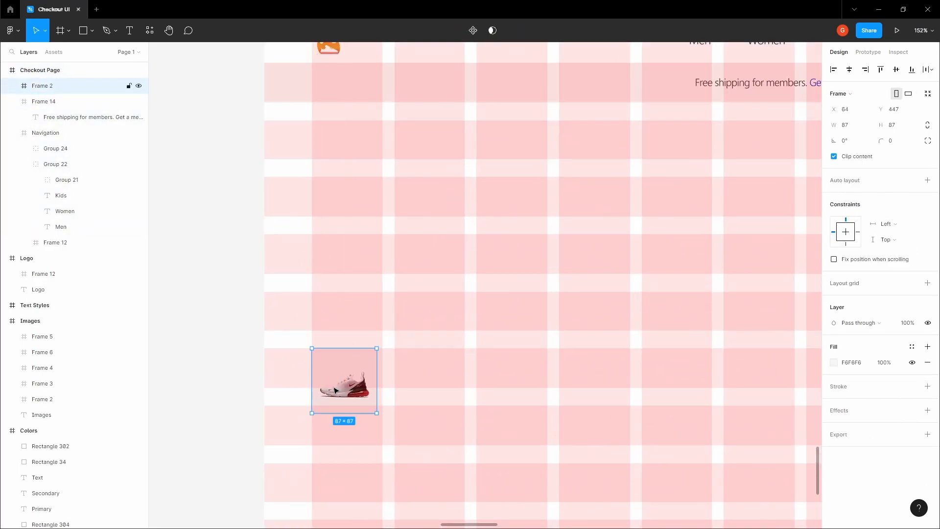
Try to enlarge the pasted sneaker image from its lower corner and undo the resize.
drag(246, 336, 360, 332)
click(256, 254)
scroll(256, 254, down, 2)
click(363, 338)
scroll(370, 352, up, 3)
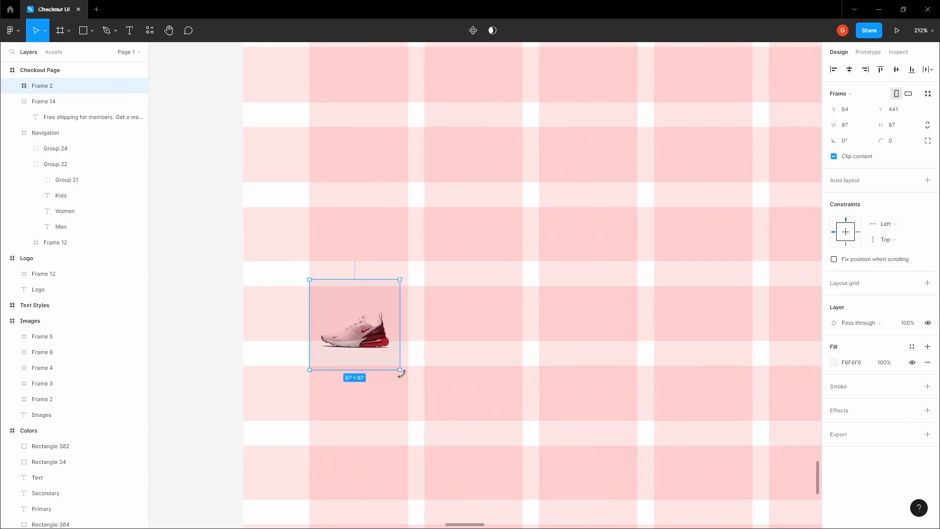
scroll(399, 368, up, 3)
drag(398, 367, 412, 382)
key(ctrl+z)
scroll(343, 309, down, 3)
scroll(341, 297, up, 3)
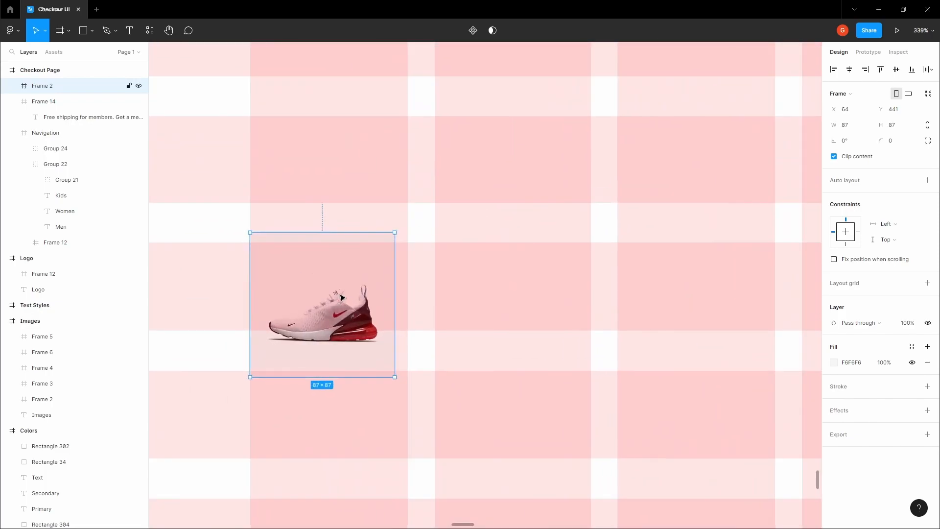
scroll(338, 303, down, 3)
click(234, 273)
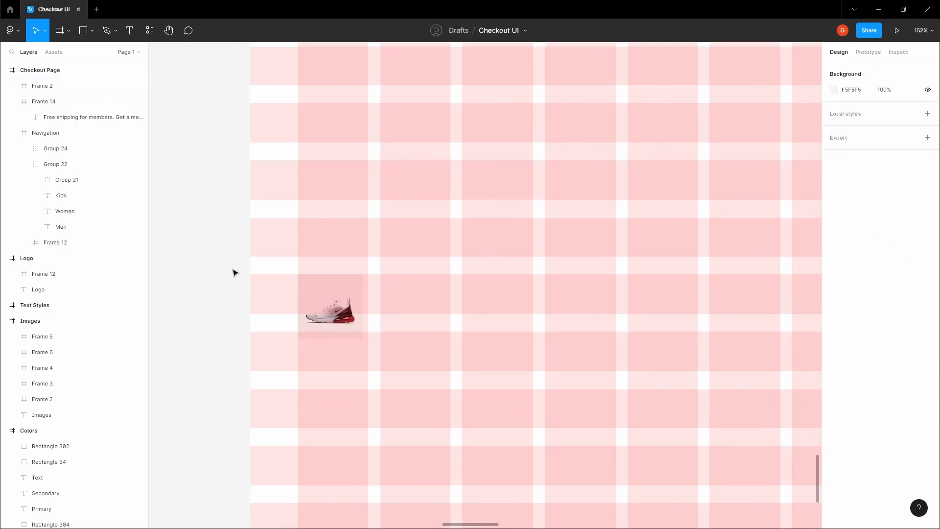
Move the sneaker image up the first grid column to Y 294.
drag(234, 272, 333, 297)
click(418, 325)
drag(423, 324, 429, 211)
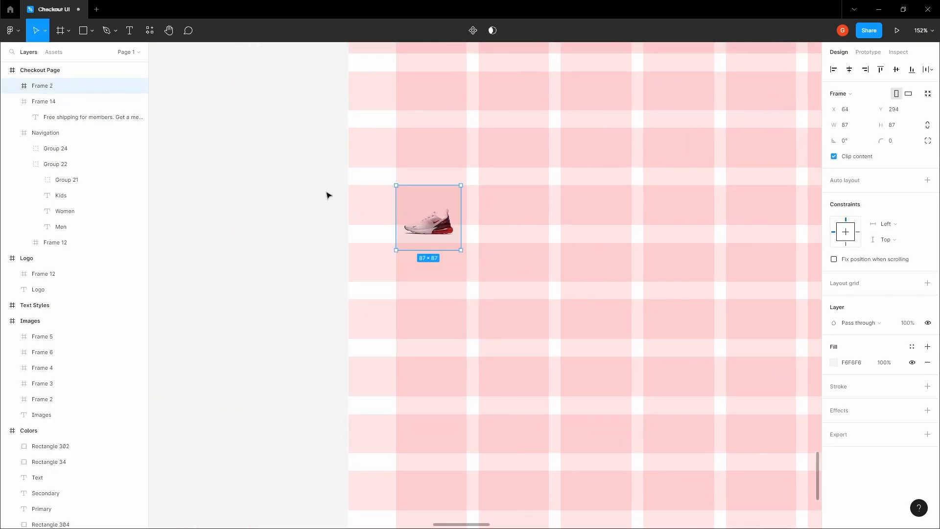
click(319, 190)
drag(318, 188, 290, 234)
drag(360, 226, 300, 258)
click(345, 287)
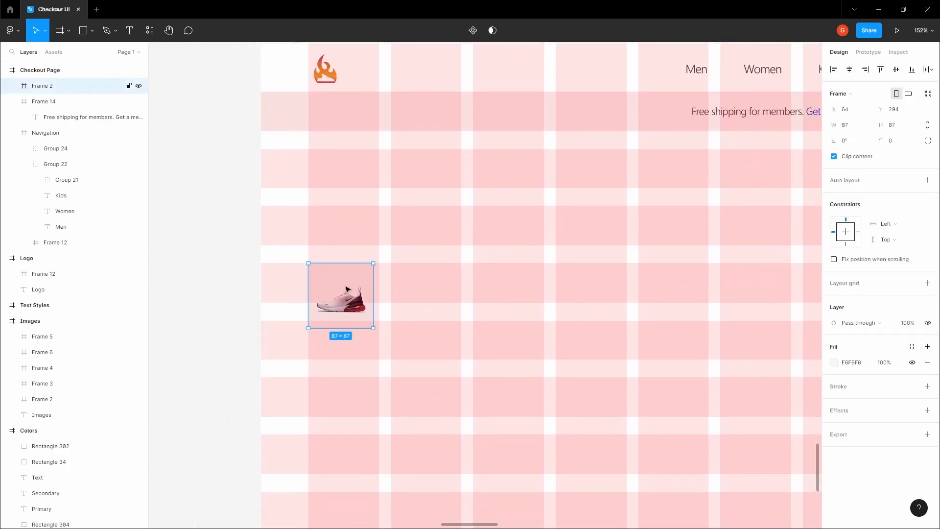
Add the text "Cart" in the first grid column between the shipping banner and the sneaker image.
scroll(323, 259, up, 3)
click(342, 267)
click(357, 182)
click(341, 298)
scroll(338, 296, up, 1)
key(t)
key(Escape)
ctrl+click(329, 294)
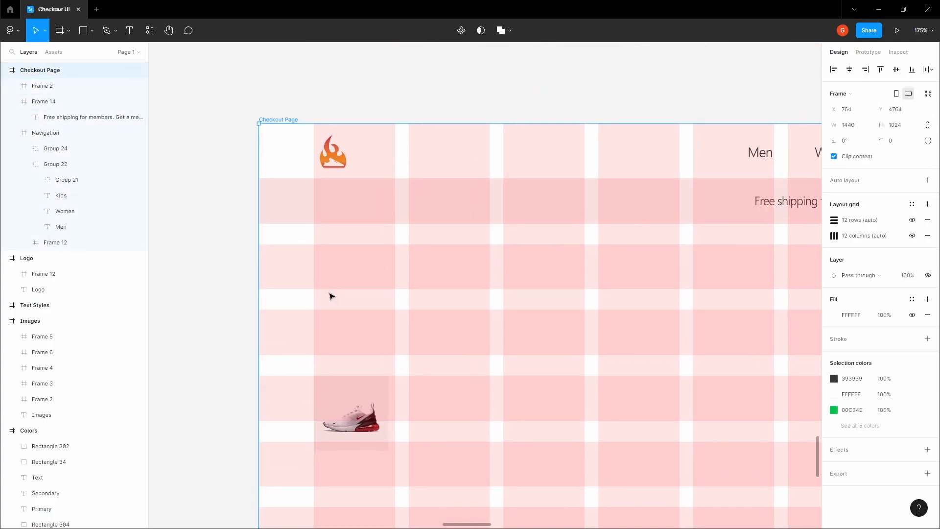
key(t)
click(329, 293)
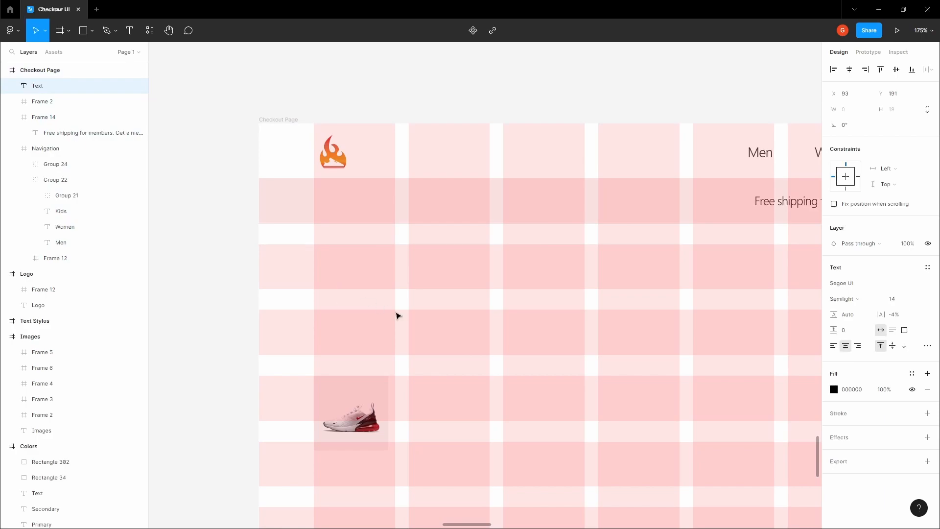
text(t)
key(Escape)
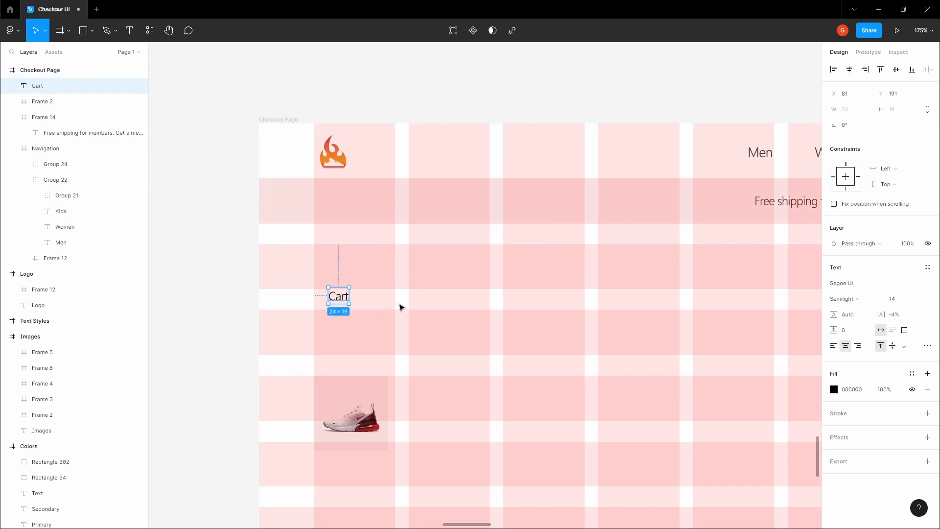
Set the Cart heading to font size 20 in Regular weight and hide the layout grids.
click(918, 300)
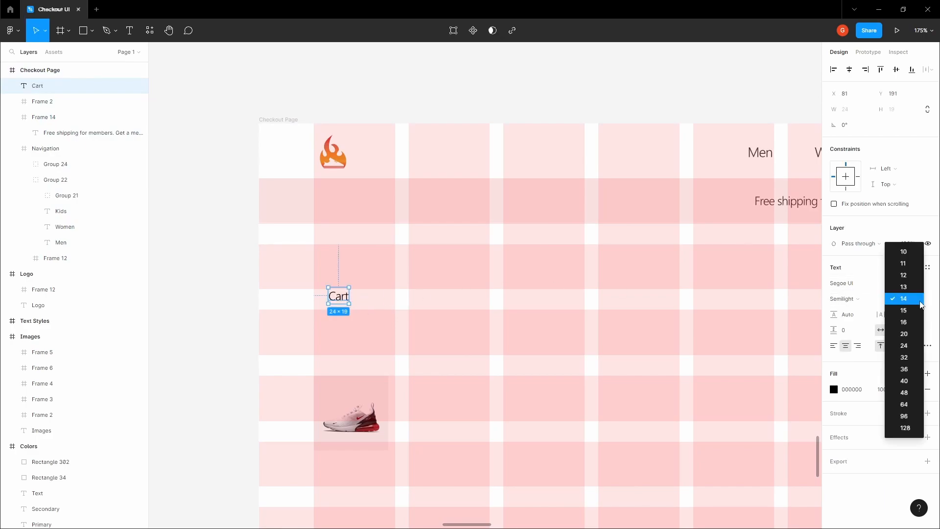
click(903, 332)
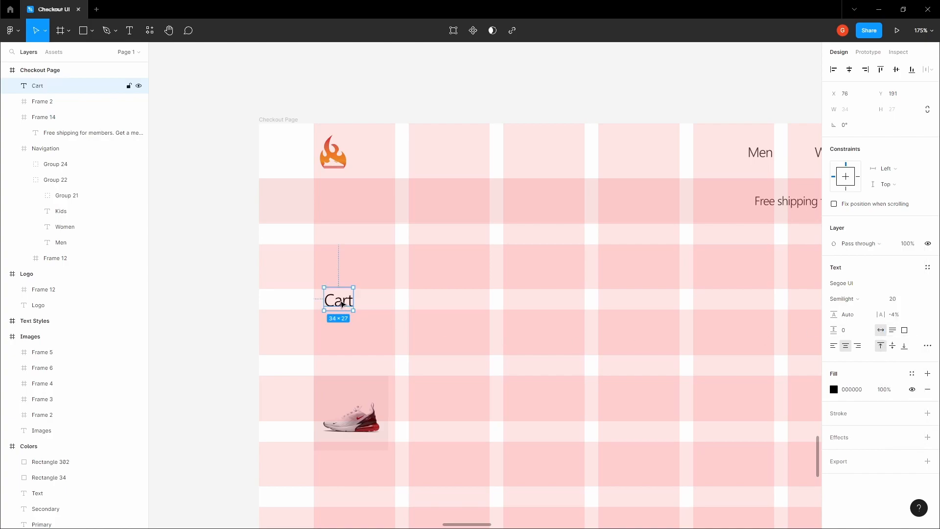
click(855, 301)
click(852, 313)
key(ctrl+shift+4)
scroll(265, 281, down, 2)
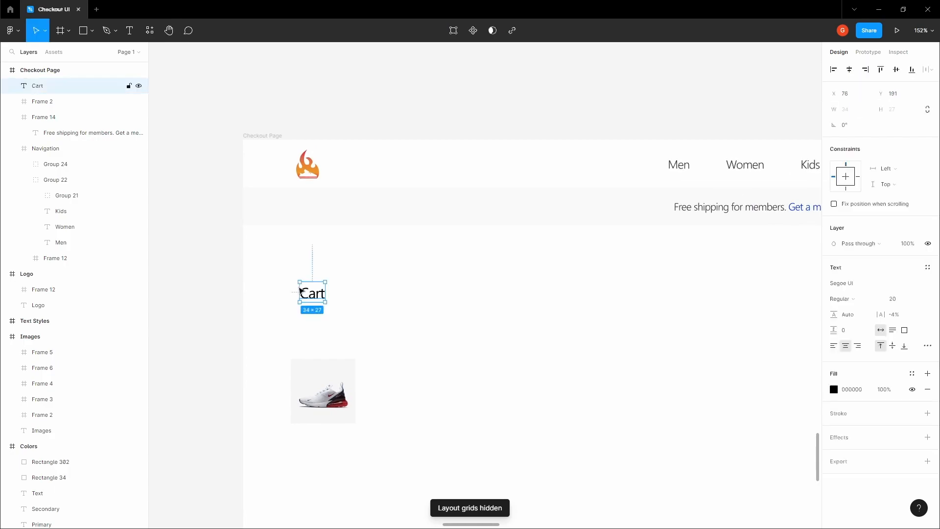
scroll(308, 296, up, 3)
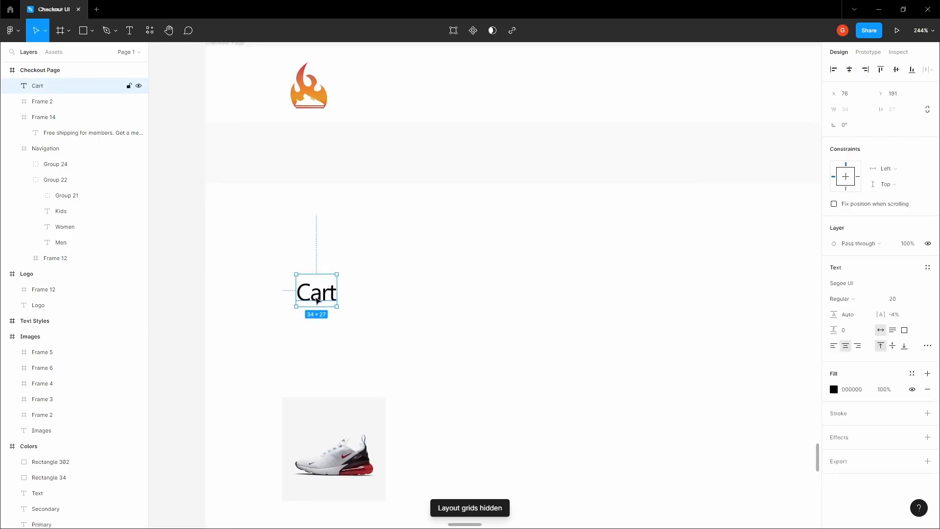
click(852, 299)
click(854, 287)
scroll(416, 290, down, 2)
click(415, 289)
key(space)
click(329, 285)
click(235, 261)
drag(235, 260, 205, 237)
scroll(205, 237, down, 1)
click(303, 264)
Get the hex code of the darkest text swatch in the Colors frame.
key(space)
scroll(456, 303, down, 5)
drag(467, 160, 439, 295)
scroll(439, 295, down, 4)
drag(488, 205, 413, 365)
key(space)
scroll(449, 241, down, 6)
drag(455, 189, 364, 389)
click(519, 182)
click(851, 284)
Set the fill of the Cart heading to 131313.
click(392, 419)
key(space)
drag(392, 419, 539, 103)
scroll(467, 246, up, 6)
click(439, 228)
click(852, 389)
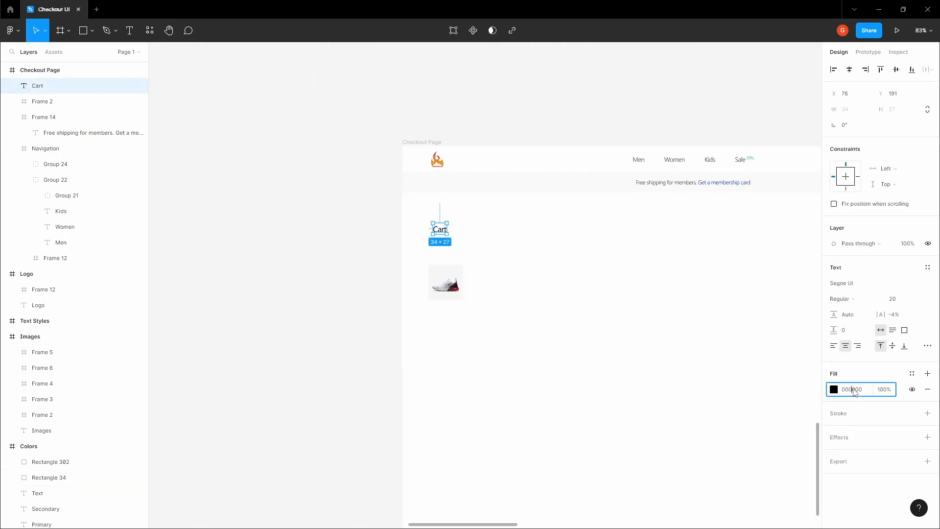
text(131313)
click(334, 241)
Duplicate the Cart heading just below itself and change the copy to "Check your cart items before proceeding to payment.".
key(space)
scroll(418, 271, up, 3)
drag(470, 235, 387, 265)
click(337, 258)
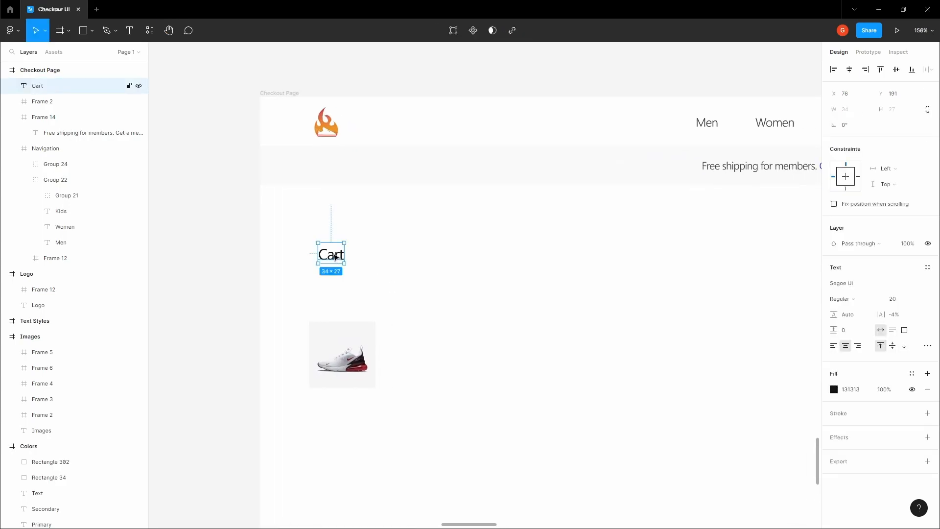
alt+drag(336, 254, 336, 290)
double_click(336, 290)
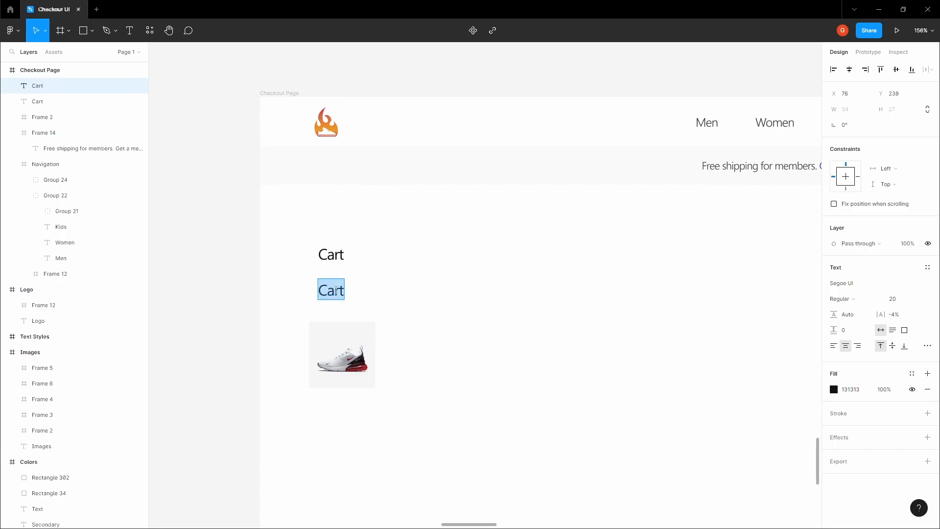
text(Check y)
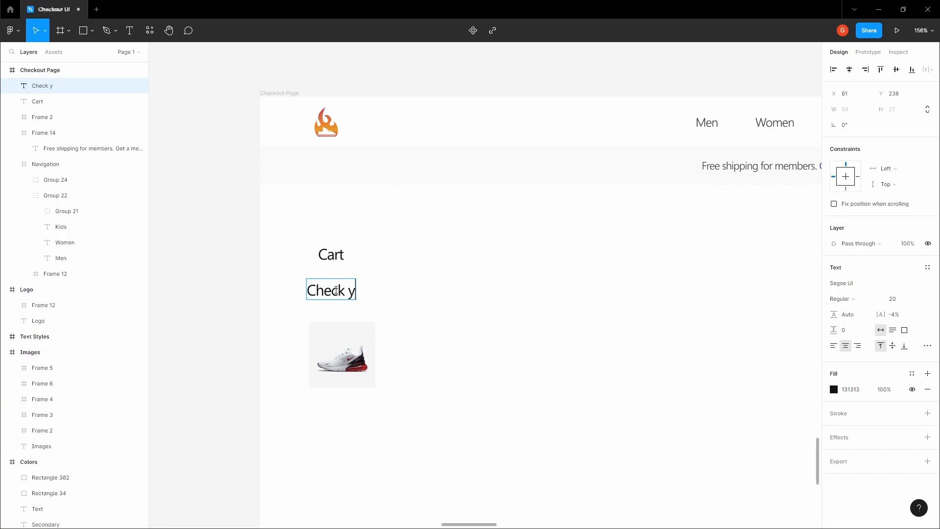
text(our cart items)
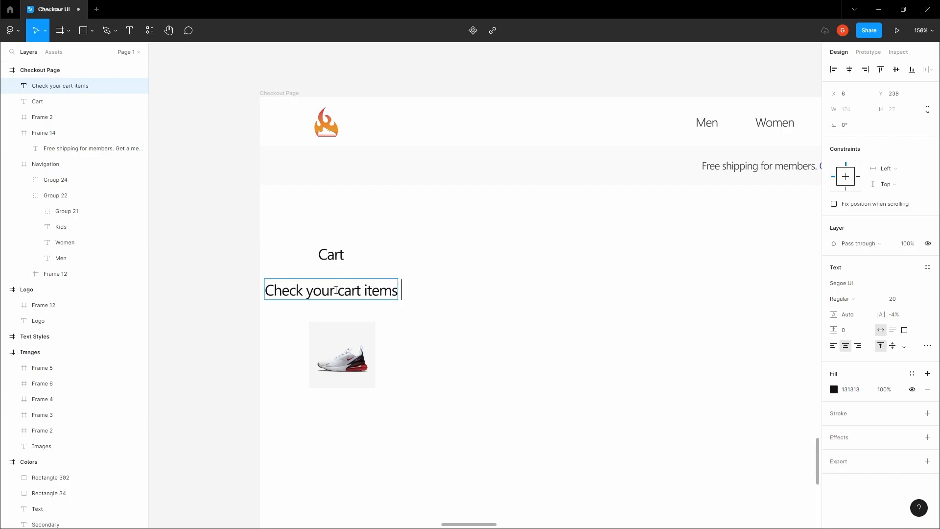
text( before proceeding to payment.)
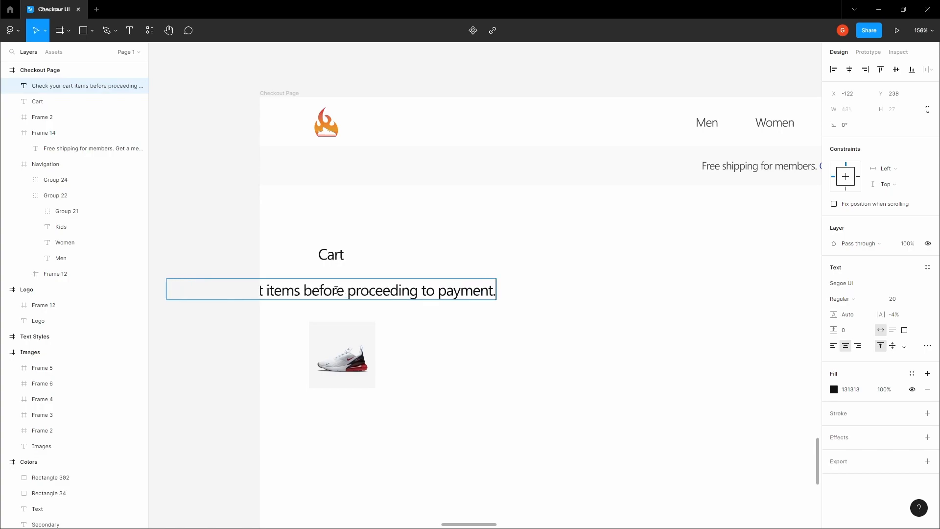
key(Escape)
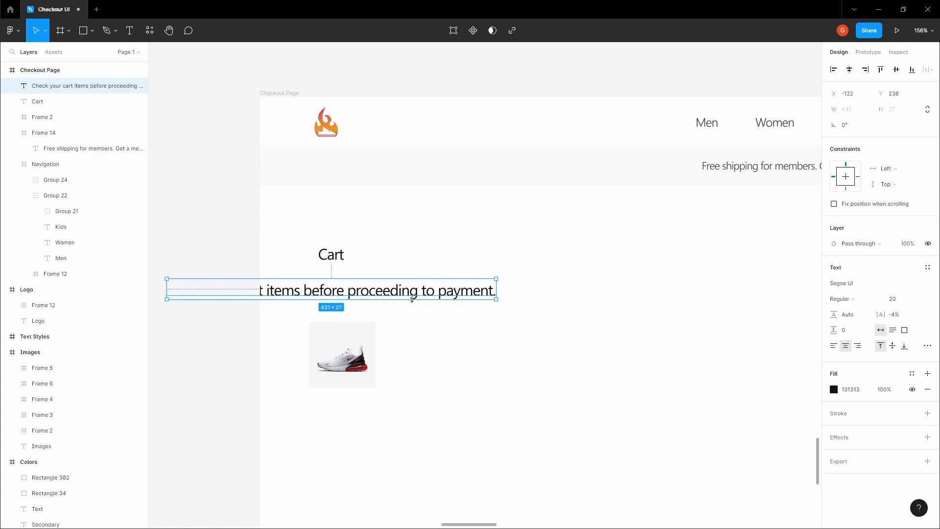
Set the instruction line's font size to 14 and align its left edge with the Cart heading at X 76.
drag(390, 293, 532, 292)
click(905, 301)
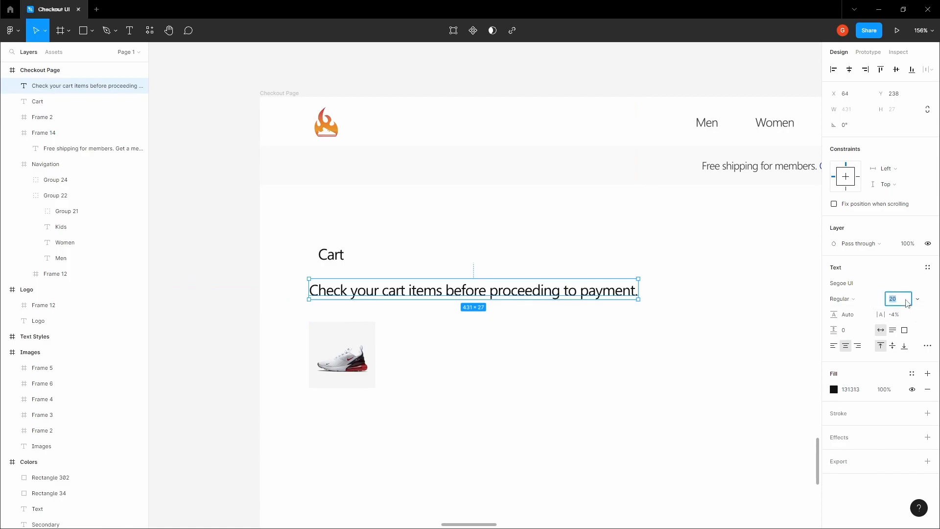
key(Return)
drag(404, 286, 336, 288)
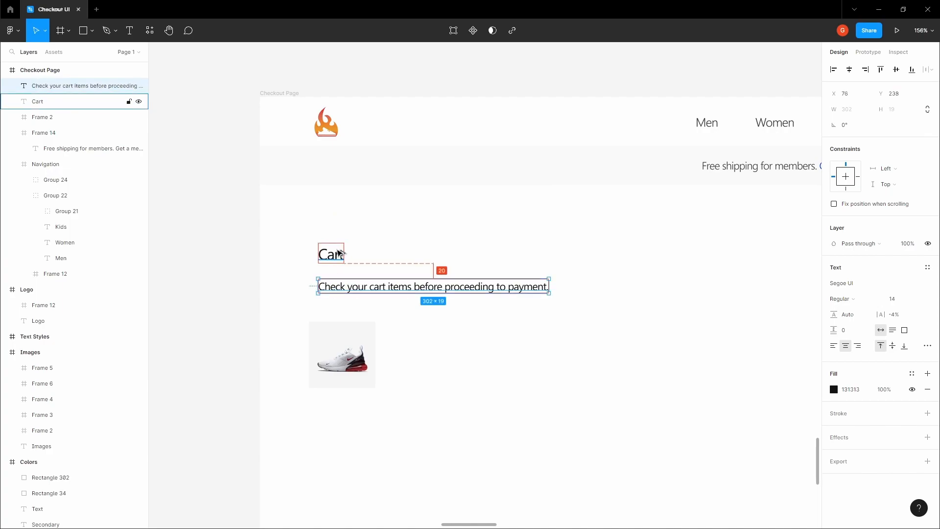
Nudge the instruction line upward to tighten its gap to the Cart heading.
key(Up)
key(Up)
key(Up)
key(Up)
key(Up)
key(Up)
key(Up)
key(Up)
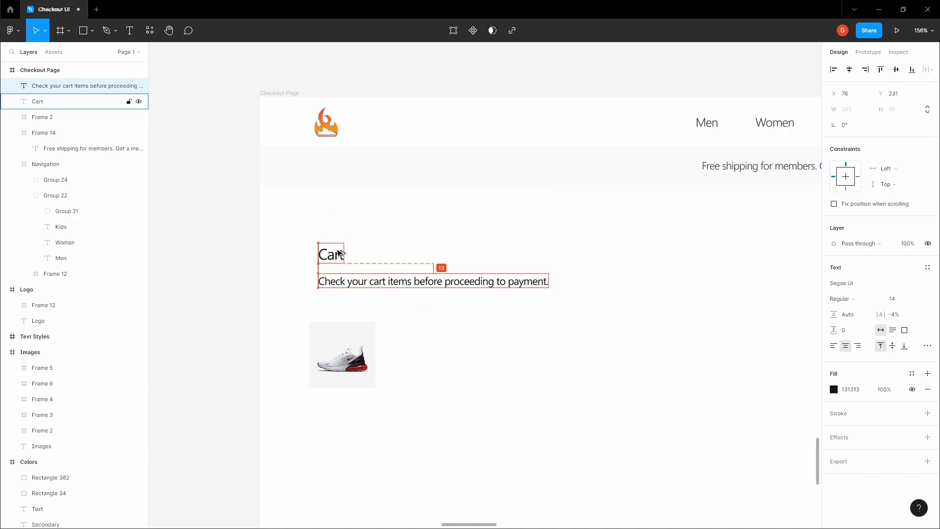
key(Up)
key(Up)
key(Up)
key(Up)
click(381, 247)
Give the cart instruction line the same fill as the Men navigation link, 393939.
drag(441, 225, 376, 250)
scroll(379, 249, down, 2)
click(575, 182)
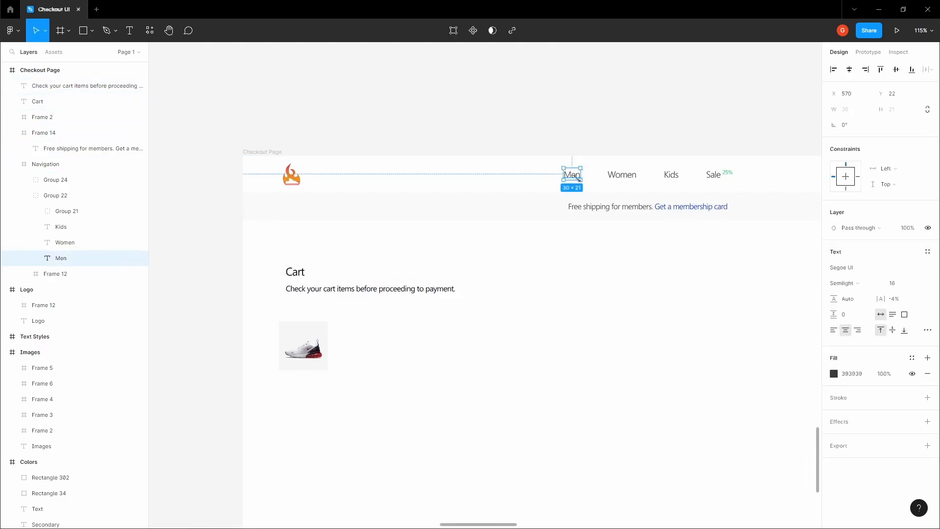
click(374, 287)
click(860, 390)
text(393939)
click(585, 306)
Examine the Cart heading, its instruction line and the sneaker image within the overall page layout.
key(space)
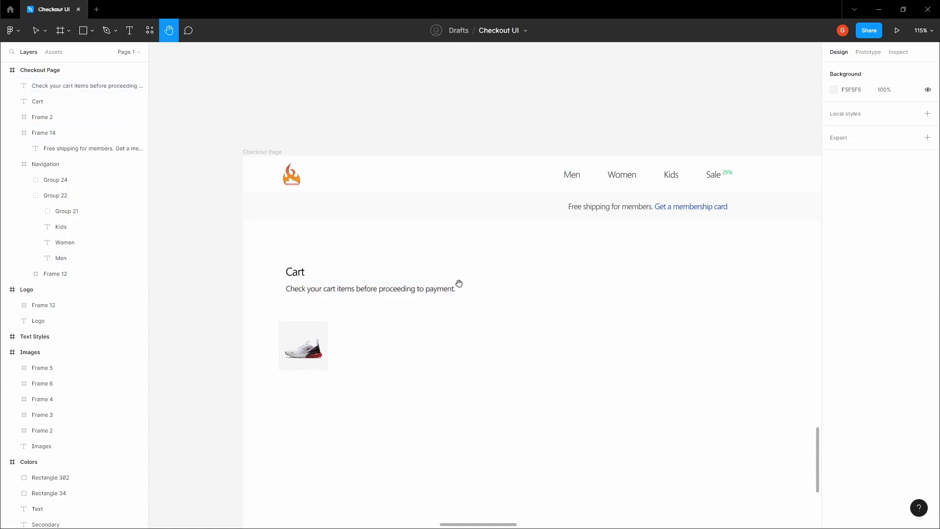
click(417, 290)
click(579, 319)
key(space)
drag(579, 319, 529, 303)
scroll(529, 304, down, 3)
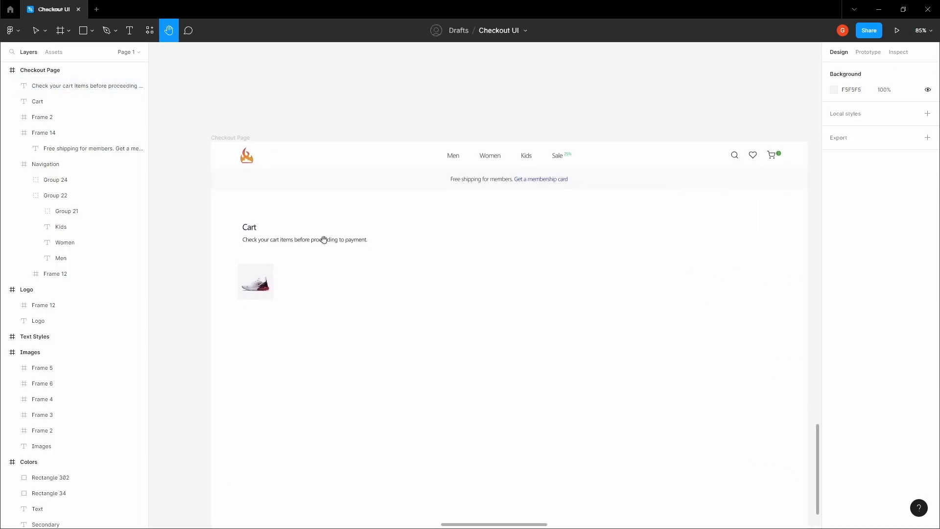
click(335, 242)
click(294, 216)
key(space)
drag(294, 213, 271, 204)
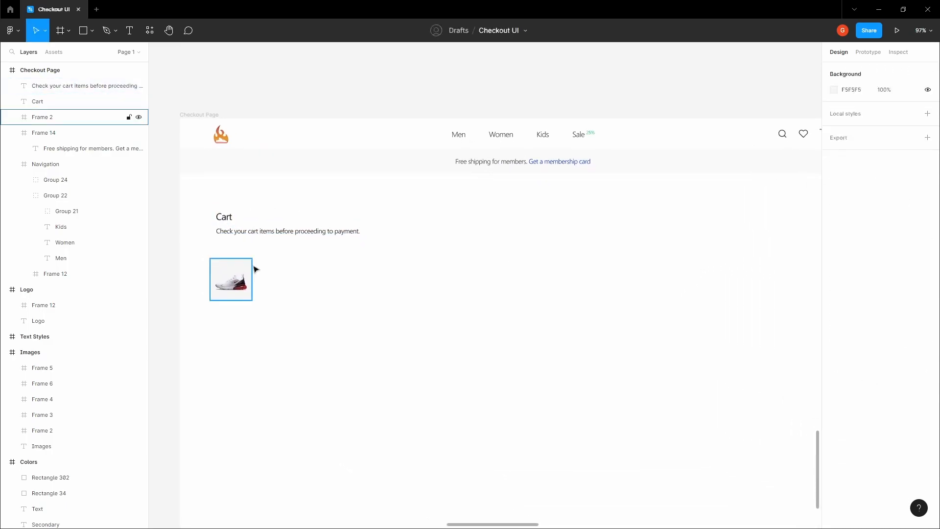
Show the layout grids and examine how the sneaker image sits against the columns and rows.
key(ctrl+shift+4)
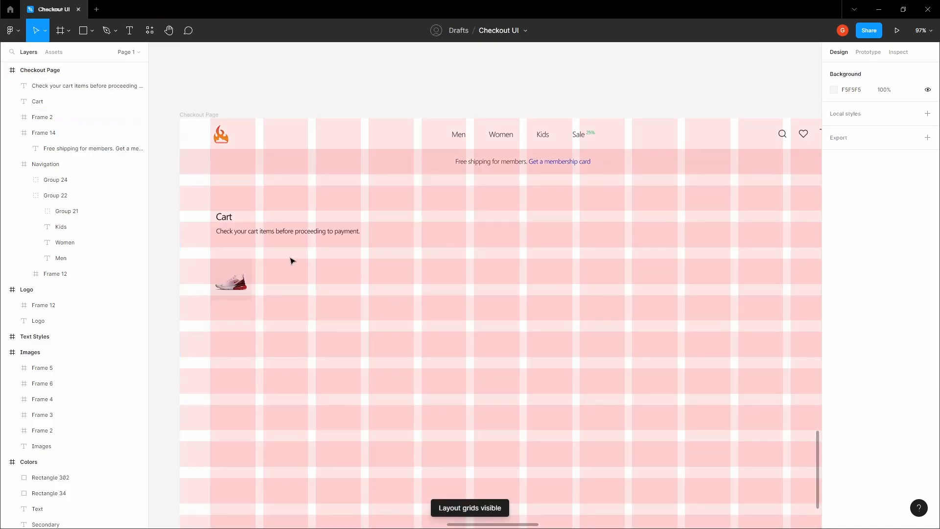
click(249, 279)
scroll(301, 284, up, 5)
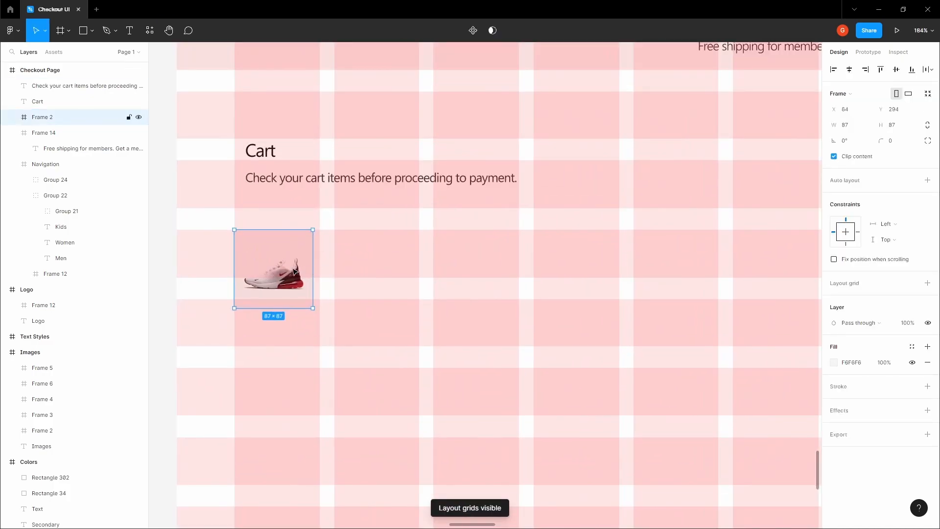
click(399, 263)
key(space)
drag(385, 259, 373, 260)
click(285, 272)
click(342, 257)
key(space)
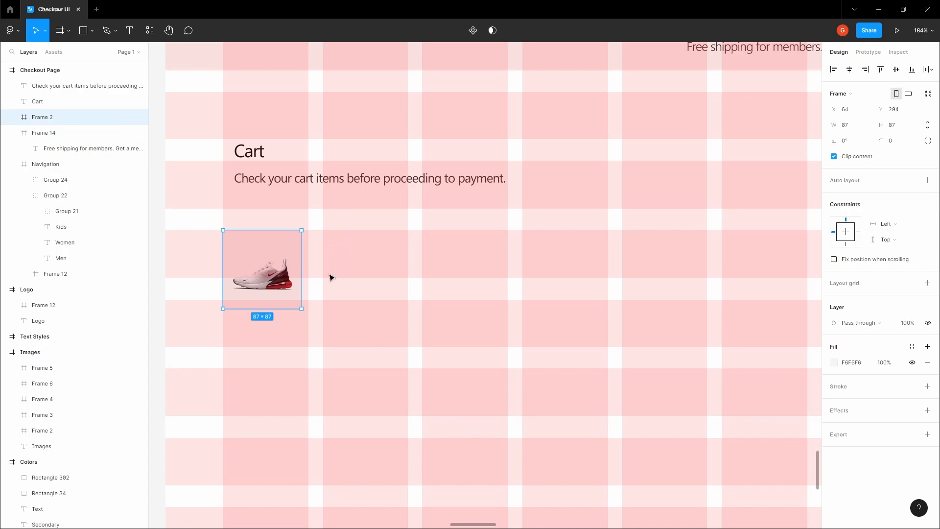
click(477, 247)
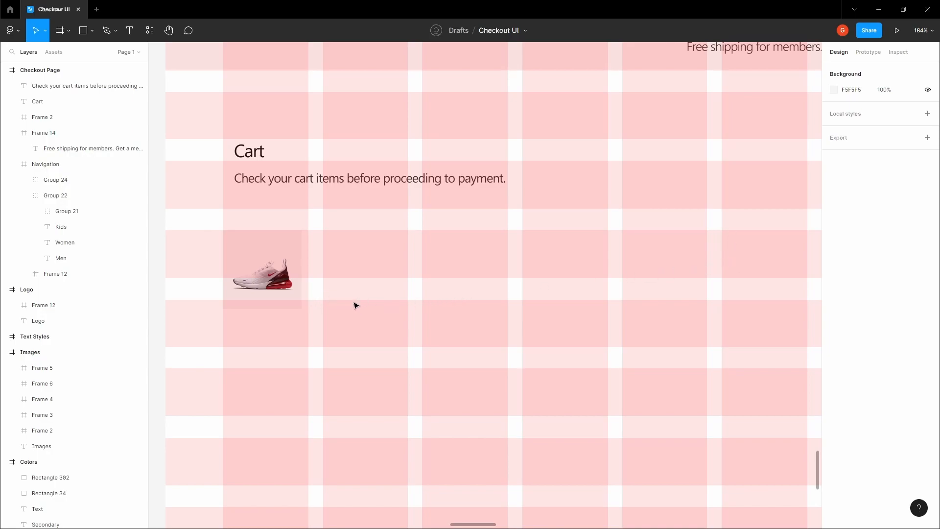
Add the product name text "Nike Air Max 270" and place it beside the sneaker image, level with its top edge.
key(space)
drag(363, 243, 447, 257)
click(384, 261)
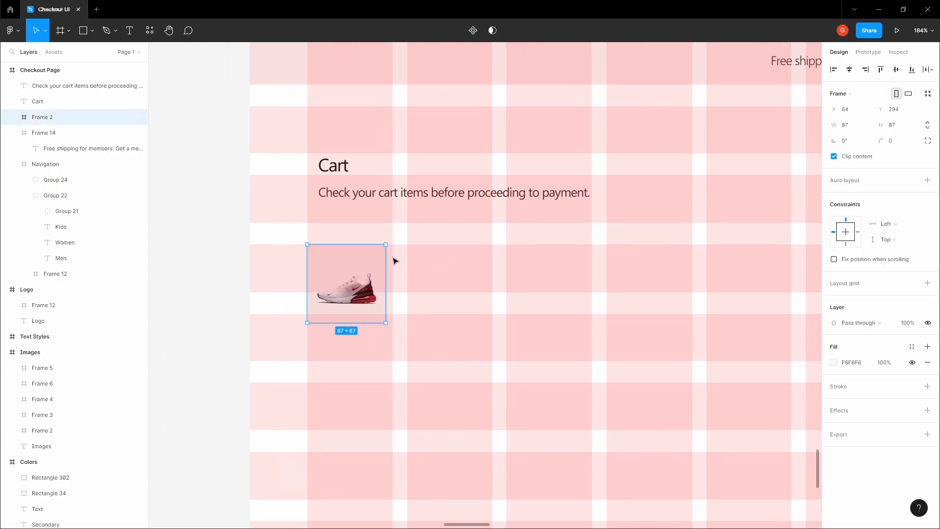
click(394, 261)
click(383, 254)
scroll(385, 253, up, 5)
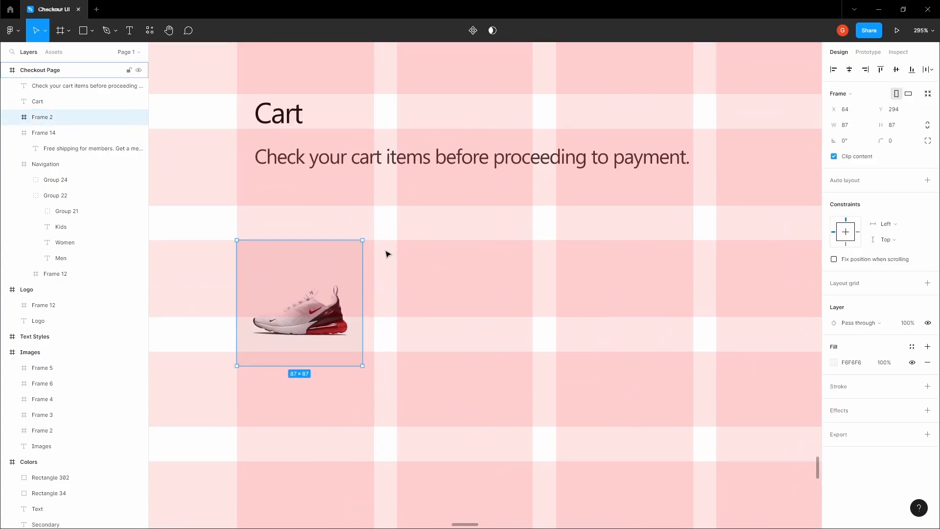
click(387, 253)
key(t)
click(389, 247)
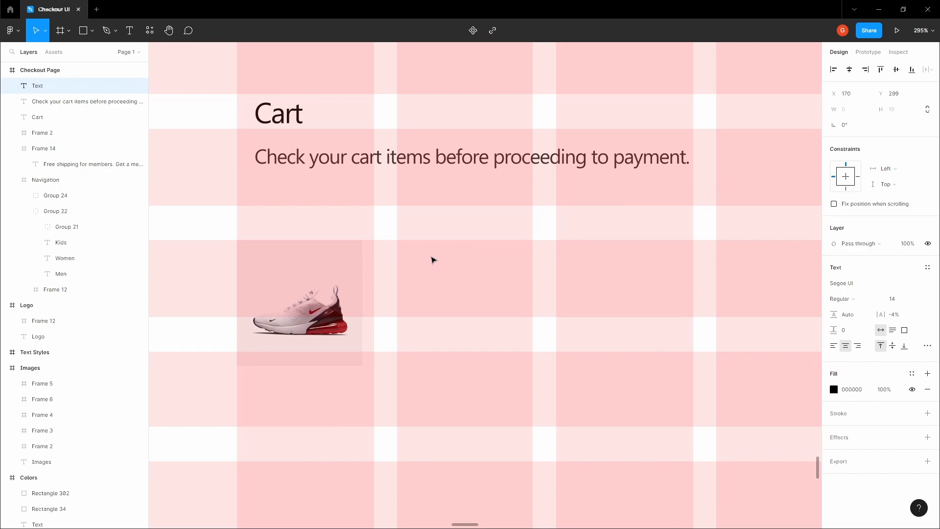
text(Nike )
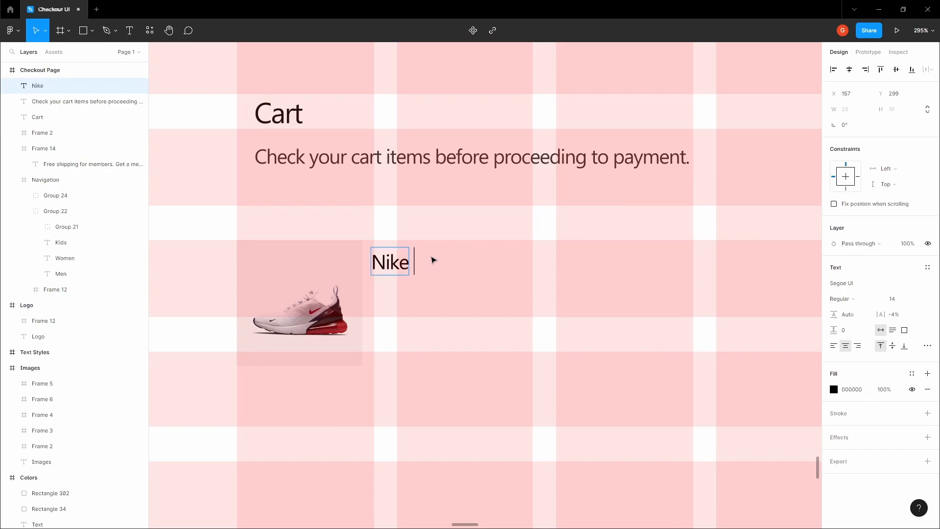
text(Air Max 270)
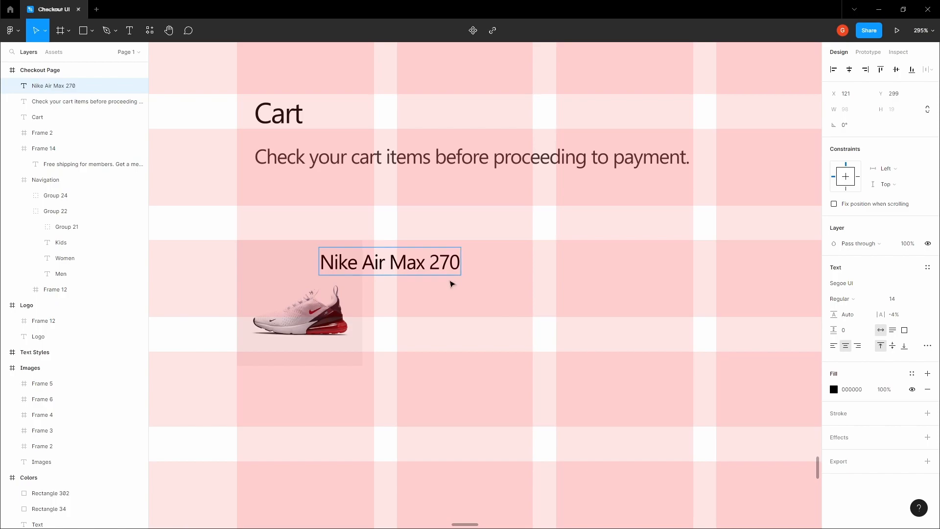
key(Escape)
drag(443, 264, 501, 257)
Set the product name's font to Varta and its letter spacing to 0%.
click(903, 304)
click(865, 287)
text(Varta)
key(Tab)
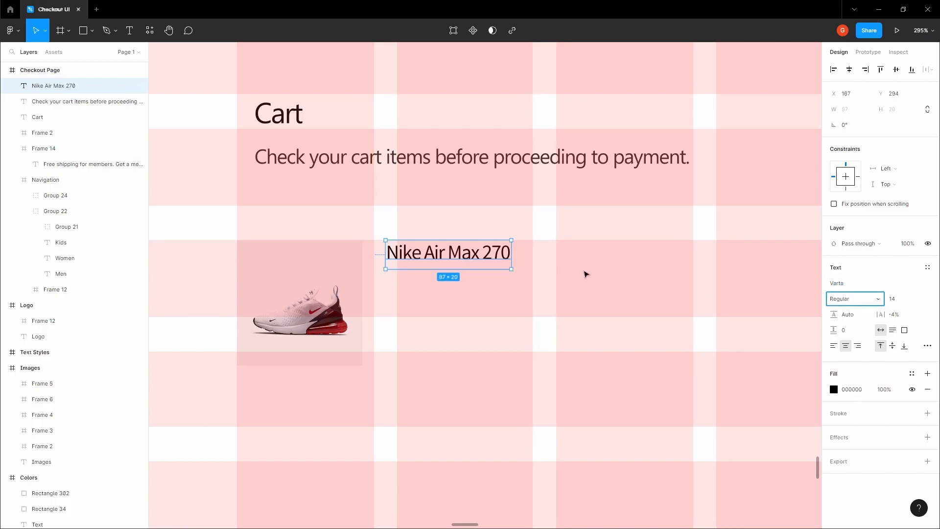
click(442, 259)
click(895, 318)
text(0)
key(Tab)
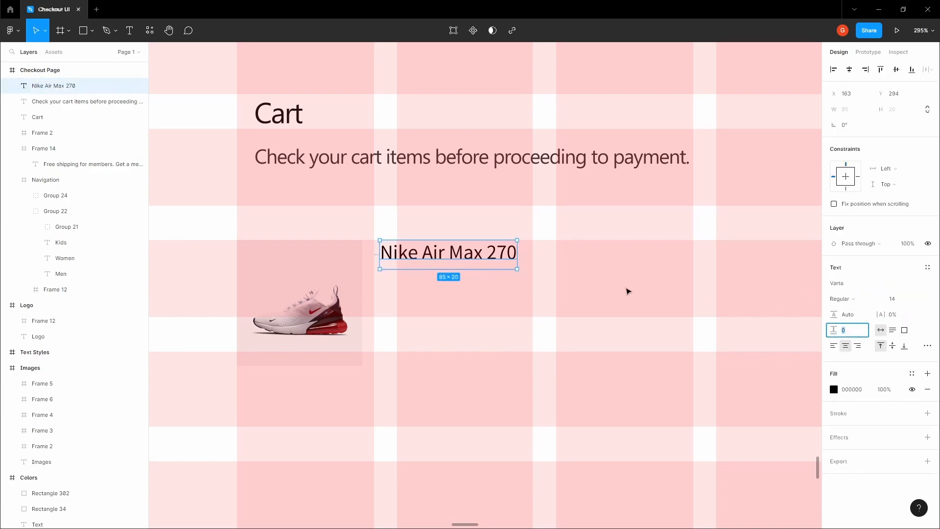
Switch the product name to a fixed-size text box and reduce the box height to 16.
click(427, 263)
scroll(419, 252, up, 5)
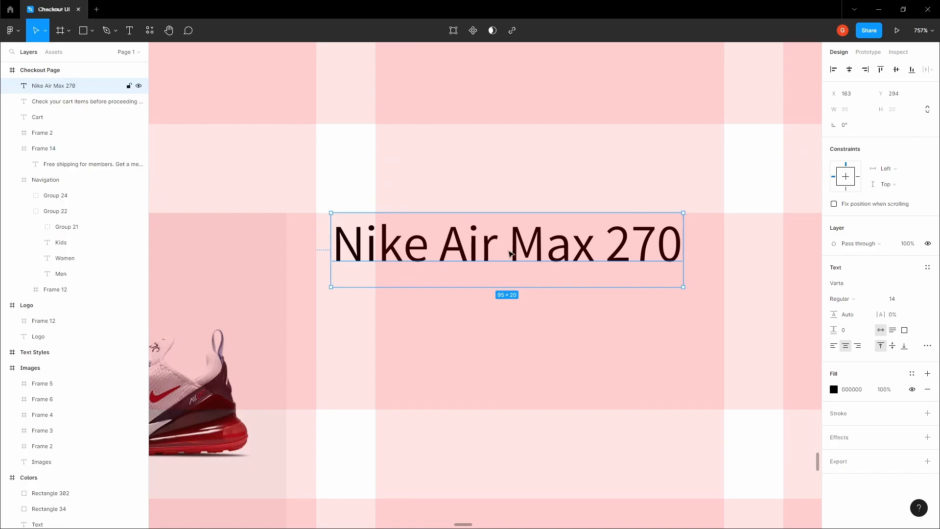
scroll(509, 253, up, 3)
click(904, 330)
scroll(217, 206, up, 2)
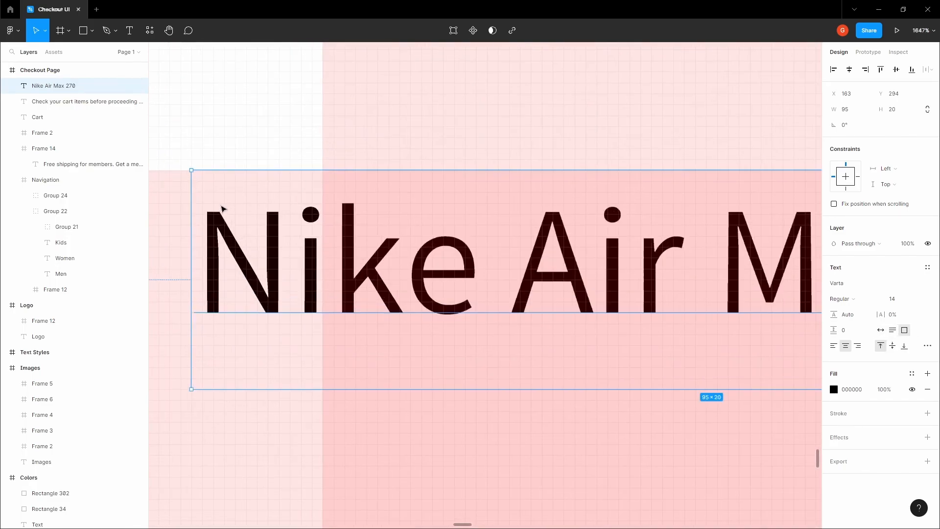
drag(245, 383, 244, 377)
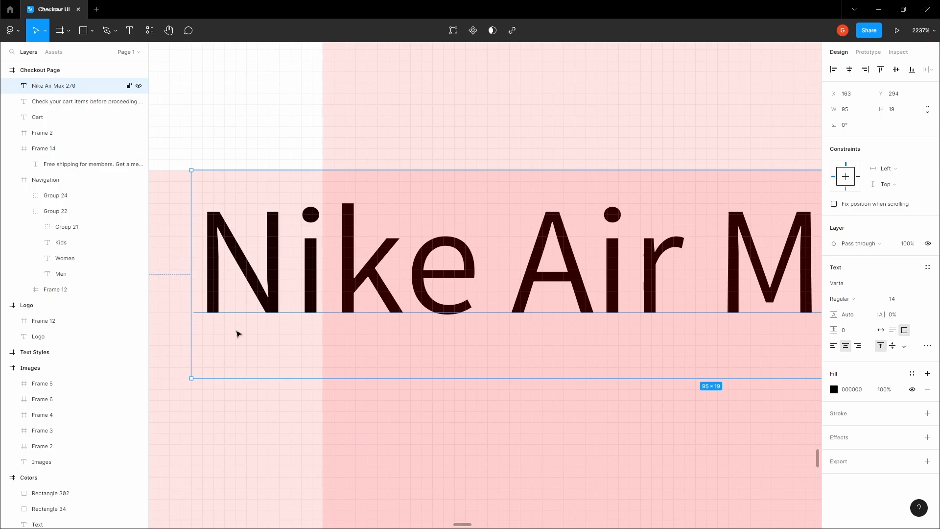
drag(235, 379, 235, 350)
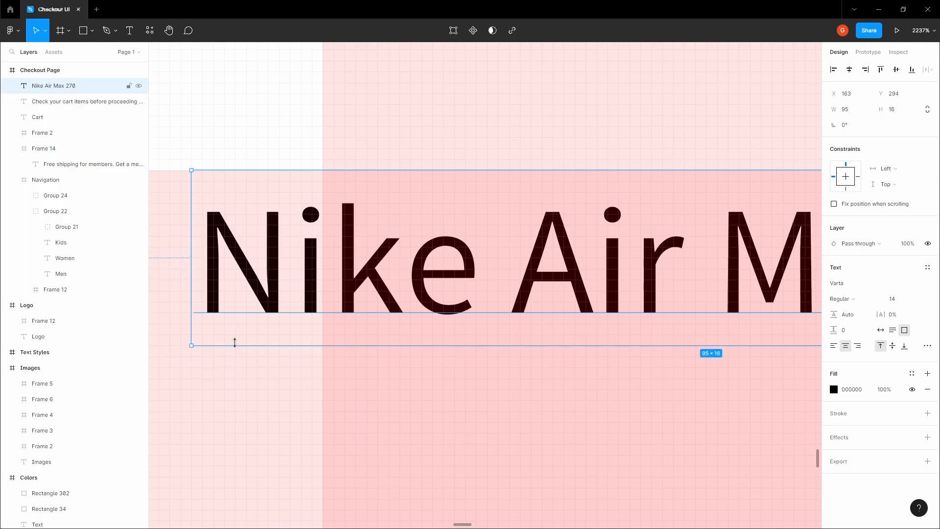
Position the product name at X 167, close to the right side of the sneaker image.
scroll(219, 341, down, 5)
key(space)
drag(256, 344, 307, 318)
scroll(308, 338, down, 2)
key(alt)
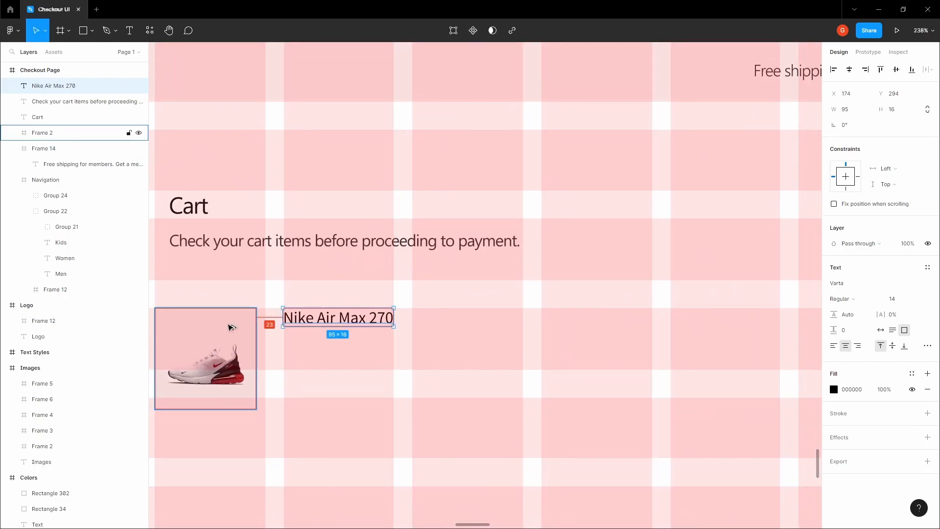
key(Left)
key(Left)
key(Left)
key(Left)
key(Left)
key(Left)
key(Left)
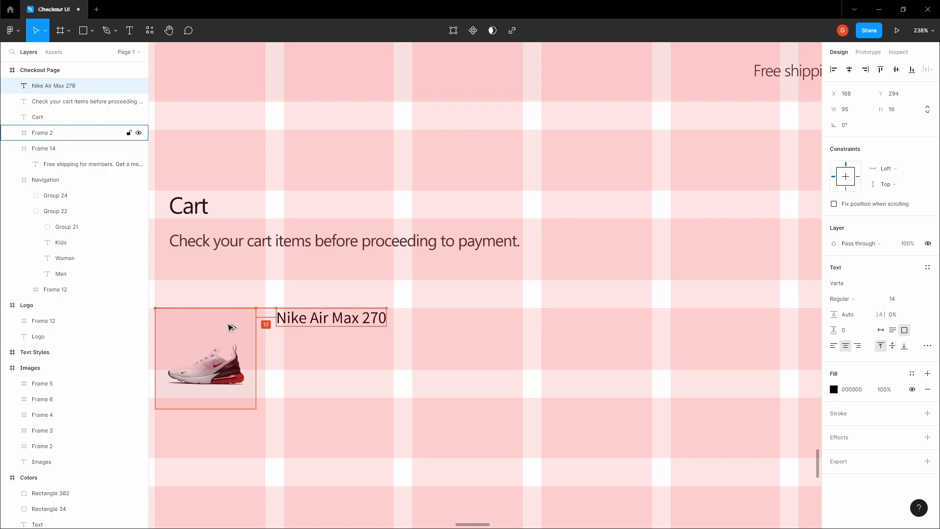
Duplicate the product name directly below at Y 322 and set the copy's font size to 13 with Auto line height.
key(space)
drag(306, 349, 337, 298)
key(space)
click(892, 298)
text(13)
key(Tab)
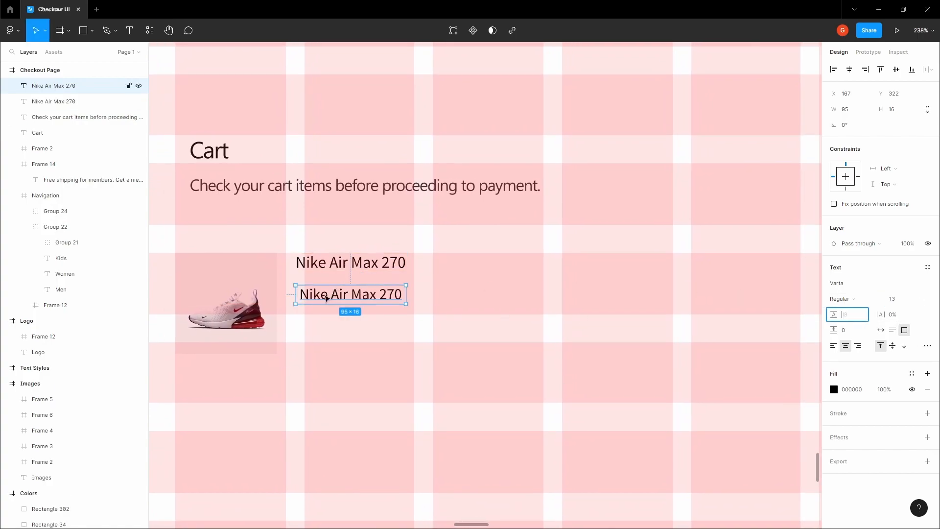
text(Auto)
key(Tab)
Fit the duplicated text's box to its content, make it fixed-size and reduce its height to 14.
click(441, 309)
click(323, 296)
click(881, 330)
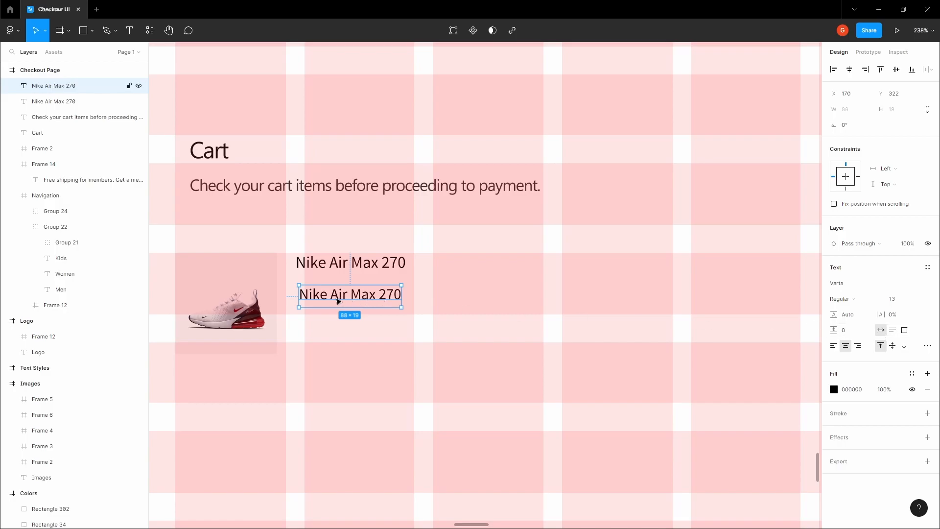
scroll(289, 295, up, 6)
click(904, 331)
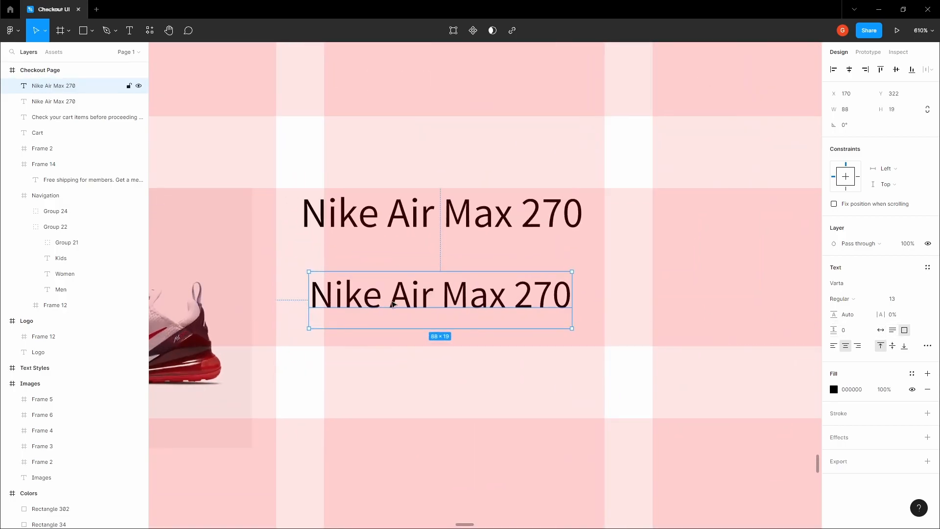
scroll(323, 294, up, 8)
drag(304, 406, 305, 357)
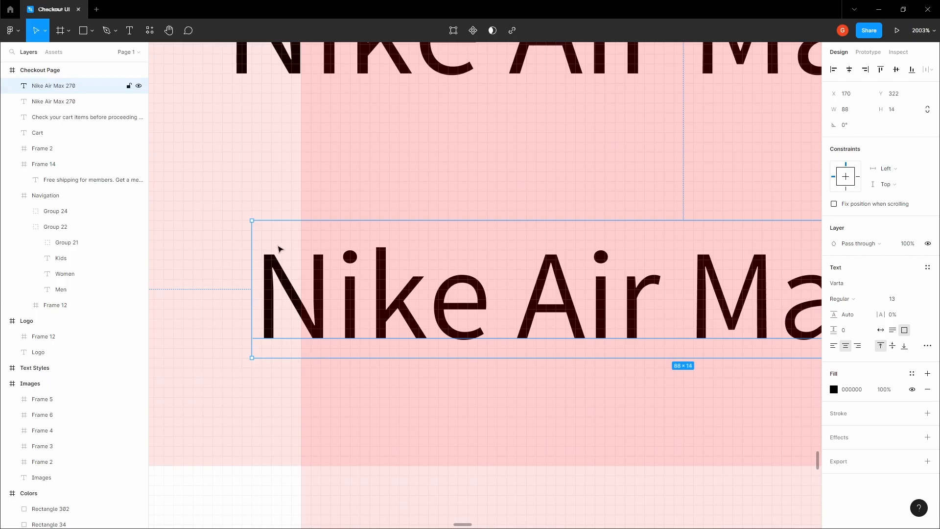
Replace the duplicated text under the product name with "Size 9.5".
scroll(279, 248, down, 8)
click(275, 222)
drag(275, 222, 327, 245)
click(362, 283)
double_click(361, 283)
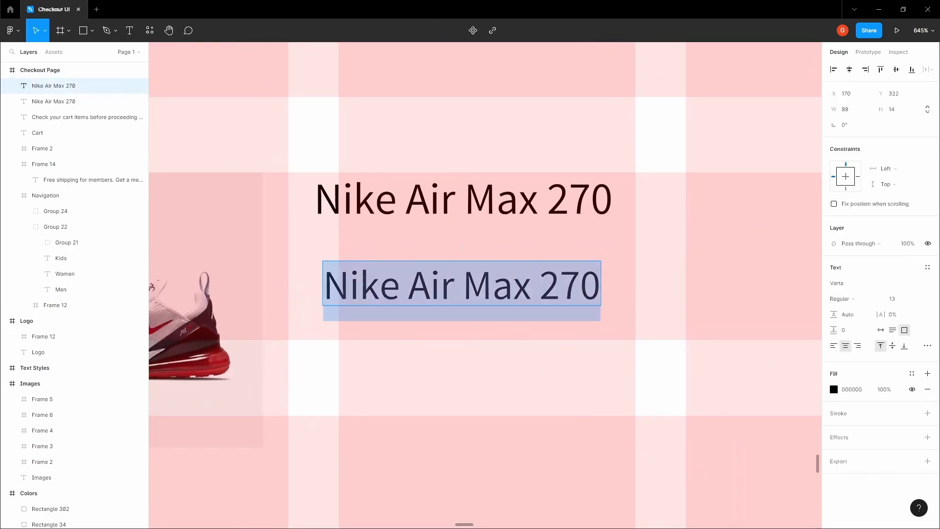
text(Size 9/)
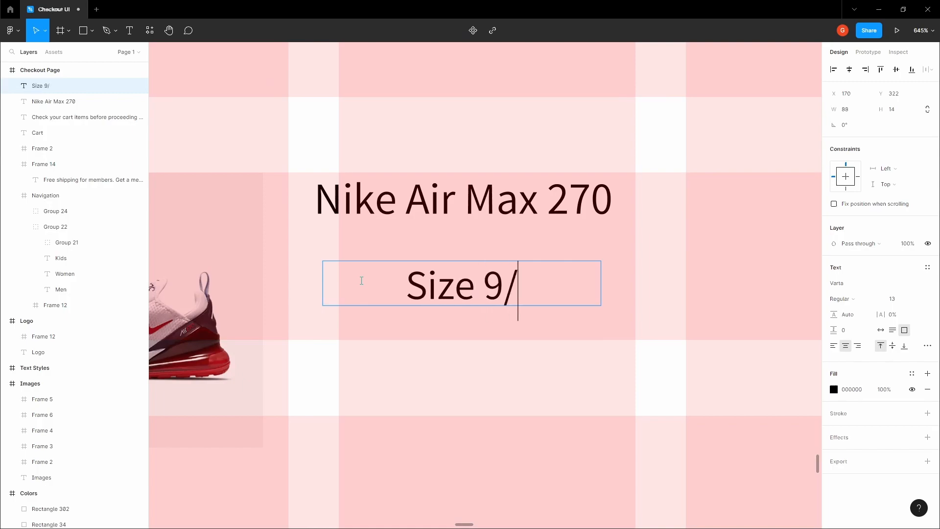
key(BackSpace)
text(.5)
key(Escape)
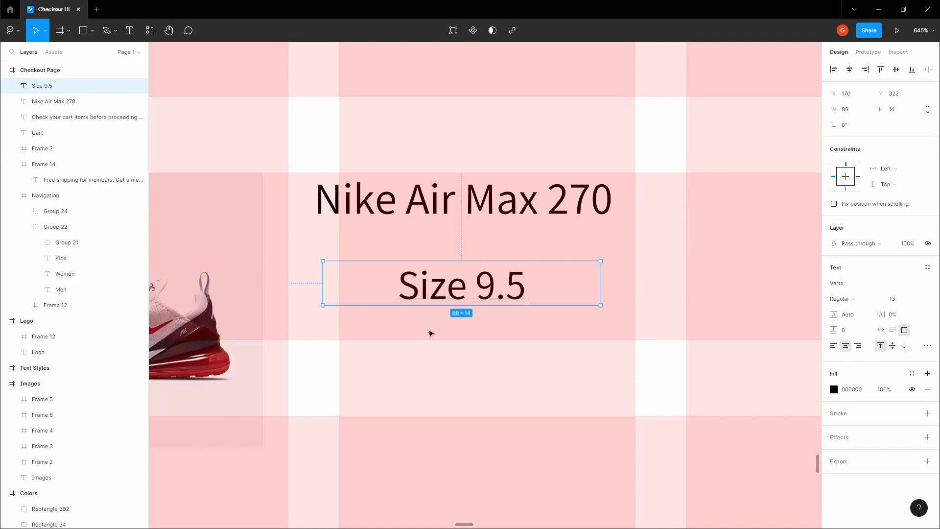
Left-align the size label's text, fit its box to the text width and set a fixed height of 15.
click(833, 345)
click(880, 330)
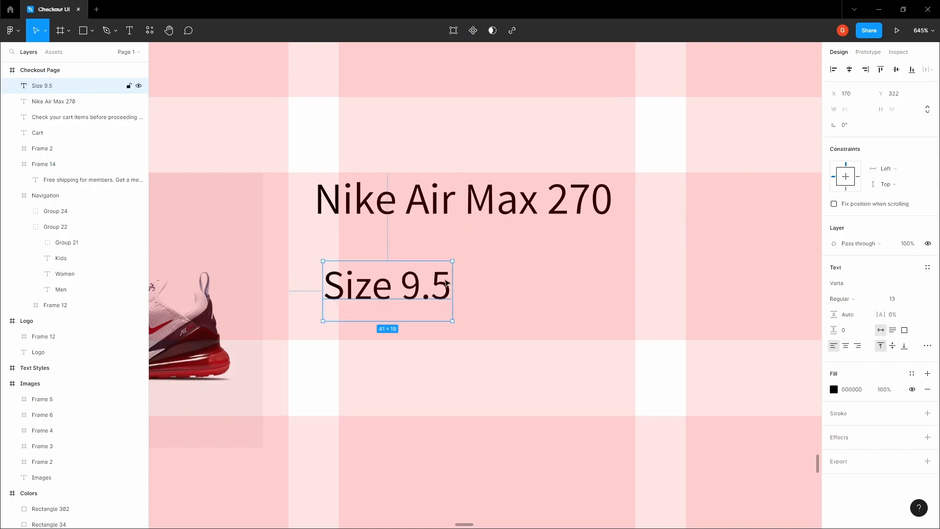
scroll(512, 309, up, 5)
drag(340, 362, 371, 287)
scroll(339, 305, down, 7)
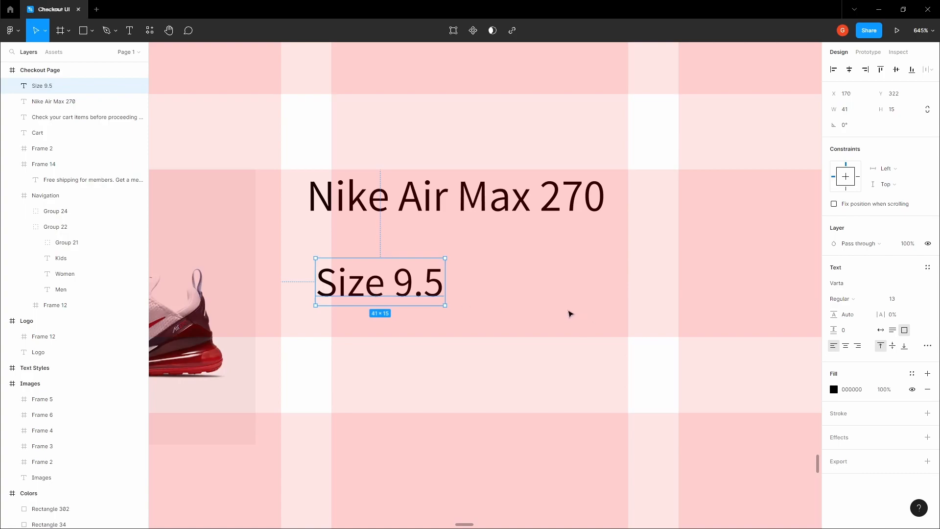
Examine the cart item's name and size label within the page layout, with the layout grids hidden.
scroll(570, 314, down, 2)
click(497, 283)
key(h)
scroll(426, 323, down, 4)
drag(498, 283, 357, 347)
scroll(356, 348, down, 4)
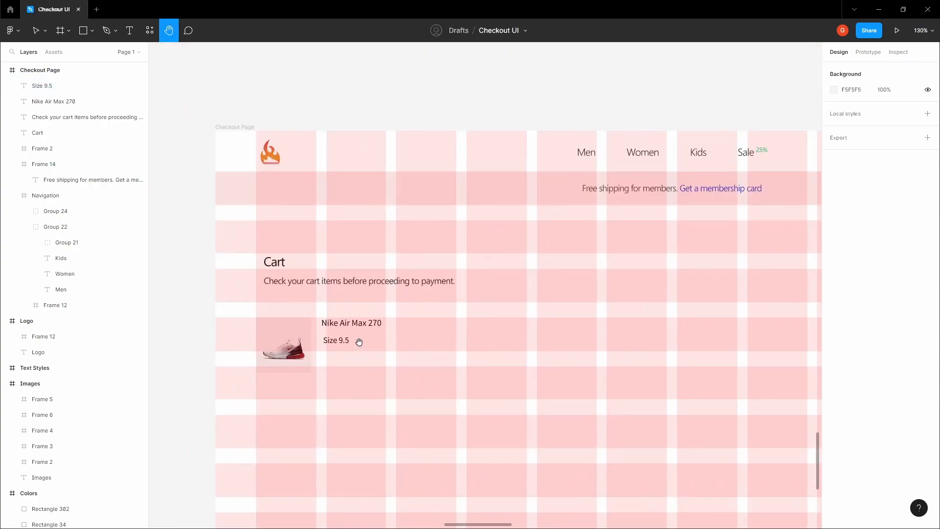
scroll(359, 342, up, 2)
key(v)
click(343, 340)
click(395, 342)
key(ctrl+shift+4)
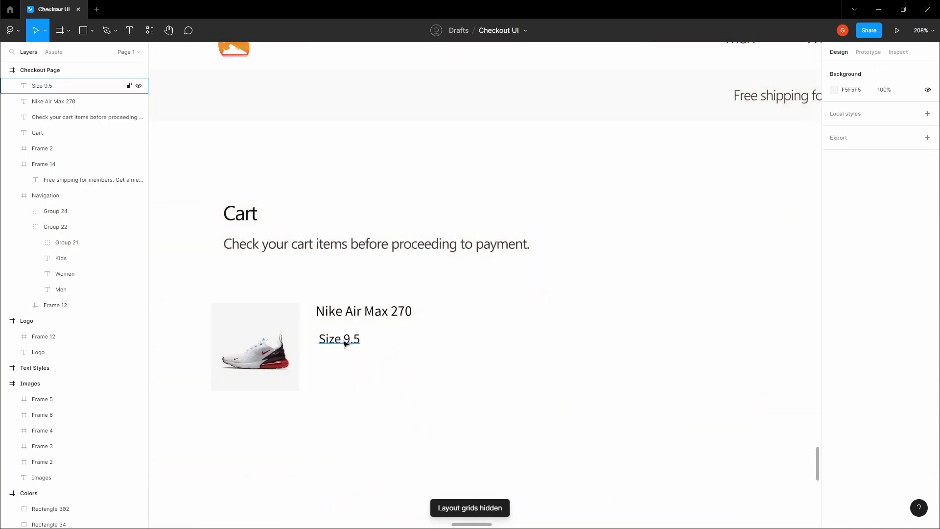
Shift the size label to X 167 to line up with the product name, and show the layout grids again.
click(346, 344)
scroll(346, 343, up, 4)
key(ctrl+shift+4)
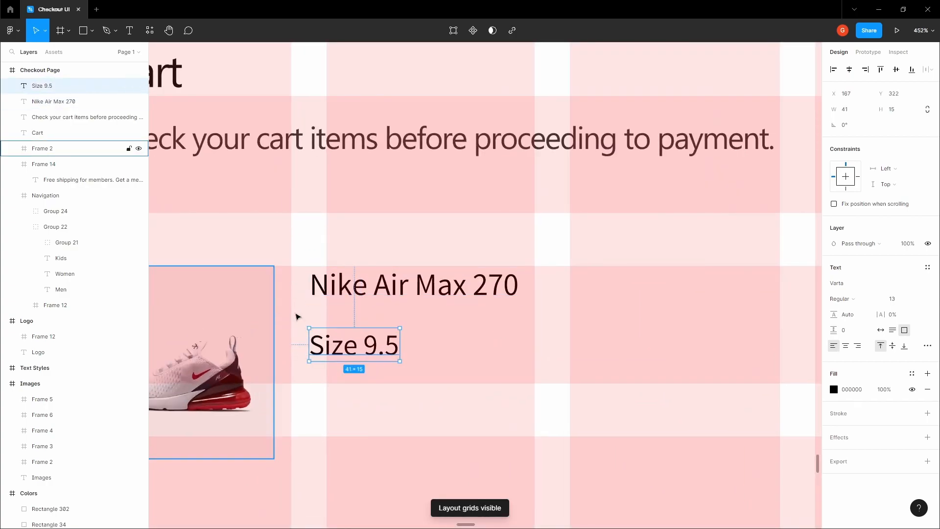
click(338, 289)
Find the chevron-down icon in the Icons frame and copy it.
key(space)
click(390, 325)
key(space)
scroll(388, 324, down, 5)
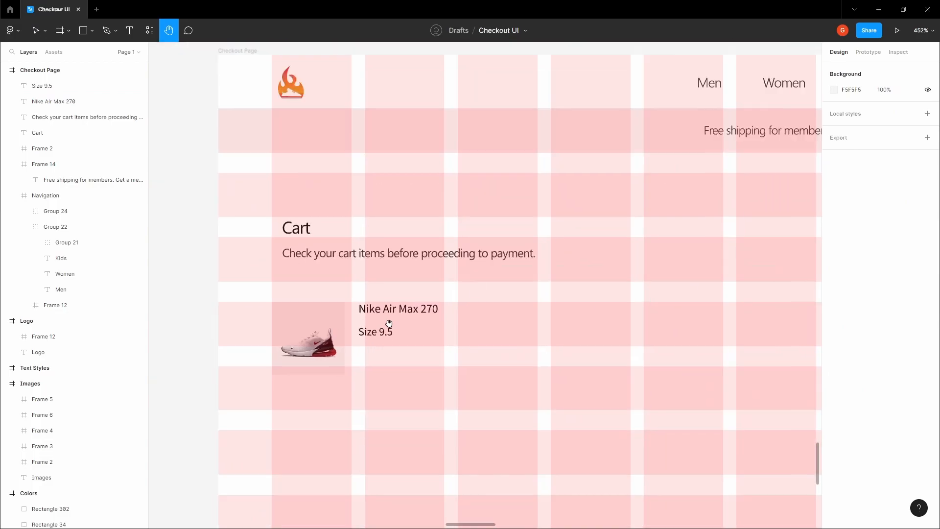
scroll(389, 323, down, 8)
drag(386, 333, 296, 423)
drag(432, 288, 341, 437)
drag(489, 299, 416, 440)
scroll(517, 215, up, 3)
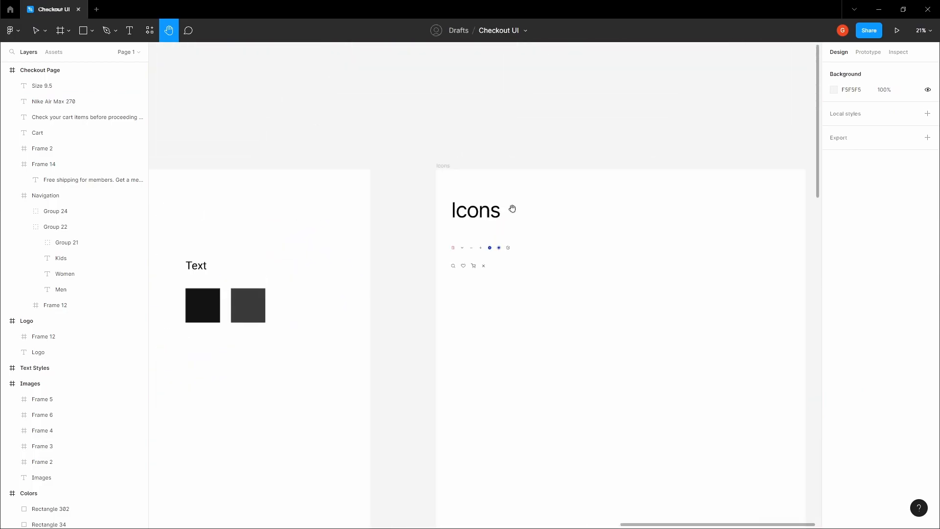
scroll(473, 240, up, 6)
click(461, 253)
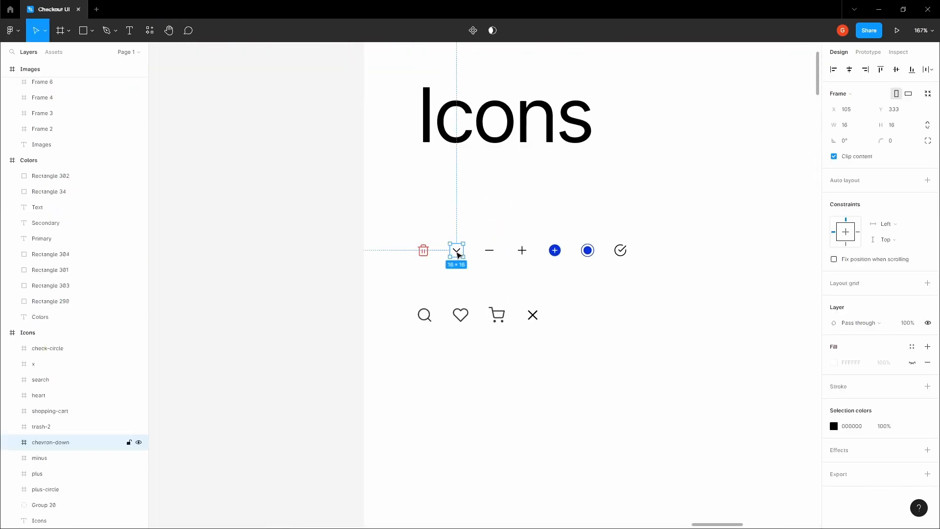
Paste the chevron-down icon into the Checkout Page and place it just right of the "Size 9.5" label.
click(275, 289)
key(space)
scroll(275, 294, down, 6)
drag(266, 371, 482, 228)
drag(320, 396, 482, 234)
drag(382, 396, 483, 227)
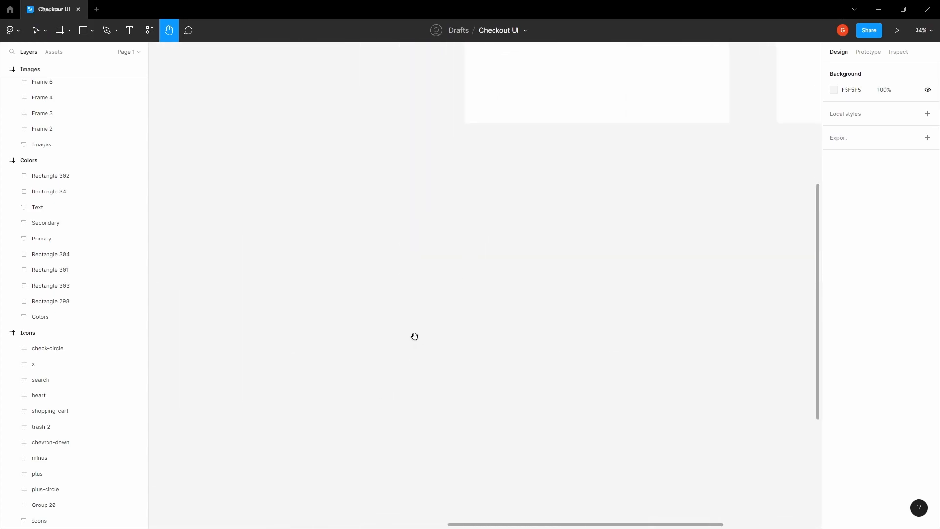
scroll(414, 336, down, 3)
drag(335, 465, 480, 311)
scroll(480, 311, up, 4)
click(472, 325)
scroll(438, 306, up, 5)
key(ctrl+v)
scroll(407, 313, up, 3)
drag(305, 323, 428, 309)
Align the chevron-down icon vertically with the "Size 9.5" label and check the gap between them.
scroll(426, 311, up, 3)
shift+click(390, 311)
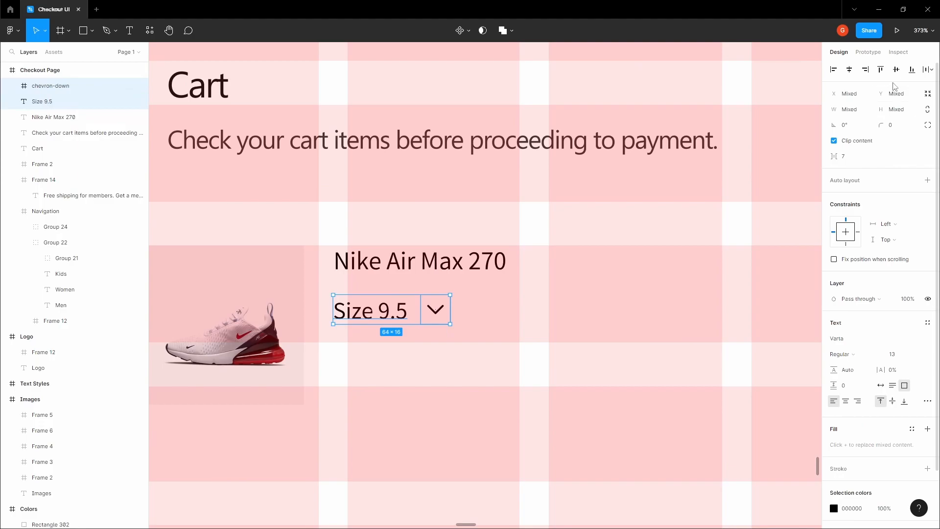
scroll(403, 316, up, 3)
shift+click(391, 312)
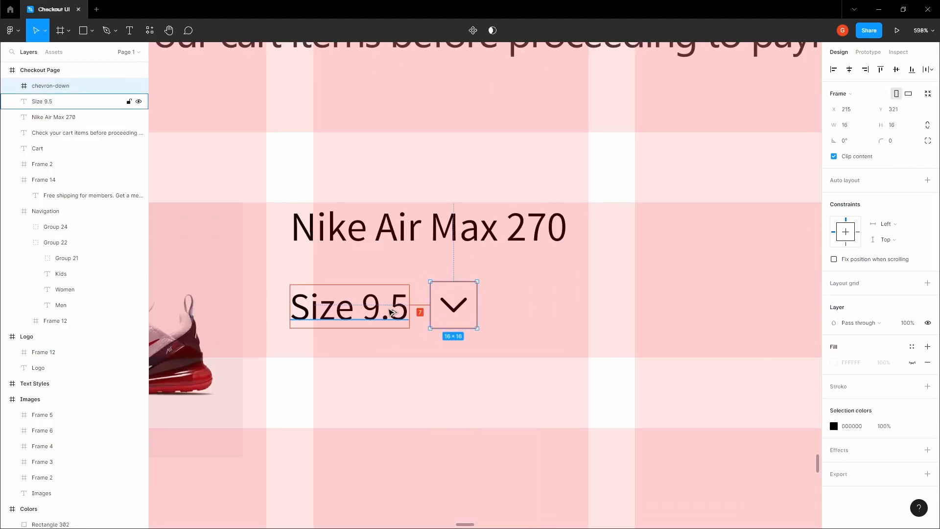
Move the chevron-down icon to X 212, 4 px from the size label, and hide the layout grids.
key(Left)
key(Left)
key(Left)
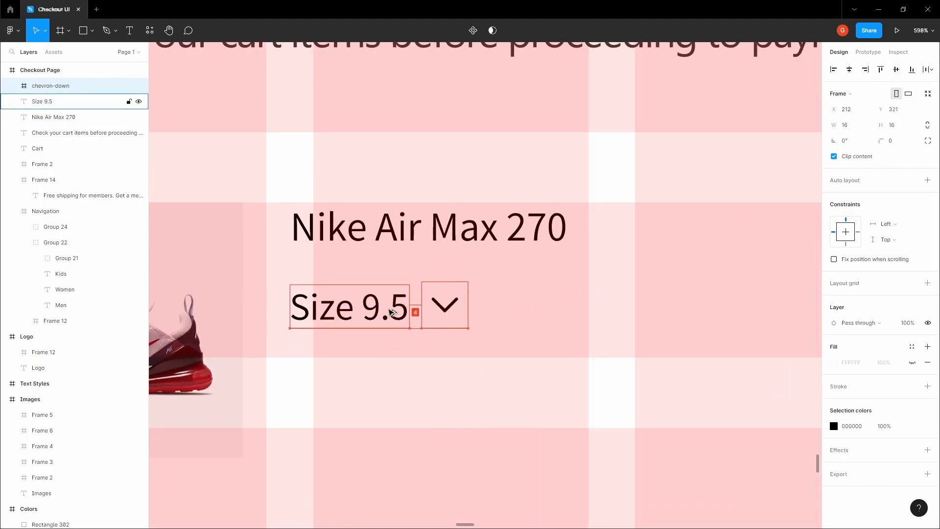
scroll(391, 310, down, 5)
key(space)
key(ctrl+shift+4)
Copy the colour 393939 from the cart subtitle and apply it to the size label and chevron-down icon.
click(434, 198)
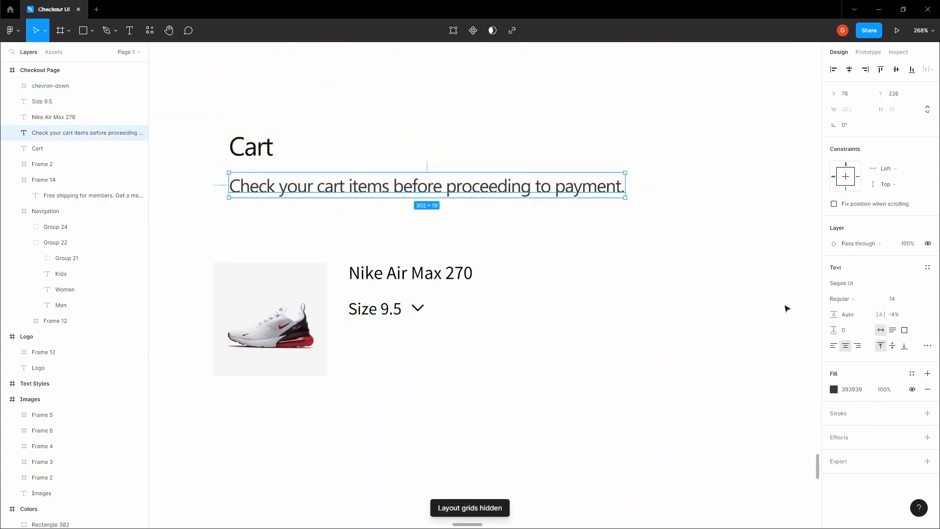
click(854, 388)
click(420, 325)
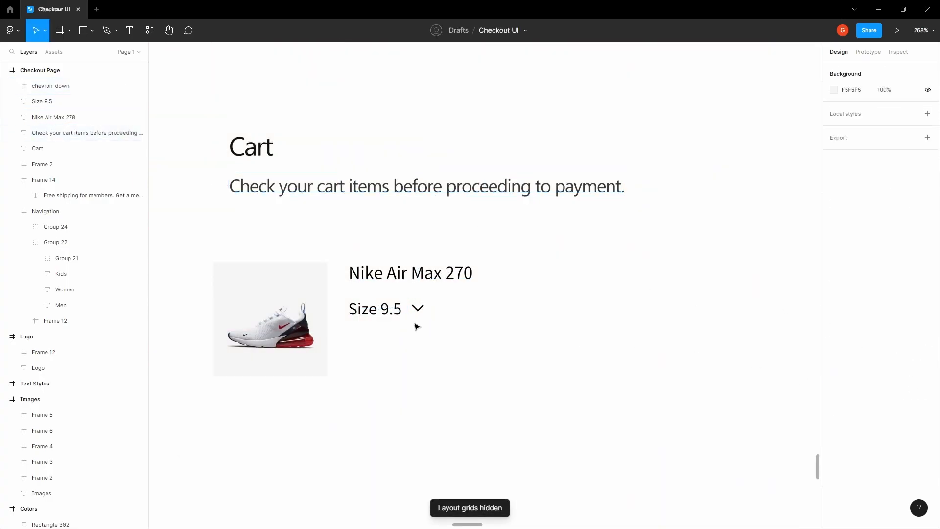
click(375, 309)
shift+click(417, 313)
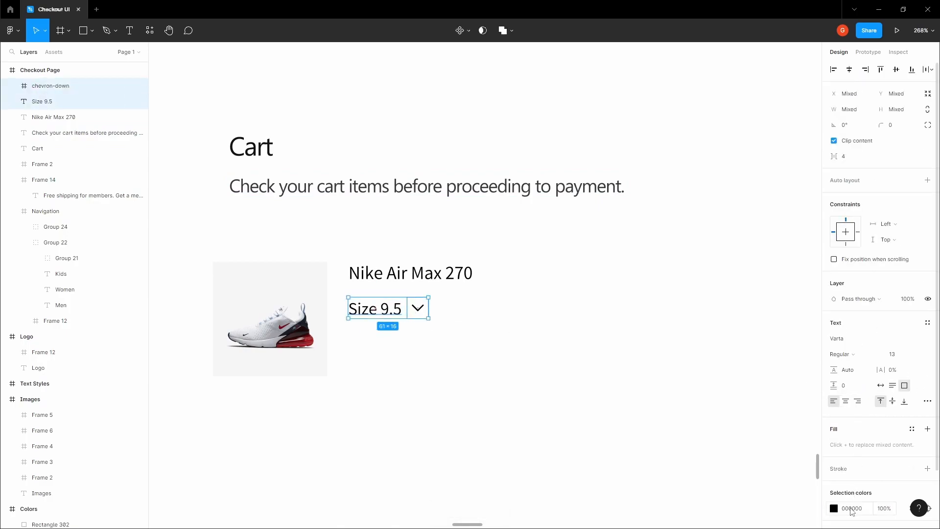
click(851, 509)
click(451, 314)
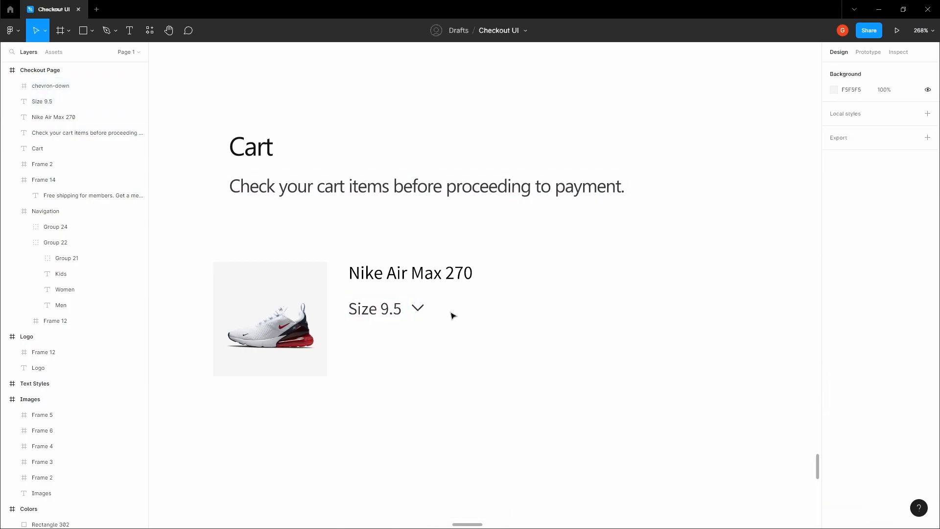
Group the size label with its chevron icon and move the group up to Y 318.
drag(436, 308, 463, 288)
scroll(411, 287, down, 3)
scroll(461, 287, up, 2)
drag(378, 303, 474, 285)
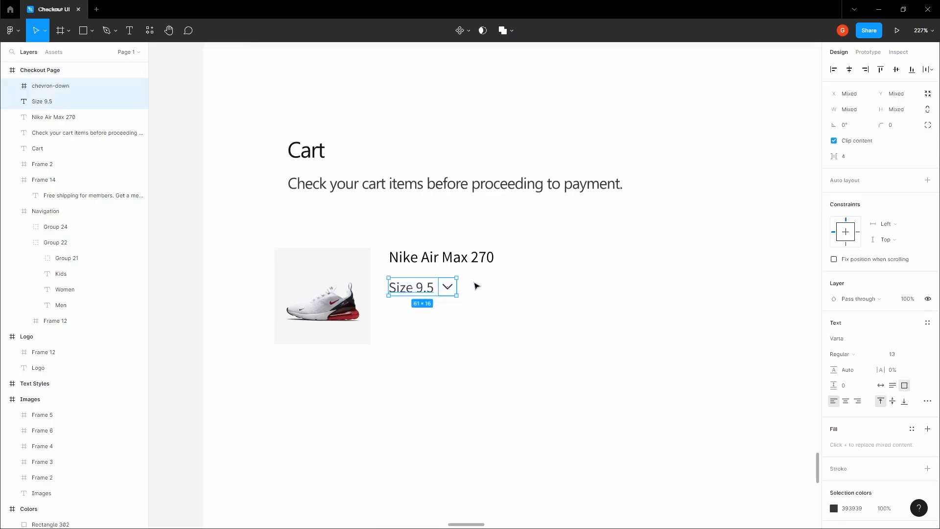
key(ctrl+g)
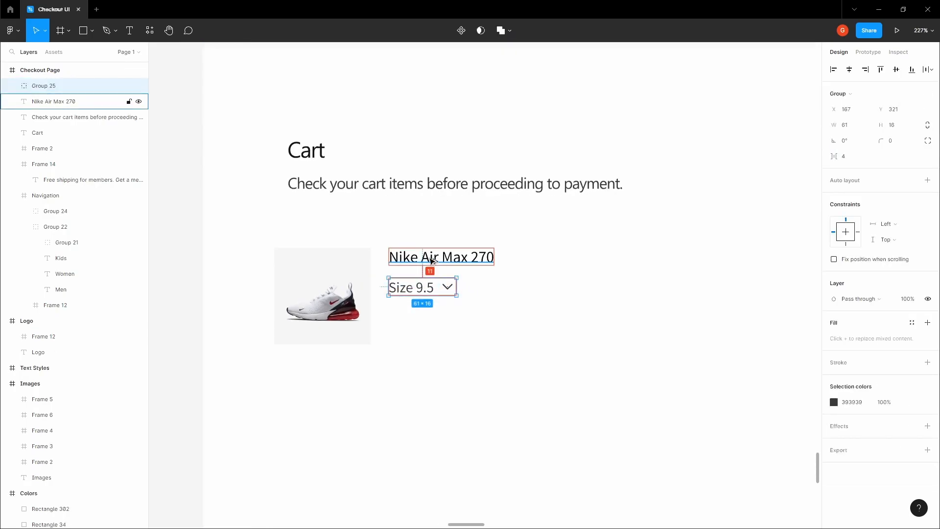
key(Up)
key(Up)
key(Up)
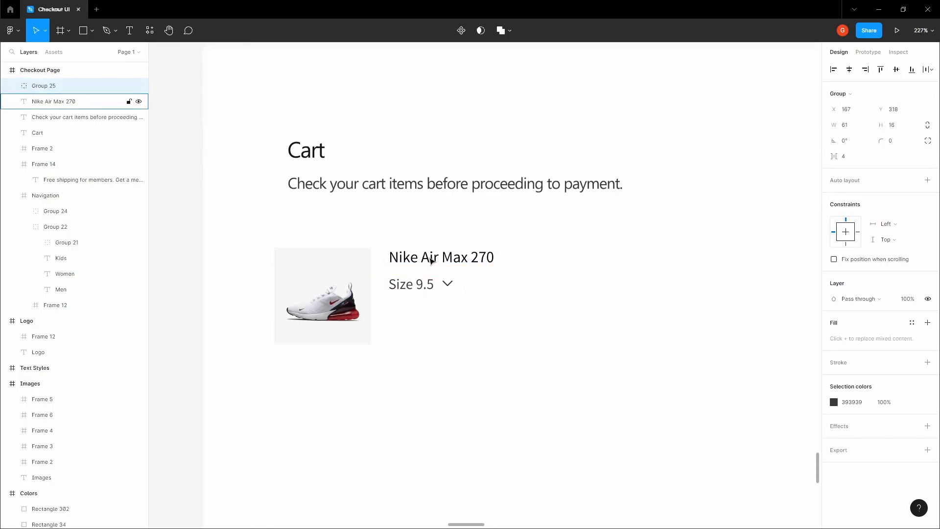
Check the spacing between the product name and the size group, and show the layout grids.
click(431, 258)
click(527, 292)
key(space)
drag(494, 284, 464, 290)
key(space)
scroll(388, 305, down, 2)
key(space)
key(ctrl+shift+4)
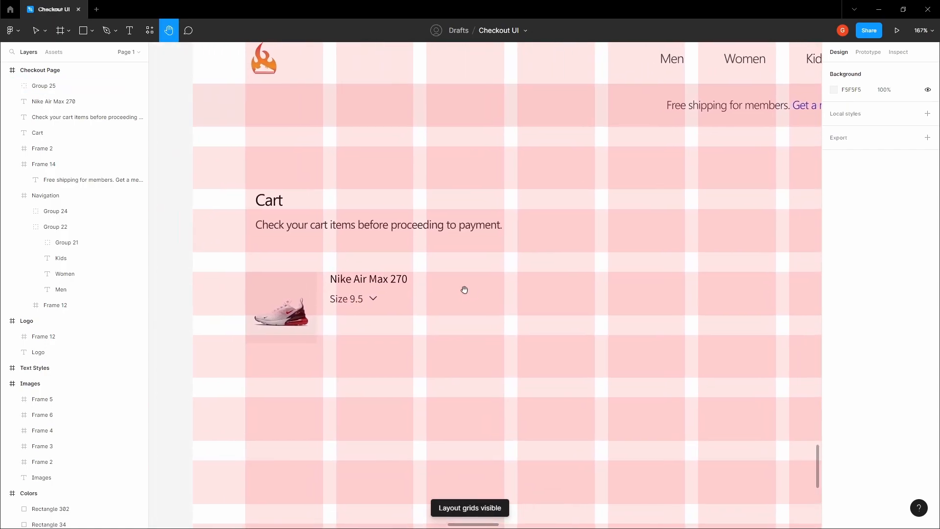
Move the product name and size group together to X 175, at the start of the second grid column.
click(359, 280)
scroll(313, 281, up, 5)
click(318, 288)
click(381, 279)
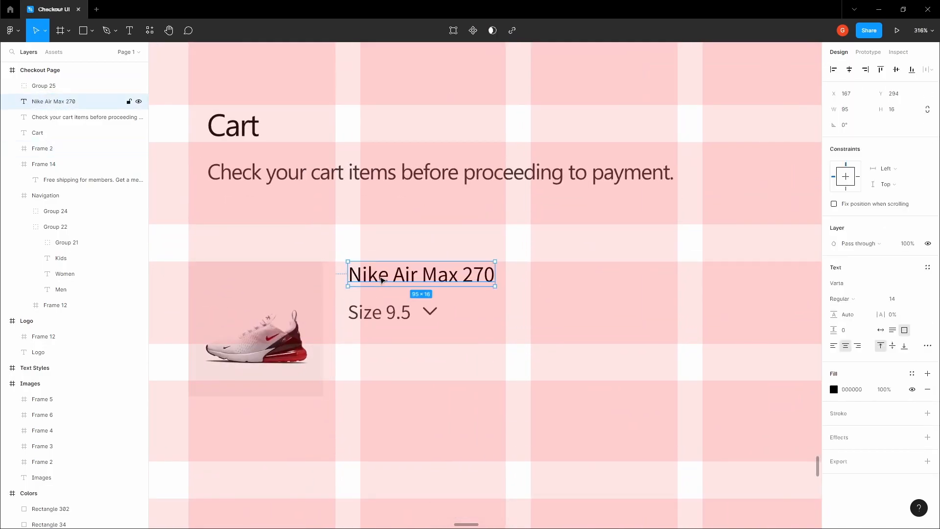
click(345, 293)
key(space)
click(361, 309)
shift+click(369, 278)
drag(370, 278, 382, 277)
click(345, 273)
Enlarge the sneaker frame to 95 × 95 and its image to 84 × 84, centring the image inside the frame.
scroll(347, 275, left, 3)
click(369, 285)
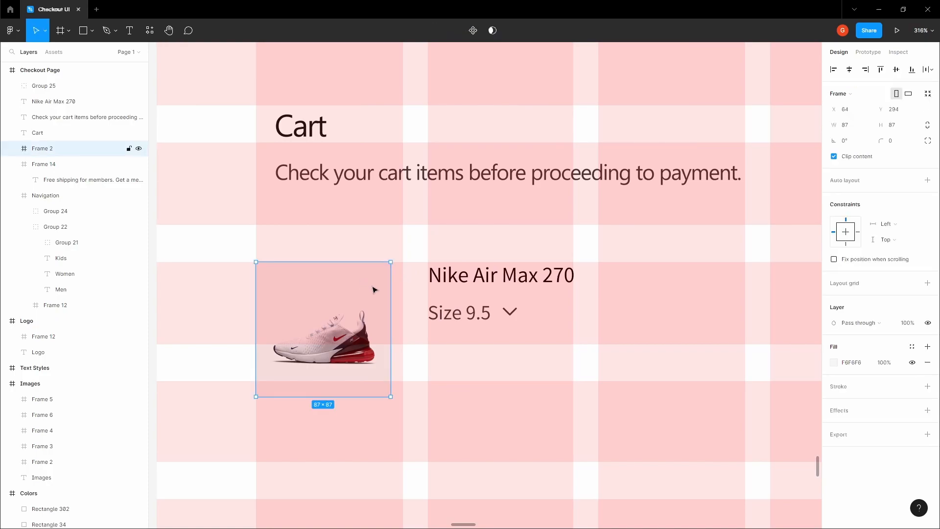
drag(391, 397, 403, 408)
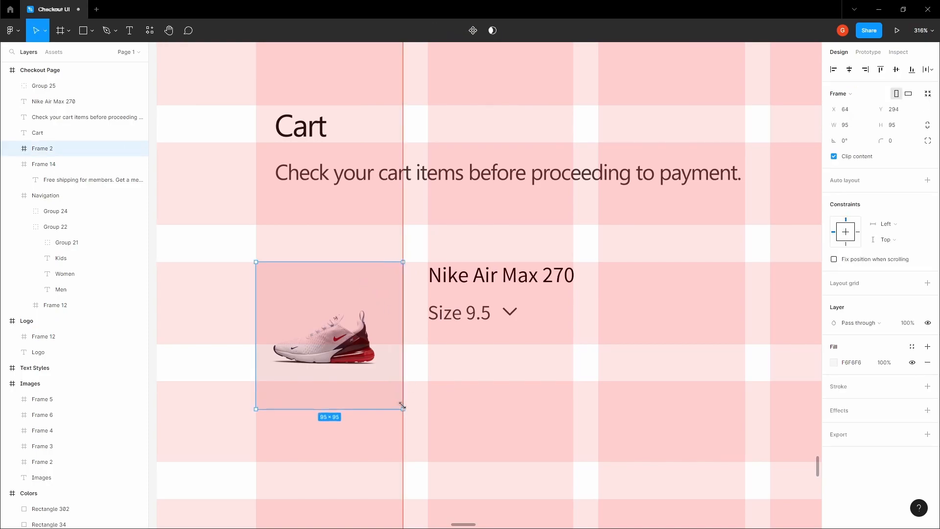
double_click(339, 357)
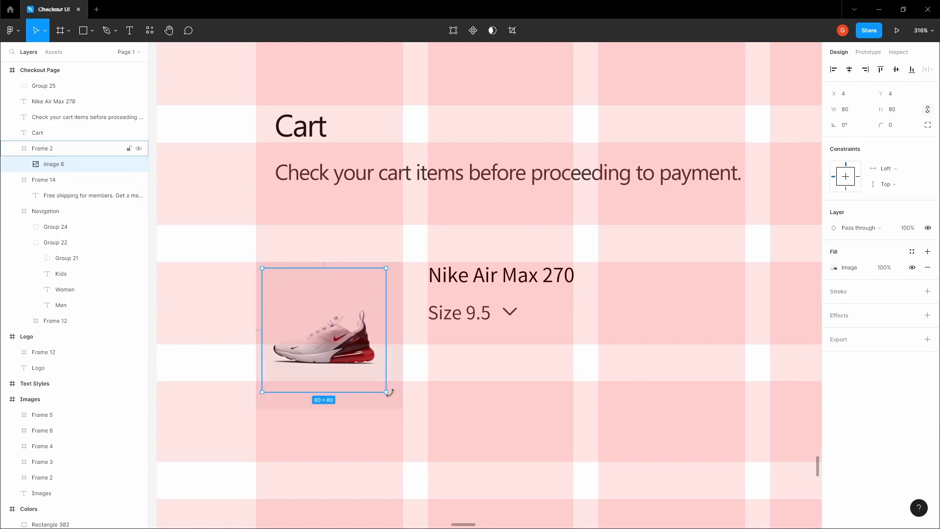
drag(388, 393, 392, 397)
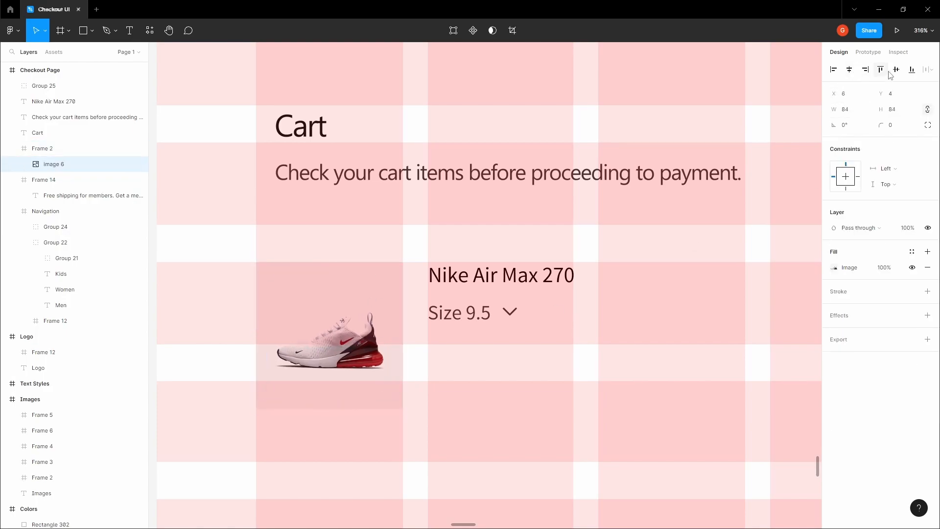
click(728, 204)
click(381, 286)
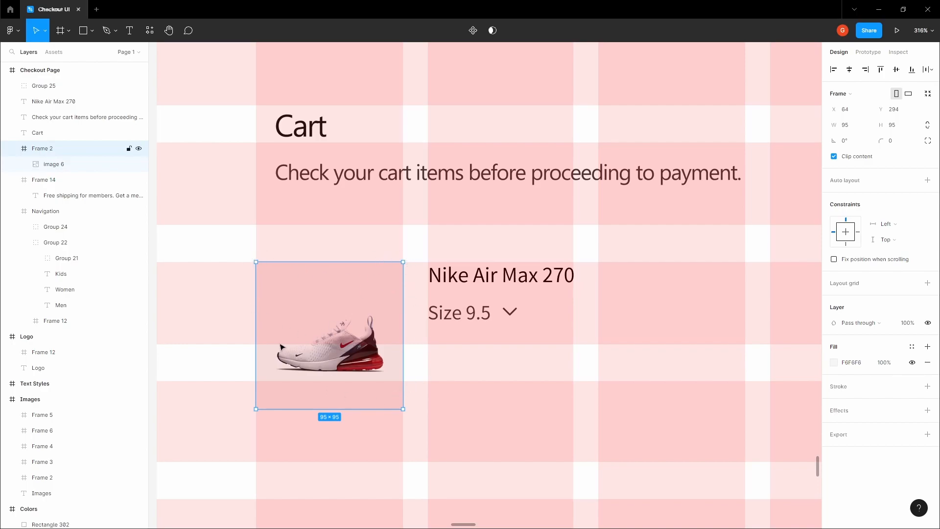
Check the distances between the product name, size group and enlarged sneaker frame against the layout columns.
click(465, 308)
shift+click(447, 280)
key(alt)
click(428, 233)
key(space)
scroll(423, 231, down, 3)
drag(423, 231, 325, 214)
click(337, 243)
shift+click(335, 262)
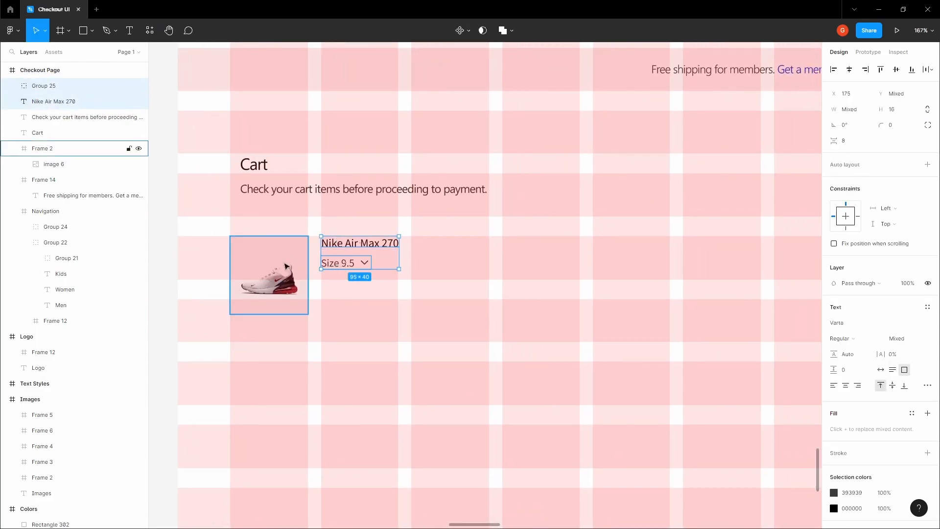
key(Escape)
Add the text "Amount 1" to the right of the product name on the Checkout Page.
key(space)
drag(351, 291, 284, 286)
key(space)
drag(402, 237, 356, 250)
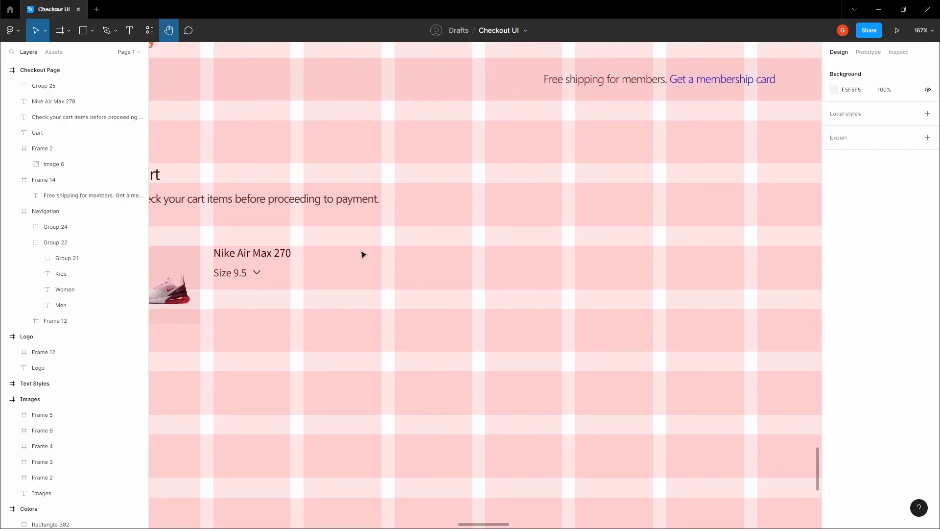
scroll(364, 254, up, 3)
key(t)
click(364, 253)
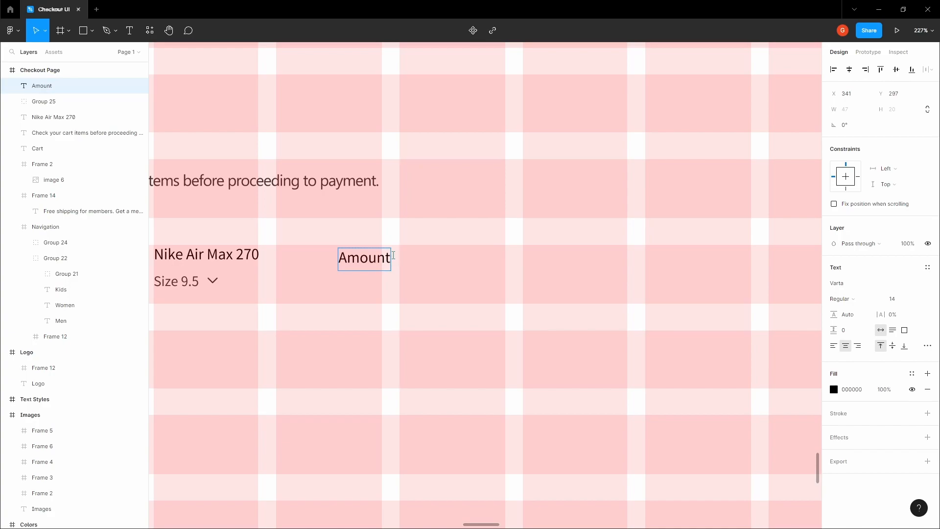
text(Amount 1)
key(Escape)
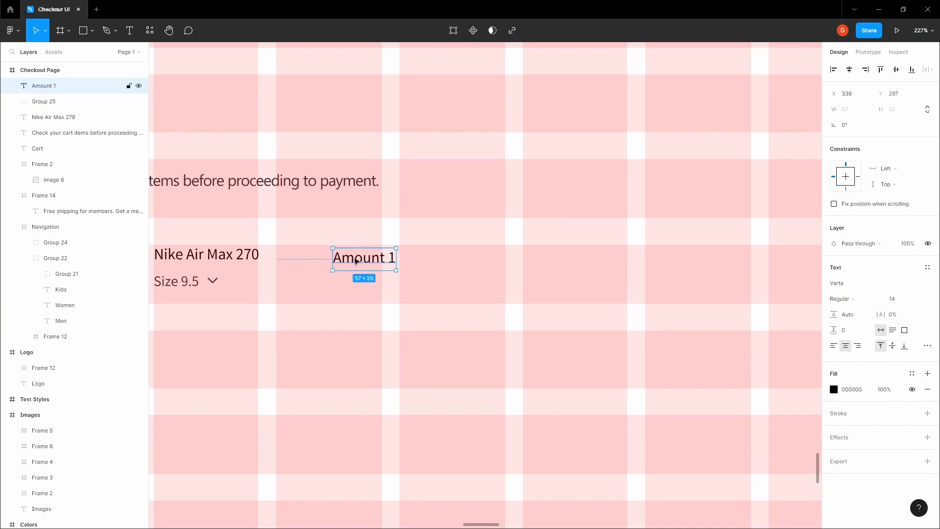
Give the "Amount 1" text box a fixed size and reduce its height to 16.
key(shift+2)
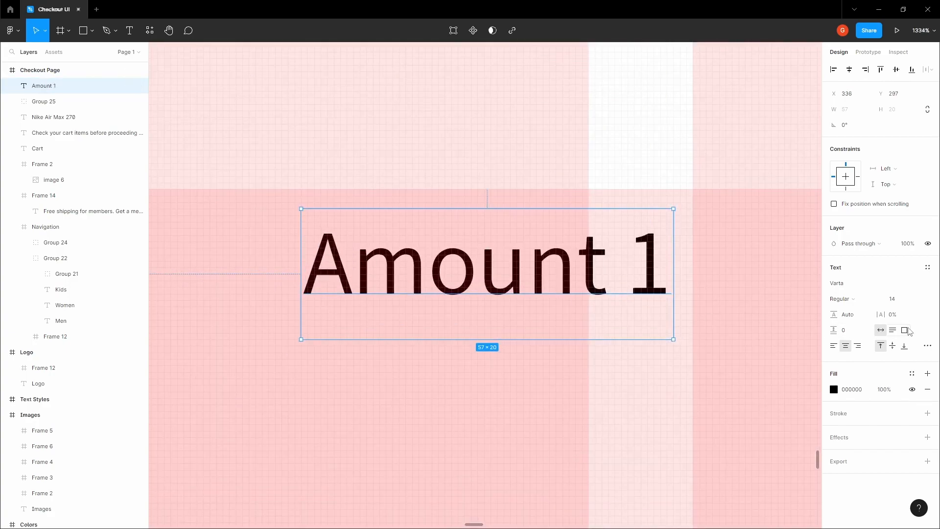
scroll(349, 292, up, 1)
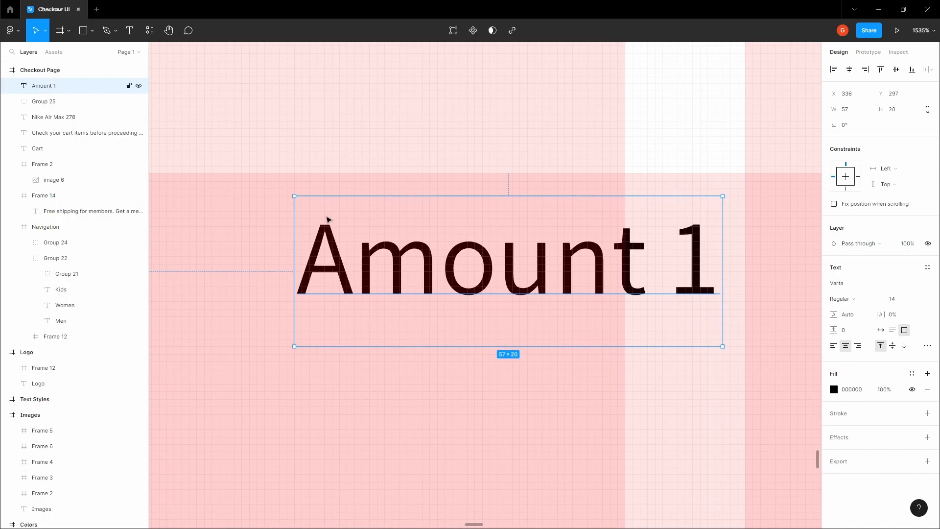
drag(334, 346, 335, 316)
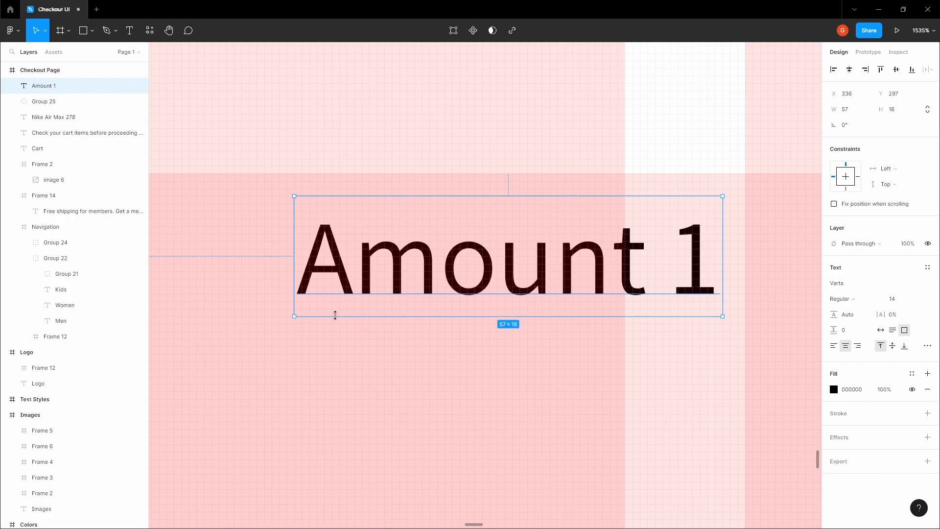
scroll(335, 314, down, 6)
click(357, 340)
Move the "Amount 1" label to X 349, Y 294, level with the product name.
click(347, 302)
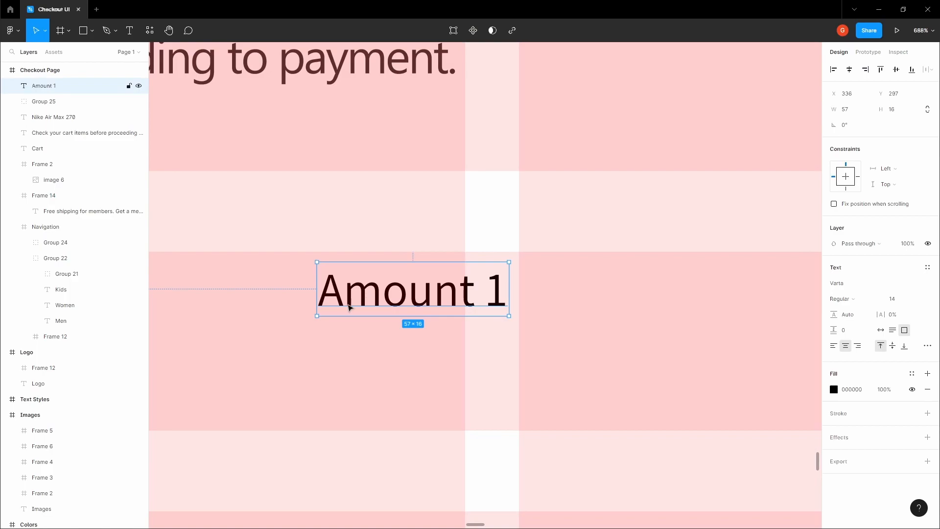
scroll(347, 302, up, 8)
scroll(347, 321, down, 6)
drag(348, 317, 380, 316)
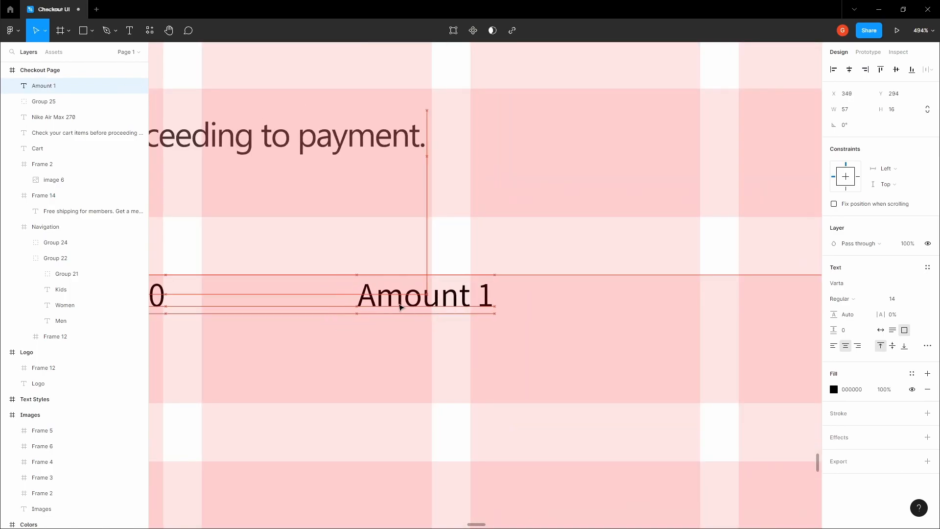
click(412, 334)
Find the minus and plus icons in the Icons frame and copy both.
scroll(413, 334, down, 12)
key(h)
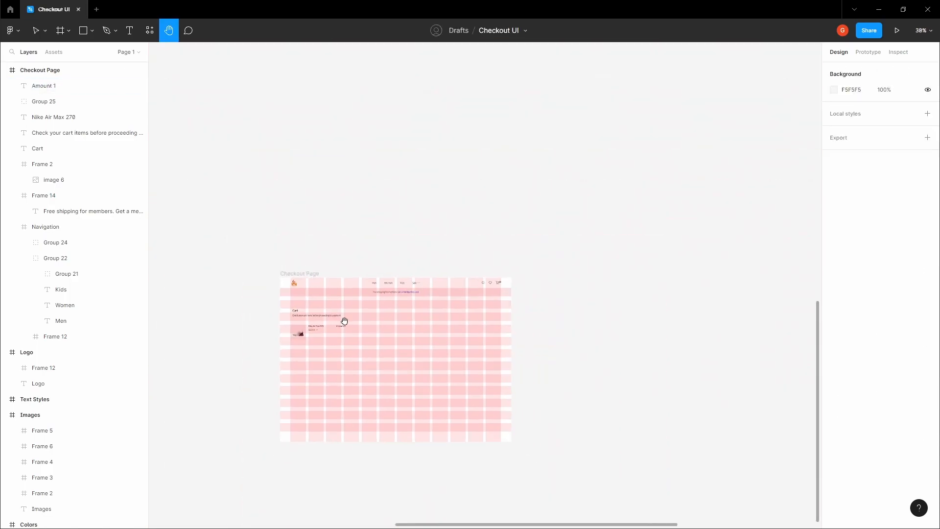
scroll(419, 303, down, 3)
scroll(447, 250, up, 12)
key(v)
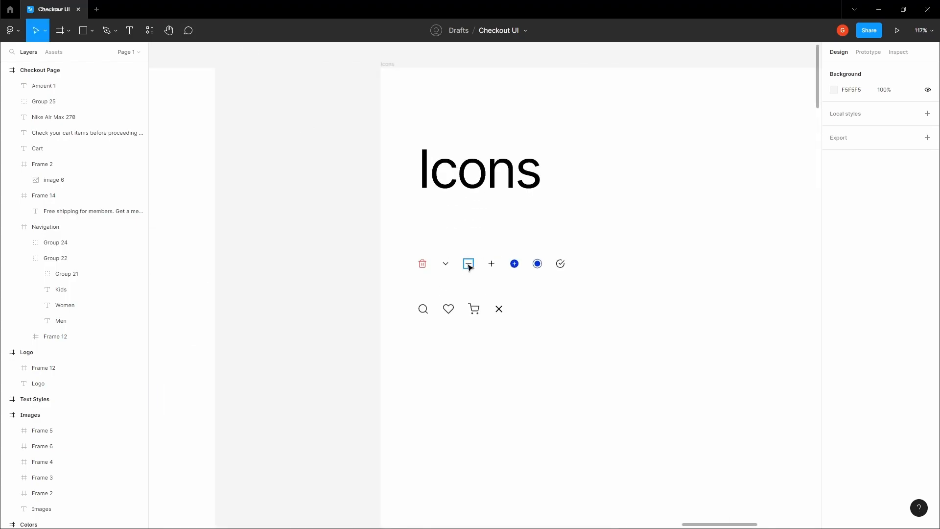
click(468, 263)
scroll(486, 266, up, 3)
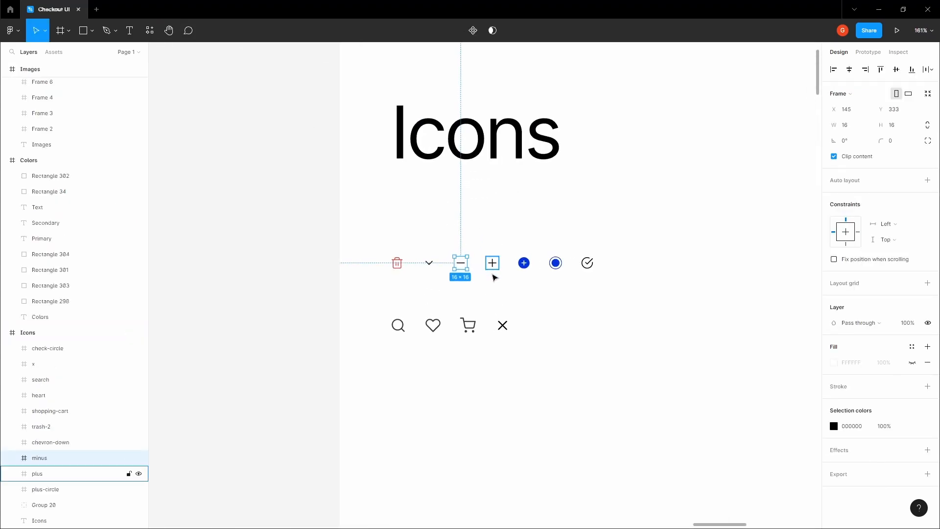
shift+click(492, 264)
Paste the minus and plus icons into the Checkout Page and bring the plus icon near the "Amount 1" label.
click(319, 287)
key(h)
scroll(294, 277, down, 12)
drag(299, 375, 718, 44)
key(v)
scroll(406, 321, up, 6)
click(421, 343)
scroll(430, 369, up, 2)
scroll(430, 369, down, 5)
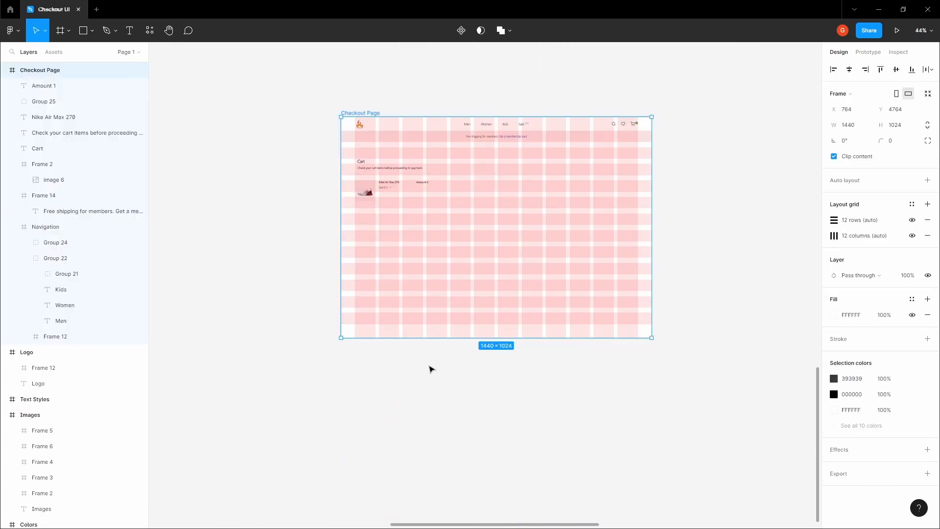
scroll(441, 179, up, 5)
key(ctrl+v)
scroll(331, 191, up, 6)
drag(282, 242, 469, 246)
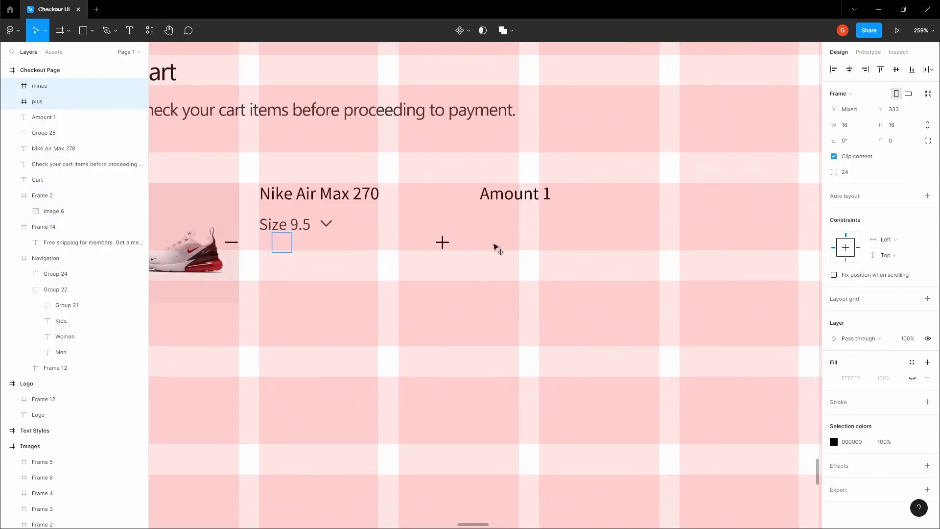
Place the minus icon just left and the plus icon just right of "Amount 1", all at Y 294.
drag(549, 217, 543, 216)
drag(260, 240, 379, 223)
click(457, 192)
scroll(507, 220, up, 3)
key(h)
key(v)
drag(554, 267, 566, 225)
click(421, 249)
click(384, 223)
Distribute the minus icon, "Amount 1" and plus icon horizontally with 8 px spacing and group them.
key(space)
drag(386, 250, 553, 195)
scroll(352, 262, down, 1)
click(377, 240)
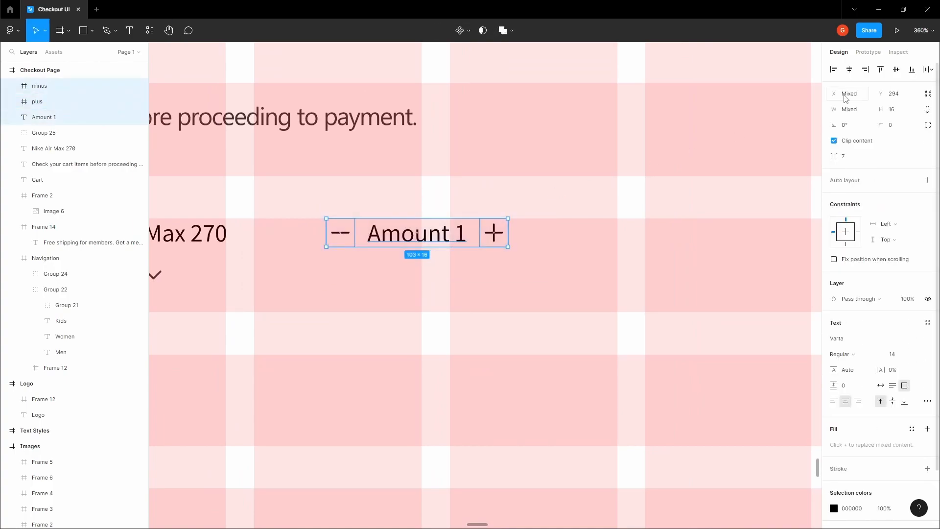
click(928, 70)
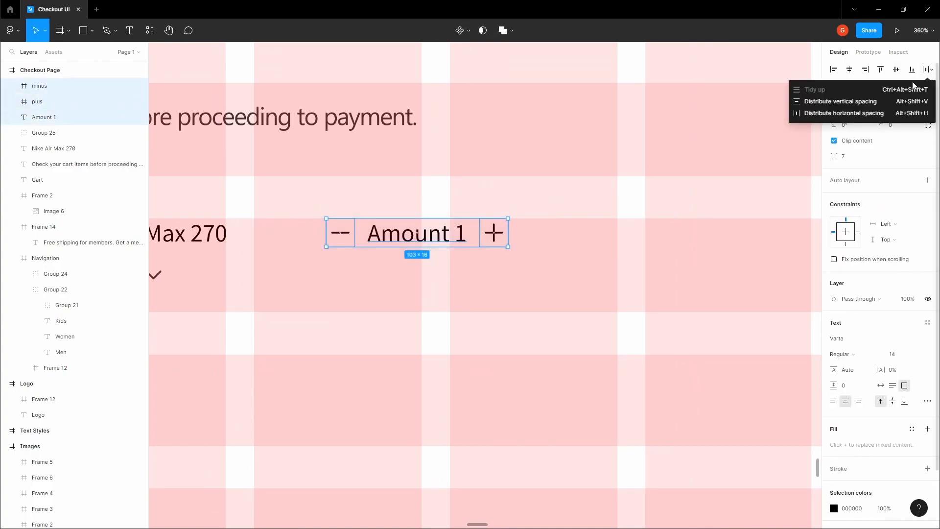
click(854, 112)
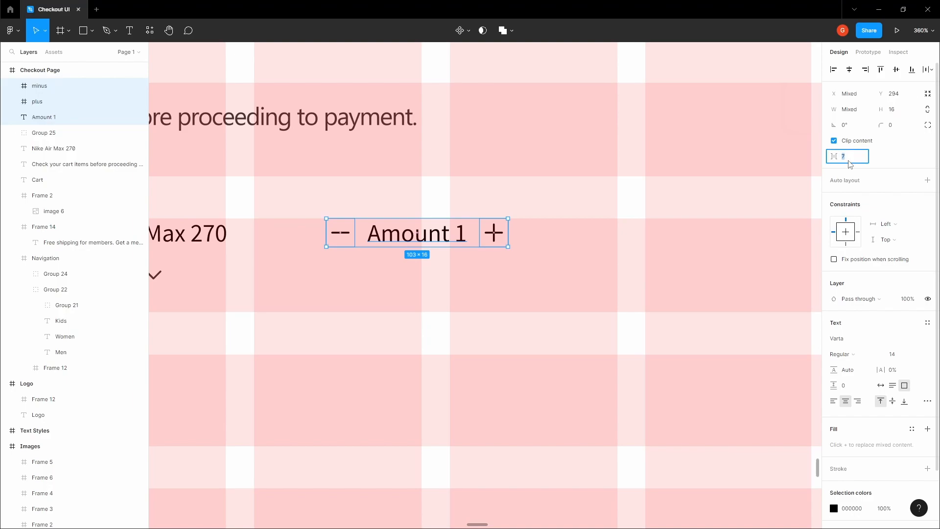
key(Return)
drag(325, 274, 519, 209)
key(ctrl+g)
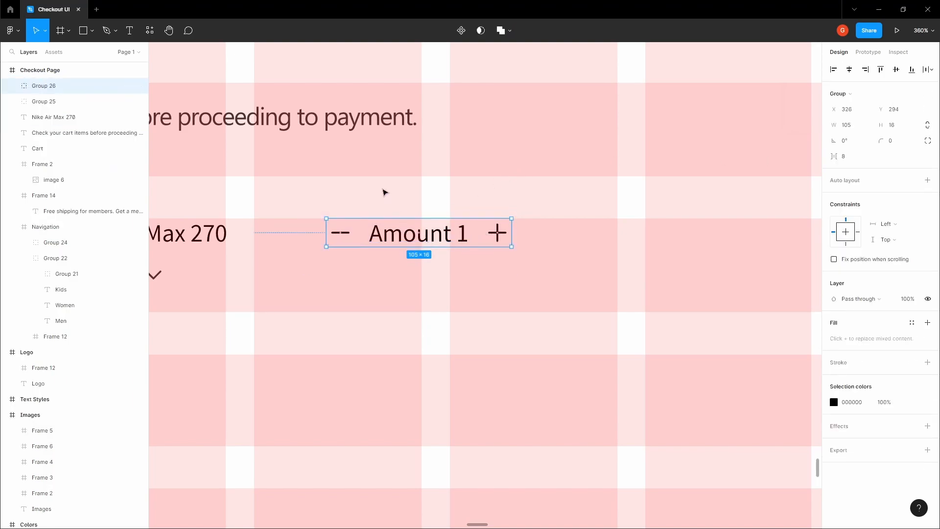
Move the amount group right to X 385, against the right edge of the fourth grid column, and check the row.
scroll(384, 191, down, 3)
drag(414, 225, 466, 224)
scroll(500, 220, up, 4)
key(Right)
key(Right)
key(Right)
key(Right)
key(Right)
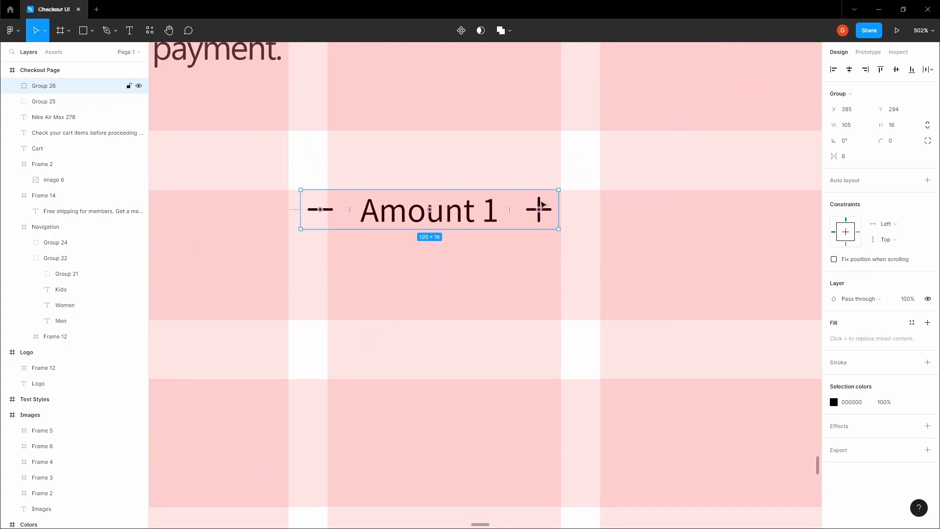
scroll(544, 203, up, 3)
key(Escape)
key(h)
scroll(584, 201, down, 8)
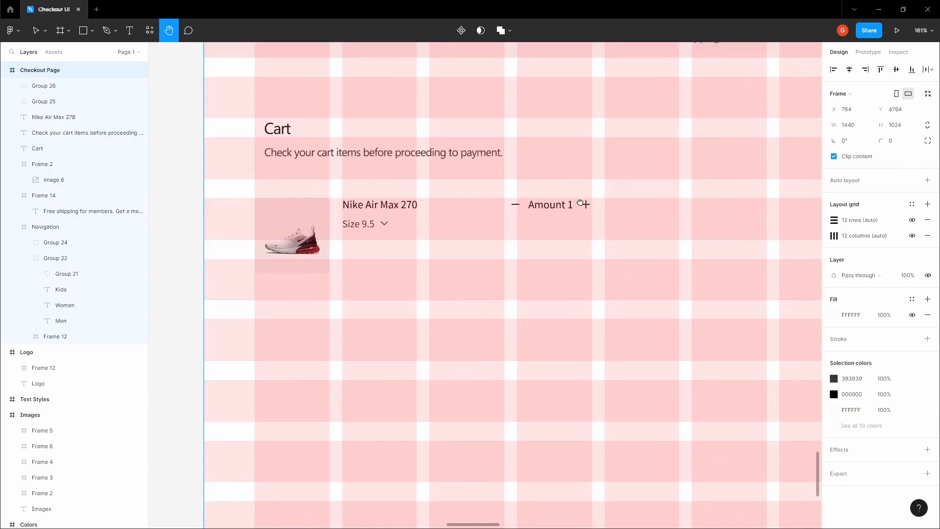
Add the price text "$160.00" on the cart item's row, at about X 715, Y 294.
scroll(584, 201, down, 5)
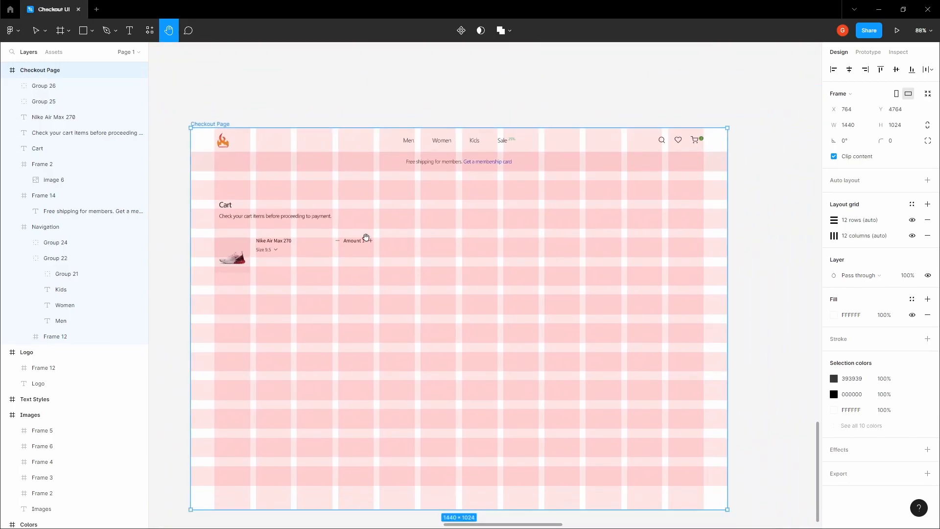
key(v)
click(420, 242)
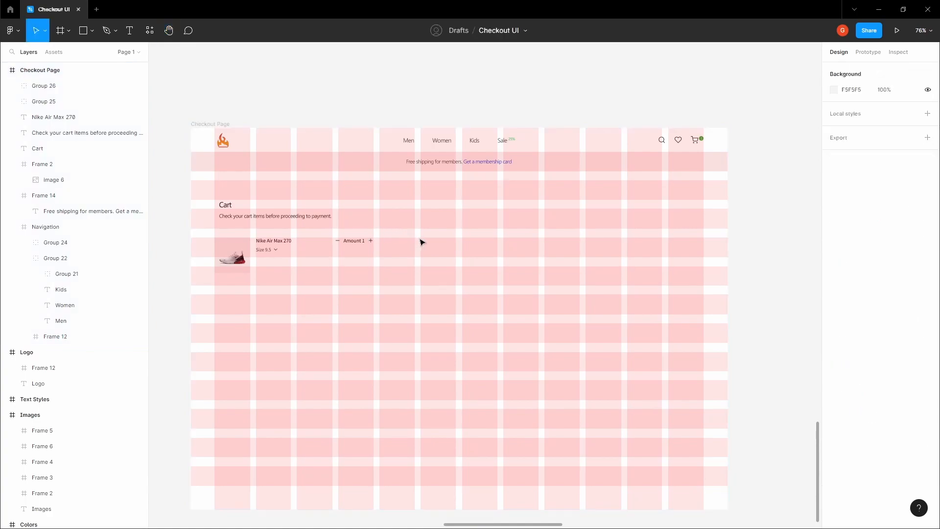
scroll(436, 245, up, 4)
key(t)
click(486, 232)
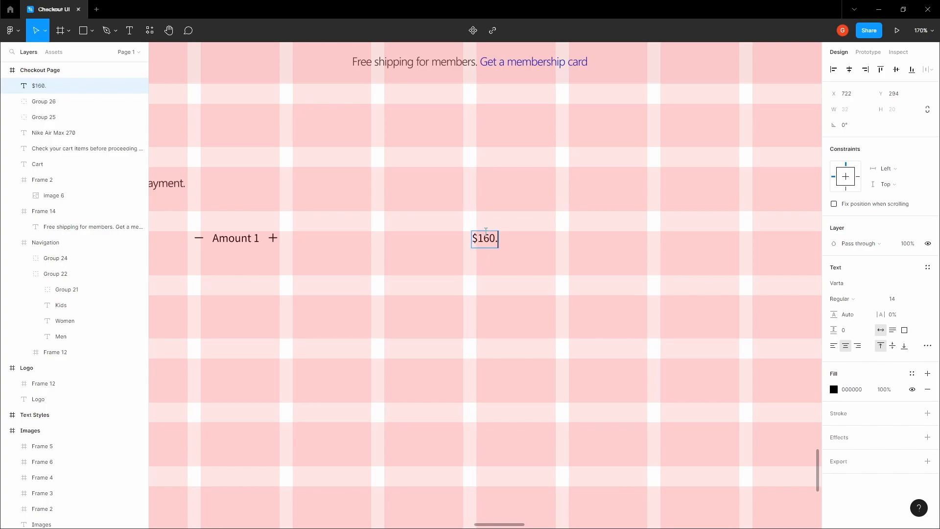
key(Escape)
scroll(572, 235, down, 4)
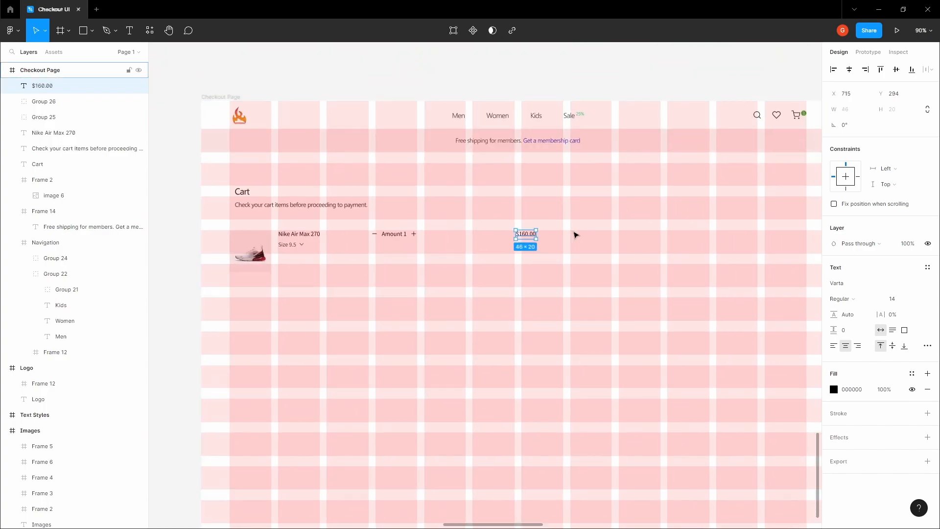
Move the "$160.00" price to X 777, flush with the right edge of the seventh grid column.
scroll(572, 235, up, 4)
drag(480, 239, 542, 238)
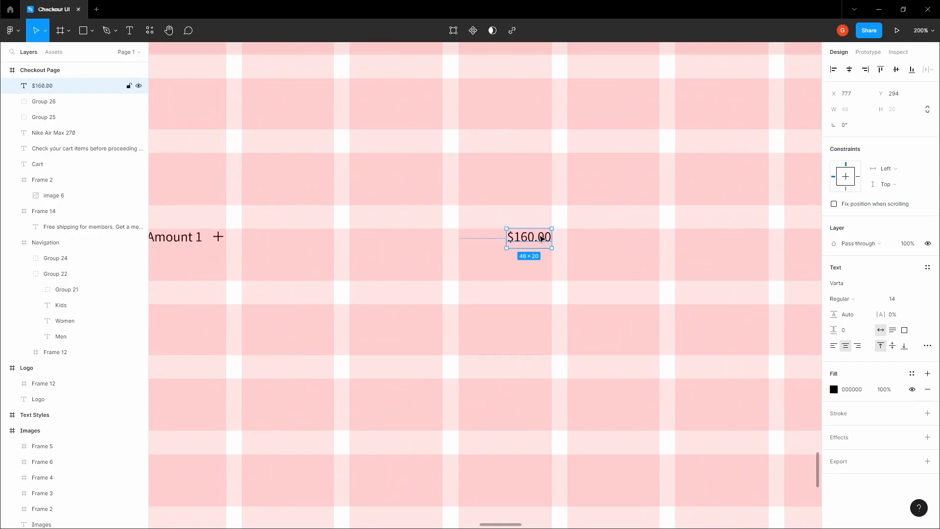
scroll(539, 240, up, 4)
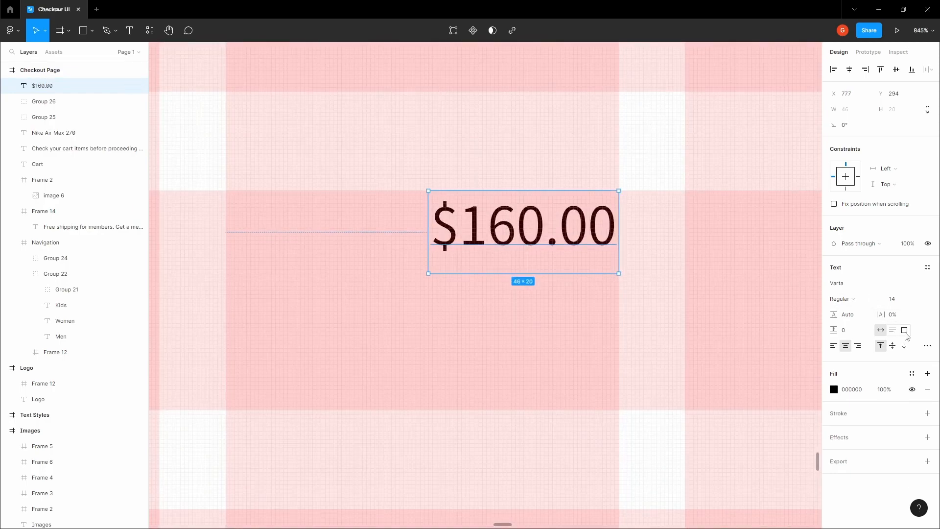
Give the "$160.00" text a fixed-size box 16 px high and right-align its text.
click(904, 331)
scroll(480, 274, up, 4)
drag(442, 302, 445, 270)
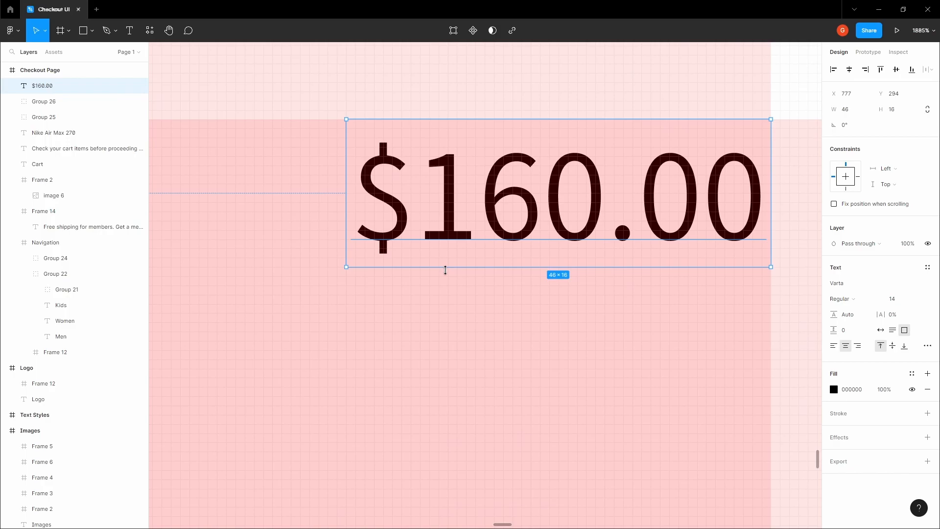
click(860, 346)
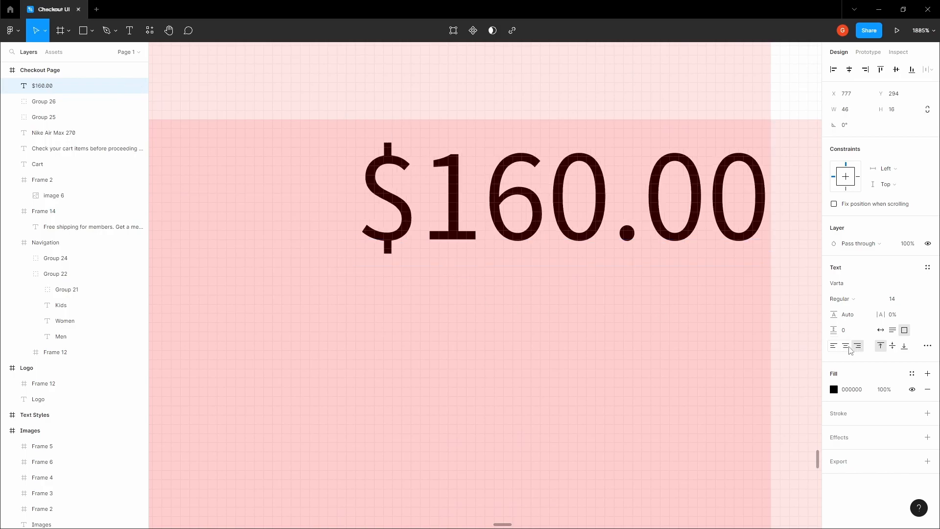
drag(345, 227, 346, 226)
scroll(474, 240, down, 3)
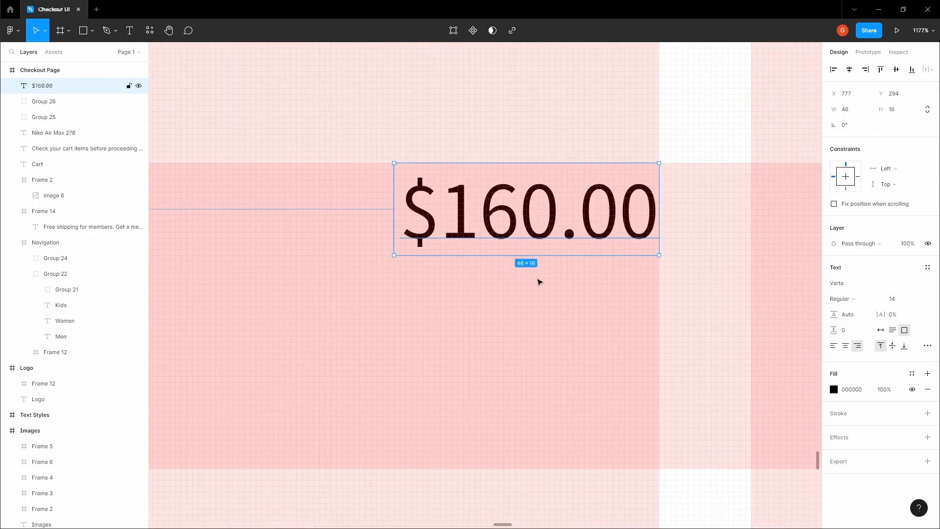
scroll(538, 282, down, 10)
Hide the layout grids and review the cart item row.
click(442, 245)
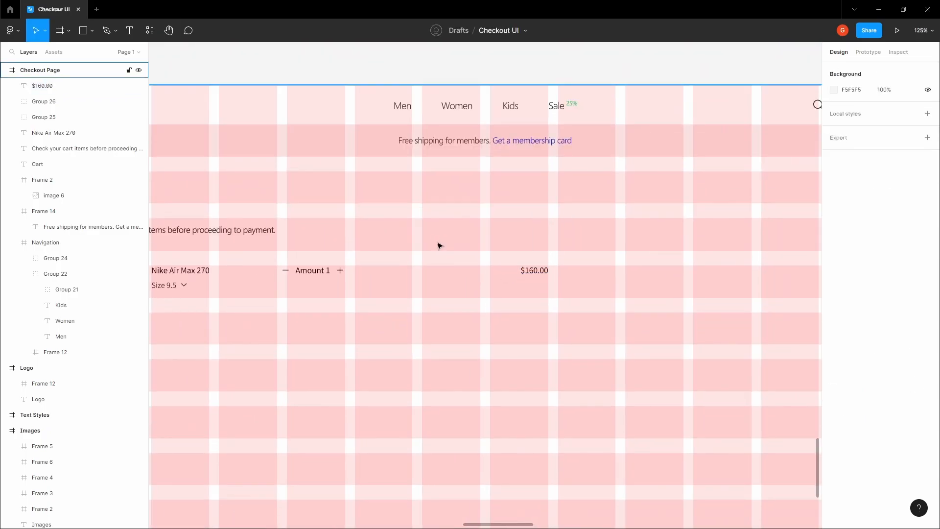
key(shift+g)
key(space)
drag(408, 242, 474, 235)
click(273, 262)
click(538, 233)
key(space)
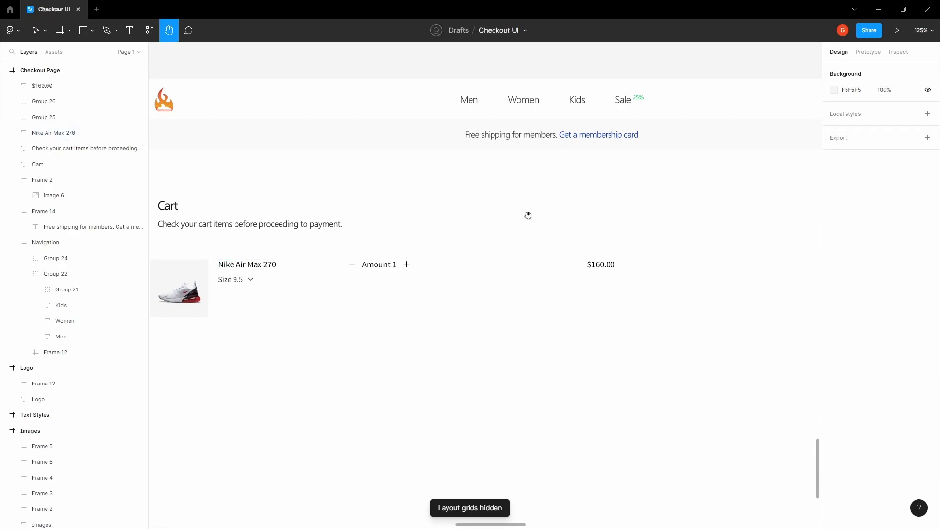
Get the dark colour value from the first Text swatch in the Colors frame.
scroll(529, 216, down, 10)
scroll(552, 221, up, 5)
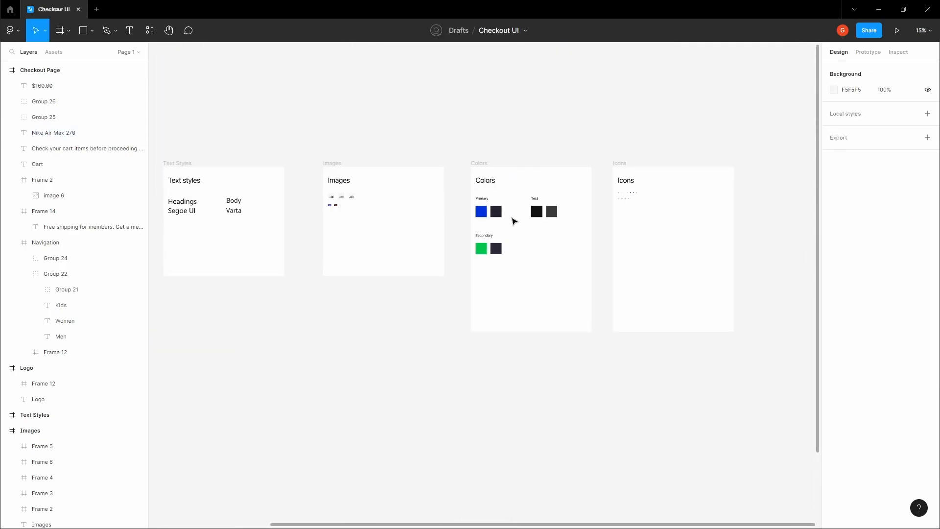
scroll(530, 207, up, 3)
click(541, 210)
click(363, 392)
Set the fill of "Nike Air Max 270", "Amount 1" and "$160.00" to 131313.
key(space)
drag(363, 392, 457, 260)
scroll(457, 260, down, 3)
scroll(396, 367, up, 9)
click(348, 316)
shift+click(447, 314)
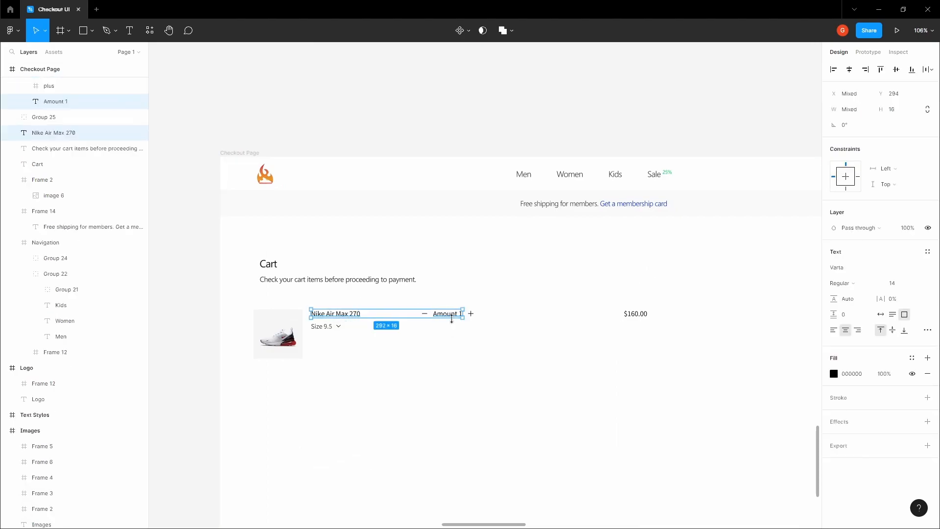
shift+click(637, 314)
scroll(600, 342, up, 3)
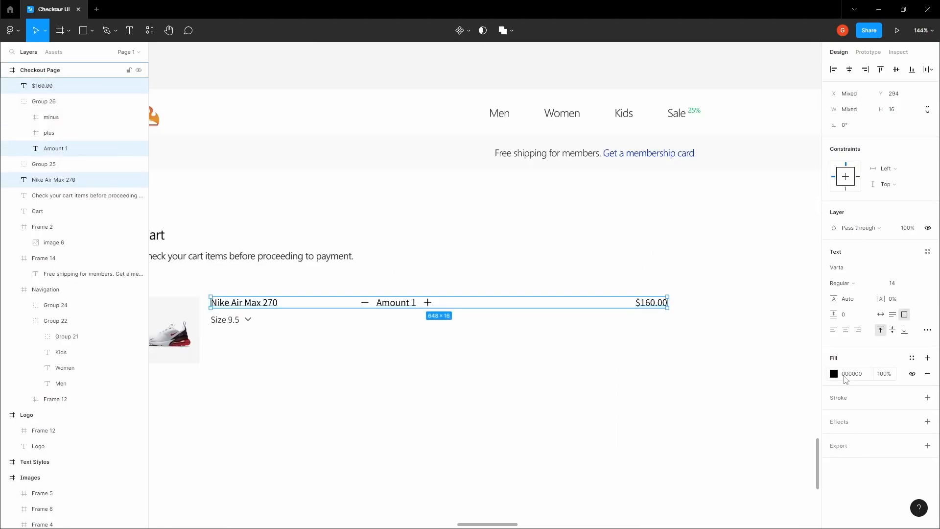
click(855, 377)
text(191919)
click(568, 369)
Copy the red trash icon from the Icons frame.
key(space)
drag(471, 350, 474, 304)
scroll(422, 284, down, 3)
drag(421, 284, 477, 270)
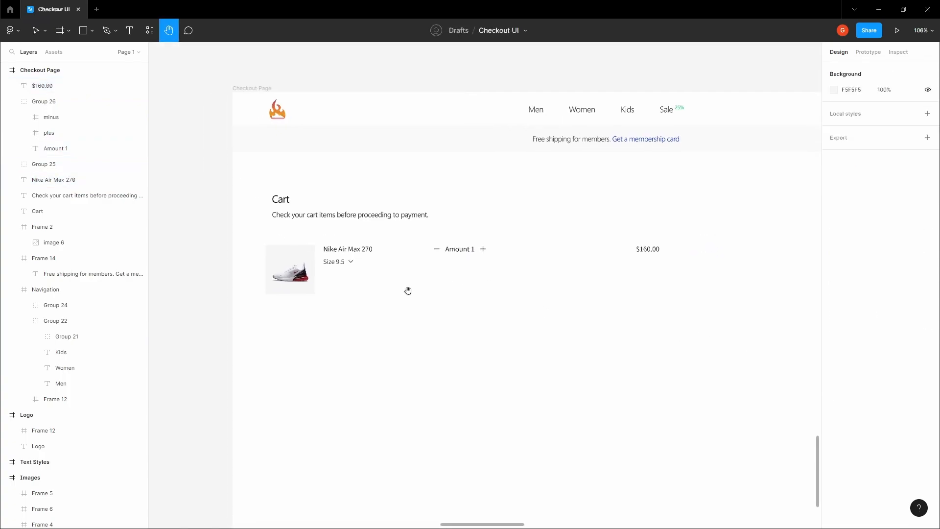
drag(408, 290, 403, 310)
scroll(551, 244, down, 10)
drag(694, 87, 434, 388)
scroll(465, 235, up, 12)
key(v)
click(433, 227)
scroll(427, 218, up, 2)
right_click(427, 219)
click(433, 227)
click(382, 244)
Paste the trash icon into the Checkout Page and place it below the size selector at X 175, Y 373.
key(h)
scroll(327, 271, down, 1)
scroll(328, 271, down, 5)
drag(274, 411, 393, 328)
scroll(393, 329, down, 5)
drag(325, 430, 518, 195)
drag(304, 494, 483, 289)
scroll(411, 351, down, 2)
scroll(388, 369, up, 2)
key(v)
scroll(335, 378, up, 3)
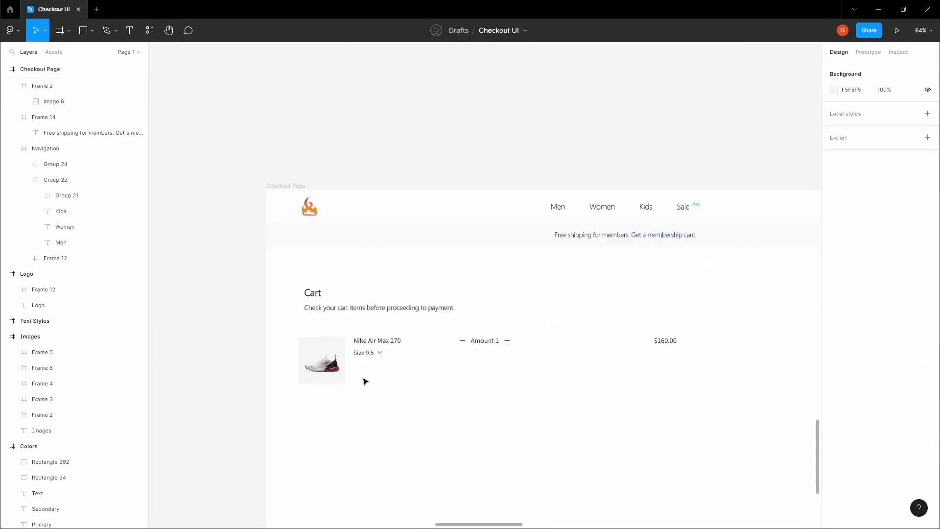
scroll(365, 380, up, 7)
key(ctrl+v)
drag(684, 143, 345, 387)
key(Right)
key(Right)
Show the layout grids and check the trash icon's alignment with the sneaker image and second grid column.
key(ctrl+shift+4)
scroll(342, 358, up, 1)
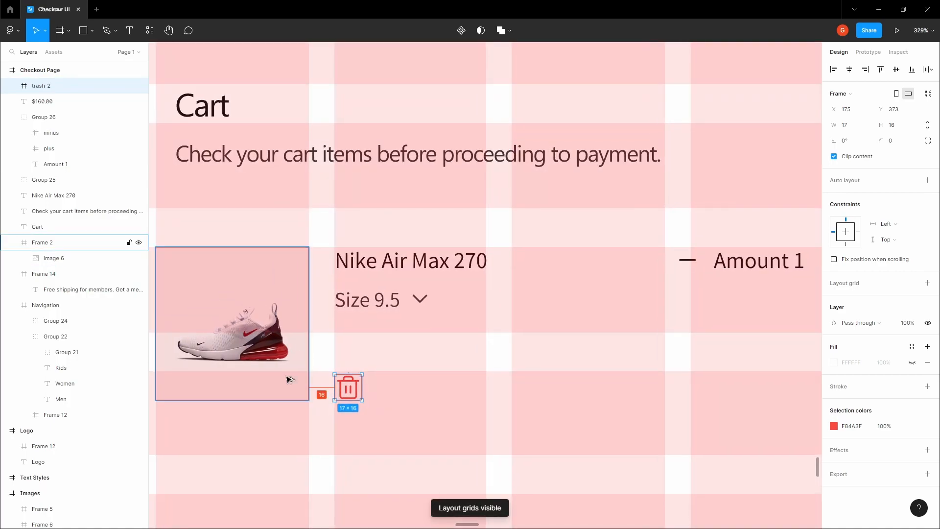
scroll(289, 379, up, 5)
shift+click(290, 378)
click(395, 379)
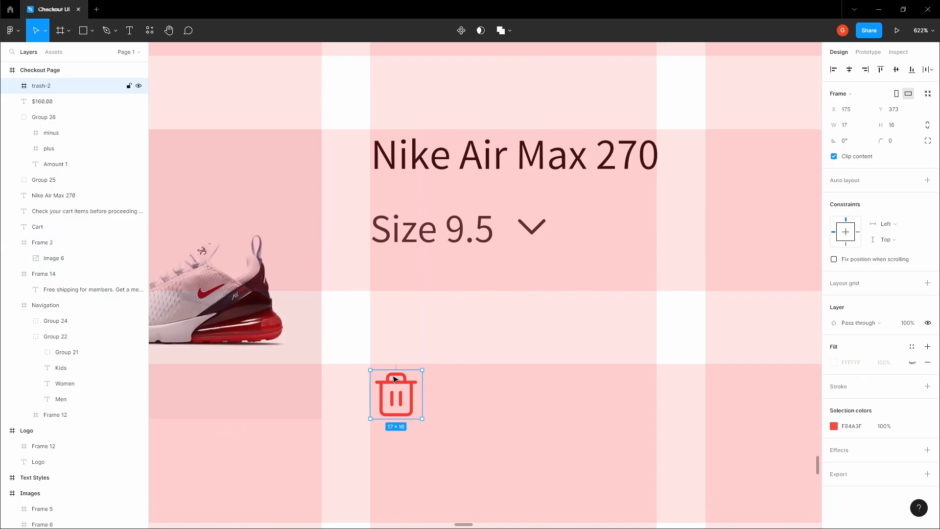
click(460, 371)
drag(460, 371, 388, 342)
scroll(385, 342, down, 6)
click(363, 351)
click(398, 350)
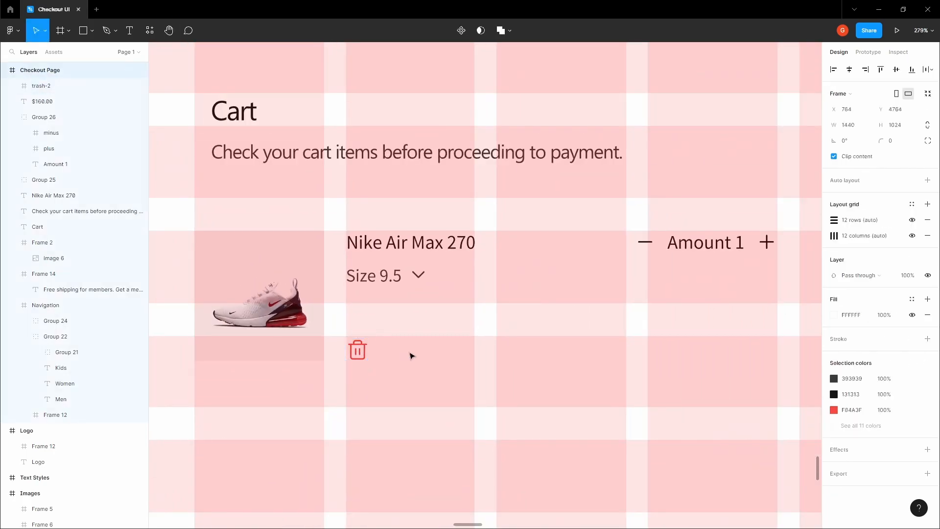
Add the text "Edit order" beside the trash icon at font size 13 with Auto line height.
scroll(410, 354, up, 3)
key(t)
click(424, 336)
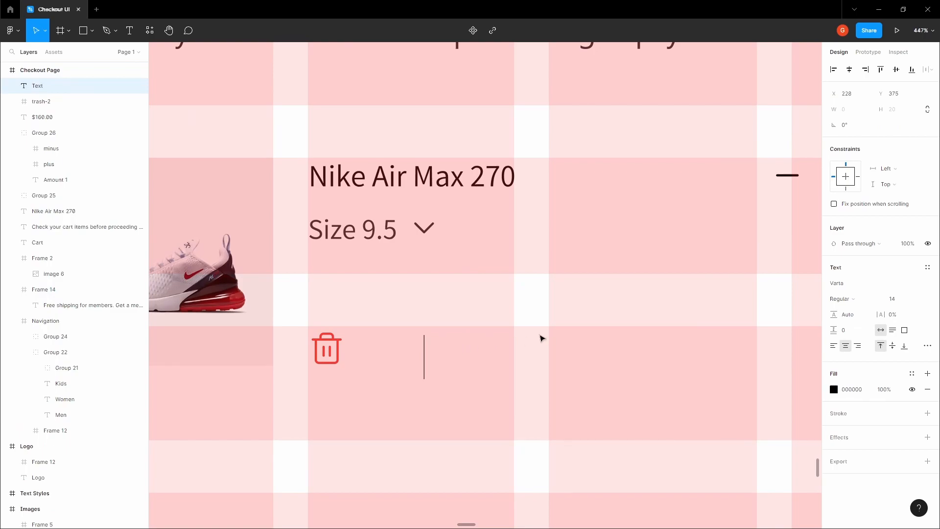
text(Edit order)
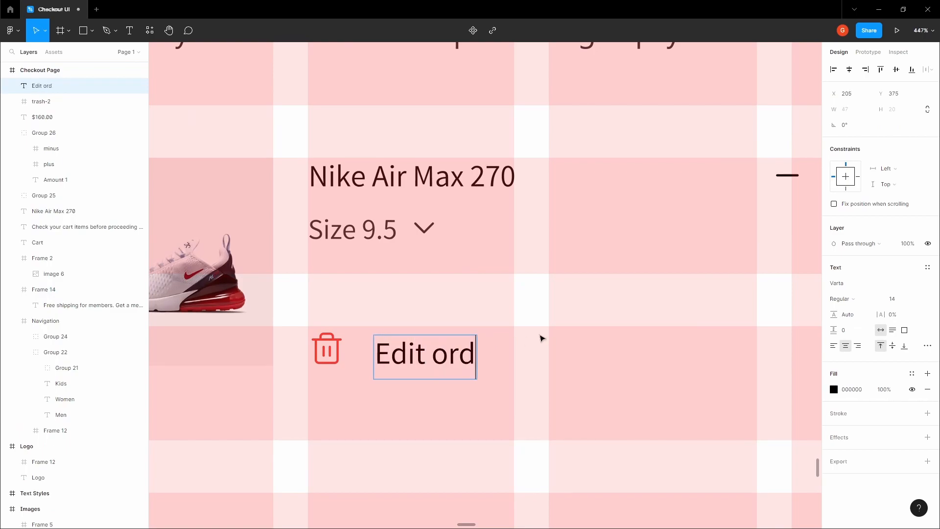
key(Escape)
text(13)
key(Tab)
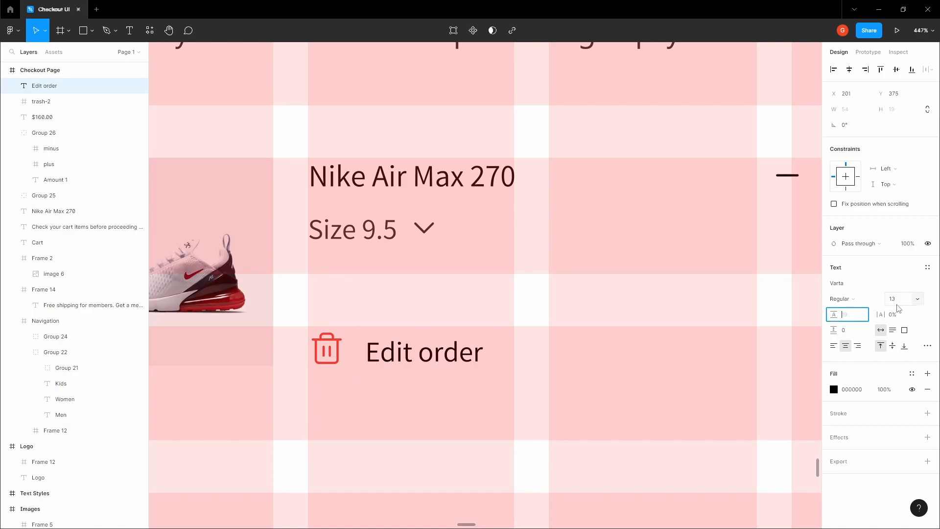
text(Auto)
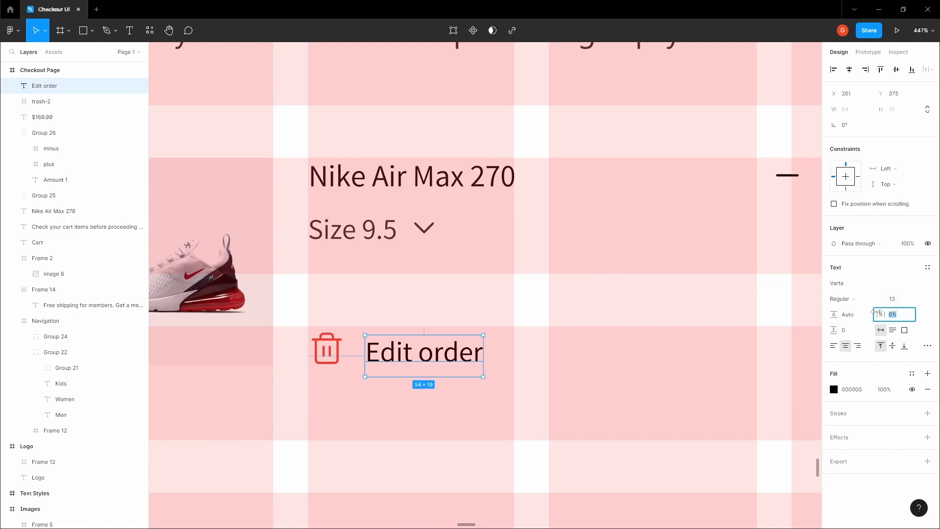
Give the "Edit order" text a fixed-size box and reduce its height to 15 px.
scroll(415, 392, up, 5)
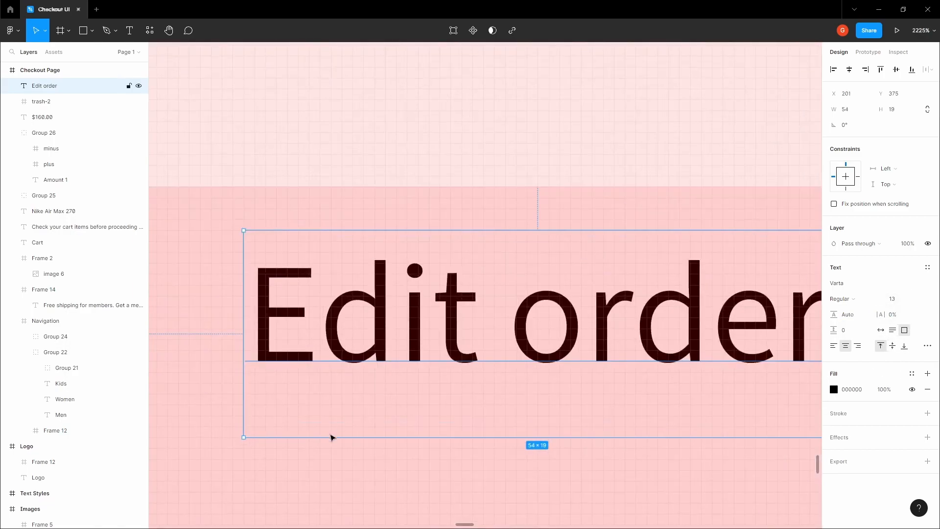
drag(325, 435, 332, 392)
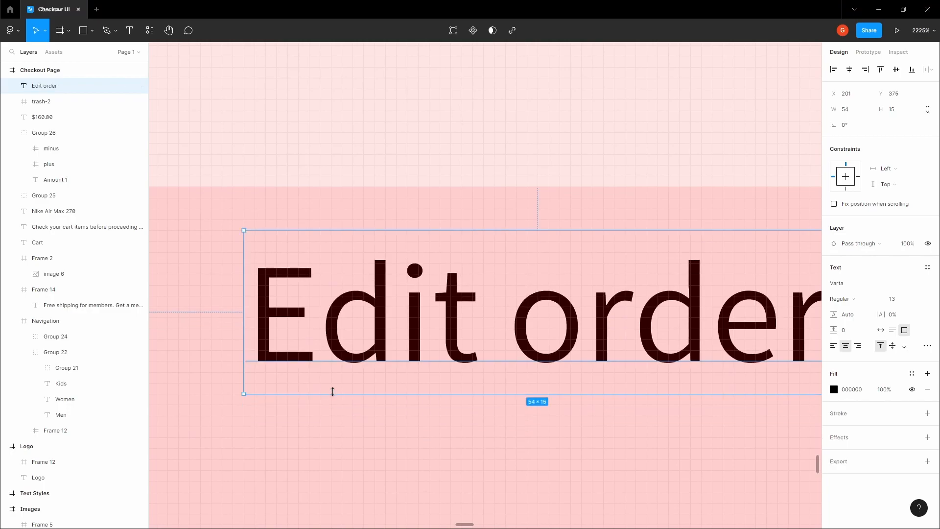
scroll(332, 389, down, 5)
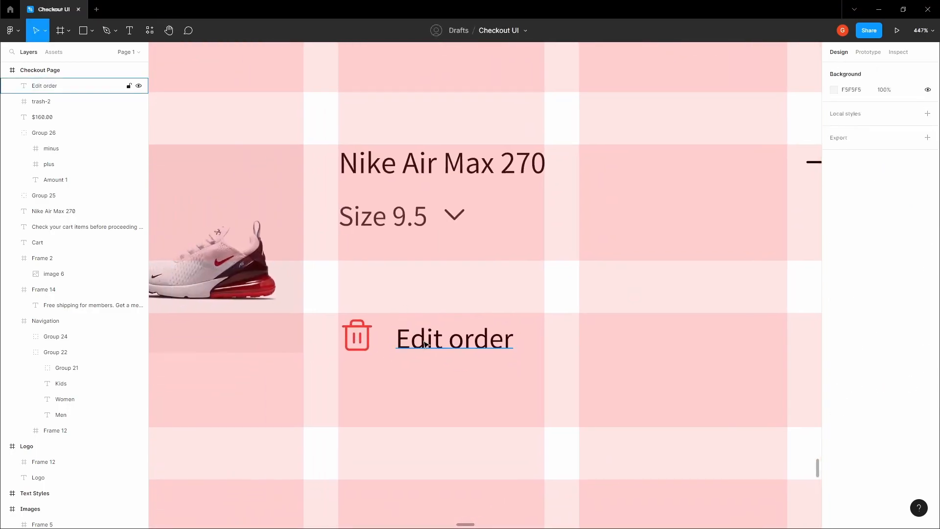
Centre "Edit order" vertically with the trash icon and shift it right to a gap of about 20 px.
drag(423, 341, 438, 341)
shift+click(356, 336)
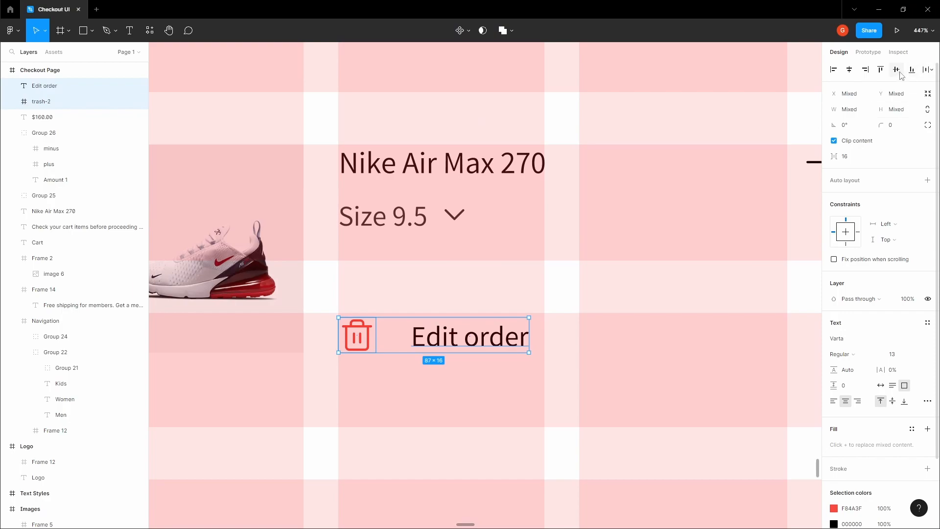
shift+click(372, 338)
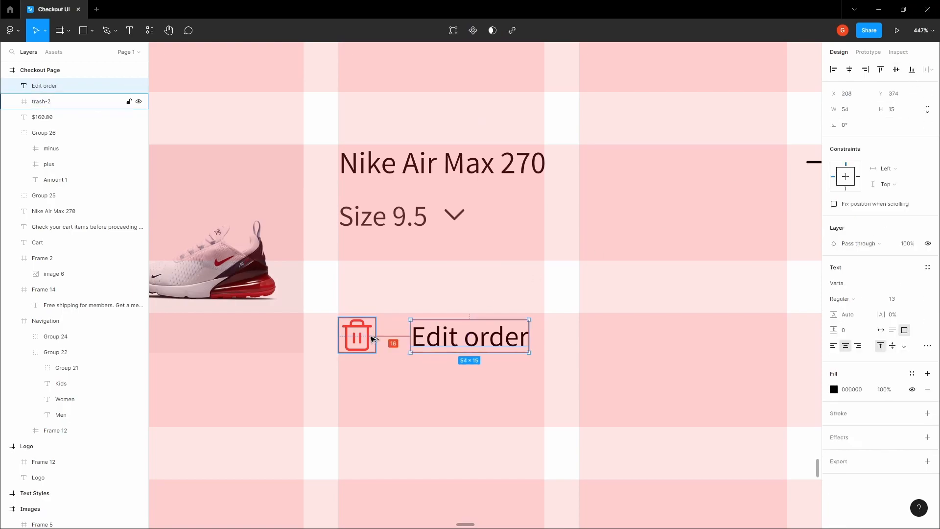
key(Right)
key(Right)
key(Right)
key(Right)
Hide the layout grids and review the cart item with its trash icon and "Edit order" text.
click(538, 283)
click(493, 338)
click(869, 298)
click(868, 288)
click(584, 269)
key(space)
drag(580, 266, 405, 316)
scroll(471, 267, down, 5)
key(shift+g)
key(space)
scroll(476, 269, down, 3)
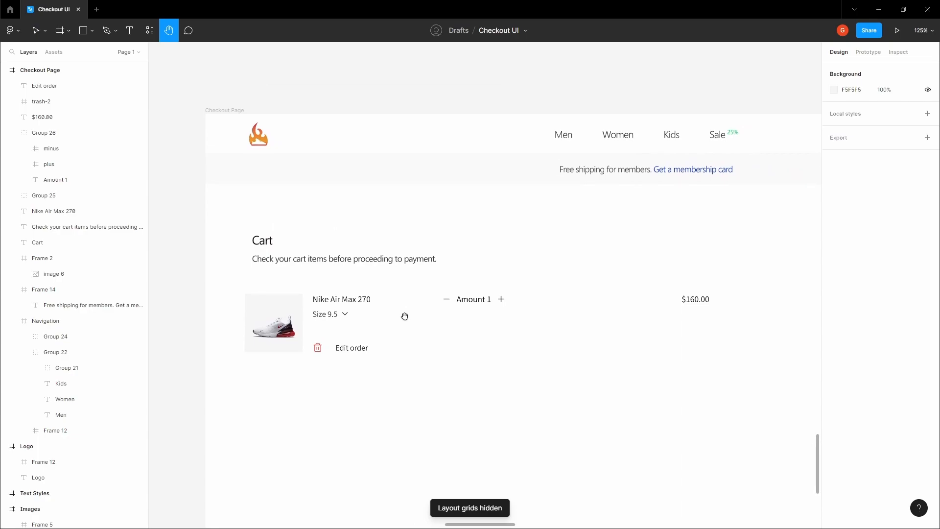
scroll(406, 313, down, 5)
scroll(390, 371, up, 10)
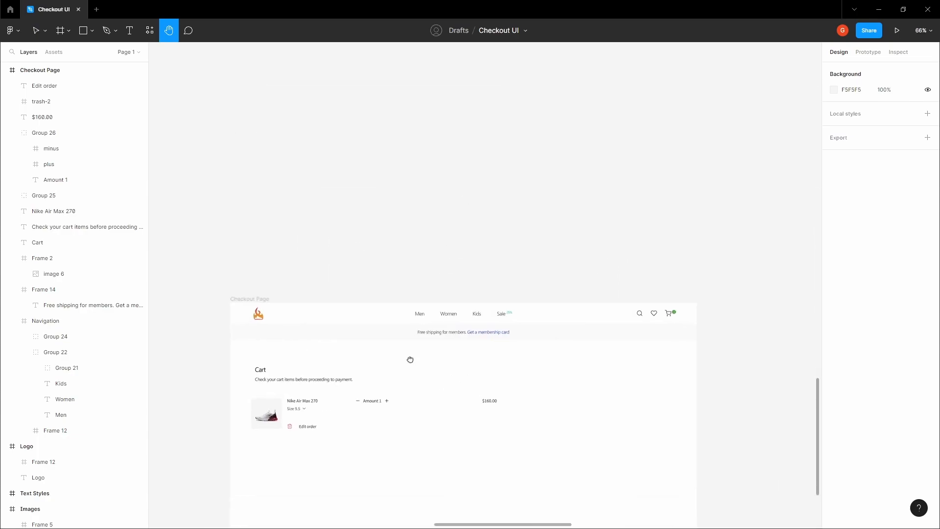
Copy the blue colour value used by the "Get a membership card" link.
key(v)
double_click(521, 291)
click(848, 442)
key(ctrl+c)
Apply the copied blue as the fill of the "Edit order" text.
click(369, 413)
scroll(296, 434, up, 2)
drag(297, 433, 355, 362)
click(329, 342)
key(ctrl+v)
click(518, 365)
key(space)
scroll(501, 358, down, 1)
drag(500, 359, 404, 328)
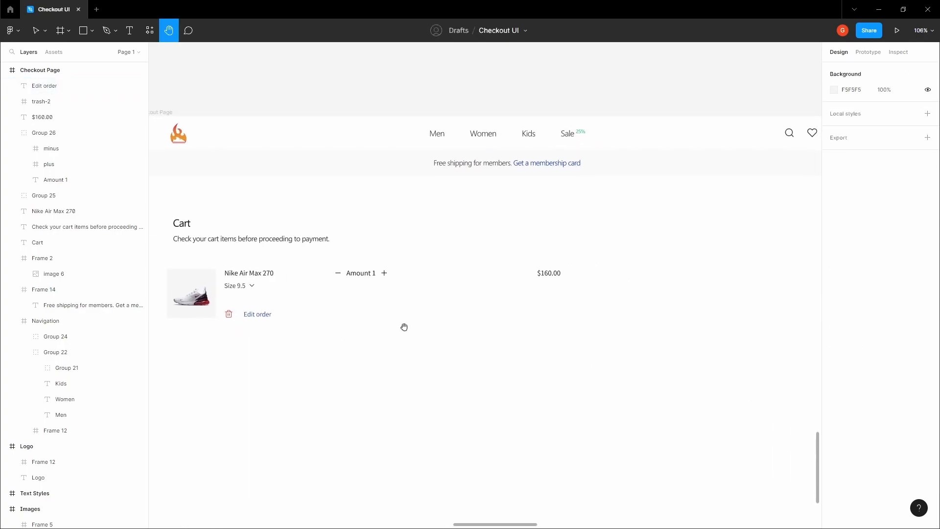
drag(412, 329, 475, 295)
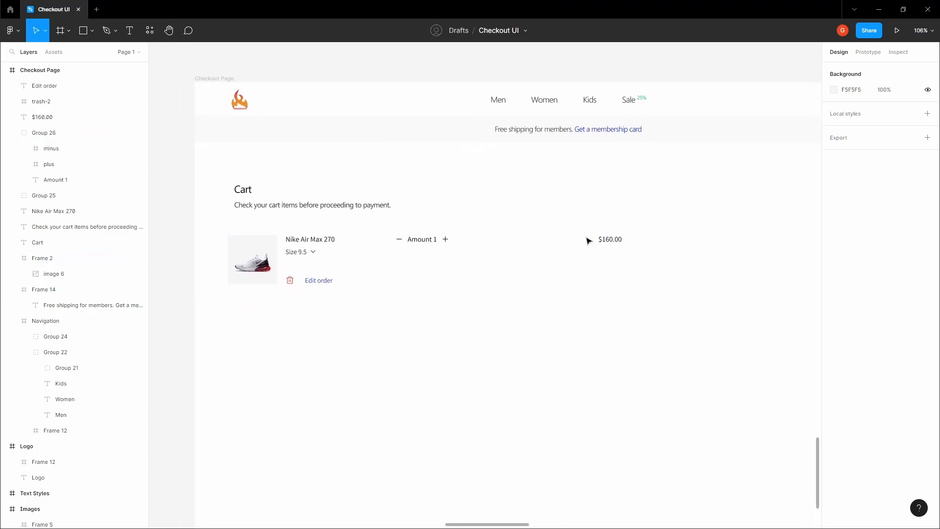
drag(279, 298, 650, 232)
click(613, 278)
key(ctrl+z)
drag(220, 317, 626, 224)
click(269, 319)
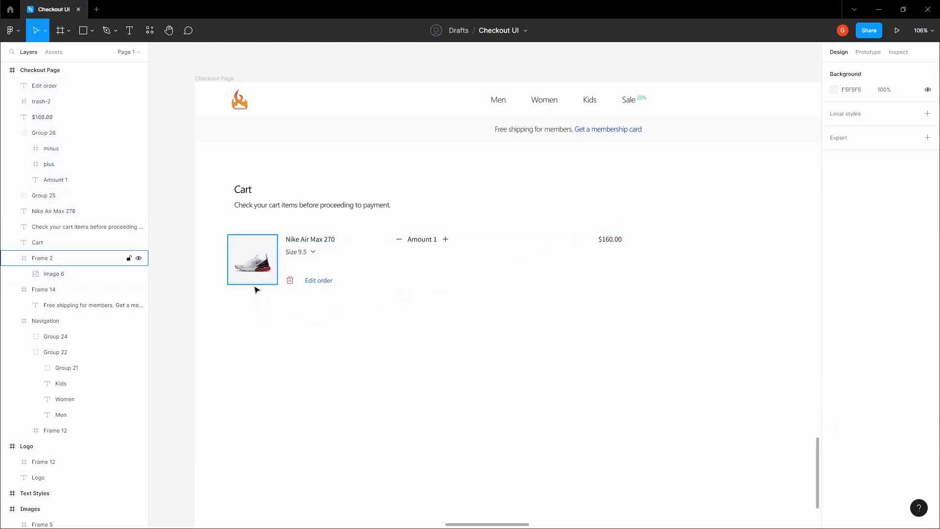
Show the layout grids and draw a horizontal line about 126 px long below the cart item, starting at X 64, Y 447.
key(ctrl+shift+4)
scroll(237, 319, up, 5)
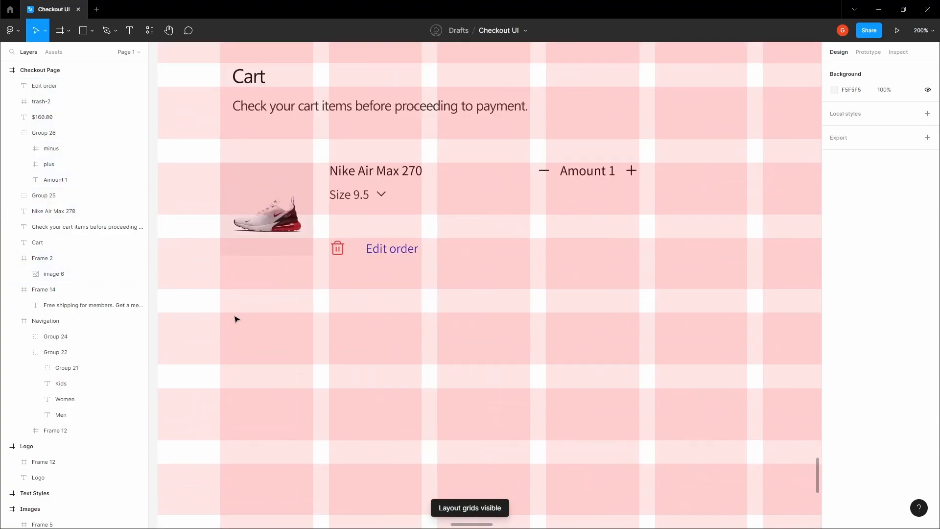
key(l)
scroll(220, 314, up, 5)
drag(211, 311, 485, 309)
scroll(293, 308, down, 10)
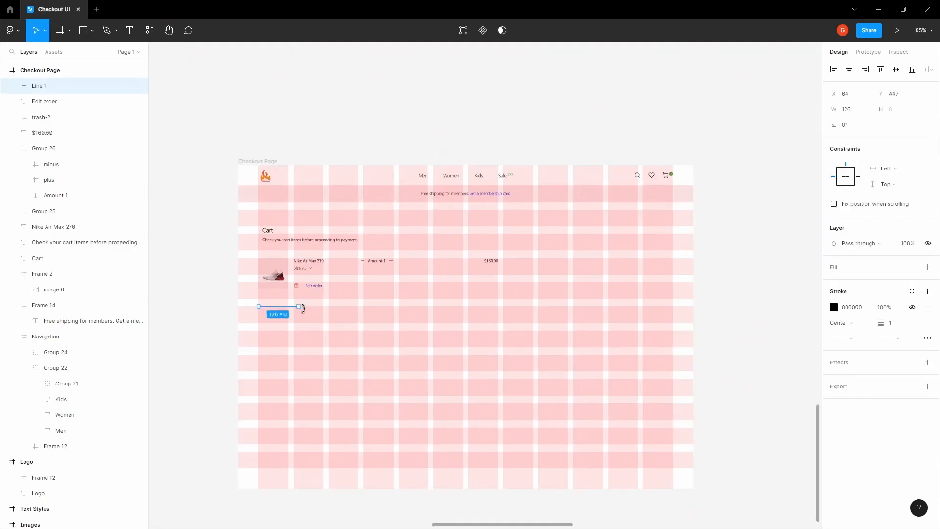
Extend the divider line to 759 px wide, ending at the price's edge, and move it up to Y 421.
drag(299, 307, 493, 316)
scroll(500, 307, up, 10)
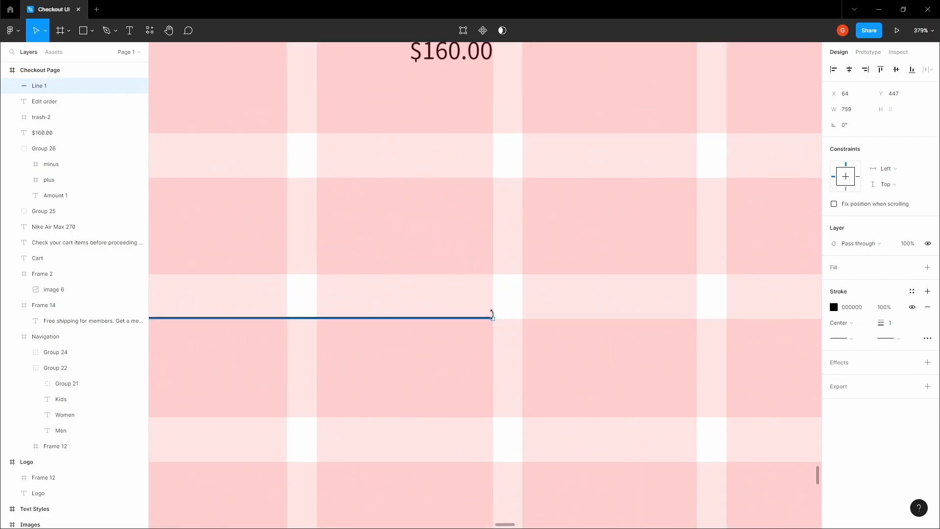
scroll(492, 316, down, 10)
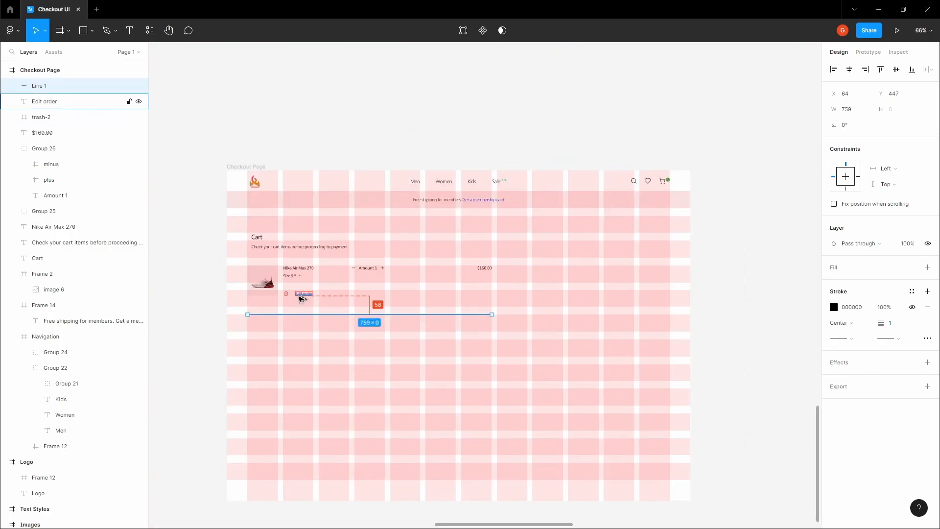
key(shift+Up)
key(shift+Up)
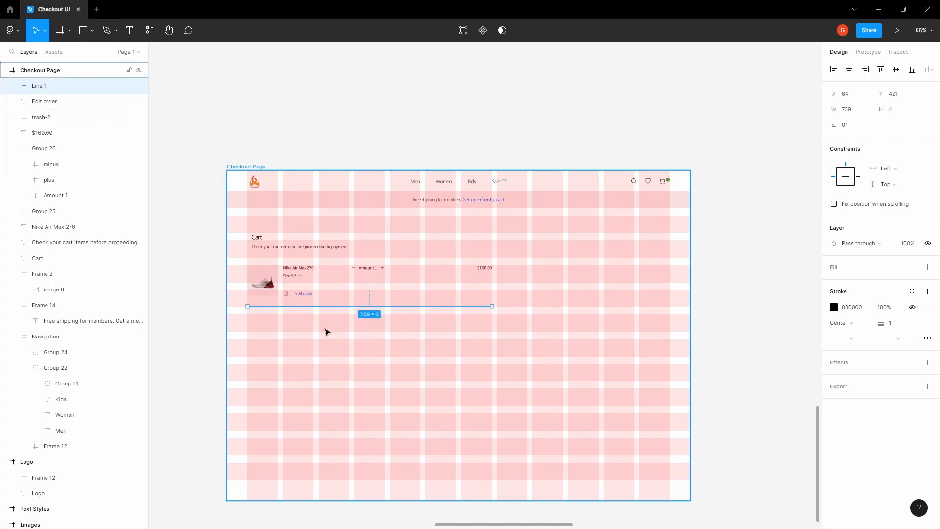
Hide the layout grids and give the divider line a 0.5 stroke in light grey DCDCDC.
key(ctrl+shift+4)
key(space)
click(319, 319)
key(space)
drag(319, 320, 353, 325)
scroll(354, 326, up, 1)
click(357, 332)
scroll(383, 349, up, 3)
scroll(387, 356, down, 1)
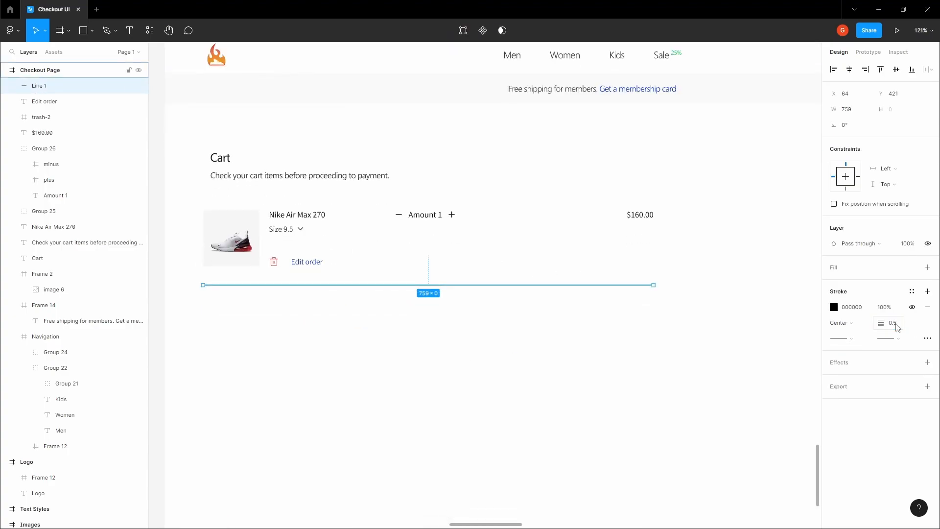
click(834, 307)
drag(750, 334, 715, 345)
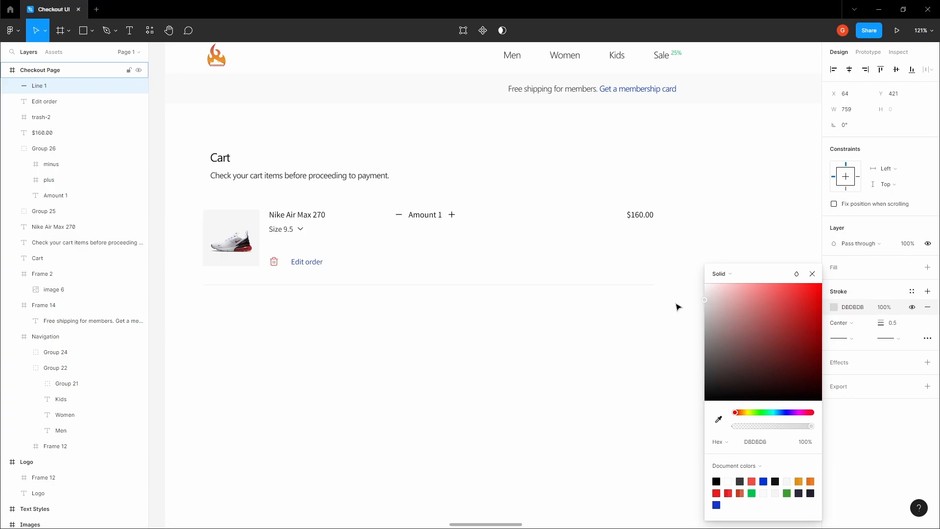
click(568, 306)
Select the whole first cart item together with its divider line and group them.
scroll(489, 302, down, 2)
mouse_move(558, 306)
mouse_down()
mouse_move(487, 297)
mouse_move(556, 300)
mouse_up()
scroll(501, 291, up, 2)
scroll(315, 279, down, 1)
drag(235, 317, 739, 205)
key(ctrl+g)
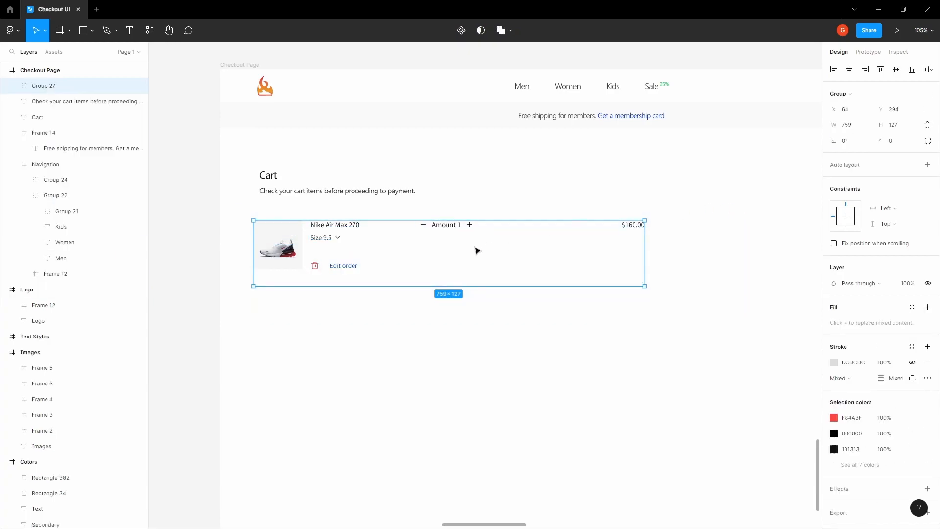
Duplicate the cart item group twice, placing the copies below the first item.
scroll(368, 259, down, 2)
drag(392, 260, 408, 383)
click(329, 300)
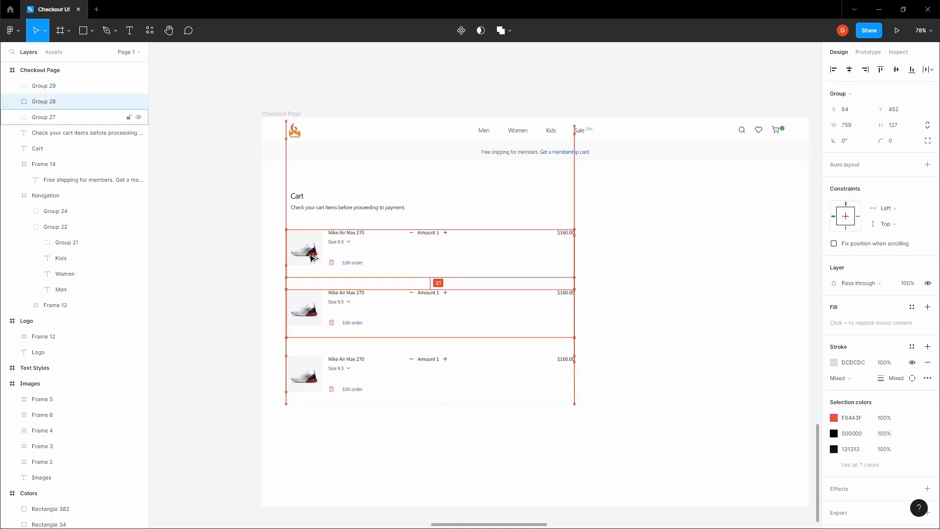
Nudge the third cart item upward so its gap to the second matches the gap above.
click(329, 384)
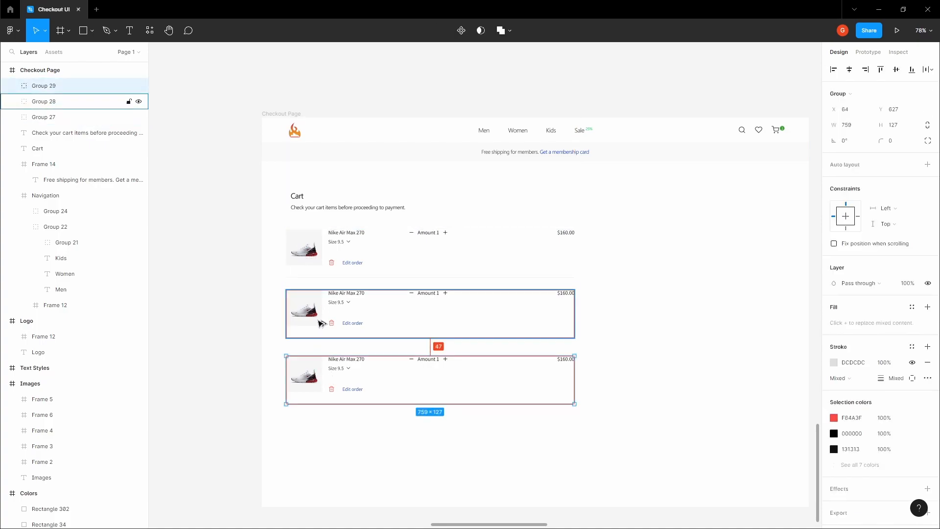
key(Up)
key(Up)
key(Up)
key(Up)
key(Up)
key(Up)
key(Up)
key(Up)
key(Up)
key(Up)
key(Up)
key(Up)
key(Up)
key(Up)
key(Up)
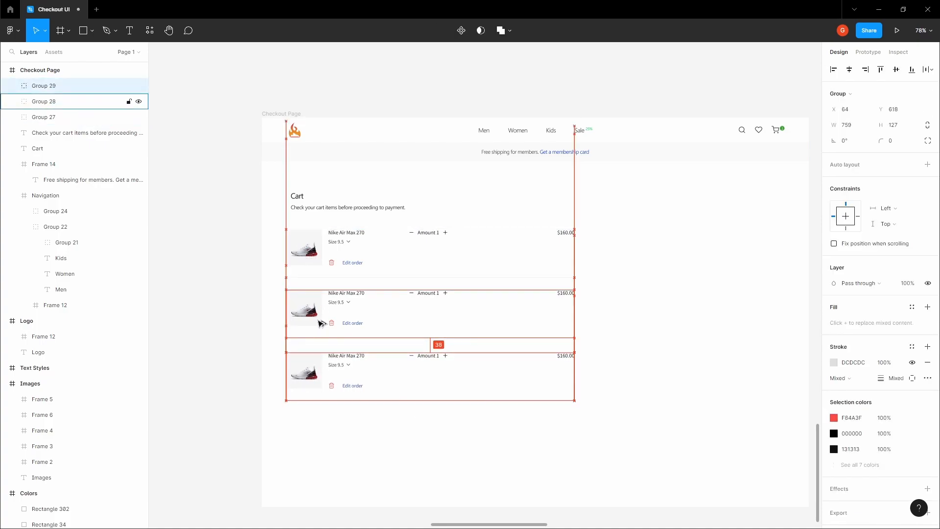
click(237, 309)
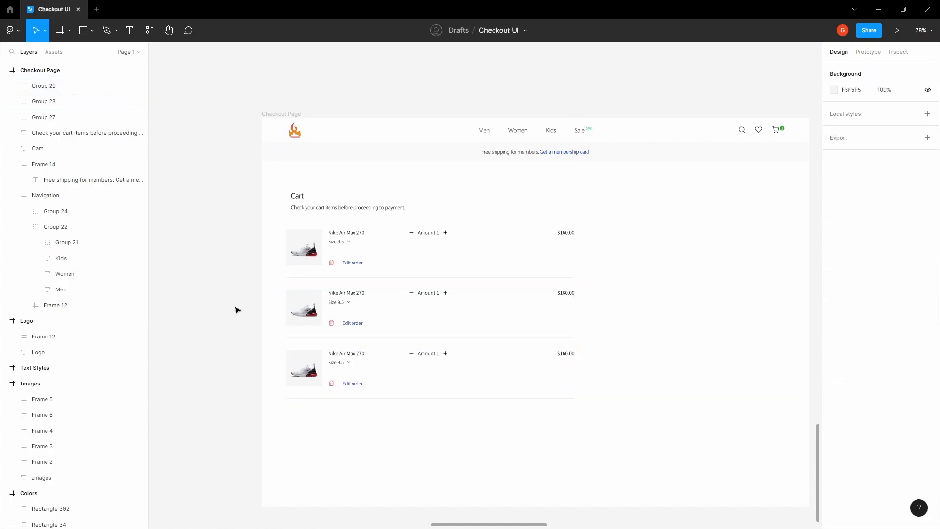
Check the gap between the first two cart items, then set the spacing of all three groups to 40.
drag(233, 307, 219, 301)
click(295, 302)
key(alt)
key(alt)
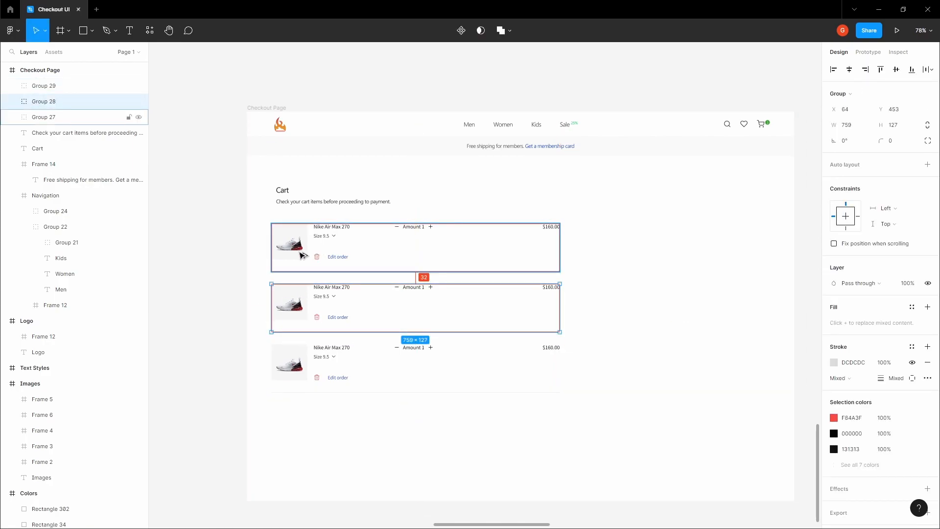
shift+click(414, 248)
shift+click(415, 362)
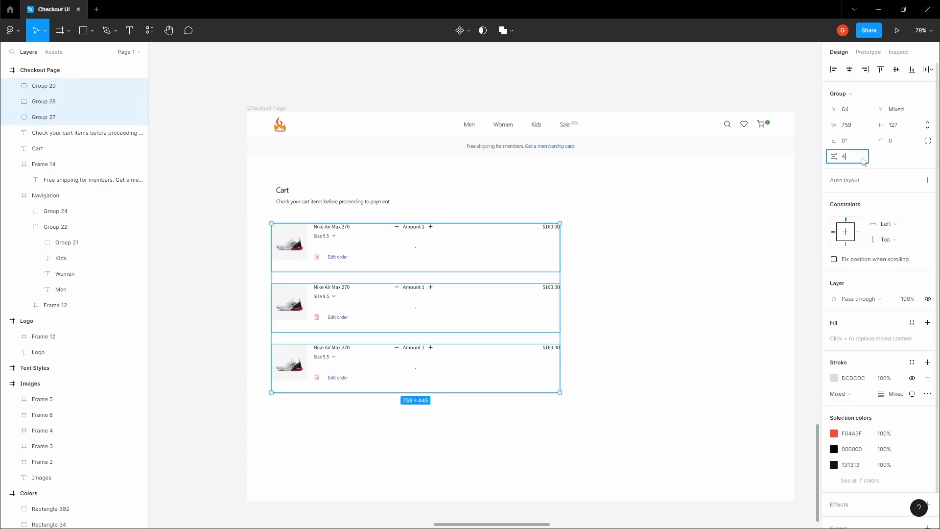
key(Tab)
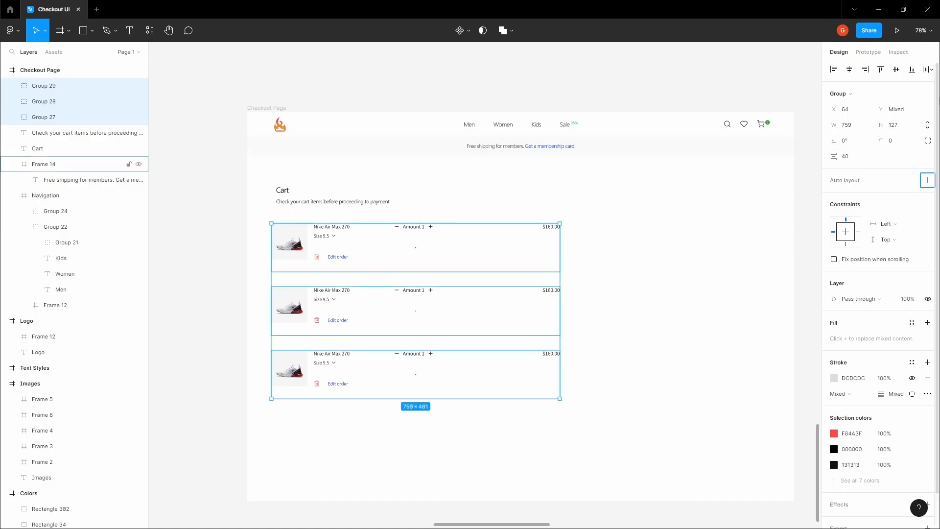
Distribute the vertical spacing of the three cart items evenly.
click(927, 70)
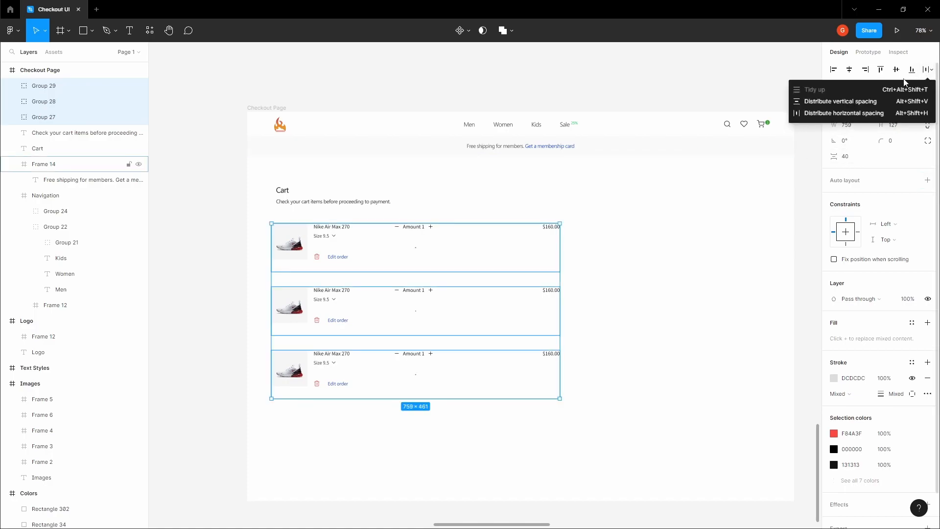
click(843, 101)
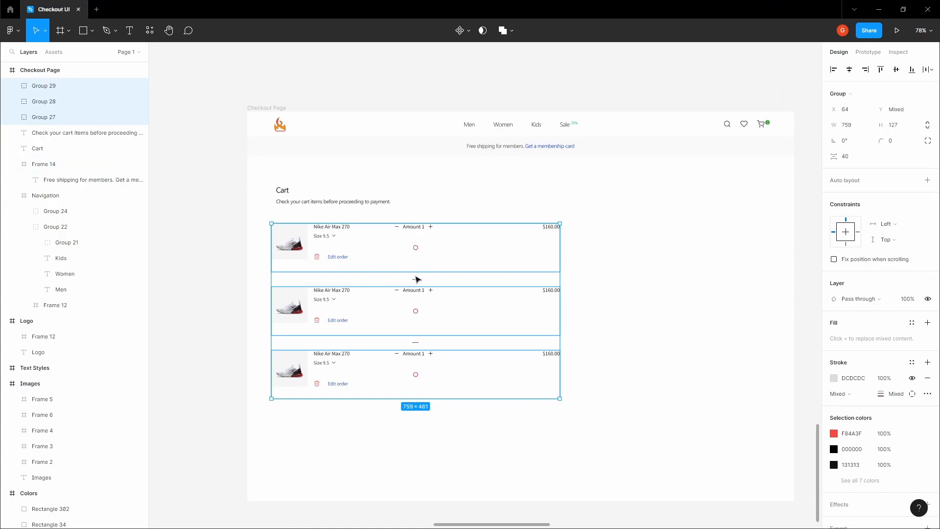
click(240, 304)
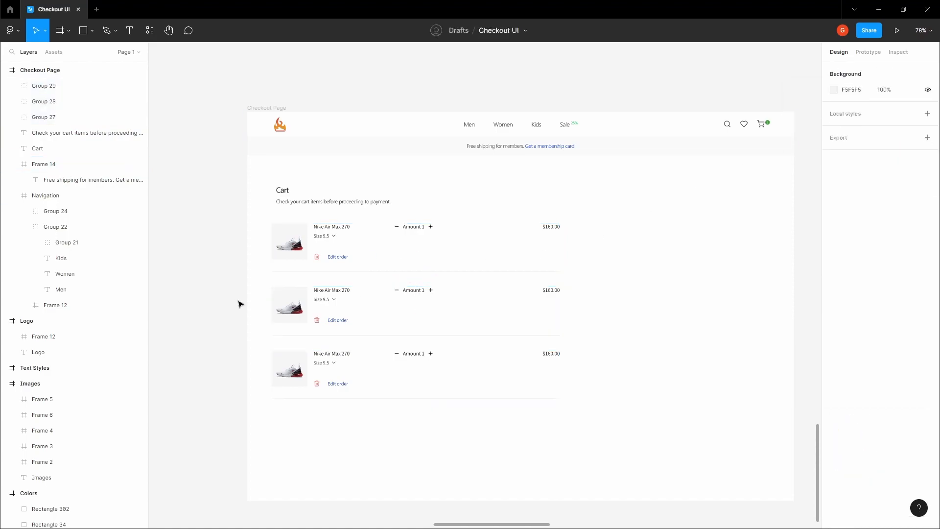
Reselect the three cart items and check their spacing value.
click(353, 306)
shift+click(311, 267)
shift+click(315, 367)
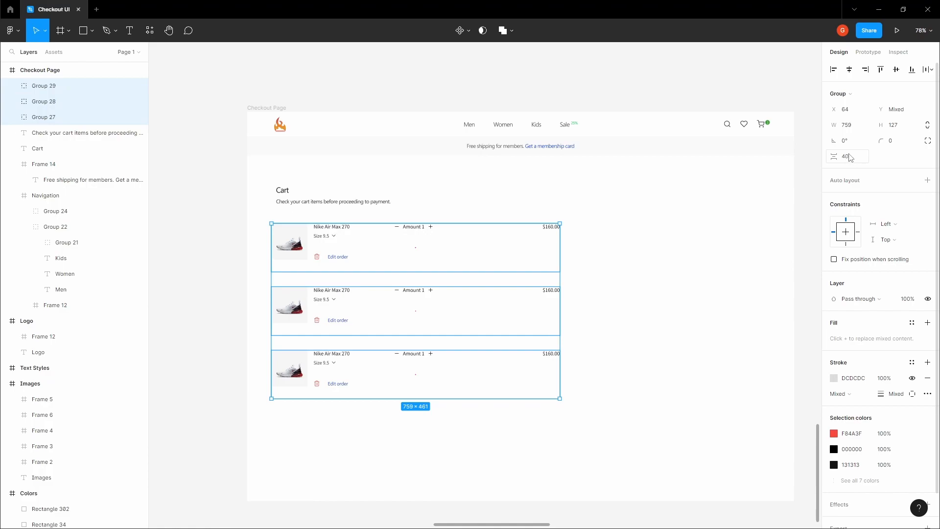
click(548, 77)
drag(459, 122, 432, 111)
drag(379, 240, 376, 220)
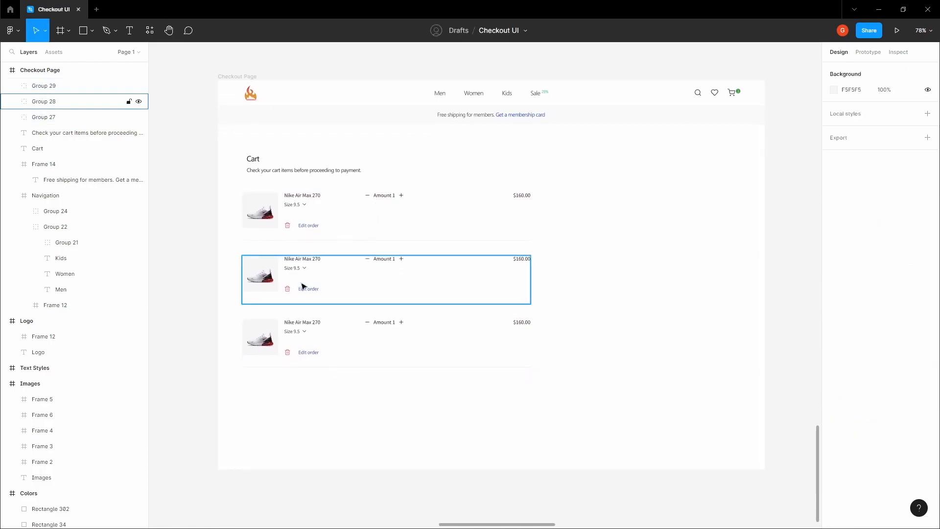
Copy the grey shoe and the red-and-white shoe image frames from the Images board.
click(283, 330)
key(space)
click(221, 256)
drag(219, 253, 239, 360)
scroll(254, 294, down, 1)
scroll(282, 294, down, 3)
scroll(409, 361, down, 3)
drag(454, 145, 415, 258)
drag(227, 251, 461, 244)
scroll(463, 243, up, 3)
drag(626, 230, 420, 274)
scroll(416, 230, up, 5)
scroll(431, 256, up, 4)
click(429, 306)
shift+click(497, 309)
right_click(506, 309)
click(529, 241)
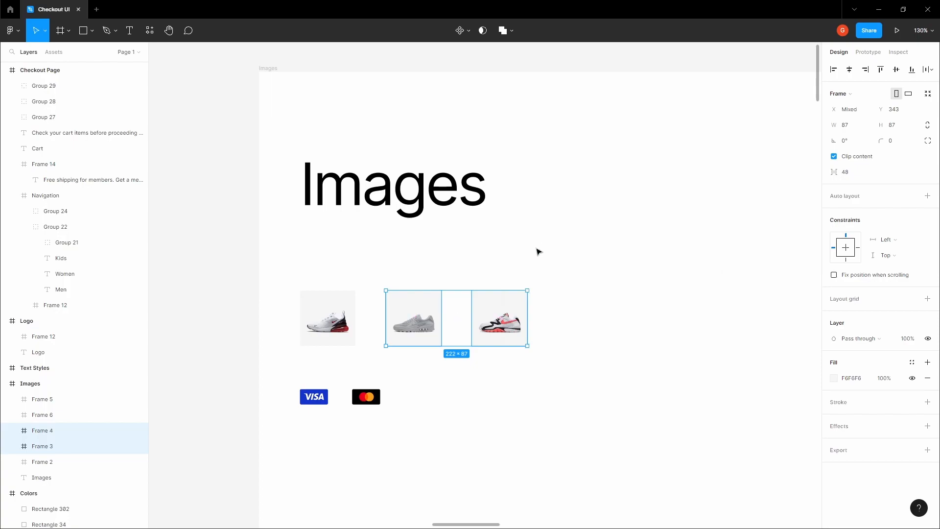
Paste the two shoe frames into the Checkout Page and place them below the third cart item.
scroll(533, 246, down, 5)
click(409, 292)
scroll(408, 292, down, 3)
scroll(462, 390, down, 5)
scroll(447, 273, down, 3)
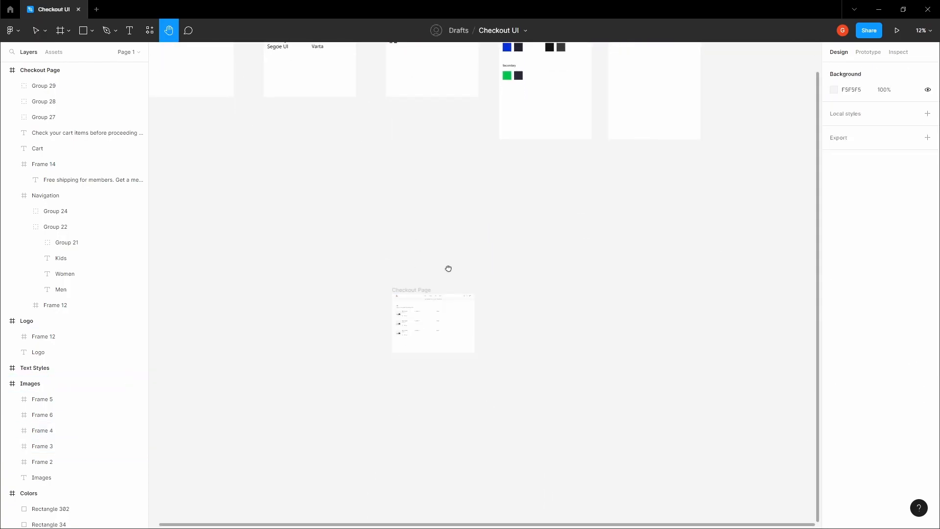
click(405, 294)
scroll(417, 346, up, 5)
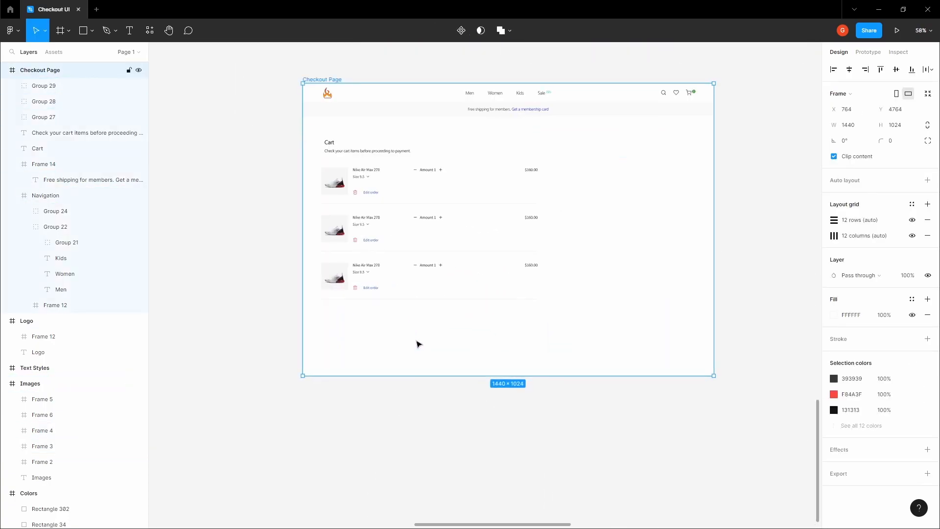
key(ctrl+v)
scroll(418, 346, up, 2)
drag(357, 135, 357, 379)
Enlarge the grey shoe frame to 95 × 95 px like the cart thumbnails and centre the shoe image in it.
click(351, 363)
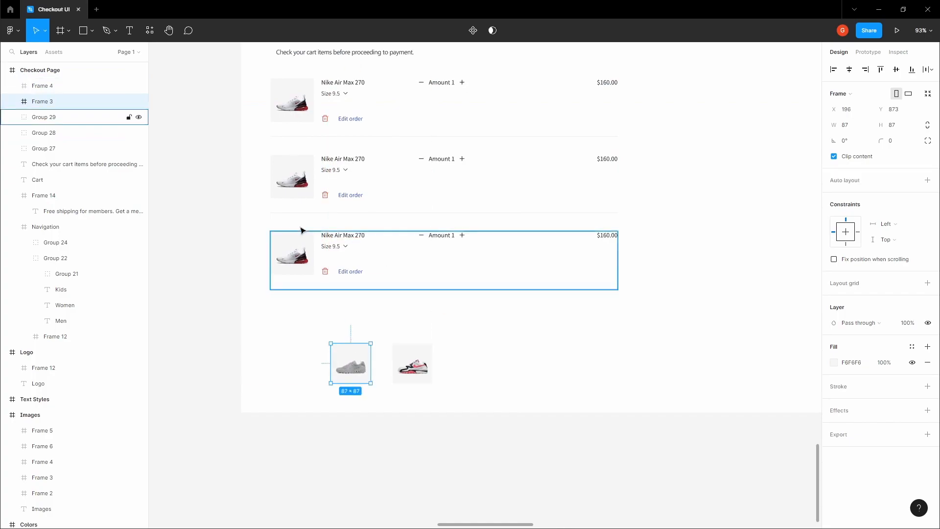
double_click(301, 196)
scroll(304, 191, up, 1)
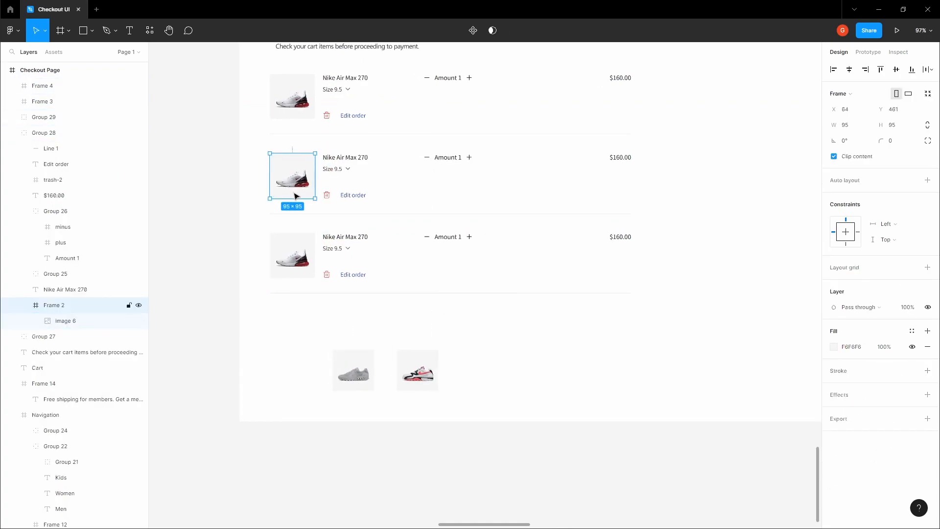
double_click(293, 256)
click(362, 365)
drag(360, 365, 462, 354)
scroll(336, 354, up, 5)
scroll(450, 369, up, 1)
click(414, 312)
click(849, 72)
click(896, 73)
Enlarge the red-and-white shoe frame to match the grey one and centre its image both ways.
click(658, 204)
drag(658, 204, 515, 170)
click(562, 309)
drag(605, 400, 616, 410)
click(569, 360)
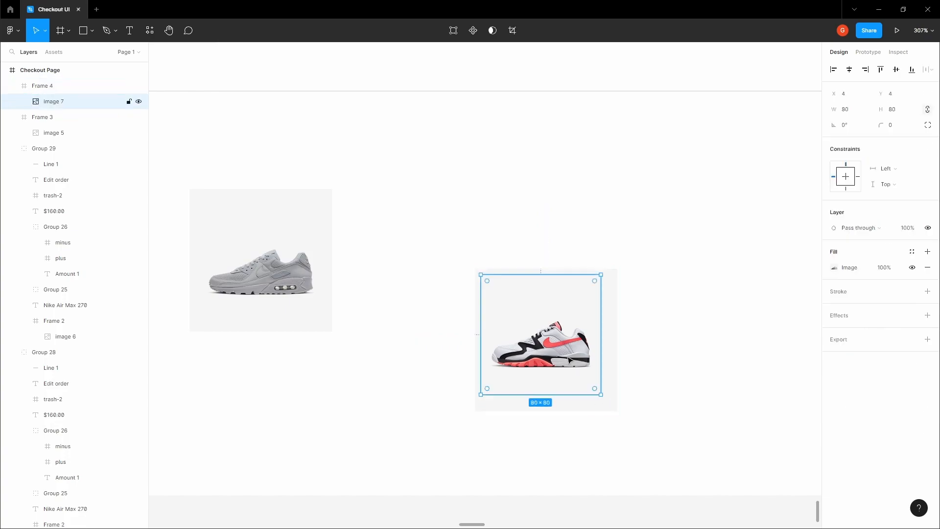
click(847, 70)
click(895, 70)
Enlarge the red-and-white shoe image to 83 × 83 px and recentre it in its frame.
scroll(612, 263, up, 2)
drag(606, 282, 611, 278)
click(848, 70)
click(895, 70)
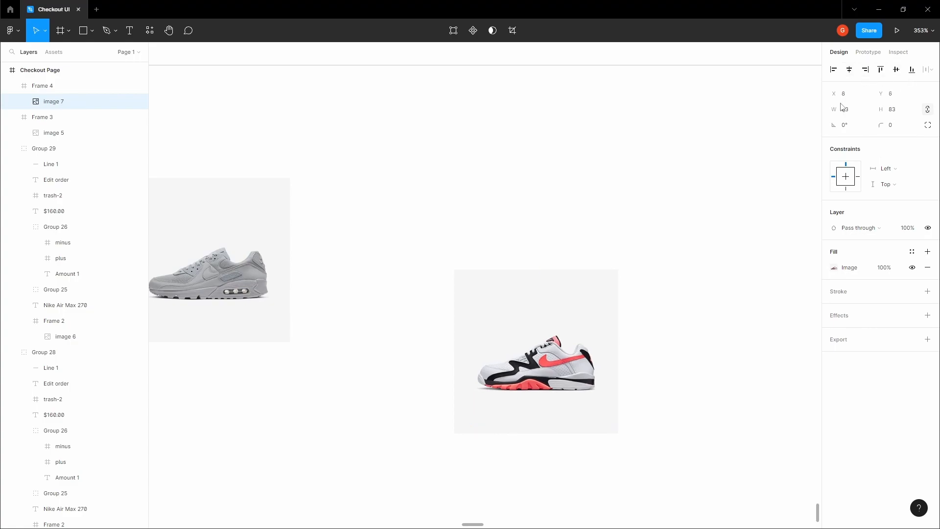
click(576, 241)
drag(575, 241, 621, 274)
Copy the resized grey shoe frame and replace the second cart item's thumbnail with it.
scroll(622, 274, down, 3)
click(461, 265)
click(551, 251)
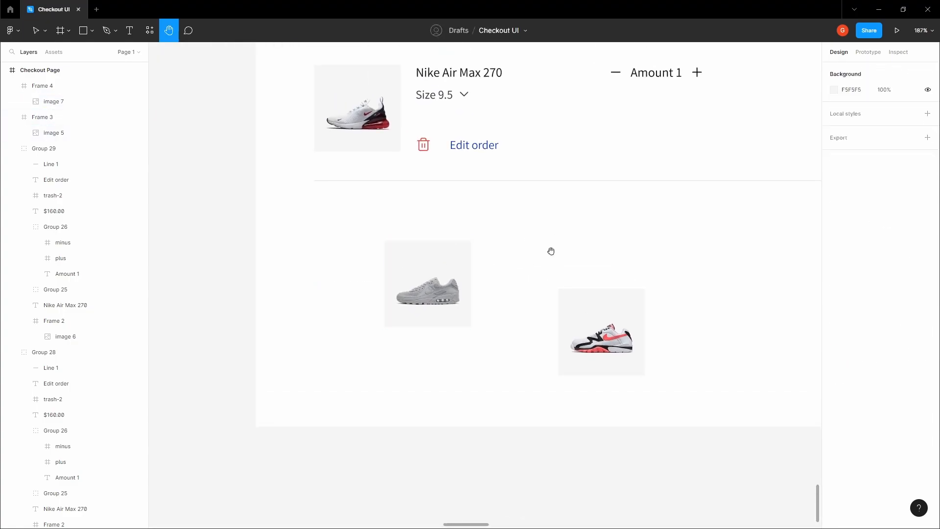
drag(552, 252, 577, 258)
scroll(576, 261, down, 2)
right_click(507, 267)
click(531, 226)
scroll(489, 220, up, 3)
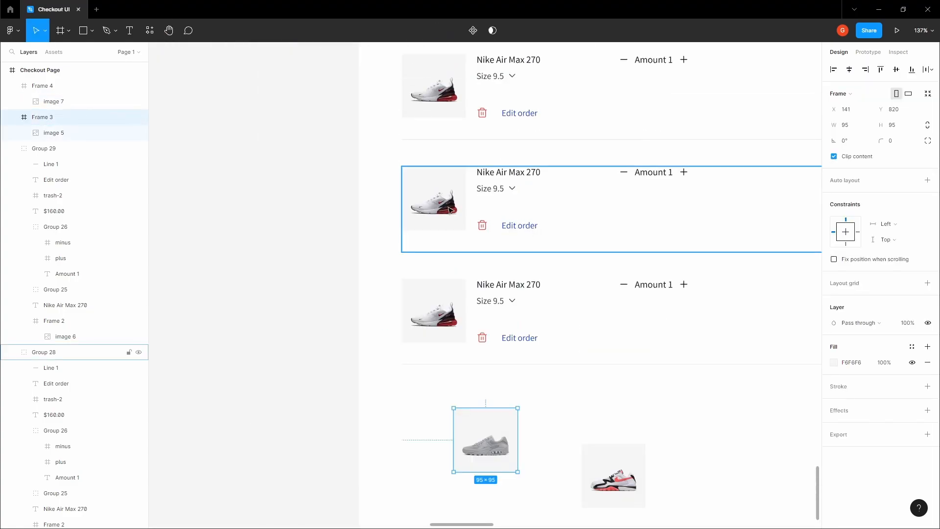
click(433, 198)
right_click(447, 204)
click(478, 223)
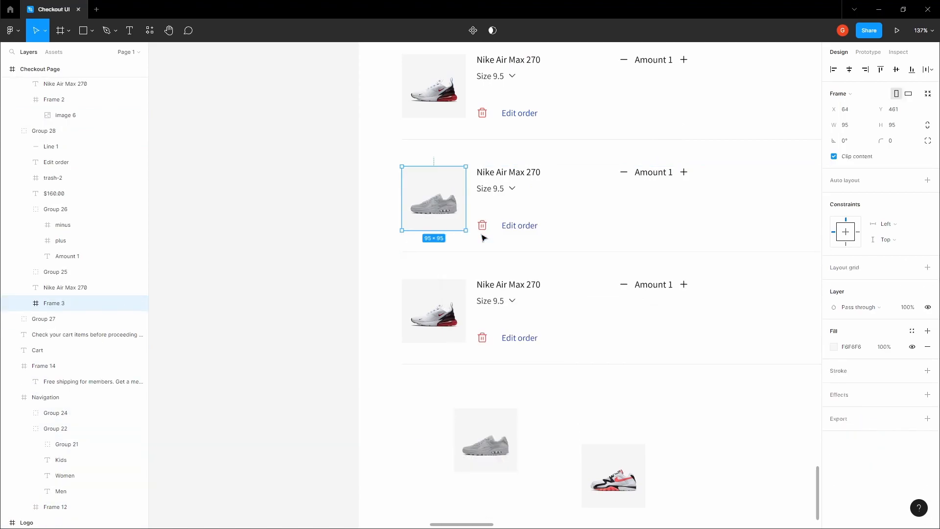
Change the second cart item's name to "Nike Air Max 90" and left-align the text.
double_click(508, 173)
text(N)
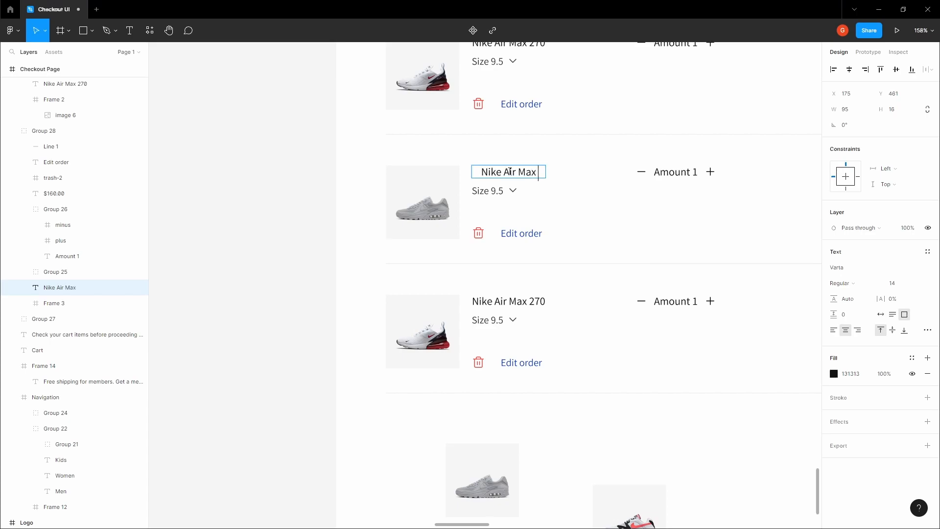
click(835, 331)
Left-align the product name text of the first and third cart items.
scroll(513, 187, up, 3)
ctrl+click(510, 202)
click(834, 331)
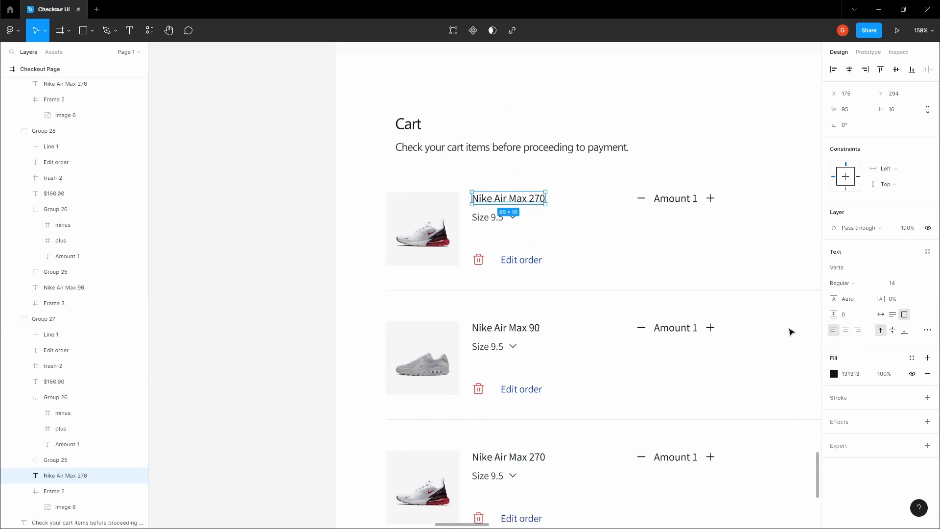
scroll(807, 334, down, 3)
ctrl+click(530, 360)
Change the third cart item's name to "Nike Air Cross Trainer 3 Low" and set its text box to auto width.
scroll(299, 201, down, 5)
scroll(299, 201, right, 2)
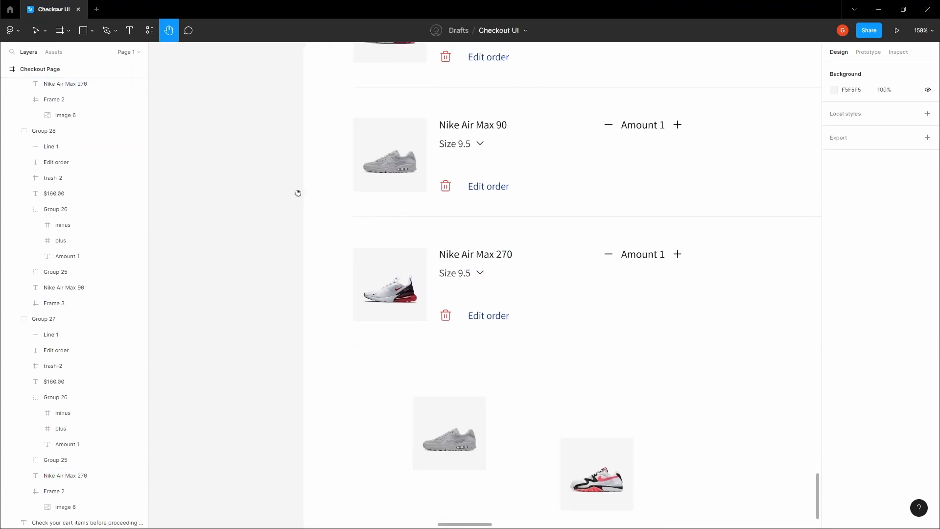
click(558, 408)
click(512, 353)
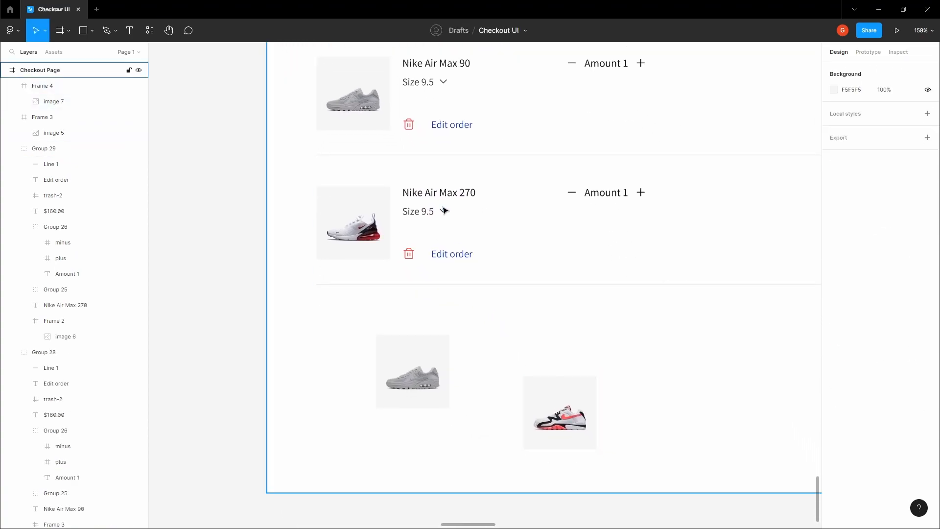
click(444, 193)
double_click(444, 193)
text(N)
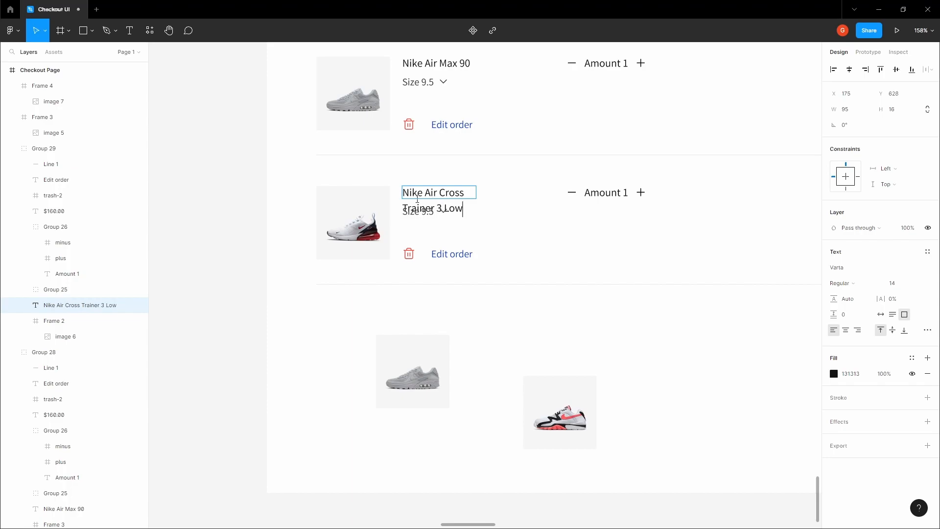
click(881, 314)
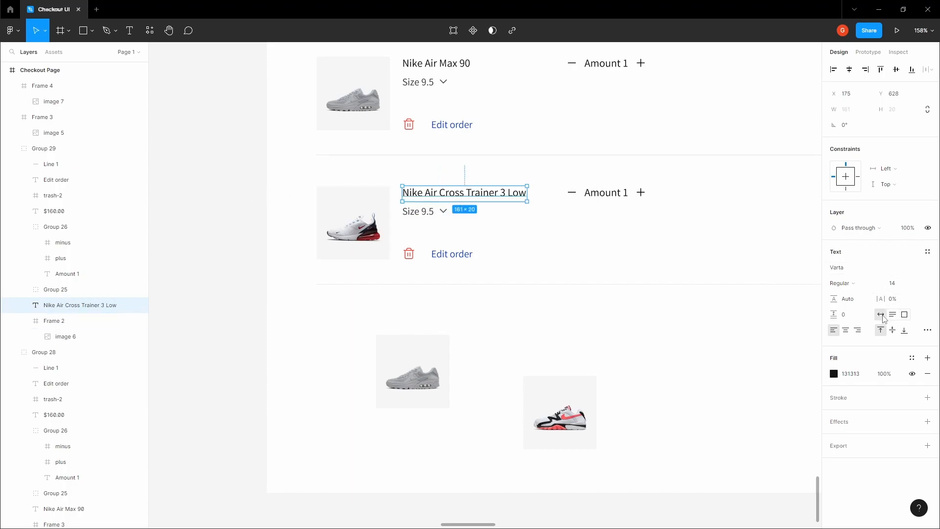
key(ctrl+plus)
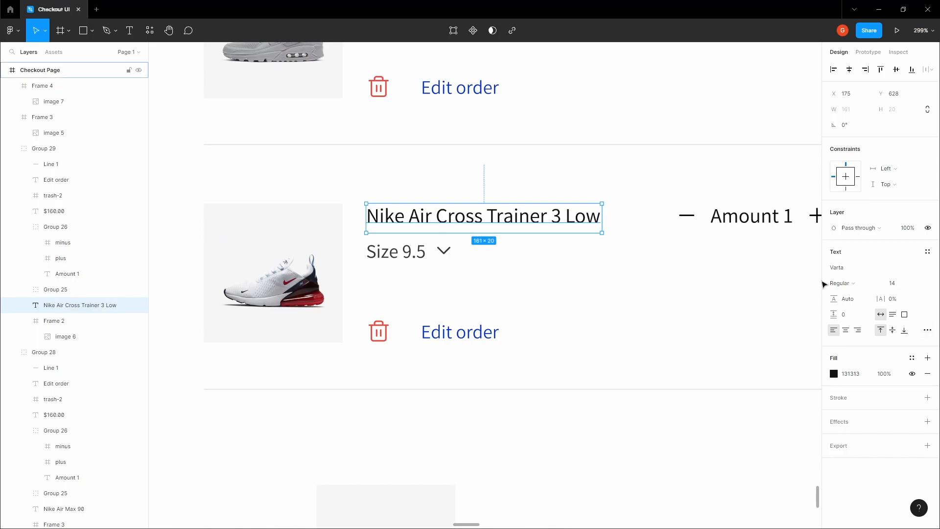
Give the third cart item's name text box a fixed size with a height of 16.
click(904, 316)
scroll(391, 209, up, 5)
drag(372, 279, 372, 264)
scroll(341, 259, up, 5)
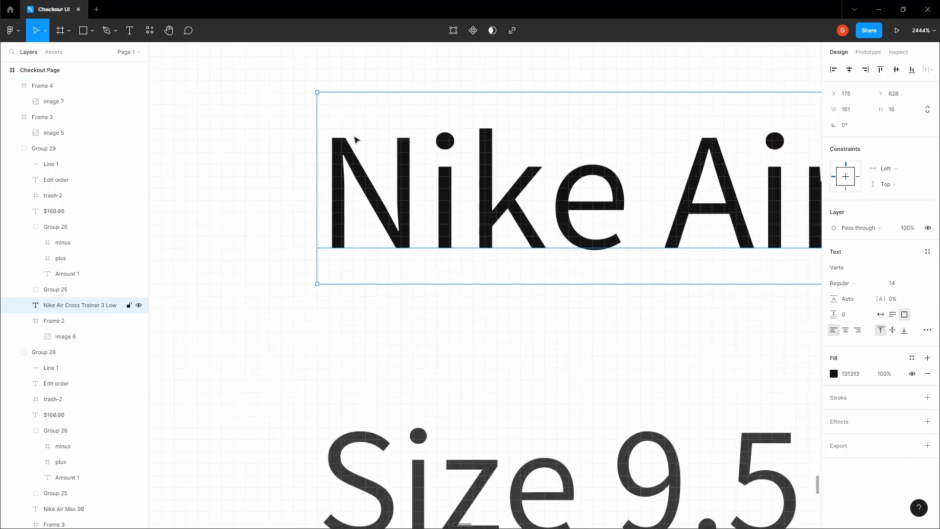
scroll(363, 255, down, 15)
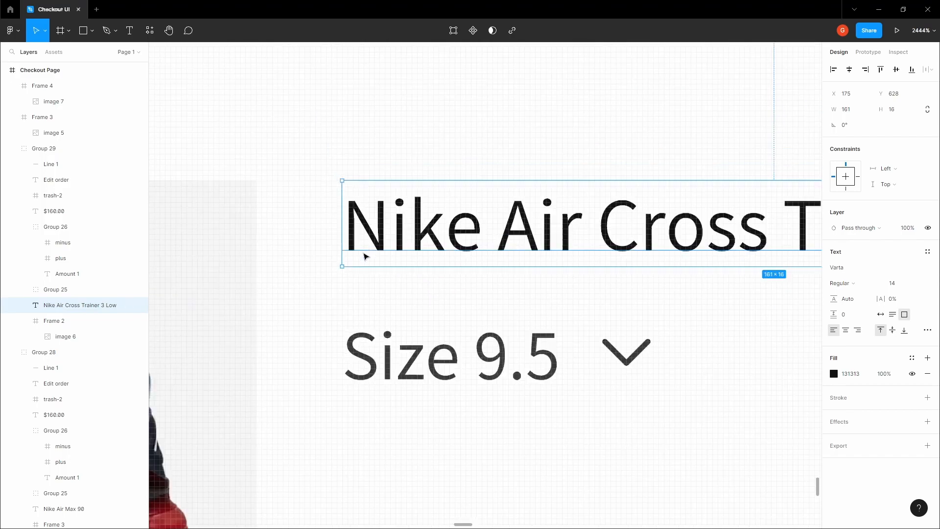
click(251, 253)
drag(251, 253, 242, 239)
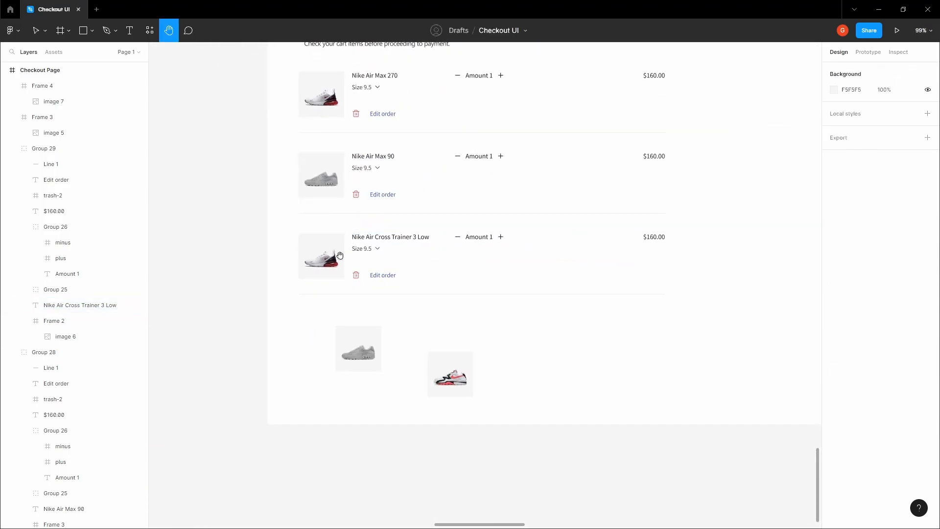
Change the second cart item's price to $130.00.
drag(364, 250, 353, 246)
drag(523, 227, 434, 274)
scroll(550, 205, up, 4)
ctrl+double_click(548, 203)
scroll(547, 204, up, 4)
drag(527, 204, 540, 203)
text(3)
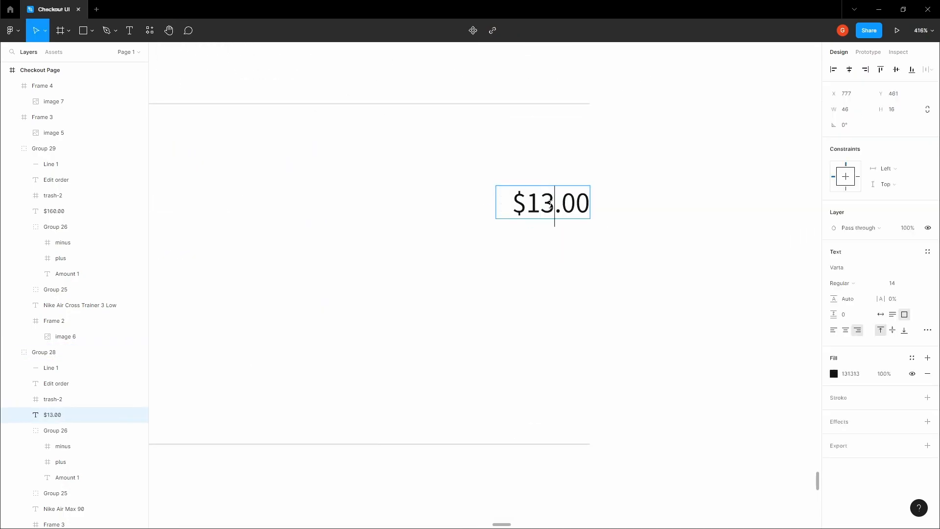
scroll(556, 209, down, 4)
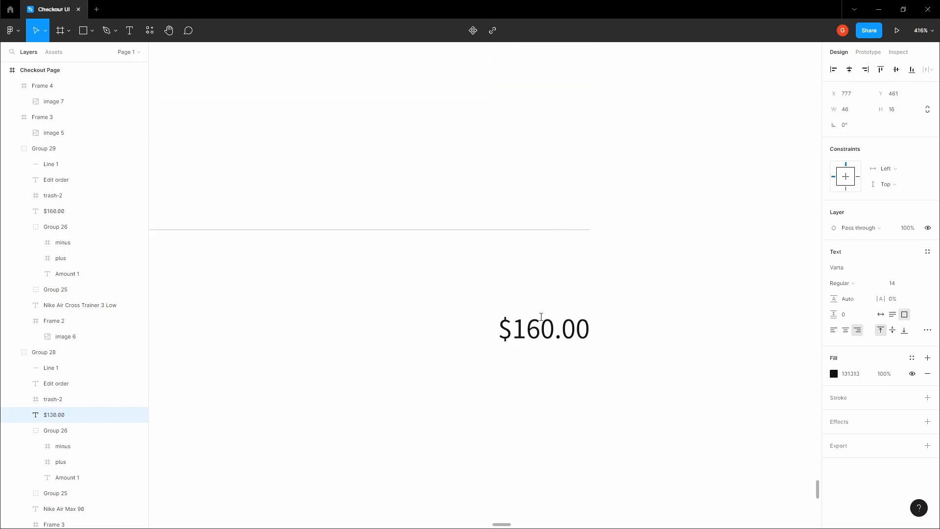
Change the third cart item's price to $125.00.
double_click(529, 332)
drag(527, 332, 541, 332)
text(25)
Delete the two spare shoe image frames lying below the cart items.
scroll(555, 331, down, 10)
click(237, 294)
drag(237, 293, 263, 261)
key(v)
drag(264, 326, 422, 398)
key(Delete)
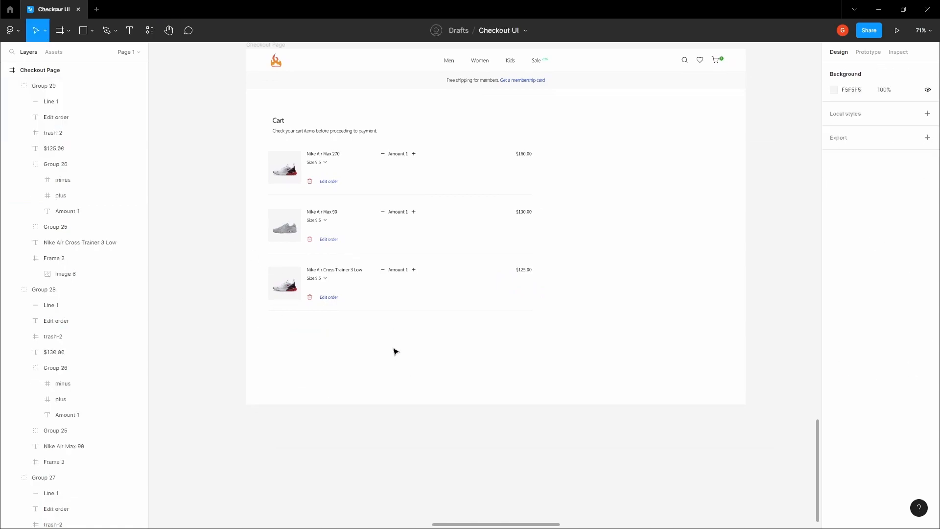
key(h)
drag(395, 351, 359, 343)
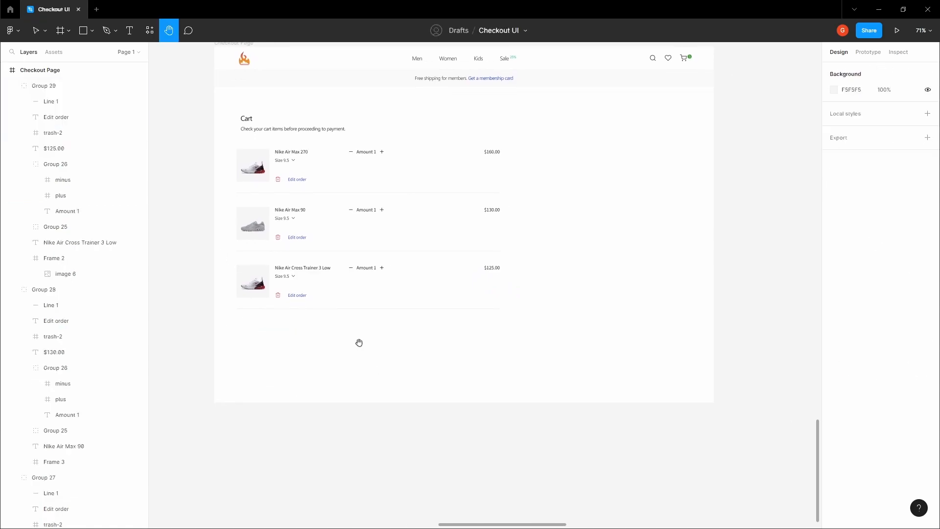
key(v)
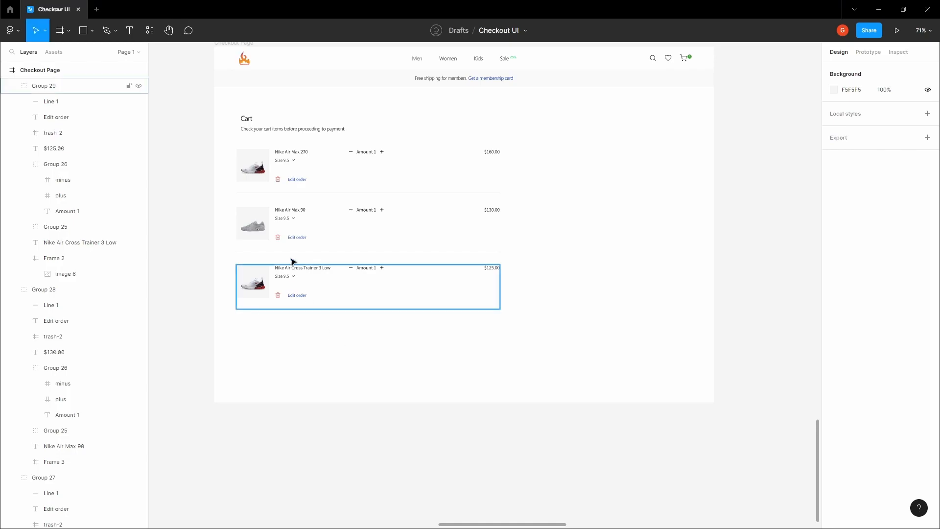
click(245, 224)
click(221, 202)
click(247, 217)
click(229, 170)
key(h)
drag(227, 167, 254, 167)
key(v)
key(h)
key(v)
Duplicate the Cart heading straight down to just below the third cart item.
click(275, 120)
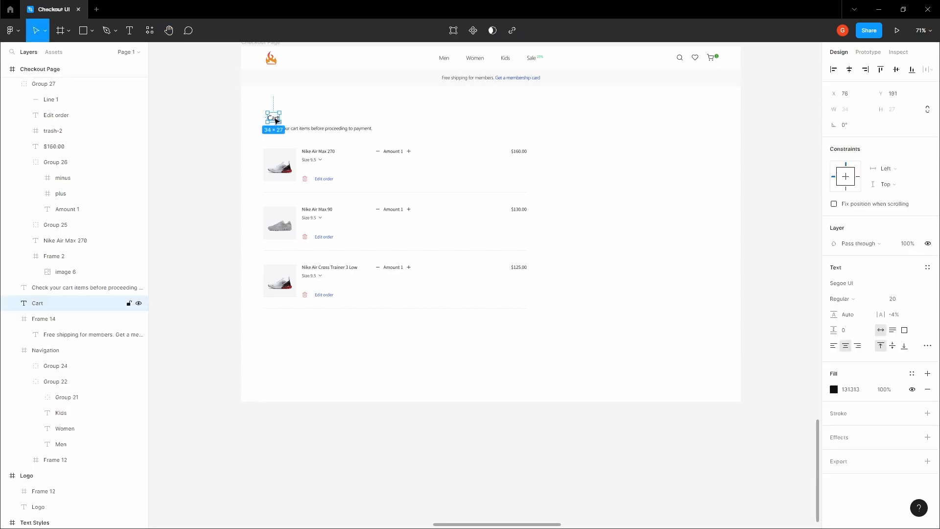
drag(277, 118, 275, 326)
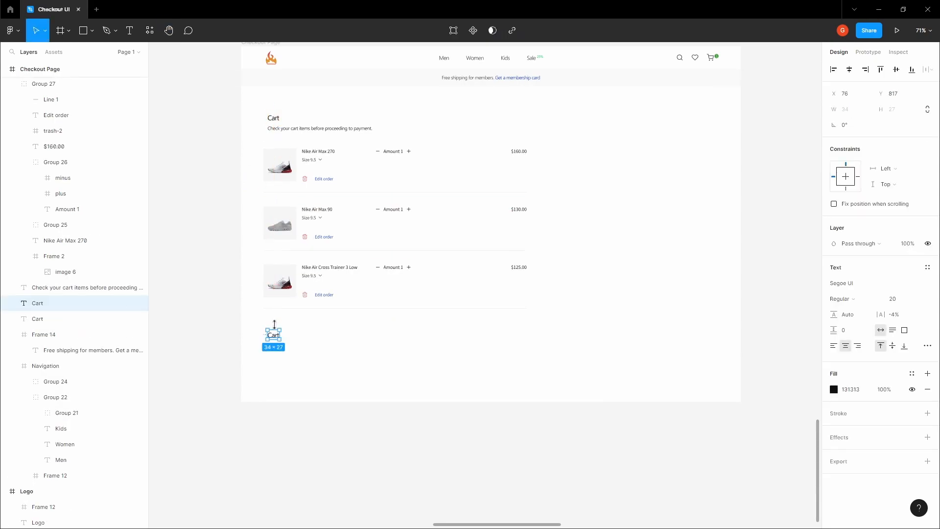
click(275, 317)
Show the layout grids and shift the top Cart heading and its subtitle to the first column's left edge at X 64.
key(ctrl+shift+4)
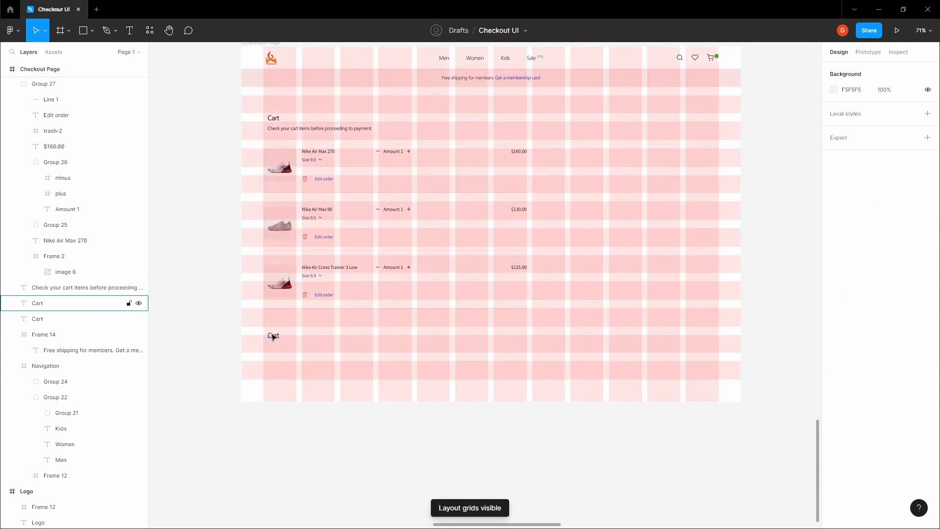
scroll(228, 164, up, 5)
click(356, 233)
shift+click(356, 198)
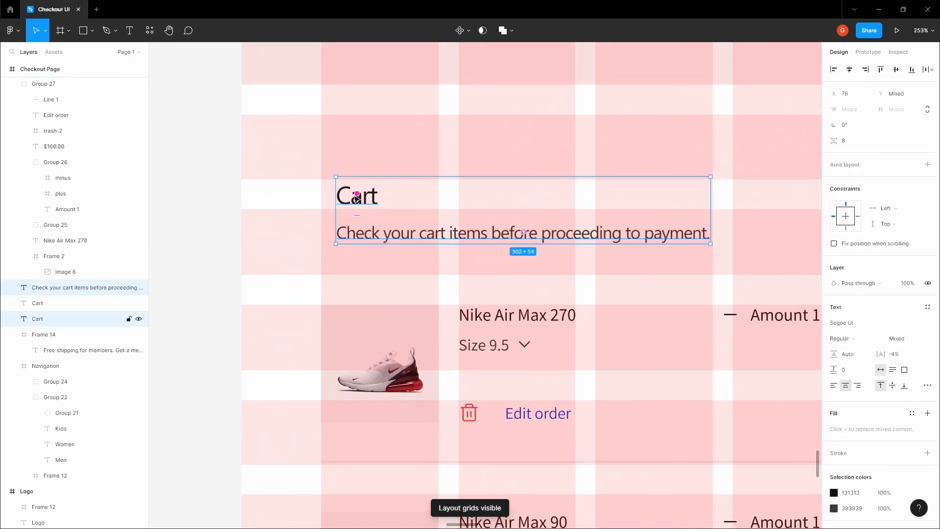
scroll(349, 200, up, 4)
scroll(314, 191, right, 1)
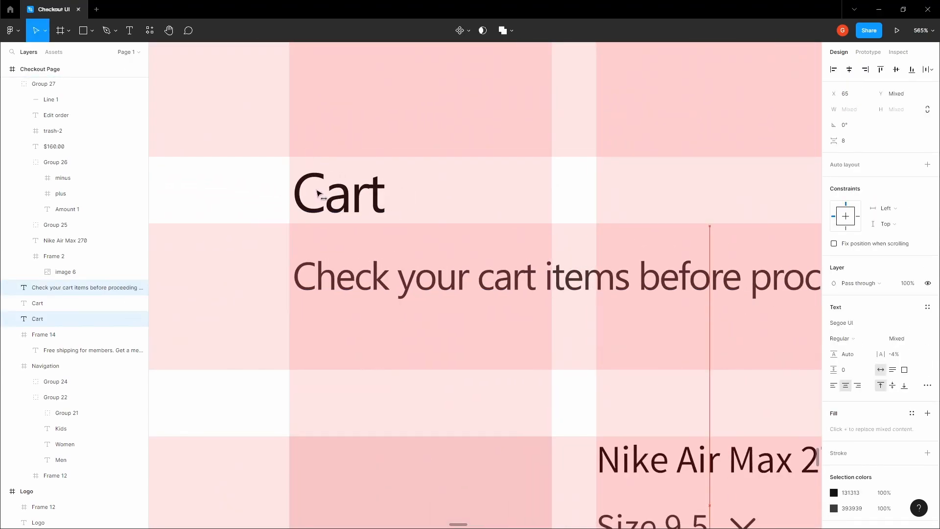
scroll(316, 193, down, 4)
scroll(281, 209, down, 4)
click(227, 247)
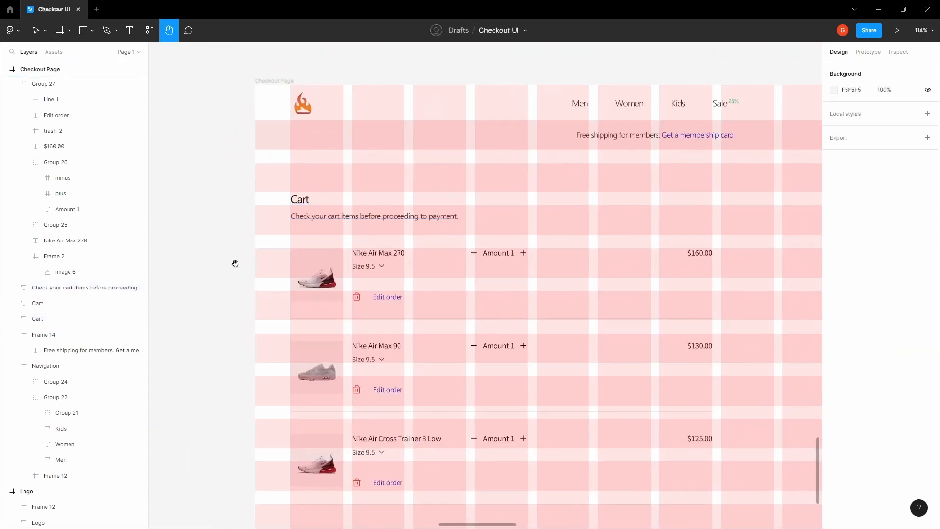
Align the duplicated Cart heading to the first column's left edge at X 64 and raise it to Y 795.
drag(283, 475, 355, 243)
scroll(376, 327, up, 3)
click(385, 302)
scroll(385, 301, up, 3)
drag(384, 302, 362, 304)
scroll(364, 305, down, 3)
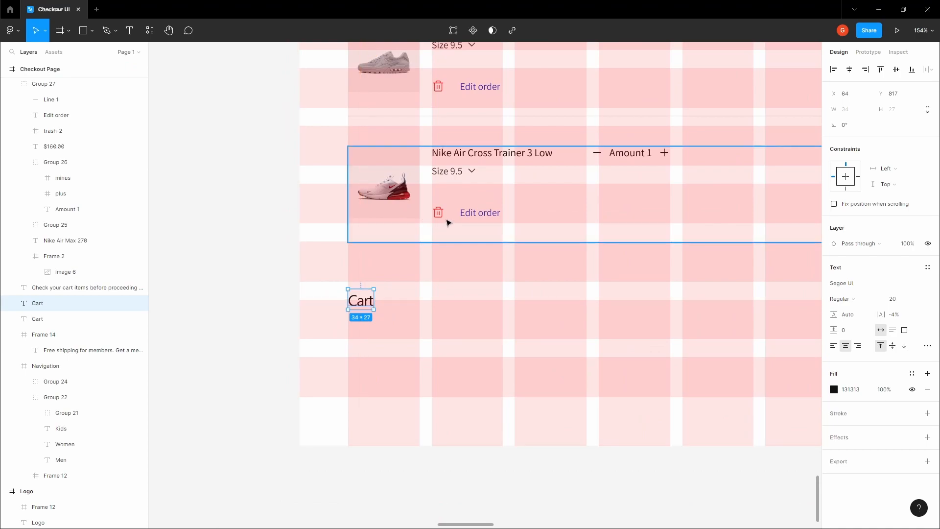
key(shift+Up)
key(shift+Up)
key(Up)
key(Up)
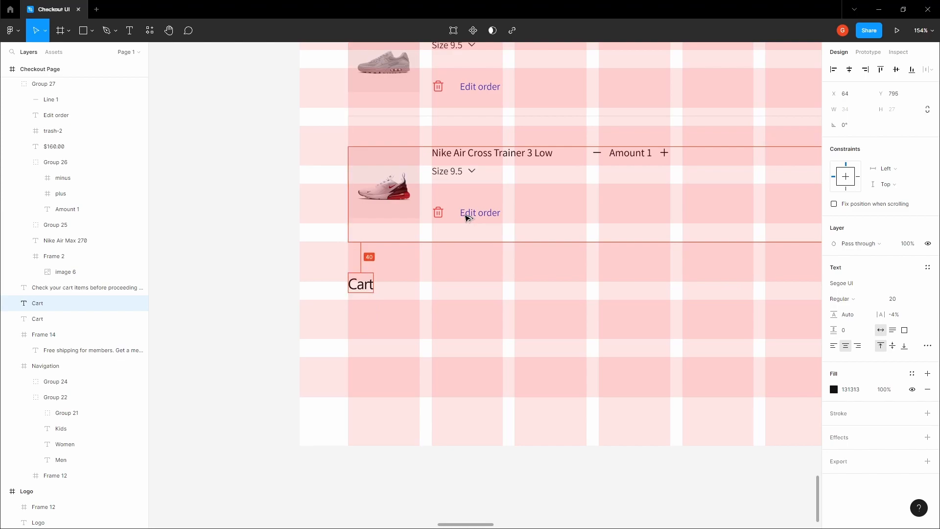
Change the duplicated heading's text to "Payment" and left-align it.
double_click(361, 285)
text(Payment)
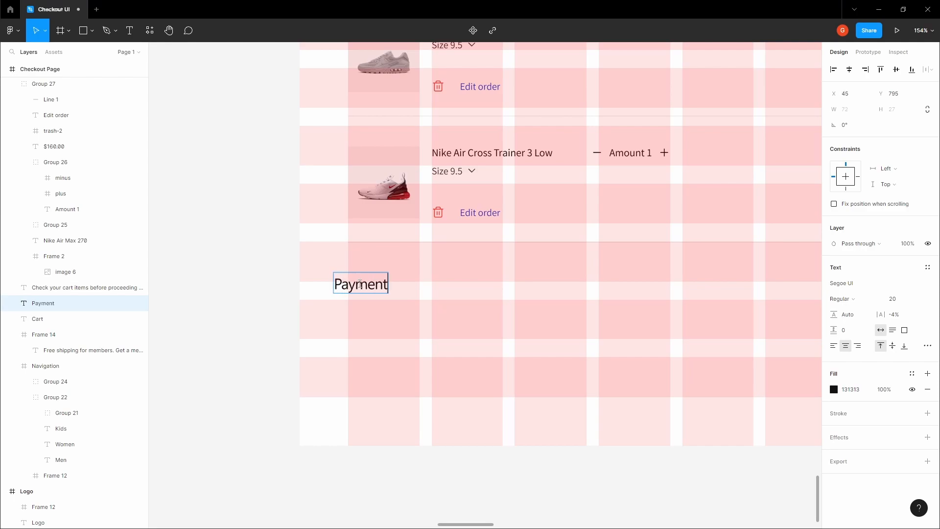
key(Escape)
click(833, 345)
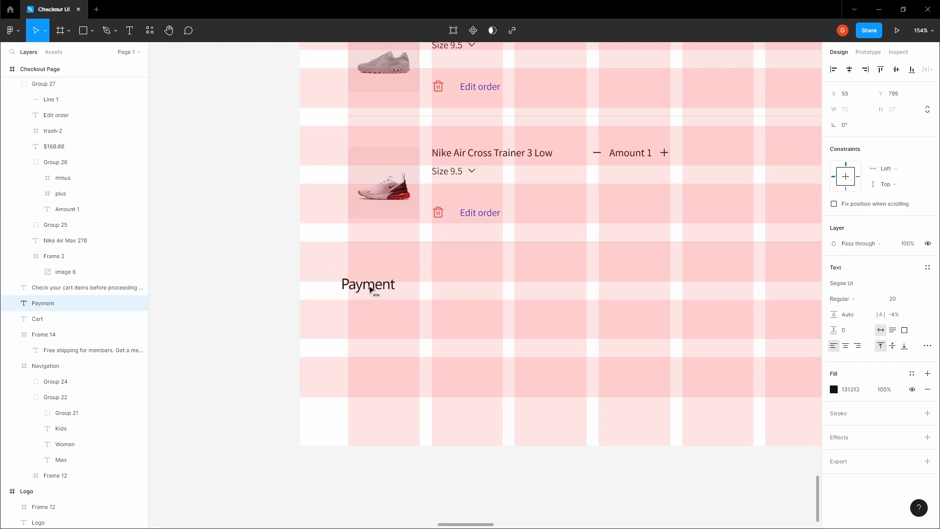
Left-align the text of the subtitle under the Cart heading.
scroll(380, 288, up, 8)
click(371, 201)
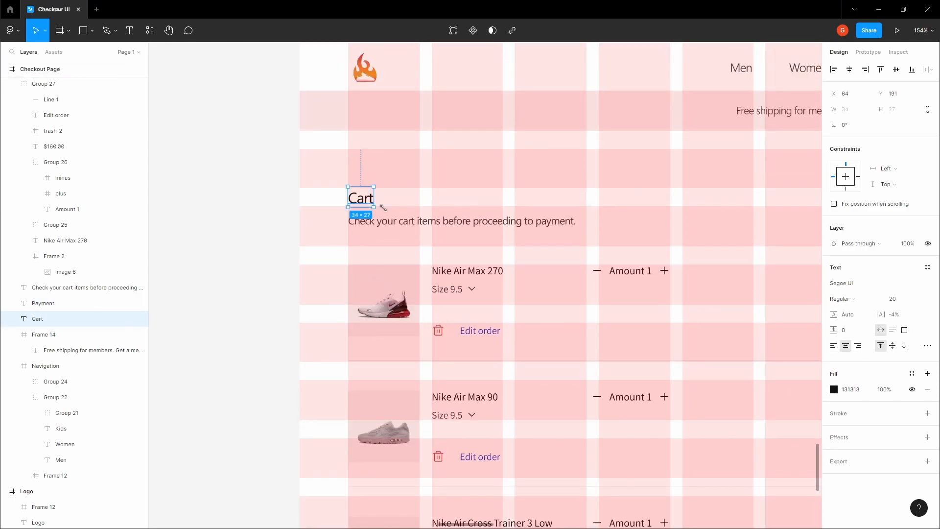
click(481, 216)
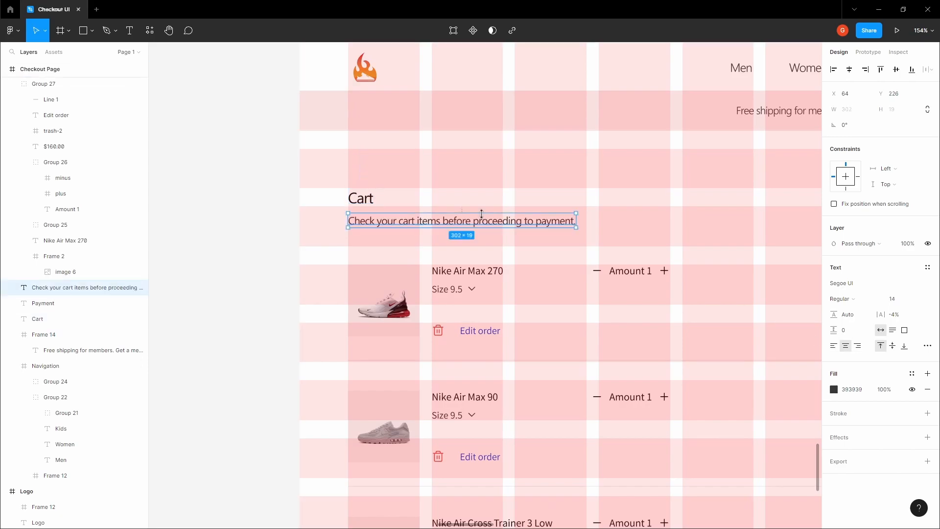
click(834, 346)
click(253, 274)
scroll(278, 210, down, 5)
drag(339, 410, 338, 272)
scroll(338, 273, up, 2)
click(327, 273)
click(264, 219)
scroll(269, 291, down, 3)
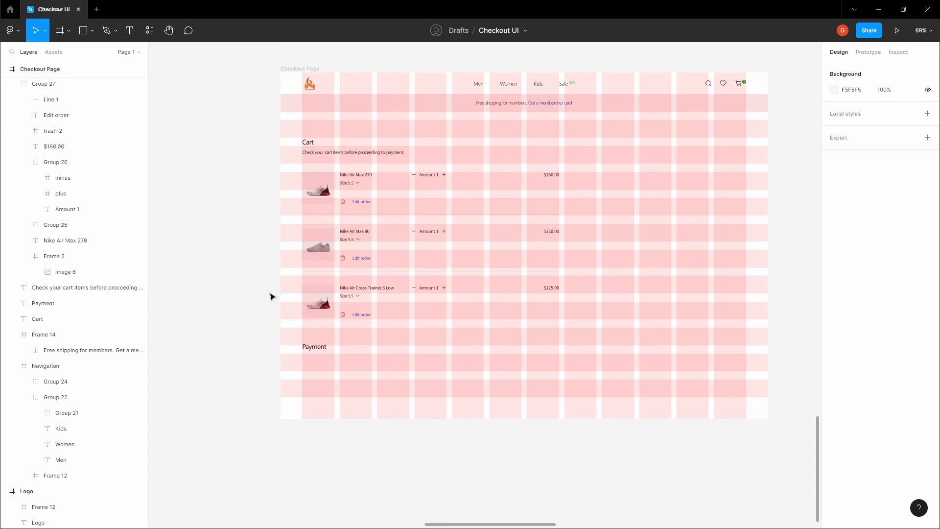
click(314, 346)
click(342, 361)
key(h)
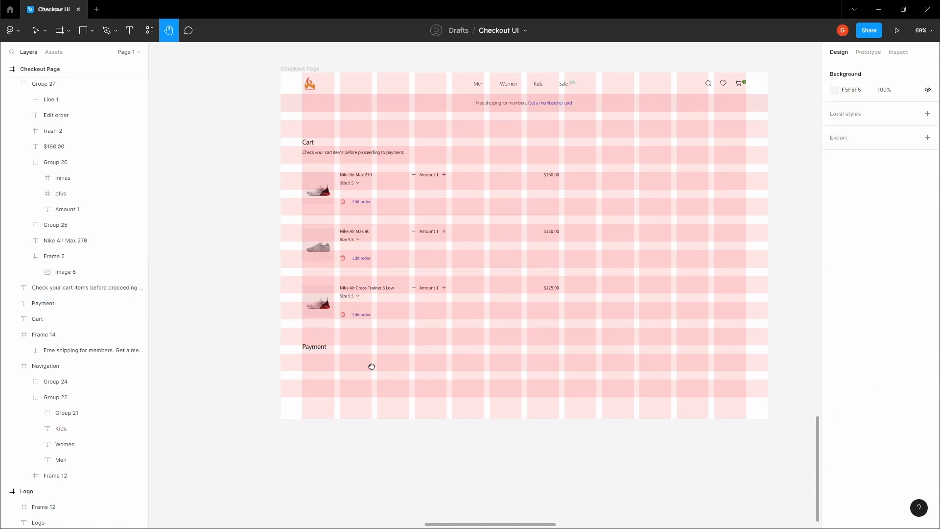
scroll(365, 365, down, 1)
key(v)
Duplicate the Payment heading to the right on the same line and change its text to "Add payment card".
scroll(362, 367, up, 2)
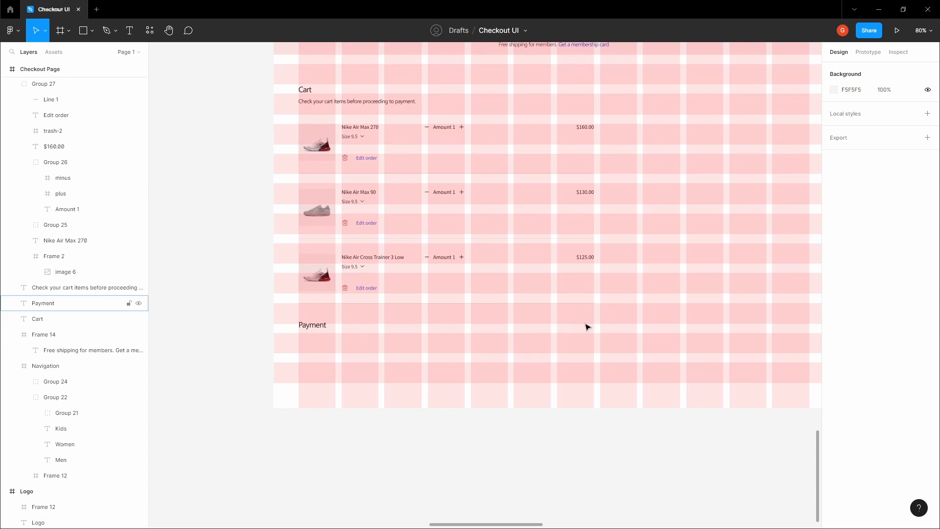
scroll(575, 322, up, 3)
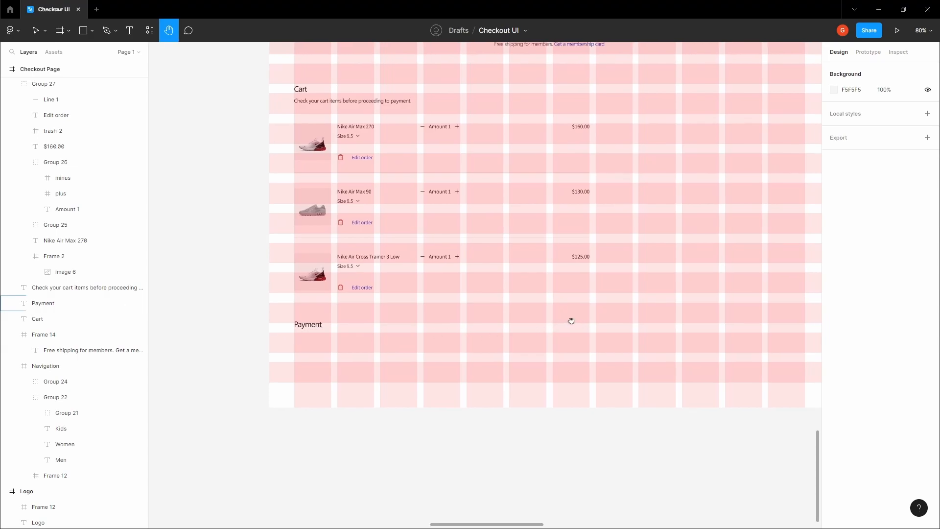
drag(279, 315, 544, 316)
text(Add payment card)
key(Escape)
Set the "Add payment card" text to font size 14 with Auto line height.
scroll(597, 334, up, 3)
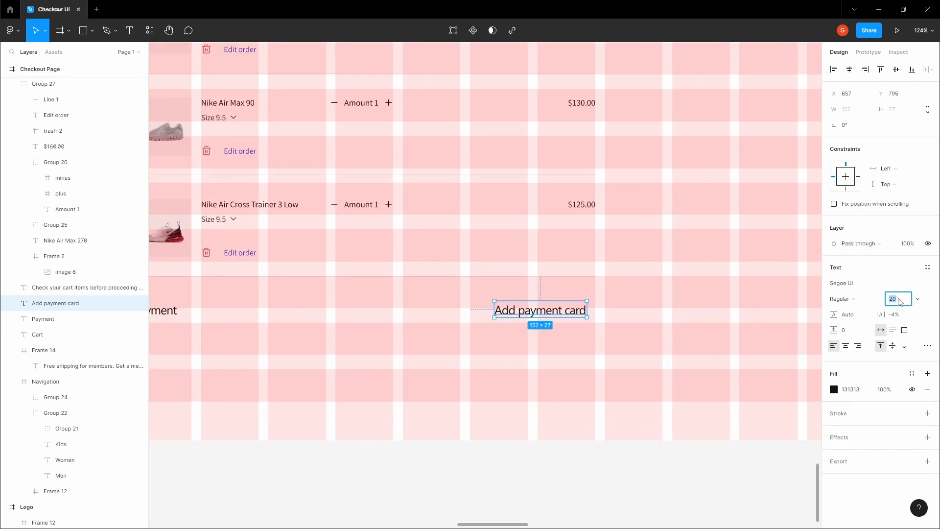
key(Tab)
text(Au)
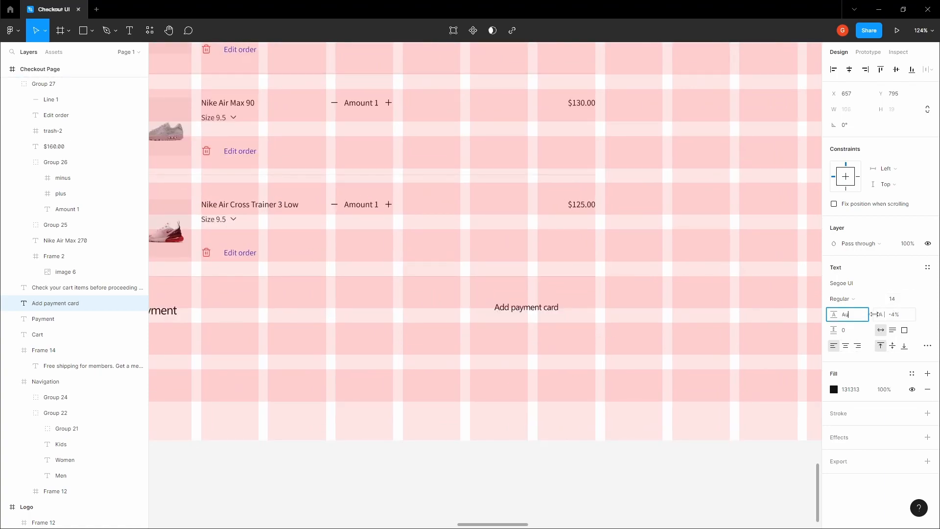
text(to)
key(Return)
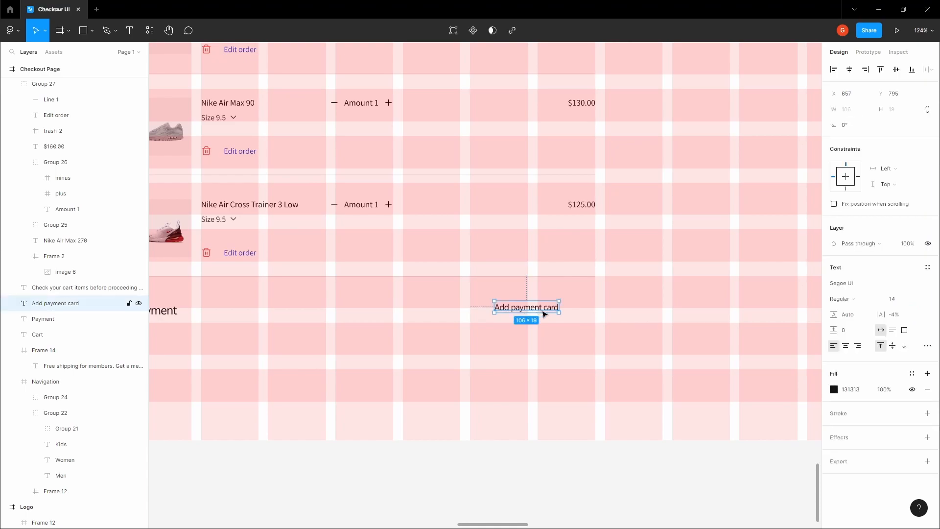
Copy the blue fill 0433DD from the third item's "Edit order" text and apply it to the "Add payment card" text.
click(247, 254)
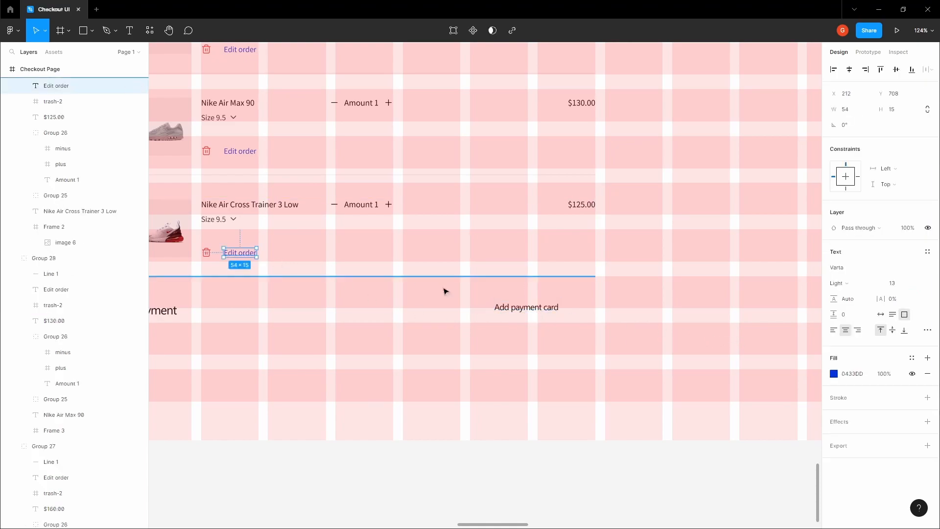
click(849, 375)
key(ctrl+c)
click(543, 308)
click(853, 386)
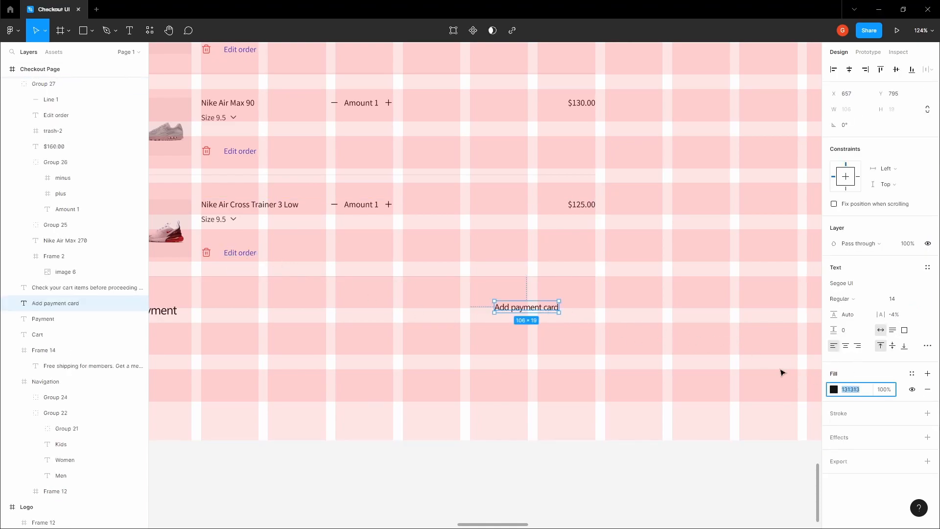
key(ctrl+v)
click(595, 335)
Select and copy the blue plus-circle icon in the Icons frame.
key(space)
scroll(594, 335, down, 10)
scroll(512, 293, up, 5)
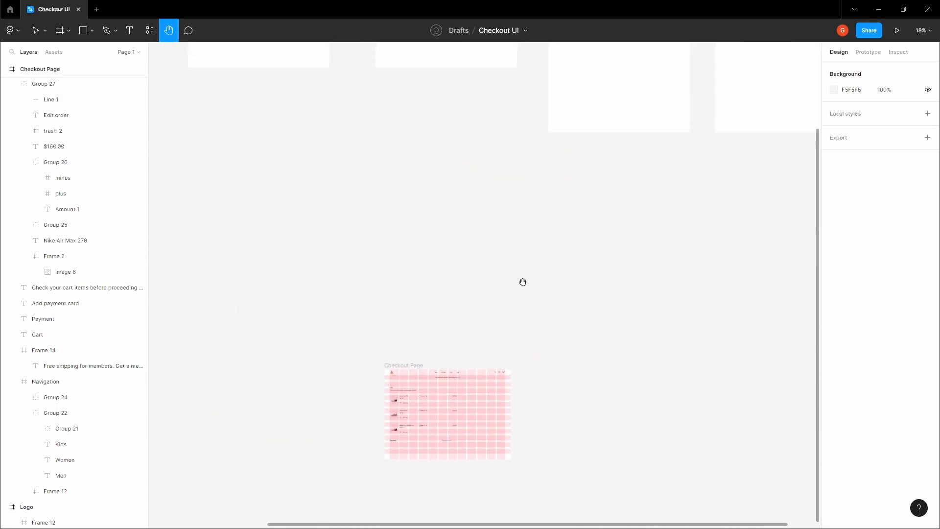
scroll(566, 336, right, 1)
scroll(590, 230, up, 5)
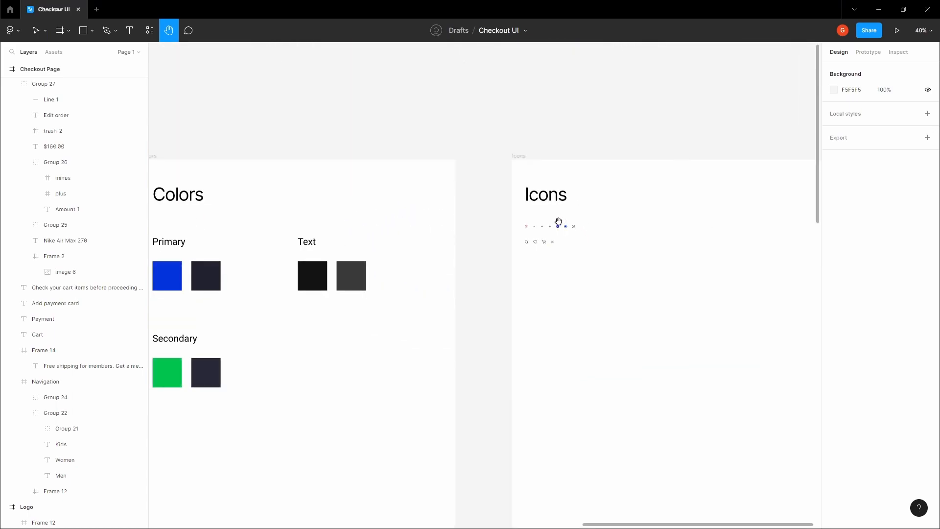
scroll(568, 221, up, 8)
click(529, 244)
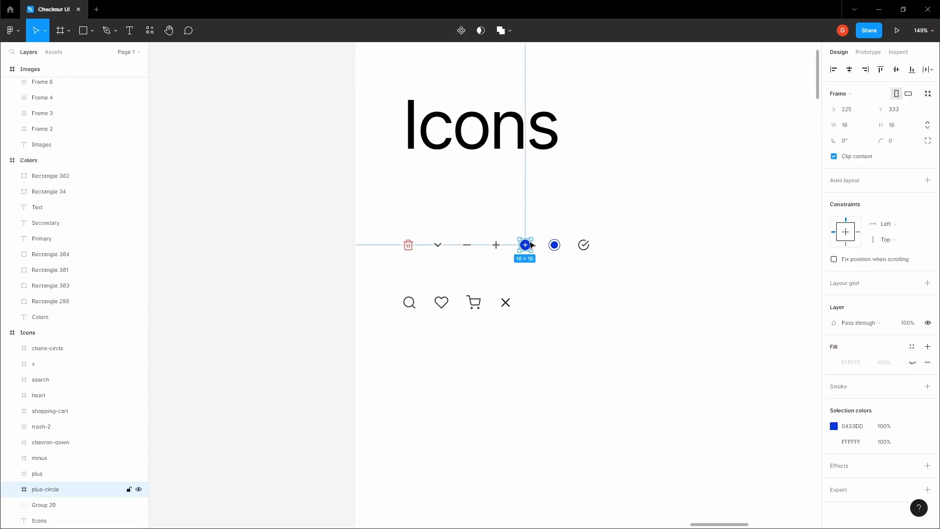
Paste the plus-circle icon beside the Checkout Page frame, level with the third cart item.
click(289, 293)
key(space)
scroll(285, 289, down, 10)
drag(268, 368, 474, 182)
drag(196, 510, 544, 162)
scroll(518, 304, up, 8)
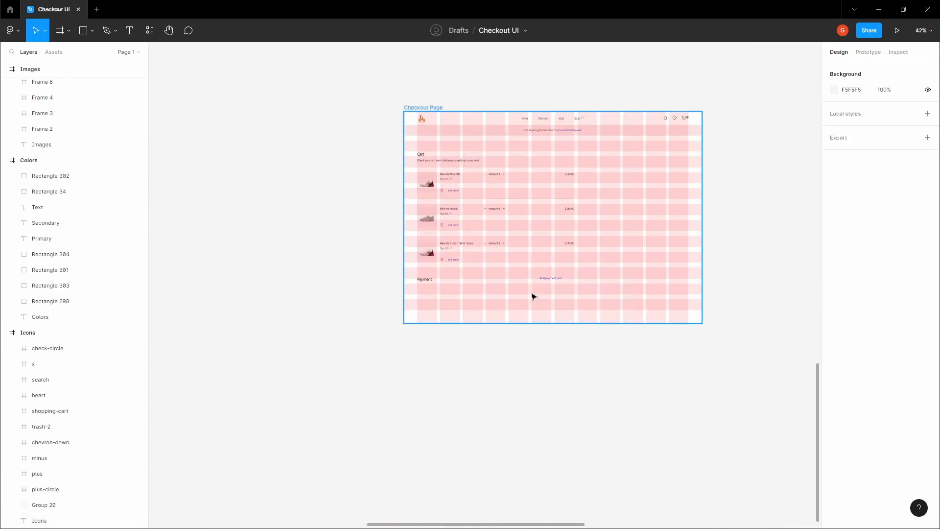
click(532, 295)
key(ctrl+v)
scroll(411, 297, up, 1)
drag(340, 69, 187, 269)
Paste the plus-circle icon into the Checkout Page frame and place it just before the "Add payment card" text.
click(406, 307)
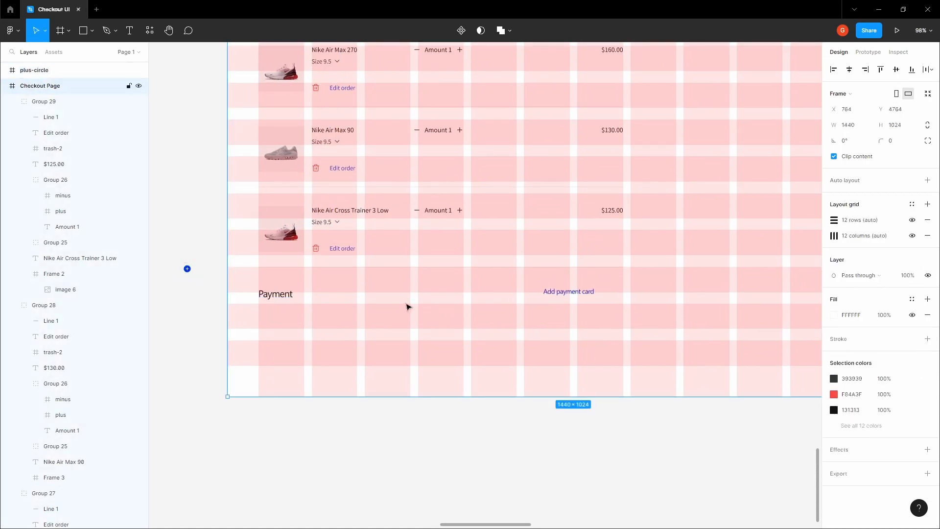
key(ctrl+v)
drag(526, 272, 537, 292)
scroll(553, 290, up, 5)
Align the vertical centres of the plus-circle icon and the "Add payment card" text and set their horizontal spacing to 8.
shift+click(561, 297)
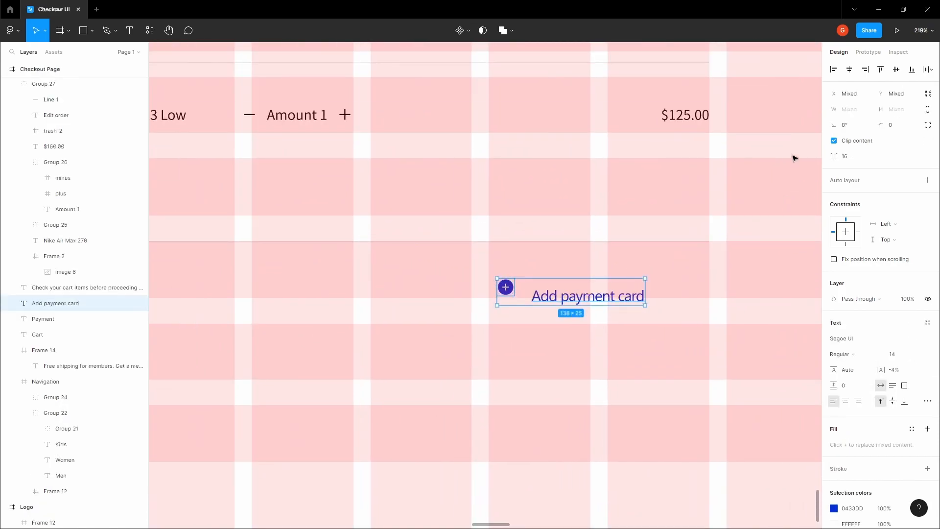
click(895, 69)
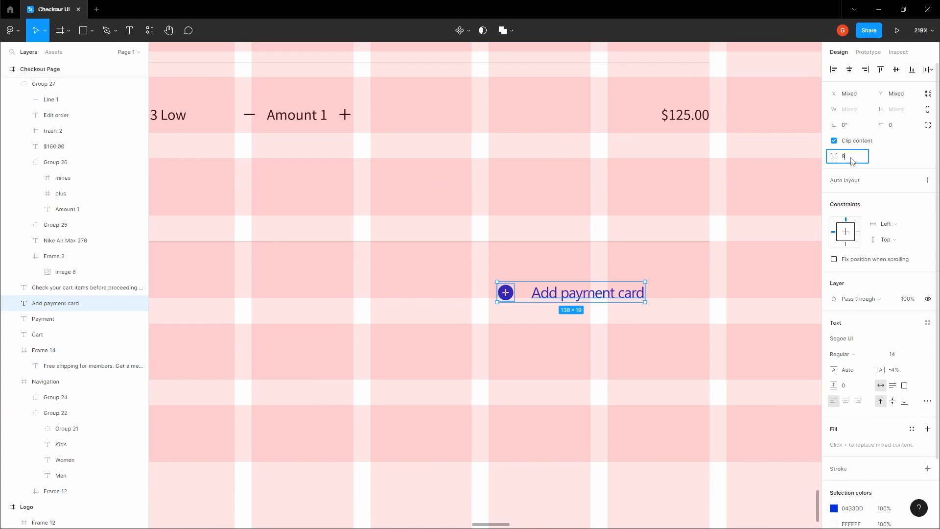
click(562, 263)
scroll(563, 263, down, 5)
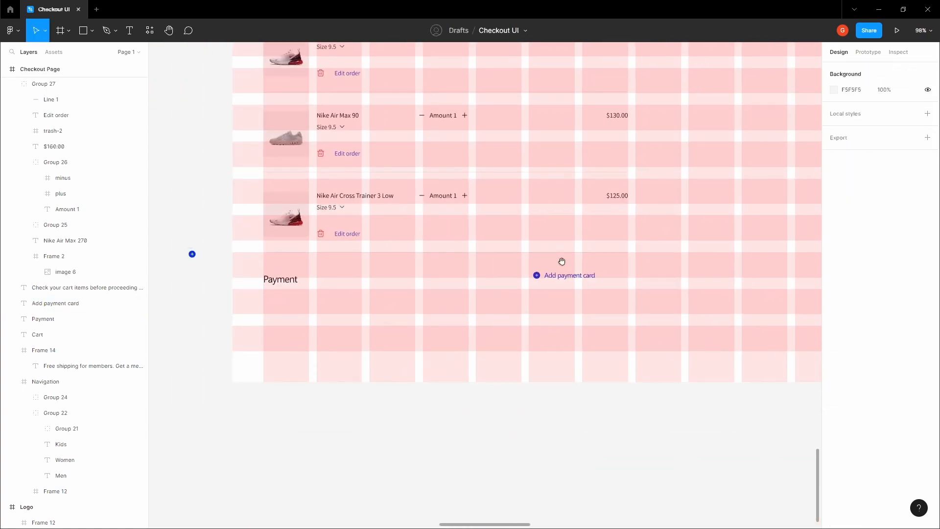
Group the plus-circle icon with the "Add payment card" text and align the group's vertical centre with the Payment heading.
click(562, 273)
shift+click(536, 276)
key(ctrl+g)
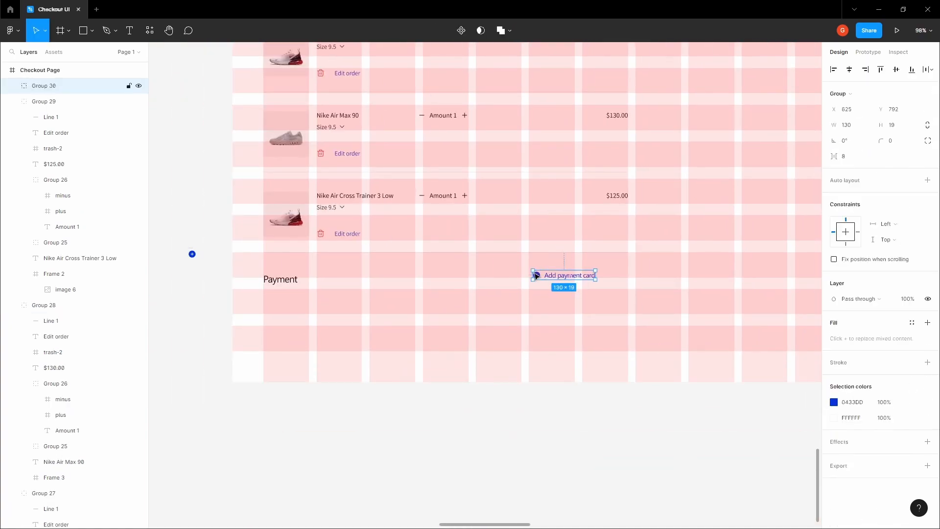
shift+click(286, 286)
click(896, 69)
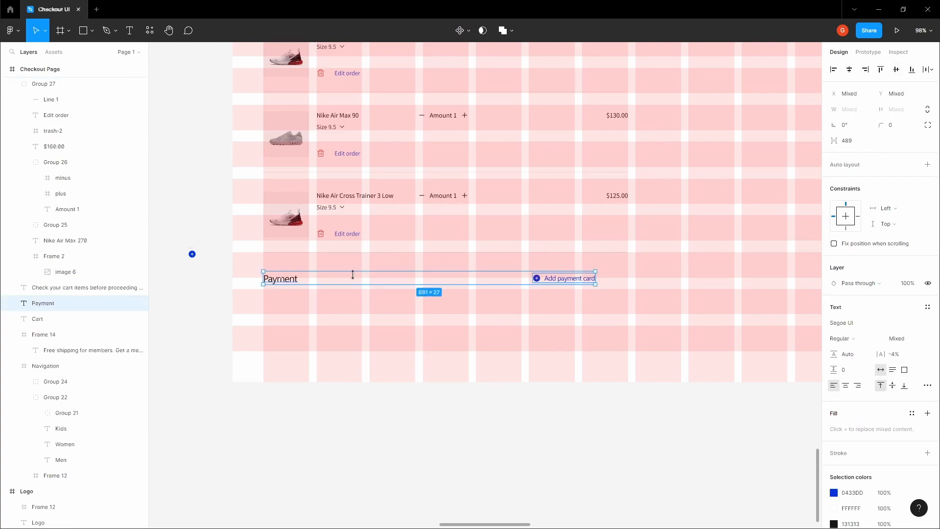
click(286, 278)
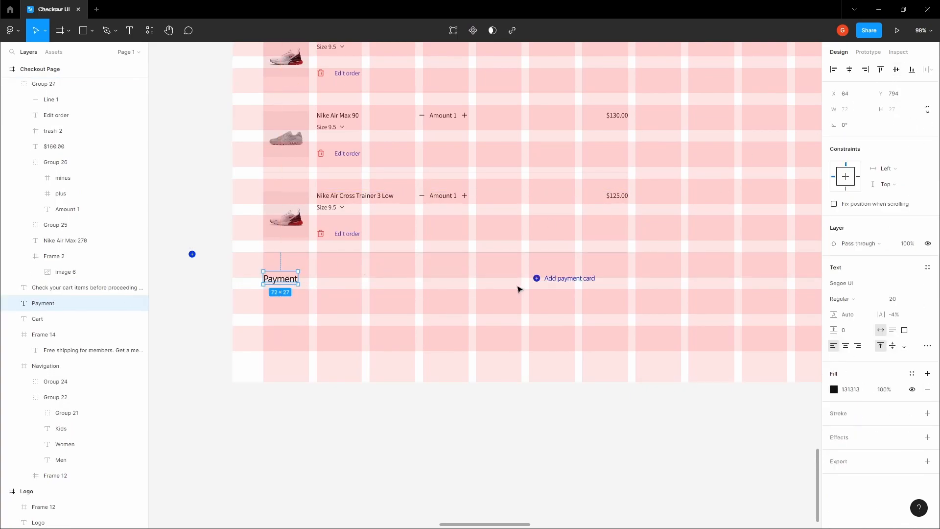
shift+click(538, 277)
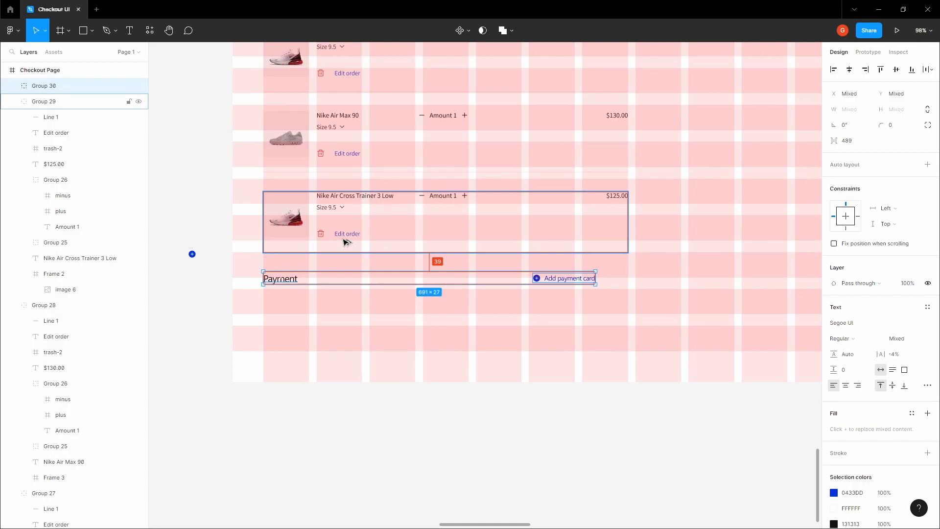
Move the "Add payment card" group horizontally so its right edge lines up with the item prices, and check the icon-to-text gap.
click(580, 280)
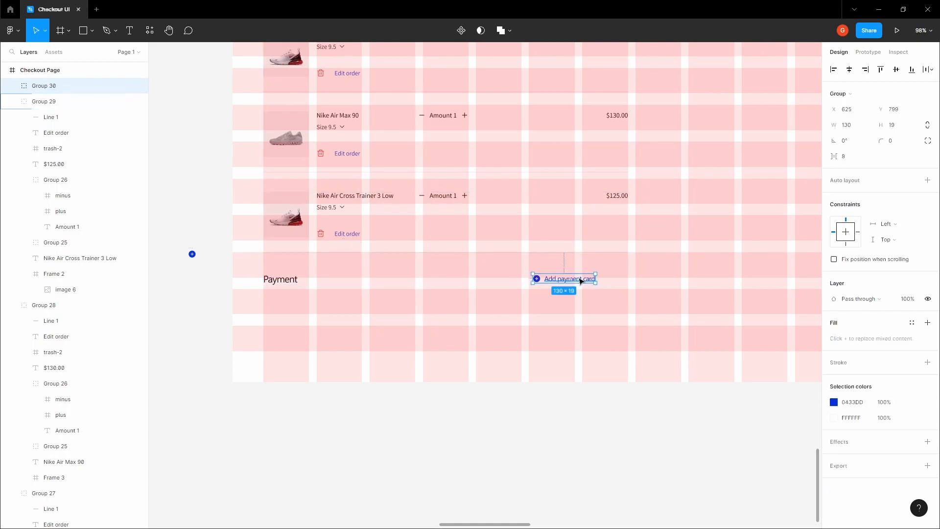
scroll(580, 279, up, 3)
drag(583, 282, 646, 282)
double_click(656, 282)
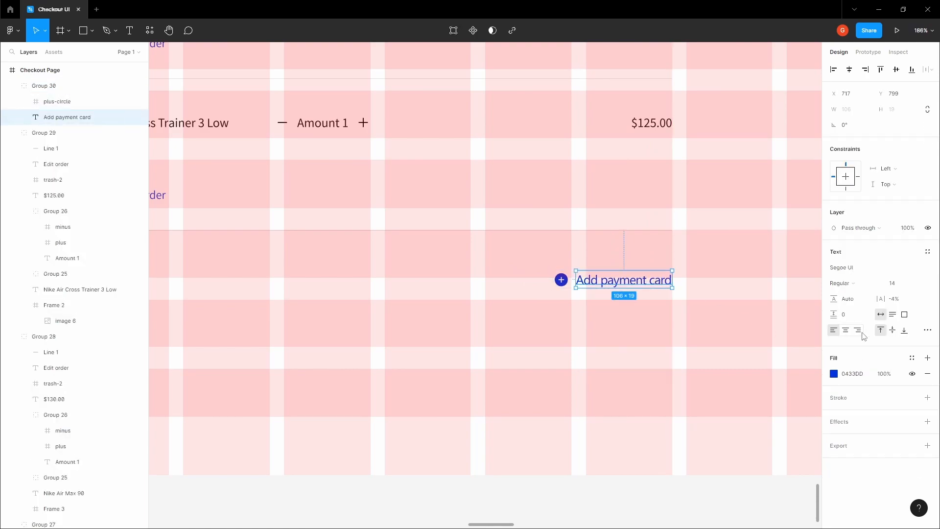
click(561, 279)
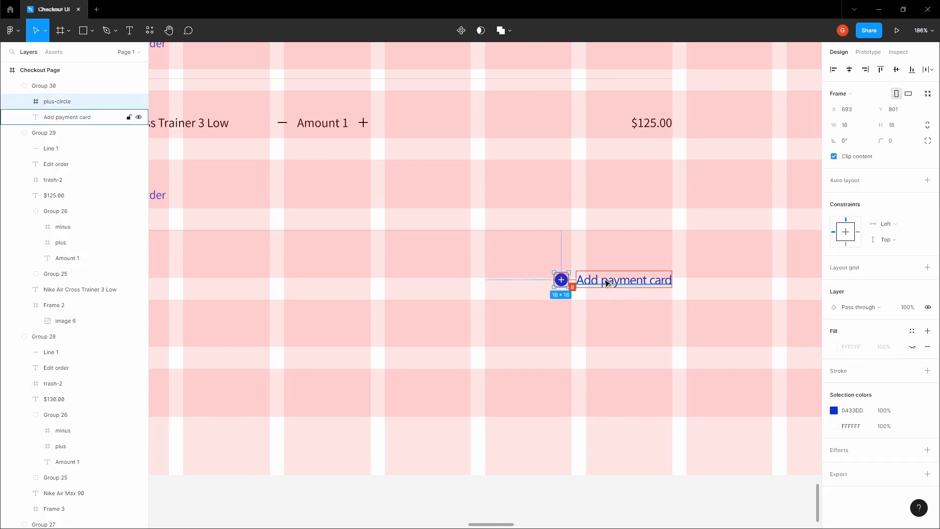
Deselect the plus-circle icon and hide the layout grid on the Checkout Page.
click(582, 323)
scroll(575, 334, down, 2)
drag(463, 333, 455, 336)
key(ctrl+shift+4)
Select and copy the Visa card logo in the Images frame.
drag(380, 327, 394, 340)
scroll(398, 329, down, 3)
drag(300, 393, 593, 161)
mouse_move(464, 221)
mouse_down()
mouse_move(472, 209)
mouse_move(456, 215)
mouse_move(456, 206)
mouse_up()
key(ctrl+z)
click(252, 201)
key(space)
drag(252, 201, 227, 194)
key(space)
drag(301, 285, 294, 251)
scroll(281, 274, up, 1)
click(277, 280)
key(alt)
click(215, 239)
key(space)
drag(214, 238, 229, 289)
scroll(241, 292, down, 2)
drag(318, 216, 295, 300)
scroll(308, 295, down, 3)
drag(458, 123, 373, 475)
drag(450, 213, 661, 312)
scroll(331, 223, up, 5)
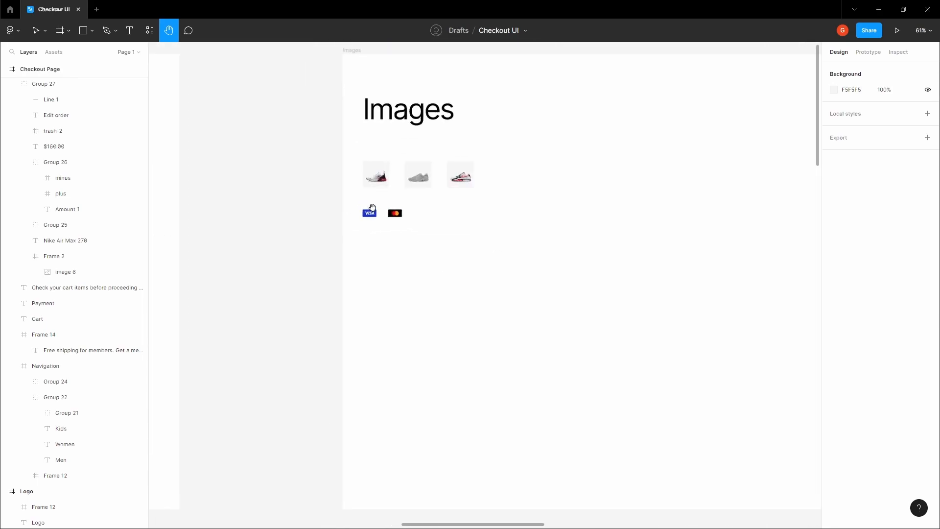
scroll(372, 208, up, 3)
click(369, 217)
right_click(369, 219)
click(317, 244)
key(space)
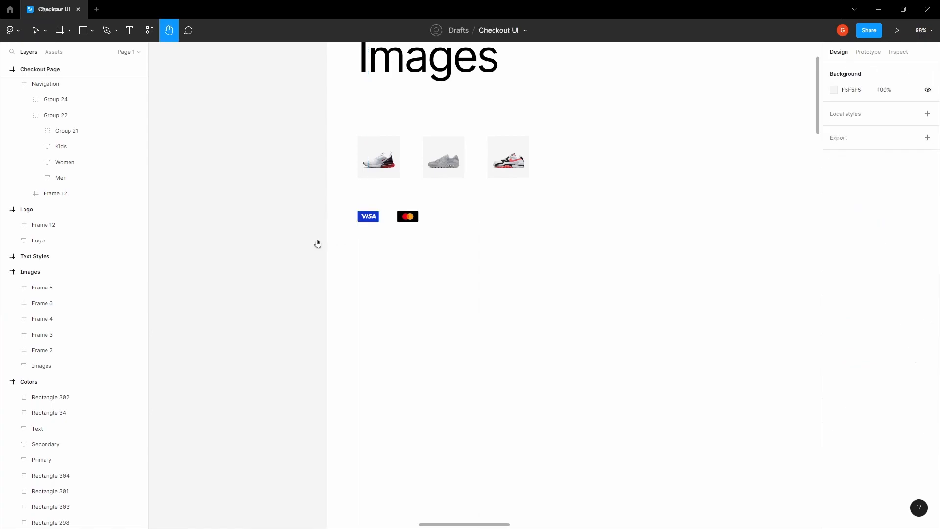
Return from the Images frame to the Checkout Page frame with its Payment section.
scroll(318, 244, down, 4)
drag(323, 380, 419, 201)
scroll(380, 364, down, 3)
drag(379, 364, 418, 174)
scroll(418, 198, up, 2)
drag(539, 293, 350, 166)
click(432, 215)
click(444, 200)
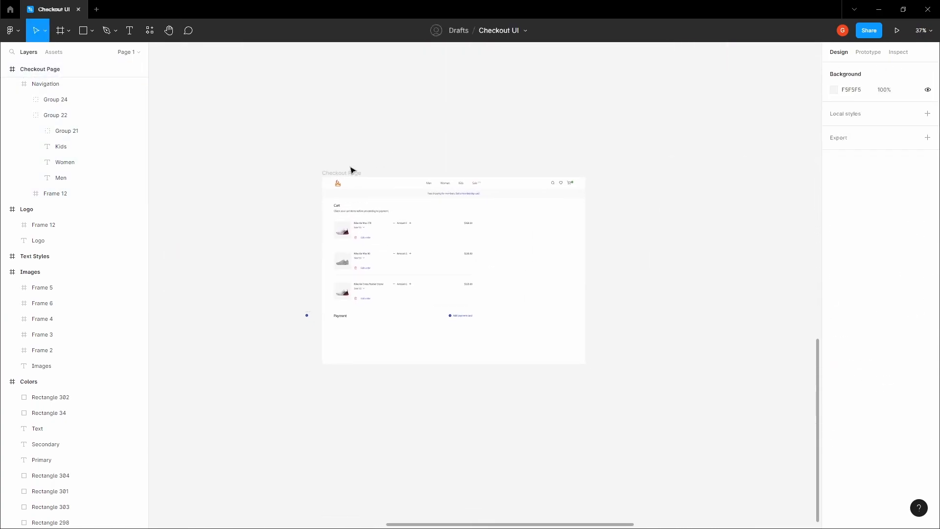
Paste the copied Visa logo into the Checkout Page frame and place it below the Payment heading.
click(351, 171)
key(ctrl+v)
scroll(353, 262, up, 3)
drag(326, 283, 336, 397)
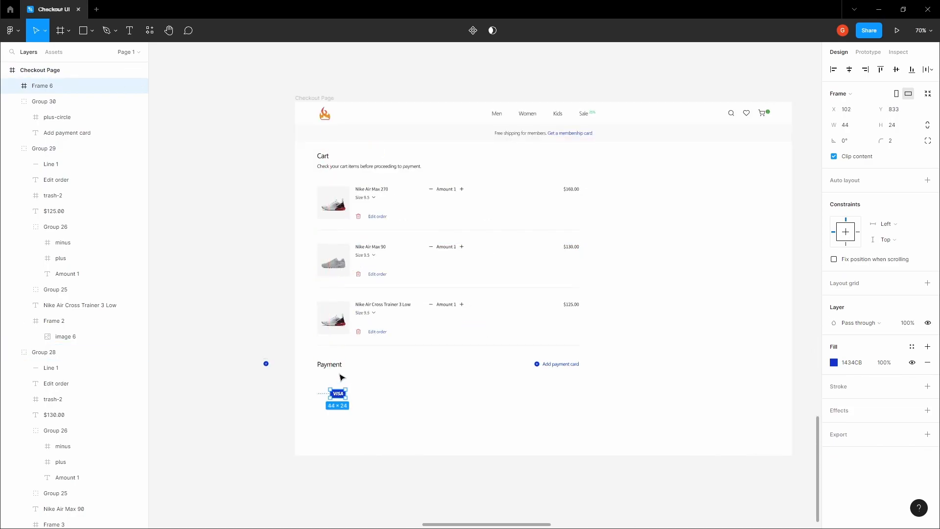
scroll(372, 293, up, 5)
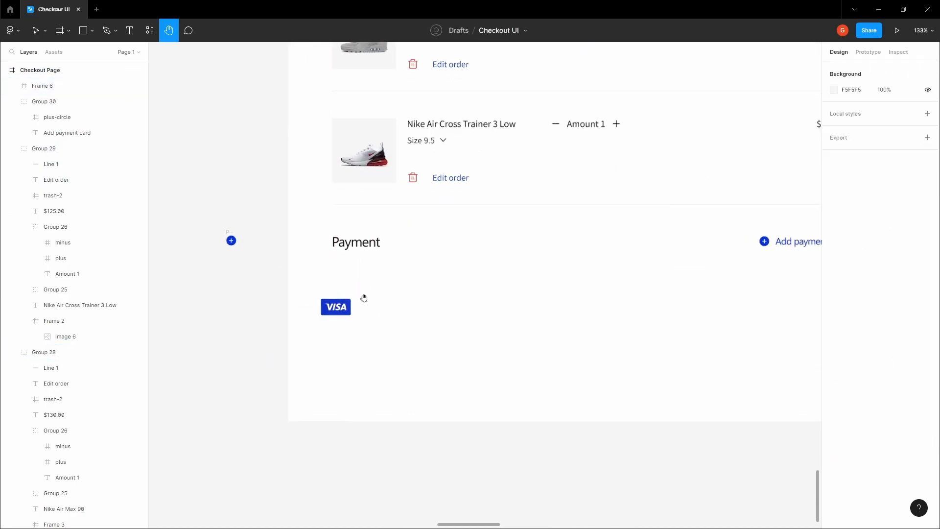
Add a text layer reading "Visa Debit Card" beside the Visa logo.
scroll(362, 298, up, 2)
key(t)
click(400, 313)
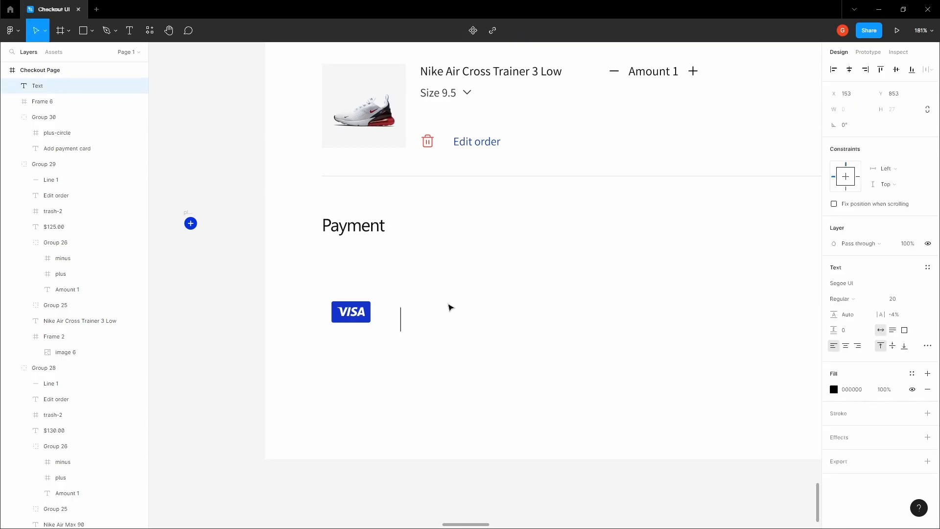
text(Visa Debit Card)
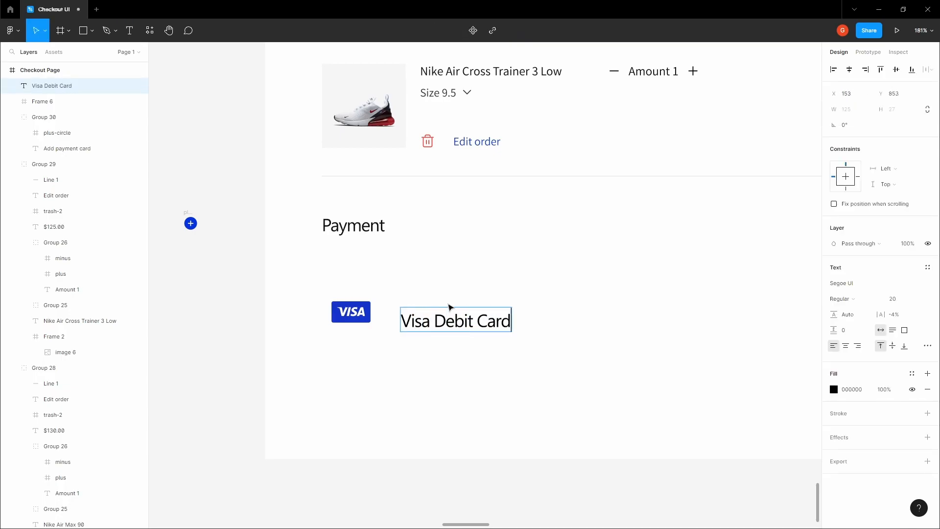
key(Escape)
Set the Visa Debit Card text to the Varta font at size 14 and shift it slightly toward the Visa logo.
click(848, 284)
text(Vart)
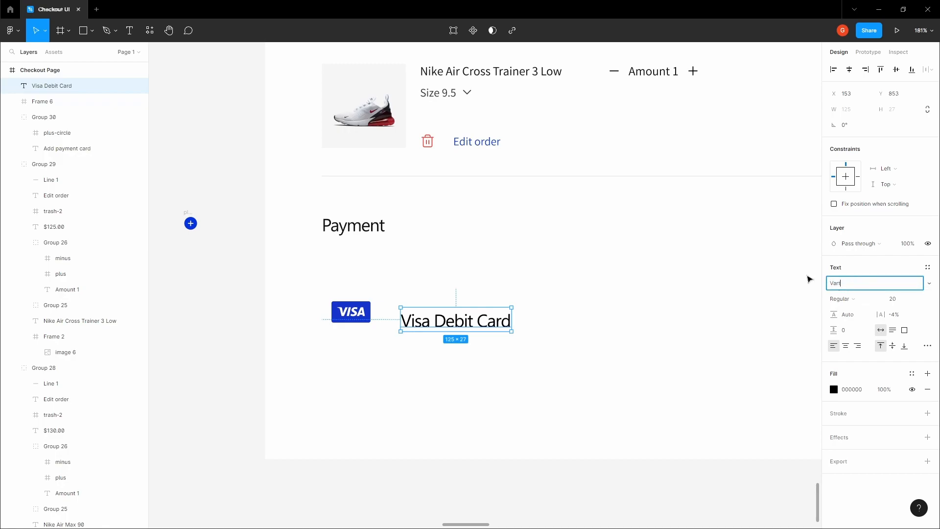
text(a)
key(Tab)
click(671, 256)
click(477, 327)
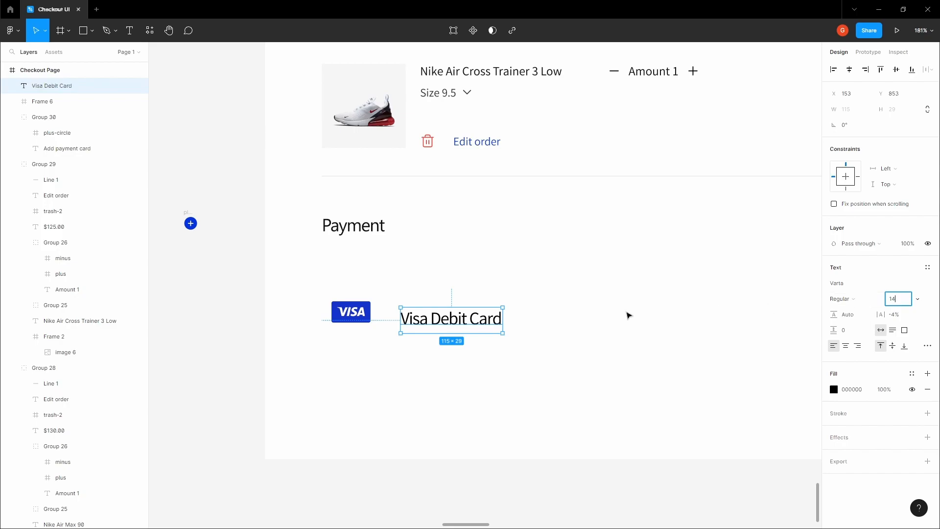
key(Tab)
drag(433, 315, 428, 313)
click(437, 293)
key(space)
drag(437, 293, 420, 293)
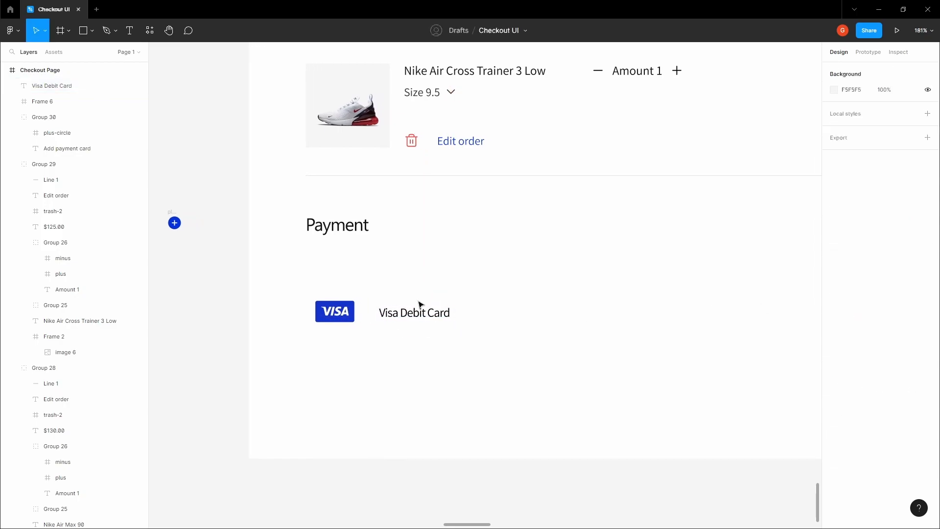
Try font size 16 on the Visa Debit Card text.
click(417, 306)
click(892, 300)
text(16)
key(Return)
click(495, 304)
Move the Visa Debit Card text up and close beside the Visa logo, to about X 133, Y 847.
click(419, 314)
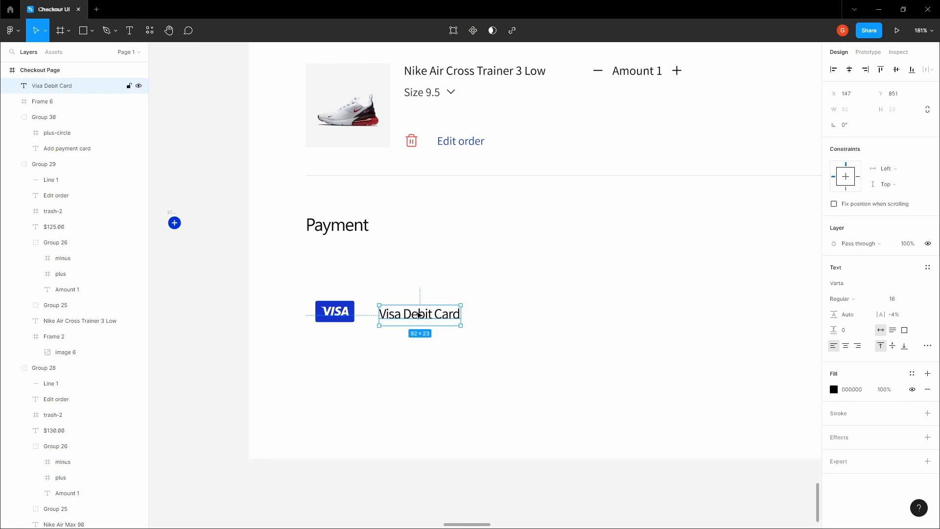
scroll(420, 314, up, 5)
drag(420, 315, 399, 309)
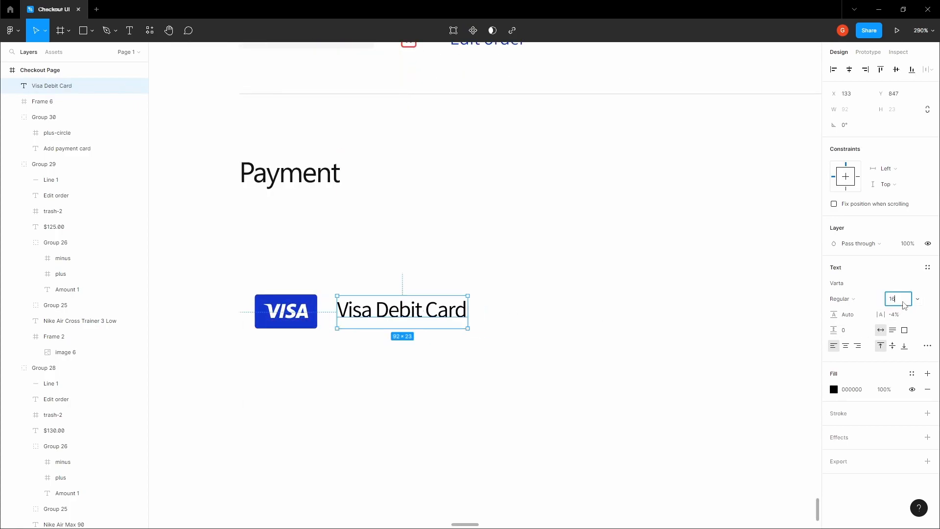
Set the Visa Debit Card text to font size 14 with 0% letter spacing.
text(14)
click(867, 316)
text(A)
key(Tab)
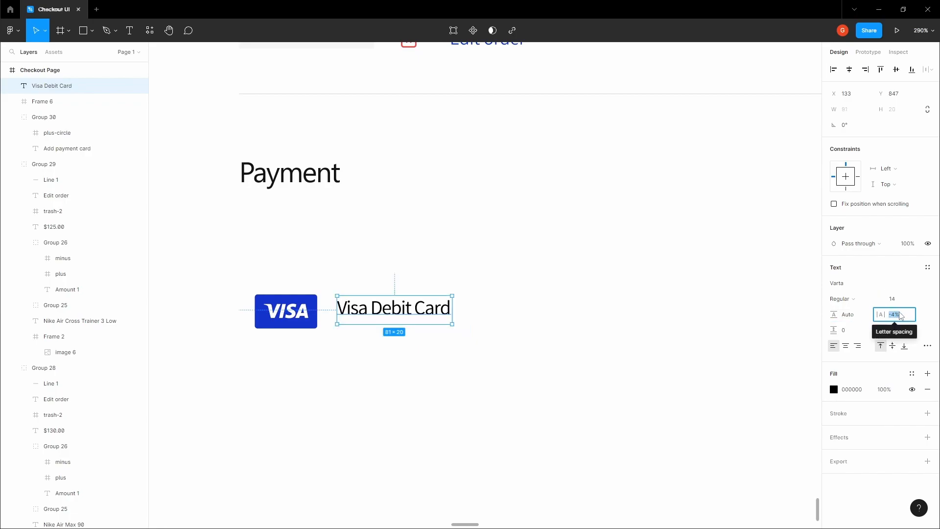
text(0)
key(Tab)
click(539, 320)
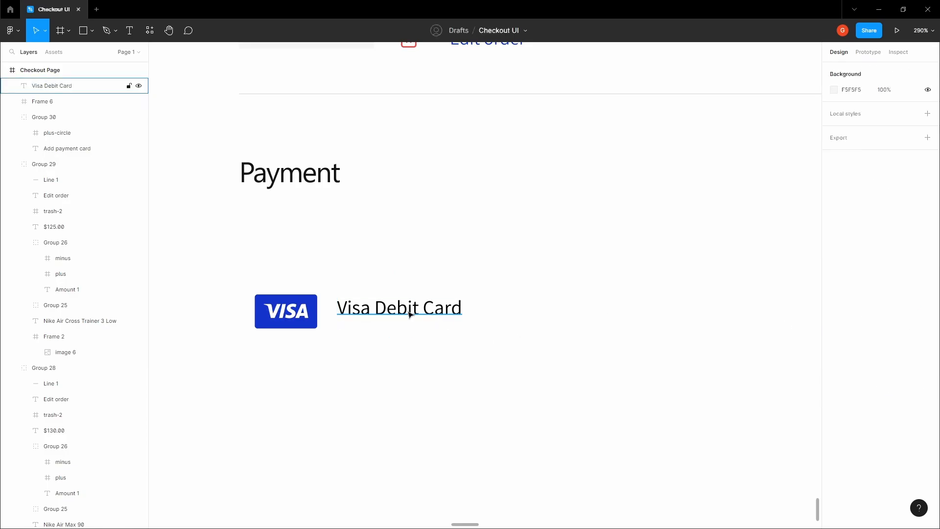
Switch the Visa Debit Card text to a fixed-size box and trim its height to 16.
click(408, 314)
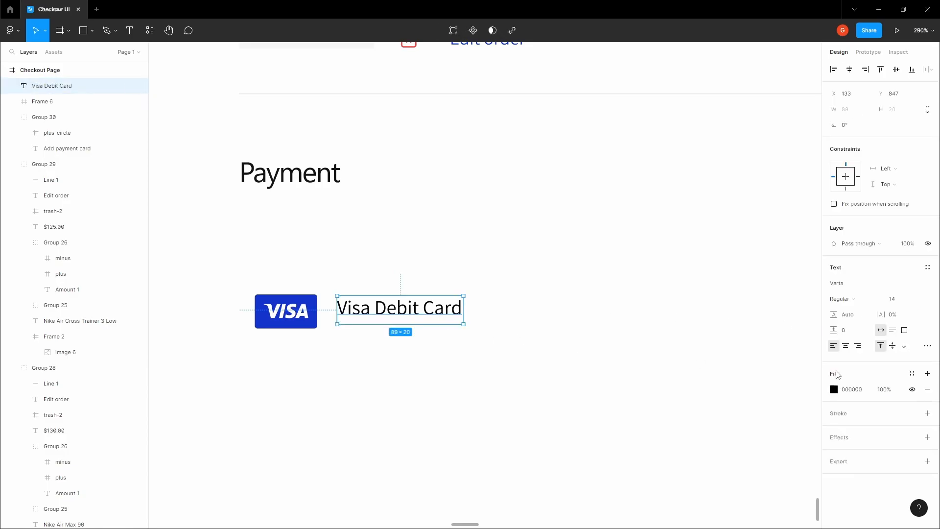
click(904, 332)
scroll(340, 301, up, 10)
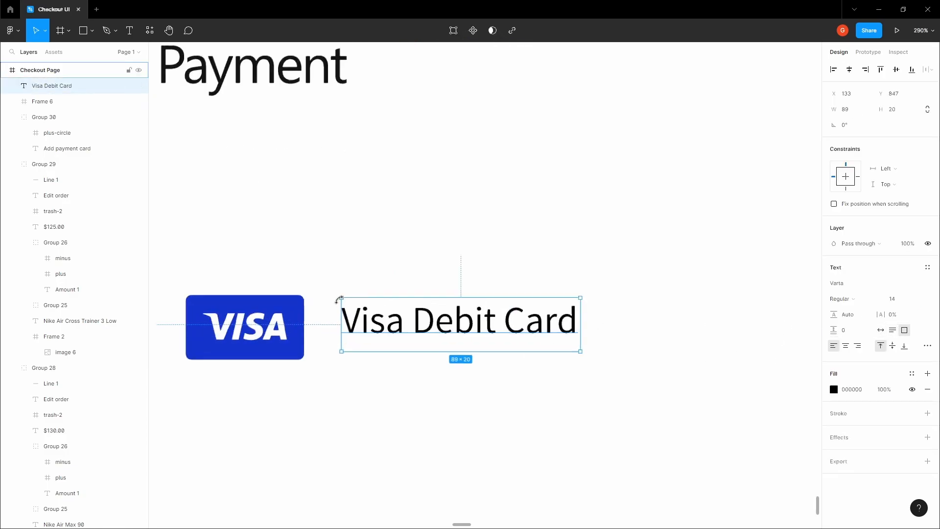
drag(362, 448, 363, 411)
ctrl+scroll(381, 409, down, 5)
click(406, 442)
key(space)
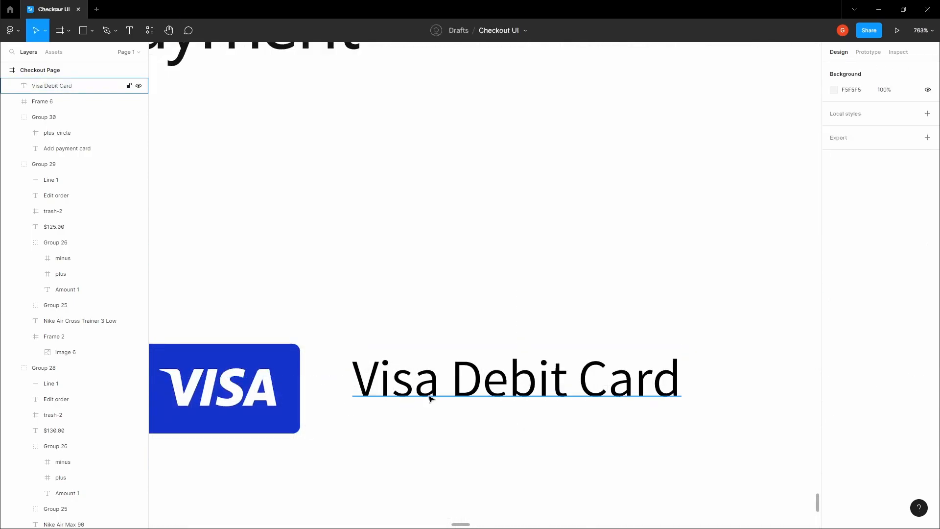
Align the text and Visa logo on their vertical centers and nudge the text to a 12 px gap from the logo.
click(429, 398)
ctrl+scroll(413, 268, down, 5)
shift+click(59, 102)
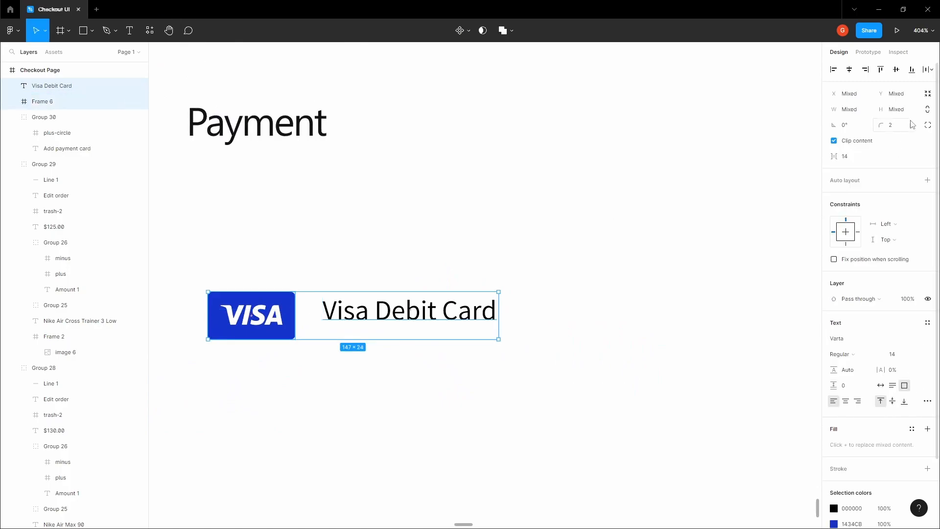
click(362, 313)
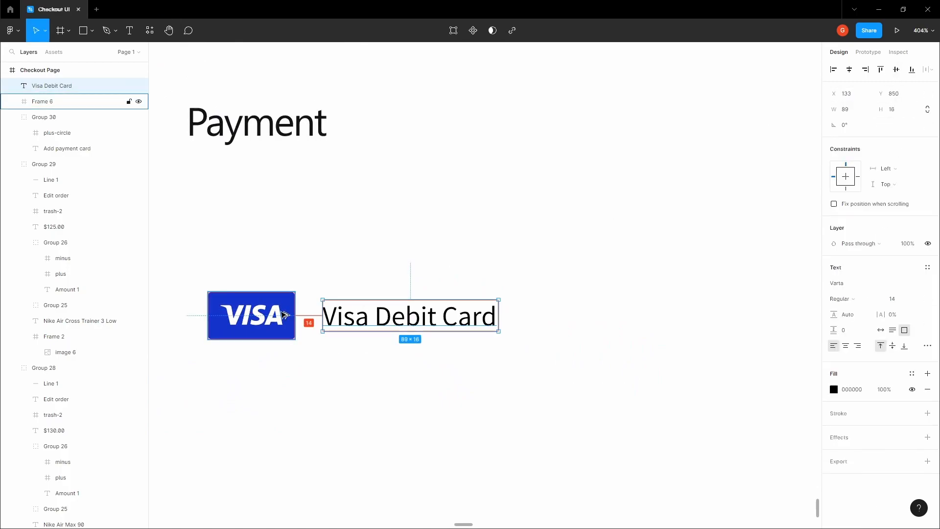
key(Left)
key(Left)
click(425, 273)
ctrl+scroll(426, 275, down, 5)
drag(423, 291, 327, 279)
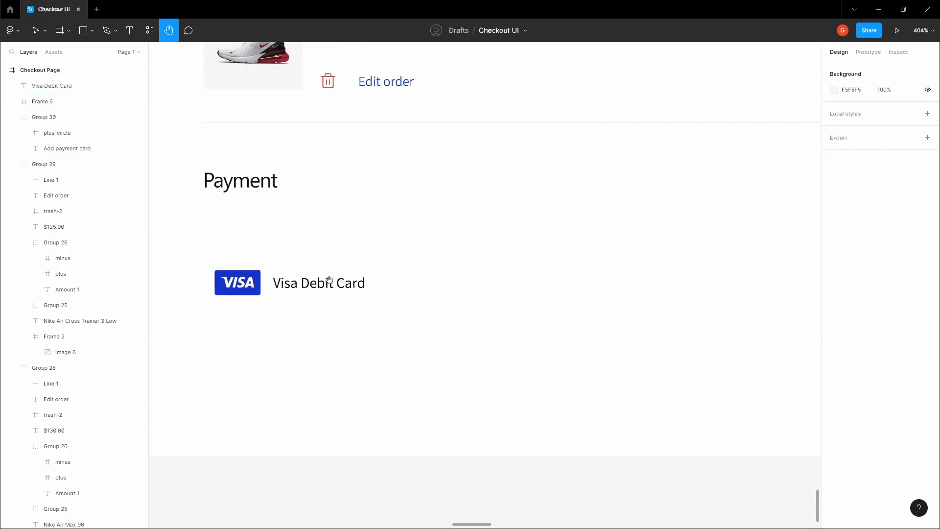
click(332, 286)
click(296, 250)
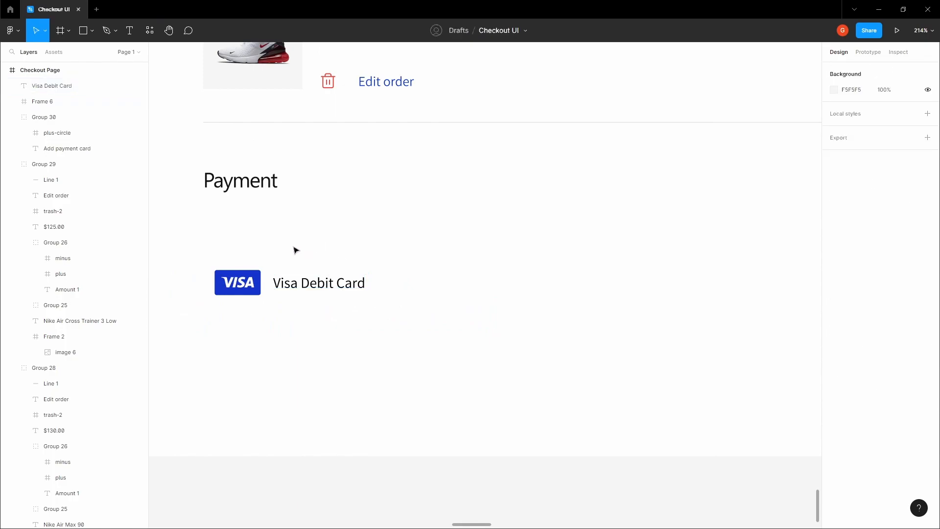
drag(295, 249, 342, 249)
click(368, 289)
alt+drag(346, 286, 455, 274)
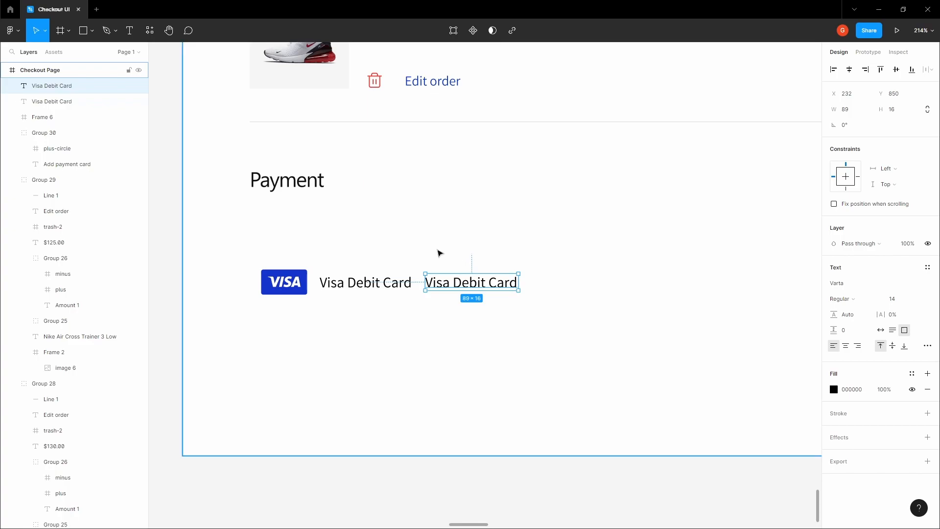
key(Delete)
ctrl+scroll(386, 248, down, 3)
click(333, 277)
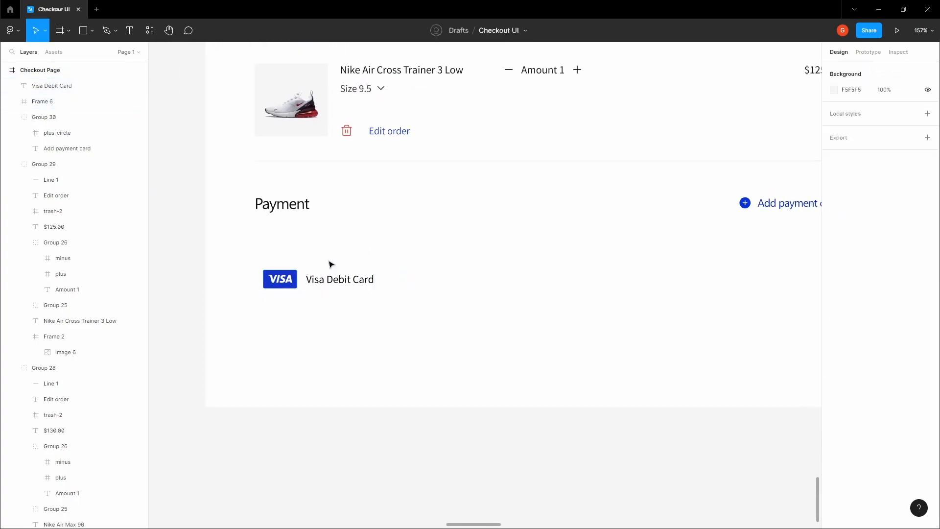
Show the layout grids and draw a 759 × 100 frame around the Visa logo and text, spanning the cart content's width.
click(330, 262)
ctrl+scroll(315, 257, down, 3)
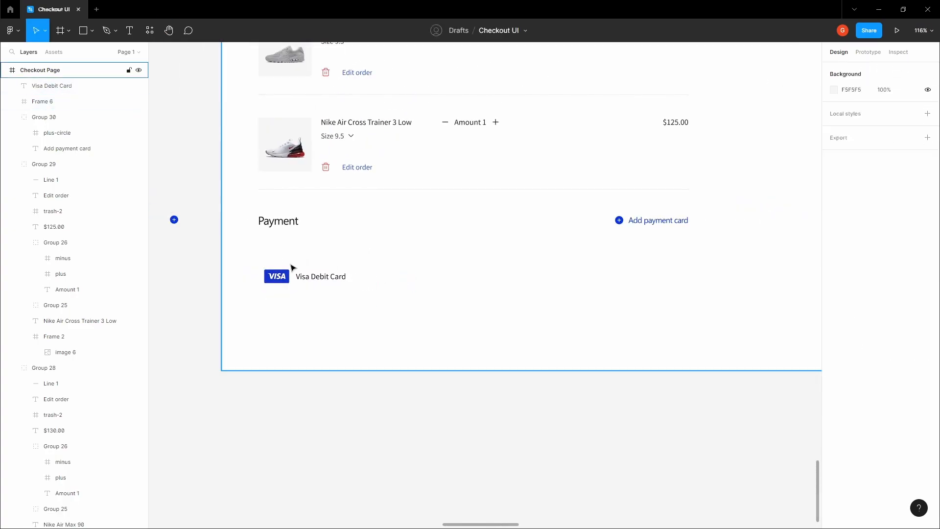
key(ctrl+shift+4)
ctrl+scroll(281, 260, up, 3)
key(f)
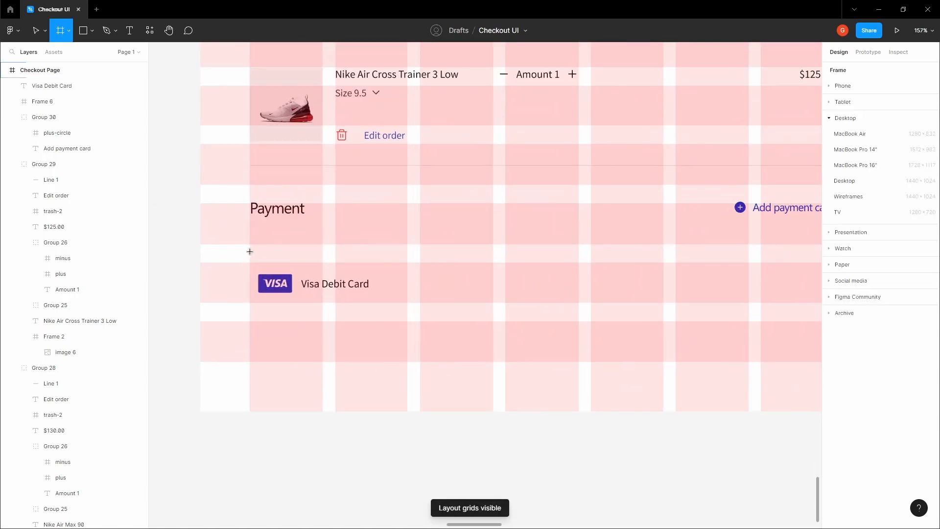
drag(252, 250, 682, 322)
ctrl+scroll(439, 333, down, 4)
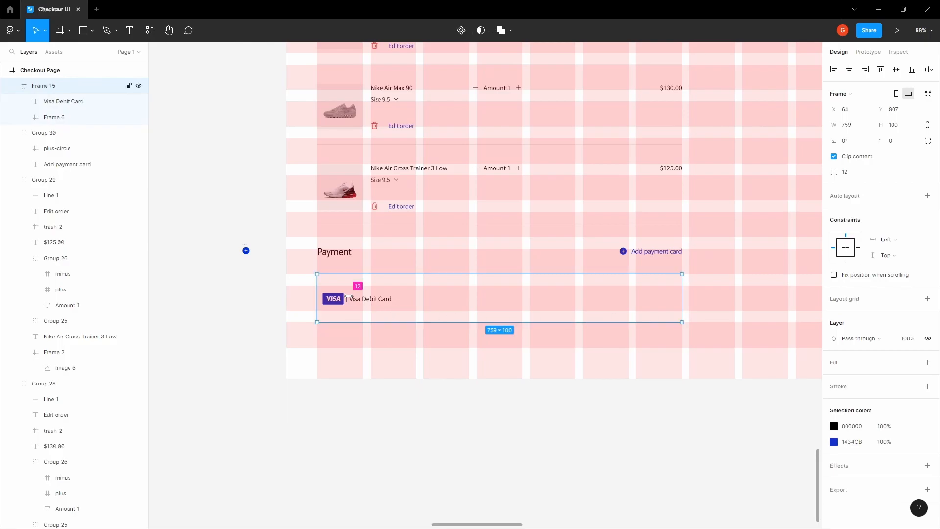
Group the Visa logo and the Visa Debit Card text inside the new frame.
ctrl+scroll(348, 295, up, 4)
click(342, 373)
double_click(324, 302)
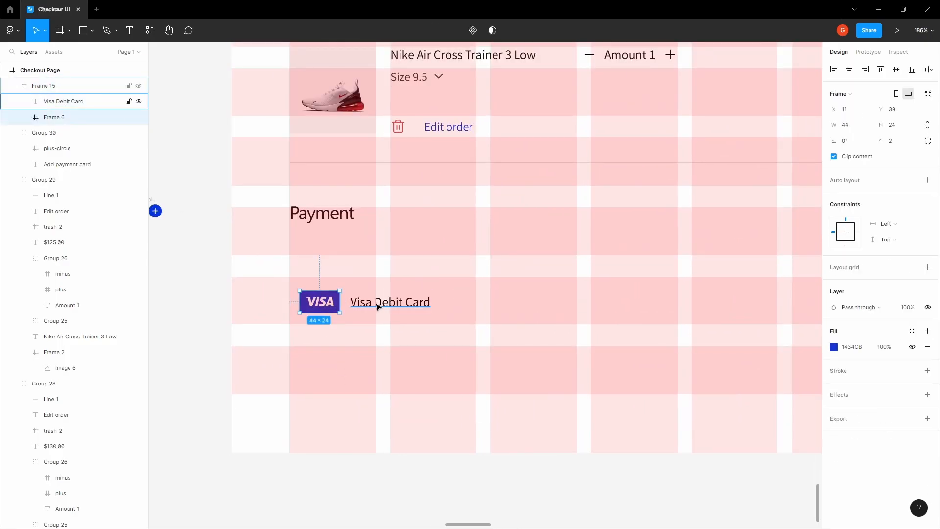
shift+click(377, 303)
key(ctrl+g)
Apply auto layout to the frame containing the Visa group.
click(502, 304)
ctrl+scroll(500, 306, down, 2)
key(space)
drag(279, 290, 162, 296)
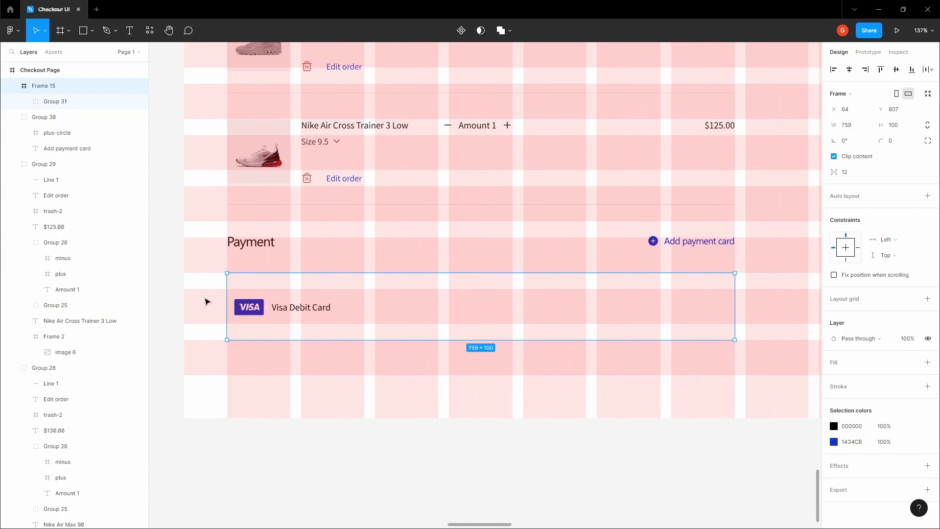
key(shift+a)
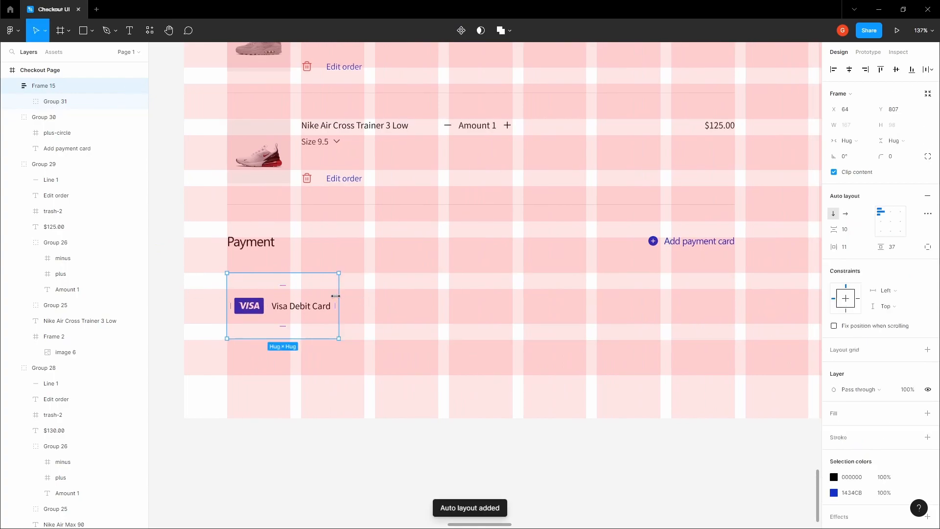
Try a vertical padding of 16 on the auto layout frame and settle on 12.
click(891, 246)
text(16)
key(Tab)
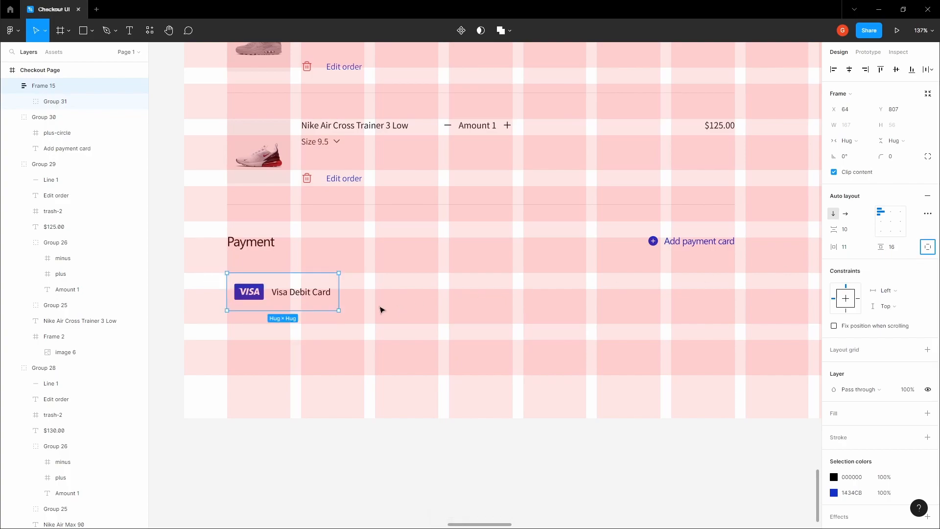
click(900, 249)
text(12)
key(Tab)
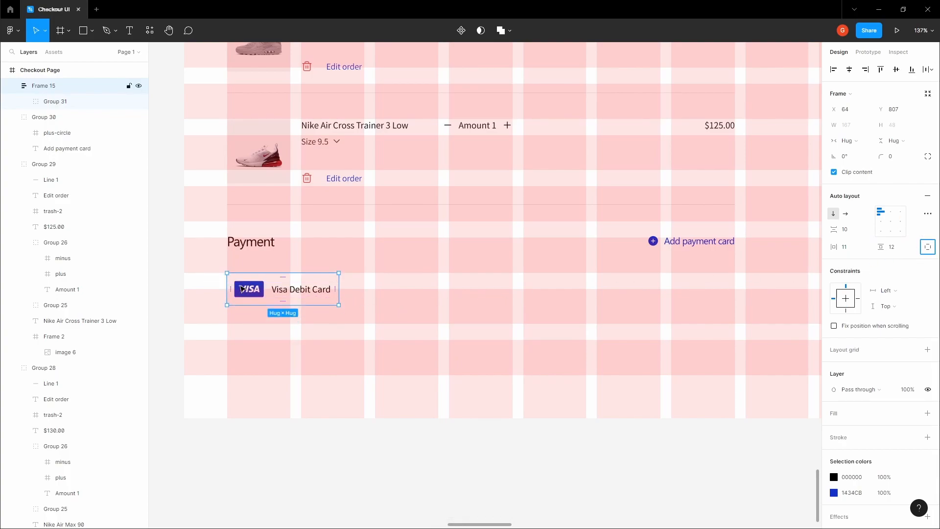
Widen the Visa card frame to 759 to match the cart content and remove its auto layout.
scroll(273, 288, up, 2)
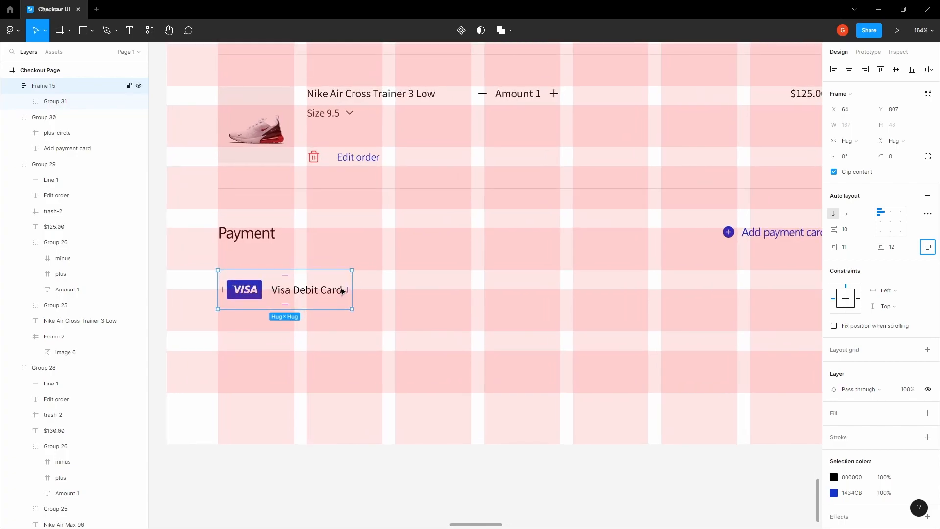
scroll(352, 287, down, 5)
drag(352, 287, 605, 284)
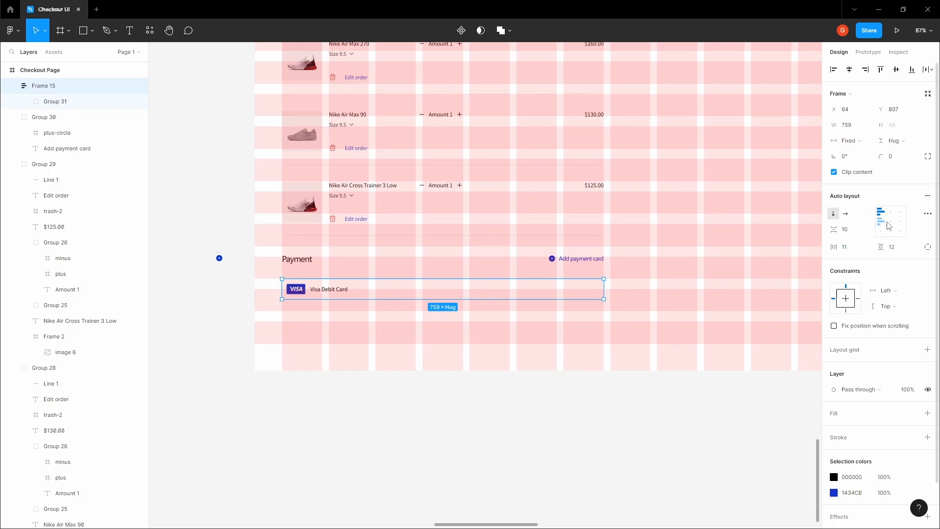
click(927, 197)
key(shift+0)
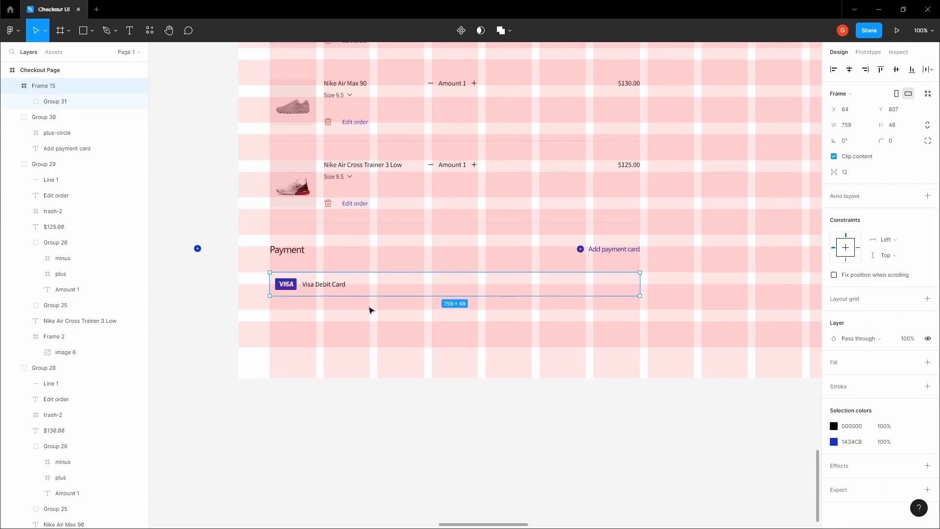
Add a black stroke to the Visa card frame and hide the layout grids, leaving the frame selected.
scroll(369, 294, up, 3)
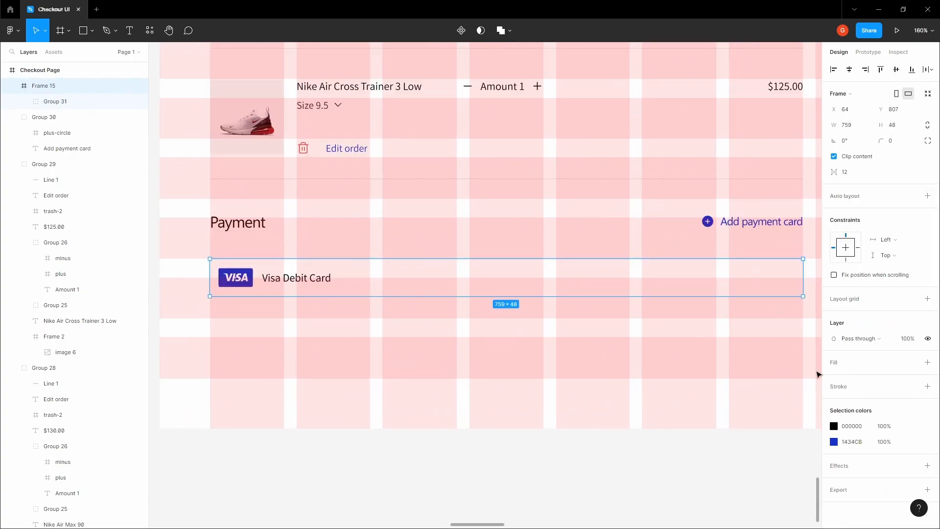
click(928, 387)
click(470, 331)
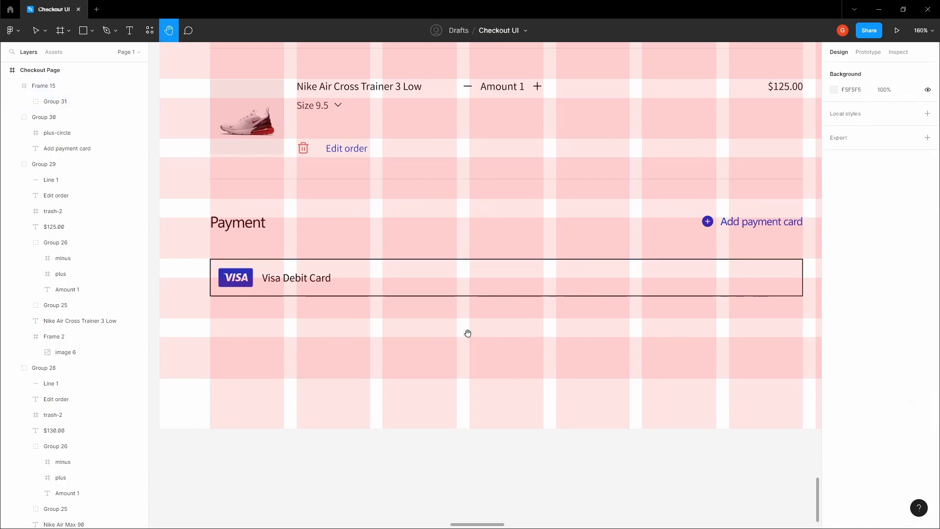
scroll(468, 360, up, 1)
key(ctrl+shift+4)
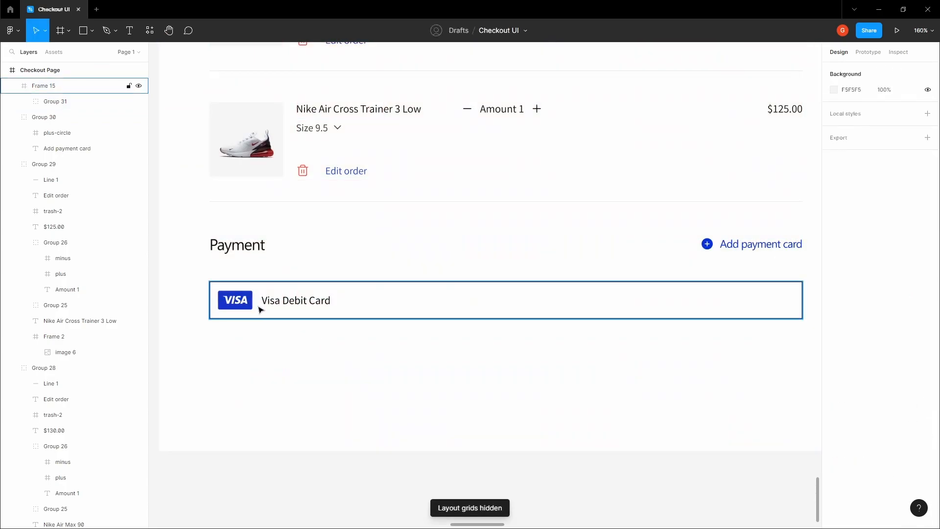
click(381, 311)
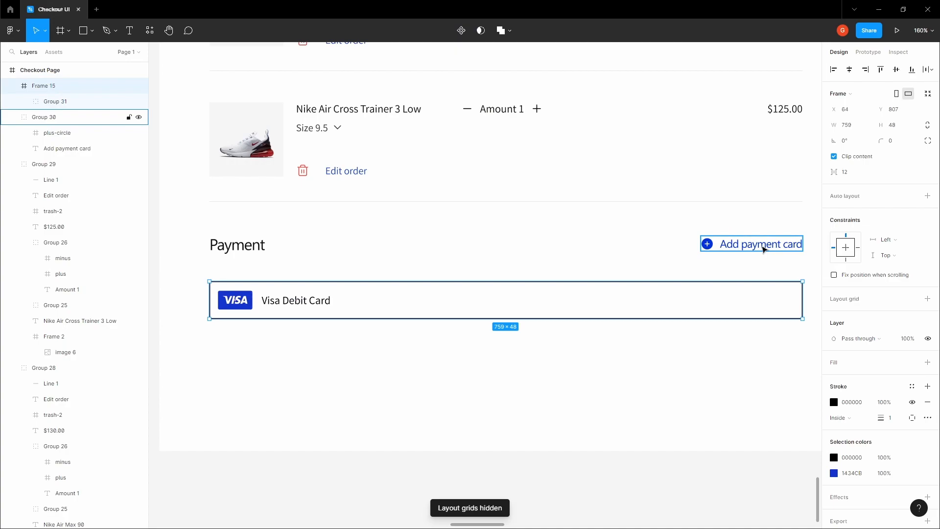
Round the Visa card frame's corners to 4 and recolour its stroke DCDCDC, copied from the cart divider line.
click(903, 145)
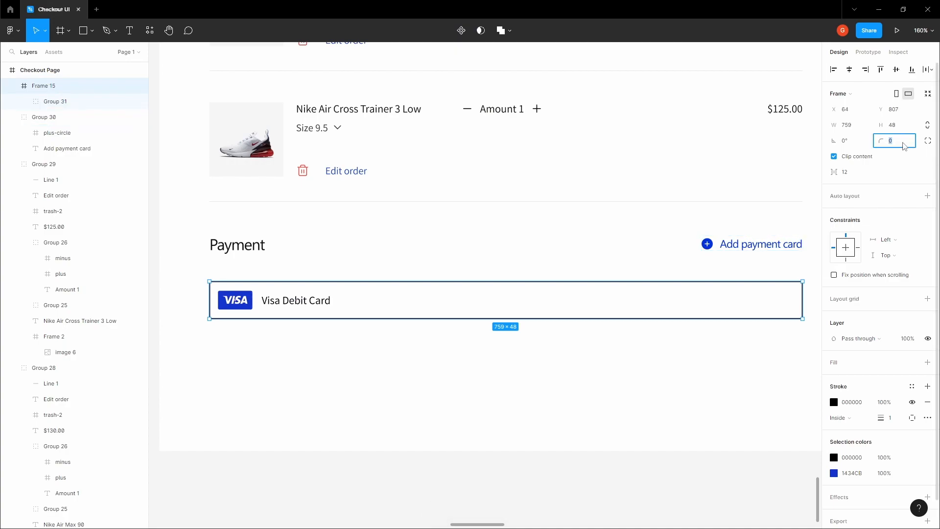
click(290, 295)
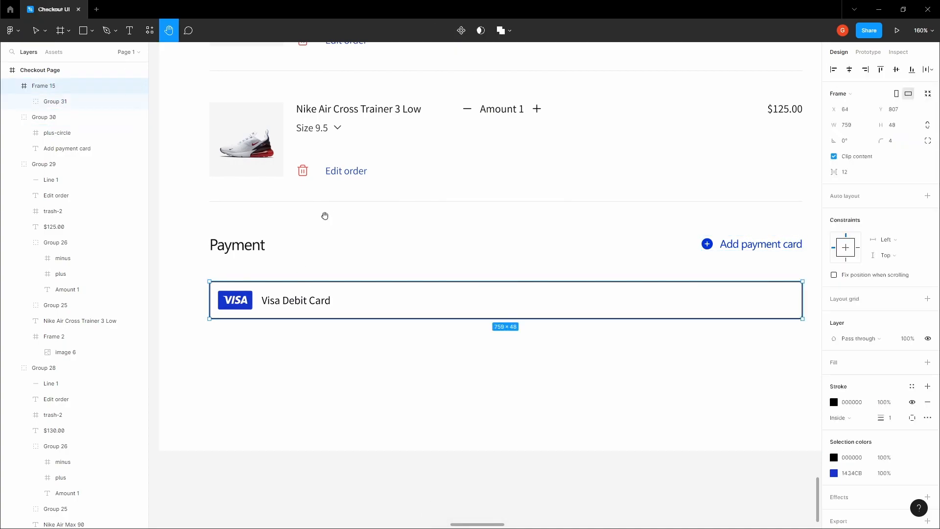
click(320, 210)
scroll(328, 201, up, 5)
scroll(329, 202, up, 2)
click(341, 203)
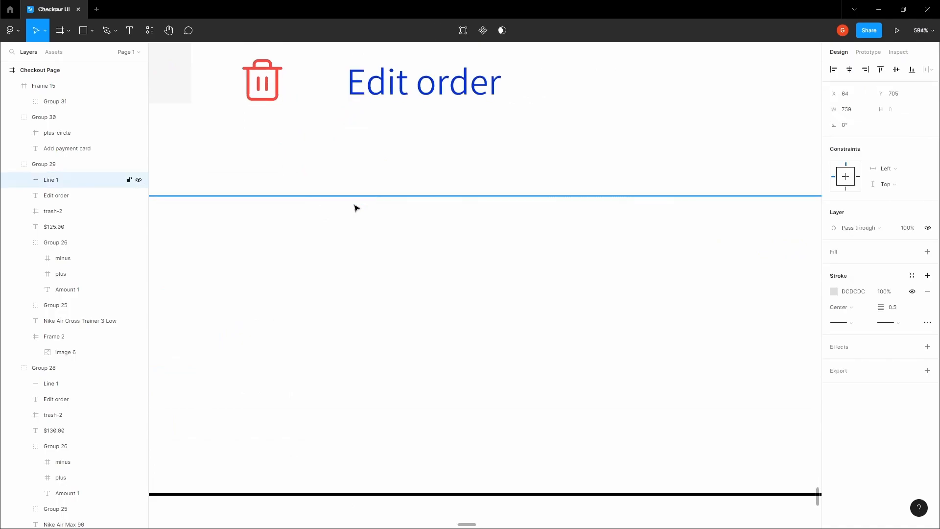
click(861, 297)
key(ctrl+c)
click(580, 338)
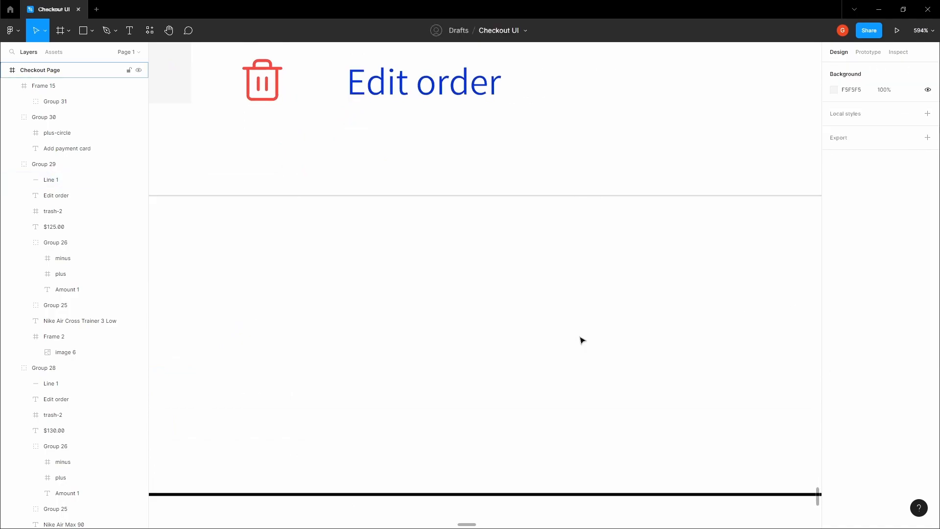
scroll(468, 277, down, 6)
drag(427, 260, 415, 250)
click(397, 297)
click(861, 406)
key(ctrl+v)
Reduce the Visa card frame's stroke weight to 0.5 and deselect the frame.
click(892, 421)
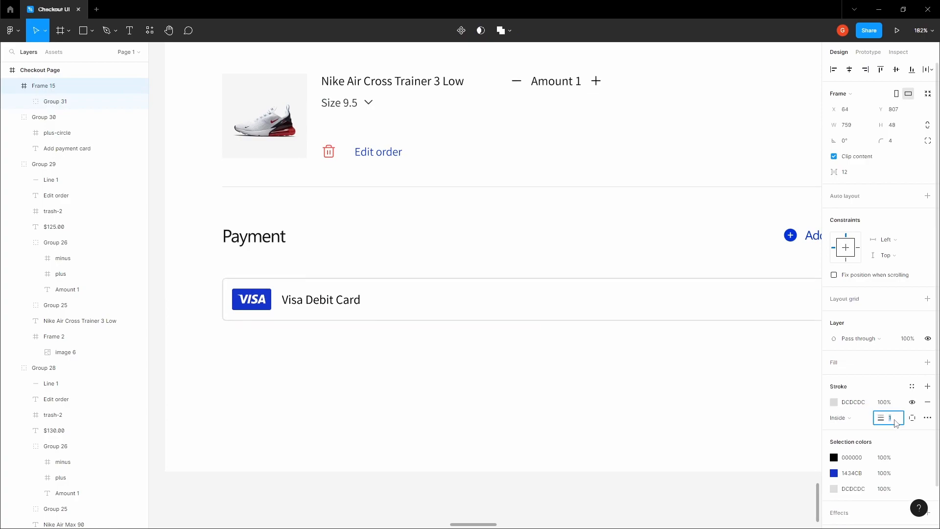
text(0.5)
key(Return)
click(700, 373)
Add a masked card number as a text layer inside the Visa card frame, beside the Visa Debit Card label.
drag(585, 339, 523, 336)
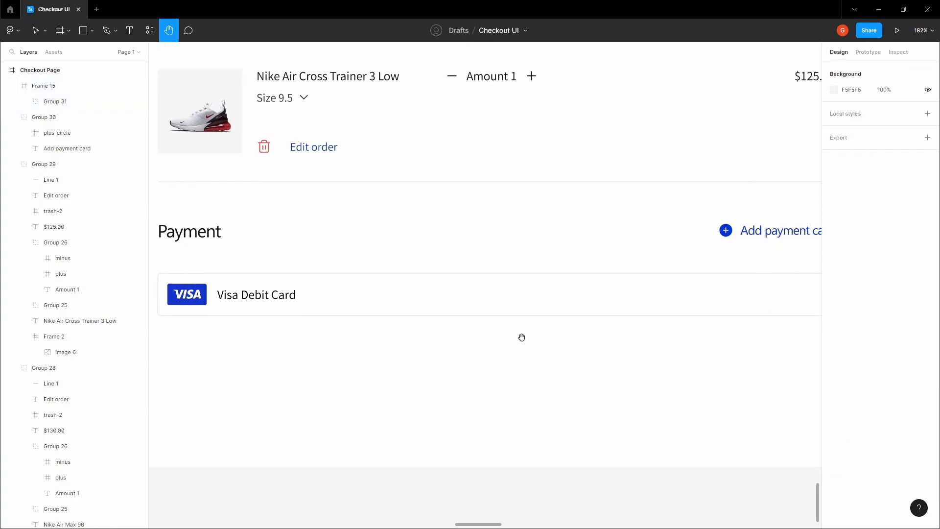
scroll(513, 336, down, 2)
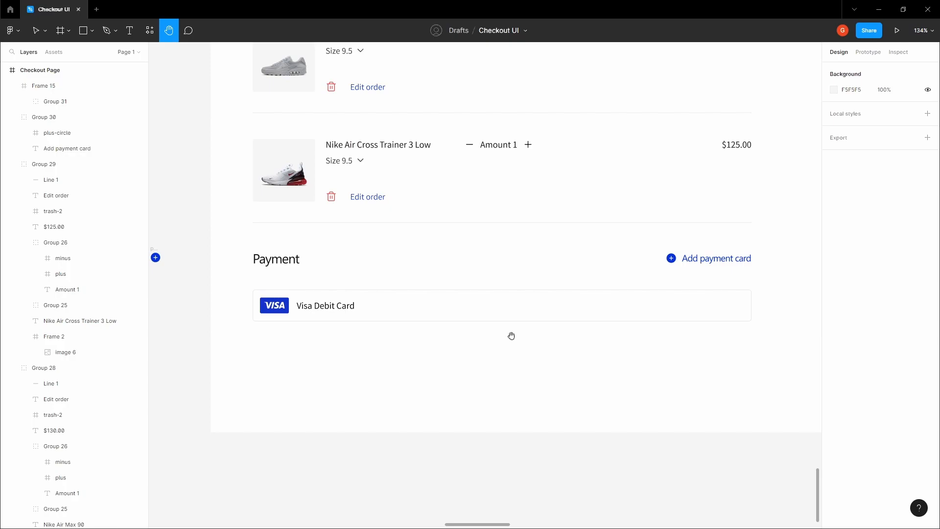
key(v)
scroll(421, 329, up, 4)
click(266, 287)
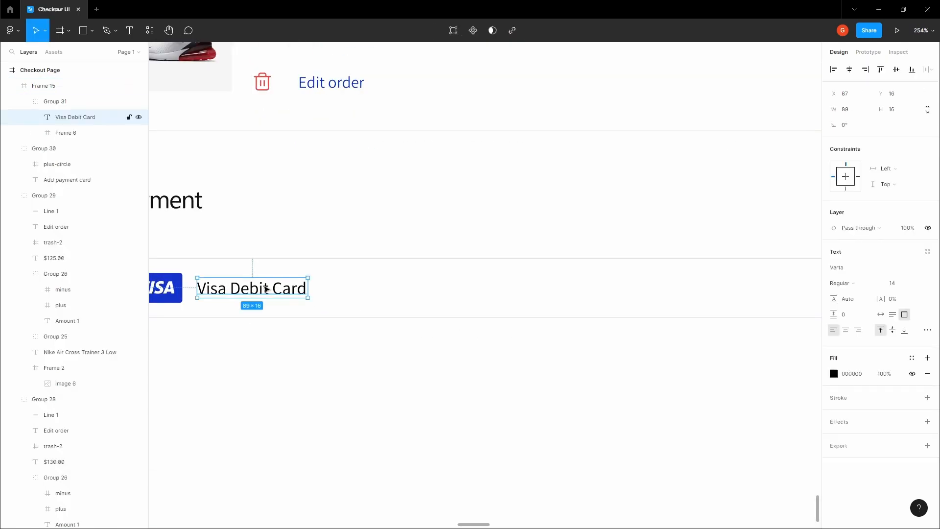
click(360, 296)
key(t)
click(423, 274)
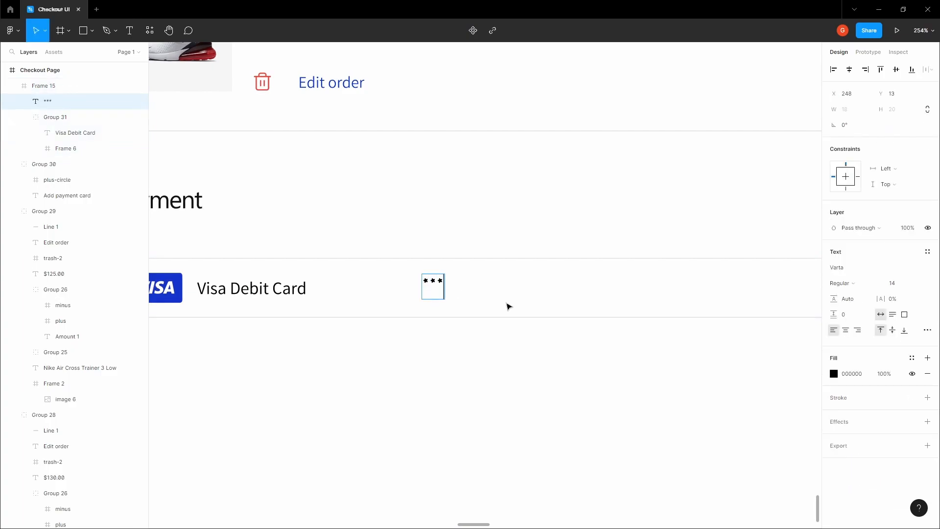
text(**** **** 5212)
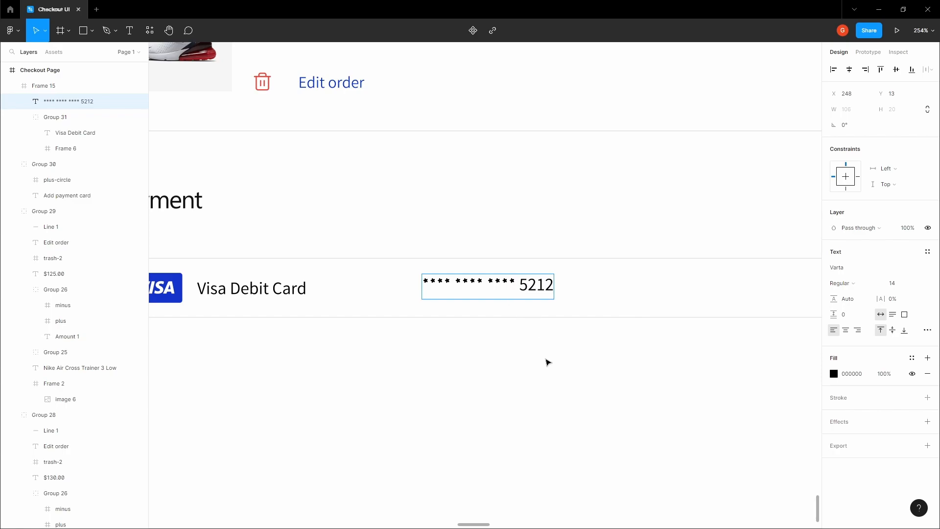
key(Escape)
Set the masked card number's font size to 13 and shrink its text box to a height of 15.
click(892, 283)
text(13)
key(Tab)
text(Auto)
key(Tab)
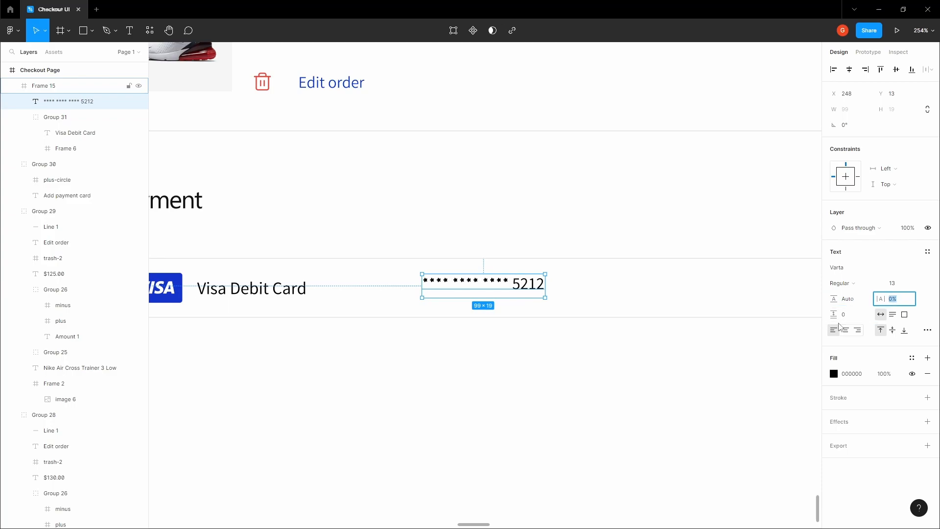
scroll(460, 281, up, 10)
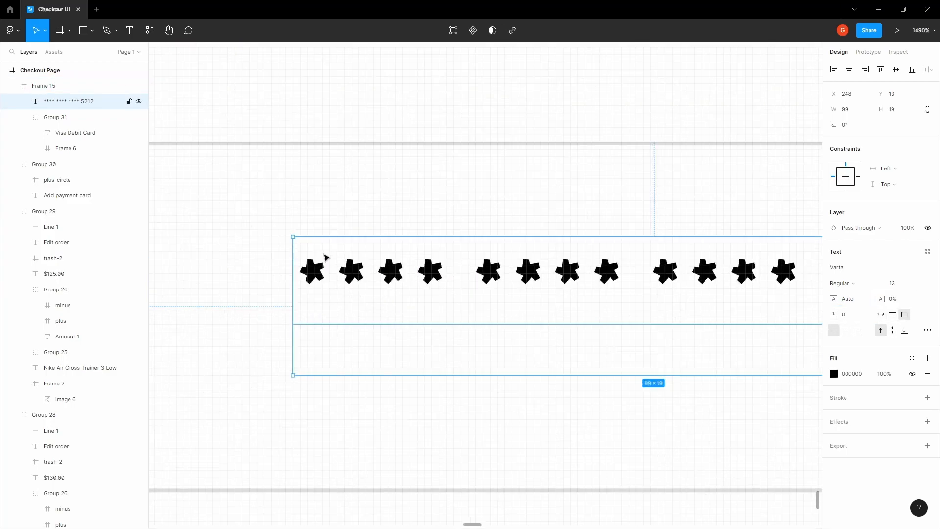
drag(330, 375, 332, 346)
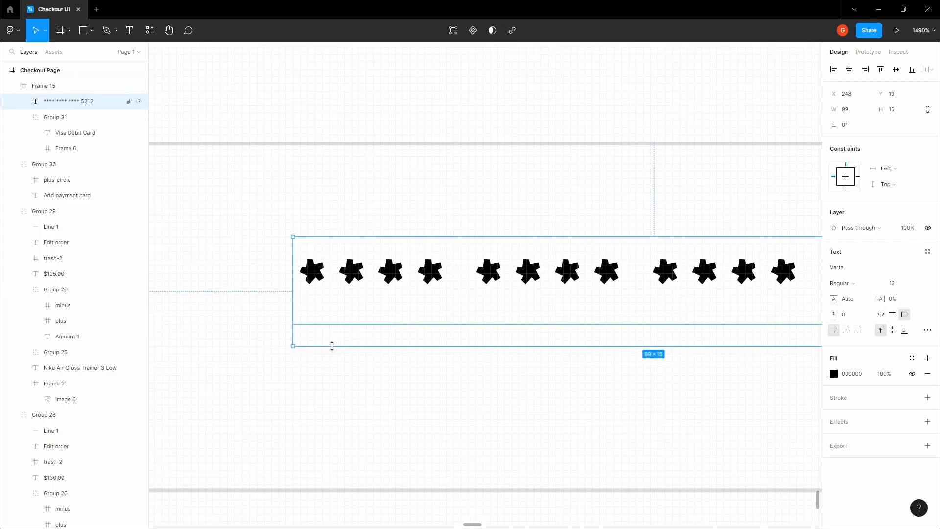
Change the masked card number's fill to the grey 9C9C9C.
scroll(353, 345, down, 5)
click(376, 419)
drag(402, 398, 509, 373)
scroll(509, 374, down, 1)
double_click(524, 331)
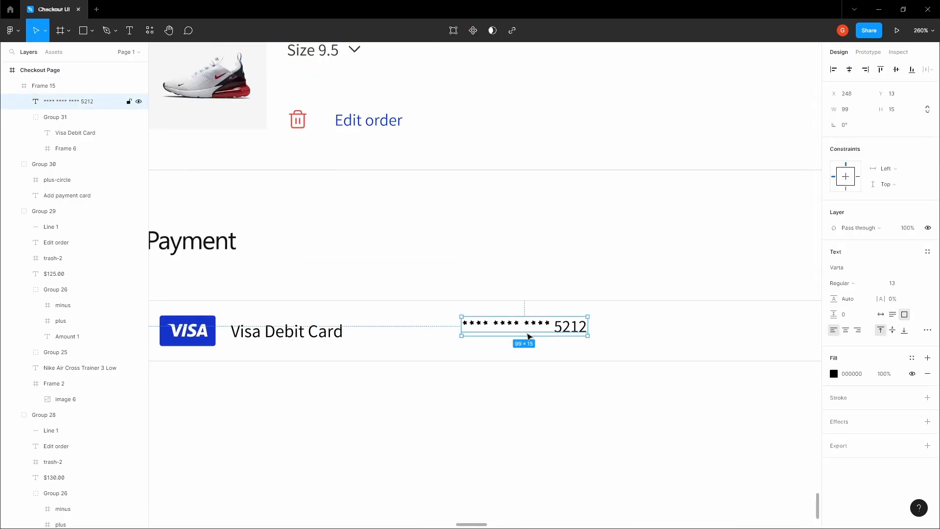
scroll(589, 339, down, 1)
click(835, 377)
drag(708, 373, 674, 333)
click(581, 411)
drag(543, 380, 437, 355)
scroll(434, 354, down, 2)
Align the vertical centres of the masked card number and the Visa logo and label group.
double_click(435, 323)
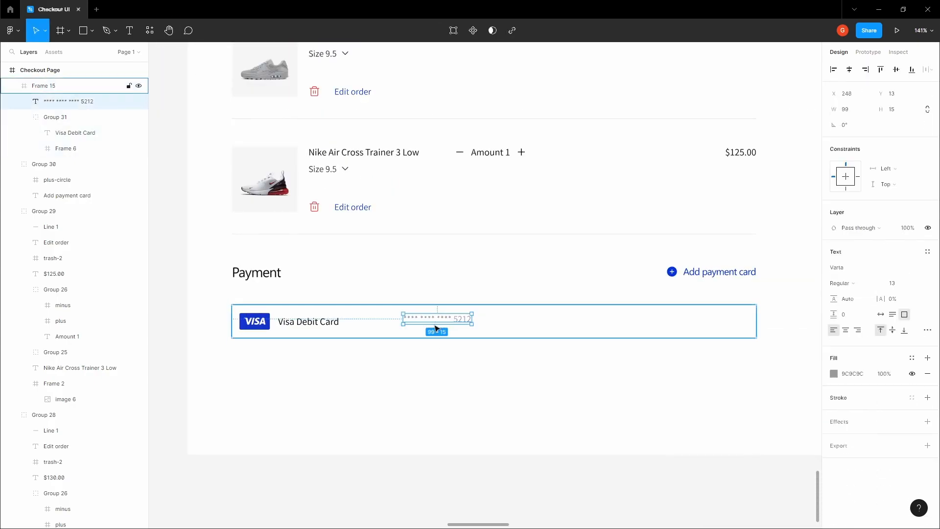
shift+click(305, 323)
click(897, 70)
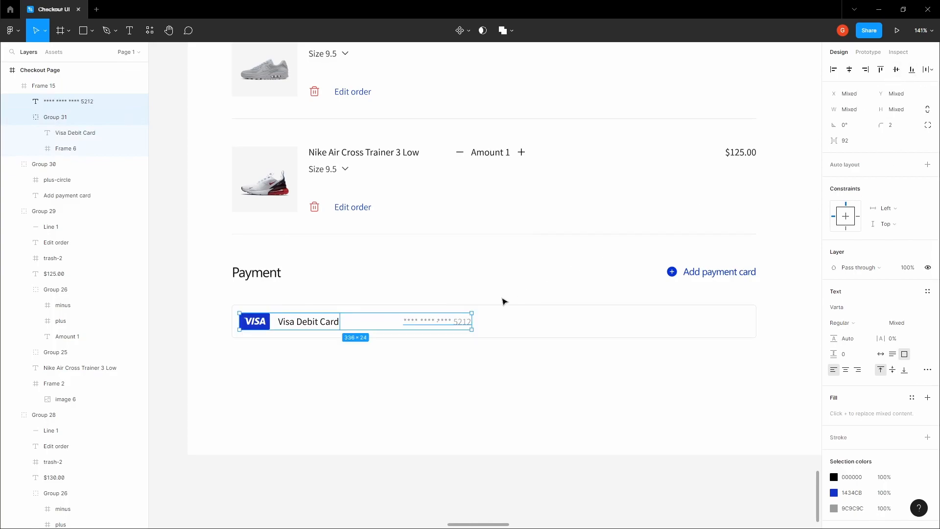
Move the masked card number left to X 228 and right-align its text.
click(448, 321)
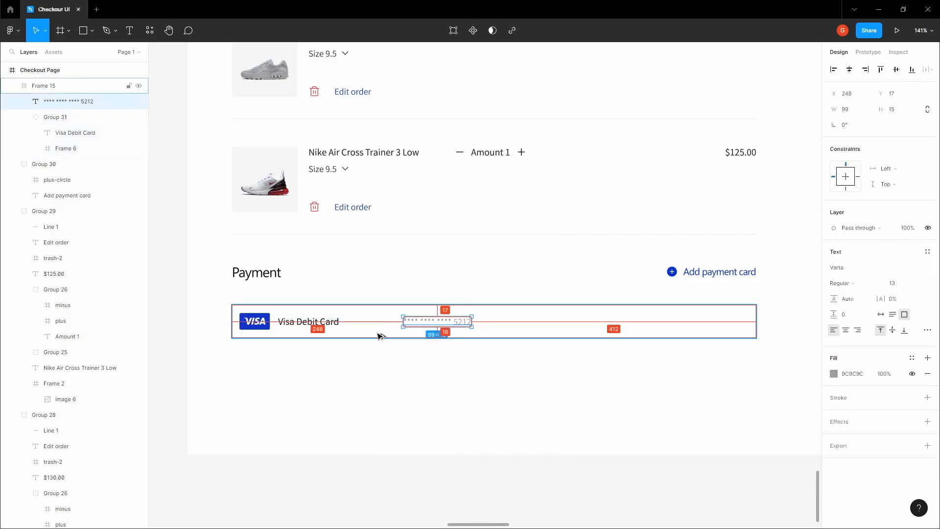
key(shift+Left)
key(shift+Left)
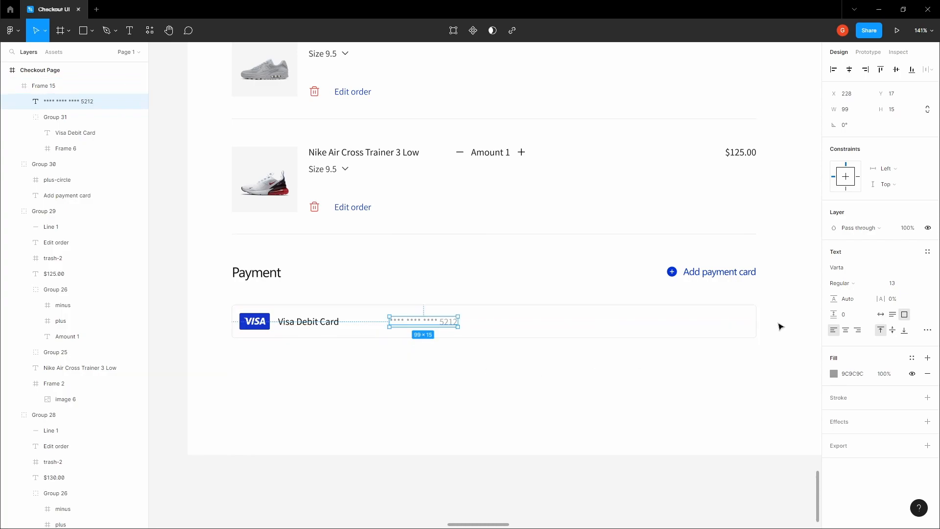
click(857, 331)
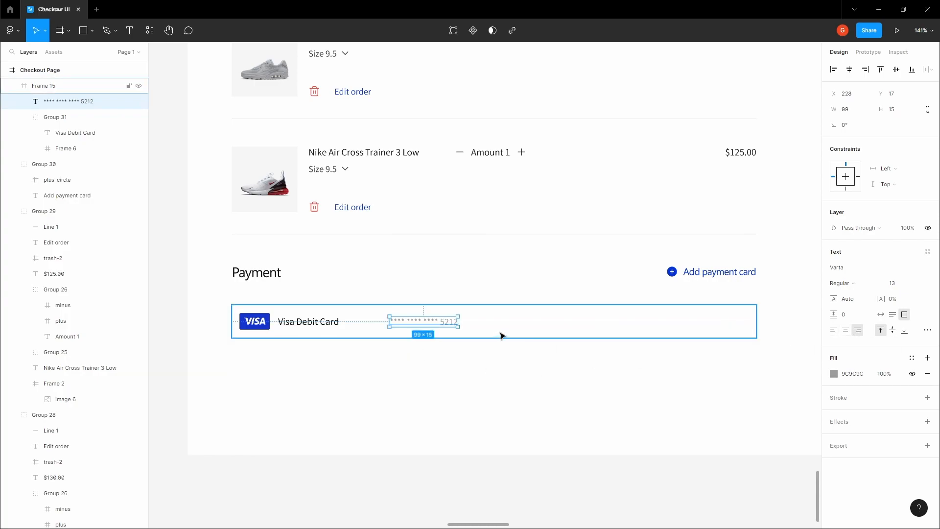
Nudge the masked card number closer to the Visa Debit Card label, to X 200, and deselect it.
key(Left)
key(Left)
key(Left)
key(Left)
key(Left)
key(Left)
key(Left)
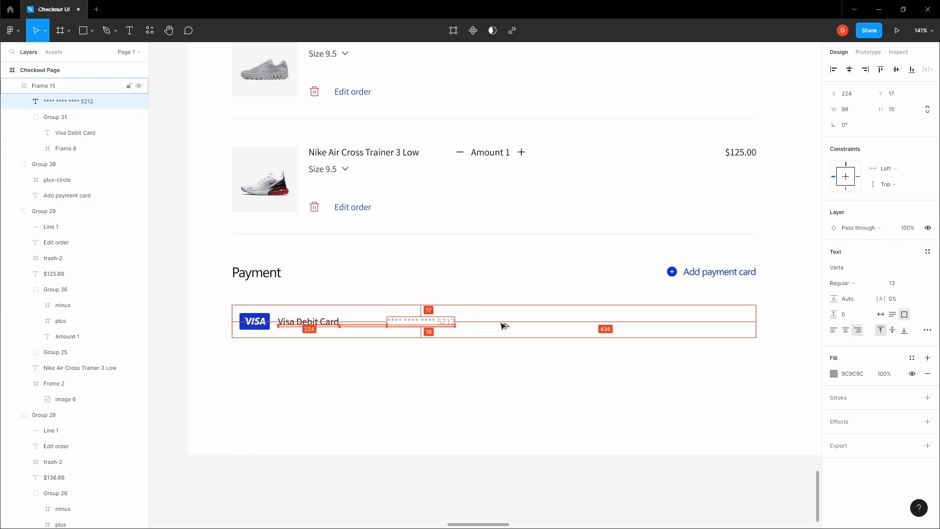
key(Left)
key(Left)
key(Left)
key(Left)
key(Left)
key(Left)
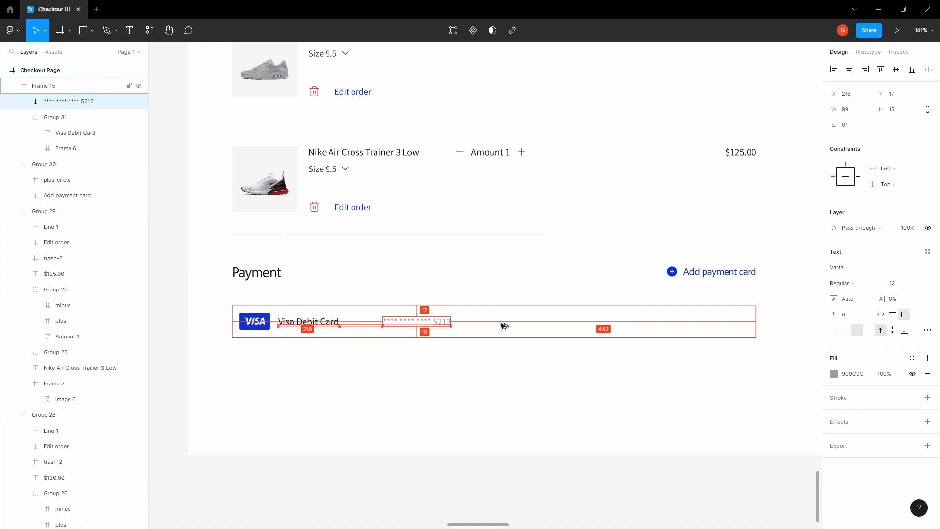
key(Left)
key(Left)
key(Left)
key(Left)
key(Left)
key(Left)
key(Left)
key(Left)
key(Left)
key(Left)
key(Left)
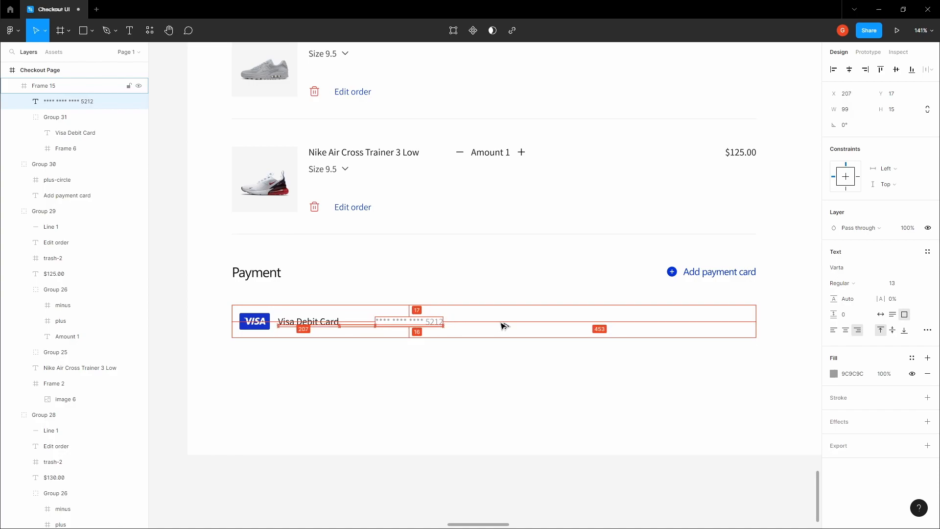
key(Left)
key(Left)
key(Left)
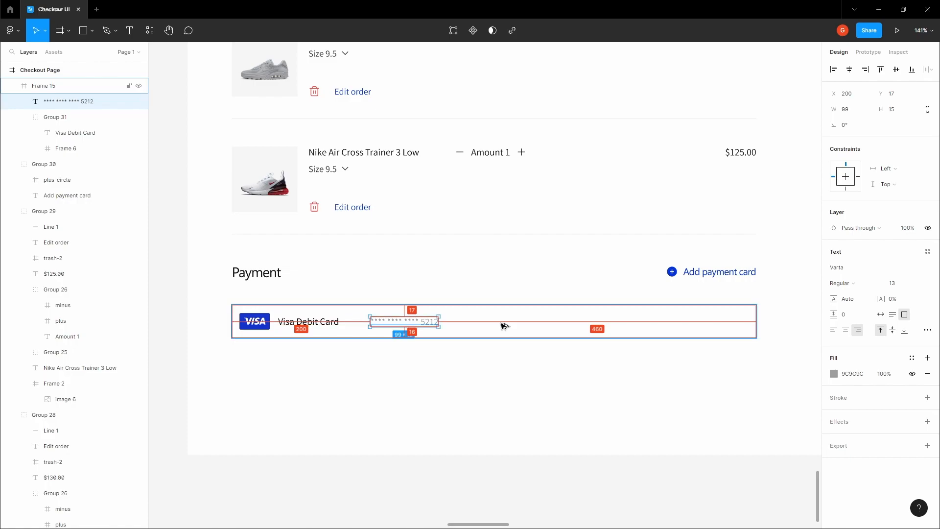
click(459, 369)
Copy the blue radio button icon from the Icons frame.
drag(434, 358, 309, 382)
scroll(347, 349, down, 2)
scroll(333, 352, down, 10)
drag(473, 221, 438, 306)
drag(553, 74, 455, 299)
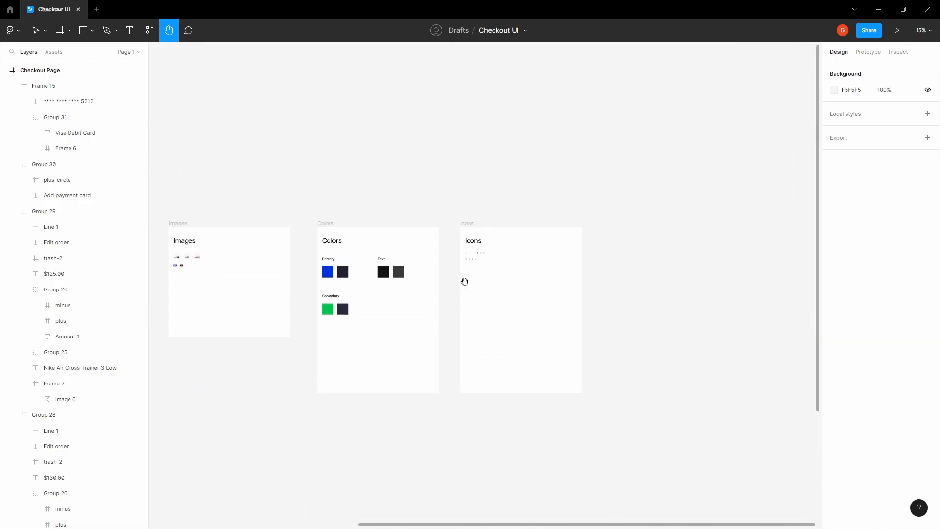
scroll(477, 255, up, 15)
key(v)
right_click(517, 262)
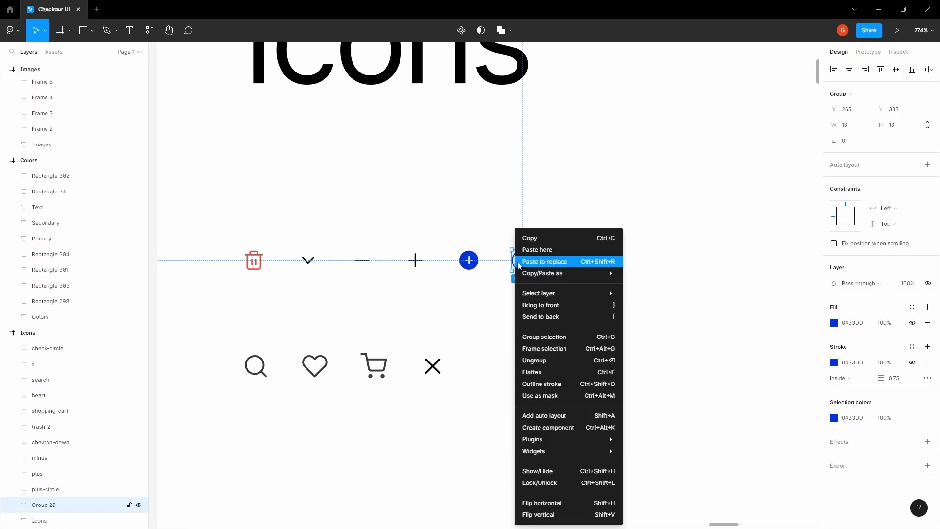
click(542, 239)
Paste the radio button icon into the Visa card frame on the Checkout Page and move it toward the row's right end.
scroll(531, 272, down, 6)
click(390, 297)
key(space)
scroll(390, 297, down, 4)
drag(336, 485, 489, 147)
drag(360, 438, 544, 205)
drag(377, 432, 519, 230)
drag(328, 421, 389, 321)
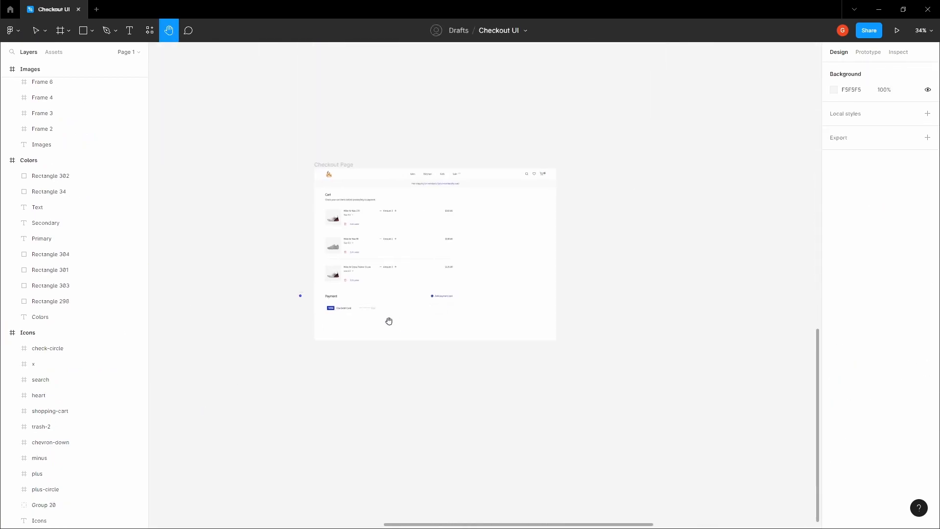
scroll(430, 289, up, 5)
click(432, 287)
scroll(431, 289, up, 2)
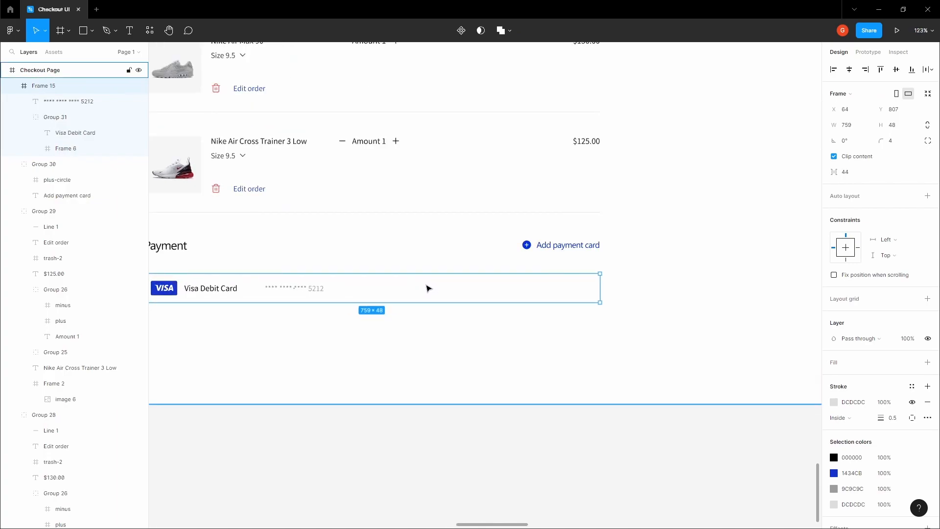
key(ctrl+v)
drag(310, 288, 539, 287)
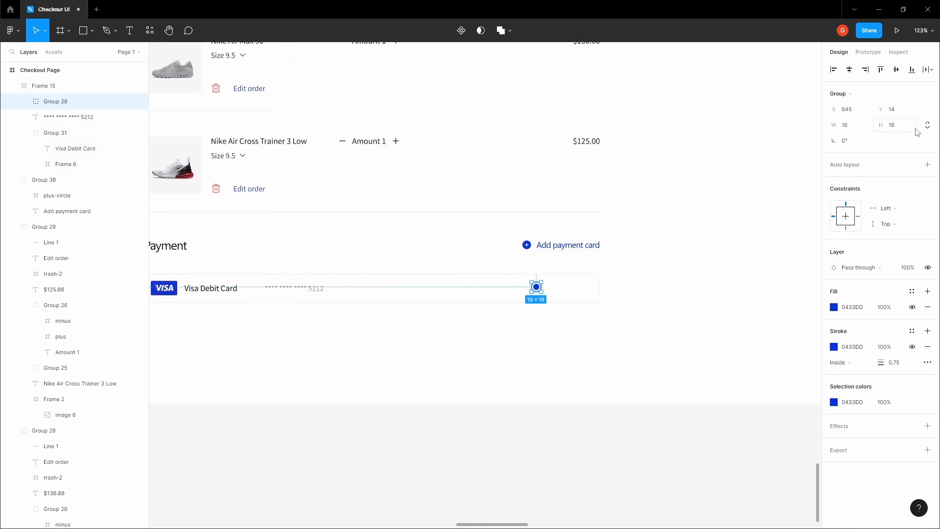
Centre the radio button icon vertically in the Visa card frame and shift it right to X 723.
scroll(598, 266, up, 3)
drag(482, 309, 561, 311)
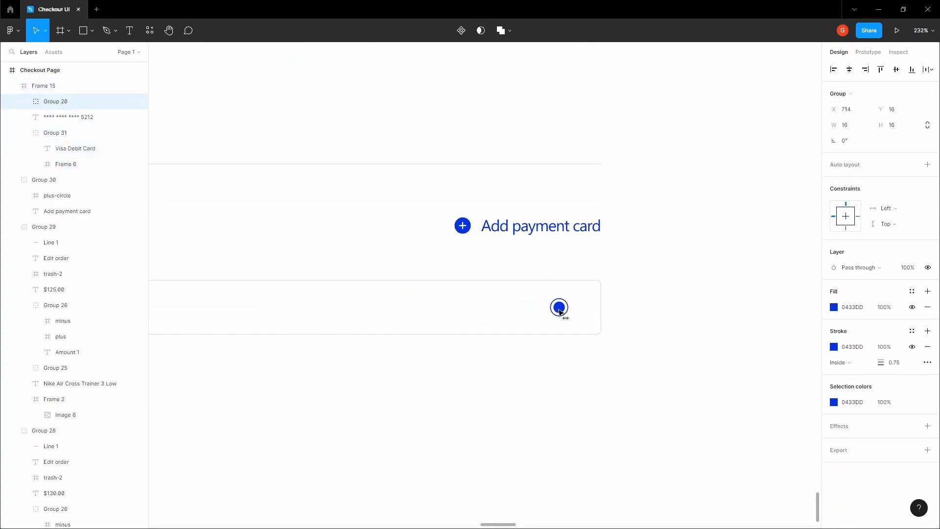
key(Right)
key(Right)
key(Right)
key(Right)
key(Right)
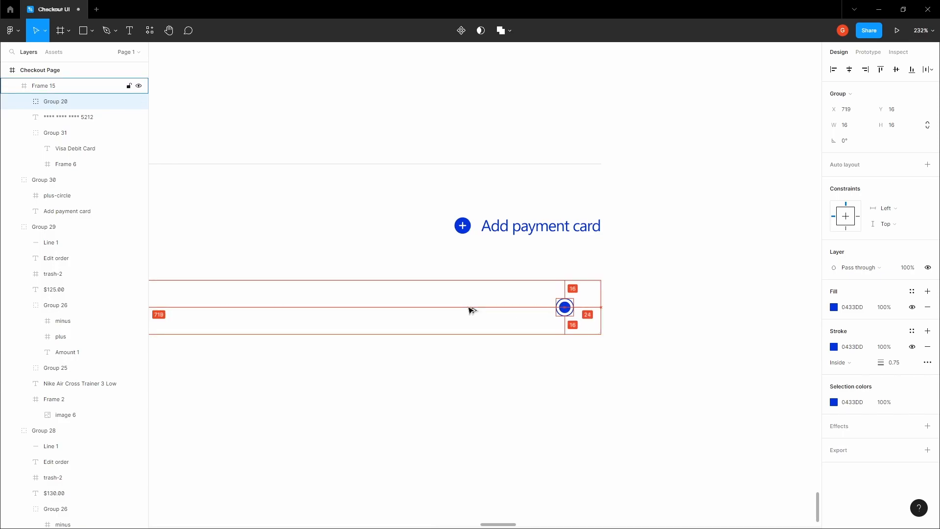
key(Right)
key(Right)
key(Right)
key(Right)
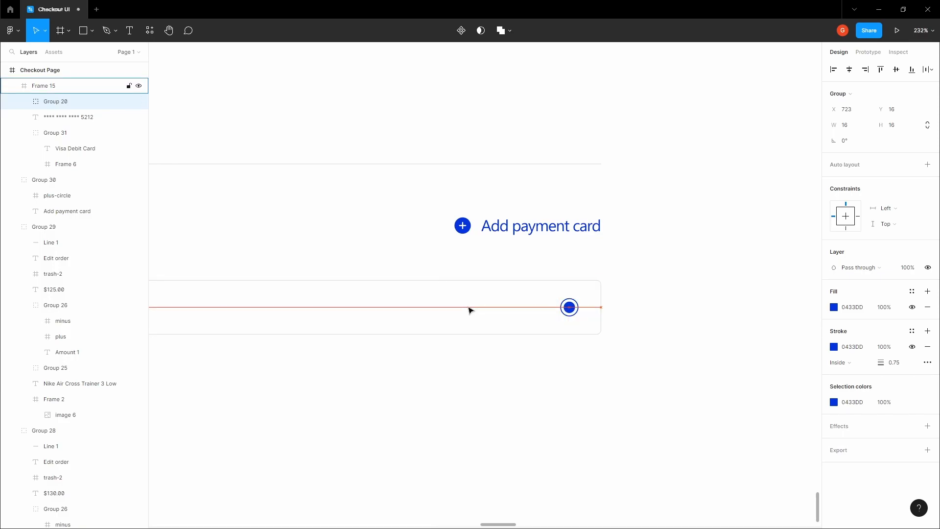
key(Escape)
scroll(467, 337, down, 5)
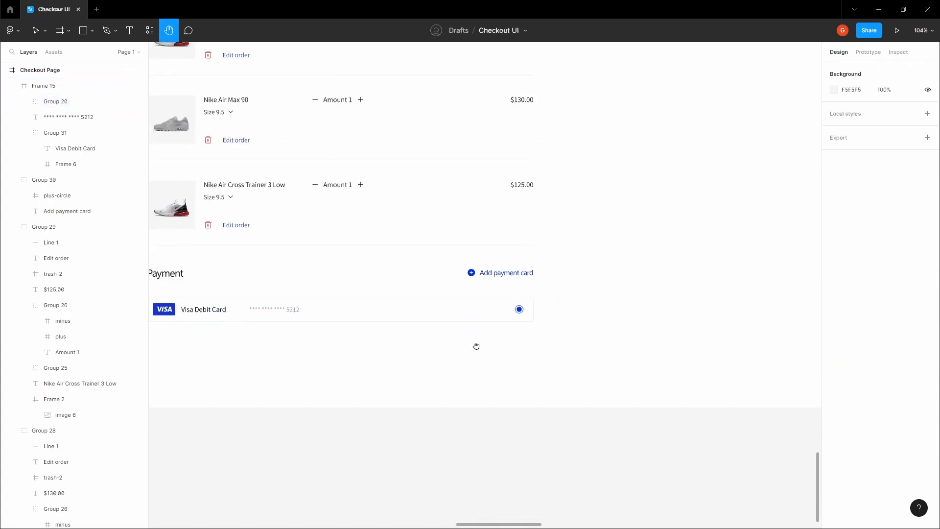
Move the Visa card frame up toward the Payment heading, to Y 788.
click(380, 306)
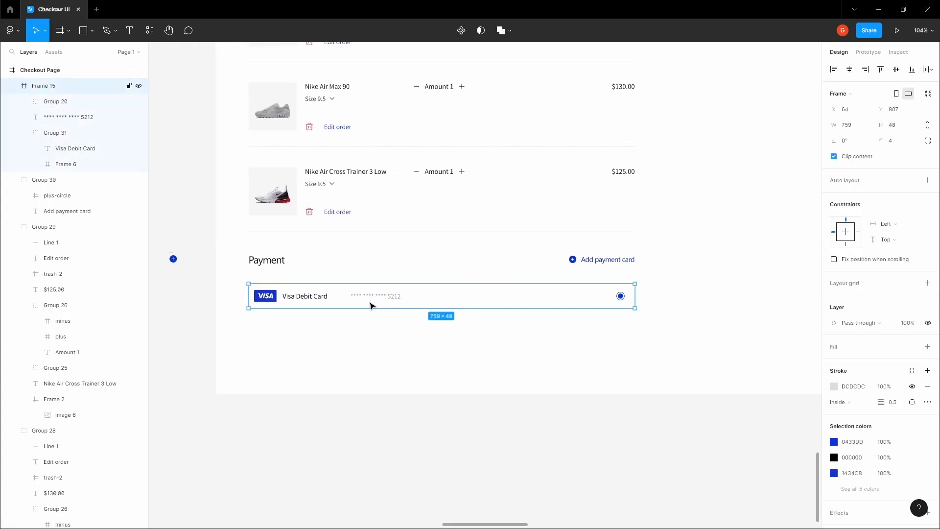
click(423, 324)
drag(393, 302, 396, 297)
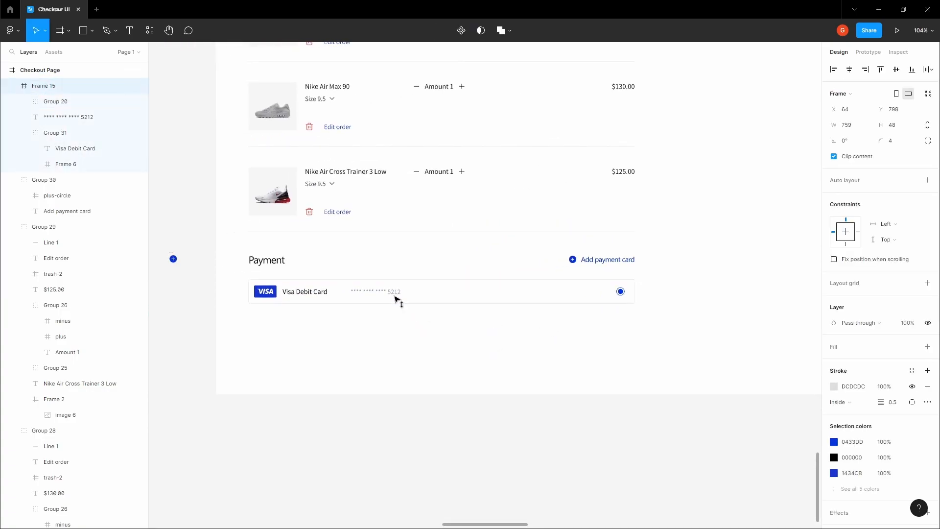
key(alt)
key(Up)
key(Up)
key(Up)
key(Up)
key(Up)
key(Up)
key(Up)
key(Up)
key(Up)
key(Up)
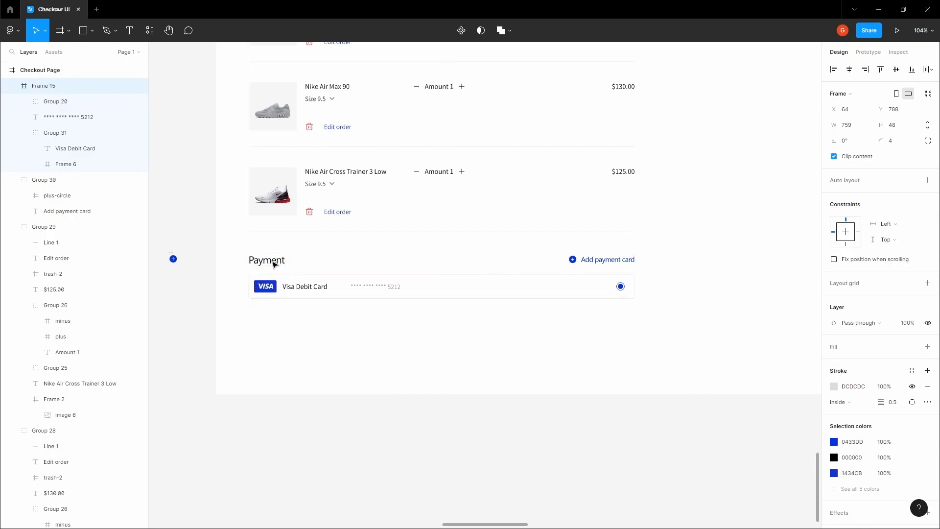
Duplicate the Visa Debit Card row directly below the original in the Payment section, at Y 852.
click(290, 342)
scroll(291, 341, down, 4)
key(space)
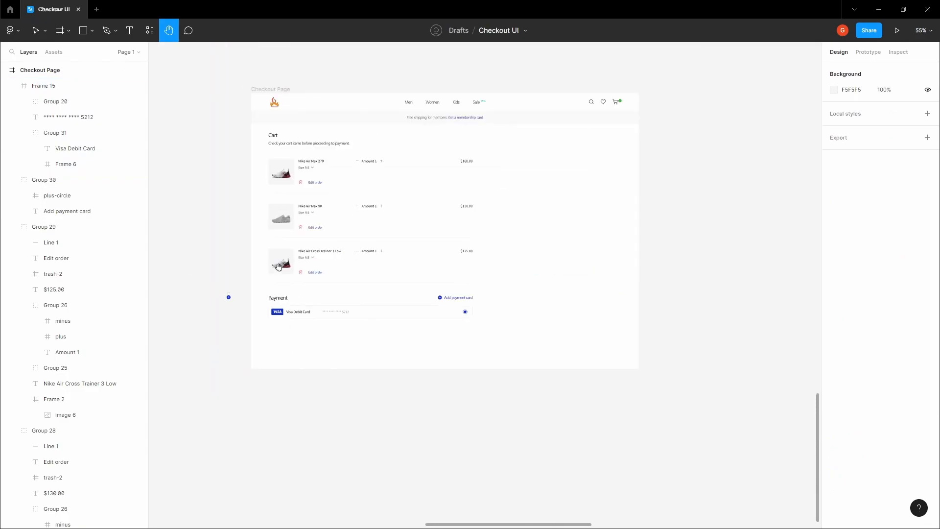
scroll(306, 303, up, 2)
click(286, 321)
scroll(287, 319, up, 2)
drag(279, 314, 279, 344)
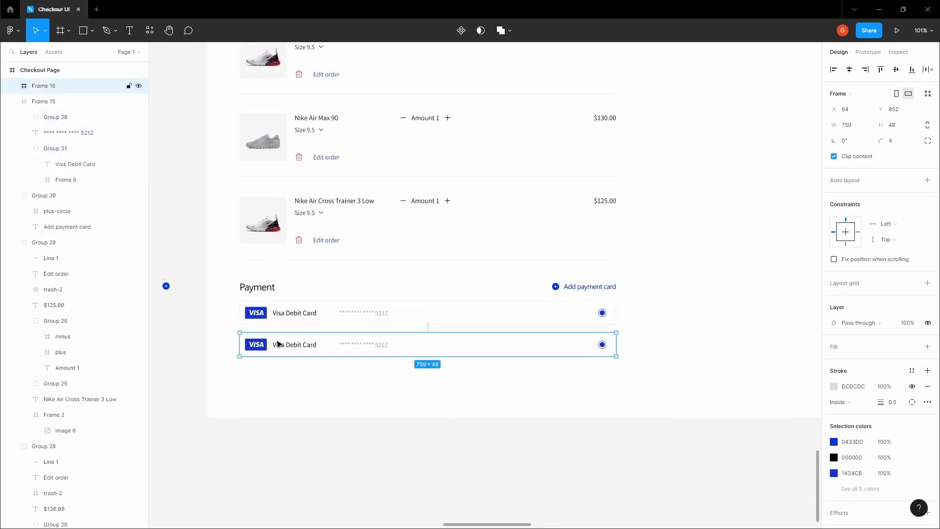
Copy the Mastercard logo frame from elsewhere on the canvas.
key(h)
scroll(252, 319, down, 4)
drag(301, 208, 321, 377)
scroll(321, 377, down, 4)
drag(349, 232, 361, 328)
drag(320, 233, 392, 236)
scroll(392, 237, up, 5)
key(v)
right_click(383, 228)
click(395, 227)
Replace the Visa logo in the lower payment card row with the copied Mastercard logo.
scroll(387, 234, down, 3)
scroll(389, 238, down, 10)
scroll(413, 190, up, 2)
scroll(396, 252, up, 8)
double_click(362, 383)
right_click(350, 386)
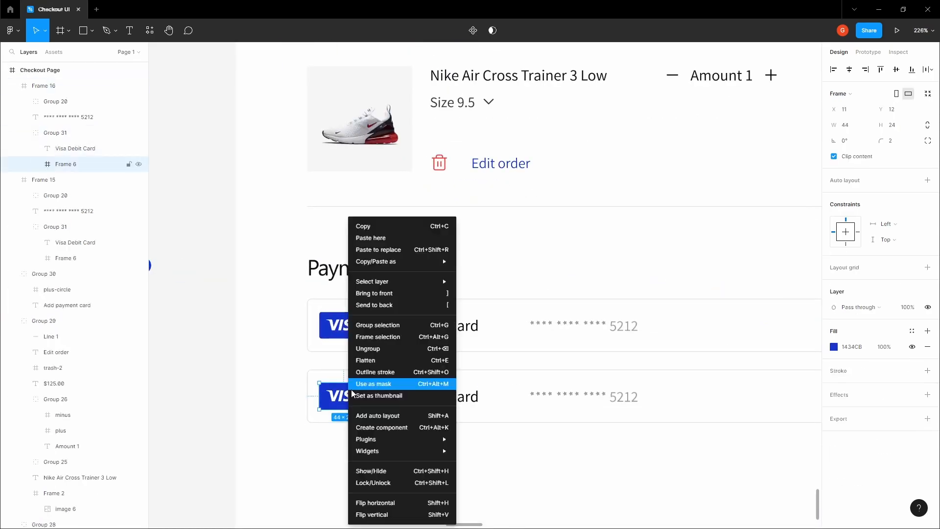
click(412, 248)
click(240, 314)
Change the lower card row's label text to "Mastercard".
scroll(357, 326, down, 2)
scroll(357, 325, right, 1)
double_click(357, 322)
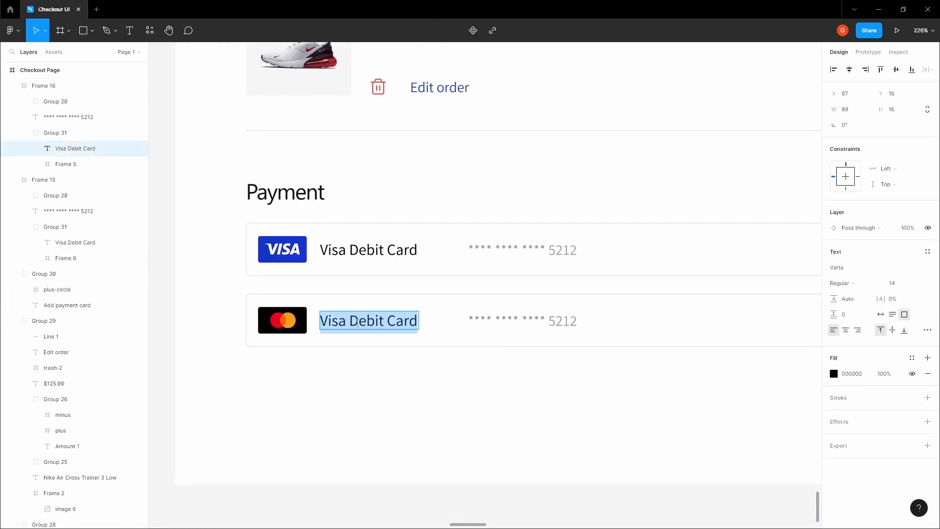
text(Mastercard)
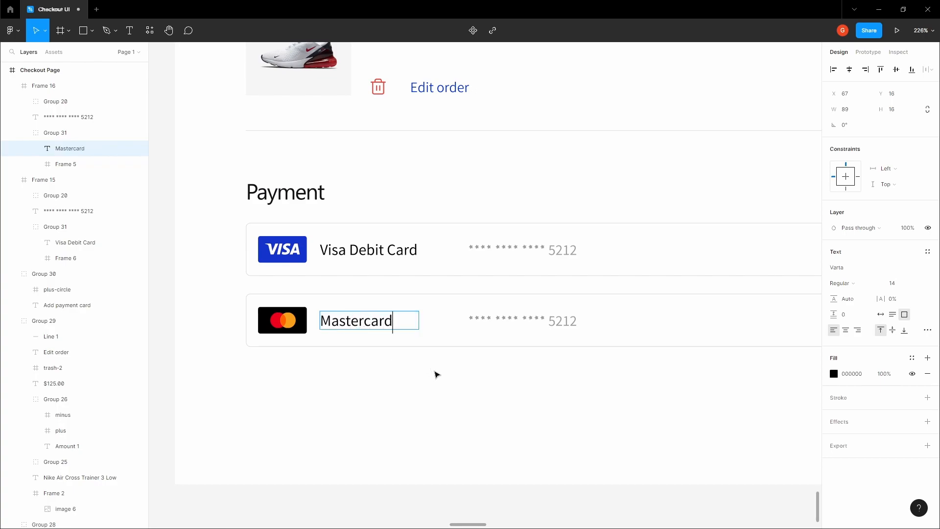
click(435, 374)
drag(434, 372, 418, 374)
Replace the last four digits of the masked card number in the Mastercard row.
double_click(550, 320)
scroll(550, 319, up, 3)
double_click(568, 322)
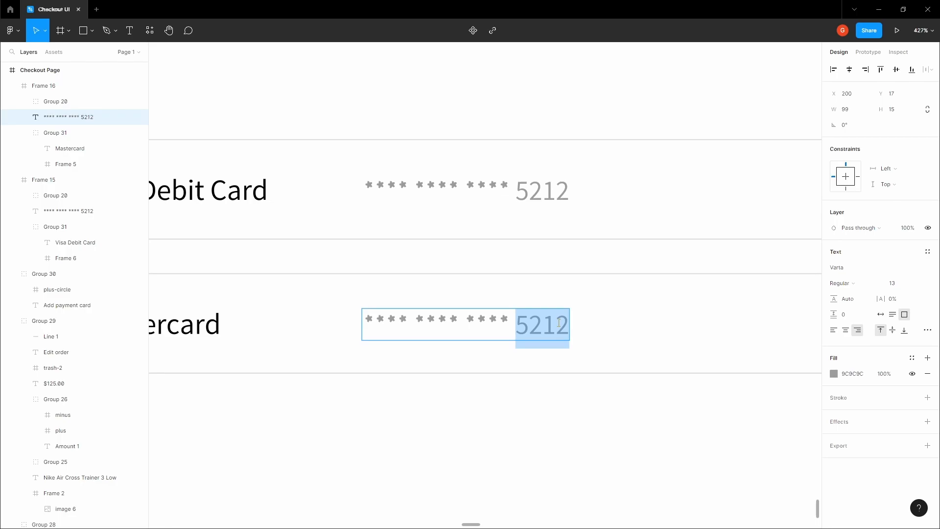
text(8422)
click(540, 428)
Hide the fill of the inner dot in the Mastercard row's radio button so it looks unselected.
key(h)
scroll(508, 405, down, 3)
scroll(509, 405, down, 2)
drag(508, 405, 358, 350)
key(space)
drag(687, 342, 563, 341)
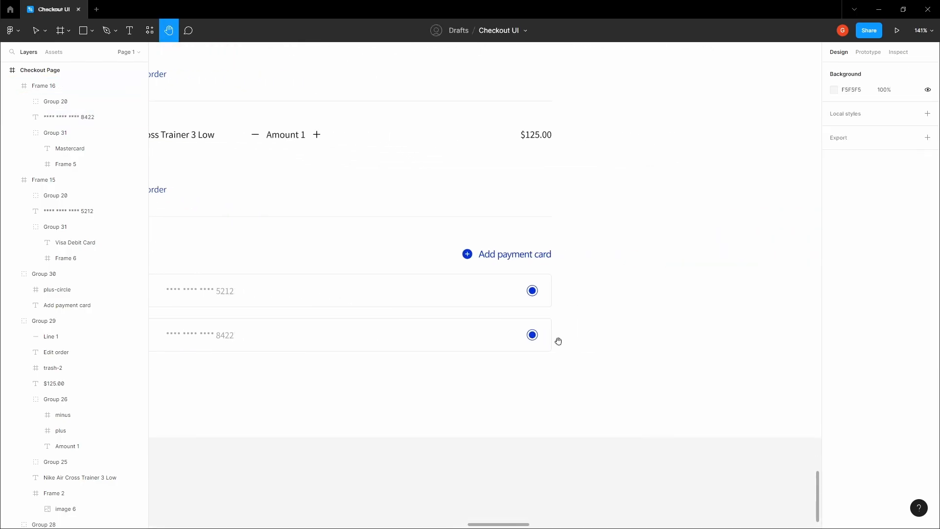
scroll(563, 341, up, 5)
key(v)
click(509, 324)
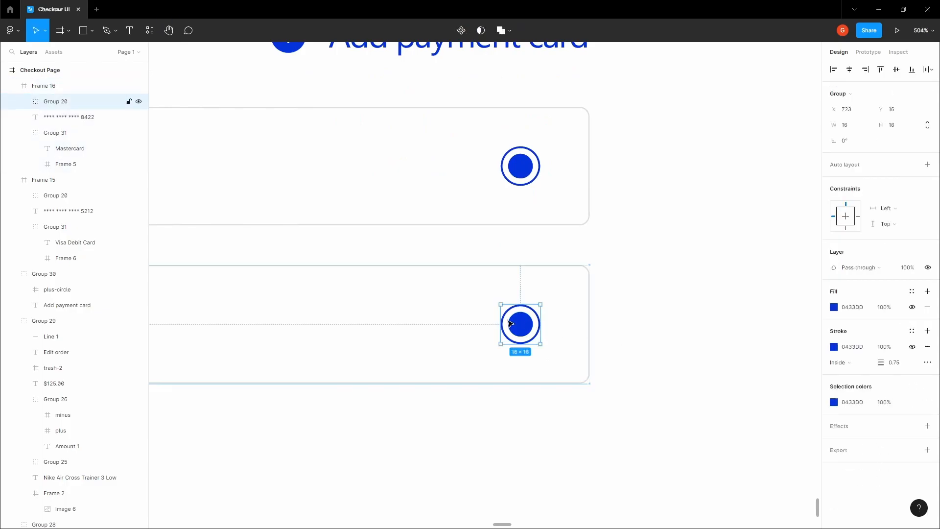
scroll(509, 323, up, 3)
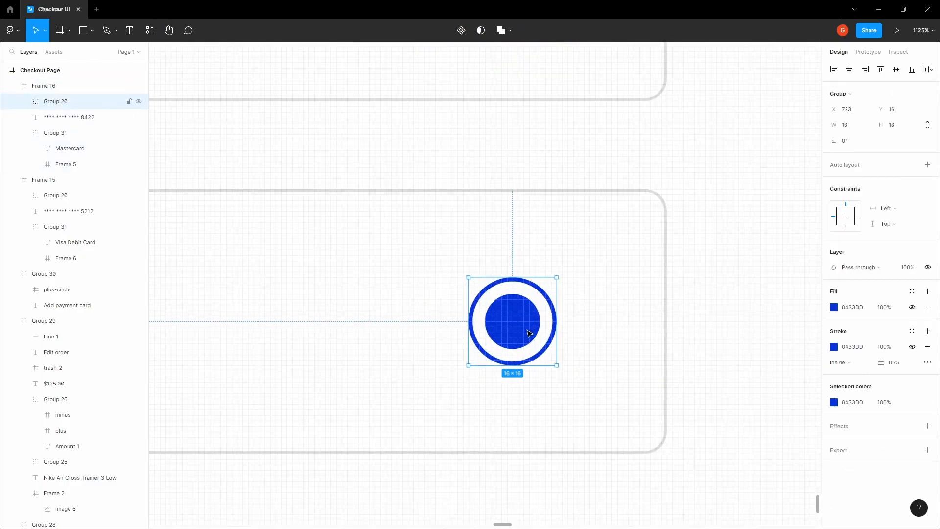
double_click(529, 333)
key(Delete)
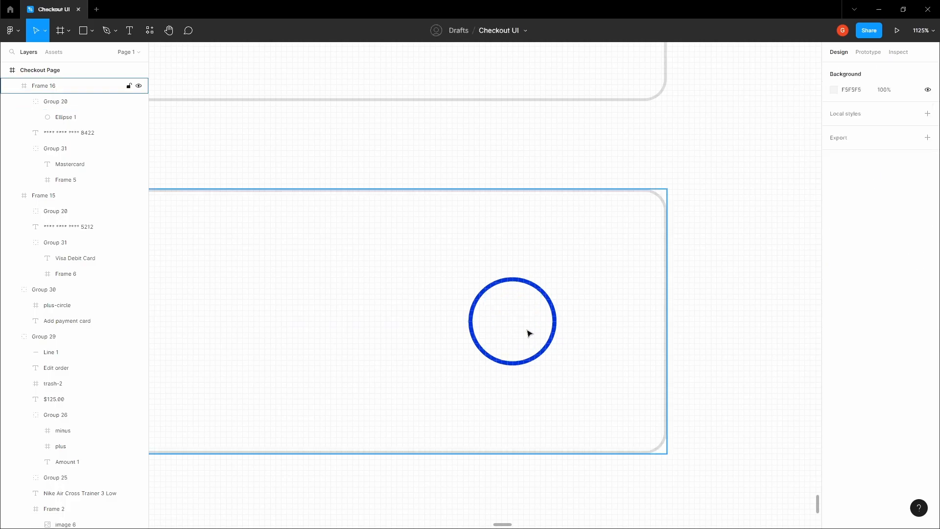
key(ctrl+z)
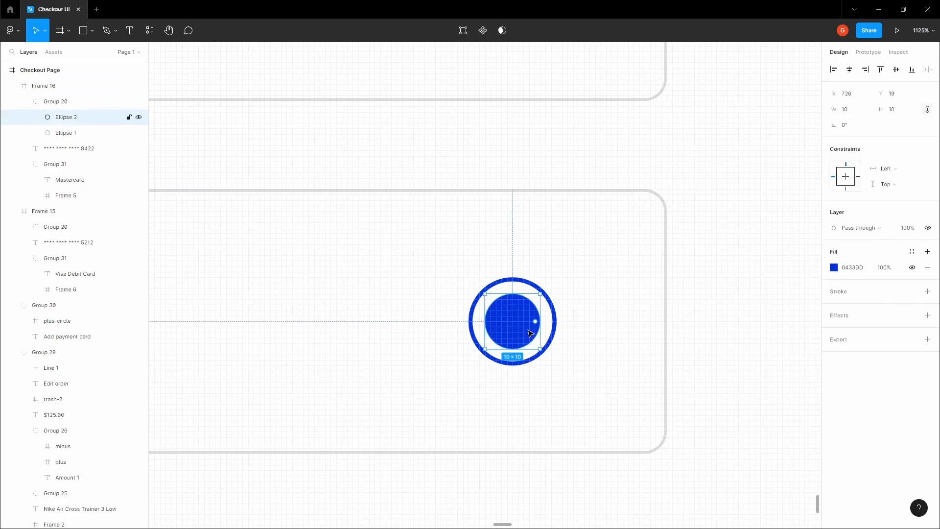
click(911, 267)
Change the stroke of the Mastercard radio button's outer ring to light grey CFCFCF.
click(554, 331)
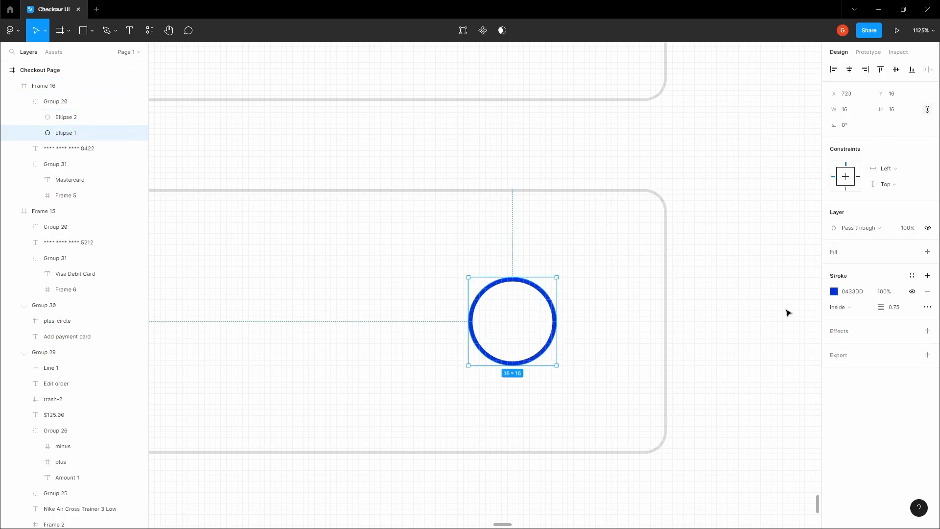
click(835, 292)
mouse_move(755, 323)
mouse_down()
mouse_move(708, 346)
mouse_move(684, 310)
mouse_up()
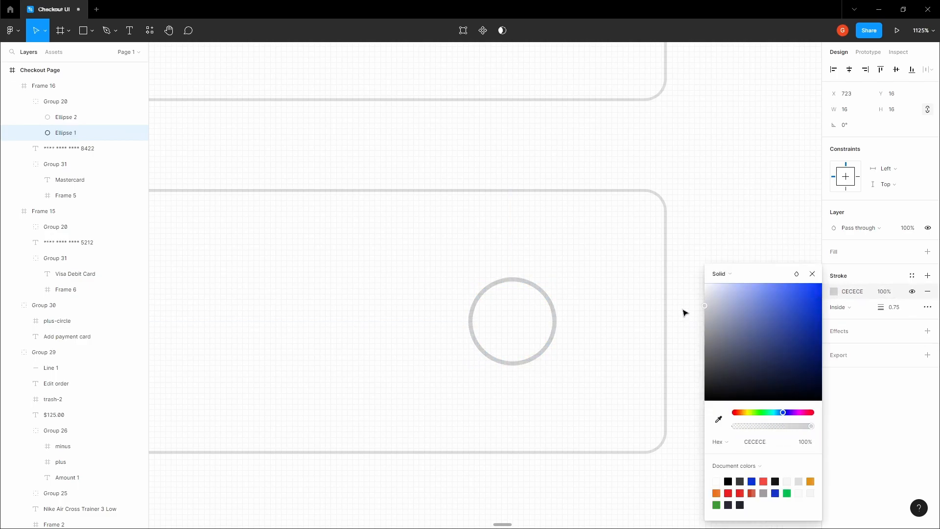
scroll(646, 337, down, 5)
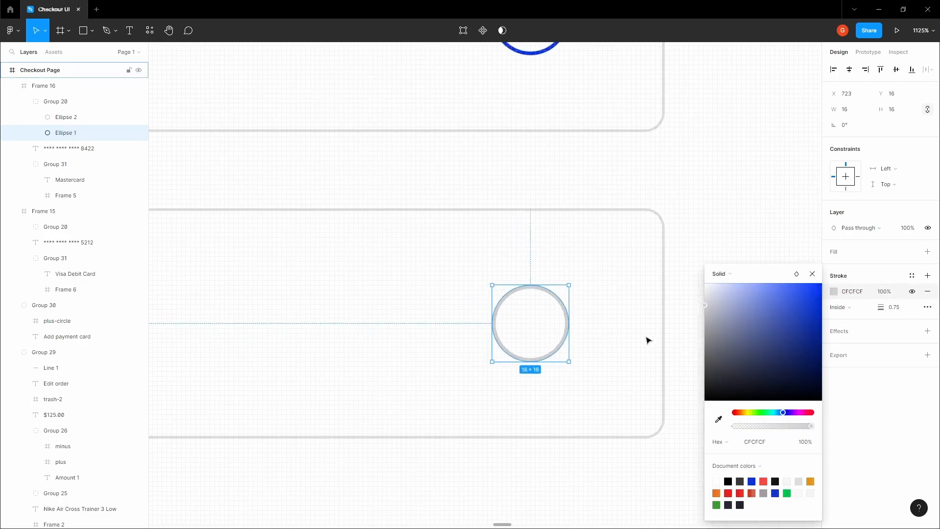
click(591, 418)
Show the layout grids over the whole Checkout Page.
scroll(590, 413, down, 5)
drag(578, 408, 493, 423)
scroll(494, 402, down, 1)
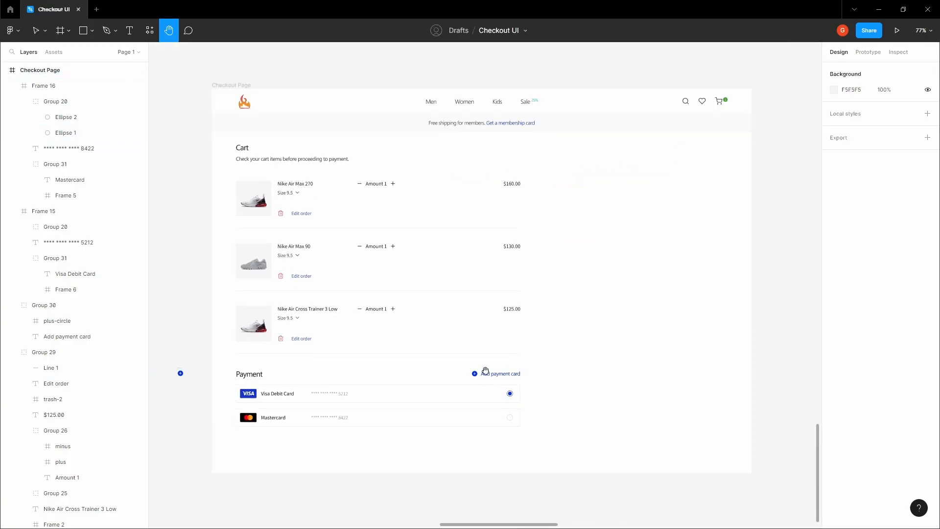
drag(485, 372, 455, 379)
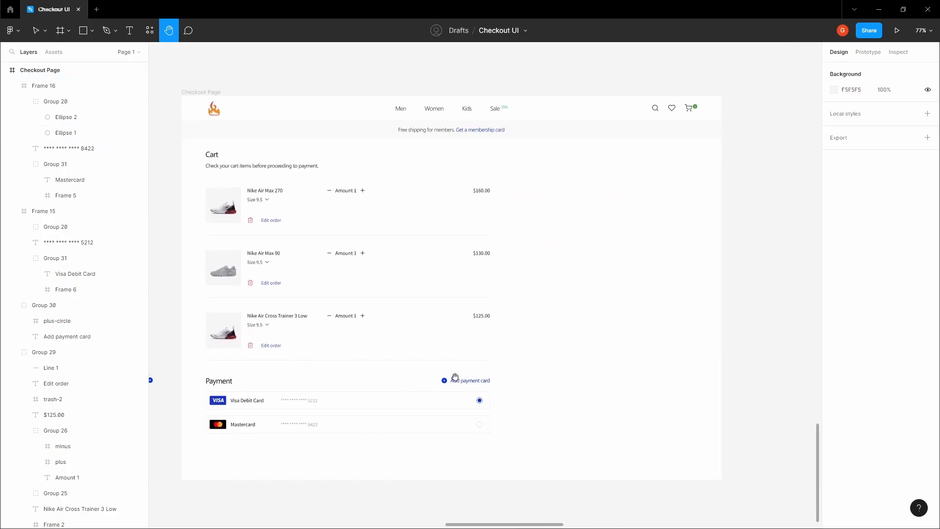
drag(470, 378, 453, 374)
key(v)
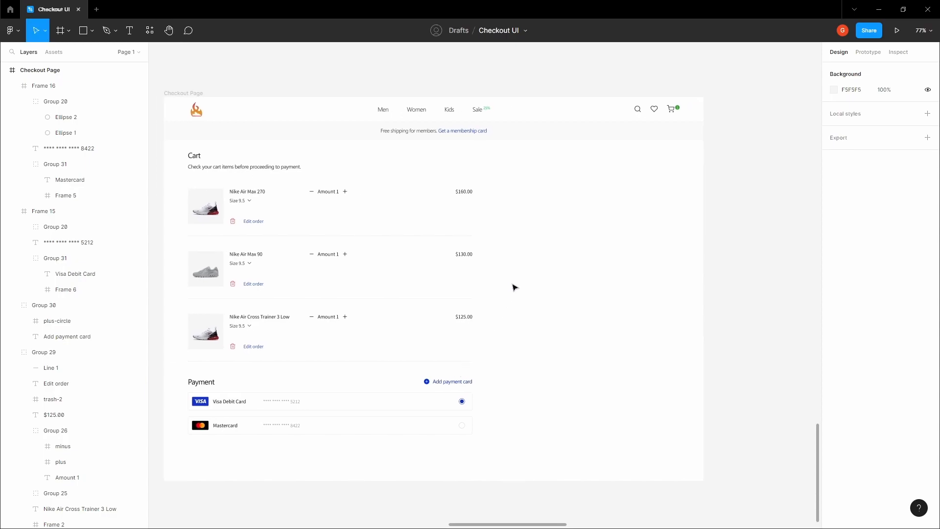
key(ctrl+shift+4)
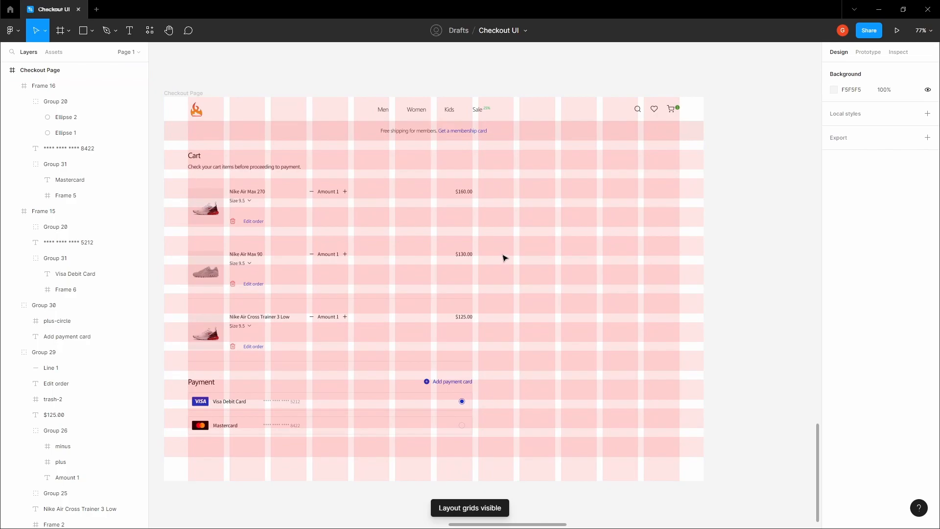
Duplicate the Cart heading across to X 949 at the same height and change its text to "Summary".
click(200, 160)
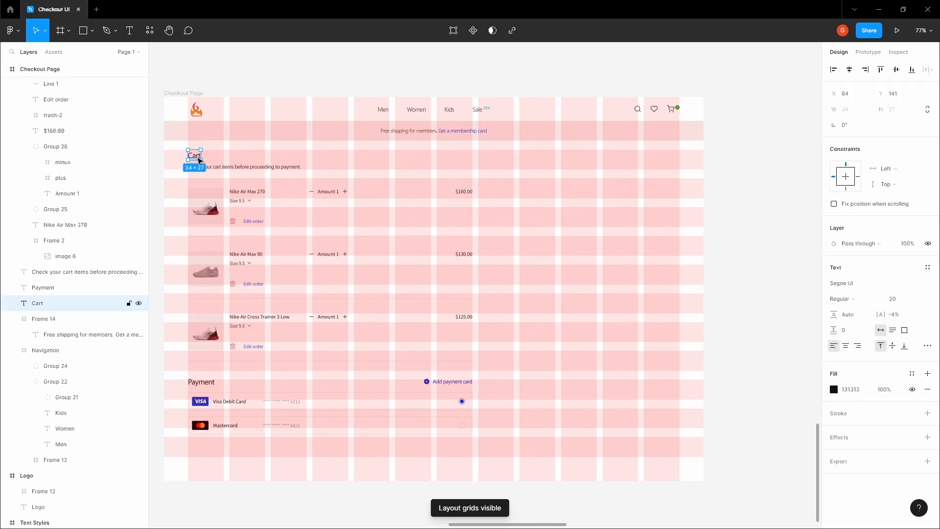
drag(203, 159, 526, 164)
double_click(525, 156)
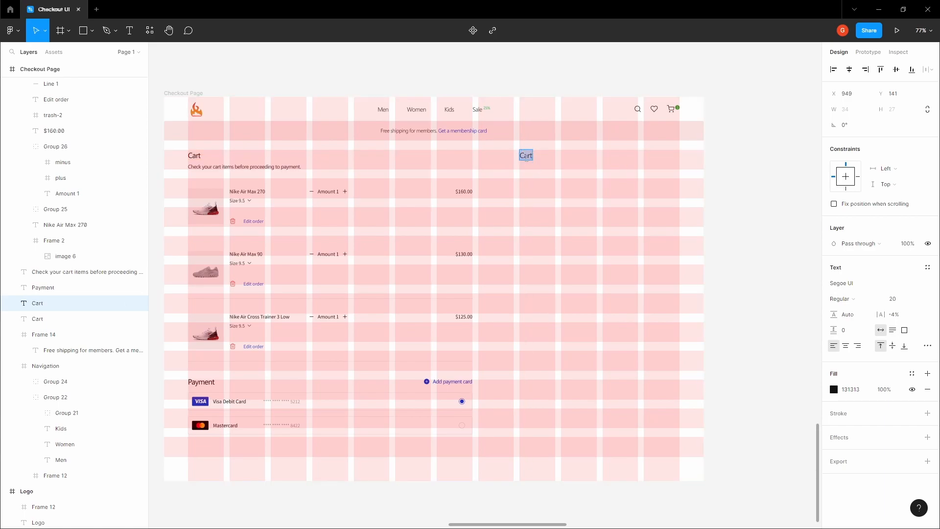
click(587, 180)
key(space)
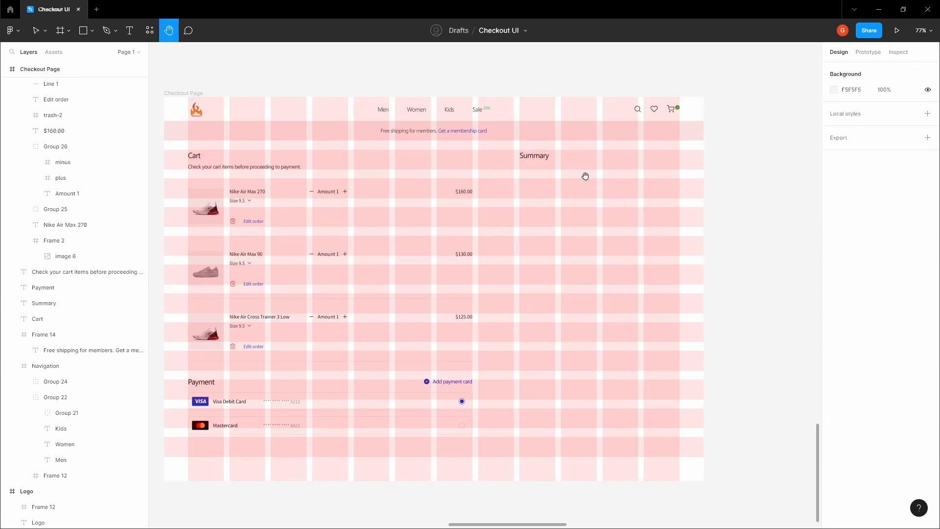
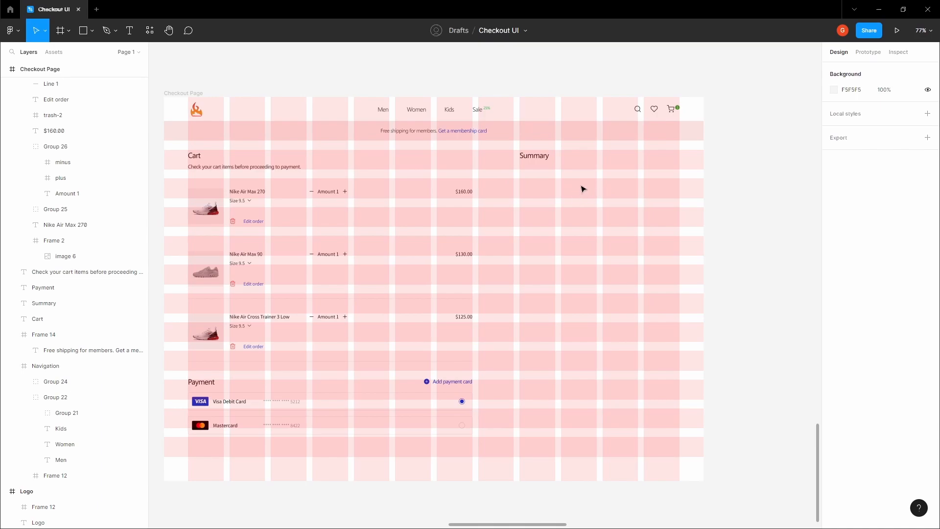
Add a "Promocode" text label below the Summary heading.
scroll(559, 174, up, 10)
key(t)
click(496, 178)
text(Prom)
key(BackSpace)
text(,)
key(BackSpace)
text(mocode)
key(Escape)
Set the Promocode label's font to Varta, size 13, with Auto line height and 0% letter spacing.
click(842, 283)
text(Varta)
key(Tab)
key(Tab)
text(13)
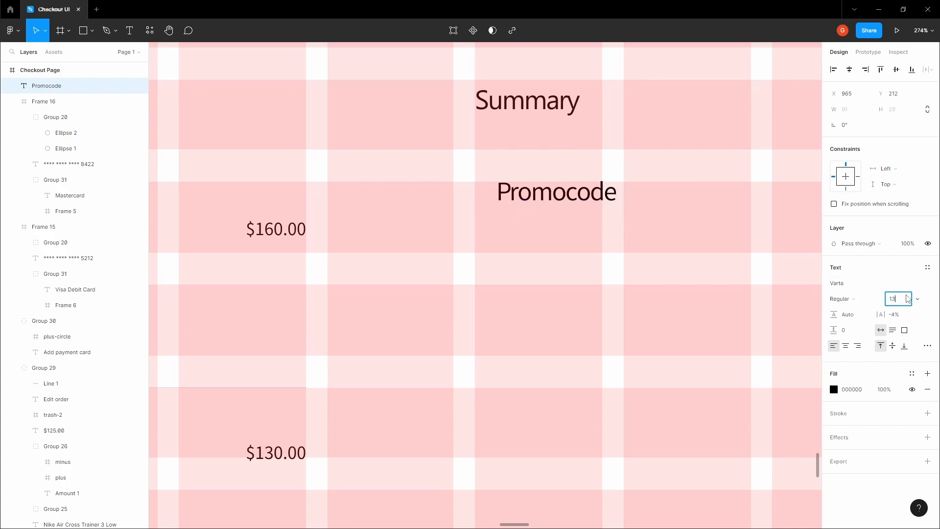
key(Tab)
text(Auto)
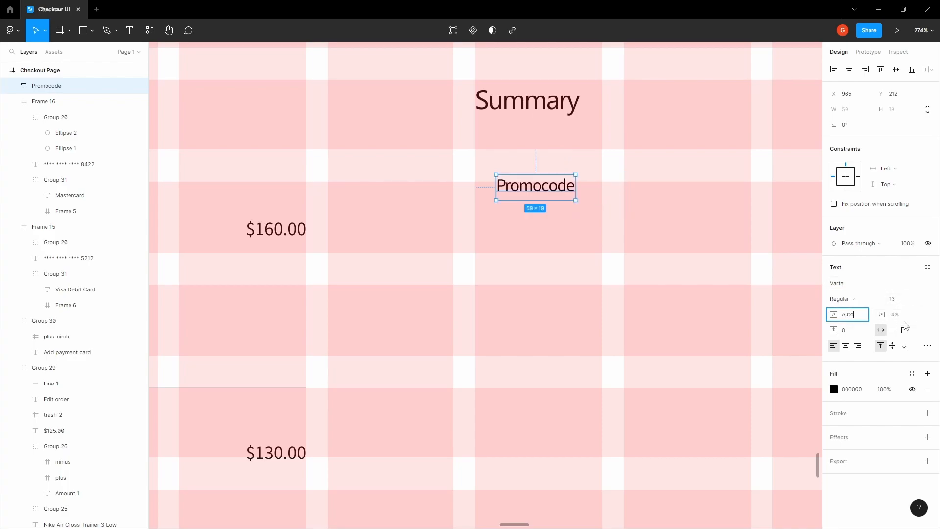
key(Tab)
text(0)
key(Tab)
Move the Promocode label to X 954, Y 215 and reduce its text box height to 15.
click(524, 191)
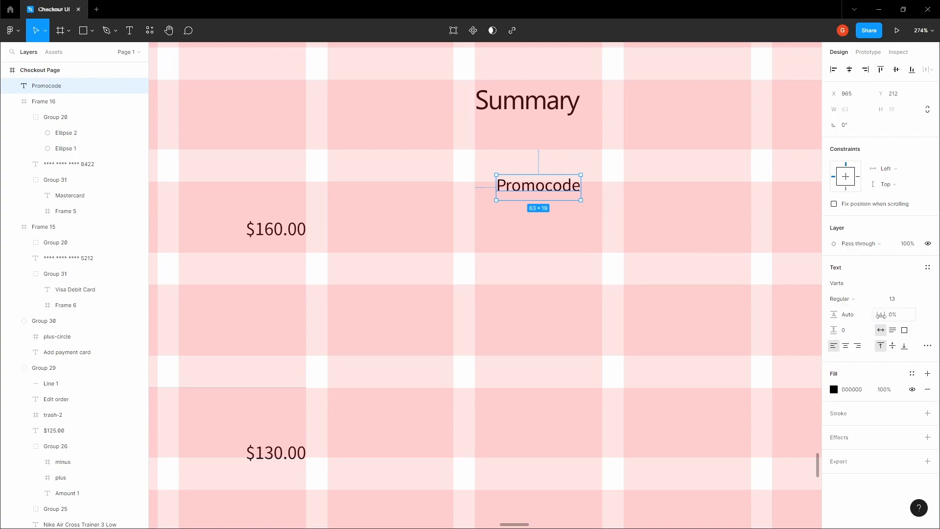
drag(533, 186, 520, 191)
scroll(520, 191, up, 10)
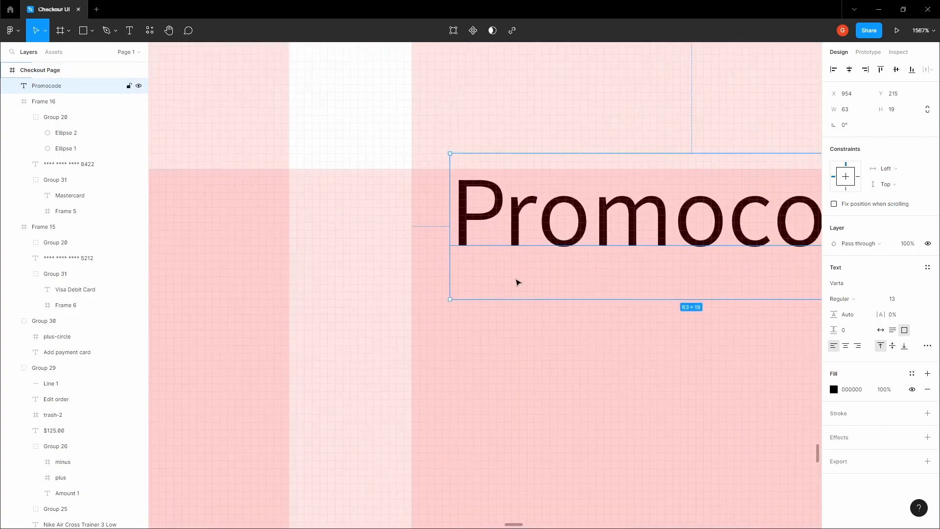
drag(506, 297, 447, 268)
scroll(530, 289, down, 5)
click(543, 305)
scroll(448, 267, down, 3)
Move the Promocode label up and align its left edge with the Summary heading.
click(447, 255)
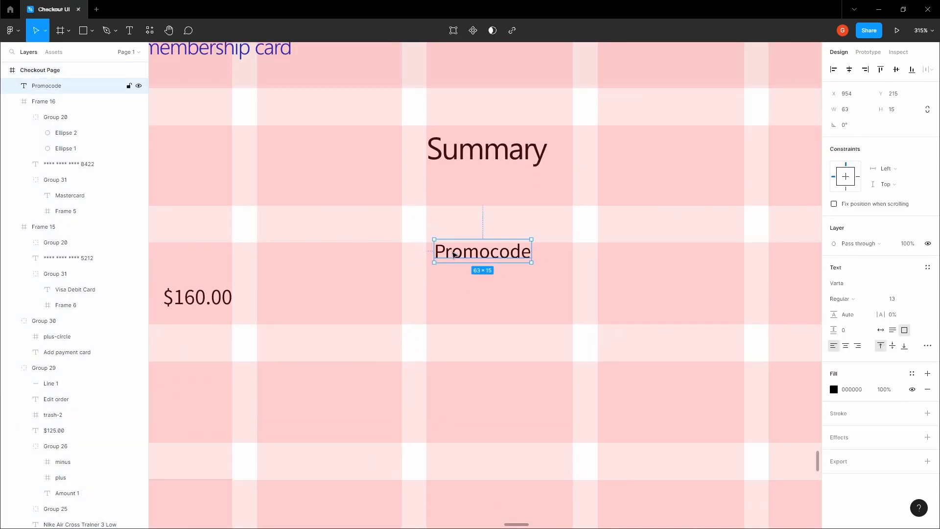
click(450, 218)
scroll(462, 237, down, 2)
drag(461, 239, 458, 226)
click(465, 245)
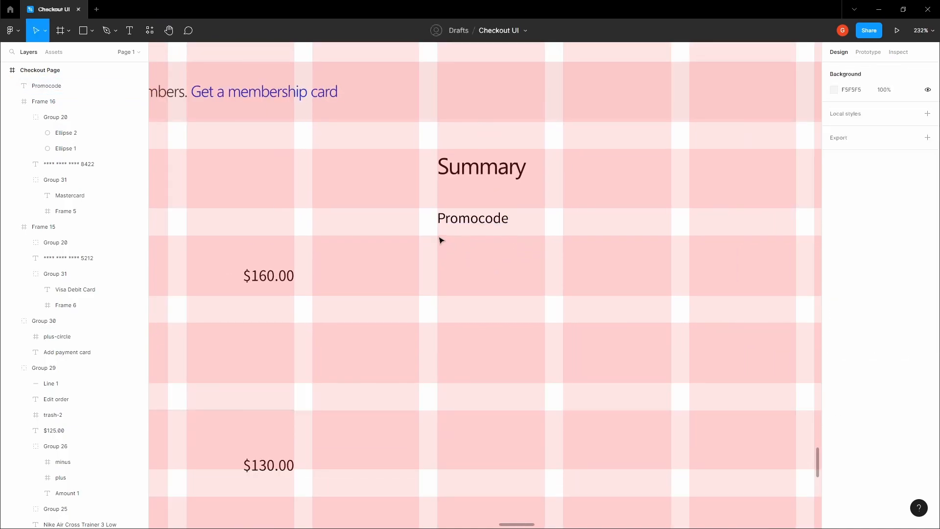
scroll(432, 235, down, 2)
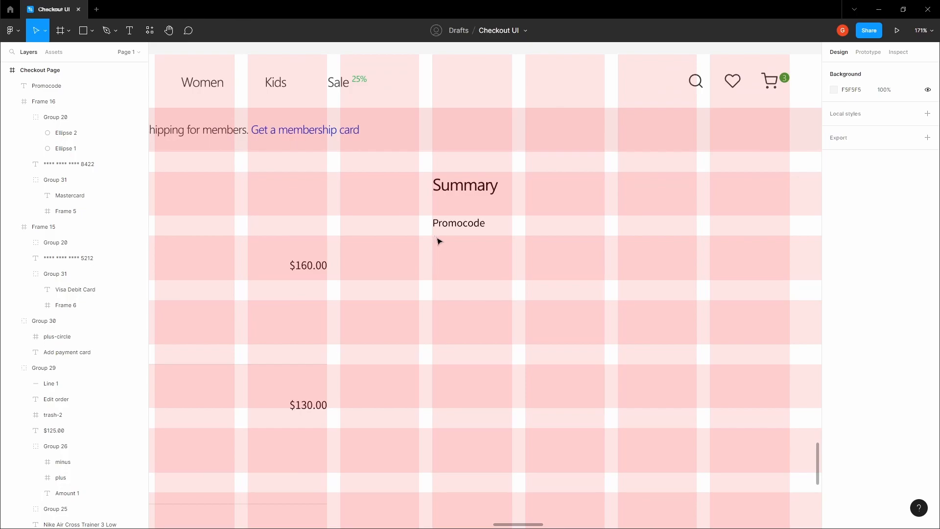
key(f)
key(space)
key(space)
drag(445, 241, 438, 242)
scroll(438, 243, up, 1)
click(439, 245)
drag(424, 236, 436, 262)
key(ctrl+z)
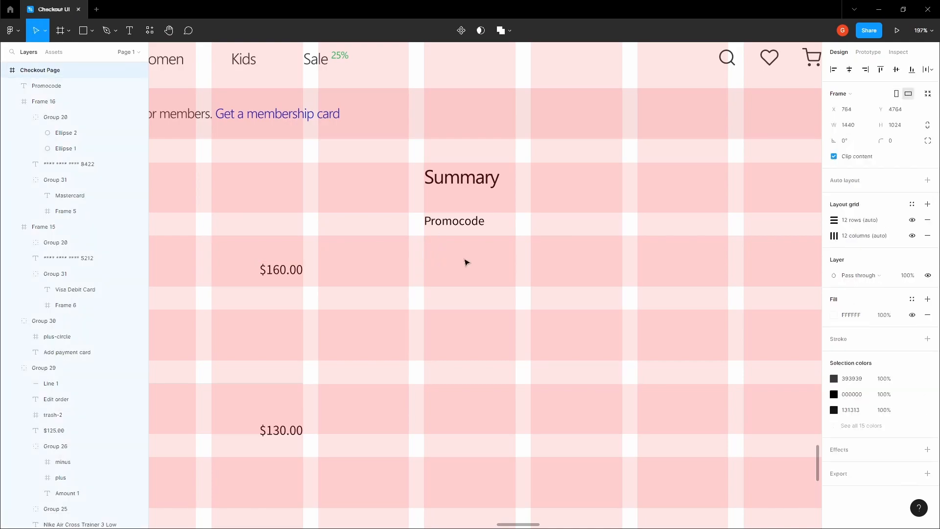
Add a sample promo code text reading "XVS2JK5SJUIR" below the Promocode label.
key(space)
scroll(460, 259, down, 3)
click(461, 259)
scroll(460, 259, up, 3)
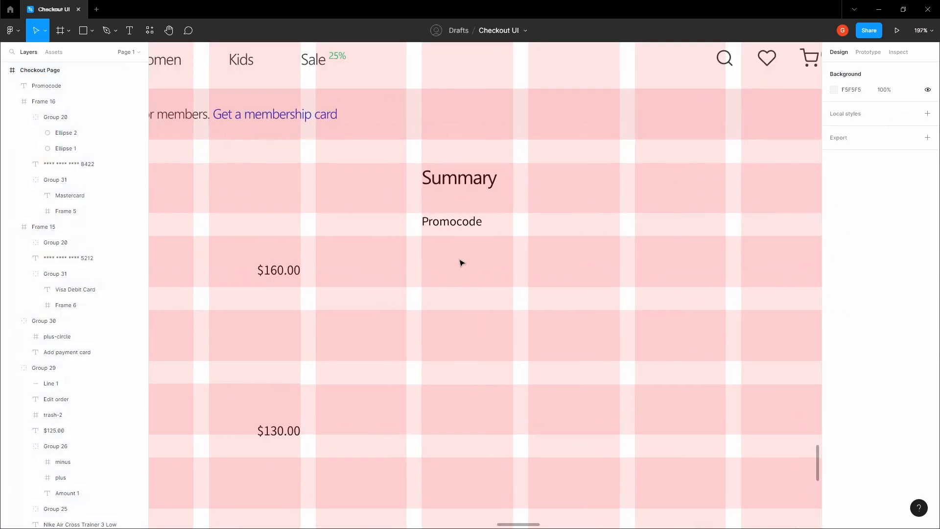
click(460, 262)
scroll(460, 263, up, 2)
key(t)
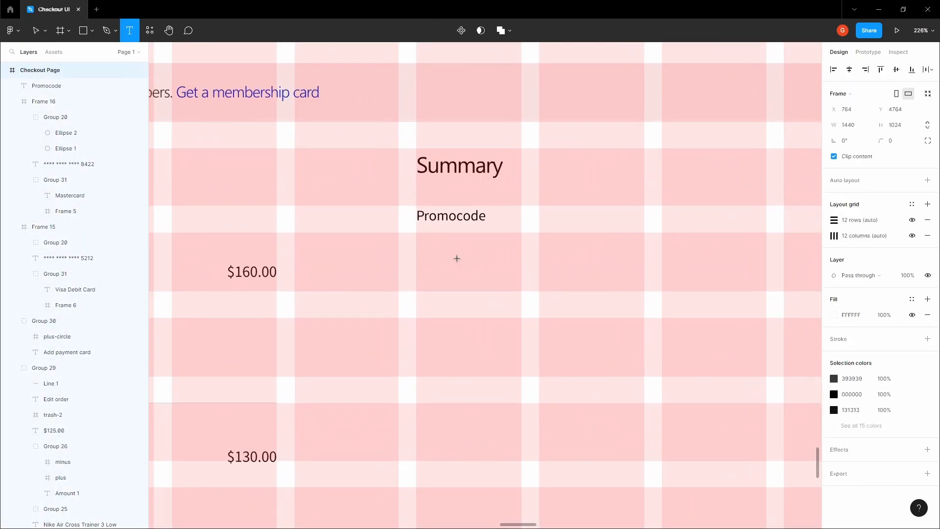
click(457, 257)
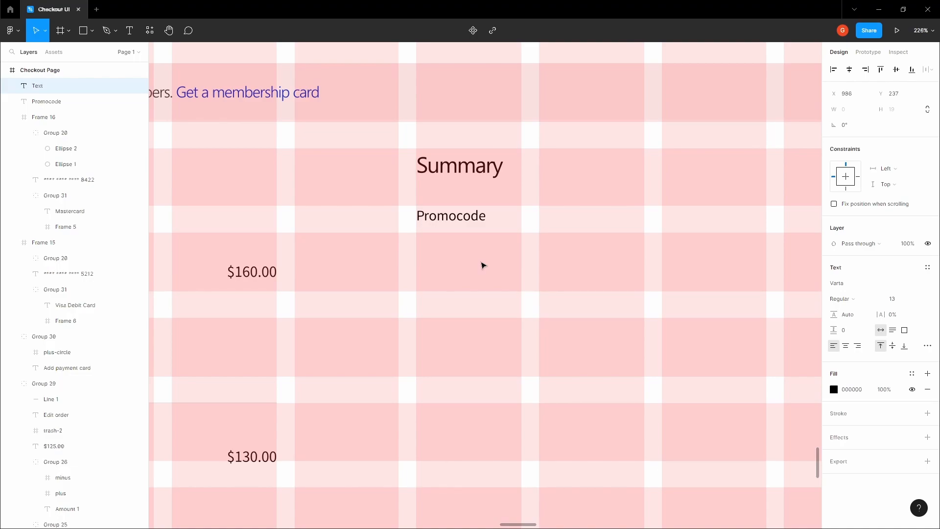
text(XVS@)
key(BackSpace)
text(2)
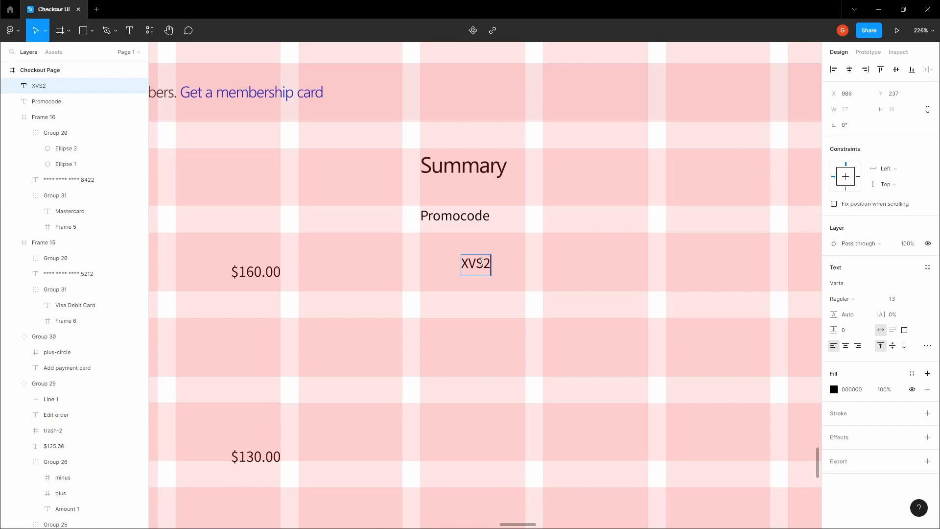
text(JK5SJUIR)
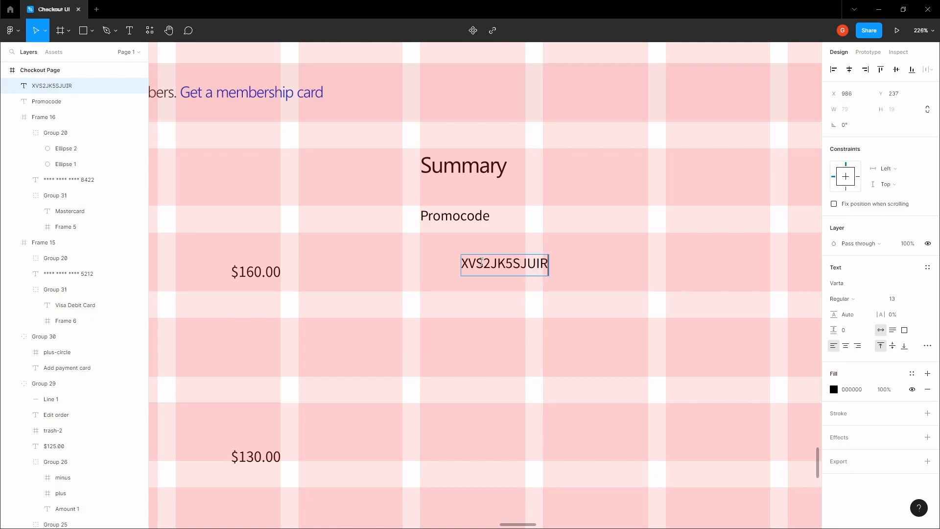
text(41PZ)
mouse_move(465, 263)
mouse_down()
mouse_move(506, 264)
mouse_move(521, 283)
mouse_move(457, 262)
mouse_move(489, 267)
mouse_move(505, 272)
mouse_move(454, 273)
mouse_up()
key(Escape)
key(space)
key(space)
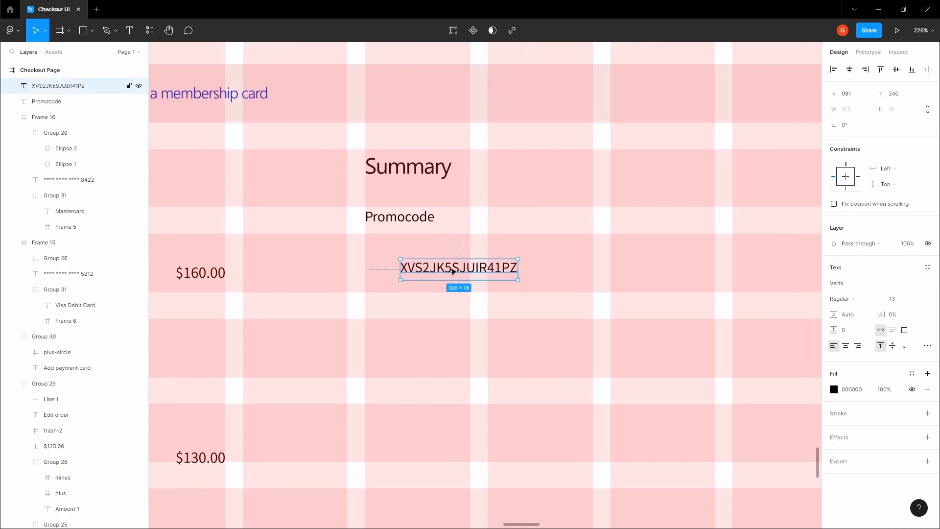
Set the promo code text to size 14 with Auto line height and a fixed-size text box.
scroll(453, 273, up, 1)
scroll(412, 262, up, 5)
click(891, 298)
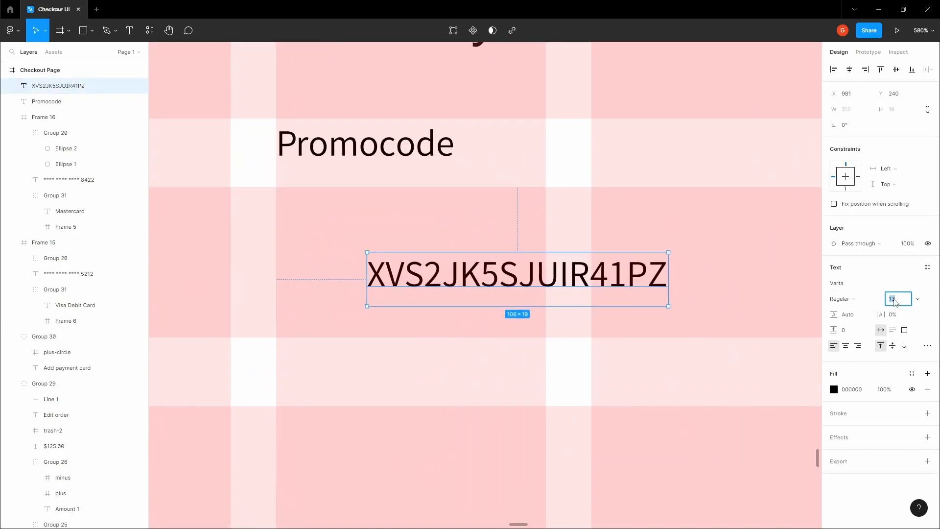
text(14)
key(Tab)
text(Au)
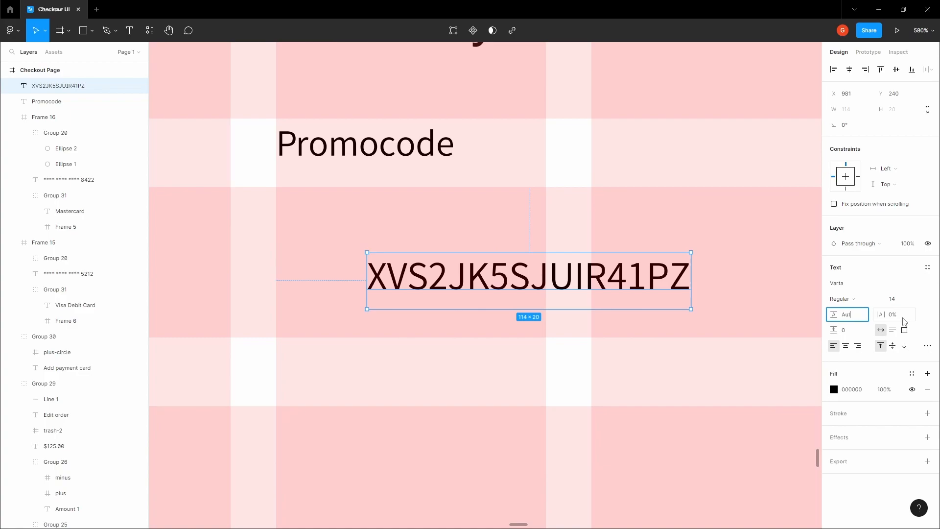
key(Tab)
click(903, 330)
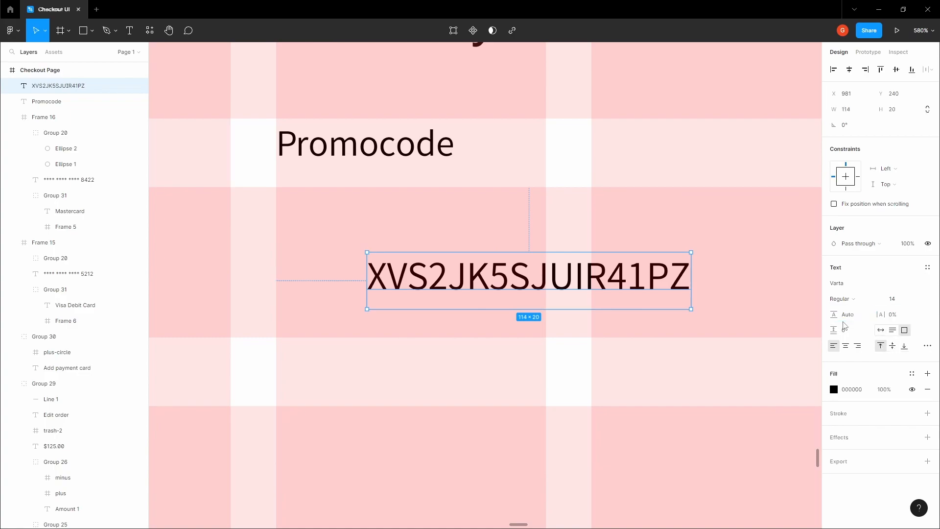
Reduce the height of the promo code text box to 17.
scroll(377, 312, up, 5)
drag(305, 342, 300, 316)
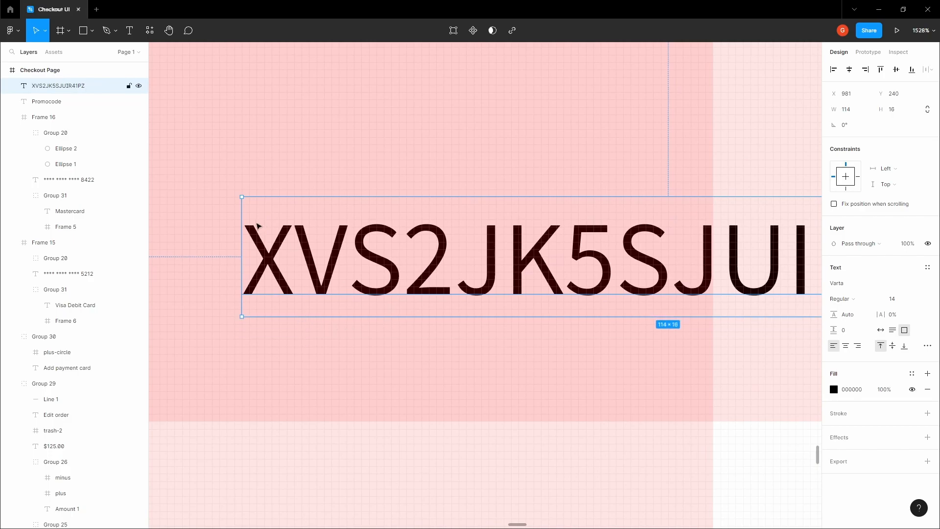
scroll(258, 226, down, 5)
scroll(267, 263, up, 5)
drag(266, 267, 267, 272)
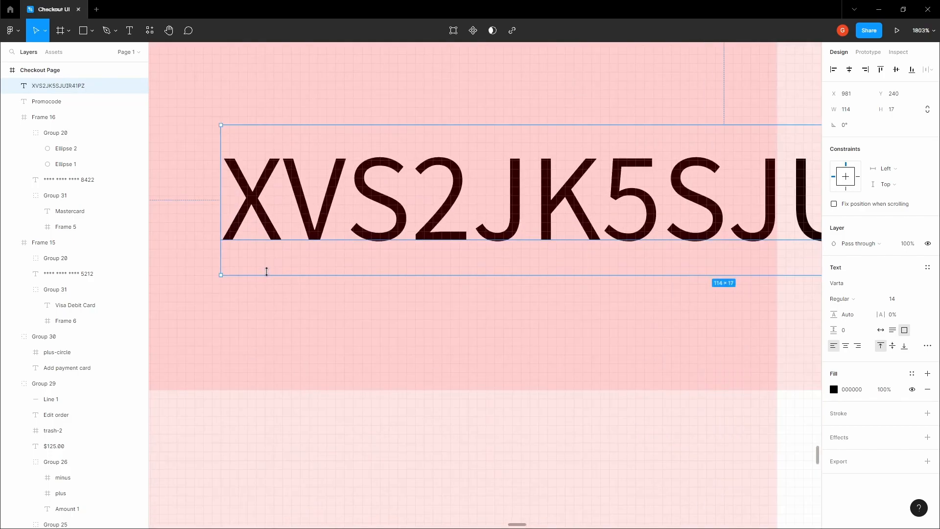
scroll(239, 271, down, 5)
Move the promo code text under the Promocode label to X 971, Y 246.
click(301, 275)
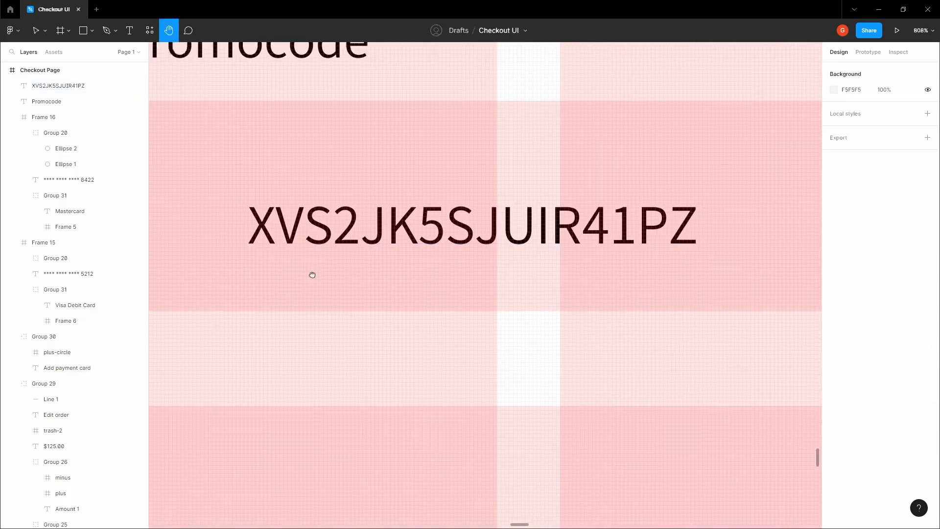
scroll(300, 275, down, 4)
drag(438, 263, 420, 266)
drag(420, 231, 385, 264)
scroll(390, 238, down, 3)
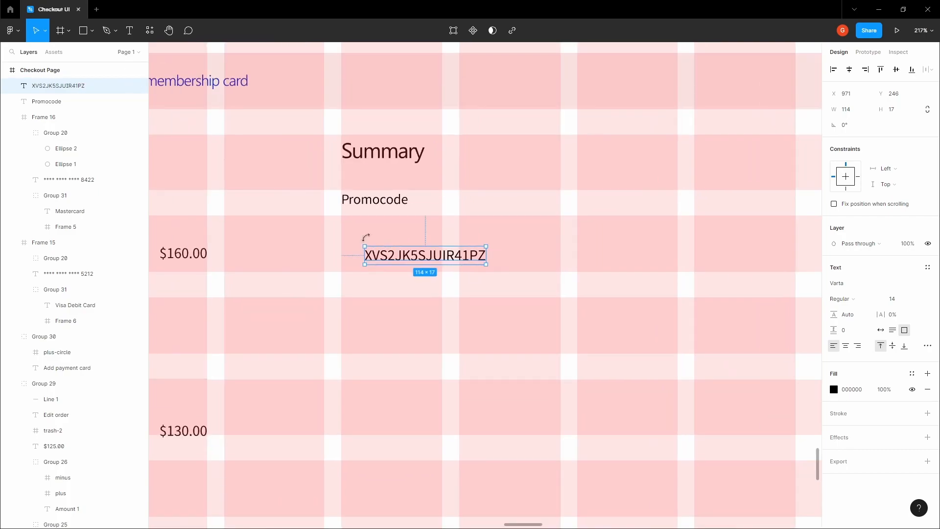
Wrap the promo code text in an auto layout frame with vertical padding of 12.
key(shift+a)
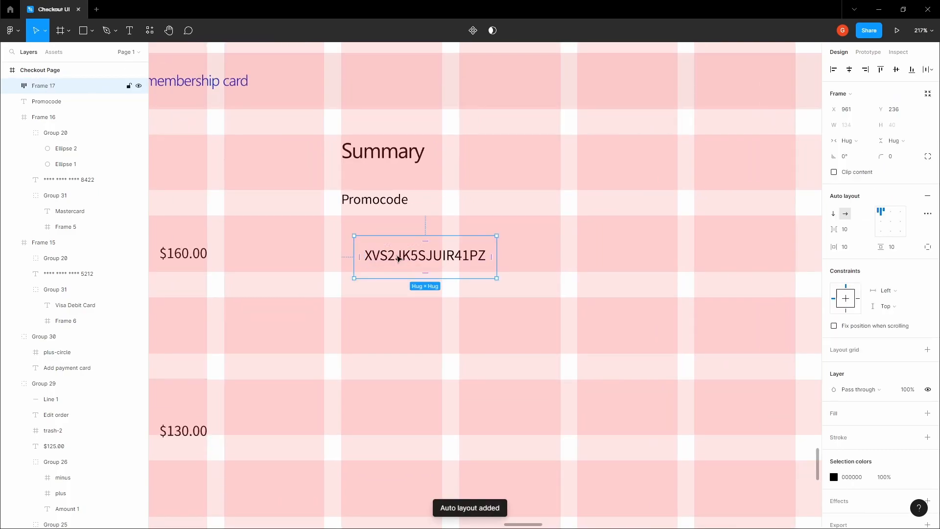
click(905, 253)
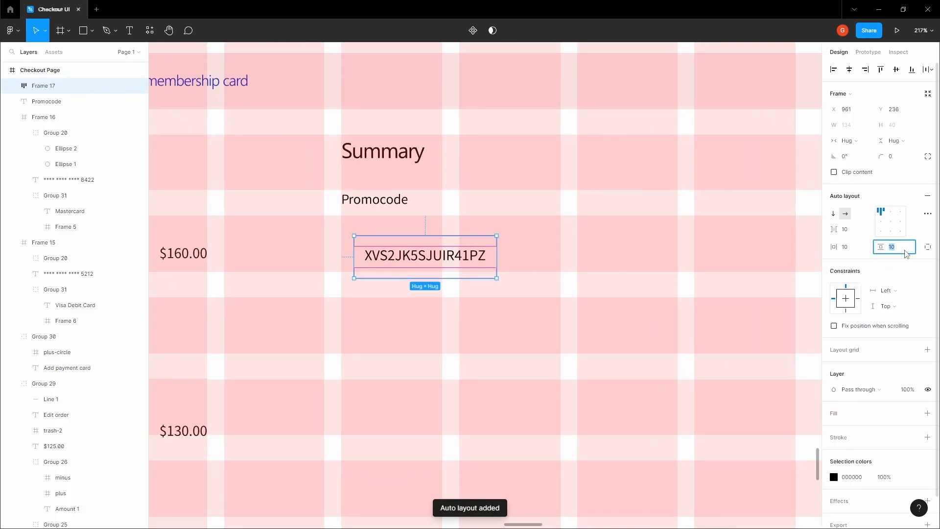
text(12)
key(Tab)
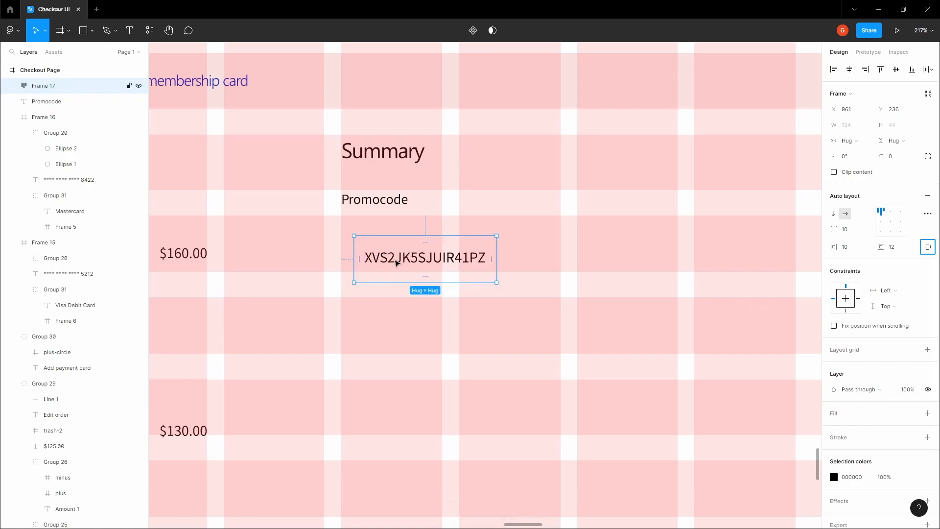
Align the promo code frame with the Promocode label at X 949, Y 230 and widen it to 427, ending at the last grid column.
drag(406, 260, 392, 254)
drag(487, 250, 646, 252)
scroll(483, 256, down, 3)
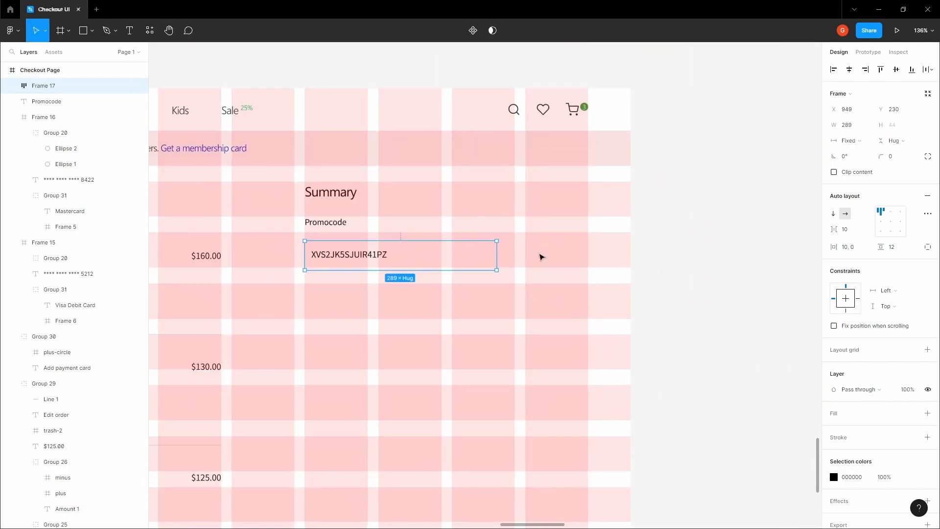
drag(497, 254, 589, 252)
scroll(430, 227, left, 2)
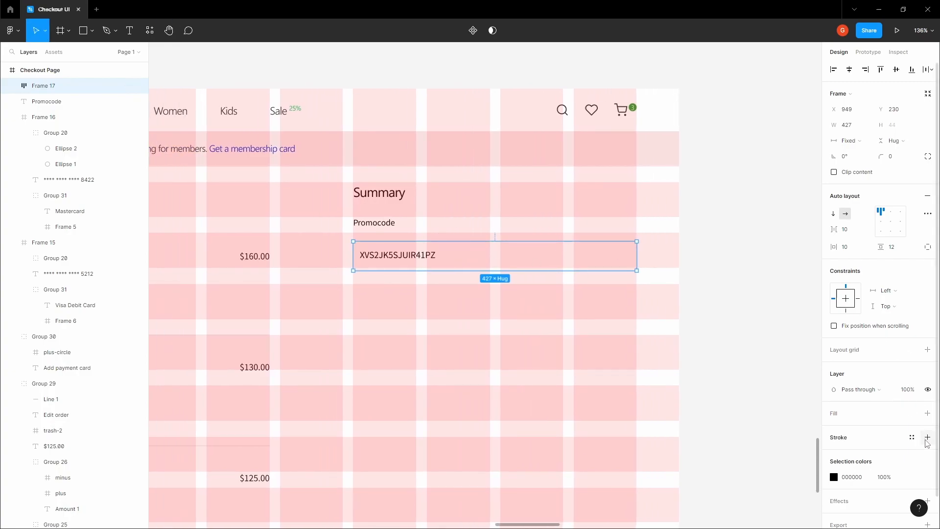
Give the promo code frame a black 1 px inside stroke and hide the layout grids.
click(439, 314)
key(ctrl+shift+4)
click(365, 264)
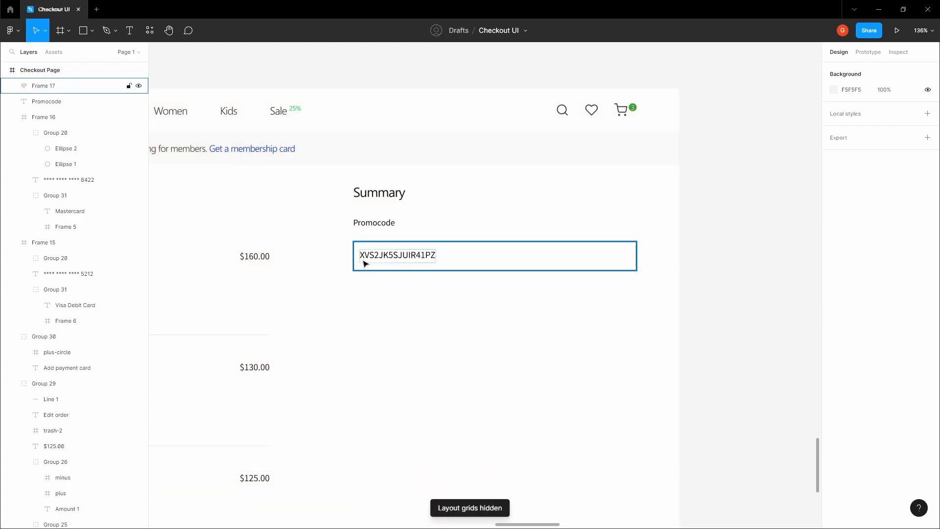
key(space)
drag(371, 232, 408, 236)
key(space)
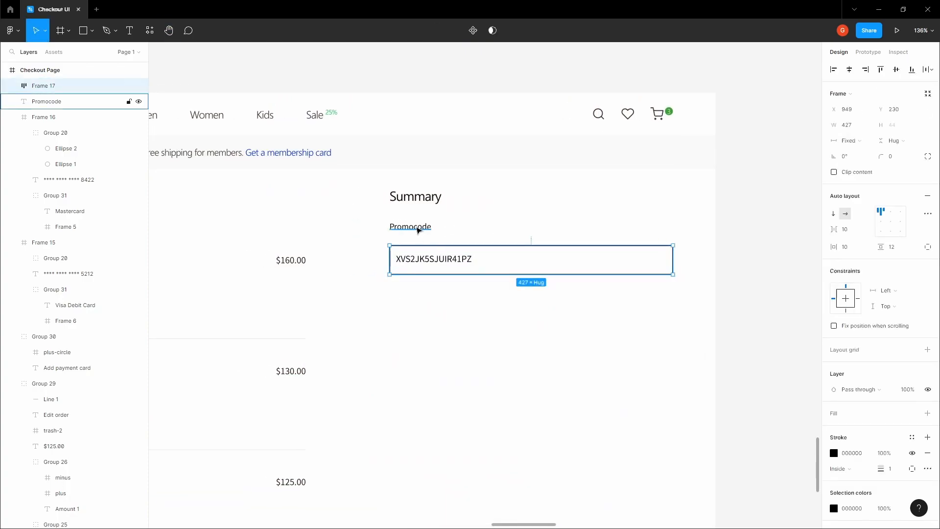
Nudge the promo code frame up to Y 217, closer beneath the Promocode label.
scroll(420, 226, up, 4)
click(422, 231)
scroll(421, 229, down, 4)
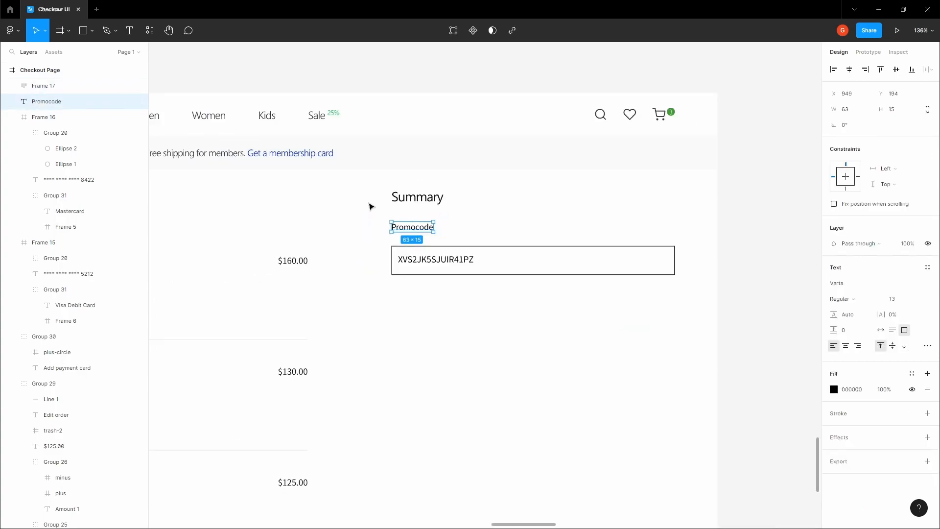
click(370, 205)
key(space)
click(433, 267)
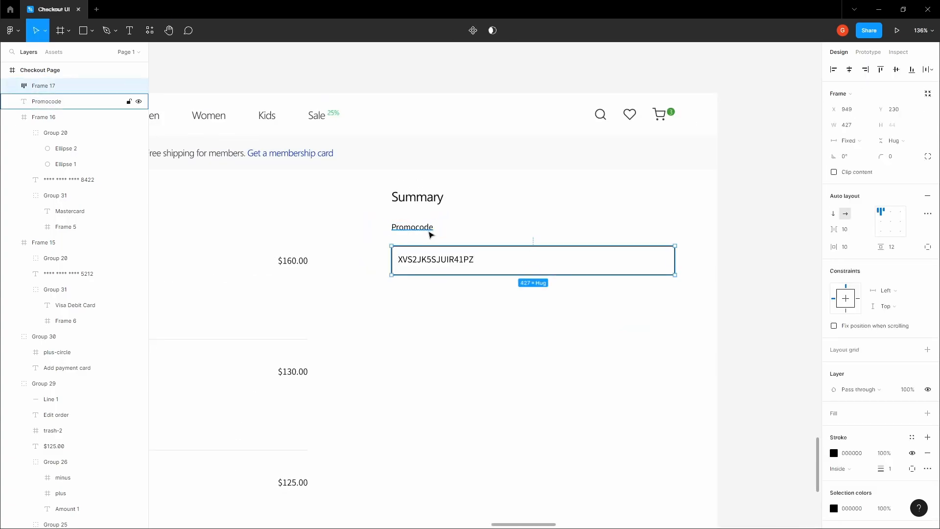
key(Up)
key(Up)
key(Up)
key(Up)
key(Up)
key(Up)
key(Up)
key(Up)
key(Up)
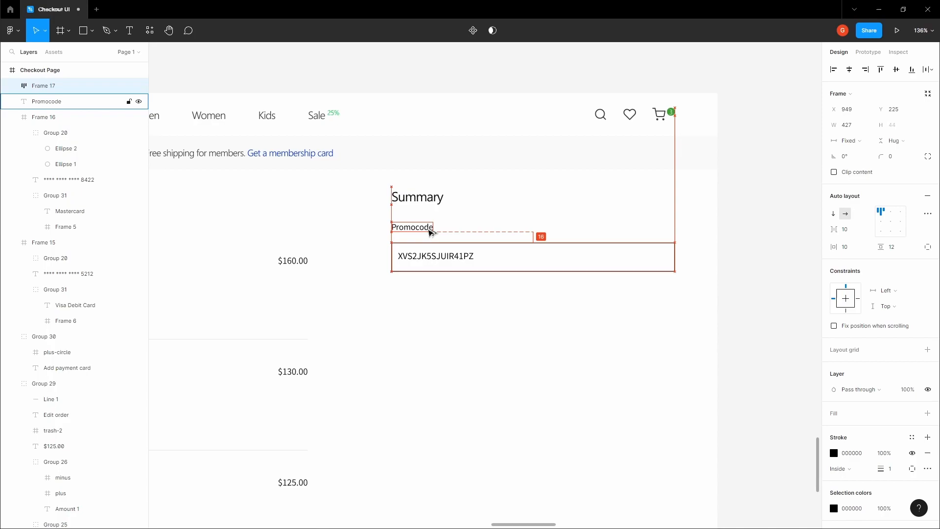
key(Up)
key(Up)
key(Up)
key(Up)
Copy the fill colour 393939 from the Cart subtitle and apply it to the Promocode label.
click(420, 304)
drag(419, 304, 504, 305)
scroll(619, 293, down, 4)
key(v)
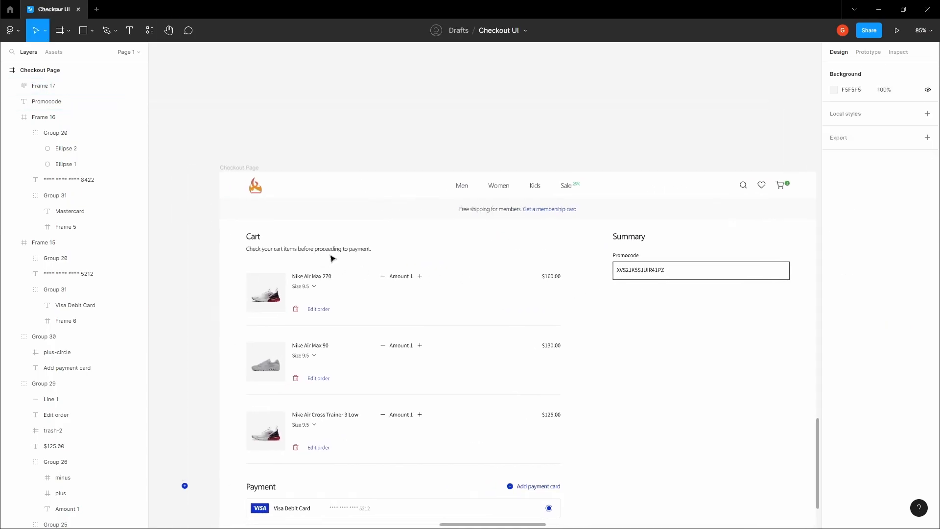
click(325, 249)
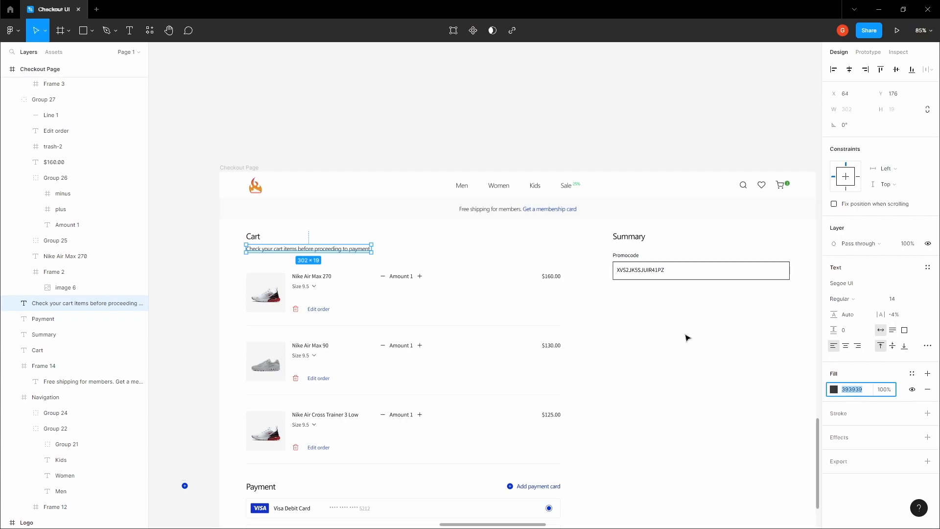
click(685, 336)
scroll(637, 298, up, 5)
click(557, 265)
click(642, 367)
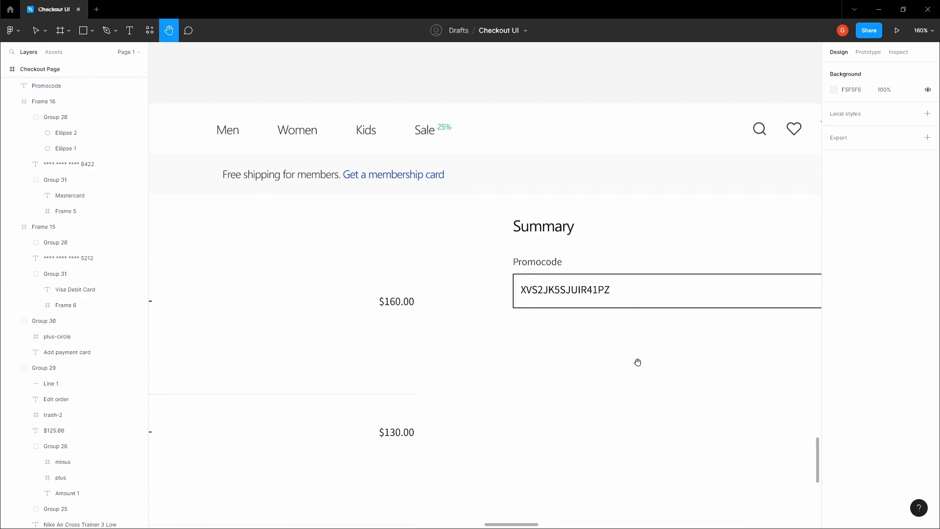
Copy the stroke colour DCDCDC from a cart divider line and apply it to the promo code frame's border.
scroll(538, 314, down, 1)
scroll(489, 283, right, 3)
click(500, 274)
scroll(489, 293, down, 2)
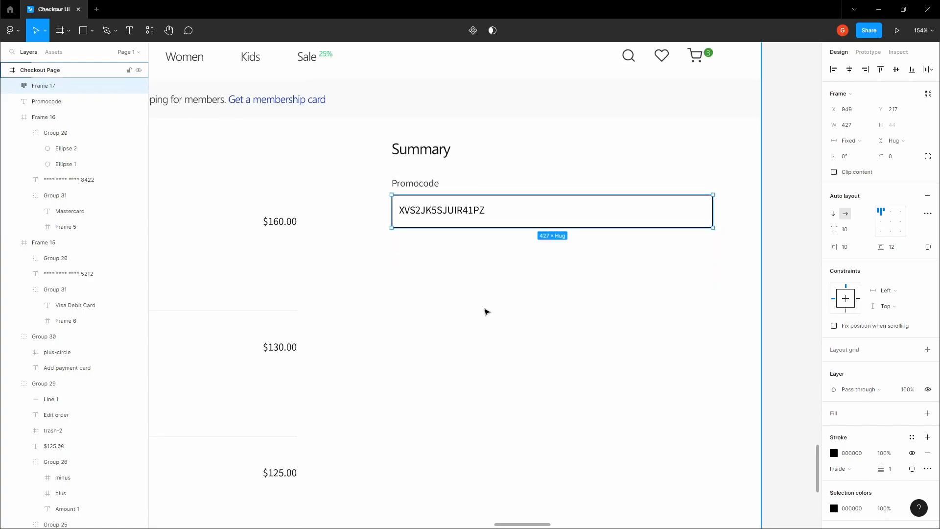
scroll(371, 416, left, 6)
click(557, 299)
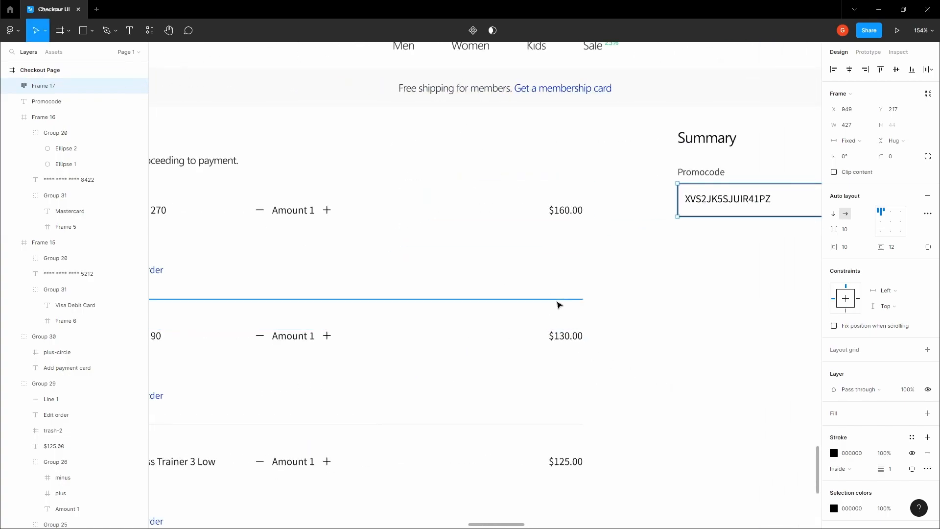
click(854, 291)
key(ctrl+c)
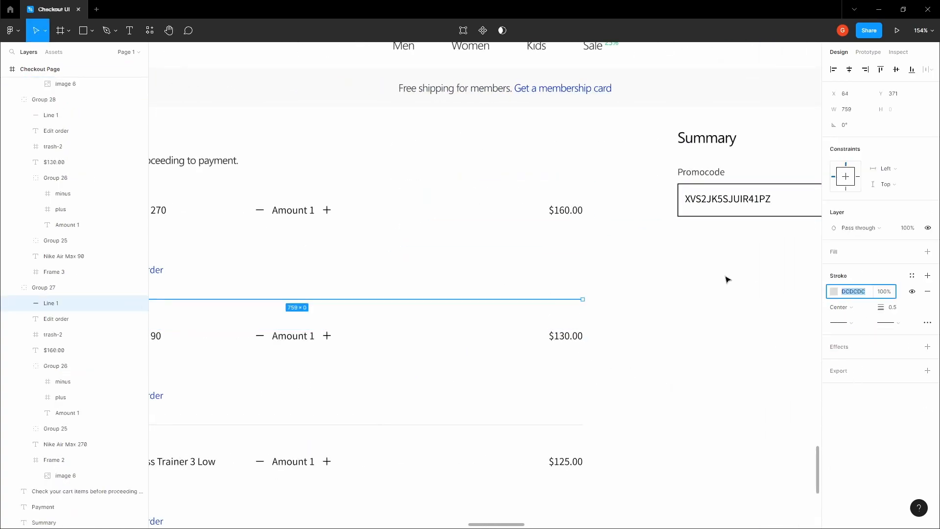
scroll(587, 276, right, 6)
click(461, 271)
click(855, 453)
key(ctrl+v)
click(599, 369)
Set the promo code frame's stroke thickness to 0.5.
click(477, 263)
click(892, 469)
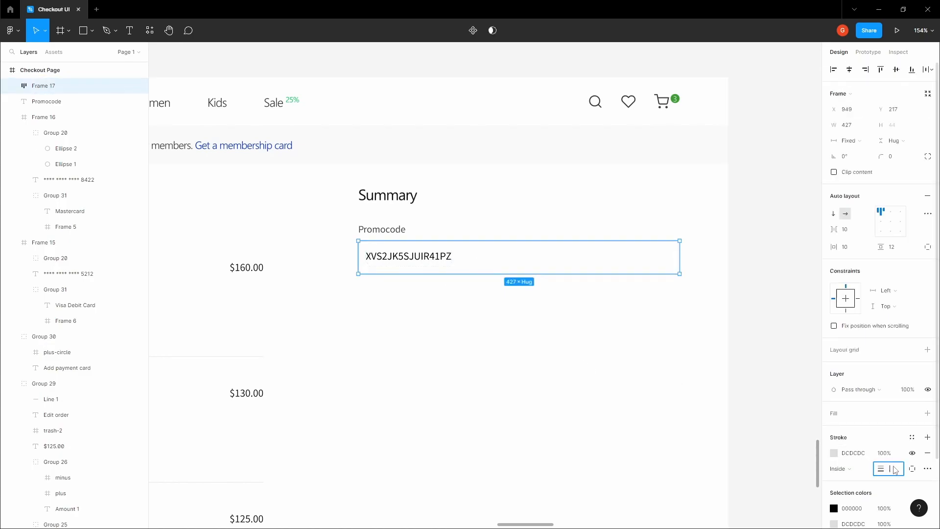
click(587, 344)
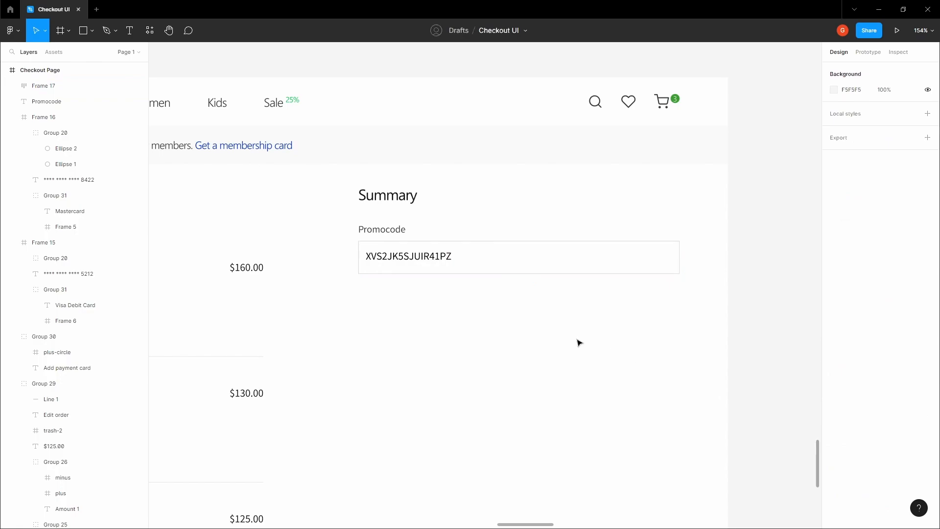
drag(548, 328, 545, 327)
click(543, 267)
click(893, 468)
text(0.5)
key(Return)
click(497, 351)
drag(497, 351, 490, 350)
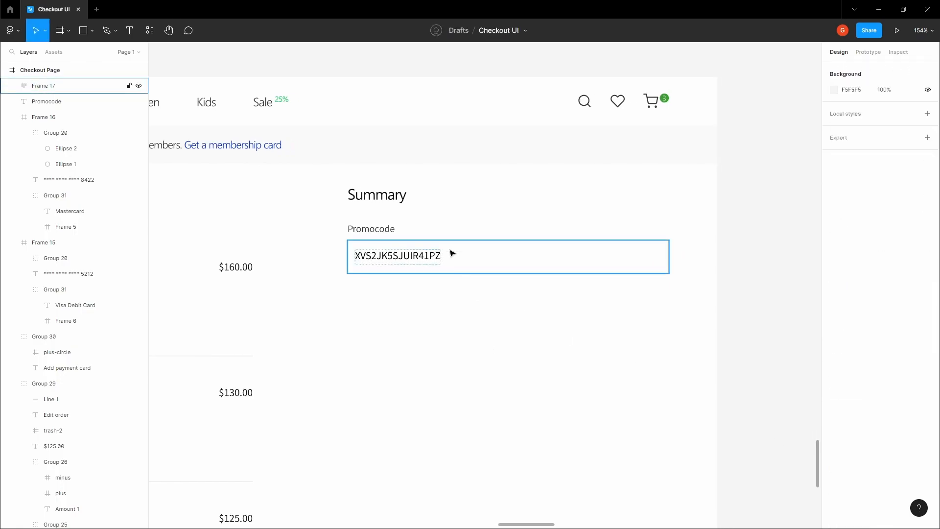
Set the promo code frame's corner radius to 4.
click(448, 254)
click(902, 157)
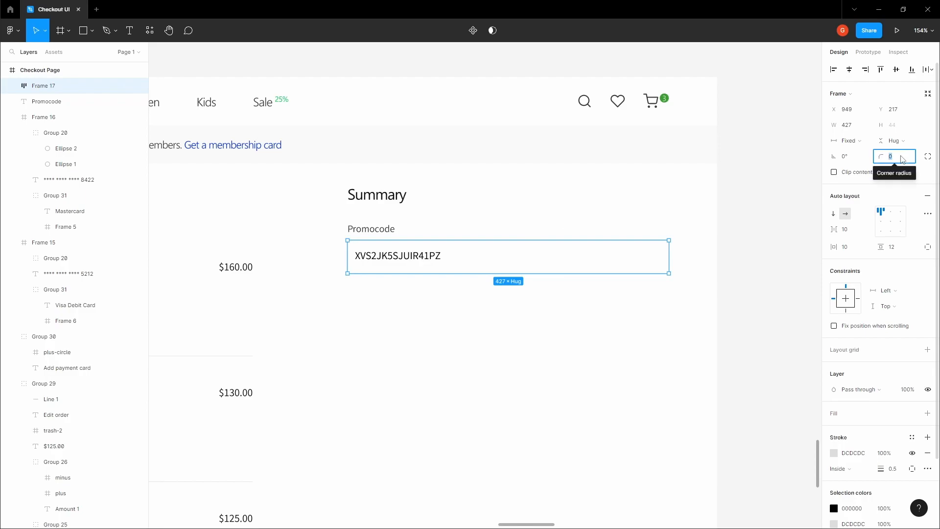
click(464, 340)
drag(464, 339, 474, 344)
key(v)
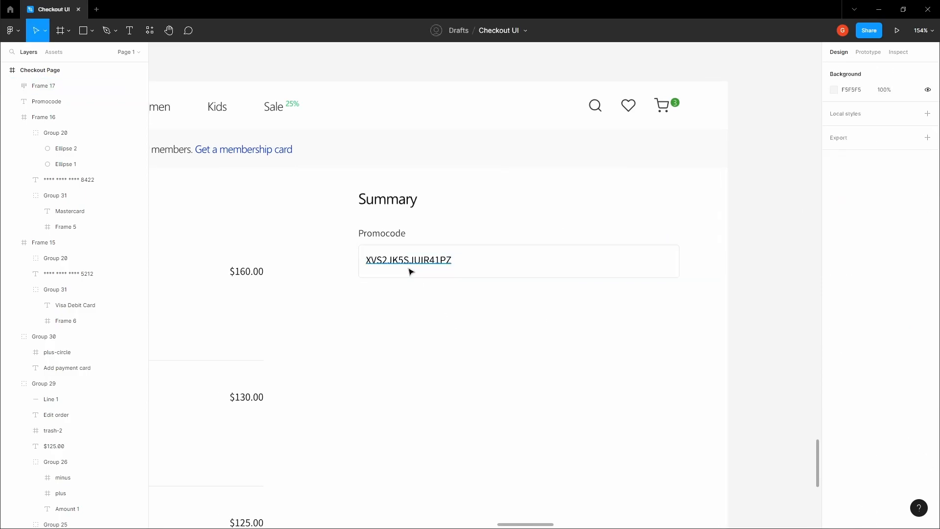
Hide the fill of the sample promo code text and measure the gap between the frame and the Promocode label.
double_click(410, 269)
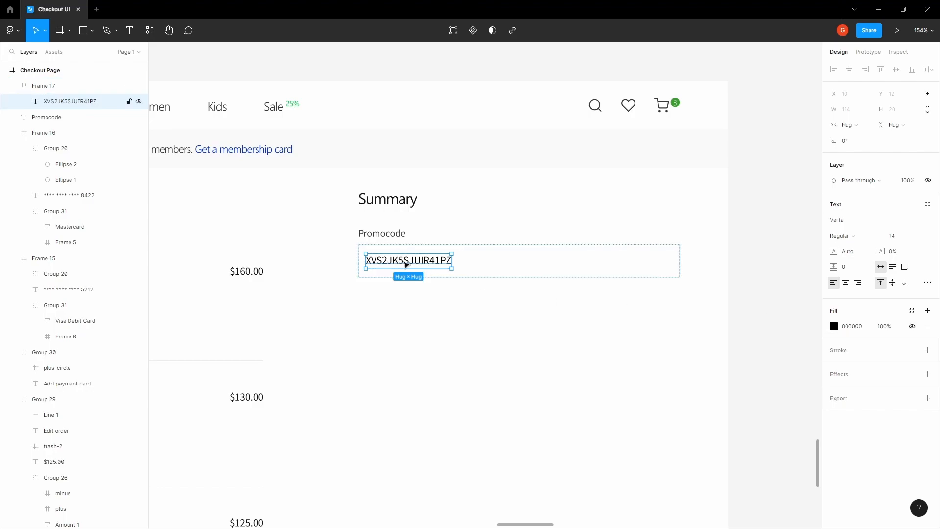
click(910, 327)
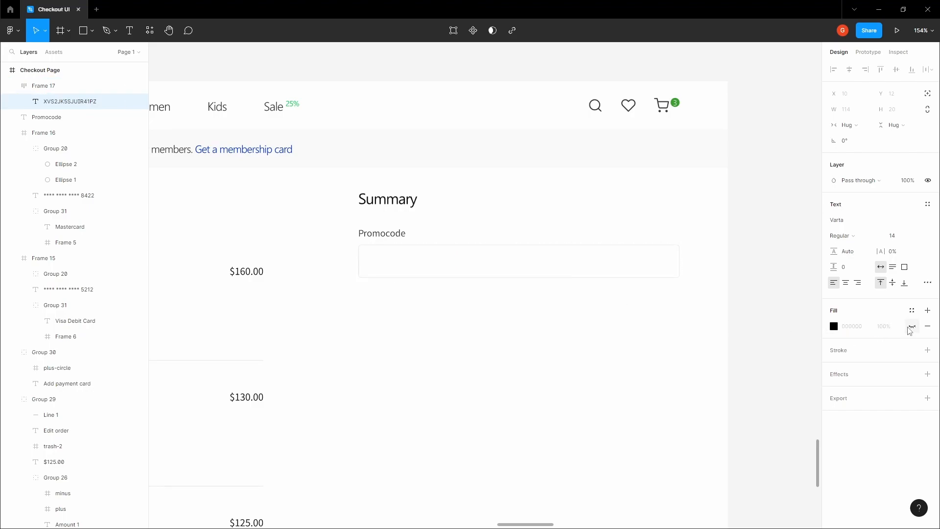
click(451, 289)
click(430, 270)
key(alt)
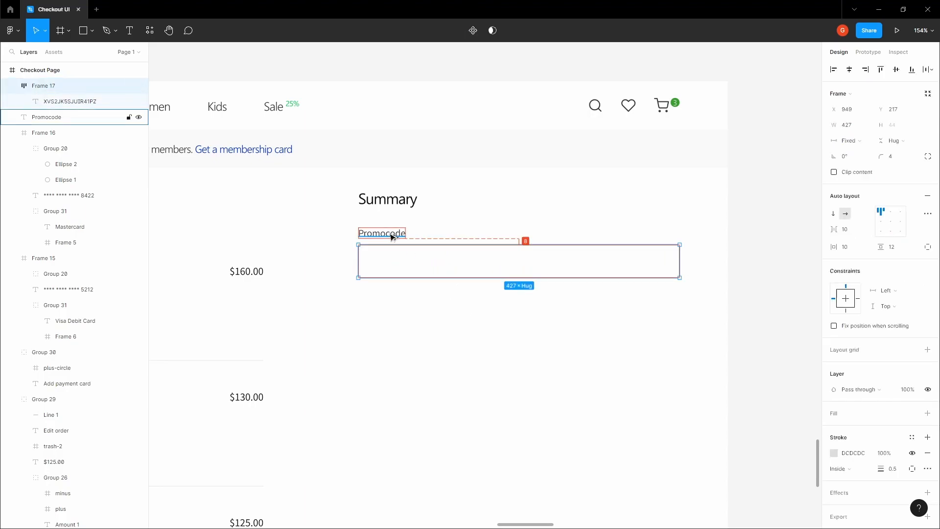
Remove auto layout from the promo code frame.
click(456, 315)
scroll(438, 318, down, 2)
click(462, 289)
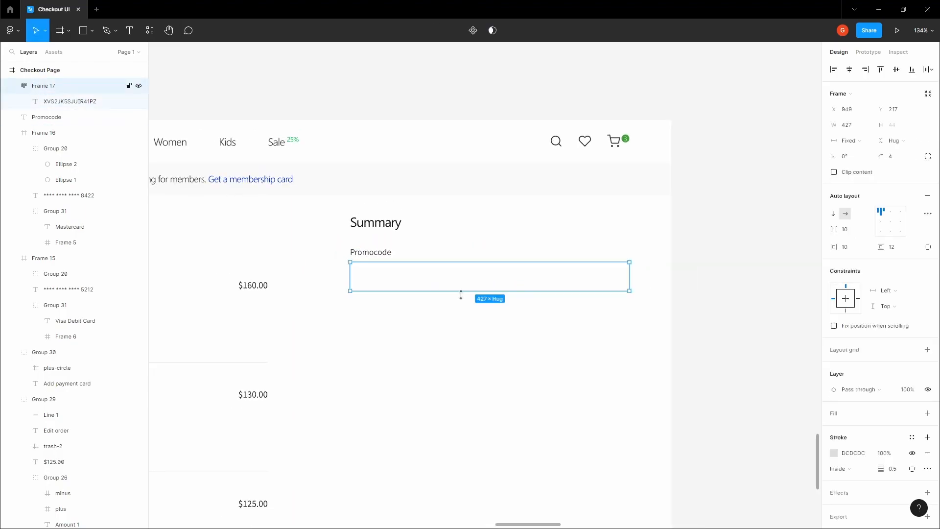
click(927, 199)
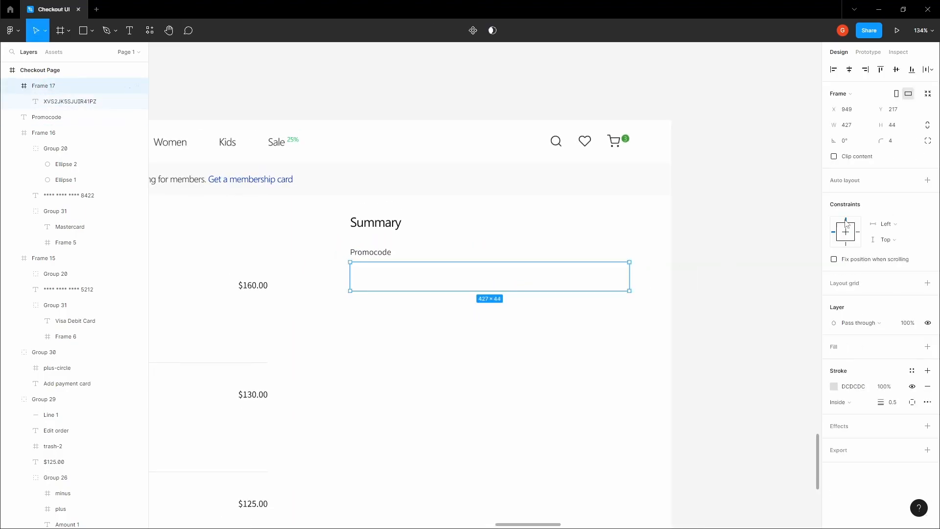
click(385, 355)
scroll(384, 355, up, 1)
click(590, 290)
key(space)
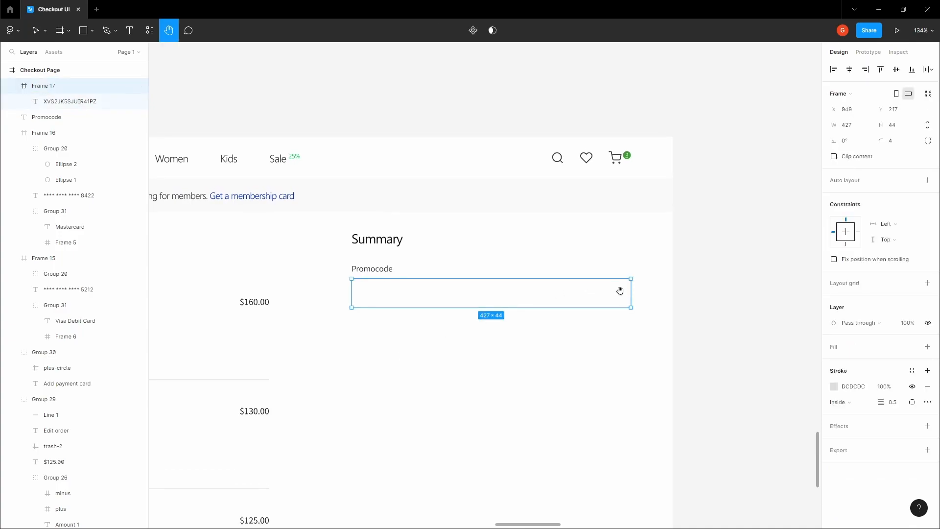
Copy the blue plus-circle icon from the Icons board.
drag(615, 305, 602, 317)
scroll(635, 301, up, 4)
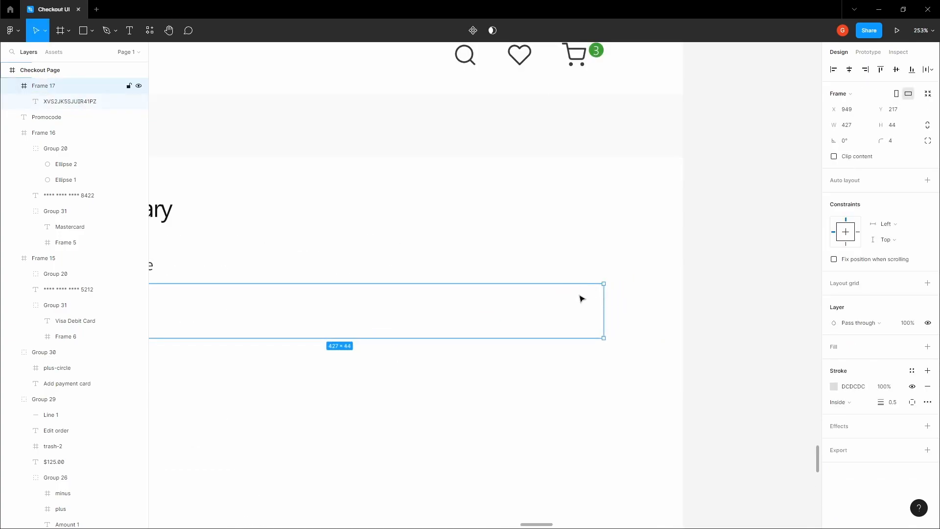
click(661, 335)
key(space)
drag(661, 335, 551, 373)
scroll(625, 354, down, 12)
drag(611, 270, 546, 350)
scroll(547, 351, down, 5)
drag(607, 236, 522, 352)
drag(576, 298, 554, 328)
scroll(590, 275, up, 8)
scroll(539, 279, up, 8)
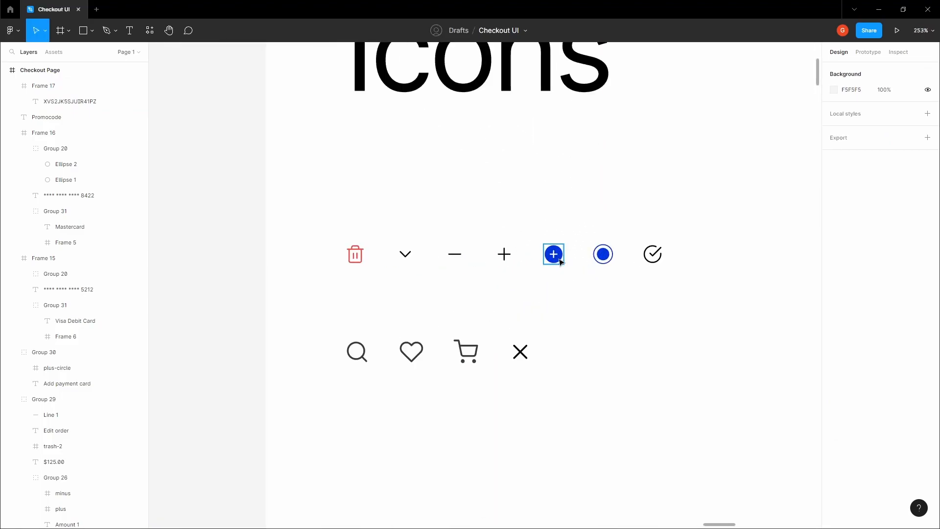
click(552, 254)
Paste the plus-circle icon into the Checkout Page and place it just above the promo code frame.
click(240, 316)
key(space)
scroll(236, 312, down, 8)
drag(267, 377, 560, 50)
drag(357, 407, 528, 108)
scroll(472, 315, down, 4)
drag(199, 500, 393, 344)
scroll(372, 342, up, 8)
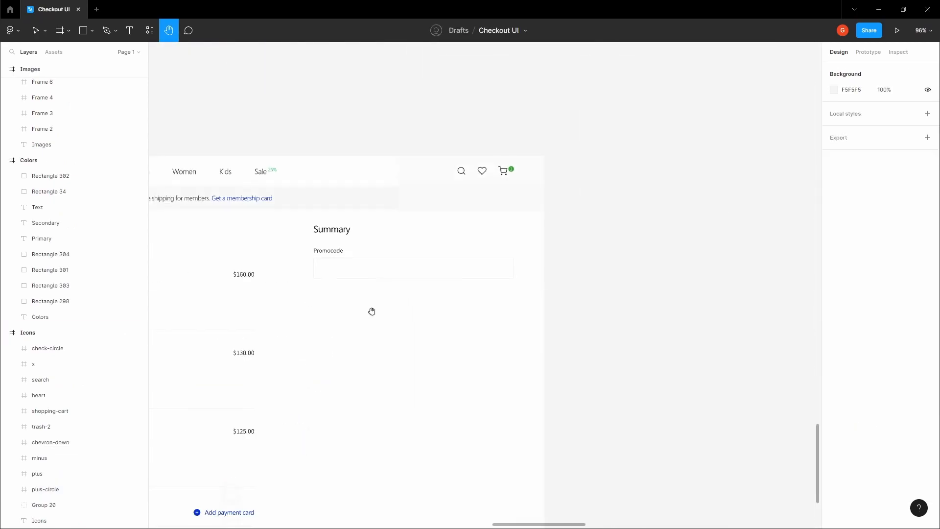
click(378, 316)
key(ctrl+v)
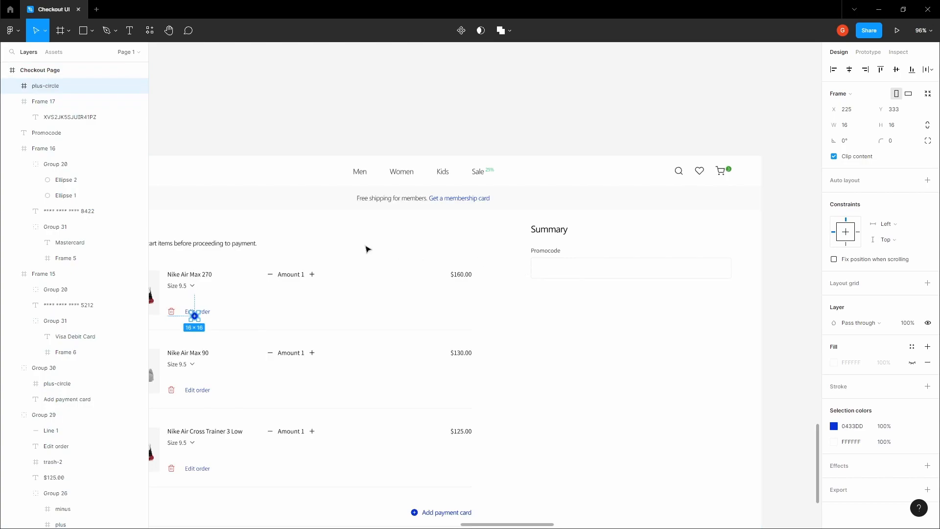
scroll(363, 247, down, 3)
scroll(315, 274, up, 3)
drag(242, 294, 714, 219)
click(660, 201)
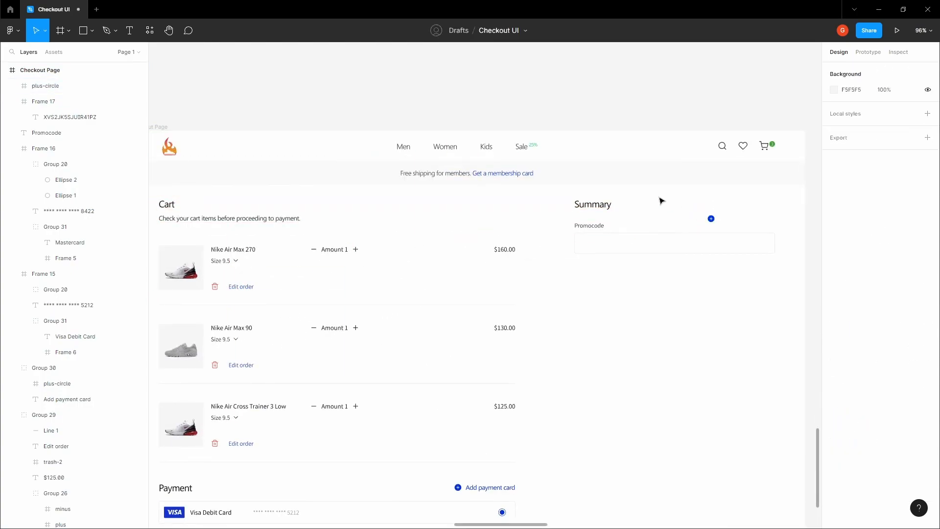
Add the text APPLY inside the promo code frame, near the frame's right end.
scroll(646, 215, right, 3)
click(620, 249)
scroll(621, 249, up, 5)
key(f)
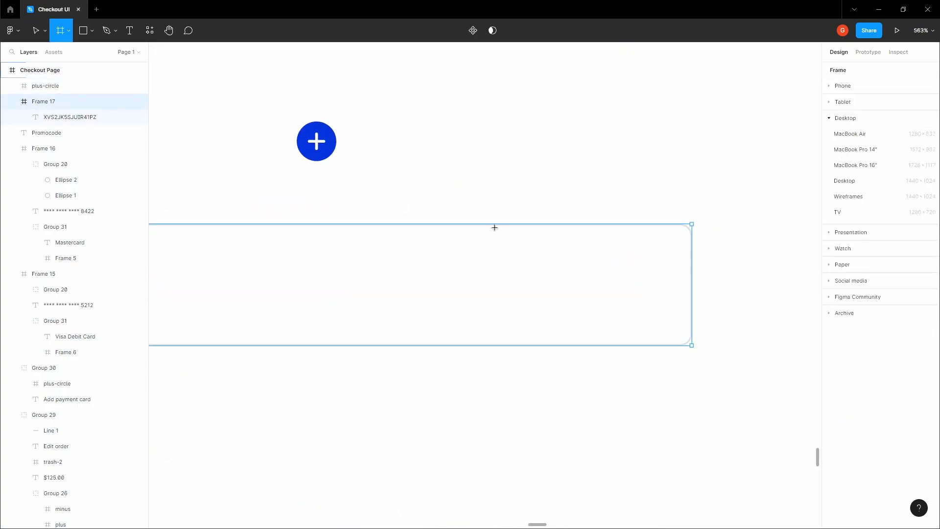
key(t)
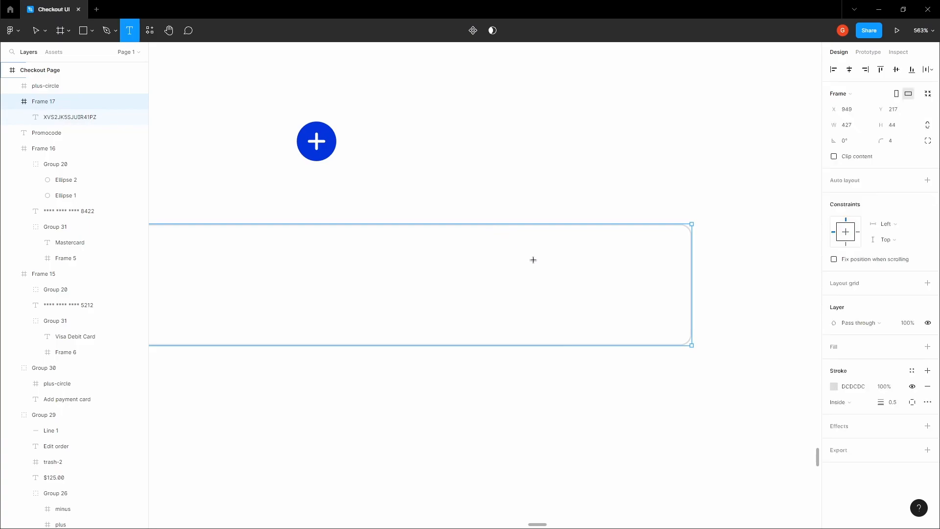
click(531, 260)
text(APPLY)
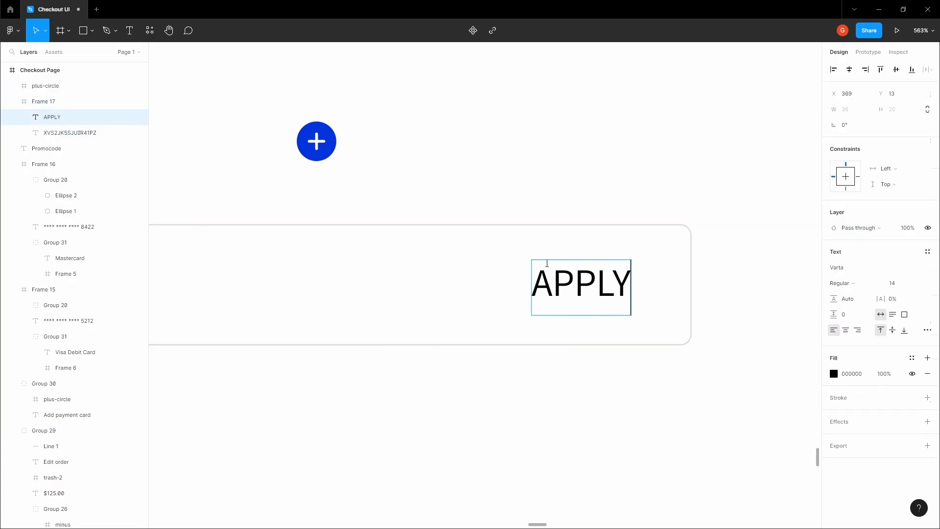
key(Escape)
Wrap the APPLY text in an auto layout frame and stretch it to the field's full height of 44.
click(904, 314)
scroll(582, 303, up, 5)
drag(516, 338, 495, 298)
scroll(512, 309, down, 5)
key(shift+a)
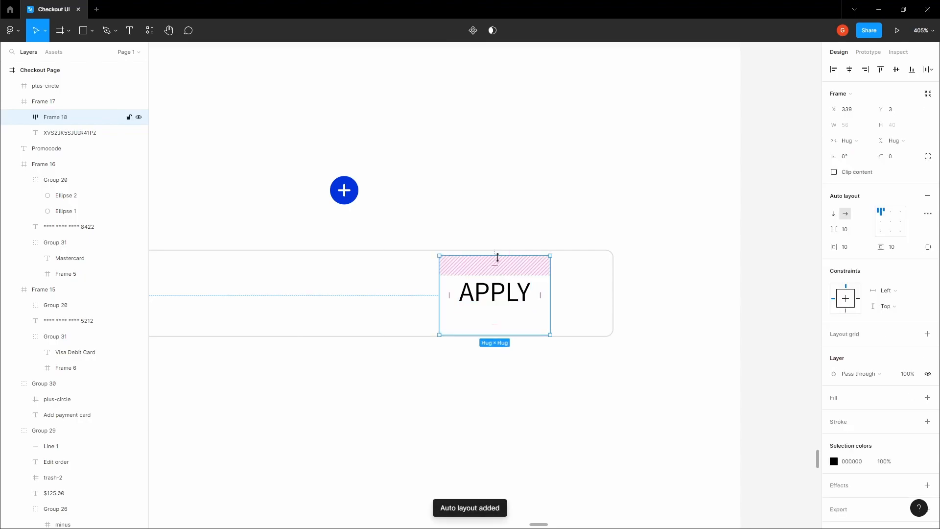
drag(470, 335, 469, 336)
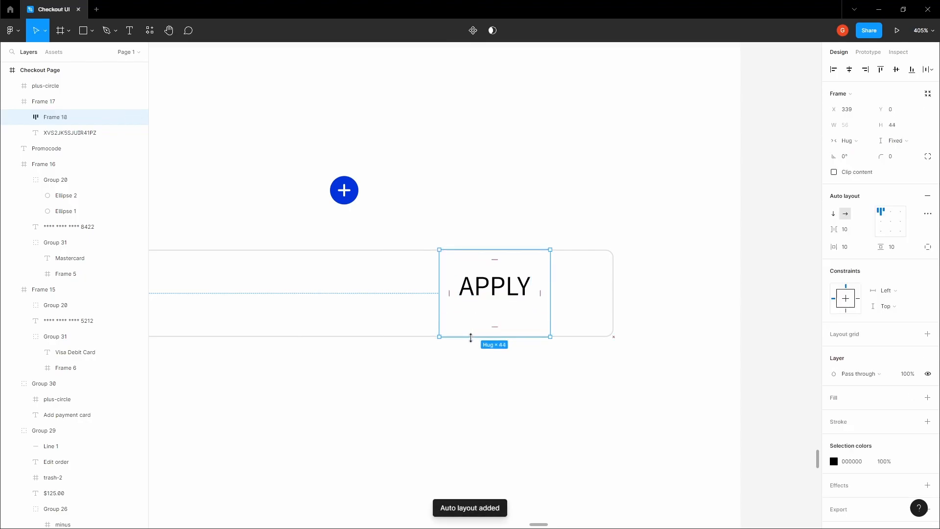
Centre the APPLY text in its frame, and widen the frame to 88 after removing its auto layout.
click(890, 221)
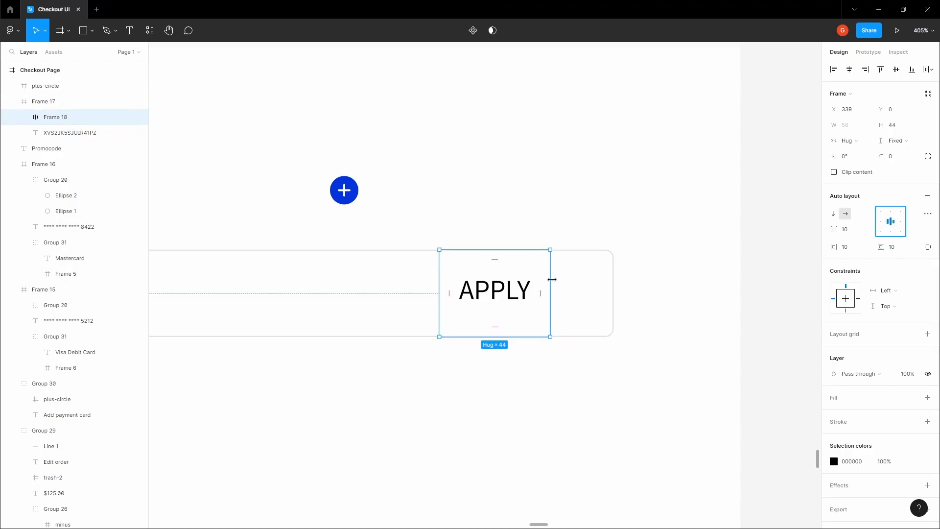
click(927, 196)
drag(550, 281, 612, 284)
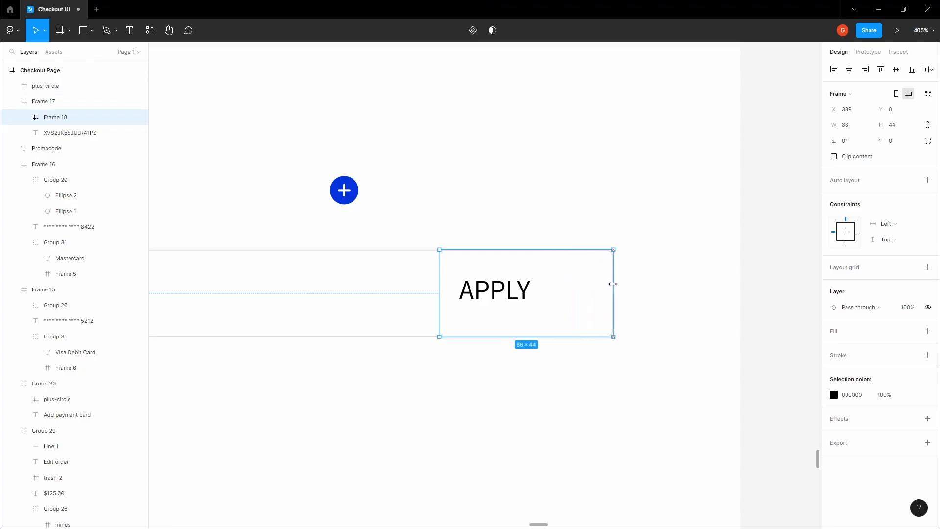
Move the plus-circle icon into the APPLY frame, to the right of the text with a gap of 8.
drag(352, 201, 568, 300)
key(alt)
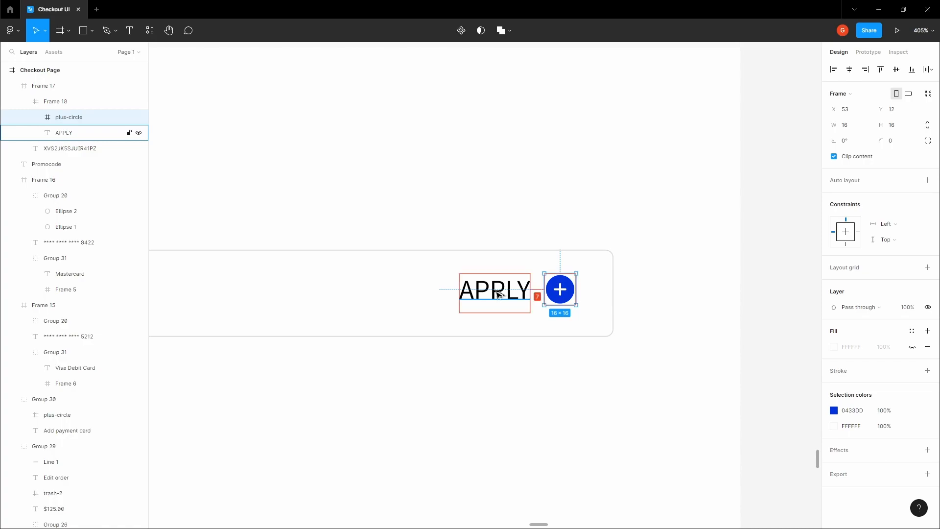
Align the vertical centres of the APPLY text and the plus-circle icon and group the two.
shift+click(497, 293)
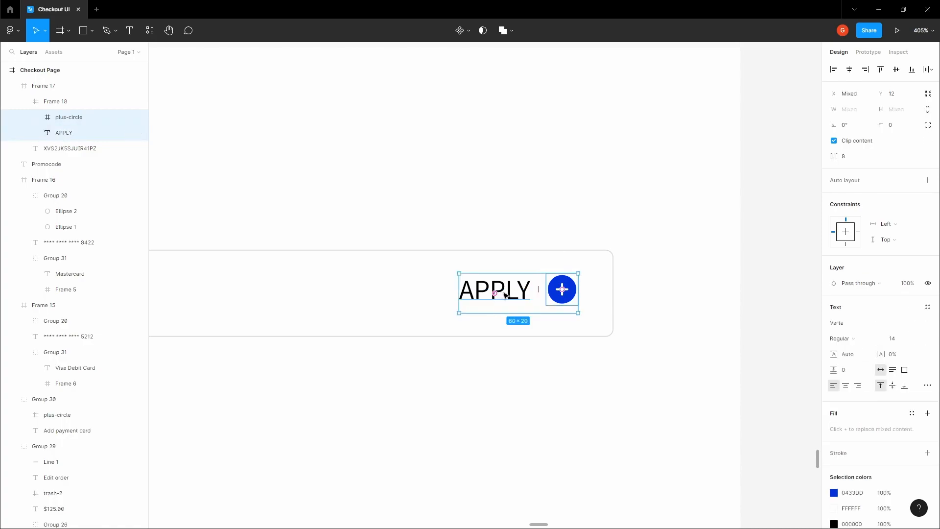
click(896, 69)
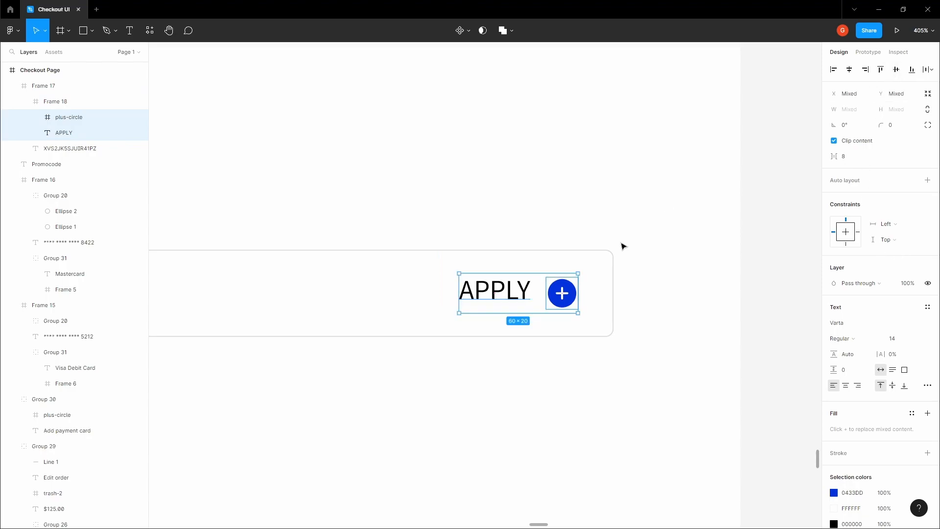
key(ctrl+g)
click(565, 204)
double_click(557, 294)
double_click(557, 294)
click(559, 293)
scroll(559, 293, up, 4)
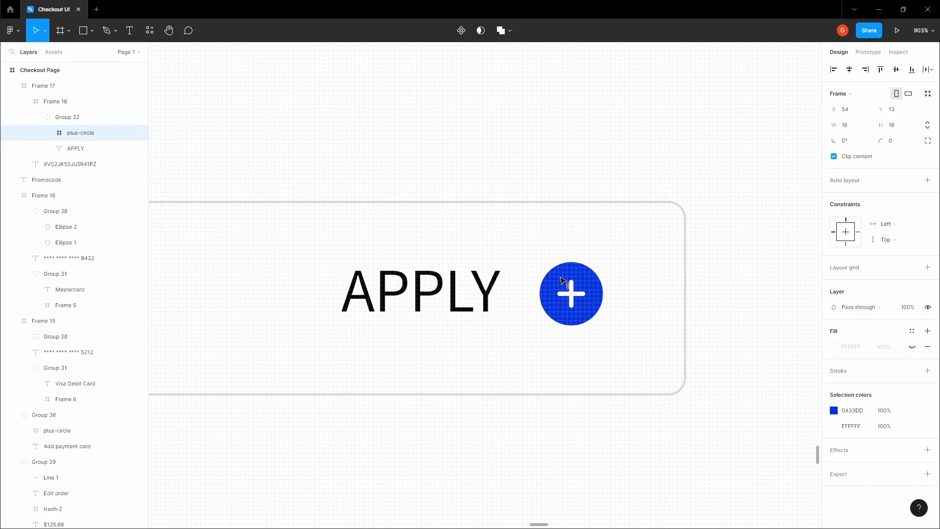
key(Up)
key(ctrl+z)
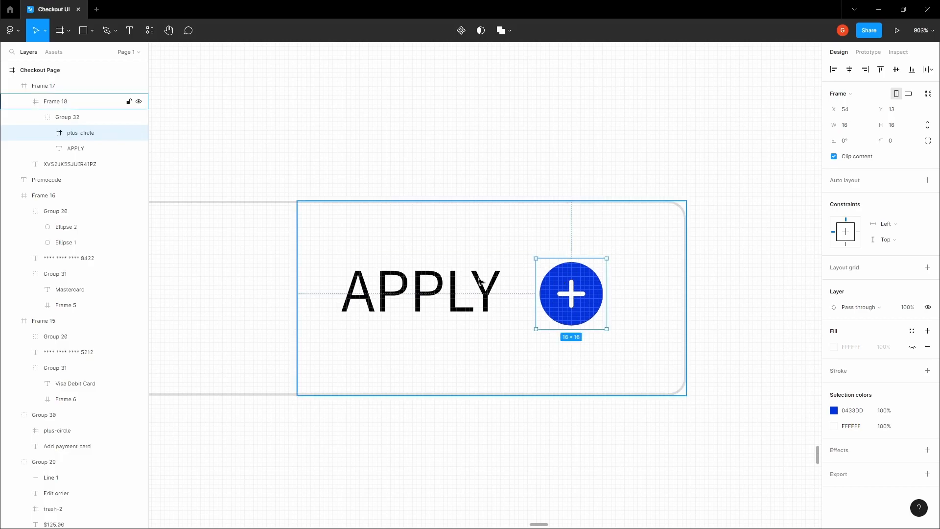
Set the APPLY text box to fixed size and trim the empty space below its letters.
click(445, 282)
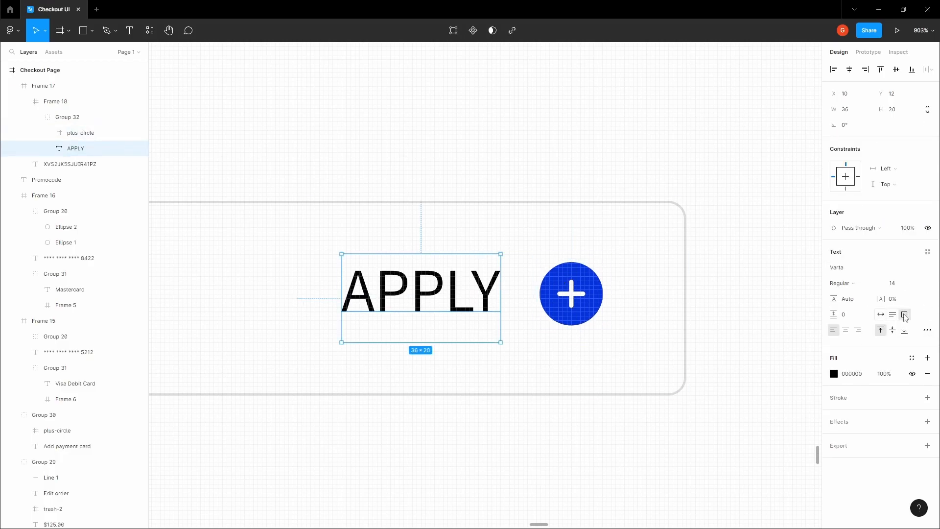
click(904, 315)
scroll(396, 333, up, 5)
drag(296, 346, 298, 314)
scroll(298, 315, down, 5)
Move the group of APPLY text and icon down to Y 14 in its frame and measure its margins.
click(520, 313)
double_click(431, 286)
key(Escape)
shift+click(504, 282)
click(616, 116)
drag(611, 117, 718, 122)
double_click(499, 264)
scroll(509, 268, down, 2)
double_click(509, 269)
key(alt)
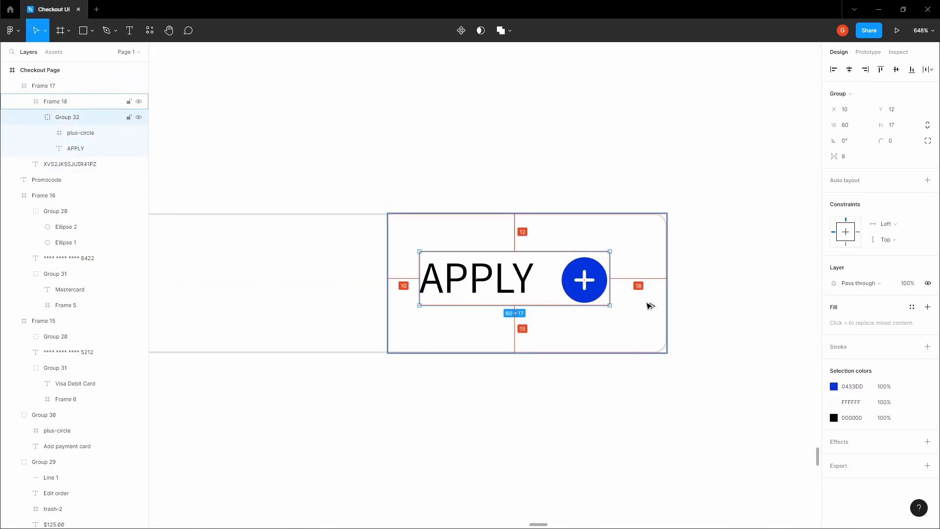
key(Down)
key(Down)
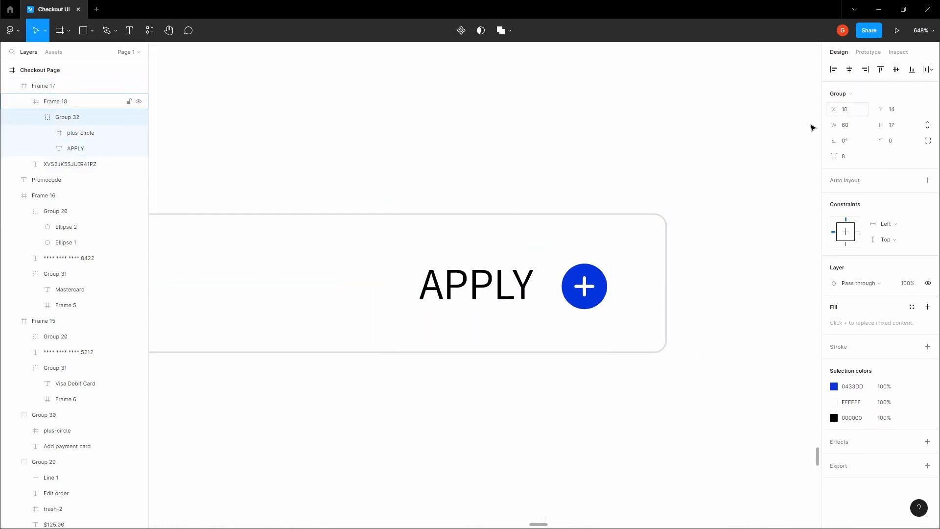
key(alt)
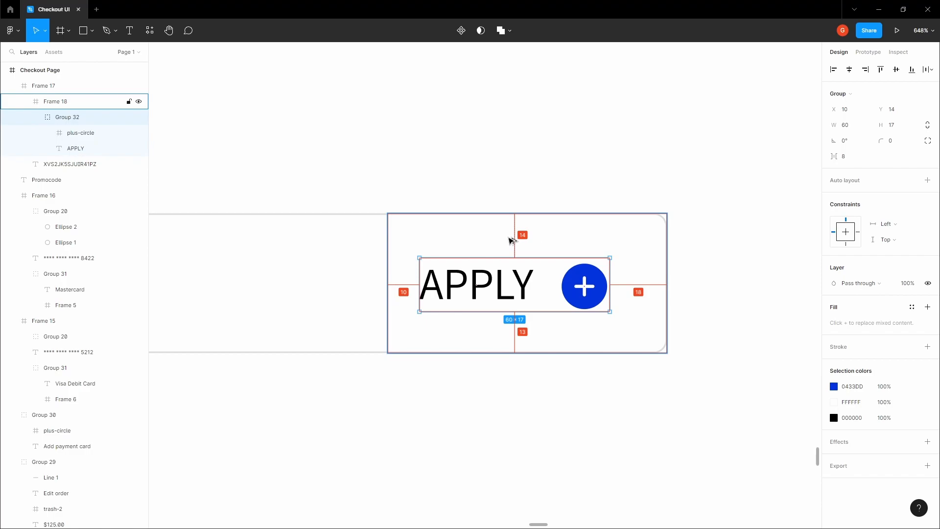
Nudge the group of APPLY text and icon 2 px to the right within its frame.
key(Right)
key(Right)
key(Right)
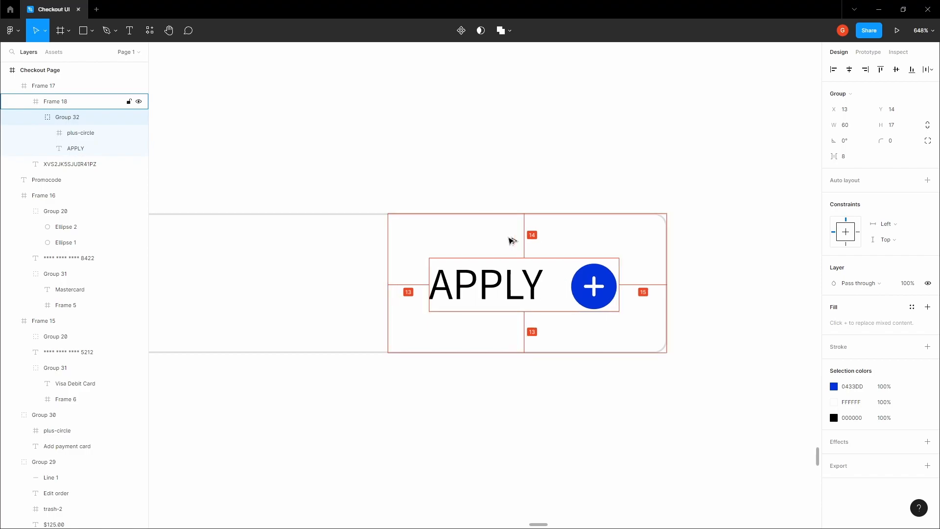
key(Left)
Extend the APPLY frame's left edge so that the frame is 92 wide.
key(Escape)
scroll(391, 269, up, 5)
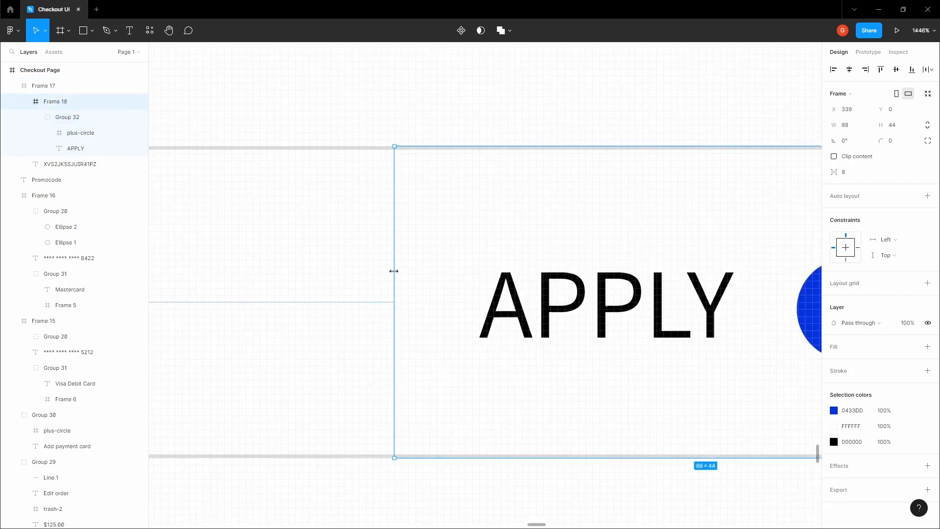
drag(393, 272, 364, 273)
scroll(365, 272, down, 3)
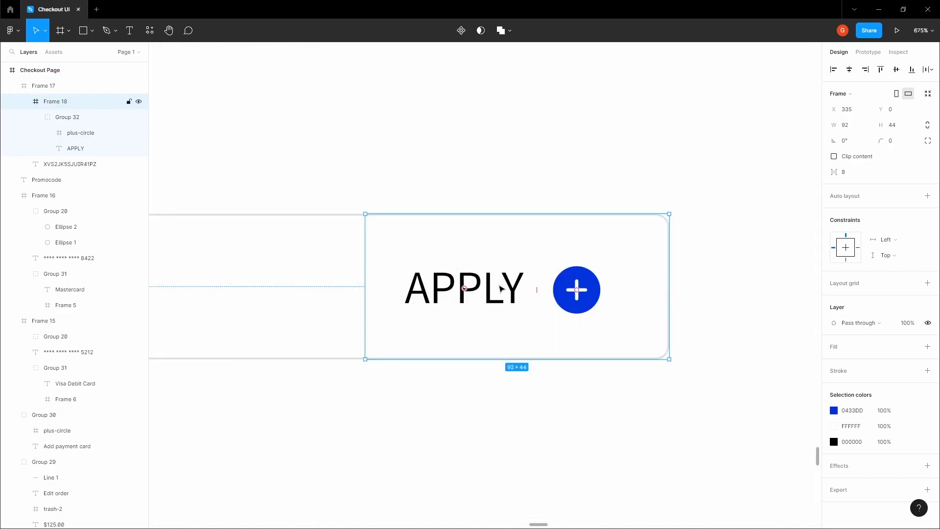
Centre the group of APPLY text and icon horizontally in its frame and measure its margins.
double_click(502, 288)
click(849, 69)
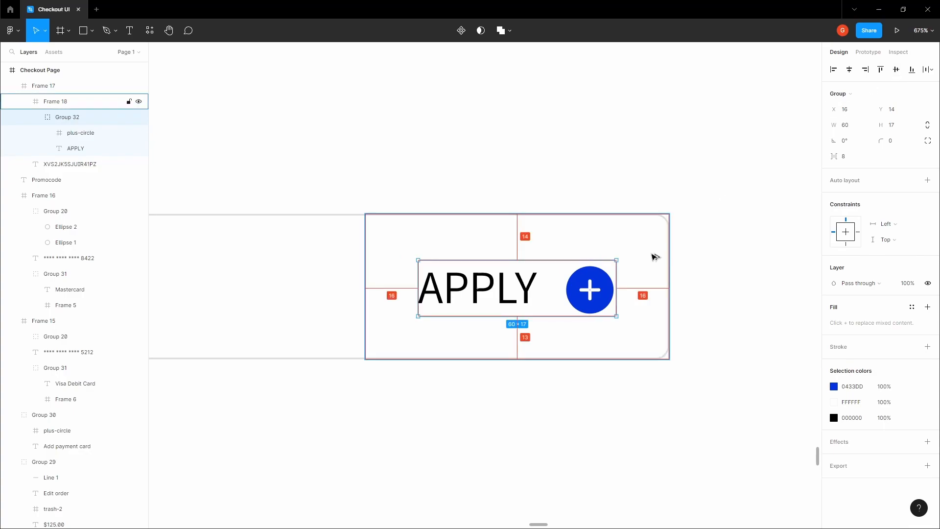
click(493, 176)
scroll(510, 169, down, 3)
click(519, 225)
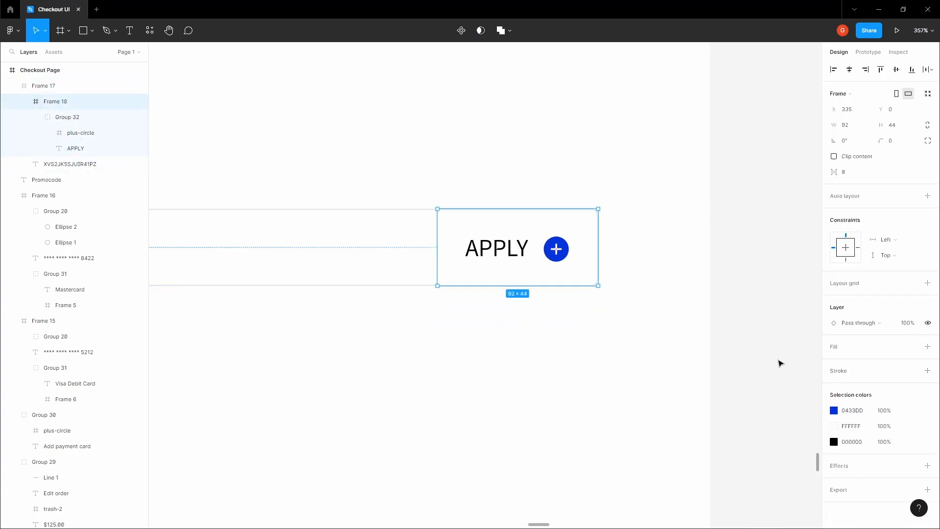
click(555, 167)
scroll(529, 248, up, 1)
click(528, 248)
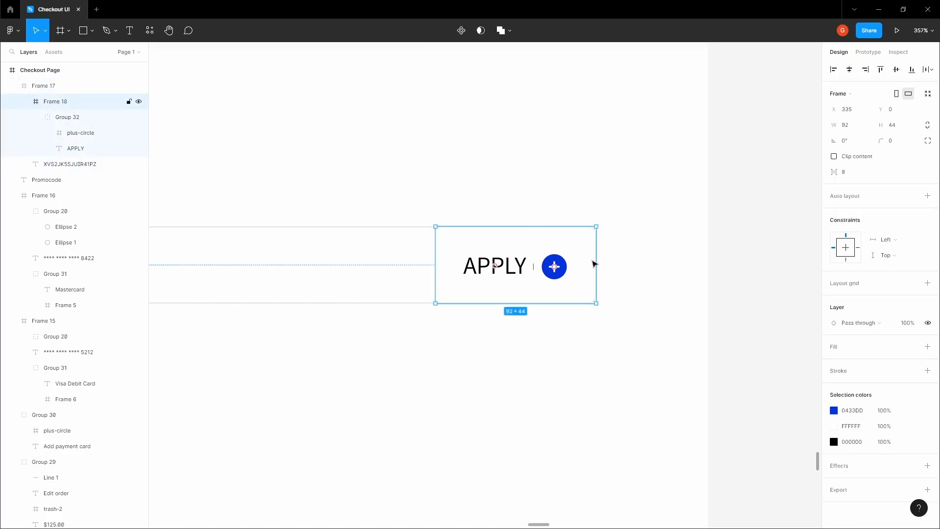
click(870, 413)
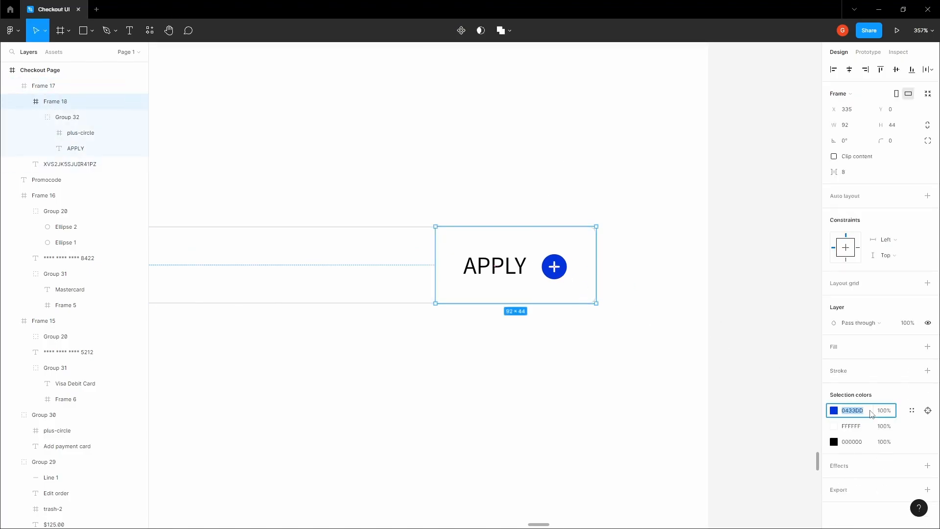
click(665, 312)
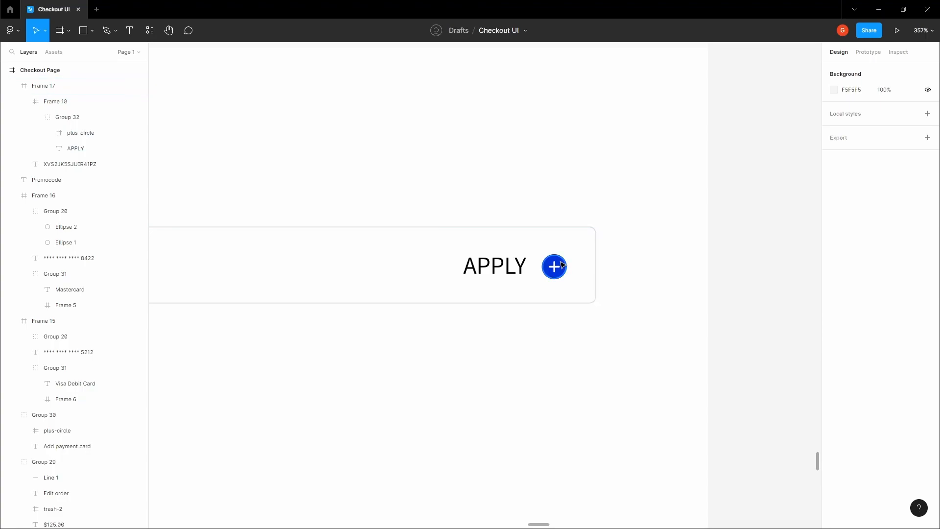
Change the fill of the plus-circle icon's circle to white FFFFFF, sampled from the page background.
scroll(561, 264, up, 6)
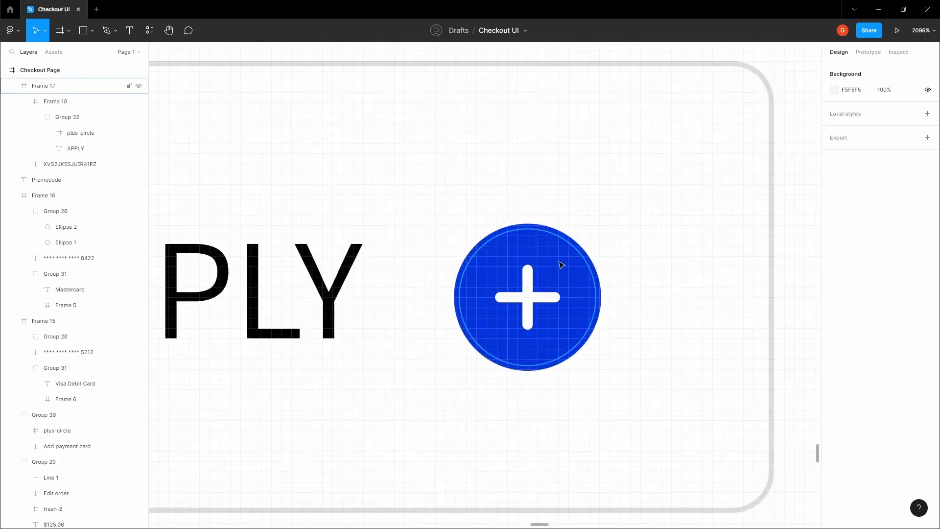
ctrl+click(557, 260)
click(633, 233)
double_click(563, 253)
double_click(562, 253)
double_click(563, 253)
click(833, 268)
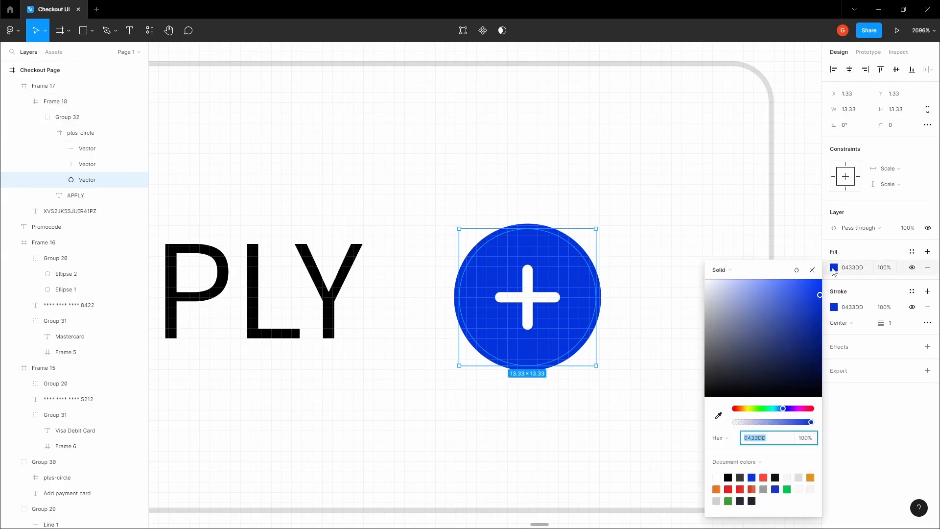
click(719, 416)
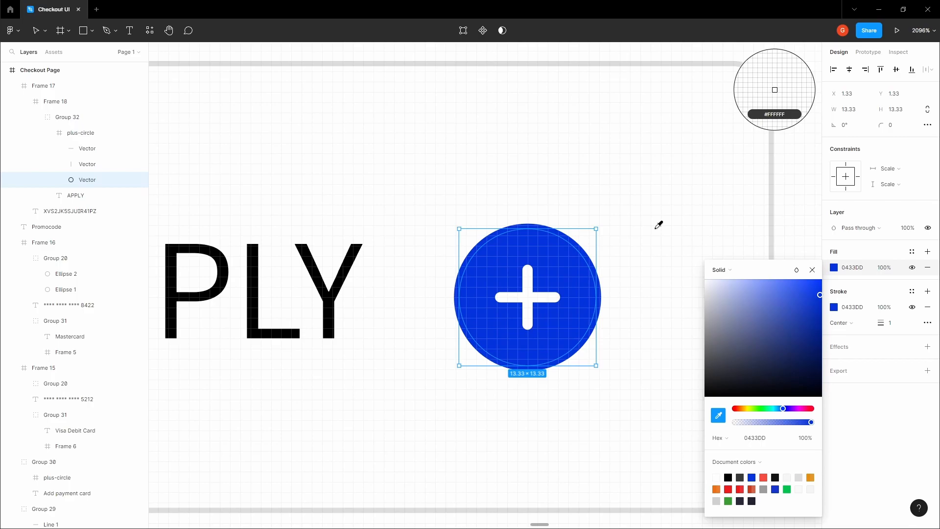
click(658, 225)
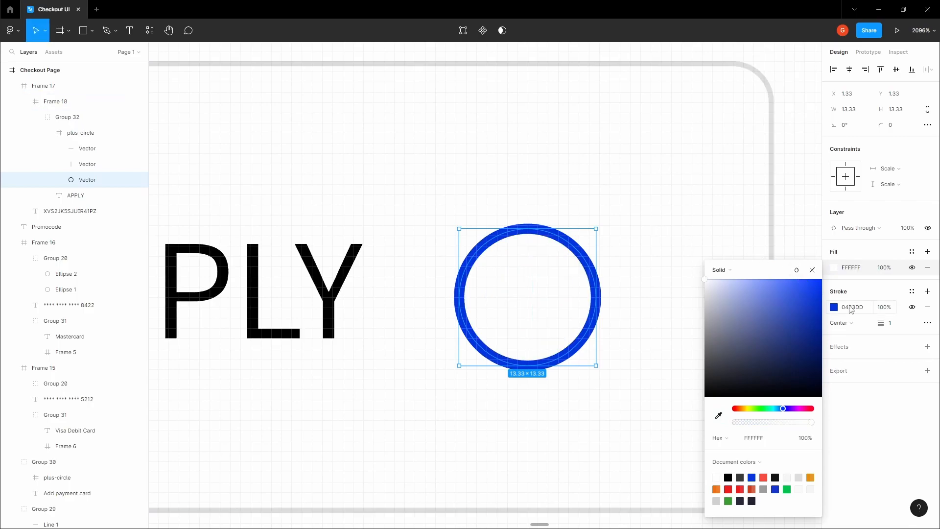
Set the stroke colour of the plus-circle icon's circle to FFFFFF.
click(834, 306)
key(ctrl+c)
drag(759, 316, 654, 251)
Set the stroke colour of the plus-circle icon's vertical and horizontal lines to blue 0433DD.
click(645, 231)
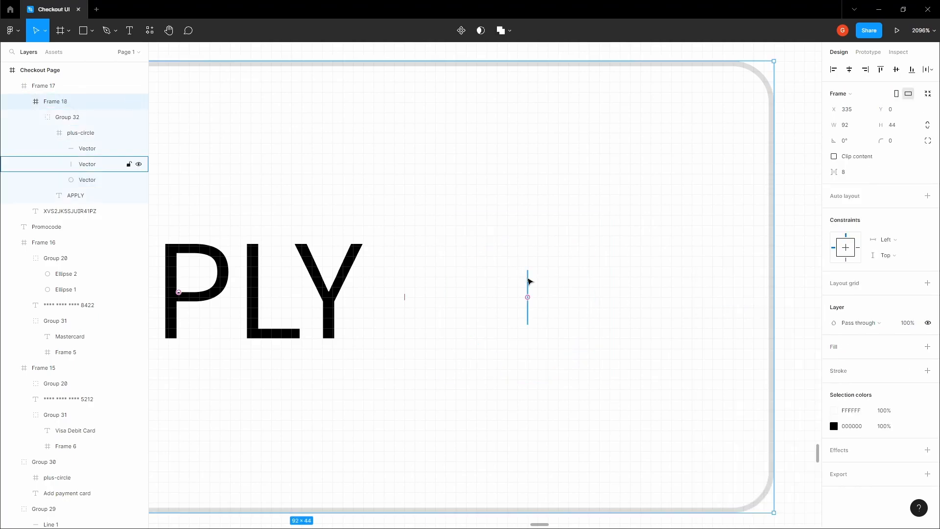
double_click(552, 254)
click(550, 257)
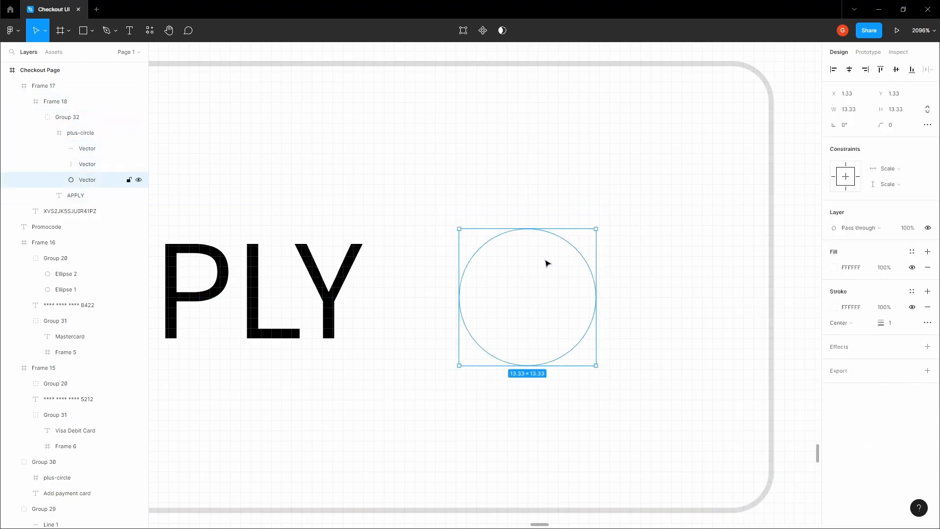
click(531, 287)
click(552, 270)
key(ctrl+z)
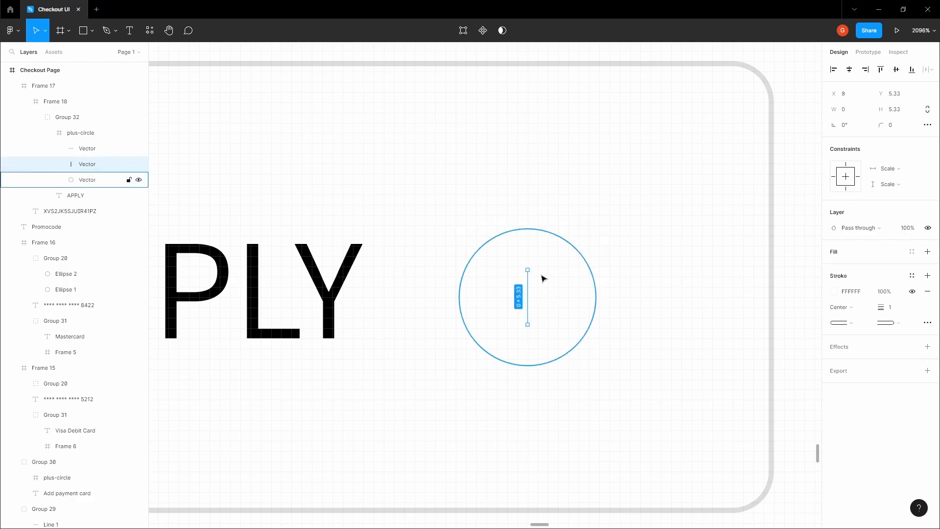
shift+click(519, 297)
click(850, 291)
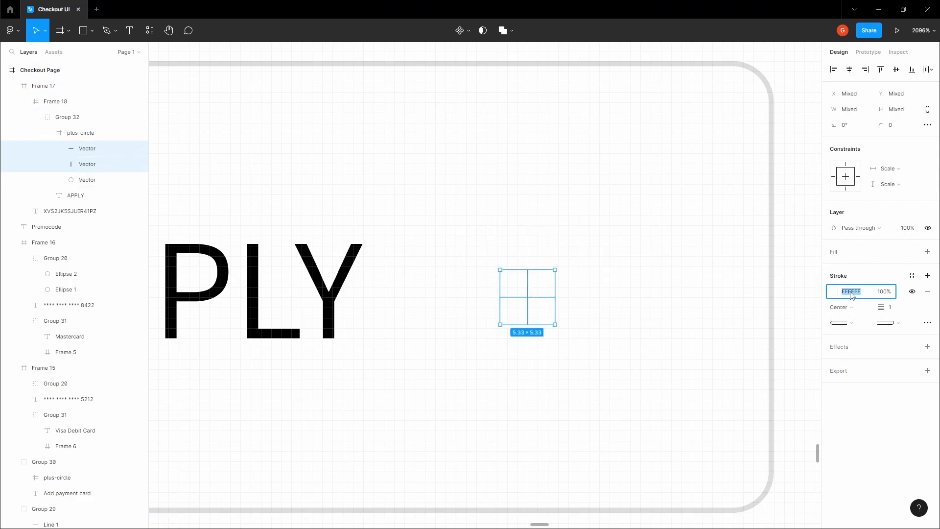
click(737, 258)
ctrl+scroll(736, 256, down, 3)
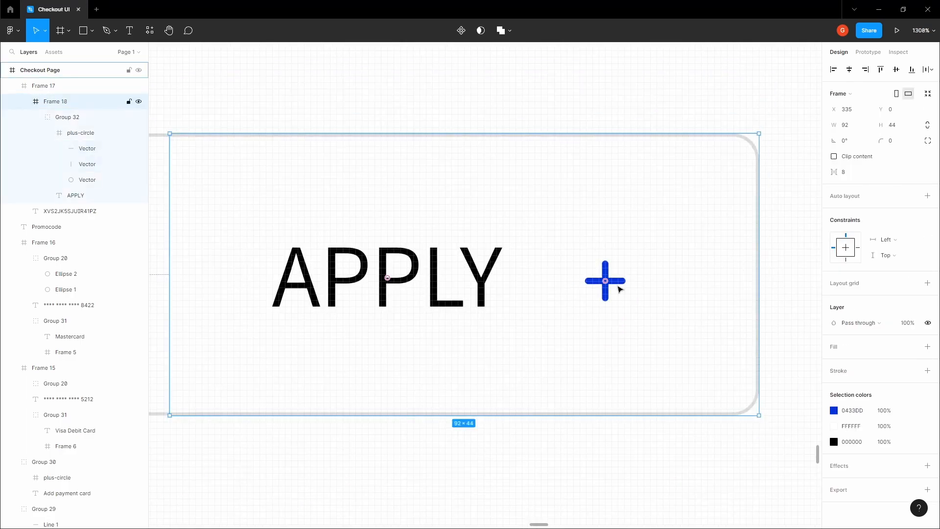
Add a solid blue 0433DD fill to the APPLY frame.
click(619, 289)
click(619, 289)
ctrl+scroll(619, 289, down, 3)
click(559, 253)
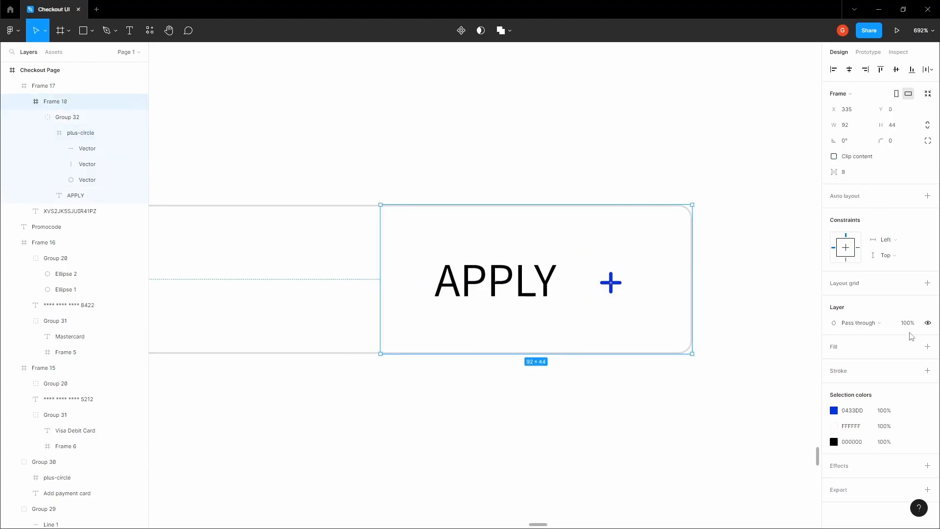
click(927, 346)
click(851, 363)
key(ctrl+v)
click(581, 143)
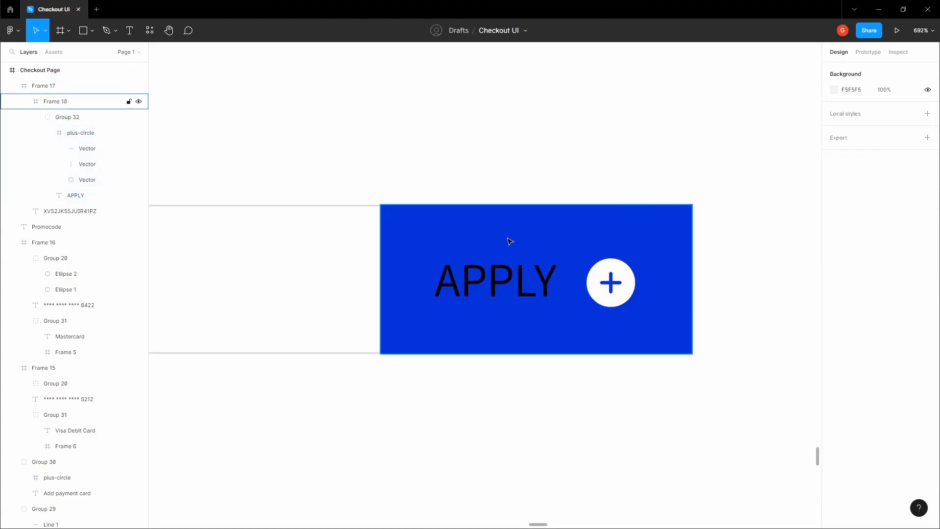
Change the fill of the APPLY text to white FFFFFF.
ctrl+click(507, 277)
click(832, 372)
drag(743, 312, 638, 247)
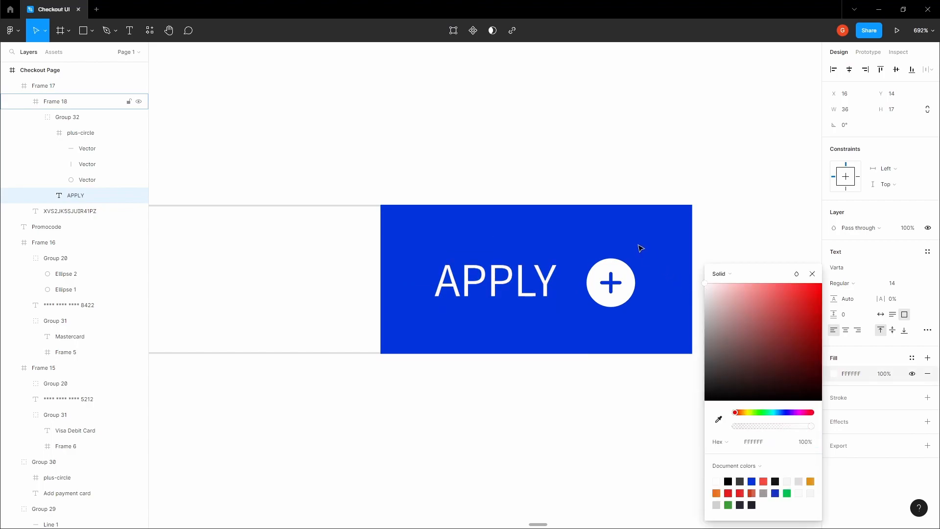
click(577, 153)
Round only the upper-right and lower-right corners of the APPLY frame with a radius of 4.
ctrl+scroll(580, 156, down, 3)
click(617, 203)
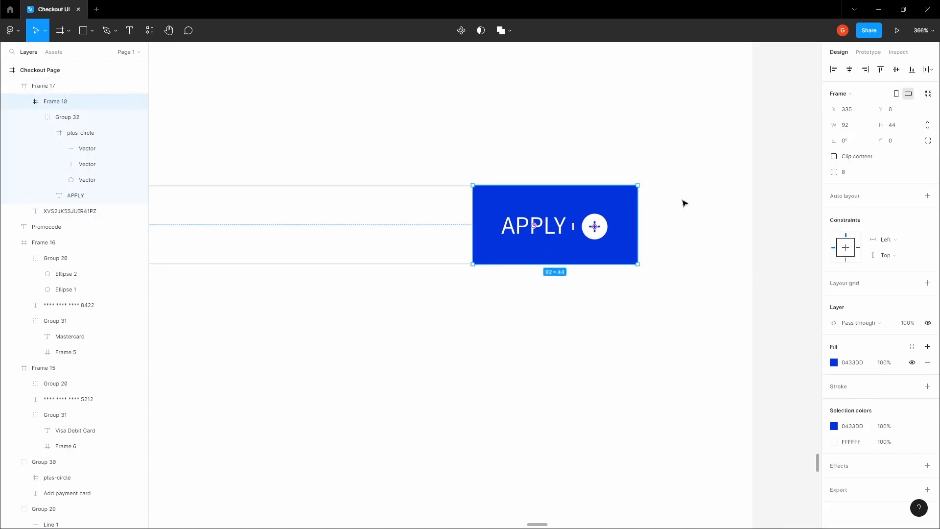
click(926, 143)
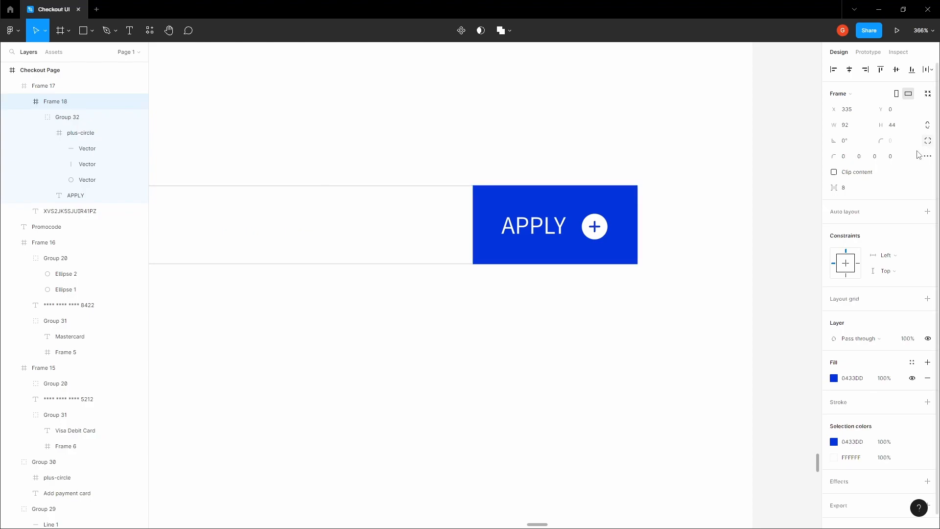
click(864, 157)
text(4)
click(880, 156)
text(4)
click(730, 155)
Inspect the finished APPLY button up close and within the Summary column.
key(space)
drag(679, 187, 547, 223)
scroll(582, 250, up, 3)
click(606, 247)
click(659, 233)
key(space)
scroll(675, 237, down, 4)
scroll(674, 237, down, 5)
scroll(607, 246, down, 2)
drag(533, 250, 507, 221)
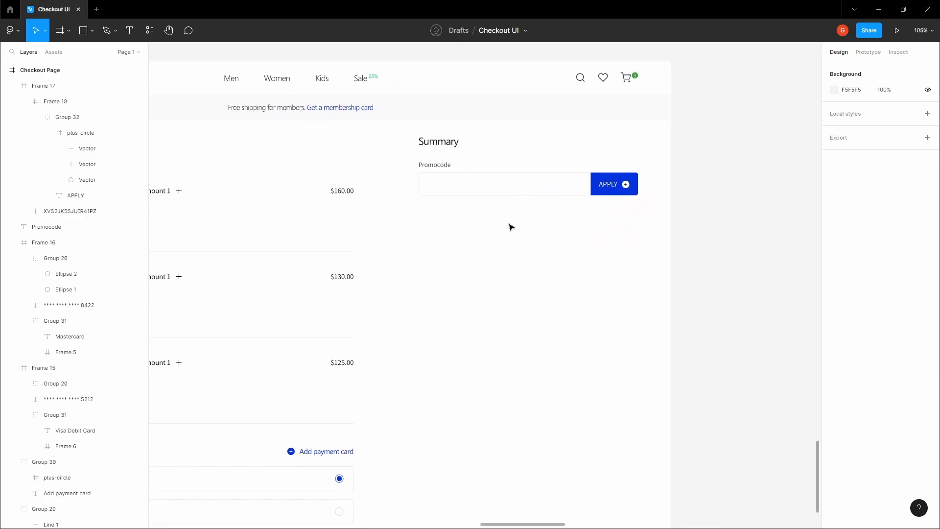
Show the layout grids and add a text reading "Total" below the promocode field.
key(ctrl+shift+4)
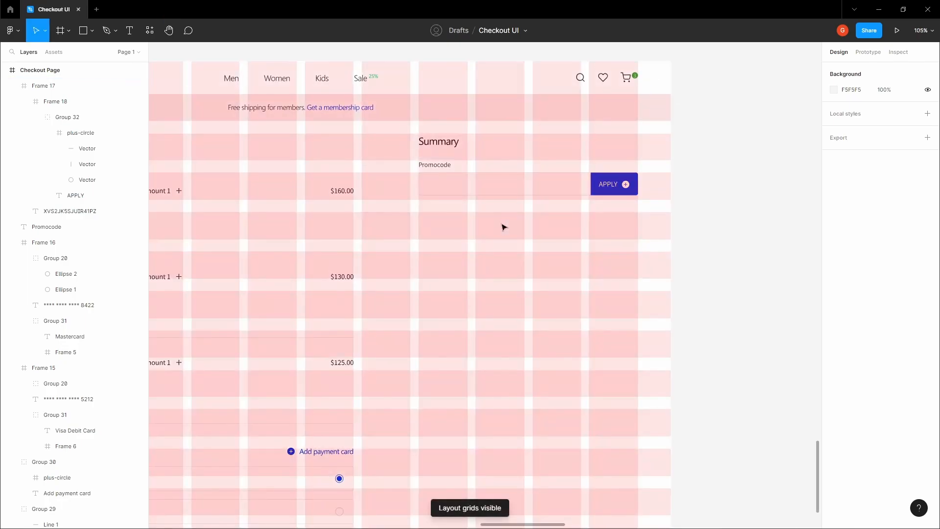
click(468, 225)
scroll(423, 218, up, 5)
key(t)
click(409, 218)
text(Total)
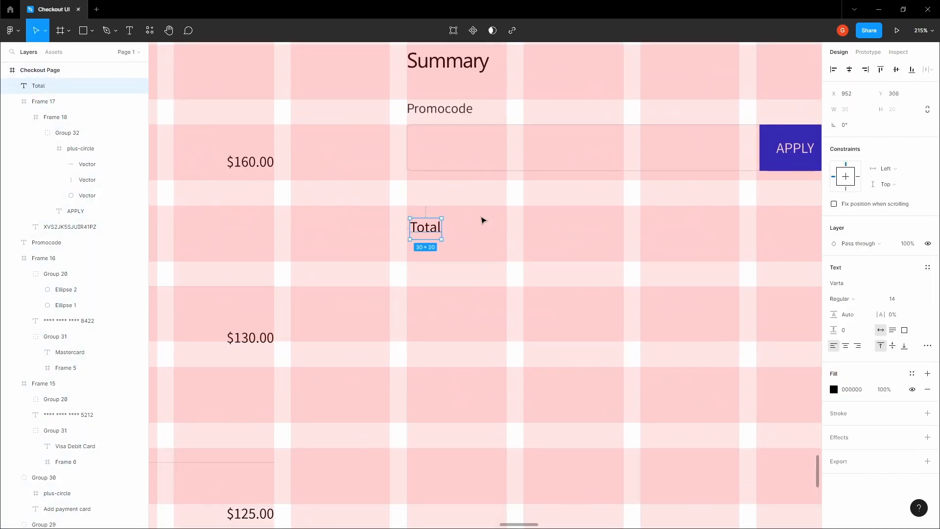
Resize the Total text box to a fixed 30 × 17 and move it to X 949, Y 294 at the Summary column's left edge.
scroll(379, 258, up, 10)
drag(372, 267, 373, 241)
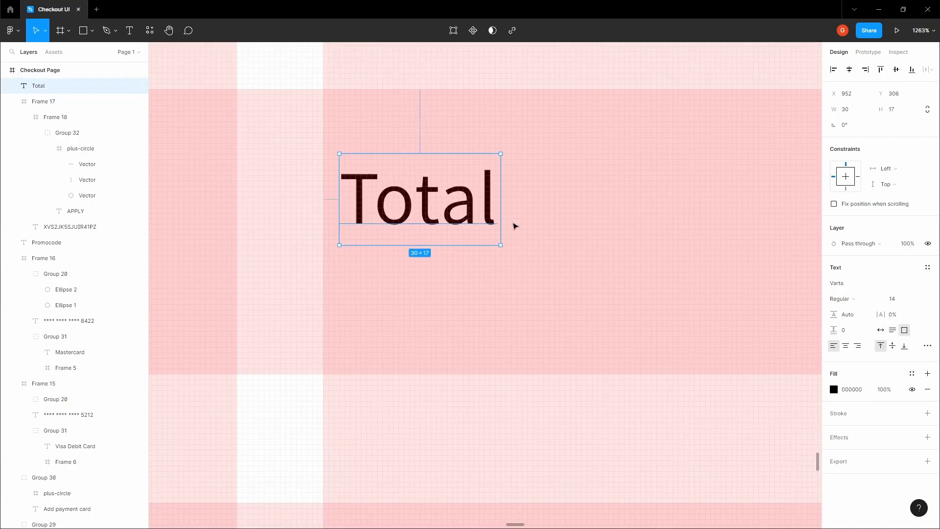
click(514, 225)
scroll(514, 225, down, 4)
click(468, 213)
scroll(468, 214, down, 3)
drag(460, 216, 453, 210)
scroll(488, 168, down, 3)
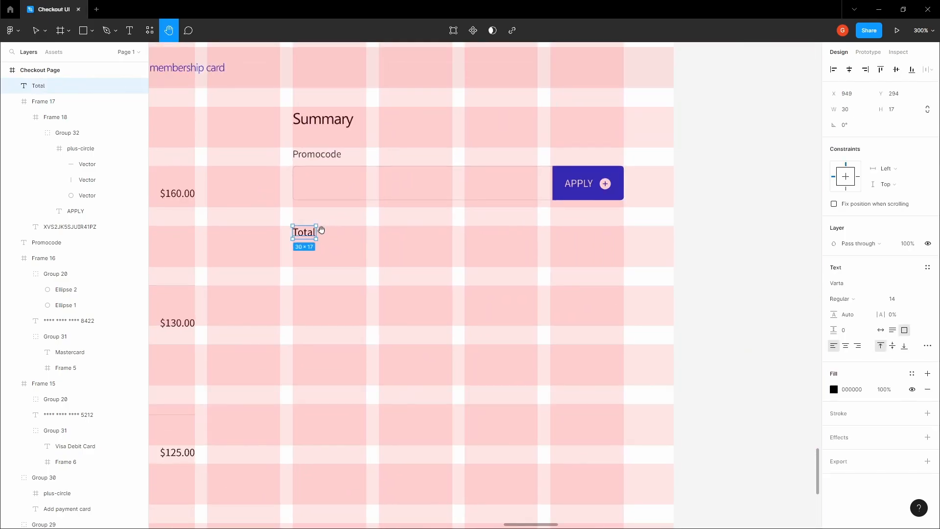
Duplicate the Total text to the Summary column's right edge at X 1346, level with the original.
alt+drag(304, 230, 619, 233)
scroll(619, 231, up, 5)
key(Left)
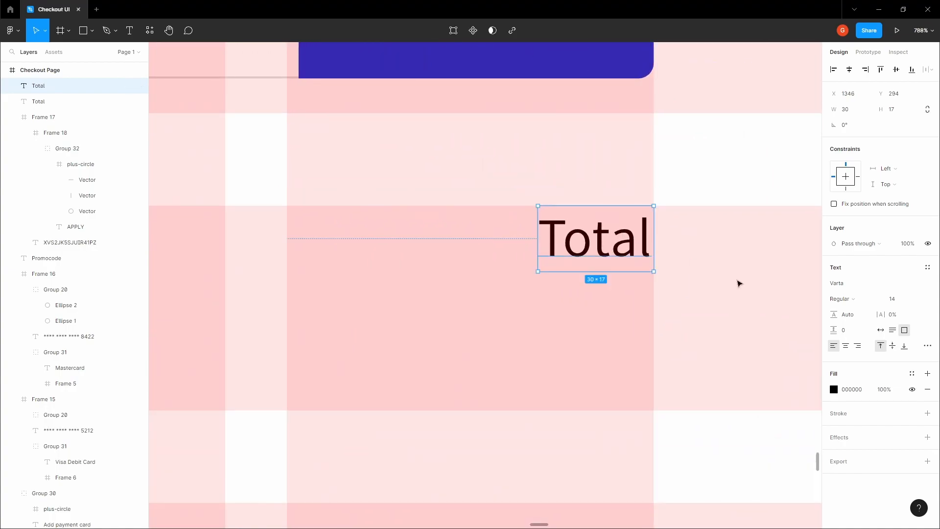
Right-align the duplicated Total text and replace its content with "$415".
click(857, 346)
double_click(619, 247)
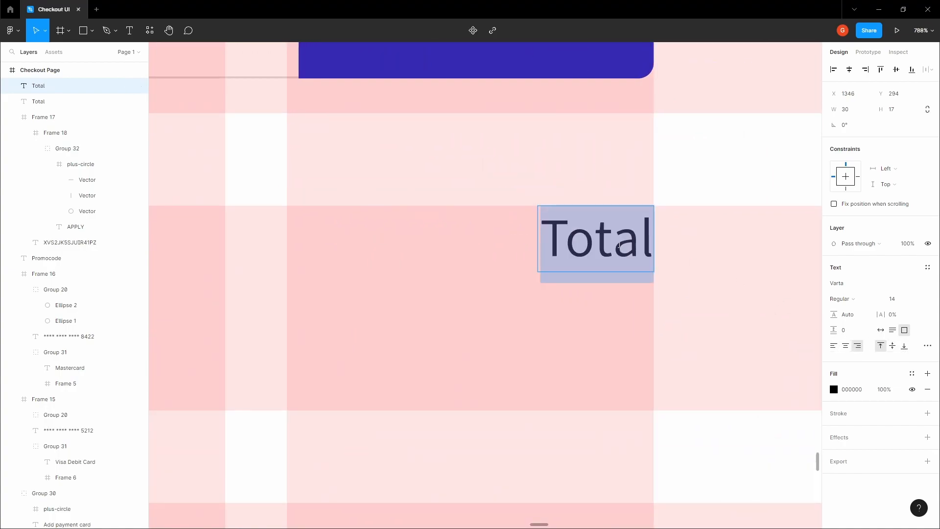
text($415)
click(640, 299)
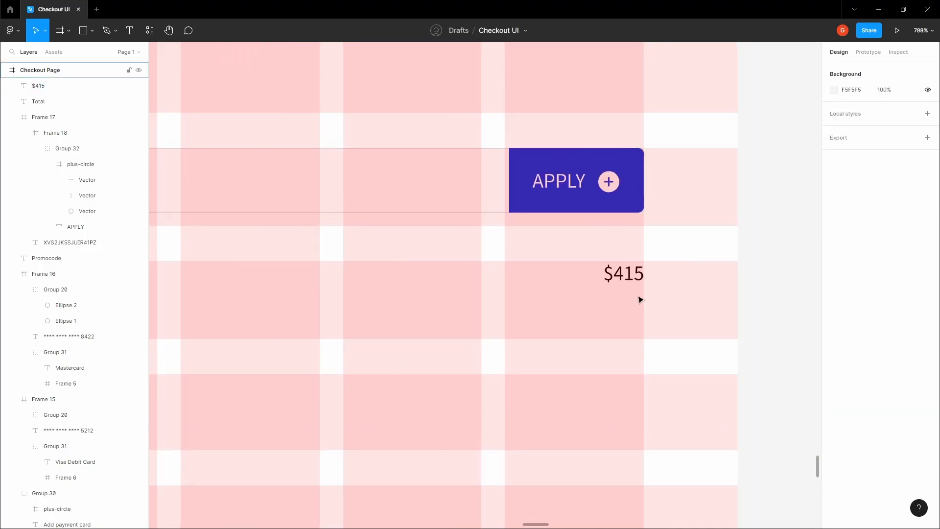
Group the Total label with the $415 amount and duplicate the group directly below at Y 319.
scroll(541, 294, down, 5)
drag(262, 321, 645, 274)
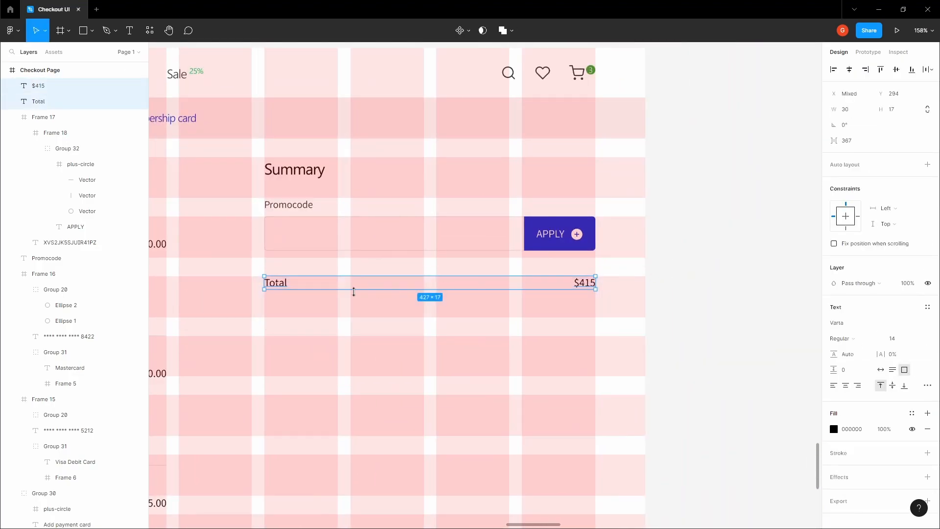
key(ctrl+g)
alt+drag(282, 284, 281, 304)
Change the duplicated row's label to "Shipping" and give its text box a fixed size of 52 × 17.
double_click(280, 304)
scroll(275, 302, up, 3)
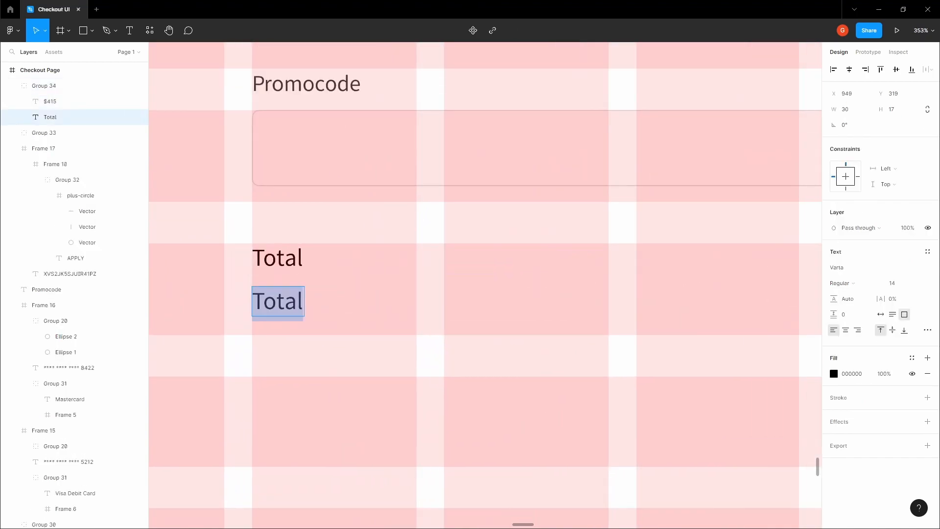
text(Shipping)
key(Escape)
click(885, 316)
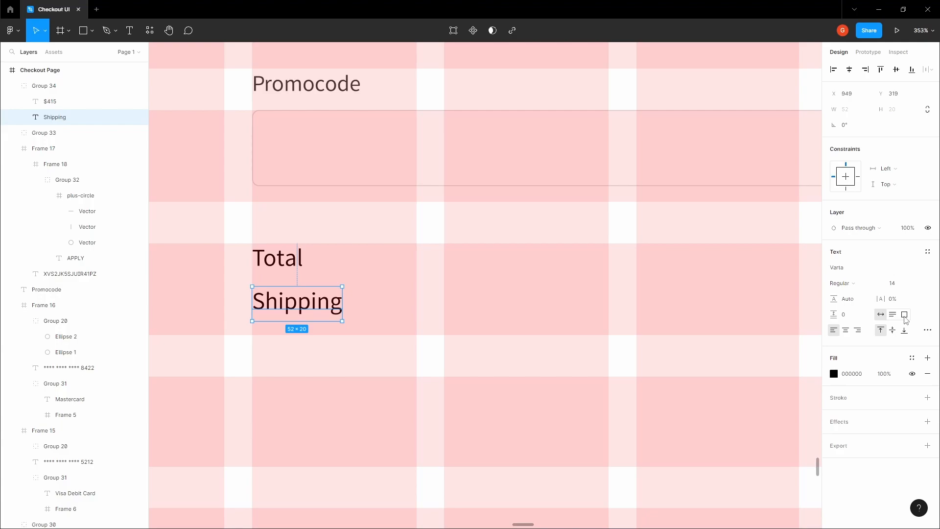
scroll(332, 310, up, 5)
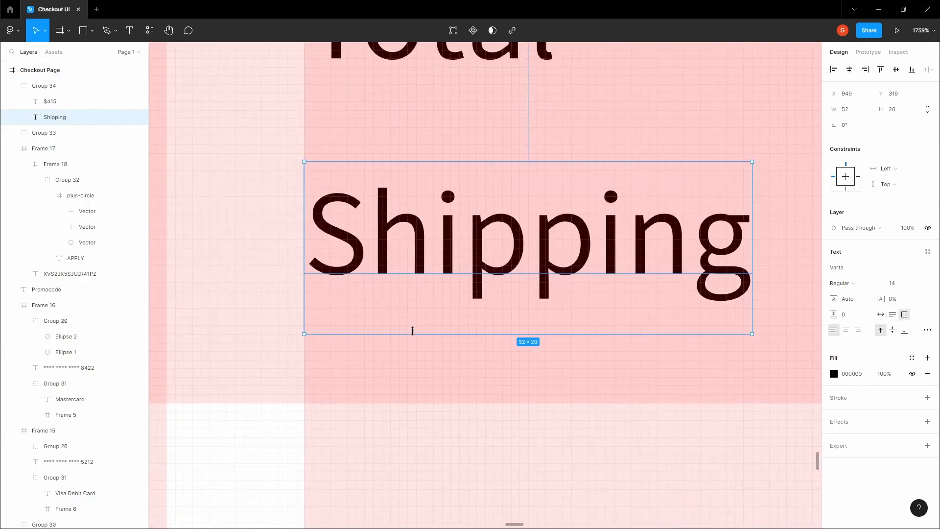
drag(412, 333, 416, 304)
scroll(441, 328, down, 10)
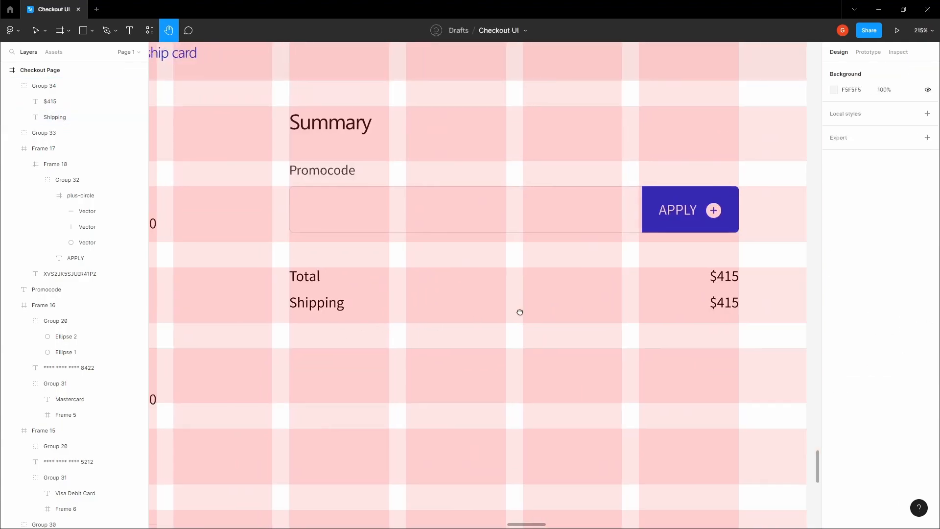
Change the amount in the Shipping row to $15.
click(554, 309)
scroll(553, 310, up, 5)
double_click(553, 310)
drag(539, 313, 607, 318)
text(15)
click(631, 323)
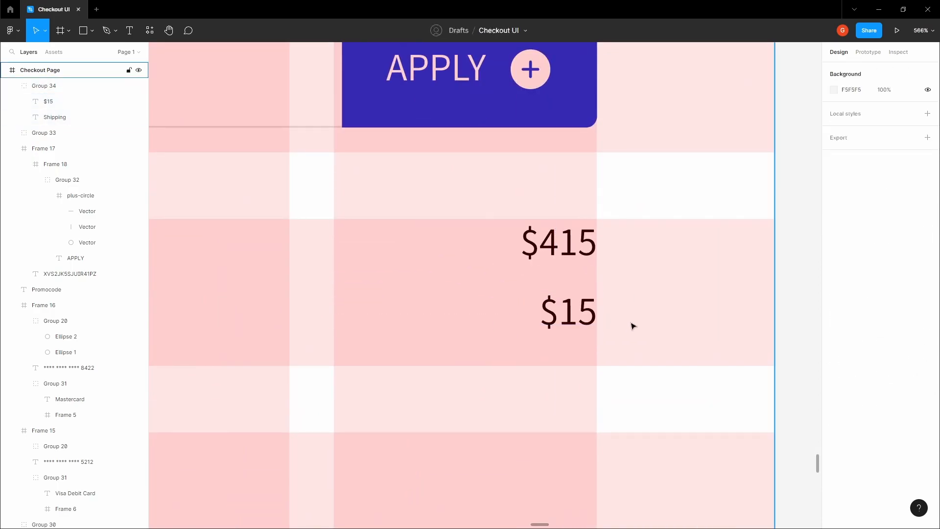
Duplicate the Shipping row further down at Y 394 and change the copy's label to "Total cost".
scroll(520, 292, down, 5)
drag(411, 319, 413, 293)
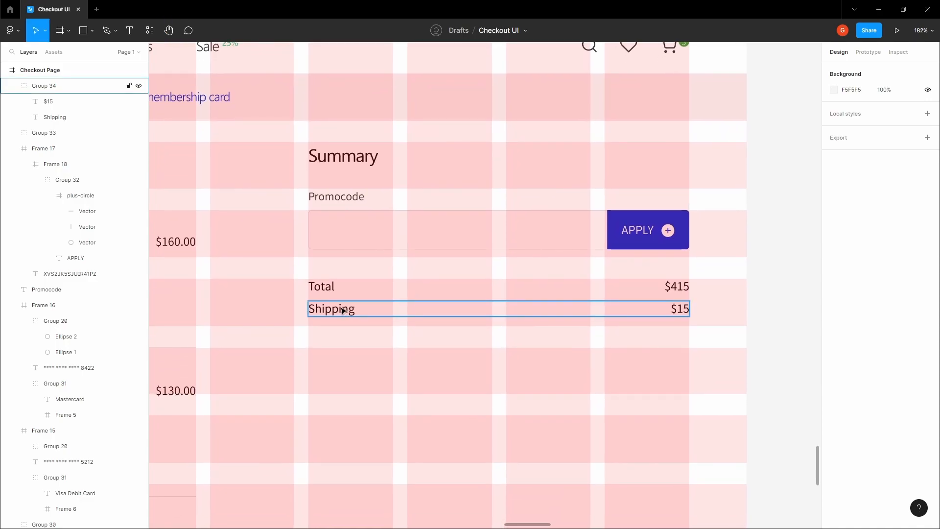
alt+drag(338, 310, 339, 377)
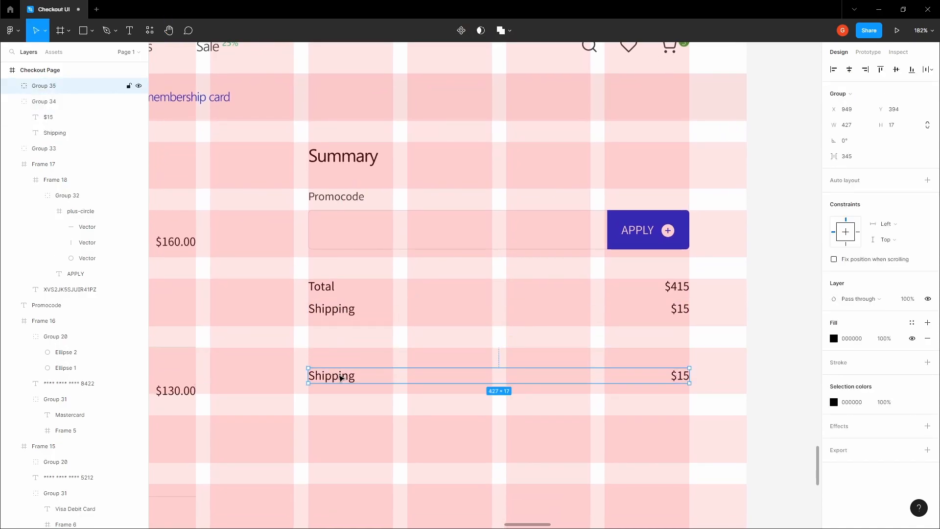
double_click(338, 377)
double_click(336, 376)
text(Total cost)
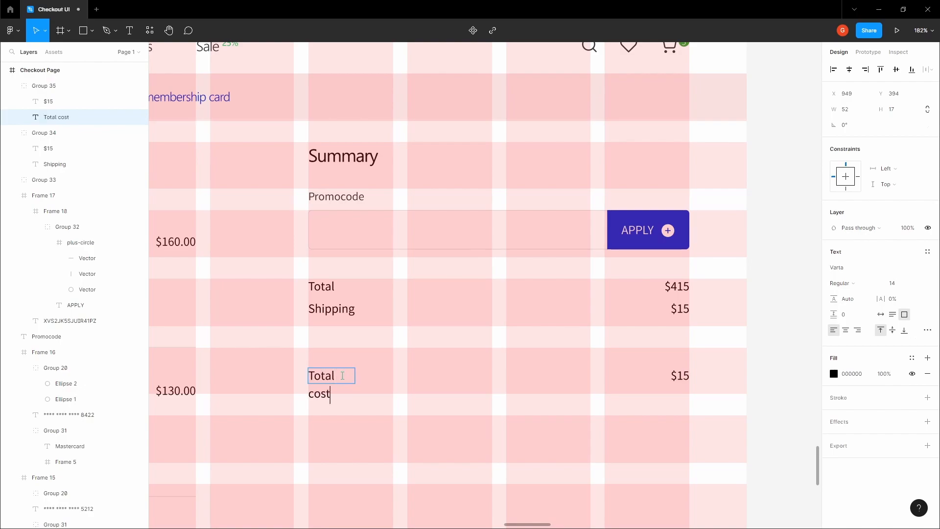
Fit the Total cost label on one line in a fixed text box of 57 × 17.
click(883, 315)
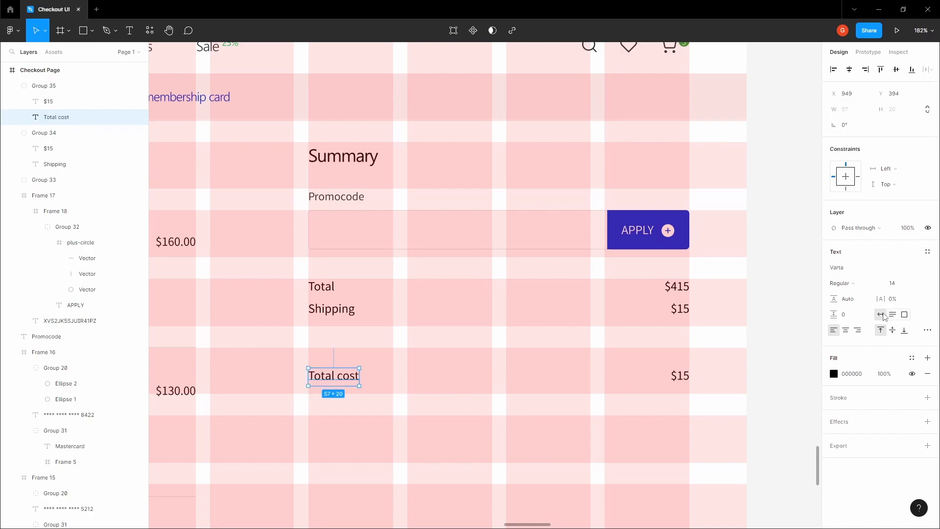
scroll(331, 381, up, 10)
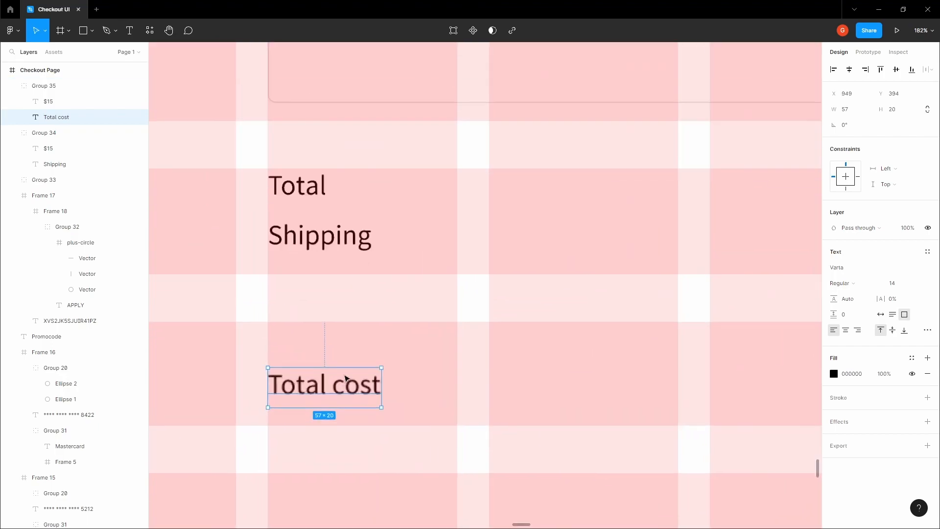
drag(250, 409, 248, 394)
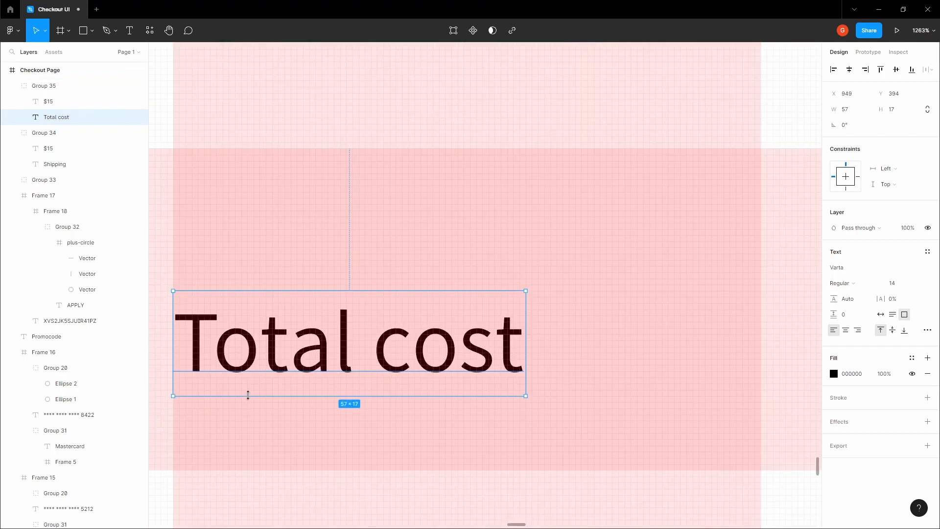
scroll(248, 395, down, 4)
click(438, 345)
scroll(440, 342, down, 7)
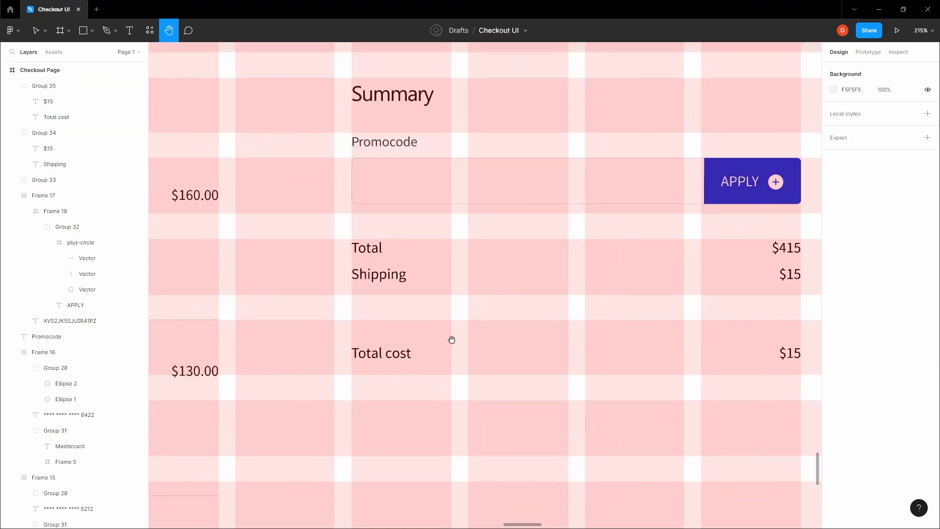
Change the amount in the Total cost row to $430.
drag(451, 339, 283, 325)
double_click(499, 336)
scroll(500, 337, up, 6)
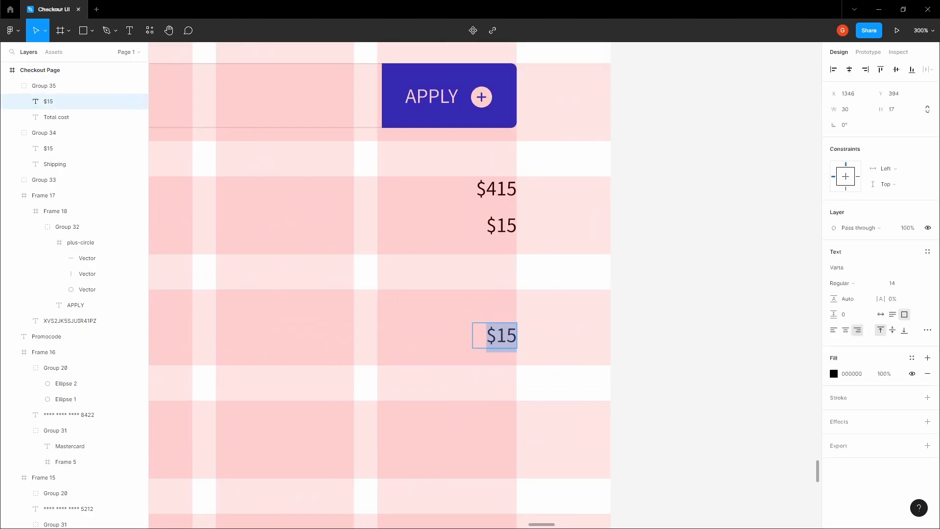
click(504, 337)
drag(491, 337, 554, 340)
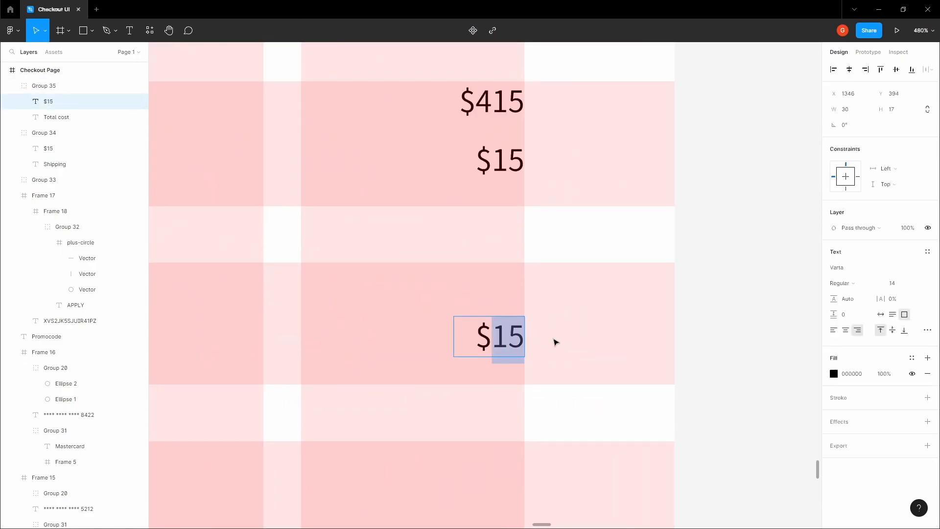
text(430)
click(577, 345)
Select the Shipping row and measure its distance to the Total row.
scroll(580, 337, down, 6)
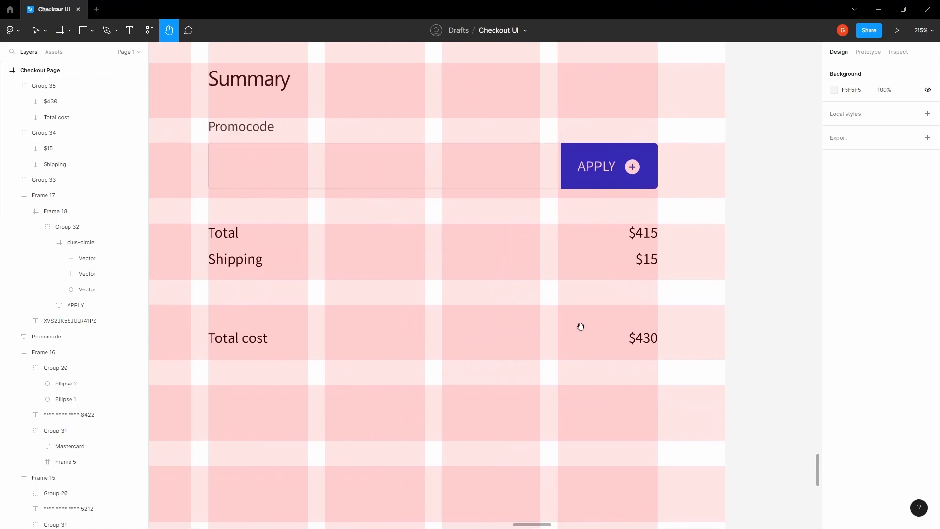
click(344, 335)
click(345, 294)
click(331, 276)
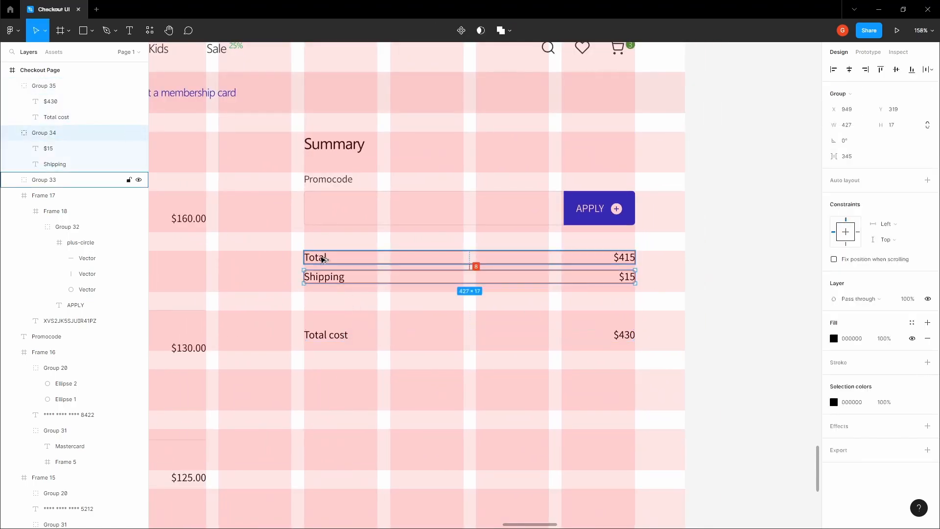
Move the Shipping row down so it sits 12 px below the Total row.
key(Down)
key(Down)
key(Down)
key(Down)
click(234, 253)
drag(283, 250, 348, 260)
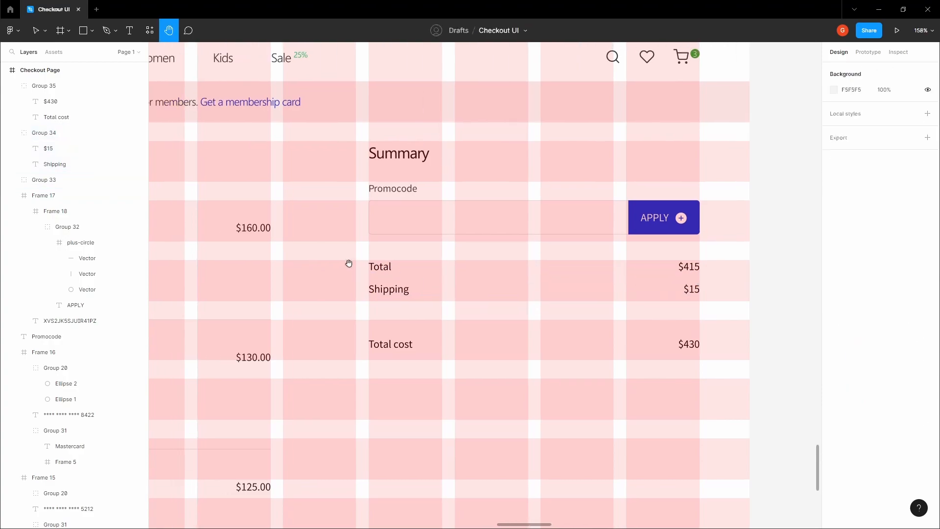
scroll(349, 263, down, 3)
Hide the layout grids and recolour the Total and Shipping rows with the Promocode label's fill, 393939.
key(ctrl+shift+4)
scroll(372, 267, left, 2)
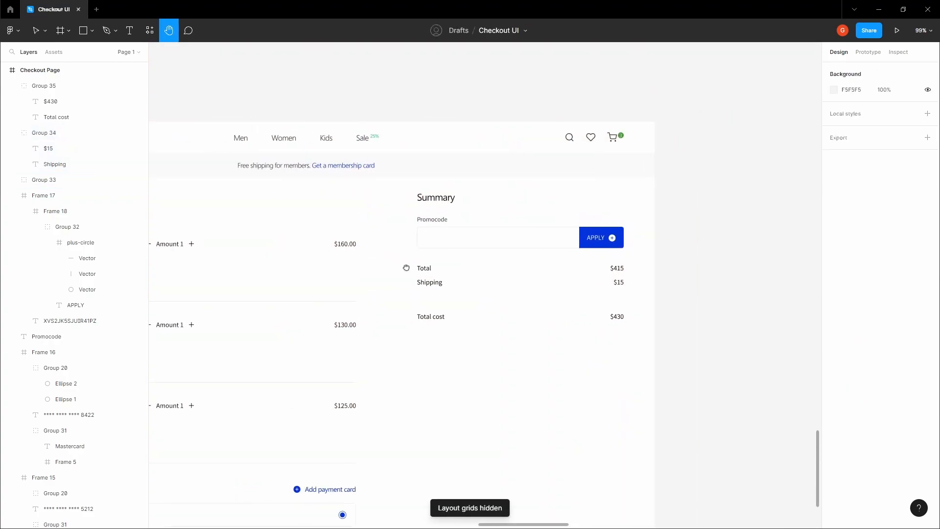
scroll(416, 274, right, 2)
click(387, 269)
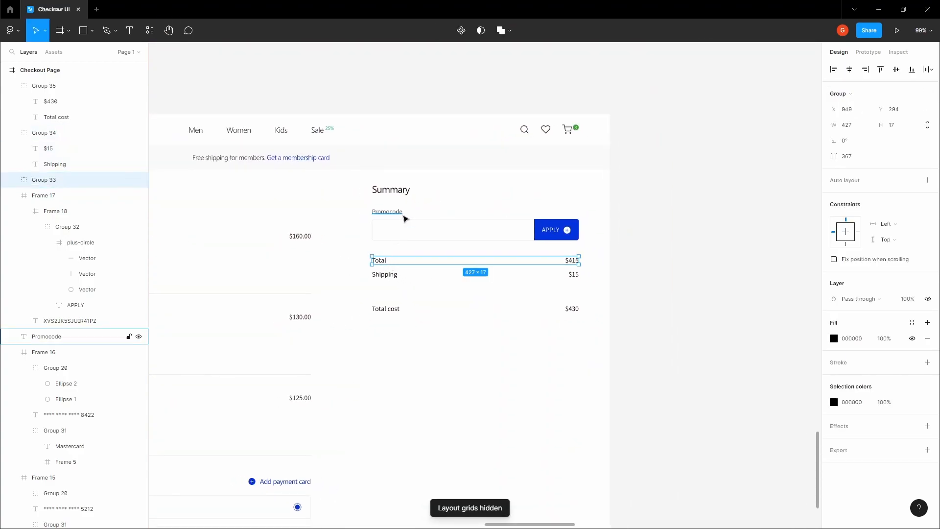
click(377, 211)
scroll(373, 210, up, 2)
click(854, 389)
click(387, 268)
shift+click(390, 284)
click(854, 339)
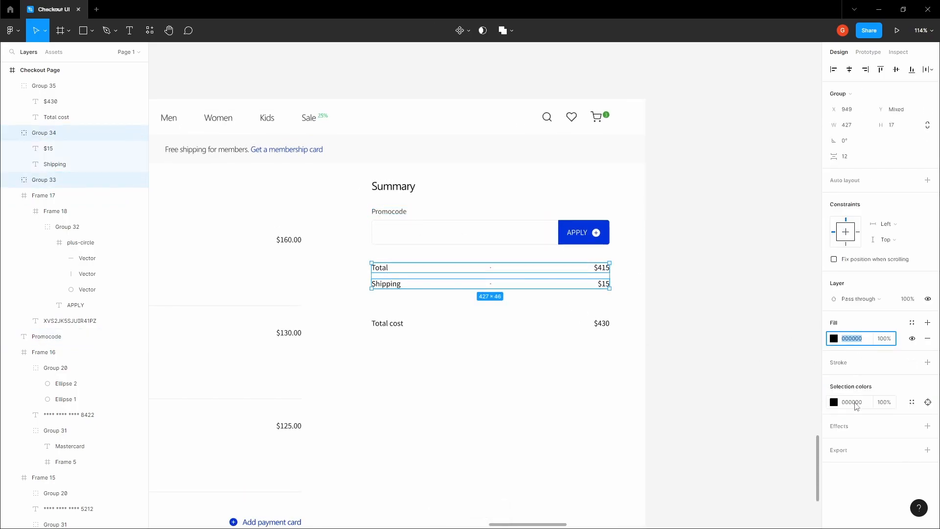
click(638, 337)
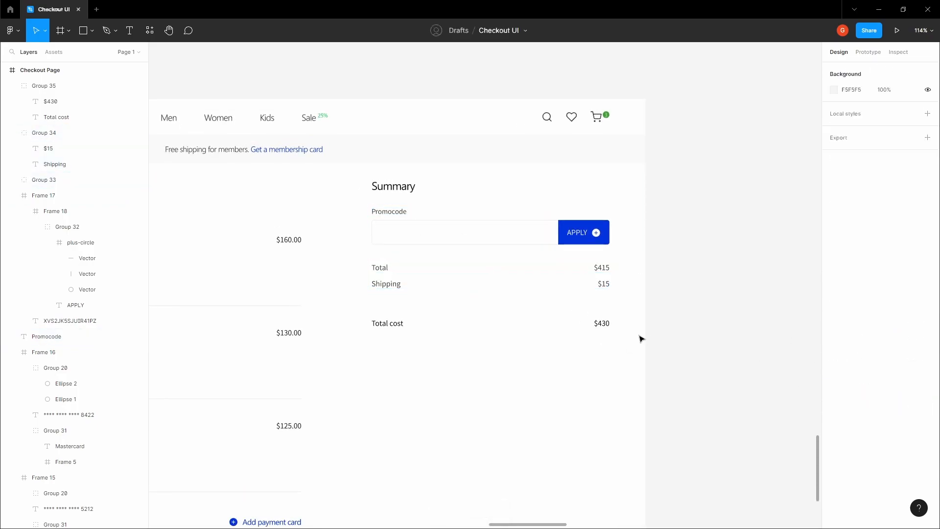
Apply the same 393939 fill to the Total cost row.
click(399, 327)
click(854, 339)
click(489, 351)
click(398, 330)
click(401, 314)
Show the layout grids and draw a horizontal line 427 wide at Y 371 between the Shipping and Total cost rows.
key(ctrl+shift+4)
scroll(380, 311, up, 5)
key(l)
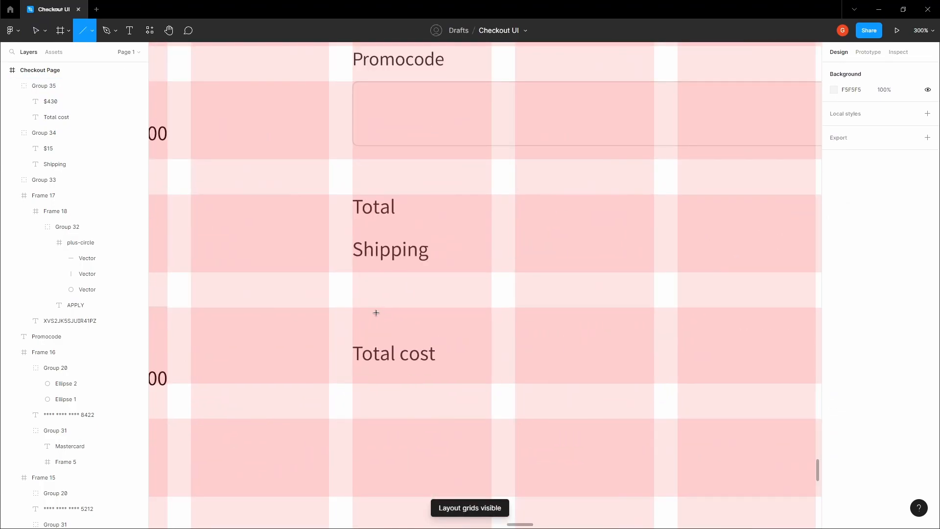
drag(356, 308, 599, 310)
scroll(537, 310, down, 5)
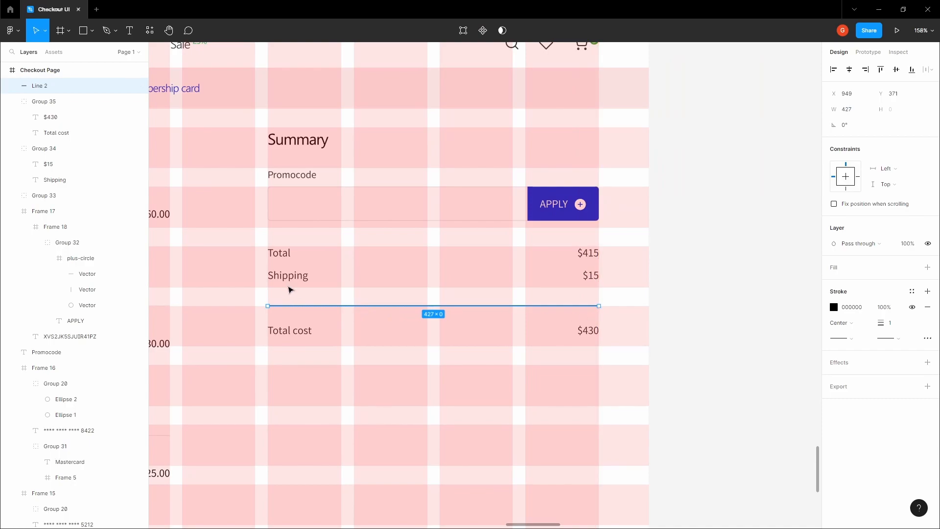
Move the divider line up to Y 360, leaving a 20 px gap below the Shipping row.
key(alt)
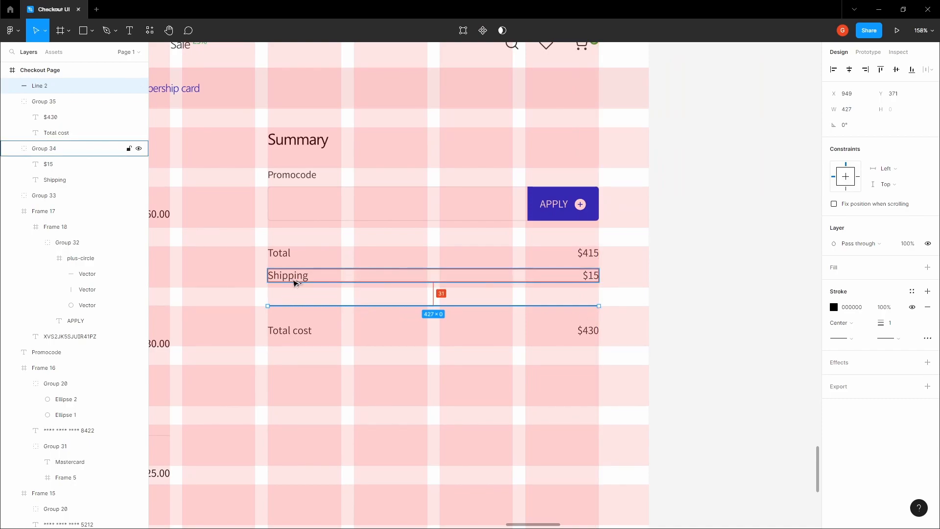
key(Up)
key(Up)
key(Up)
key(Up)
key(Up)
key(Up)
key(Up)
key(Up)
key(Up)
key(Up)
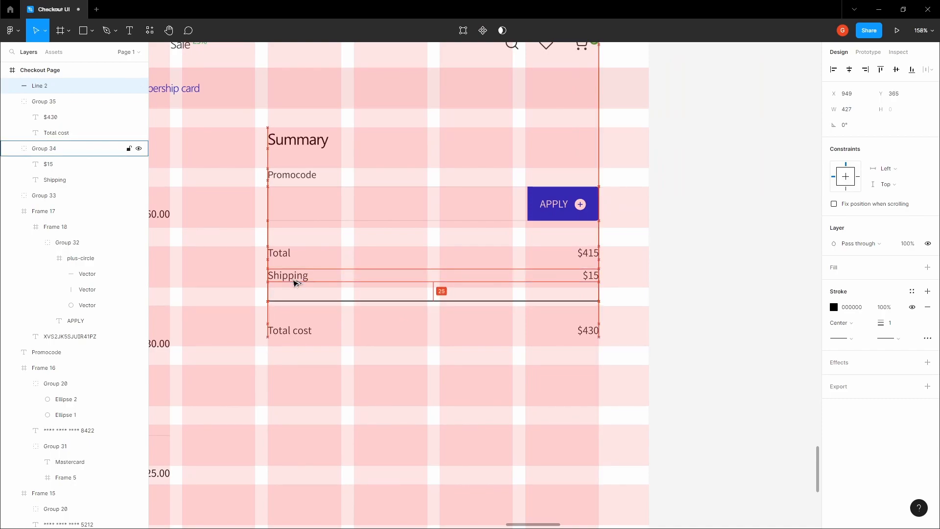
key(Up)
key(Up)
key(Up)
key(Up)
key(Up)
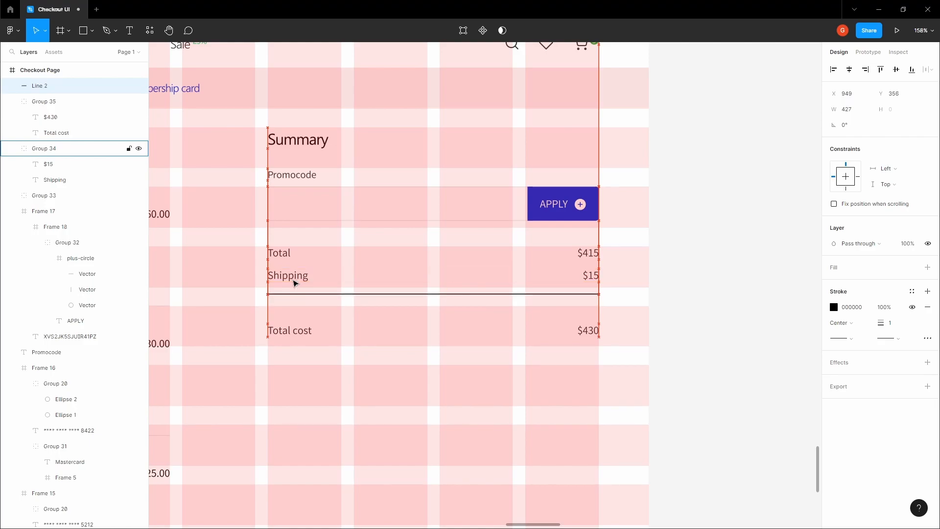
click(304, 310)
drag(307, 308, 397, 305)
key(v)
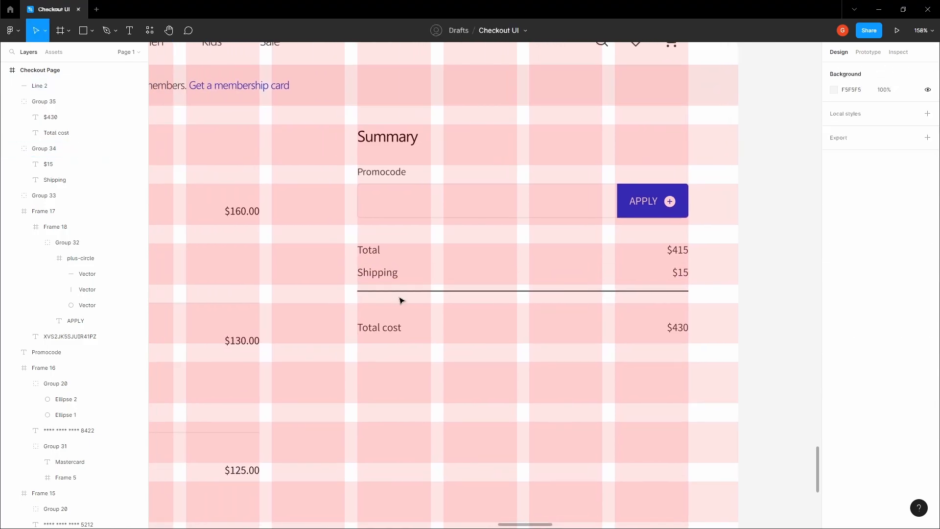
click(397, 291)
key(Down)
key(Down)
key(Down)
key(Down)
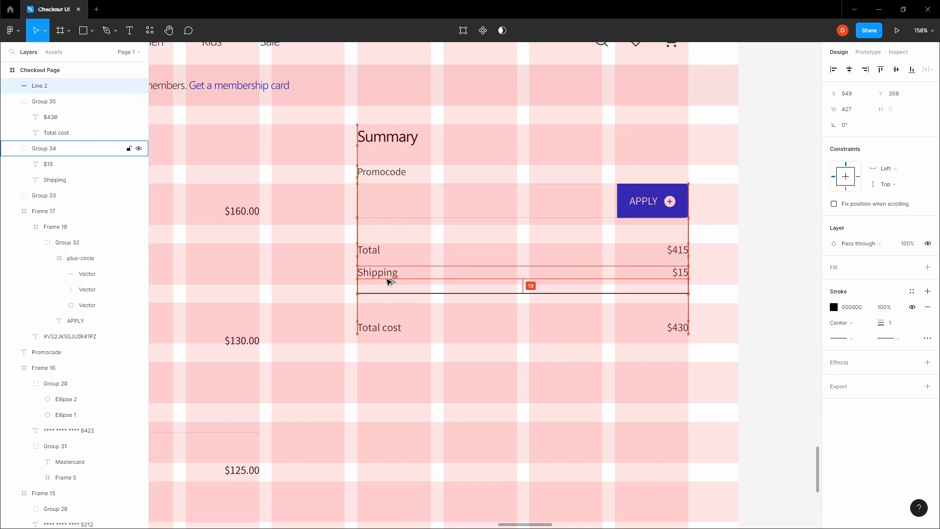
Move the Total cost row up to Y 380, 20 px below the divider line.
click(377, 326)
key(Up)
key(Up)
key(Up)
key(Up)
key(Up)
key(Up)
key(Up)
key(Up)
key(Up)
key(Up)
key(Up)
key(Up)
key(Up)
key(Up)
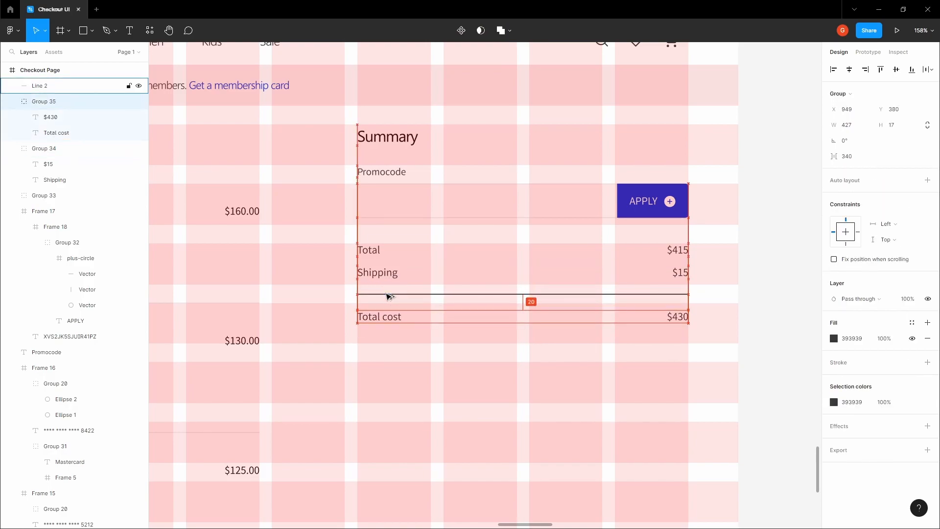
Hide the layout grids and set the Summary divider line's stroke thickness to 0.5.
click(335, 283)
key(ctrl+shift+4)
click(401, 295)
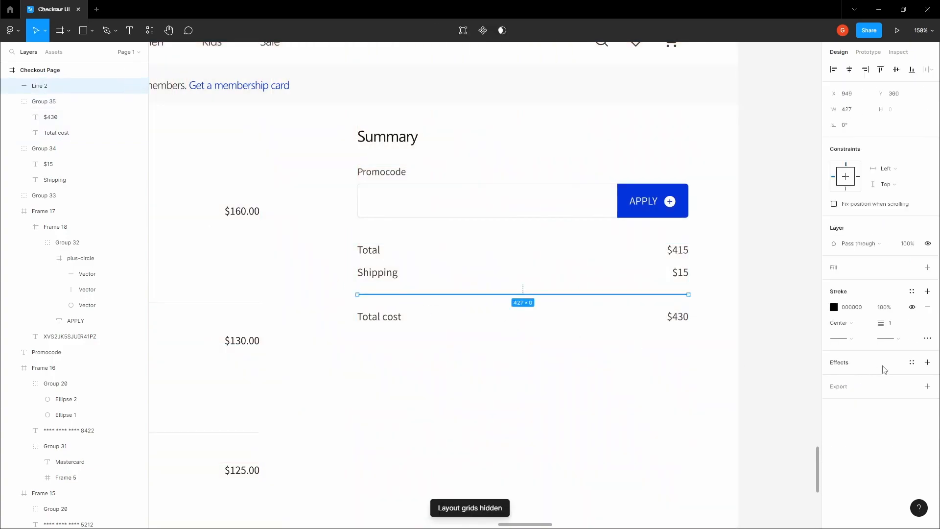
text(0.5)
key(Return)
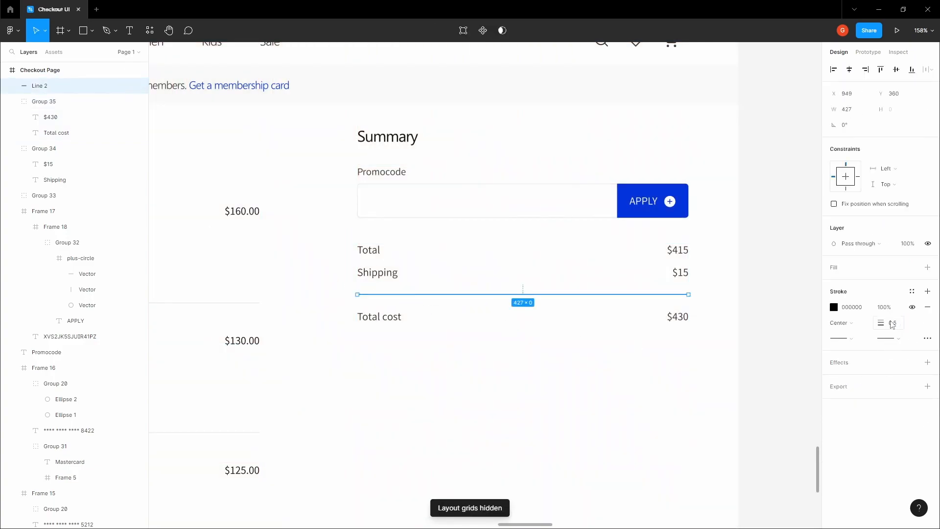
click(497, 352)
Copy the DCDCDC stroke colour from the cart item divider and apply it to the Summary divider line.
key(space)
drag(496, 353, 533, 344)
click(288, 295)
key(space)
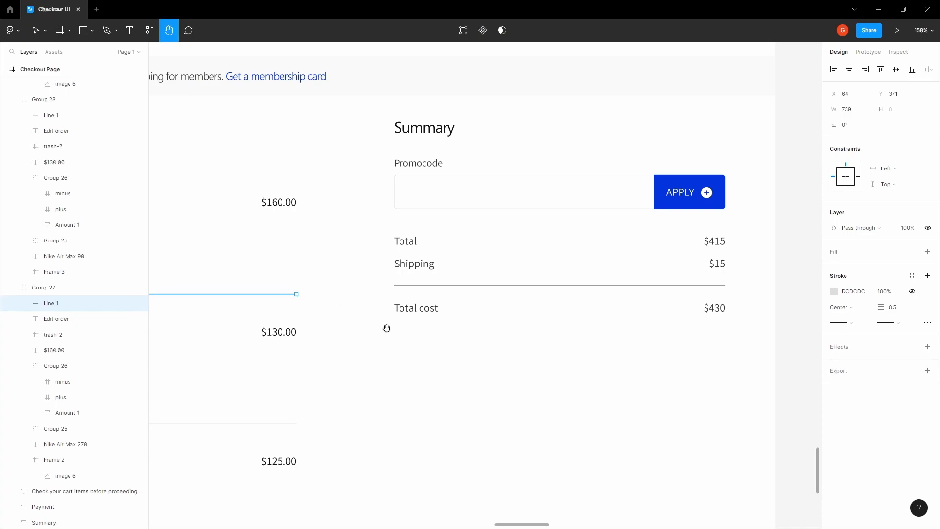
drag(386, 328, 407, 331)
click(869, 293)
key(ctrl+c)
click(613, 339)
key(space)
mouse_move(613, 339)
mouse_down()
mouse_move(502, 345)
mouse_move(459, 297)
mouse_move(514, 296)
mouse_up()
click(613, 292)
click(855, 308)
key(ctrl+v)
click(538, 351)
Group the Total, Shipping and Total cost rows together with their divider line.
key(space)
scroll(502, 345, down, 2)
scroll(508, 302, down, 3)
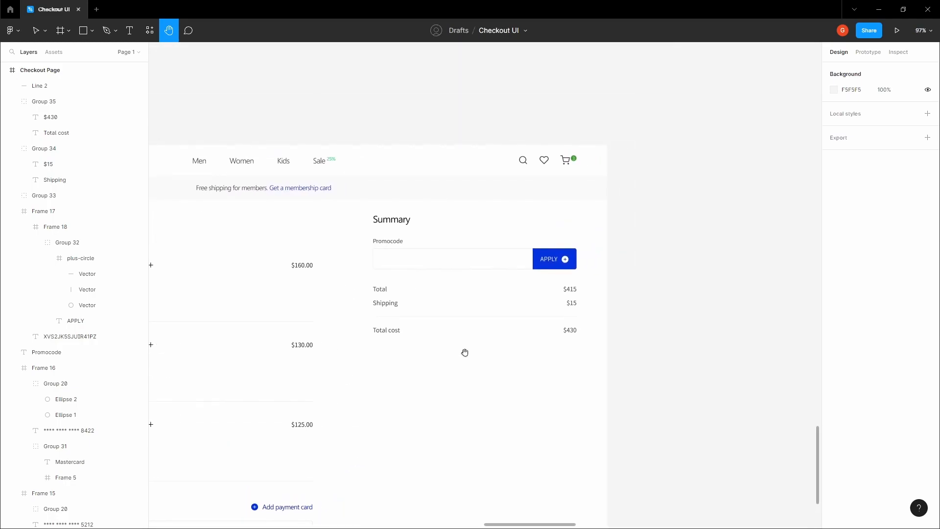
key(space)
drag(408, 354, 497, 356)
scroll(541, 317, up, 1)
click(462, 297)
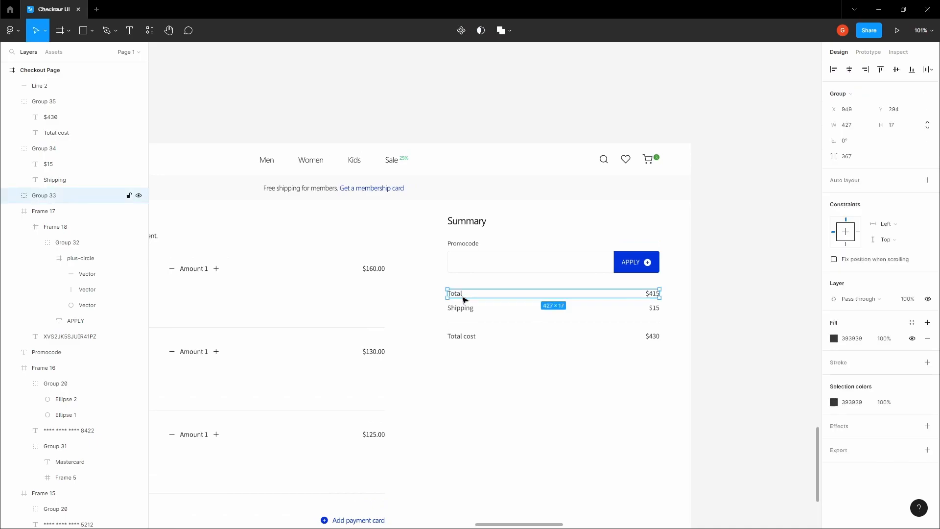
scroll(522, 293, up, 2)
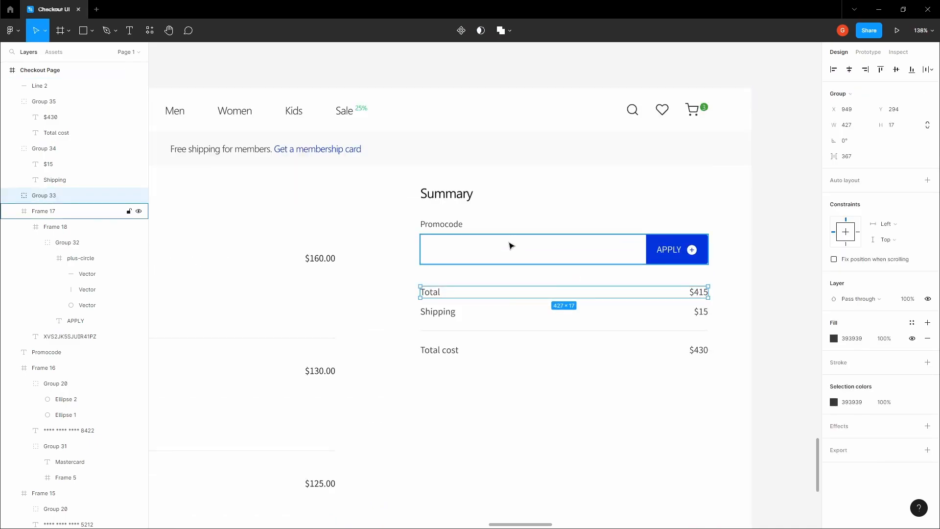
shift+click(453, 316)
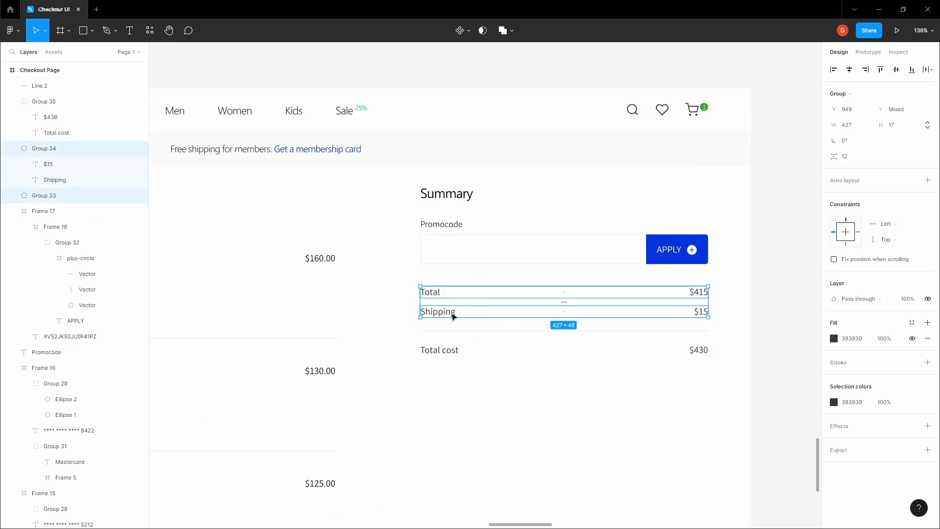
drag(414, 278, 713, 409)
key(ctrl+g)
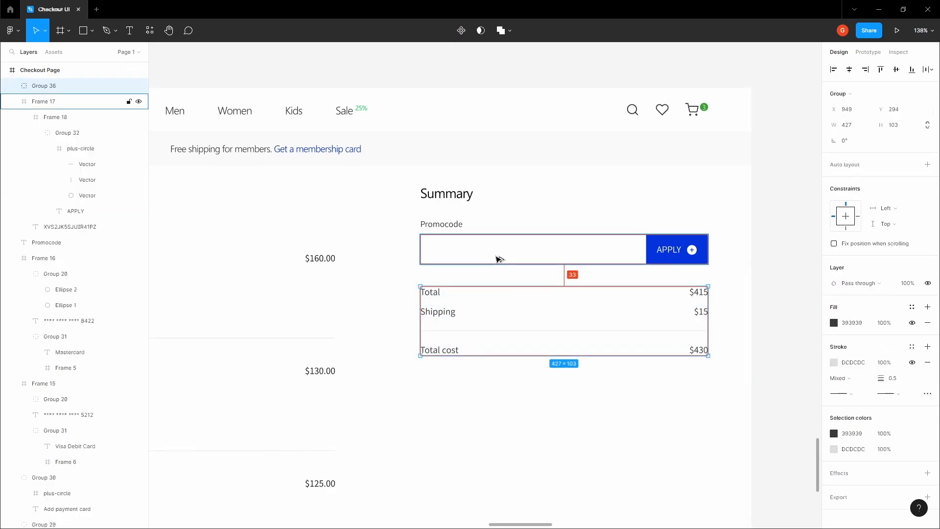
Nudge the grouped cost rows several pixels down to widen the gap below the promocode field.
key(Up)
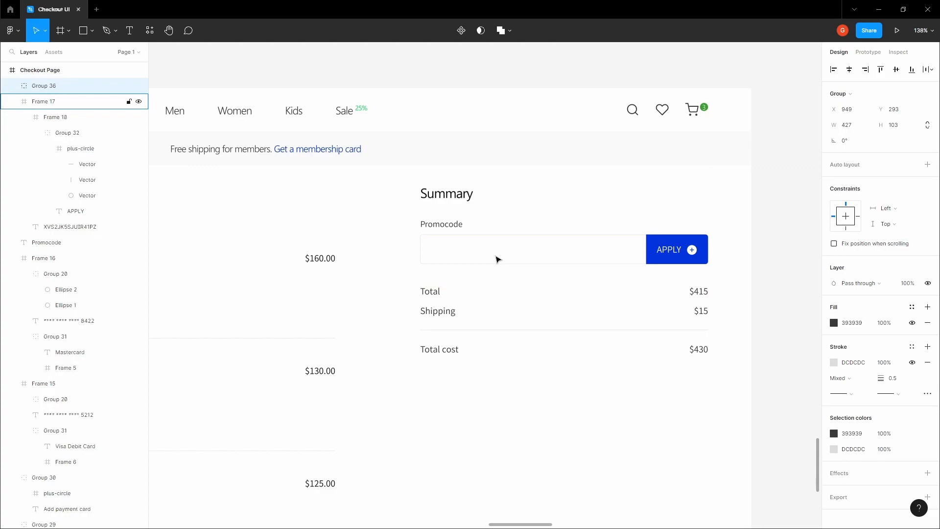
scroll(494, 266, down, 4)
click(457, 365)
drag(458, 365, 478, 322)
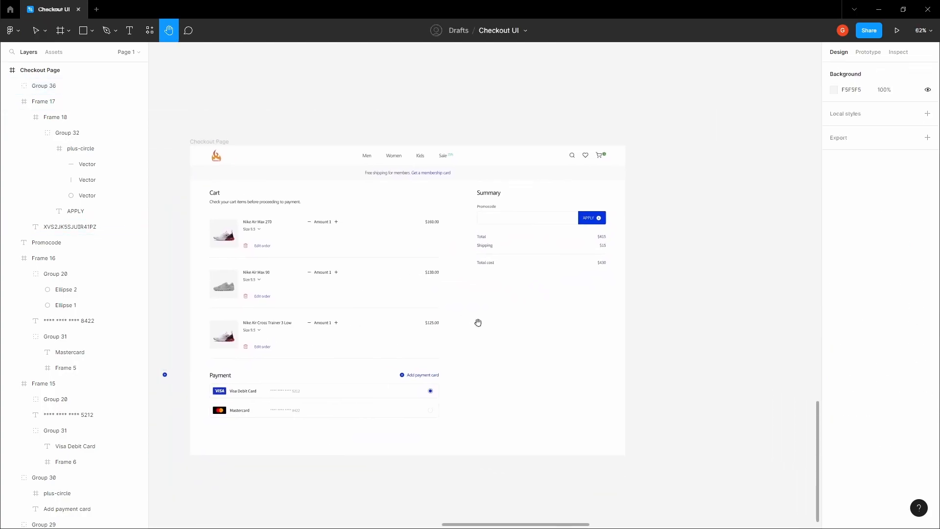
scroll(475, 292, up, 3)
drag(475, 293, 602, 224)
scroll(485, 287, down, 1)
key(alt)
key(Down)
key(Down)
key(Down)
key(Down)
key(Down)
key(Down)
key(Down)
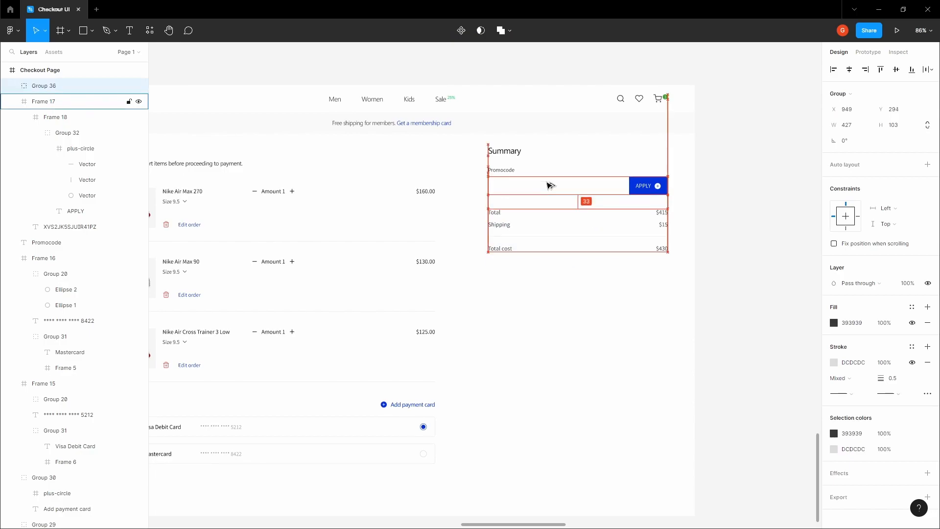
click(560, 168)
key(space)
drag(557, 165, 536, 165)
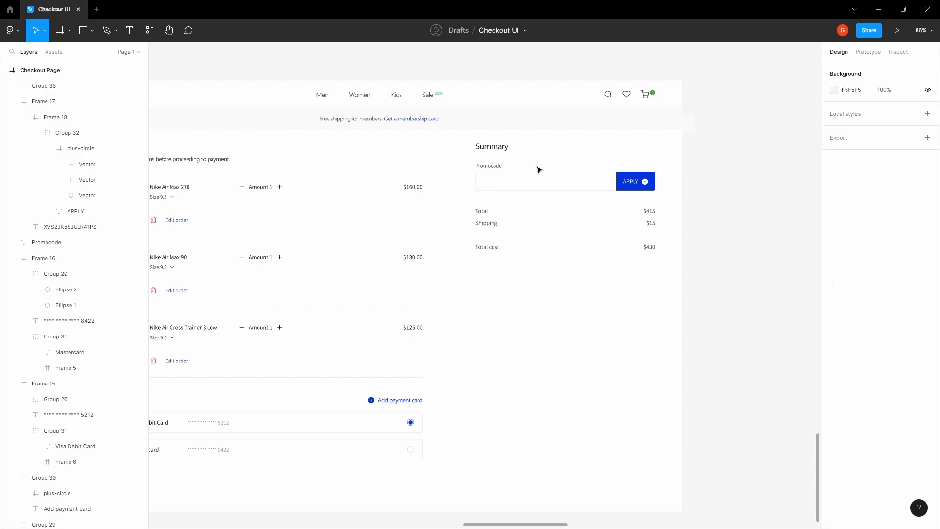
Show the layout grids and draw a 427 × 53 frame at Y 447 below the Total cost row.
click(575, 295)
key(ctrl+shift+4)
key(space)
drag(575, 296, 529, 292)
scroll(465, 279, up, 5)
key(f)
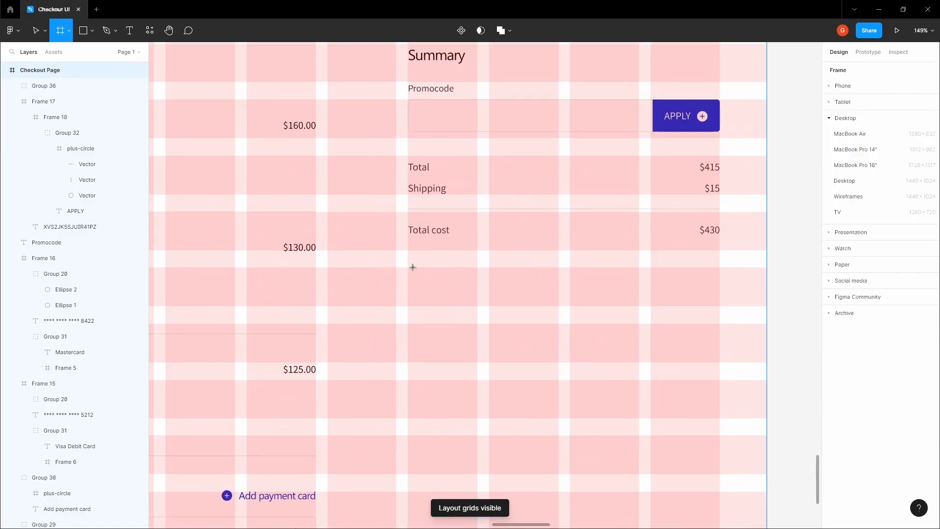
drag(409, 267, 719, 285)
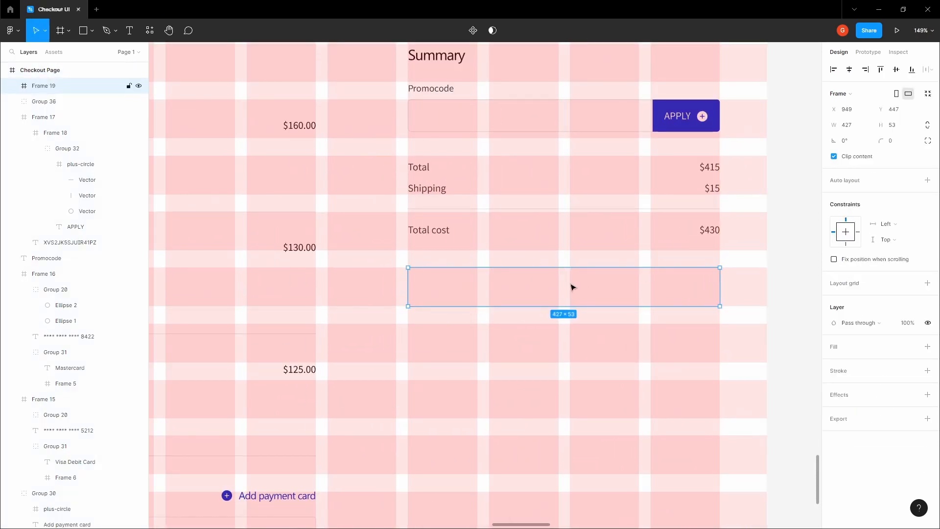
Add the text "Pay" inside the new frame and set its font size to 16.
scroll(536, 285, up, 5)
key(t)
click(539, 281)
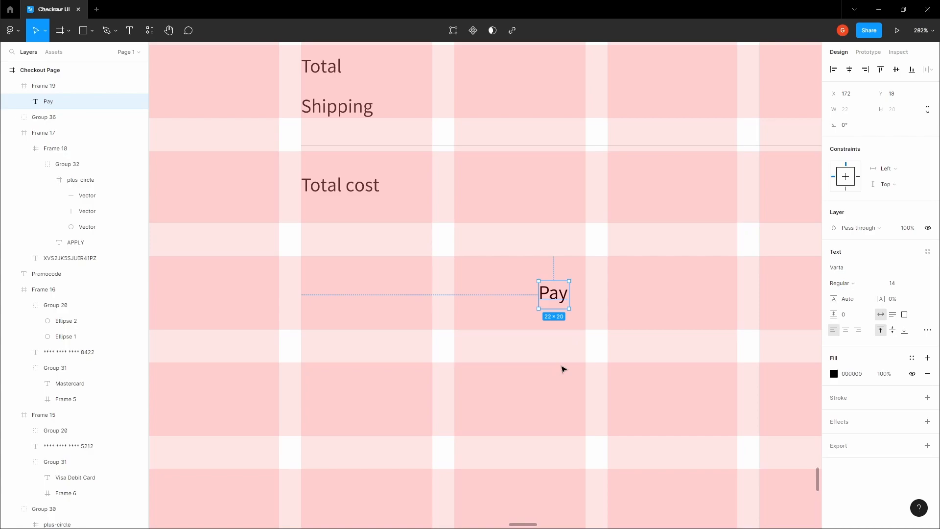
text(16)
key(Tab)
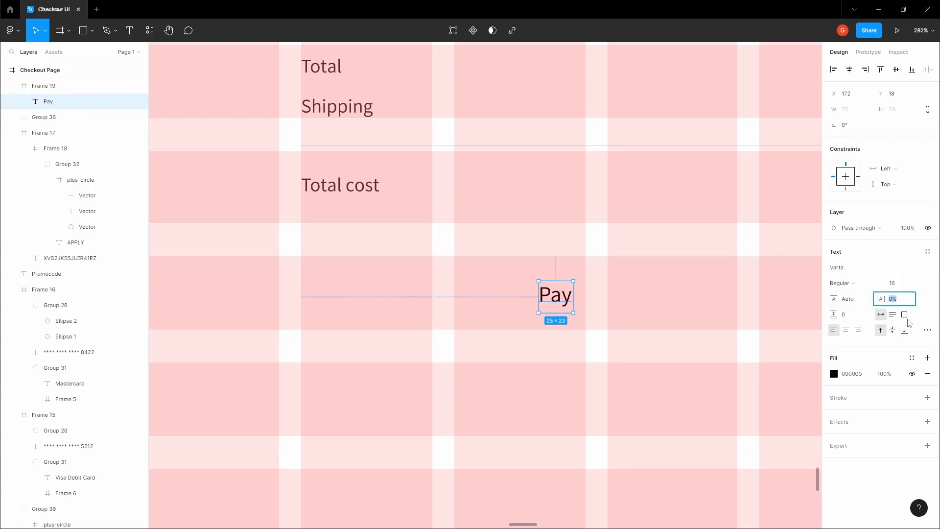
Fix the Pay text box at 25 × 19 and centre it within its frame with centre-aligned text.
scroll(562, 303, up, 10)
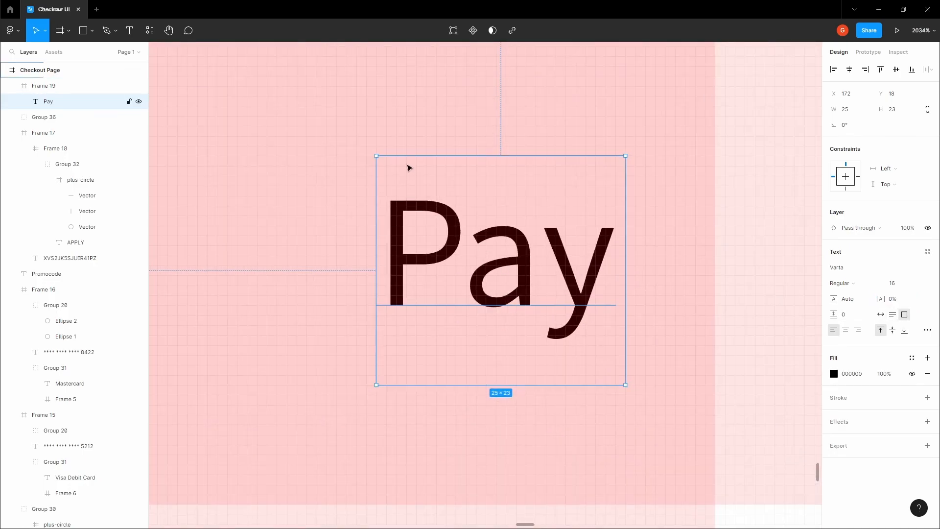
drag(412, 384, 417, 344)
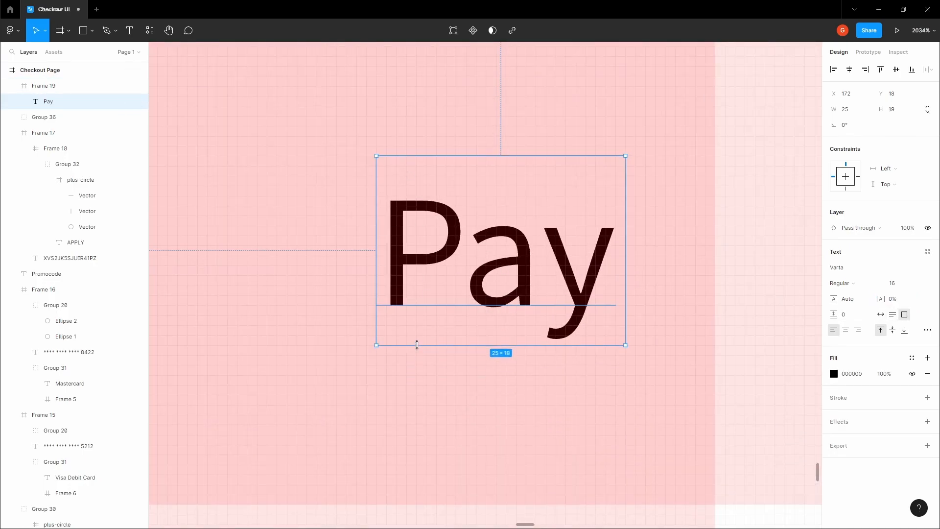
scroll(415, 343, up, 3)
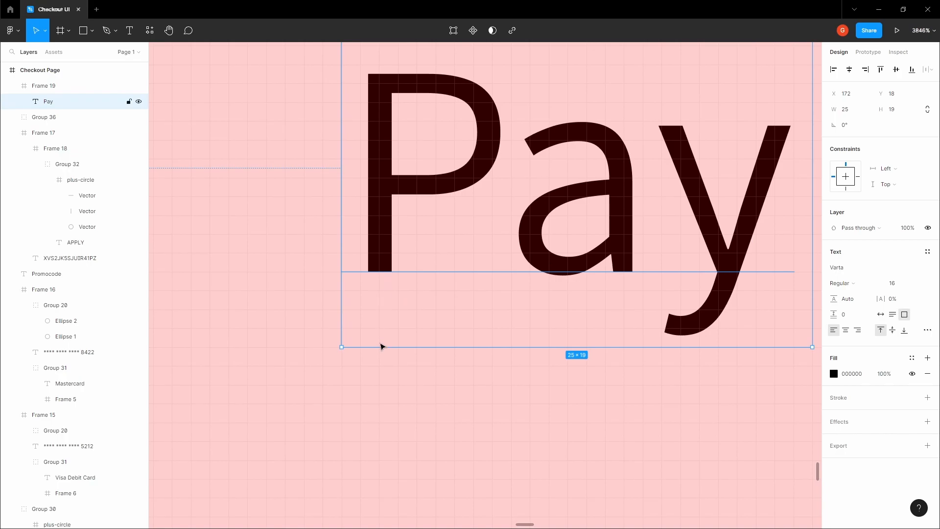
scroll(382, 347, down, 8)
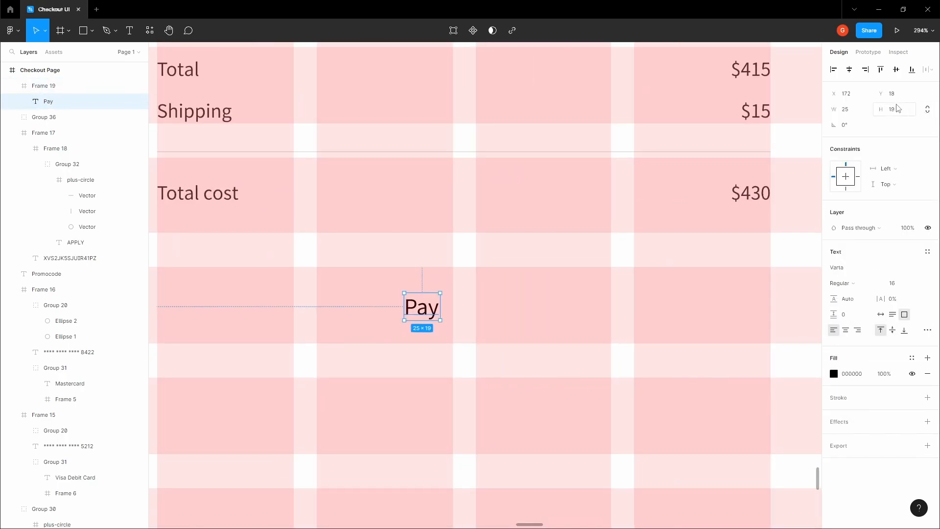
click(852, 70)
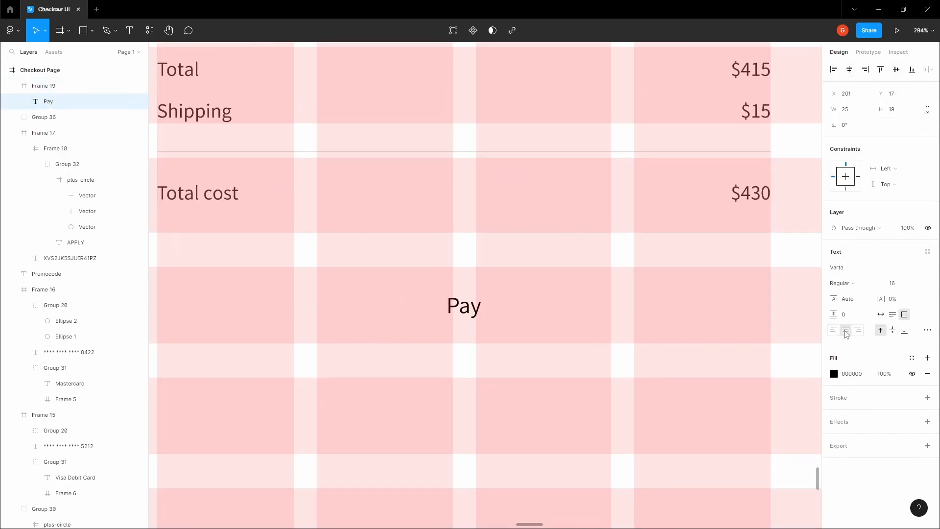
scroll(486, 375, down, 4)
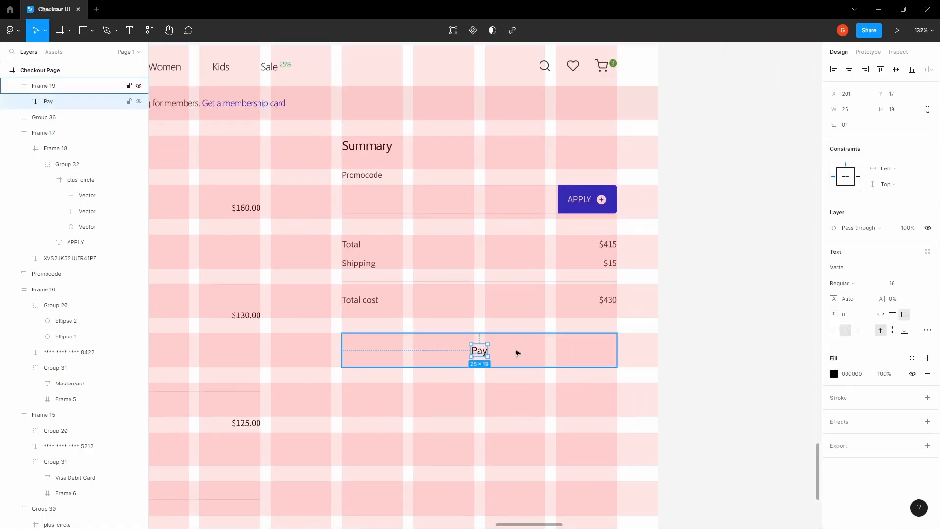
Try auto layout with a vertical padding of 16 on the Pay frame, and remove it again.
click(517, 353)
scroll(494, 360, up, 3)
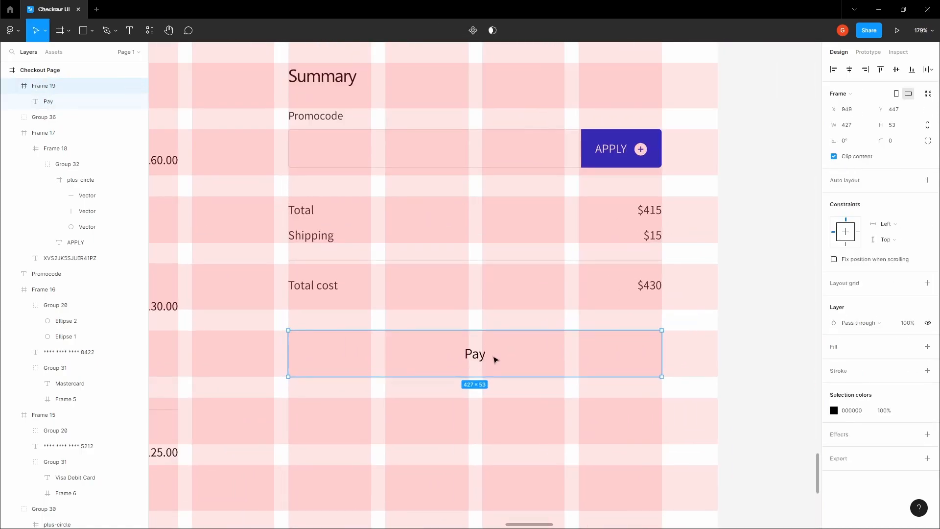
key(shift+a)
click(903, 248)
text(18)
key(Tab)
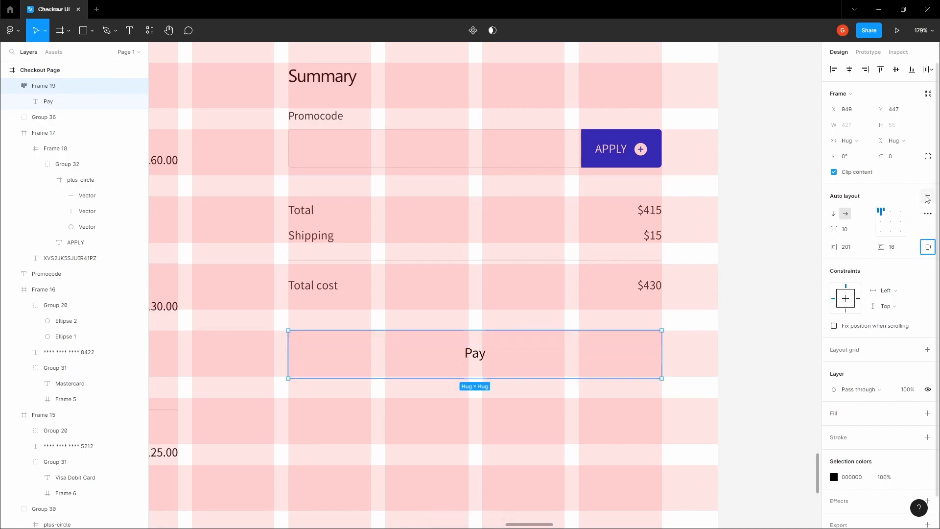
click(927, 198)
Shrink the Pay frame by adding auto layout with a vertical padding of 12, and remove the auto layout again.
click(475, 351)
click(550, 357)
double_click(473, 355)
click(533, 356)
key(shift+a)
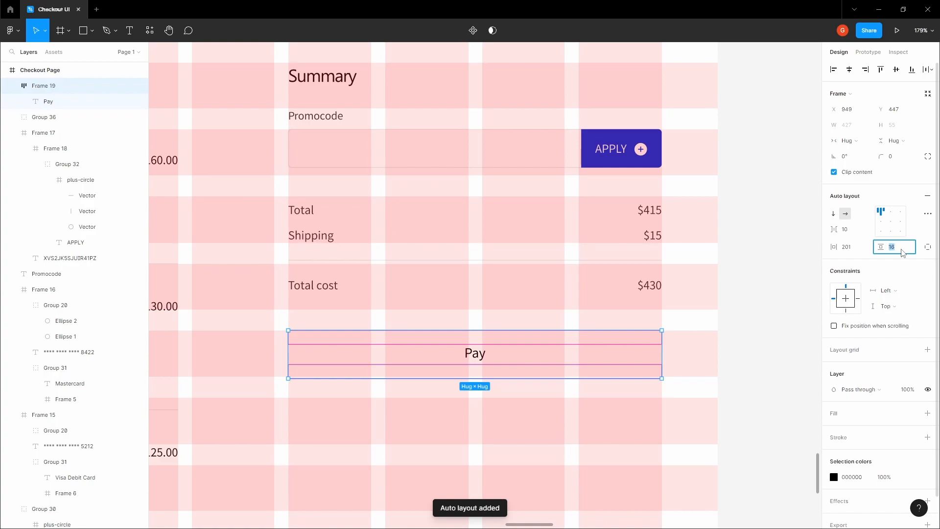
text(12)
key(Tab)
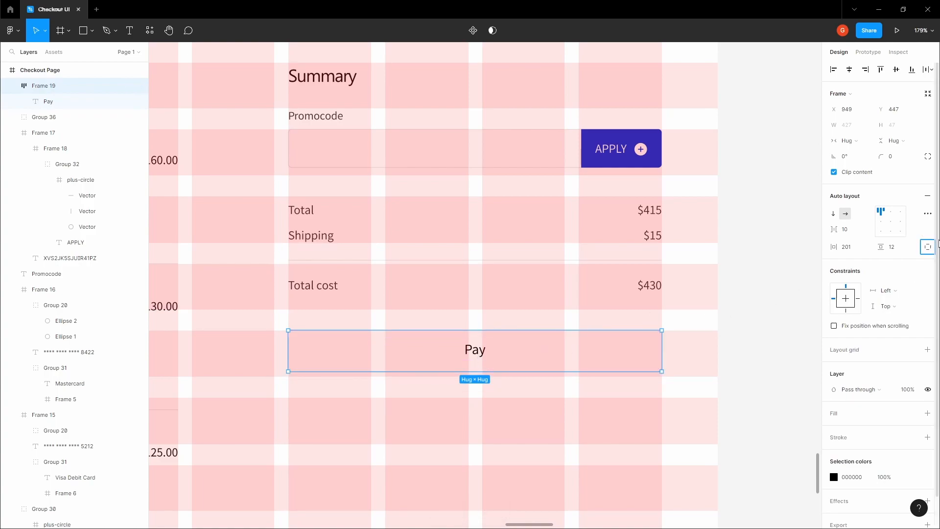
click(926, 197)
Add a dark red fill to the Pay frame and hide the layout grids.
click(519, 334)
click(468, 348)
click(927, 346)
click(835, 362)
click(775, 329)
click(709, 243)
key(ctrl+shift+4)
Copy the colour code of the dark navy swatch in the Colors frame.
key(space)
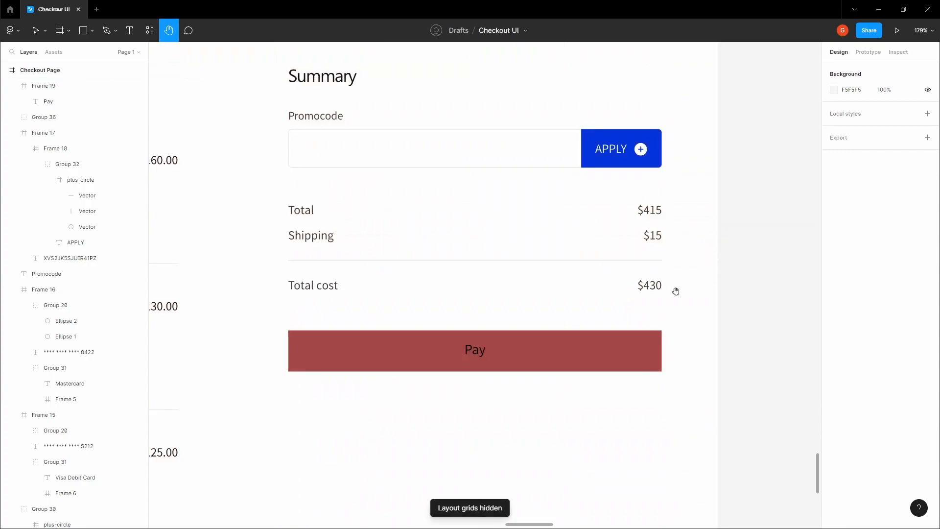
scroll(680, 289, down, 10)
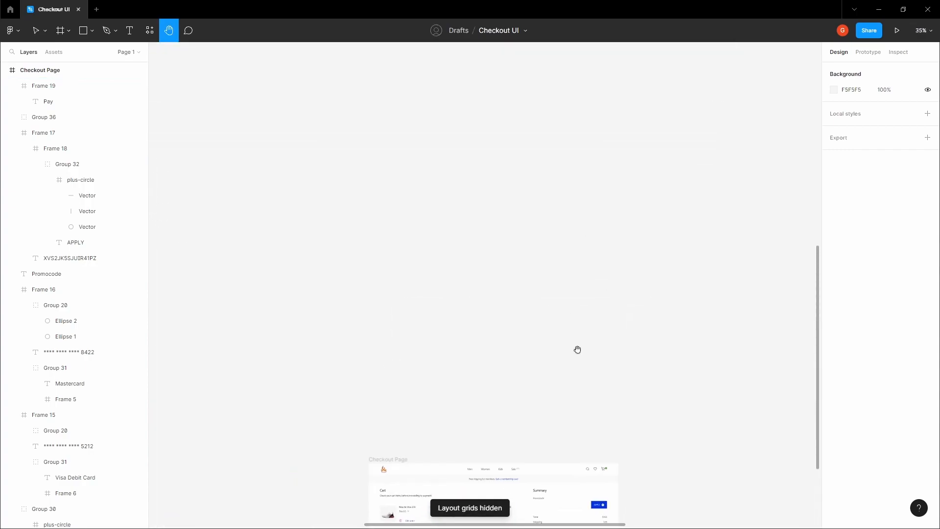
scroll(571, 363, down, 4)
drag(602, 258, 572, 434)
scroll(670, 177, up, 4)
click(621, 187)
click(850, 283)
click(504, 364)
Change the Pay frame's fill on the Checkout Page to the copied colour 22222F.
key(space)
drag(502, 365, 522, 292)
scroll(600, 293, down, 3)
drag(600, 427, 598, 99)
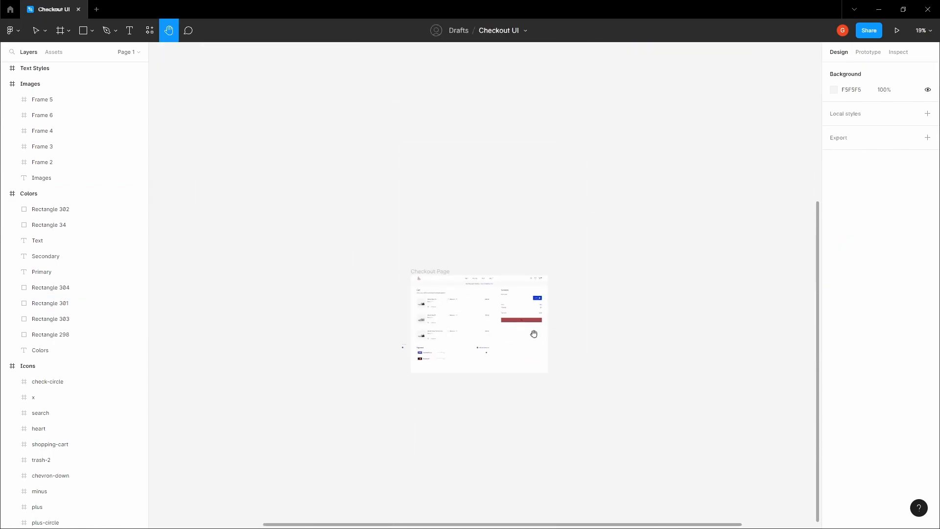
scroll(534, 333, up, 5)
click(529, 295)
click(704, 363)
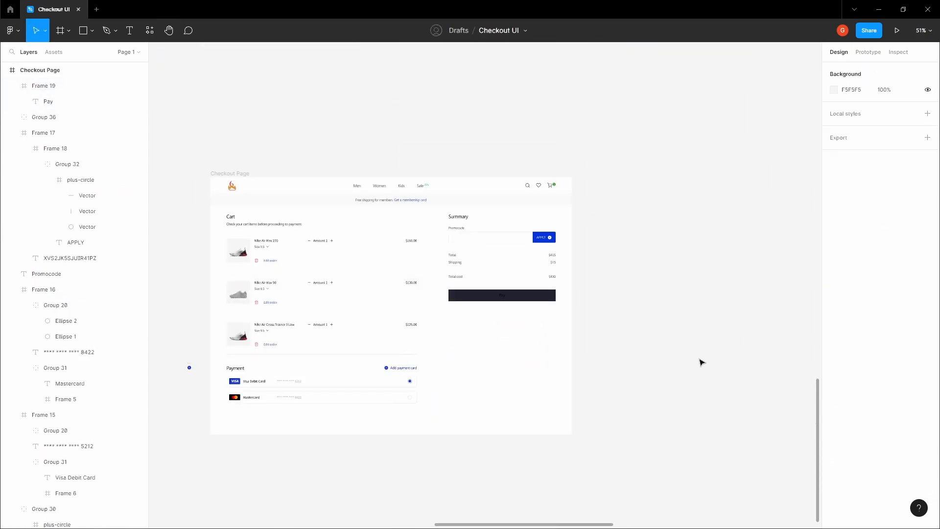
Change the Pay text colour to white (FFFFFF).
scroll(512, 281, up, 4)
double_click(511, 308)
scroll(514, 309, up, 5)
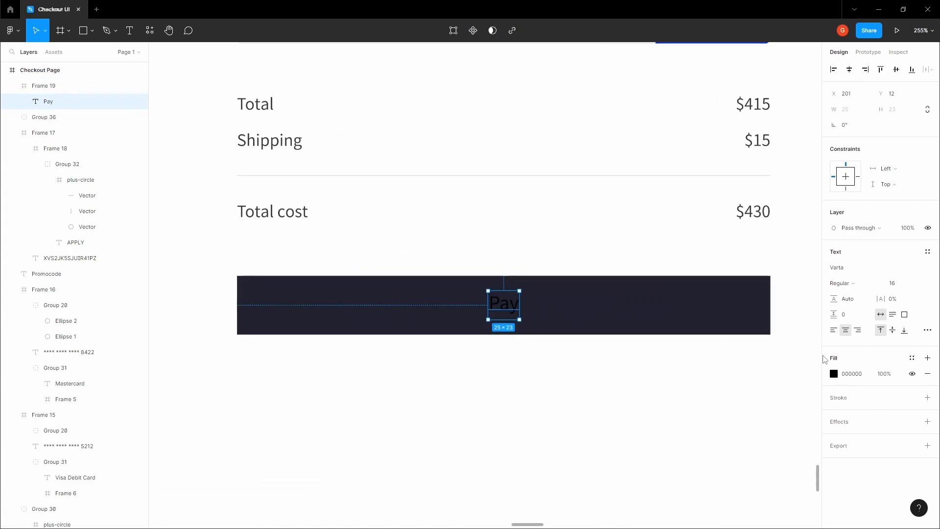
click(833, 373)
drag(734, 308, 654, 271)
click(554, 265)
Round the Pay button's corners with a radius of 4.
key(space)
scroll(552, 265, down, 4)
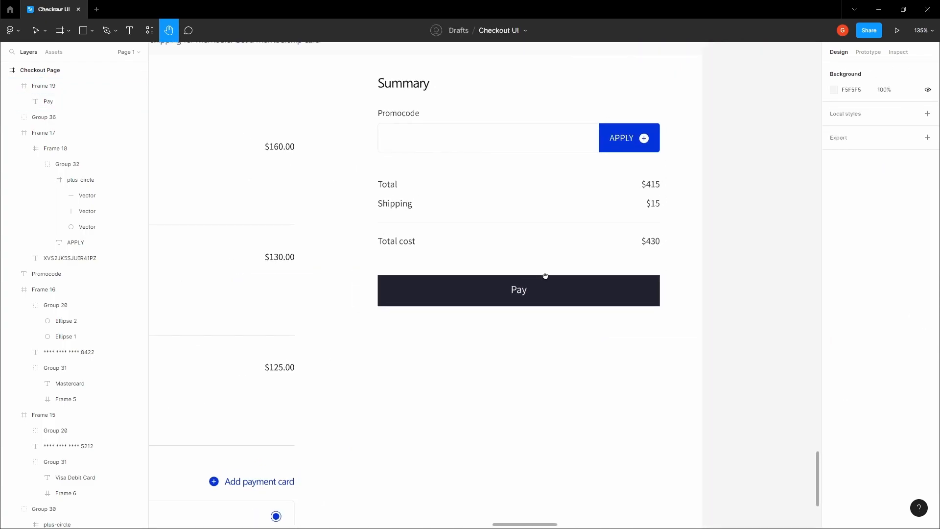
click(565, 301)
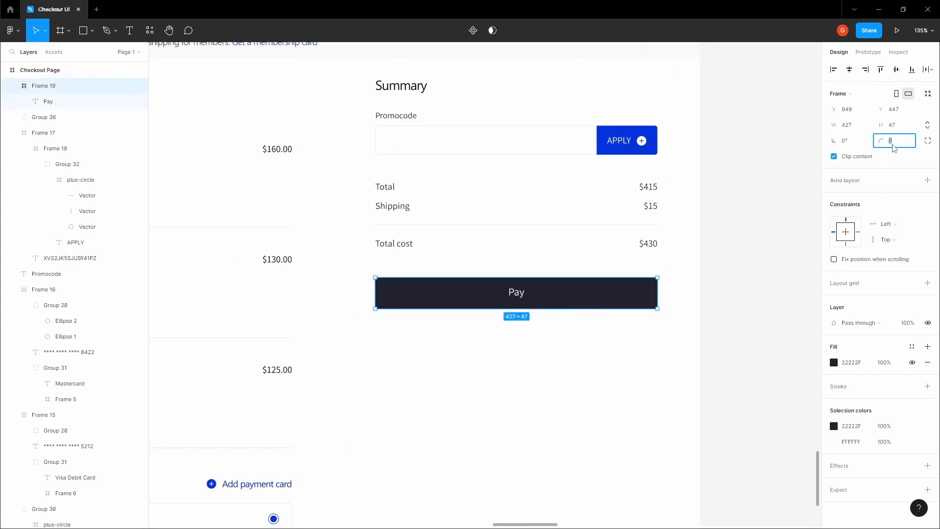
click(742, 242)
Nudge the Pay button 11 px up to Y 436, closer to the Total cost row.
key(space)
drag(723, 244, 695, 254)
click(555, 305)
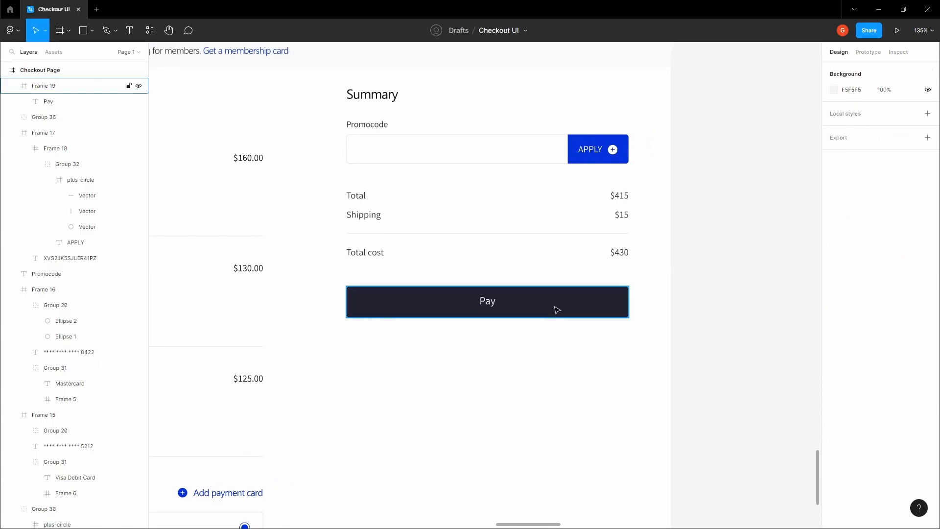
key(Up)
key(Up)
key(Up)
key(Up)
key(Up)
key(Up)
key(Up)
key(Up)
key(Up)
key(Up)
key(Up)
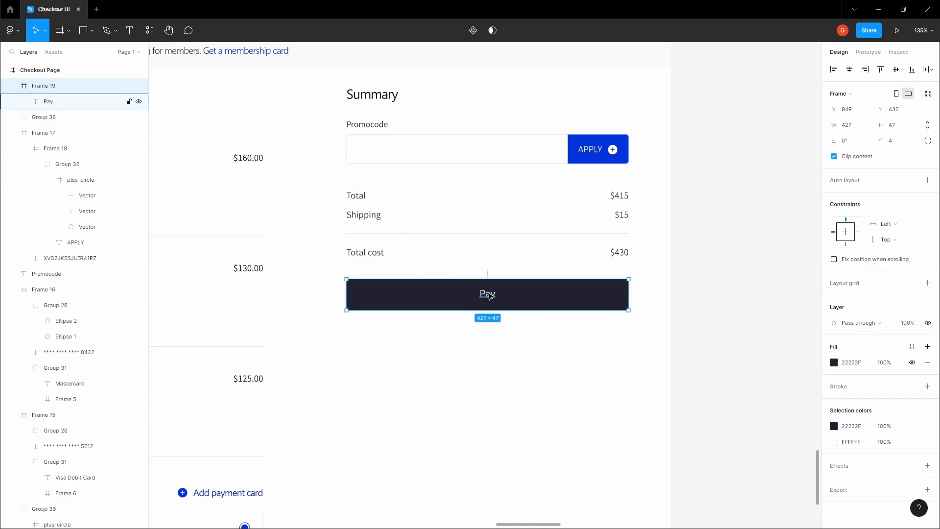
Set the Pay button's text weight to SemiBold.
ctrl+click(488, 292)
scroll(488, 294, up, 1)
click(860, 281)
click(861, 296)
click(515, 265)
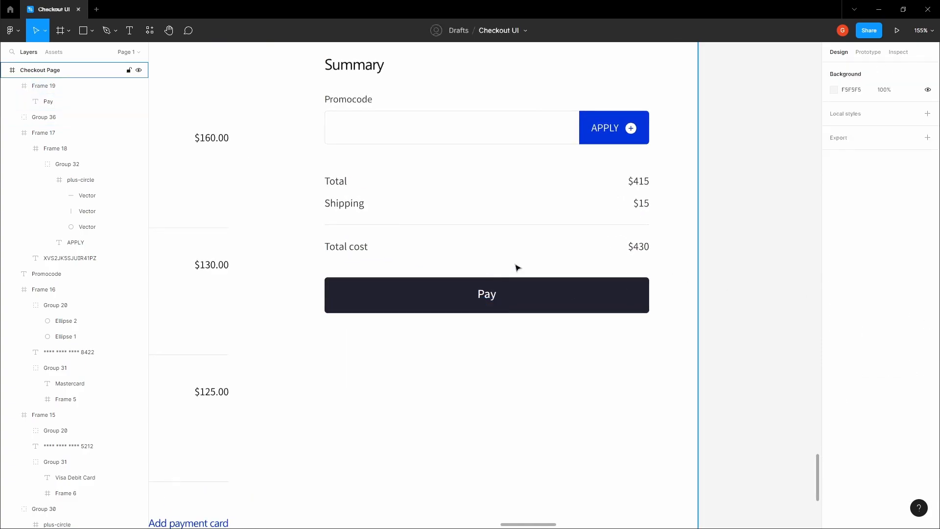
Duplicate the Pay button directly below the original with a 16 px gap.
scroll(517, 267, down, 4)
click(474, 284)
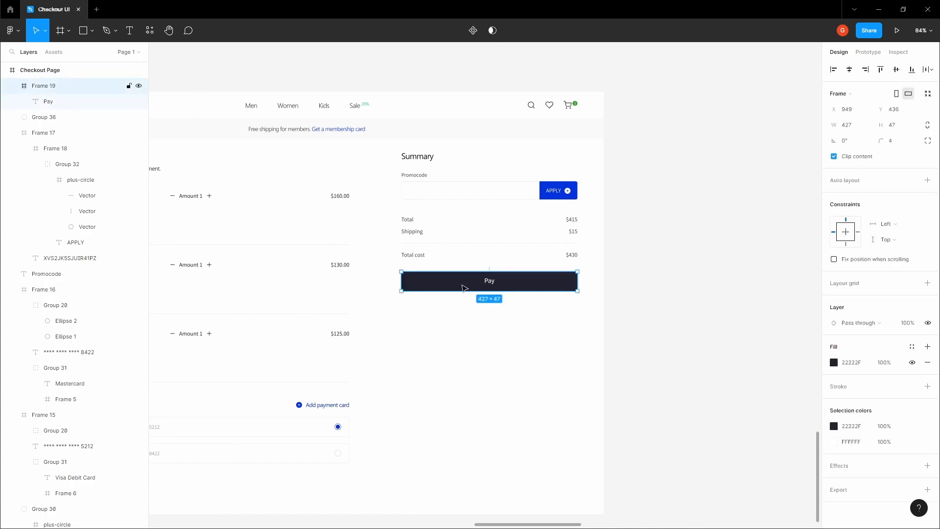
mouse_move(465, 285)
alt+mouse_down()
mouse_move(465, 307)
mouse_move(468, 294)
alt+mouse_up()
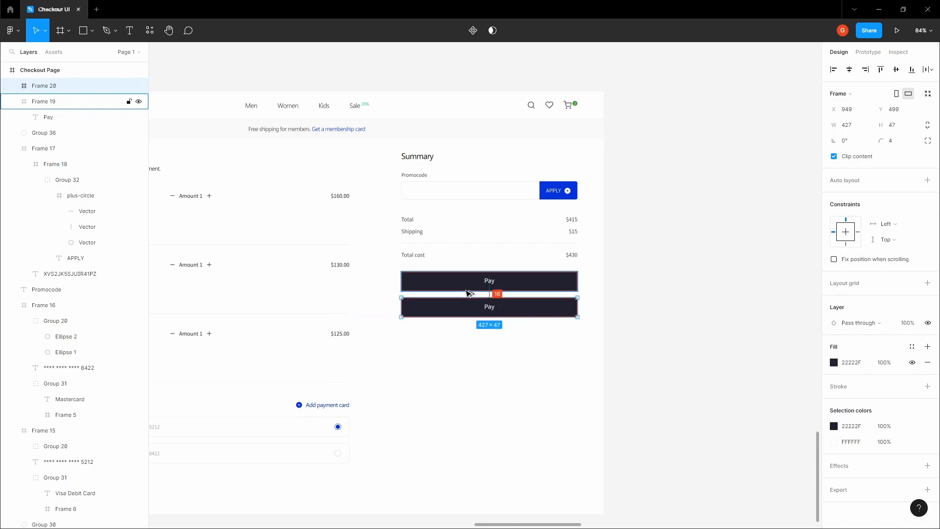
click(658, 312)
key(h)
key(v)
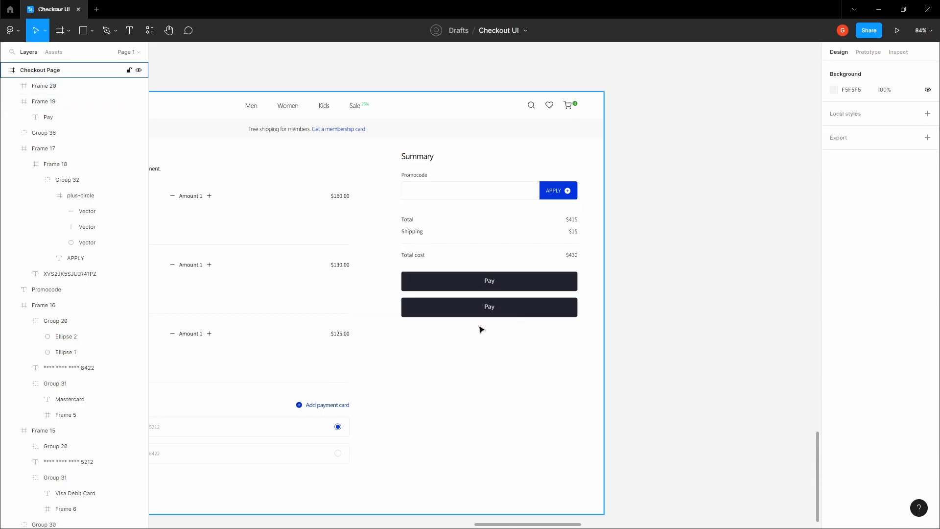
Change the lower button's text to "Pay with giftcard" and set its weight to Regular.
scroll(478, 327, up, 5)
double_click(519, 280)
text(with gic)
key(BackSpace)
text(ftcard)
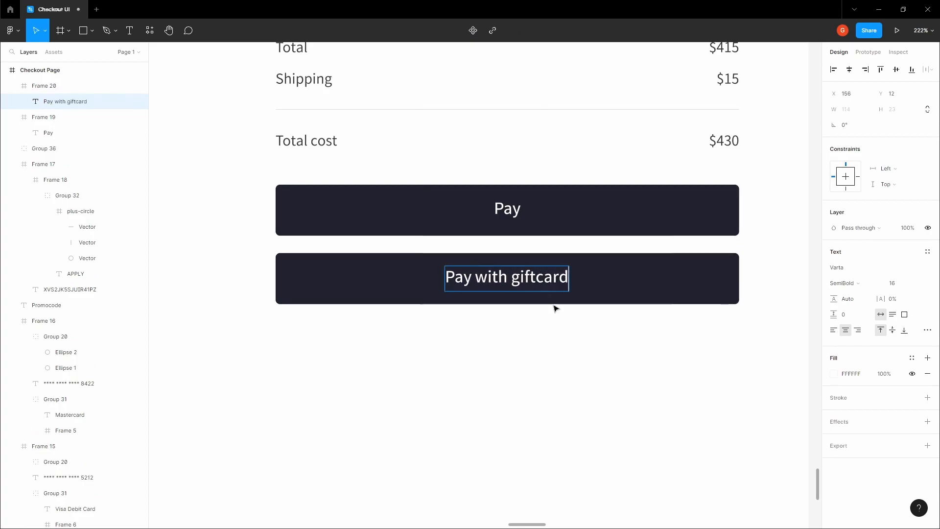
key(Escape)
click(844, 287)
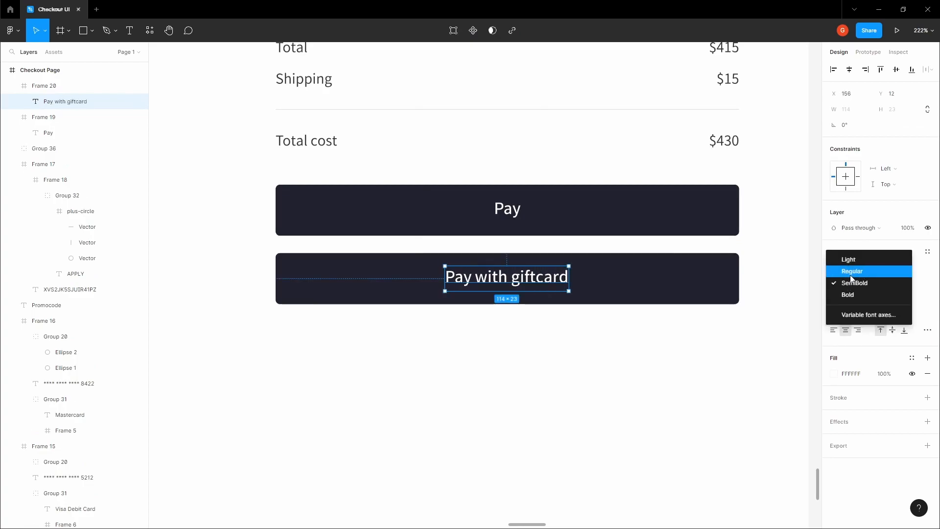
click(850, 274)
click(533, 329)
Look through the icons collected in the Icons frame.
key(space)
drag(523, 335, 517, 336)
scroll(511, 336, down, 8)
drag(551, 241, 477, 346)
scroll(472, 353, down, 2)
drag(614, 138, 425, 305)
scroll(509, 257, up, 6)
scroll(451, 271, up, 5)
scroll(466, 296, up, 3)
scroll(431, 304, down, 5)
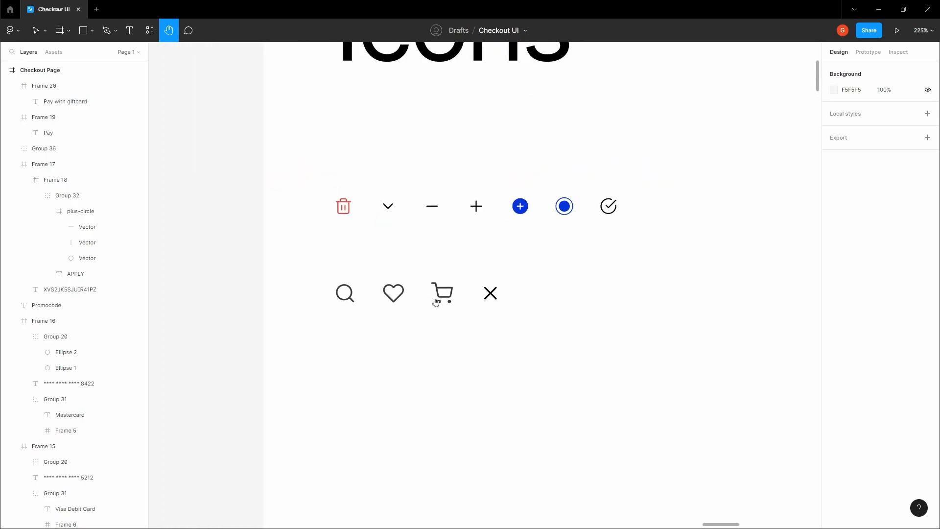
scroll(433, 308, down, 6)
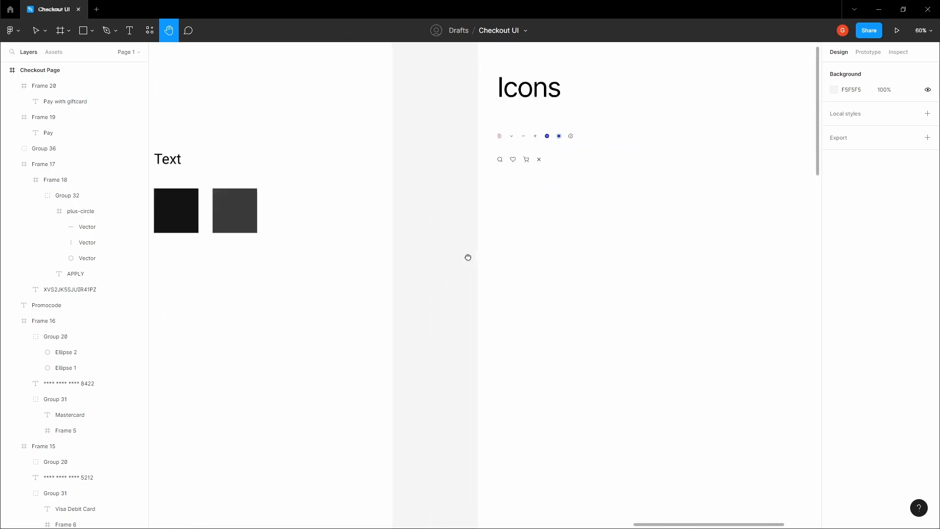
Insert the gift icon from the Feather Icons plugin and close the plugin.
key(v)
right_click(458, 352)
mouse_move(489, 432)
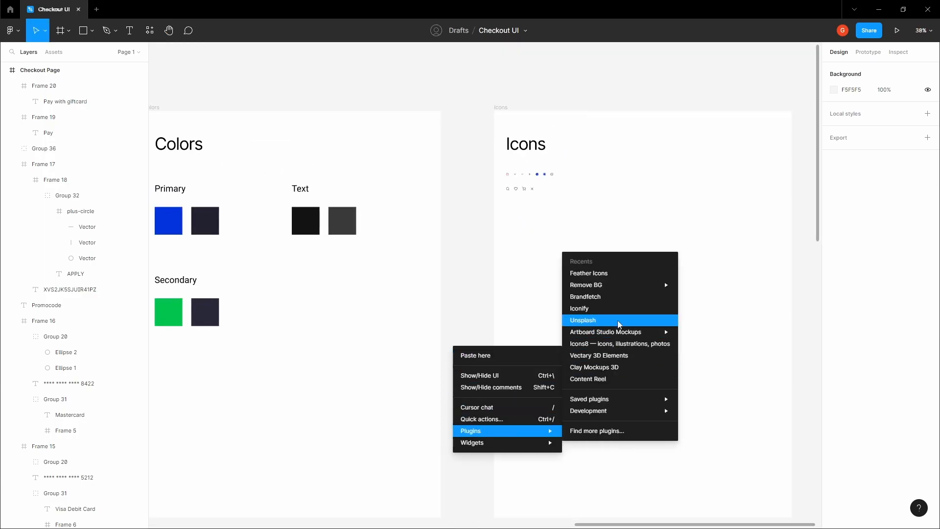
click(603, 279)
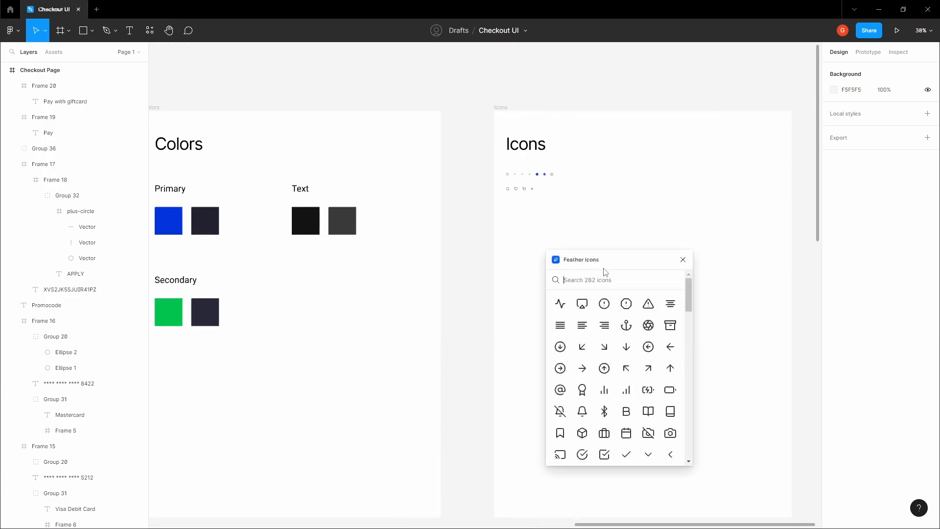
text(gift)
click(559, 313)
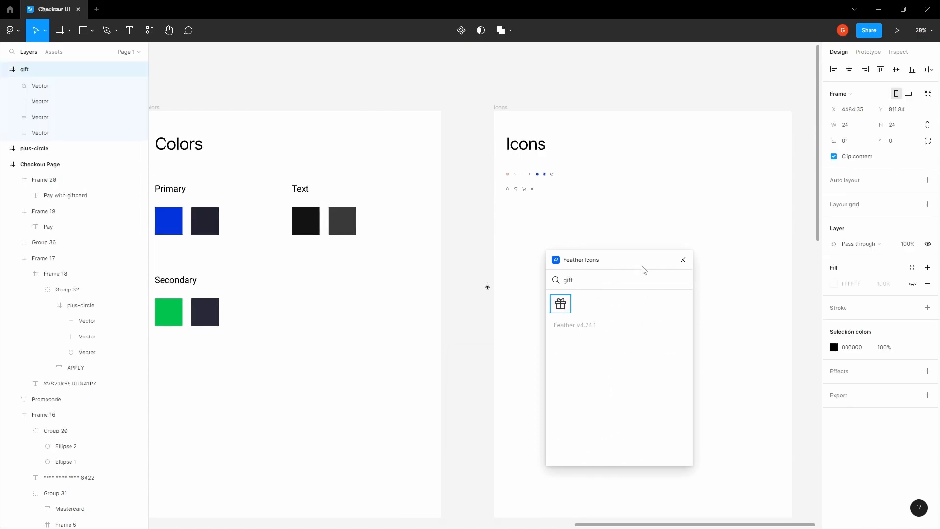
click(682, 259)
Move the gift icon into the Icons frame beside the x icon and size it to 20 × 20.
scroll(493, 304, up, 2)
click(489, 368)
drag(487, 372, 564, 253)
scroll(565, 256, up, 10)
scroll(572, 274, up, 8)
drag(556, 352, 563, 314)
click(573, 315)
key(space)
click(507, 308)
key(space)
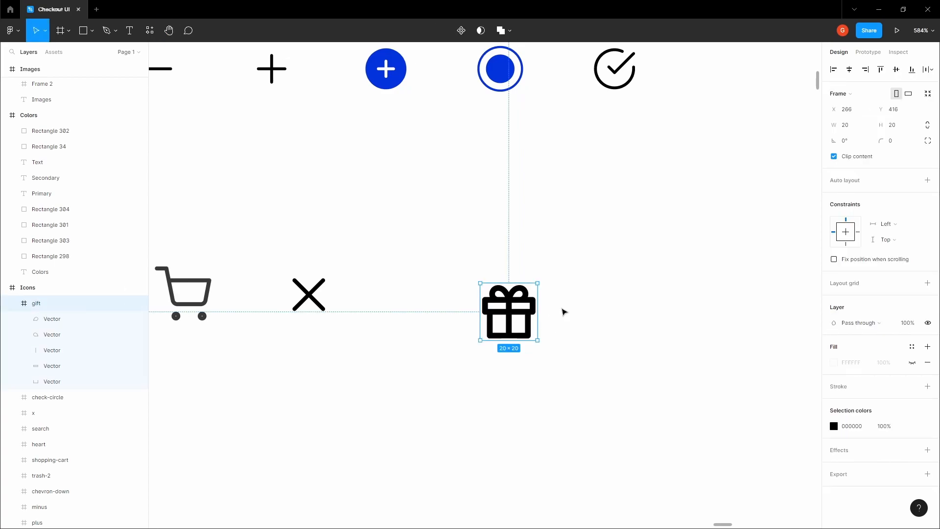
click(563, 310)
Set the stroke weight of all five gift icon vectors to 1.4.
scroll(555, 310, up, 6)
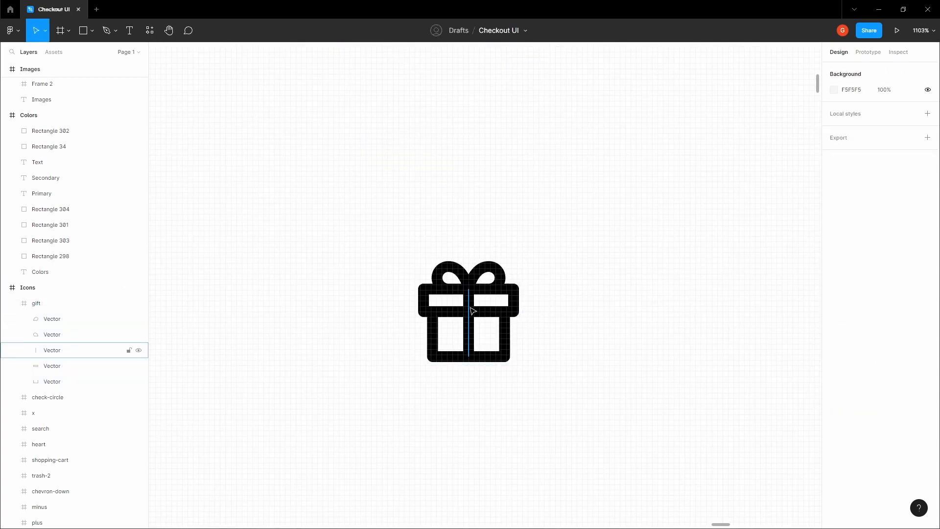
click(473, 311)
shift+click(444, 314)
shift+click(440, 324)
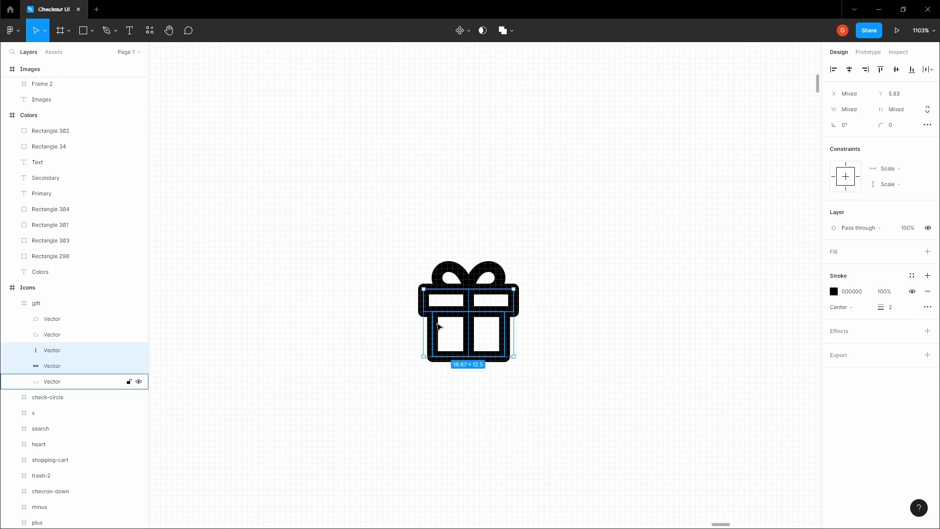
shift+click(465, 266)
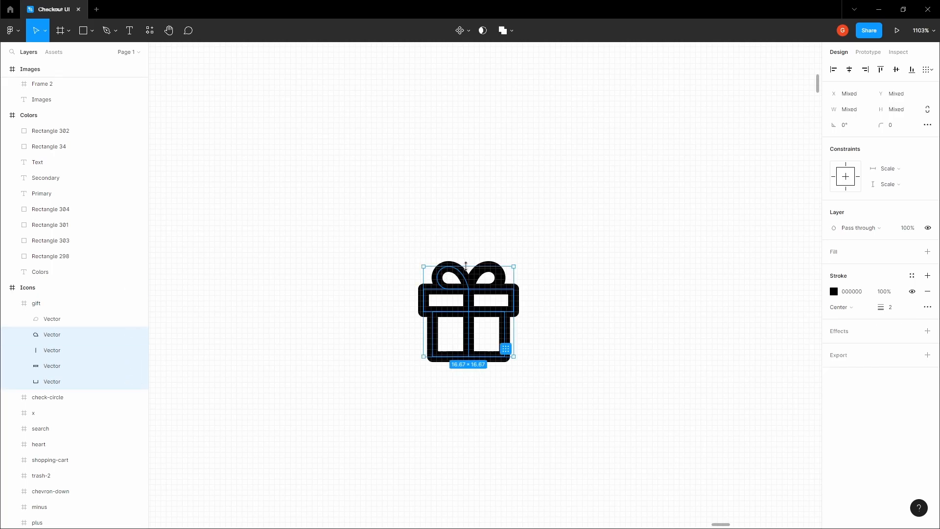
shift+click(498, 277)
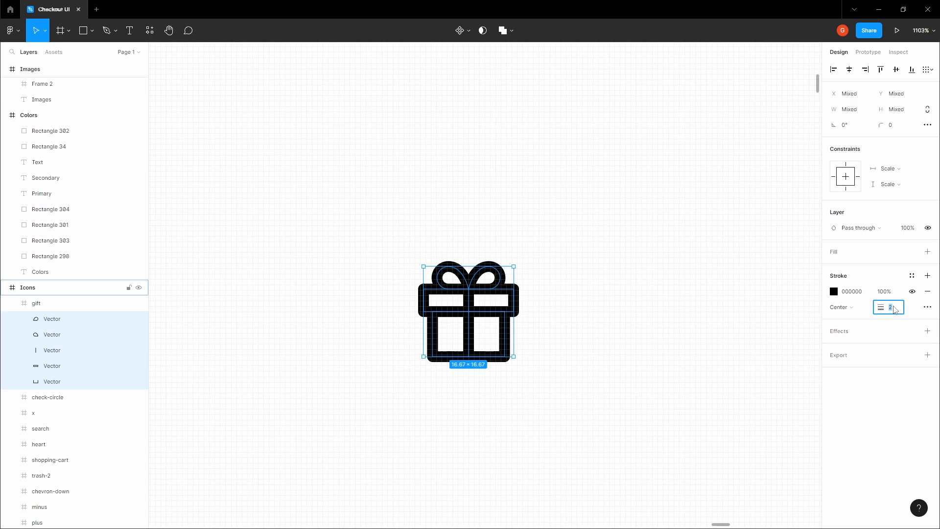
key(Return)
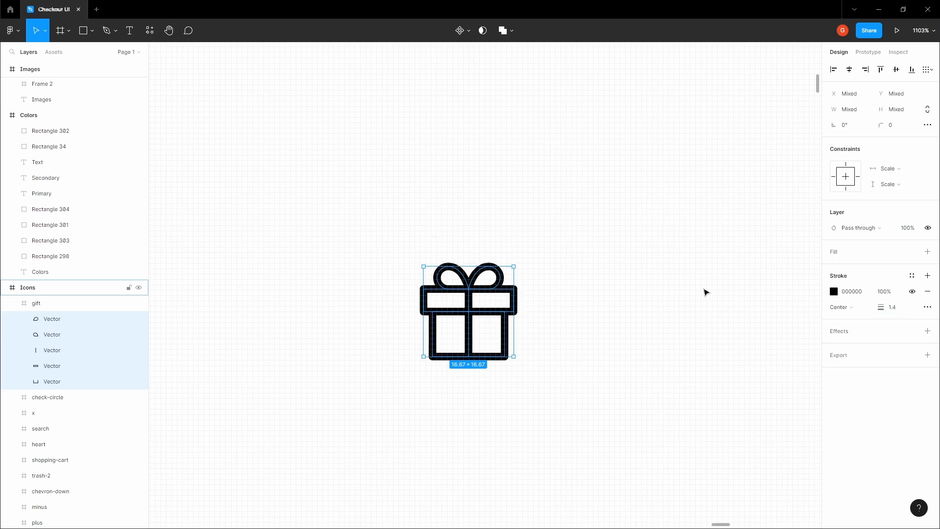
click(545, 275)
Line up the gift icon with the second icon row beside the x icon, at X 240 and Y 410.
scroll(553, 275, down, 3)
drag(553, 274, 523, 283)
click(405, 286)
click(535, 277)
key(alt)
key(Right)
key(Right)
key(Right)
key(Right)
key(Right)
key(Right)
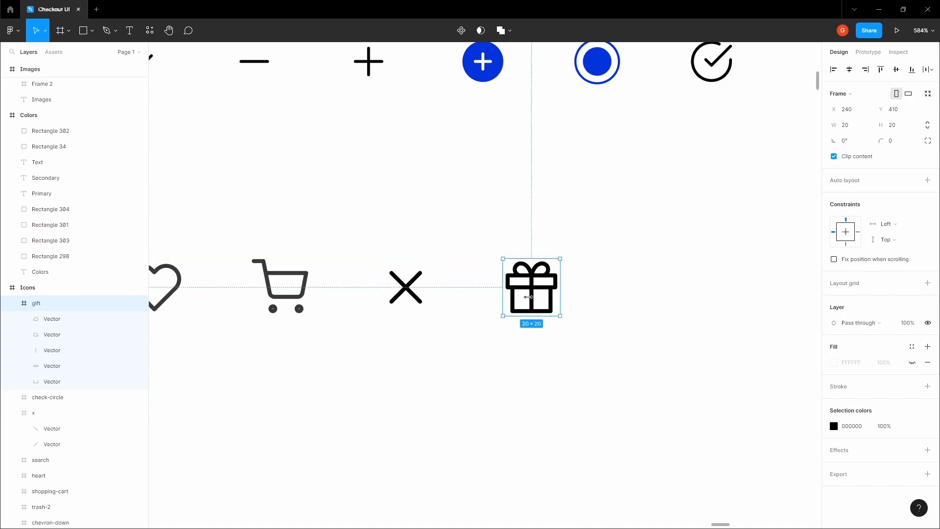
right_click(531, 289)
click(566, 227)
Reduce the stroke weight of all five vectors of the gift icon in the Icons frame.
scroll(567, 227, down, 5)
key(h)
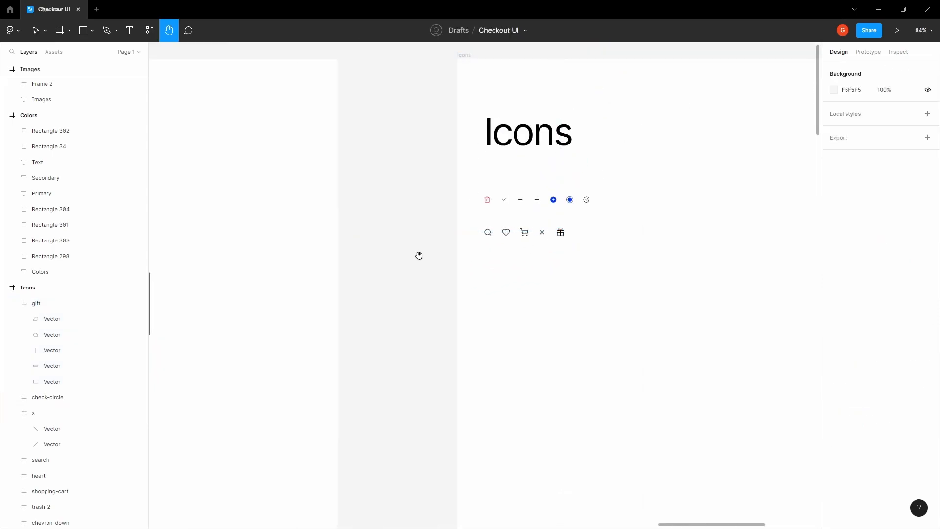
scroll(417, 254, down, 2)
drag(429, 374, 512, 208)
drag(497, 239, 460, 250)
scroll(520, 239, up, 10)
scroll(487, 272, up, 7)
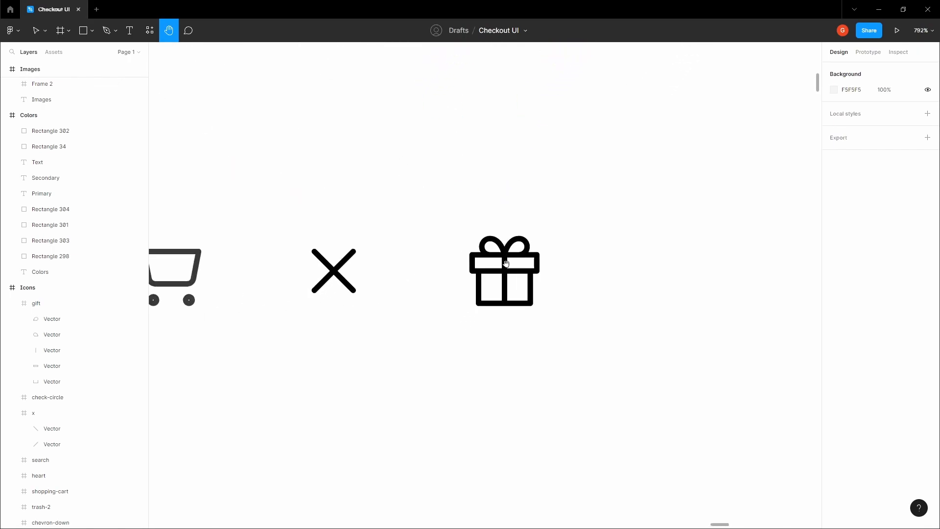
key(v)
scroll(504, 275, up, 5)
click(502, 273)
shift+click(476, 279)
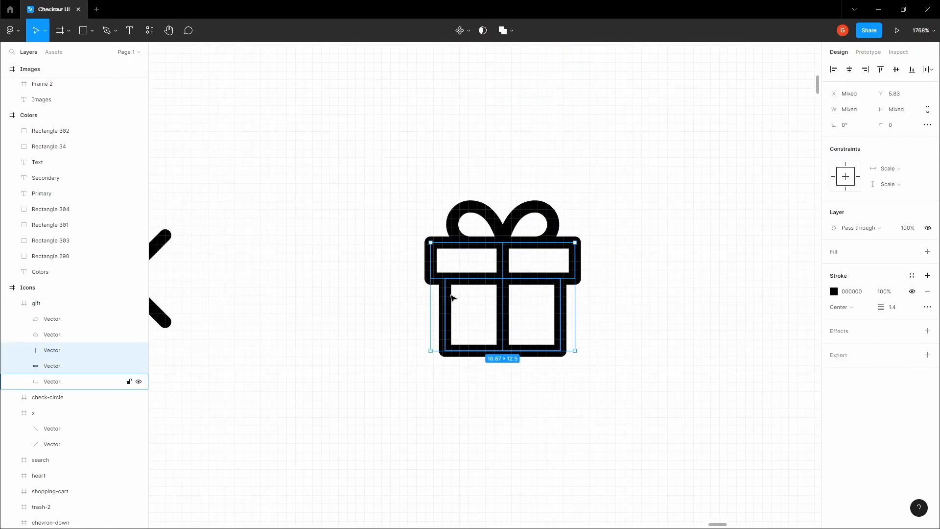
shift+click(448, 296)
shift+click(457, 225)
shift+click(530, 210)
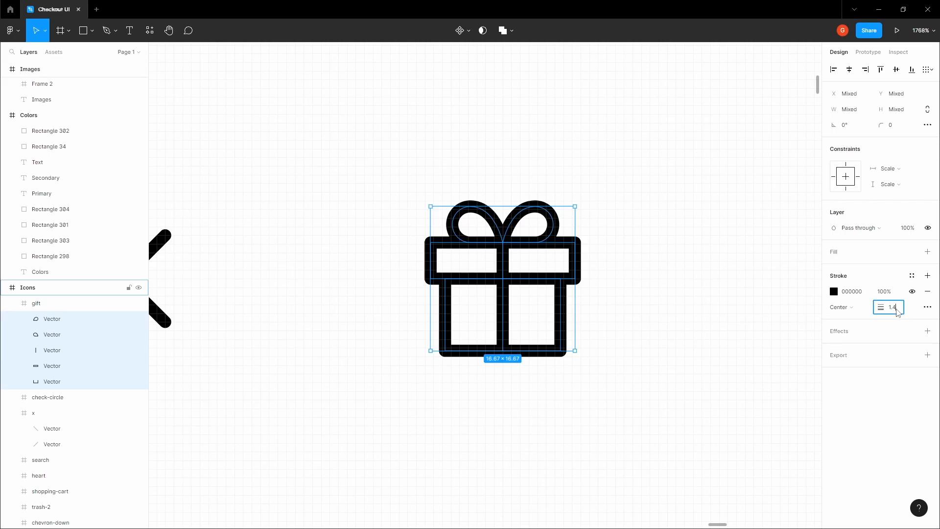
click(636, 296)
scroll(630, 289, down, 5)
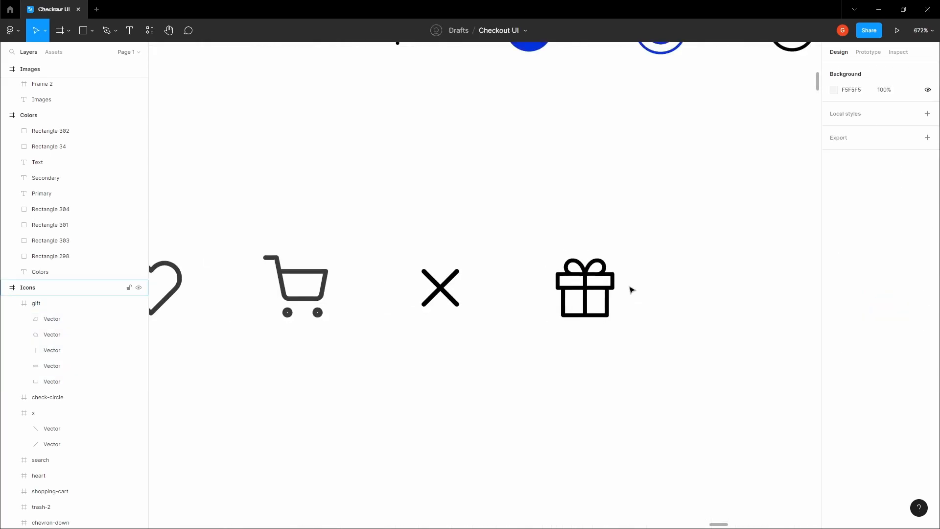
Copy the gift icon into the "Pay with giftcard" button and place it before the label at X 128, Y 14.
click(588, 287)
right_click(587, 287)
click(615, 229)
scroll(615, 229, down, 8)
key(h)
scroll(472, 256, down, 4)
drag(491, 371, 525, 20)
scroll(511, 244, down, 3)
drag(426, 421, 595, 210)
scroll(443, 242, up, 4)
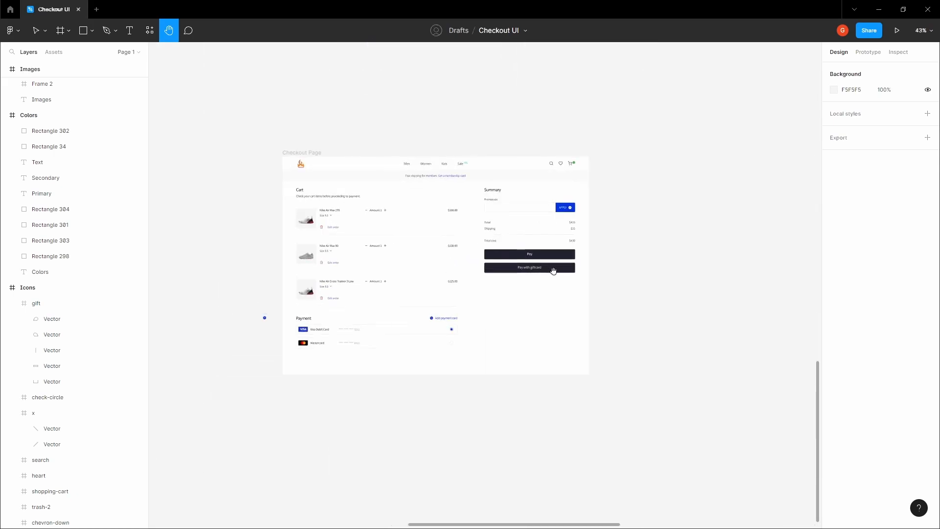
key(v)
click(518, 264)
scroll(518, 264, up, 5)
key(ctrl+v)
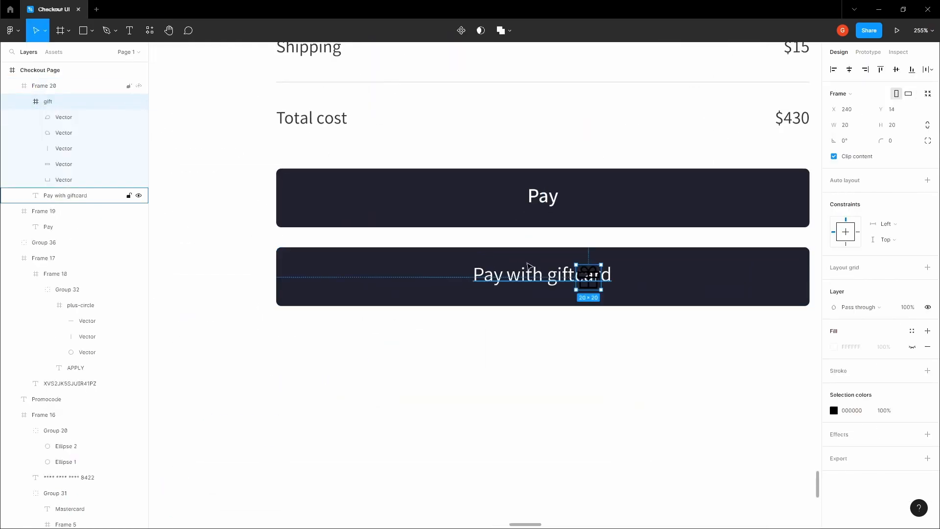
drag(592, 278, 452, 278)
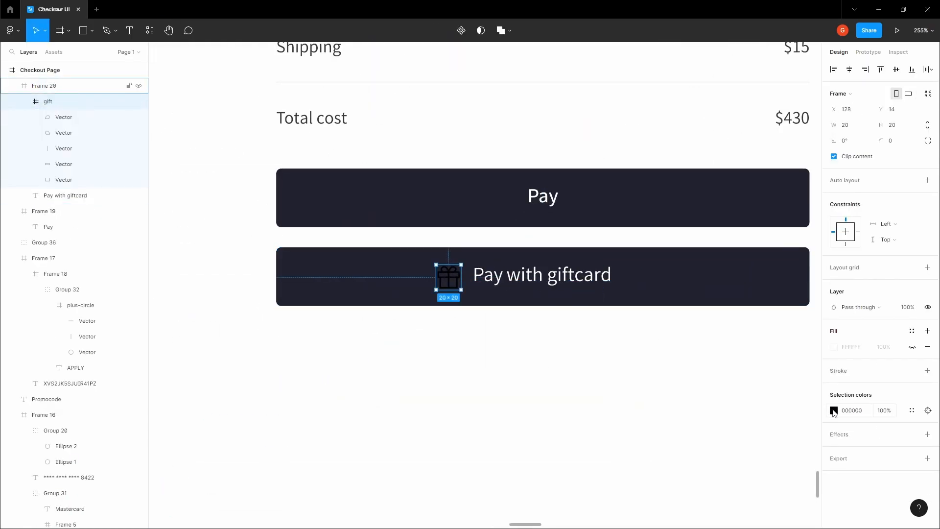
Recolor the gift icon and the "Pay with giftcard" label with the Pay button's fill color, 22222F.
click(468, 200)
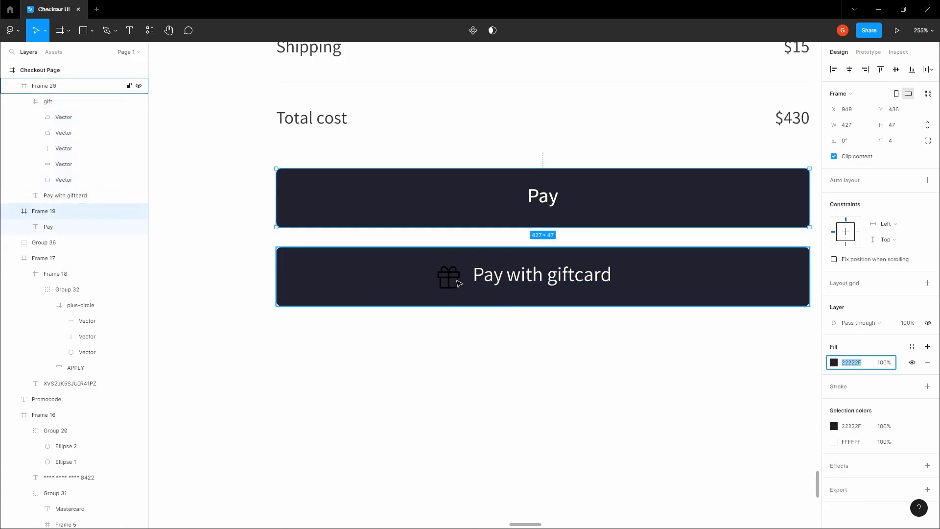
click(472, 283)
click(606, 361)
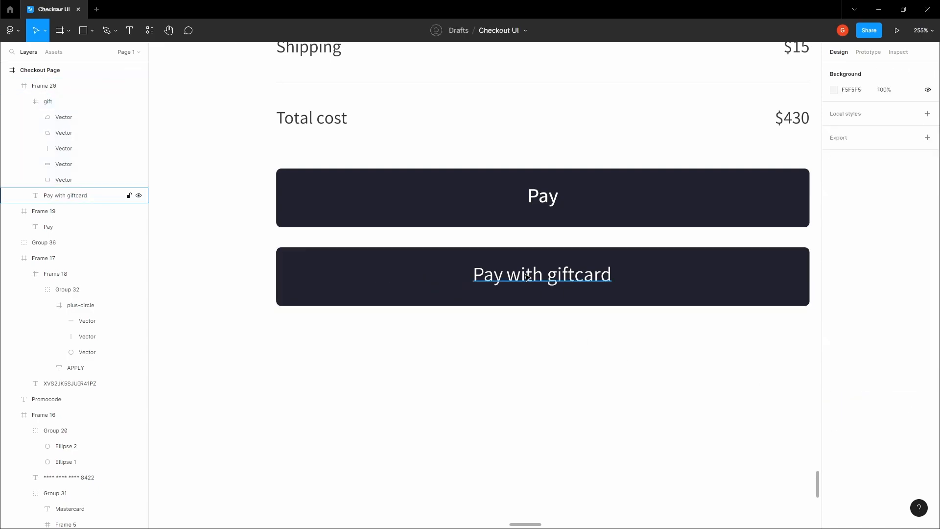
click(540, 274)
key(ctrl+v)
click(607, 356)
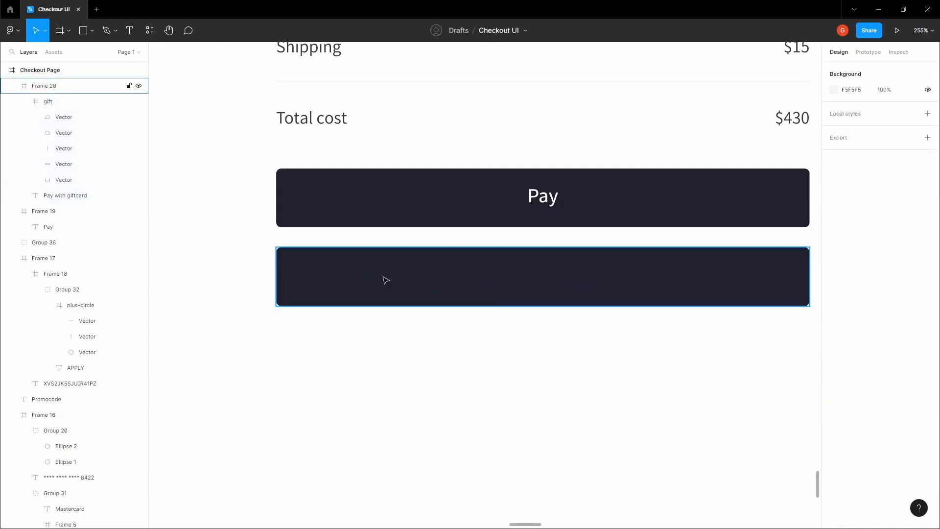
Replace the giftcard button's fill with an inside stroke in 22222F, 0.5 thick.
click(384, 278)
click(928, 379)
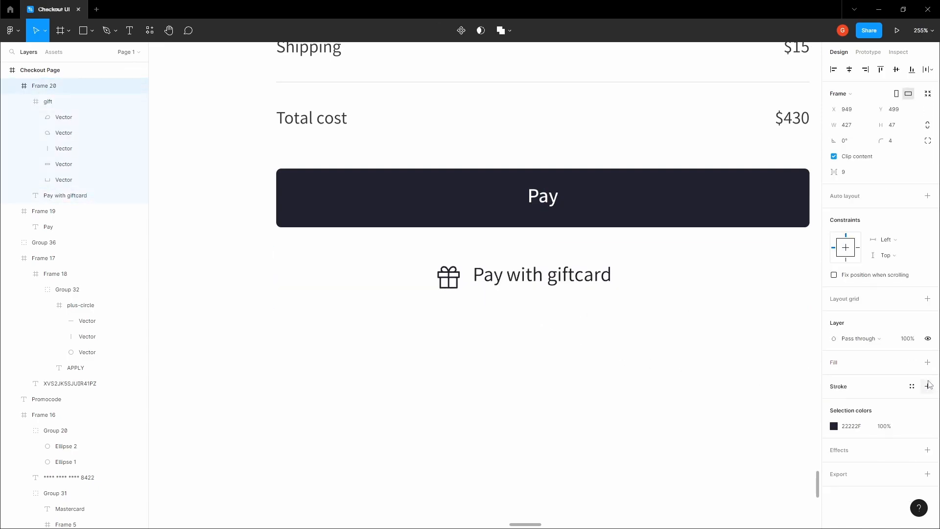
click(927, 386)
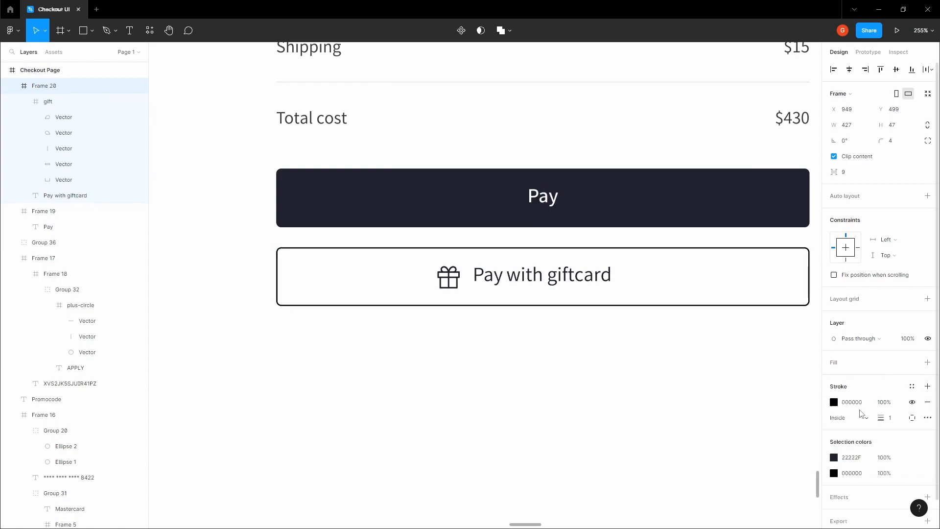
key(ctrl+v)
click(897, 422)
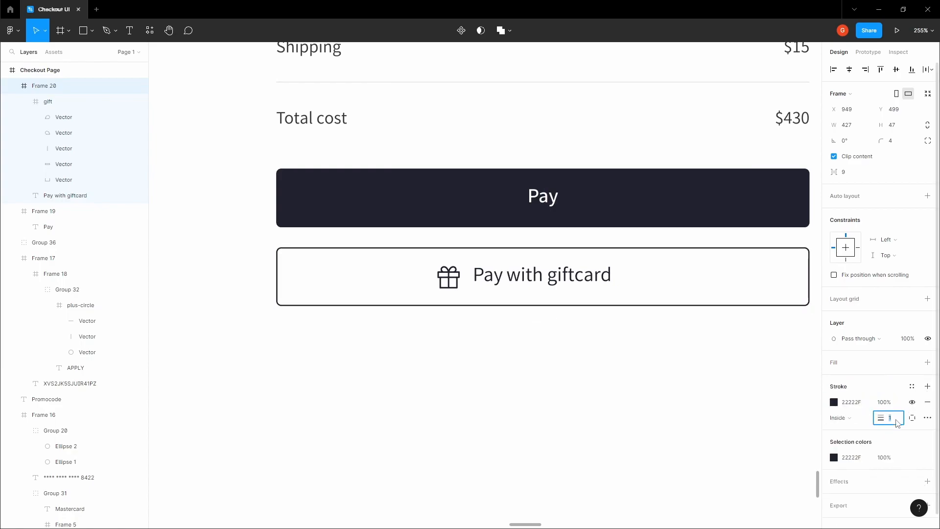
click(685, 398)
Move the "Pay with giftcard" label to X 156 and shorten its text box to a height of 19.
double_click(489, 276)
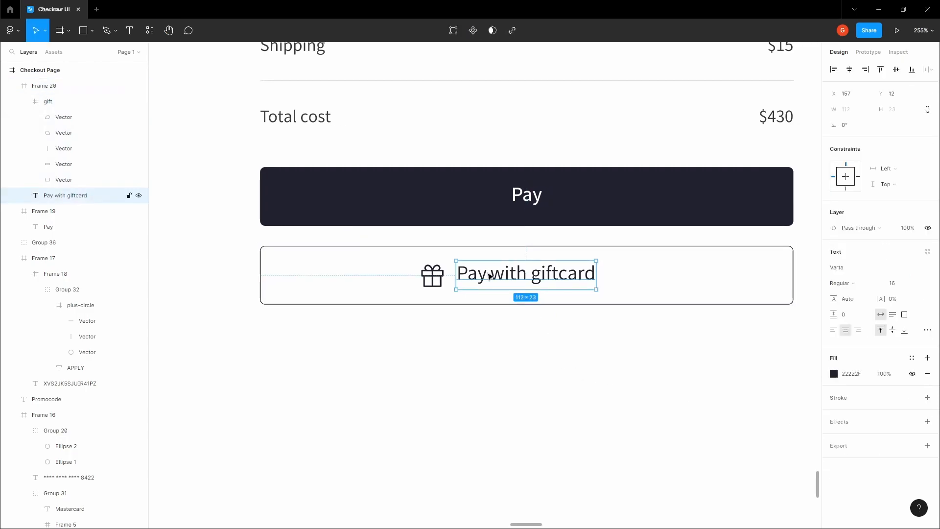
shift+click(433, 276)
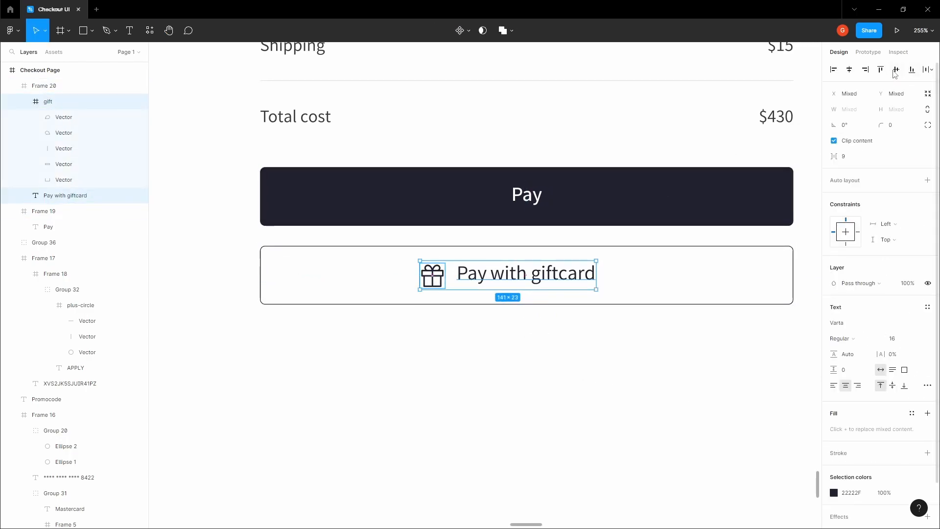
scroll(486, 255, up, 5)
shift+click(396, 285)
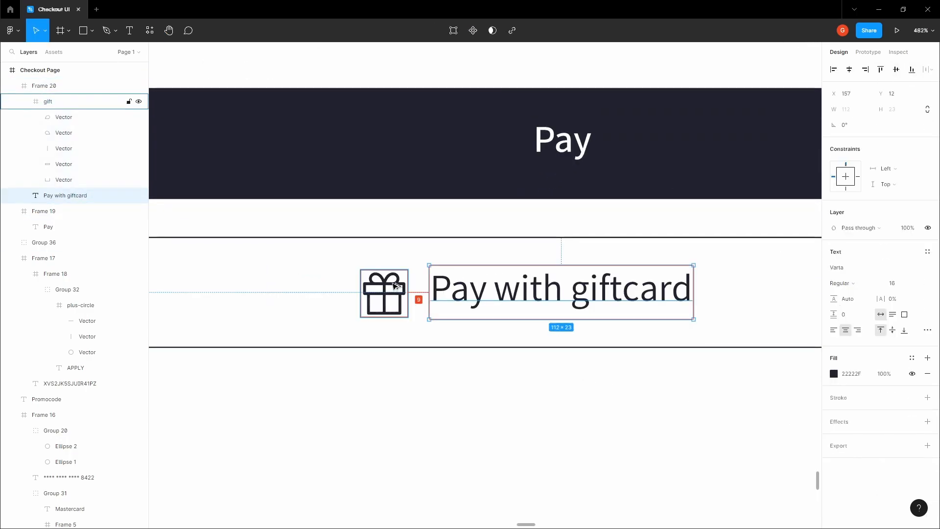
key(Left)
scroll(509, 306, up, 2)
scroll(509, 306, up, 3)
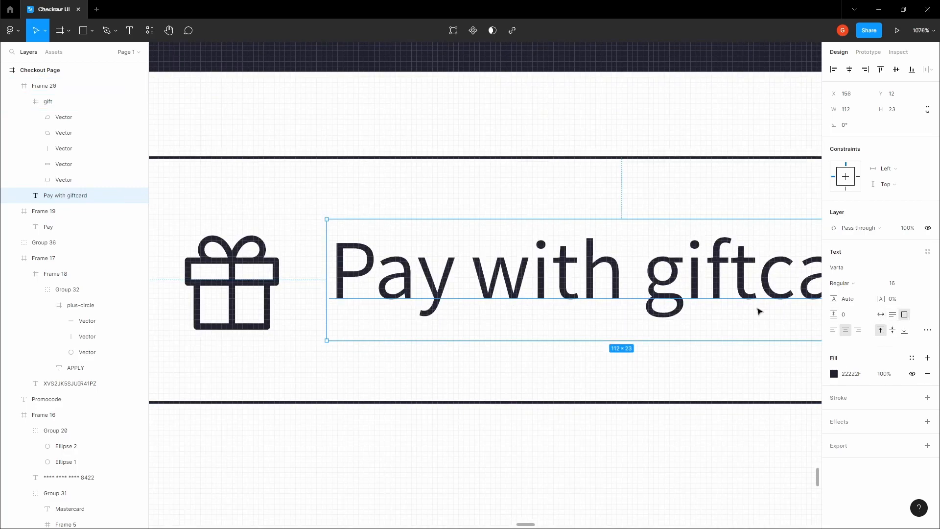
scroll(363, 314, up, 4)
drag(353, 397, 356, 332)
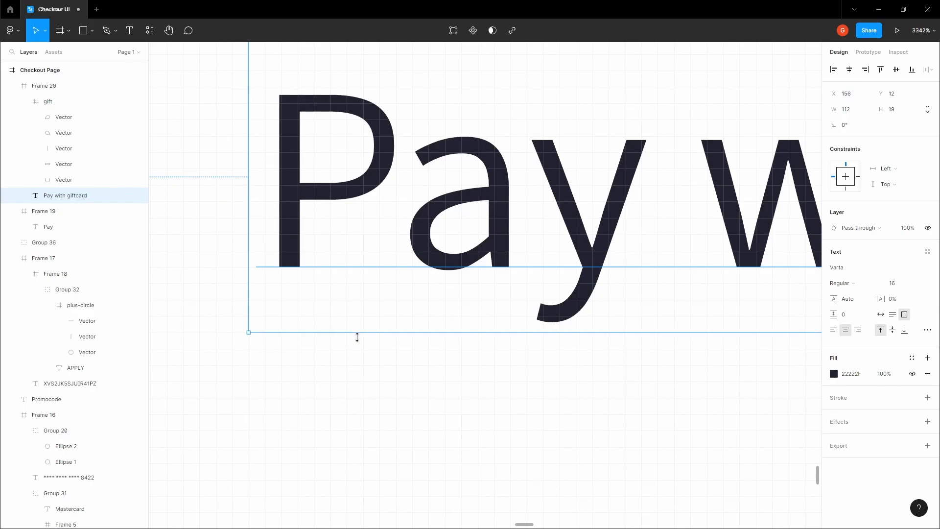
scroll(360, 340, down, 7)
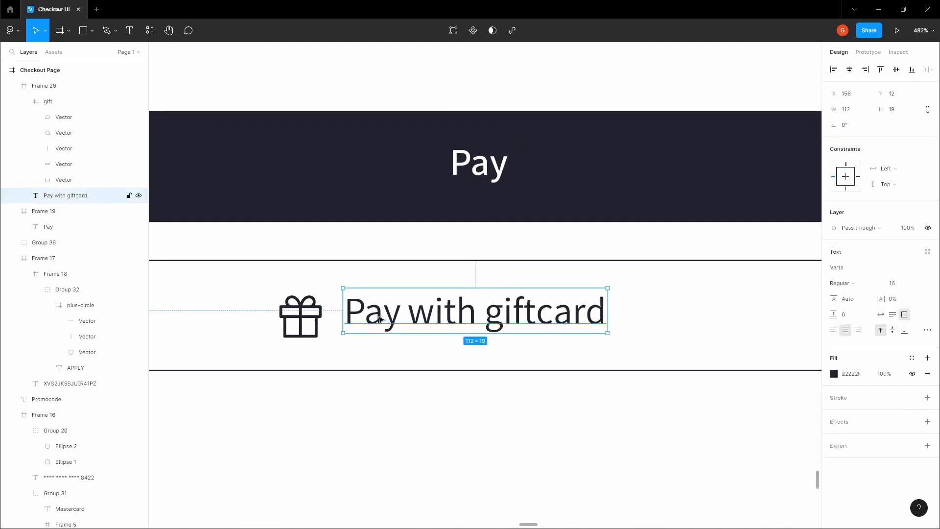
Align the gift icon and the giftcard label on their vertical centers and group them.
shift+click(48, 101)
click(895, 70)
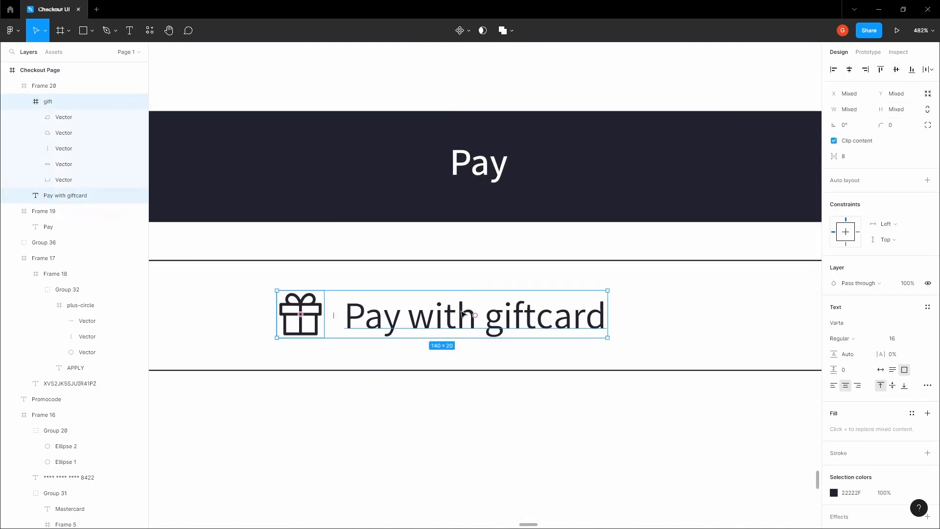
key(ctrl+g)
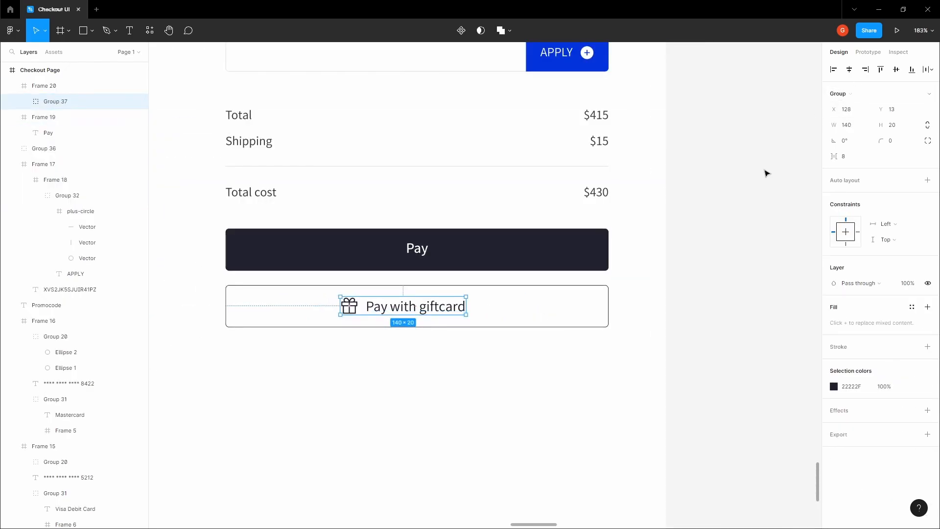
click(492, 376)
Center the icon and label group horizontally and vertically in the giftcard button.
double_click(454, 308)
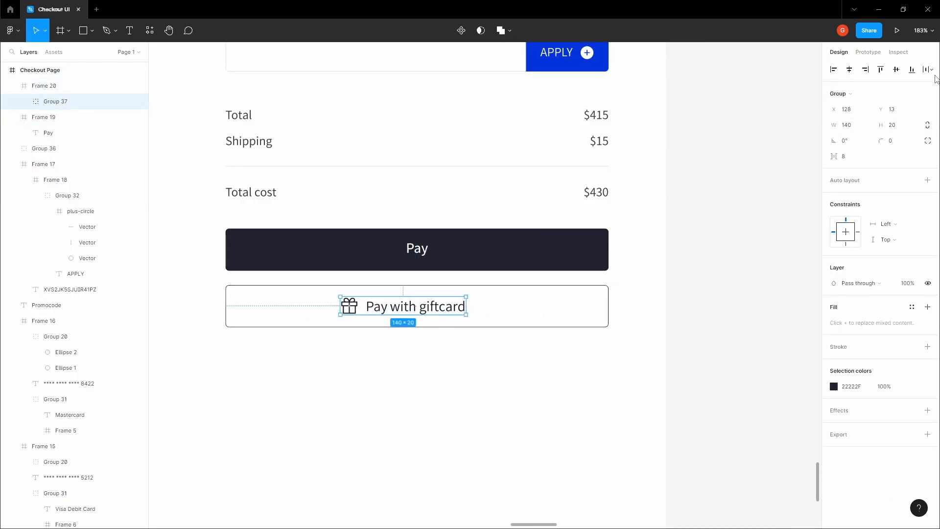
click(851, 71)
click(899, 71)
click(755, 199)
Delete the stray blue plus icon lying outside the Checkout Page frame.
drag(610, 237, 713, 207)
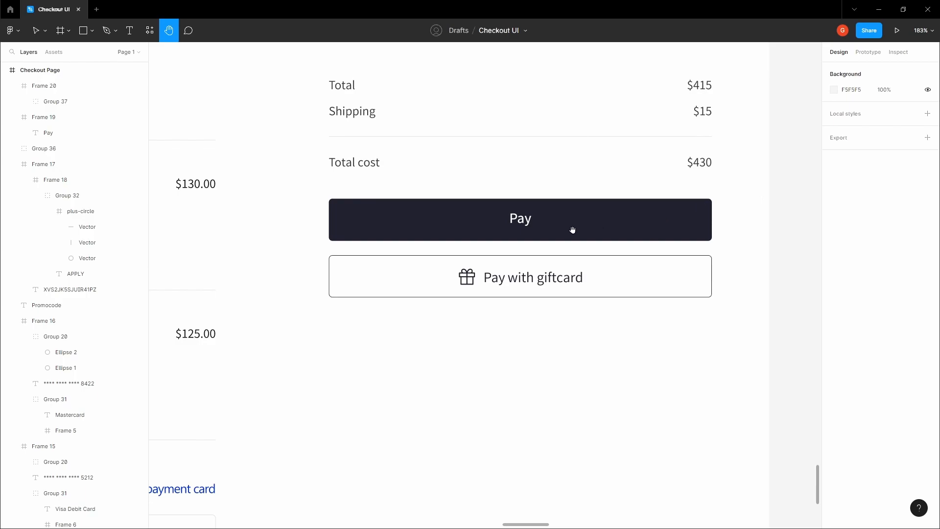
scroll(572, 230, left, 3)
scroll(571, 240, down, 10)
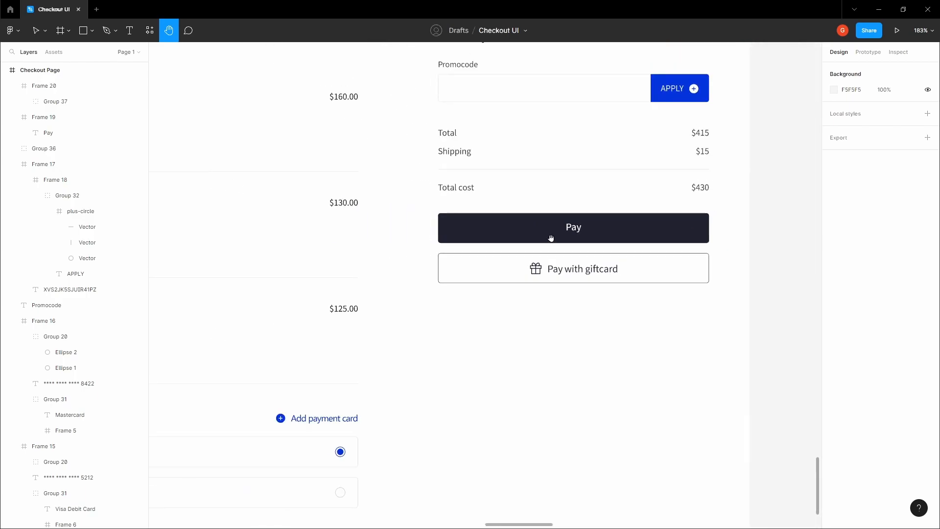
drag(496, 253, 502, 242)
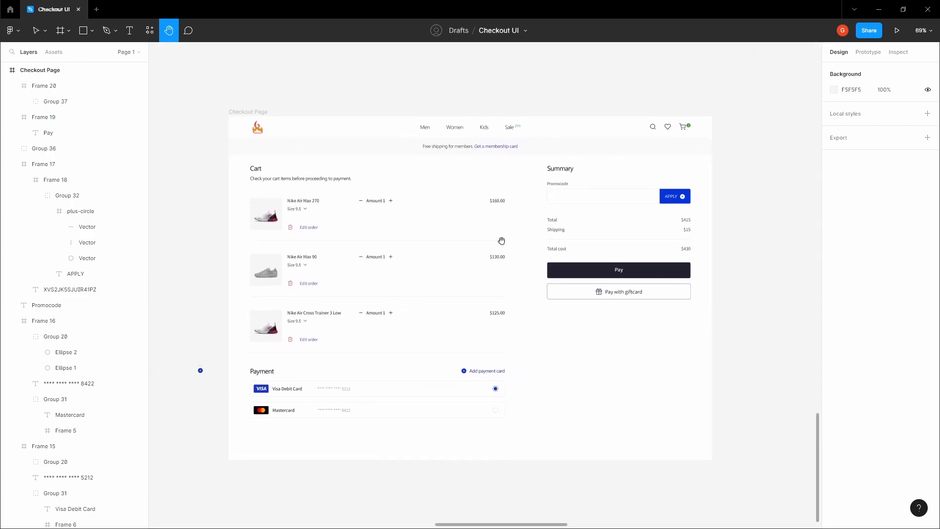
drag(179, 387, 214, 347)
key(Delete)
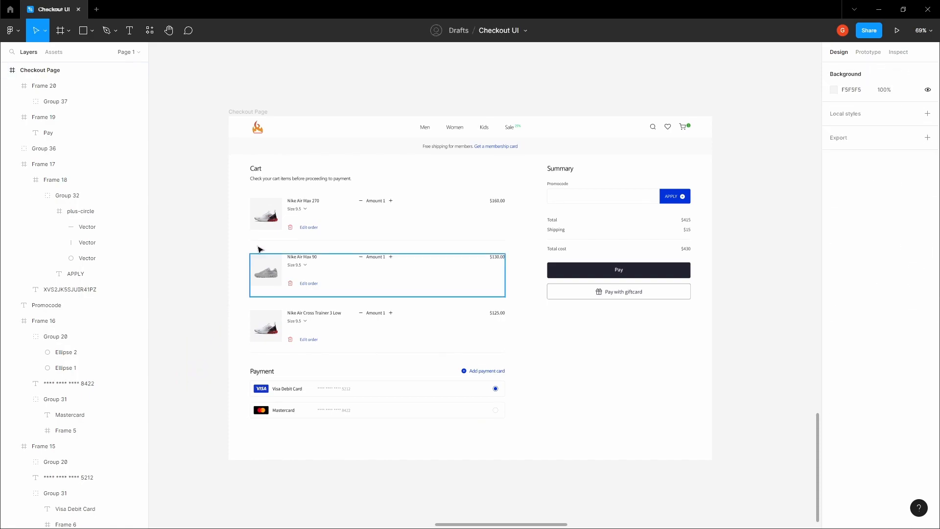
Move the Cart and Payment column and the Summary column up to 24 px below the free shipping banner.
click(243, 166)
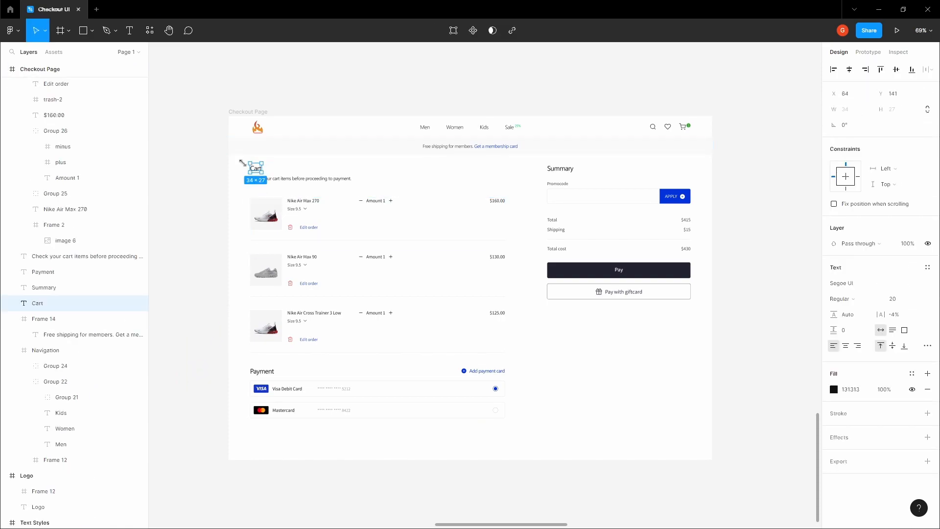
drag(239, 160, 541, 427)
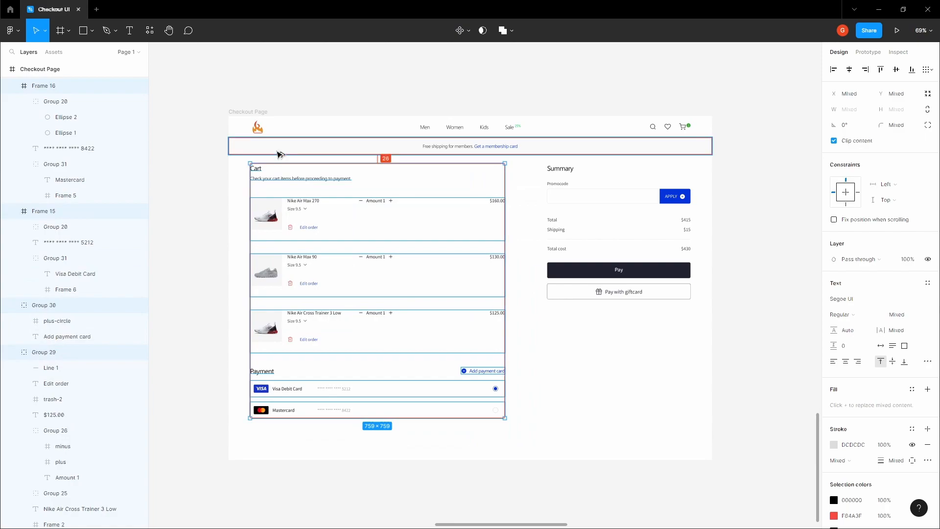
drag(542, 328, 625, 158)
key(alt)
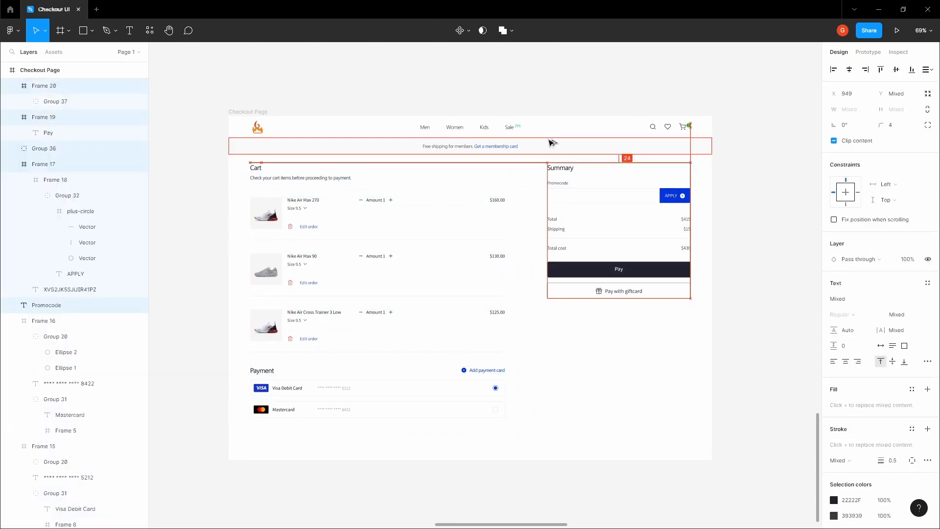
click(533, 92)
Copy the x icon from the second row of the Icons frame.
key(space)
drag(522, 91, 484, 91)
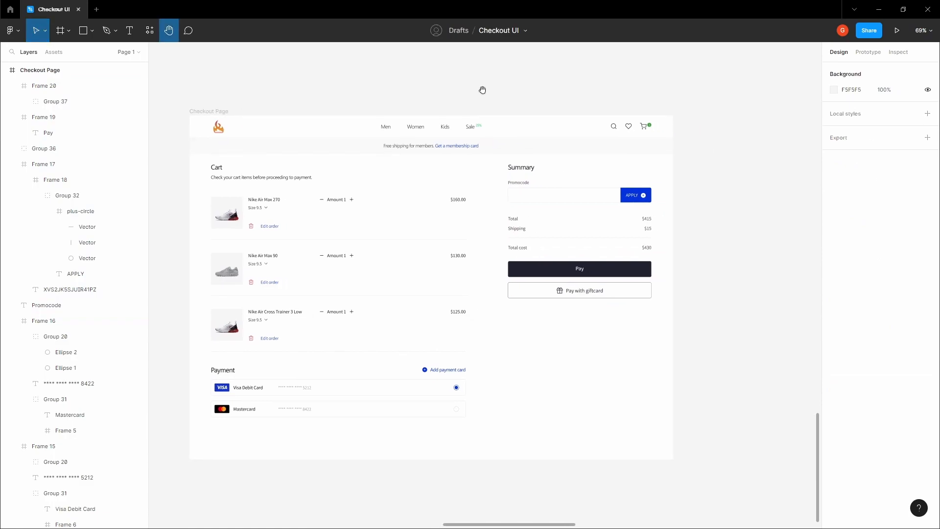
drag(482, 90, 470, 91)
scroll(453, 144, down, 5)
scroll(451, 158, up, 4)
drag(450, 157, 405, 189)
click(530, 235)
click(561, 157)
drag(560, 158, 446, 263)
scroll(447, 263, down, 8)
drag(520, 163, 392, 288)
drag(601, 90, 470, 274)
scroll(486, 112, up, 8)
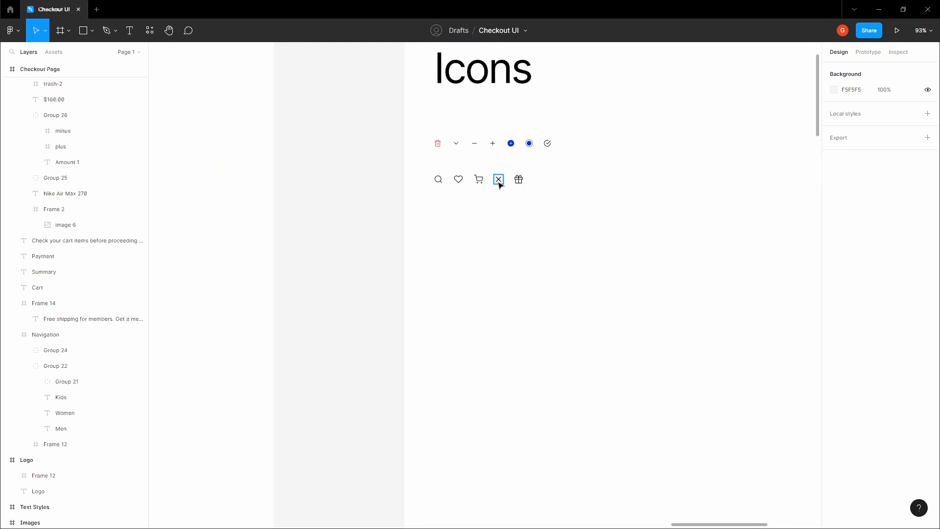
click(500, 181)
click(371, 260)
Paste the x icon into the free shipping banner and move it to the banner's far end at X 1420, Y 16.
scroll(371, 260, down, 8)
scroll(521, 150, down, 8)
scroll(514, 204, up, 9)
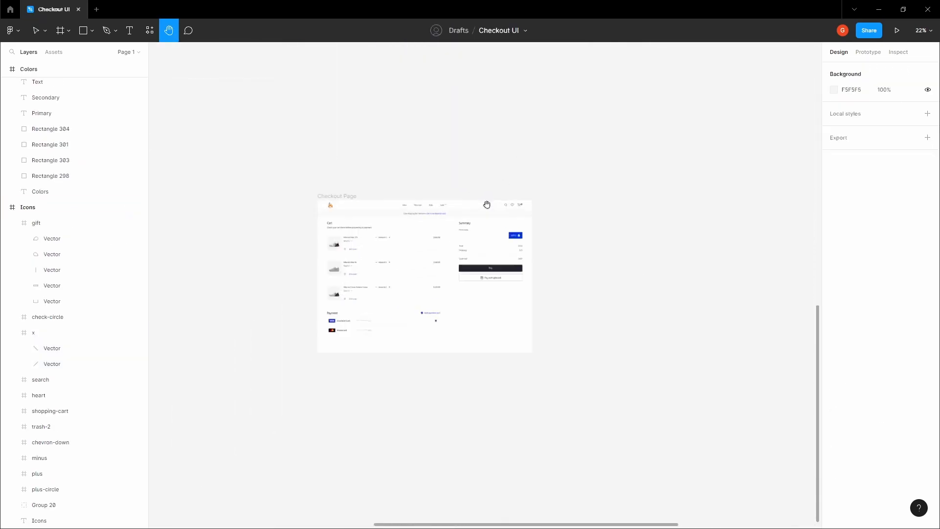
key(v)
click(501, 232)
key(ctrl+v)
scroll(485, 232, up, 3)
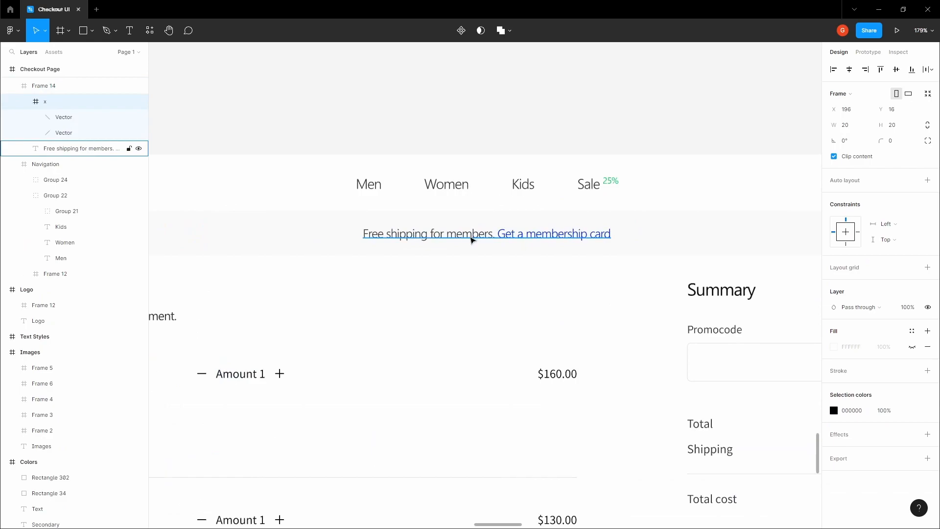
scroll(300, 233, down, 5)
drag(735, 136, 530, 170)
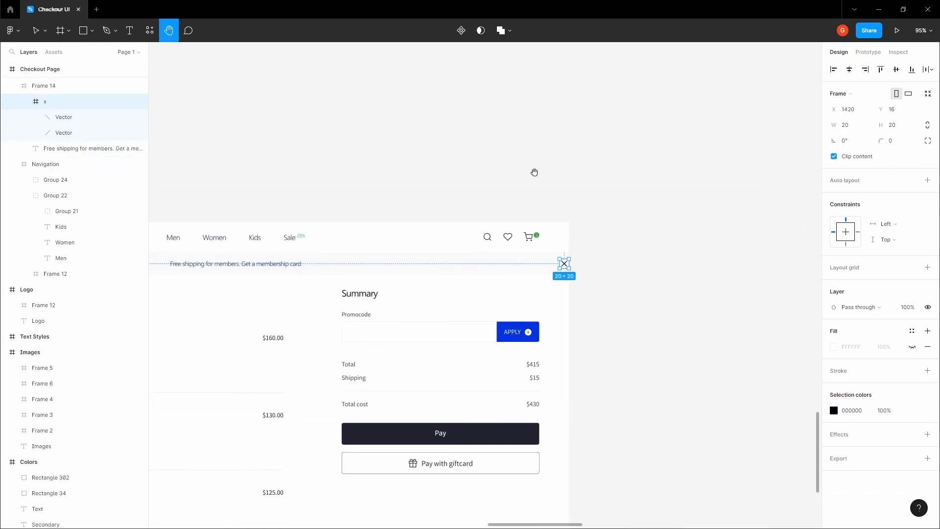
Show the layout grids and move the banner's x icon inward until it lines up with the end of the last grid column.
key(ctrl+shift+4)
scroll(528, 255, up, 4)
drag(613, 284, 573, 281)
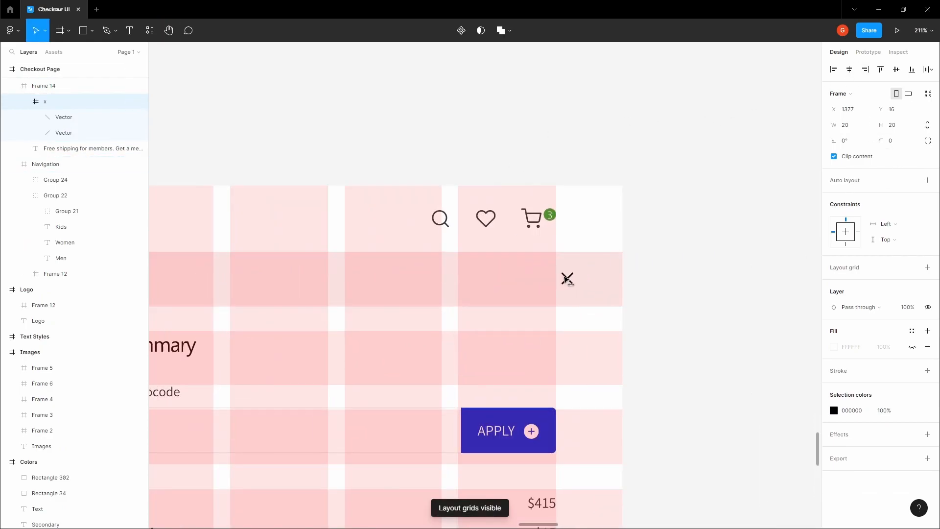
scroll(548, 280, up, 4)
scroll(557, 265, up, 3)
key(Left)
scroll(555, 270, down, 7)
Check the x icon's alignment against the navigation icons and hide the layout grids.
click(651, 262)
key(space)
drag(652, 263, 744, 241)
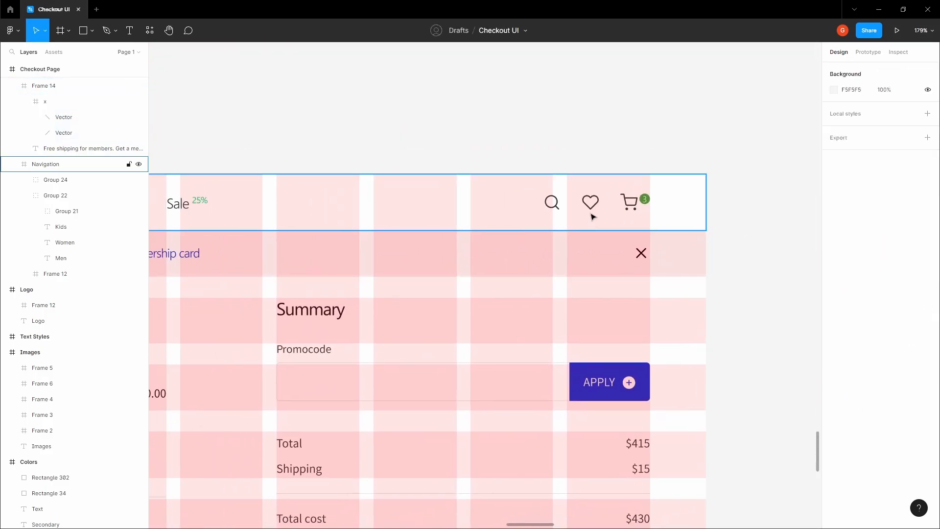
click(590, 209)
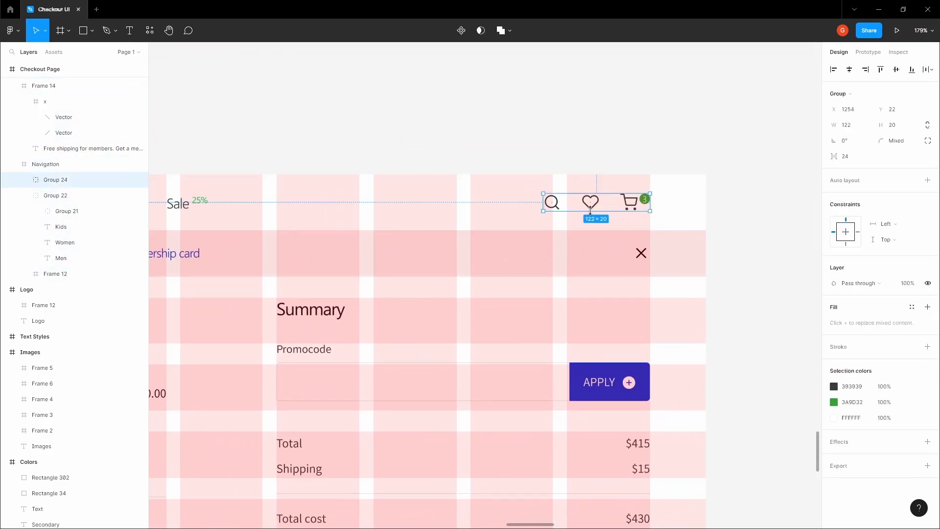
click(643, 254)
click(755, 315)
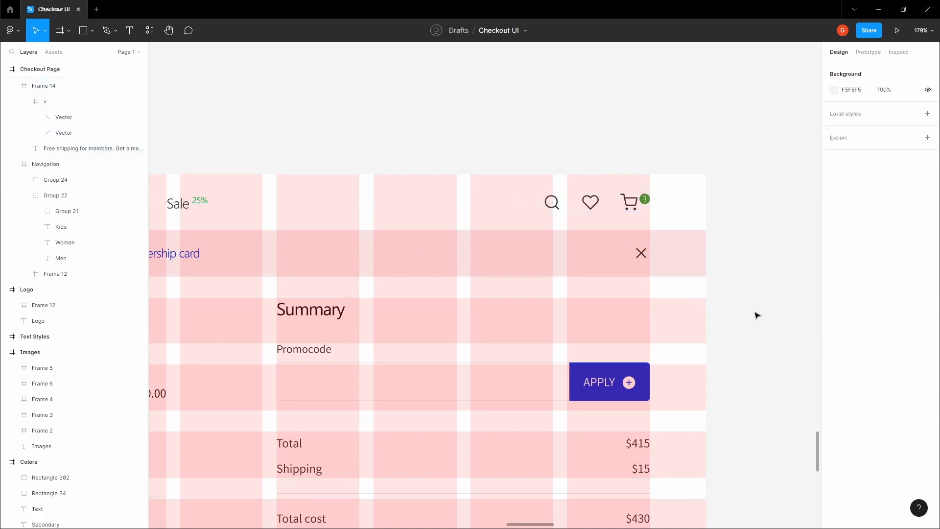
key(space)
scroll(716, 298, down, 10)
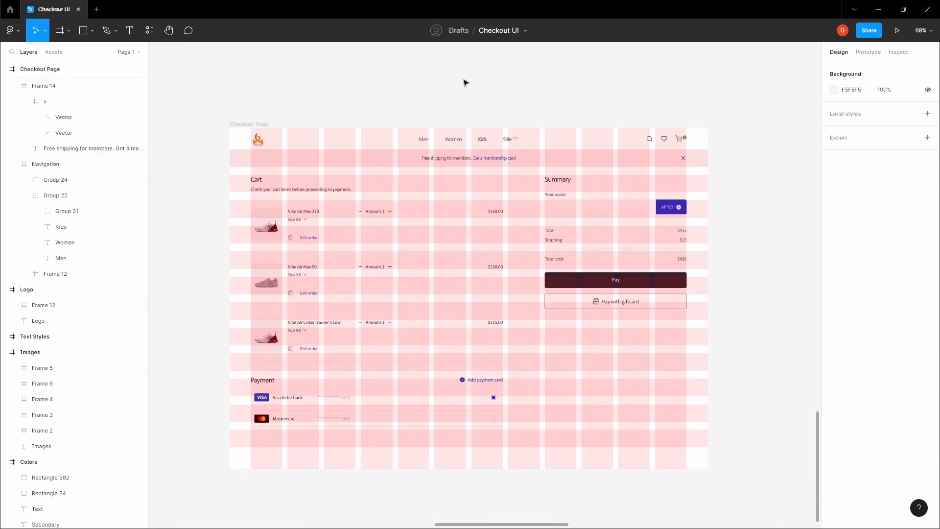
key(ctrl+shift+4)
key(space)
drag(471, 83, 454, 95)
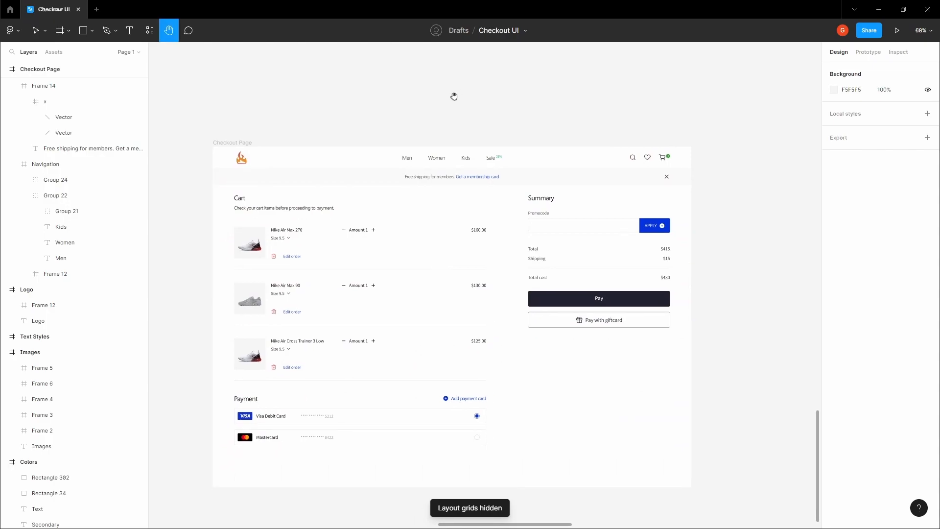
Duplicate the Checkout Page frame and place the copy beside the original.
scroll(440, 105, down, 5)
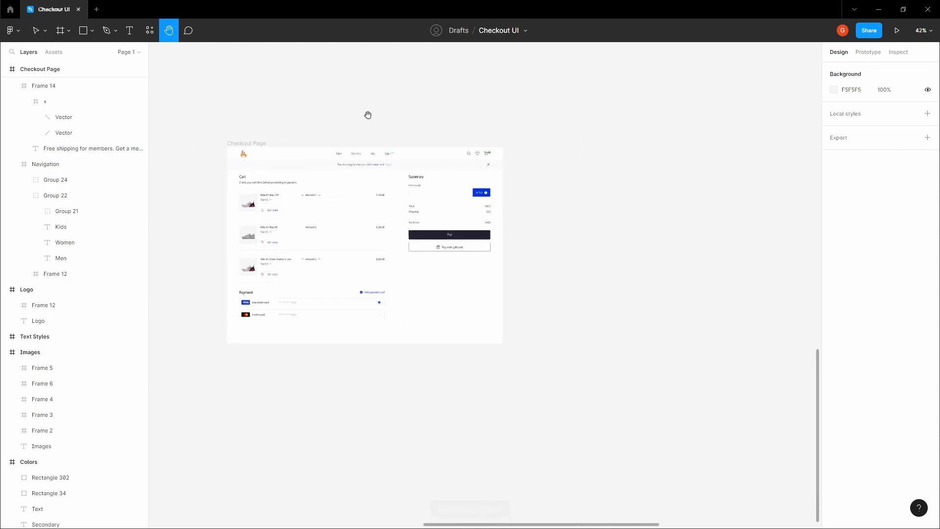
drag(237, 183, 535, 152)
click(552, 156)
key(space)
drag(424, 184, 460, 185)
Delete the free shipping banner from the copied Checkout Page.
scroll(447, 190, up, 1)
scroll(446, 190, up, 3)
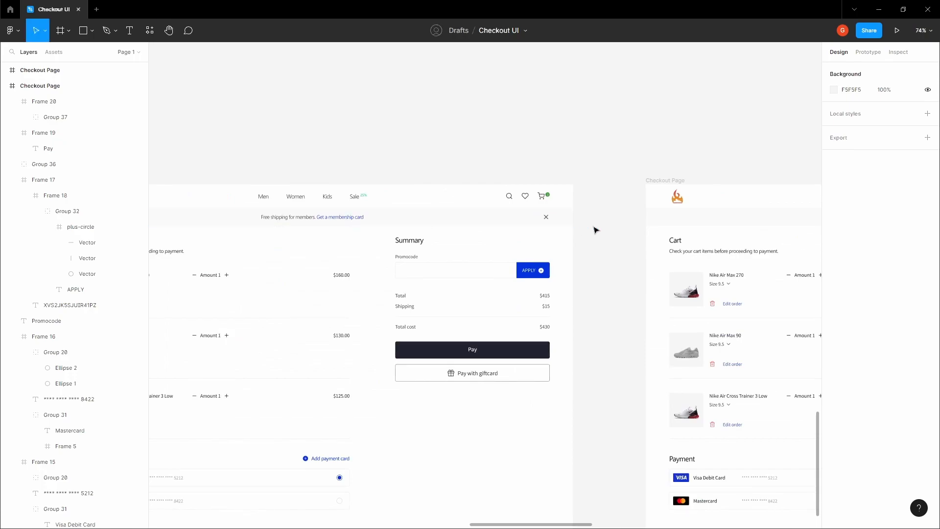
scroll(558, 215, right, 5)
click(527, 205)
drag(514, 134, 541, 138)
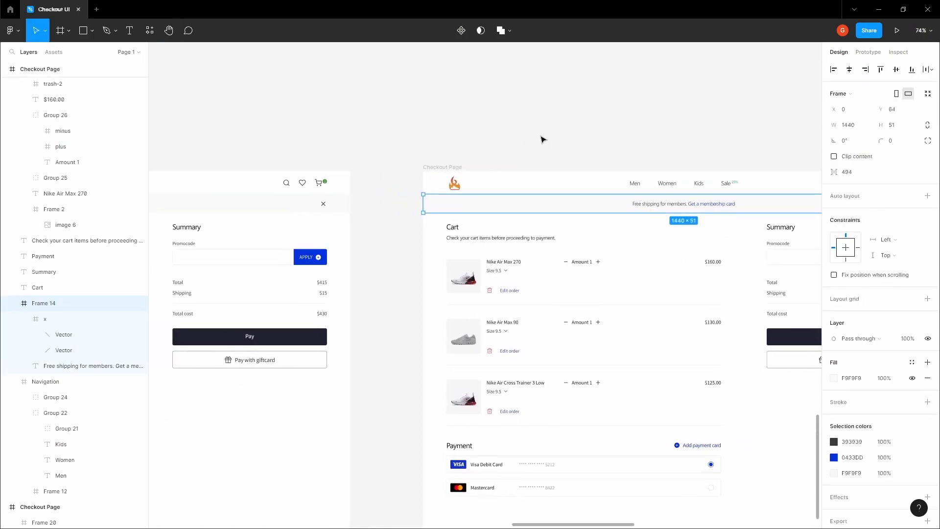
click(541, 139)
scroll(540, 137, down, 2)
scroll(537, 133, right, 4)
key(v)
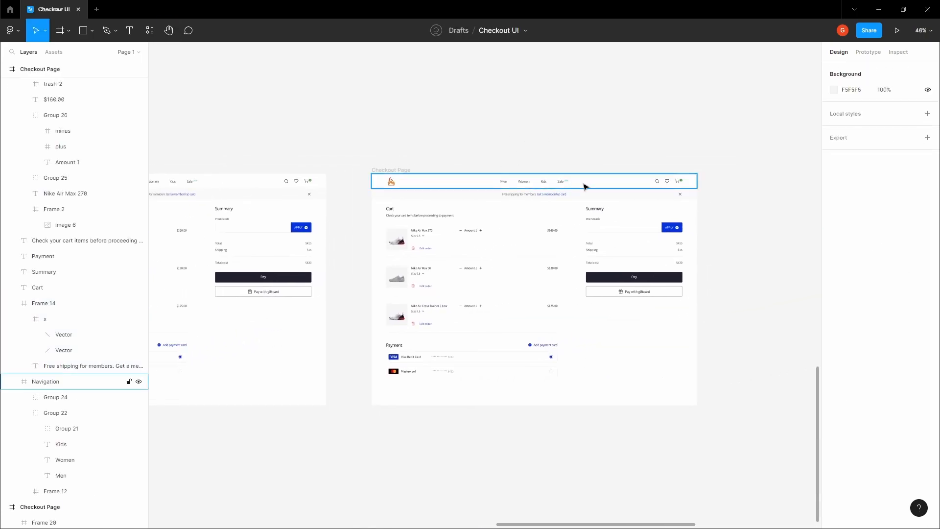
click(641, 198)
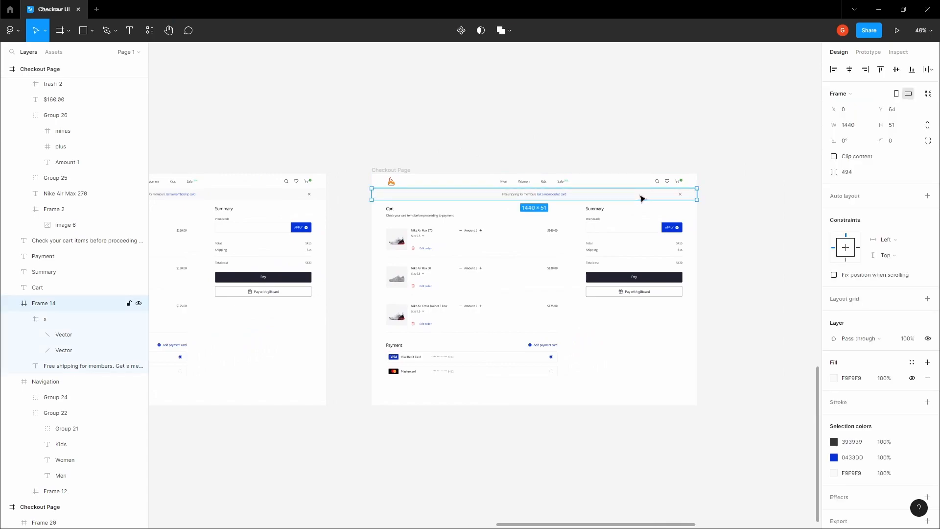
key(Delete)
Move all content below the navigation in the second Checkout Page up to 48 px beneath the navigation bar.
key(space)
drag(390, 126, 610, 132)
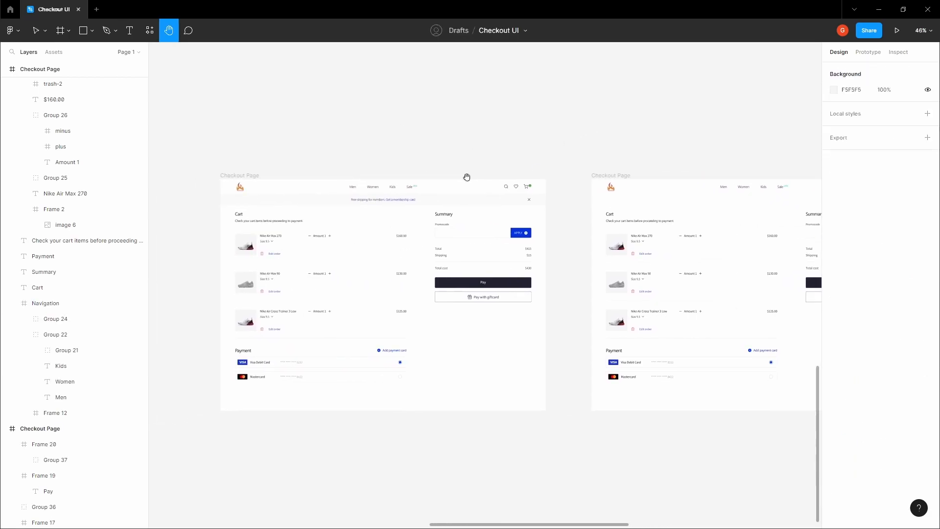
scroll(469, 176, right, 5)
drag(431, 205, 753, 404)
key(alt)
key(shift+Up)
key(shift+Up)
key(shift+Up)
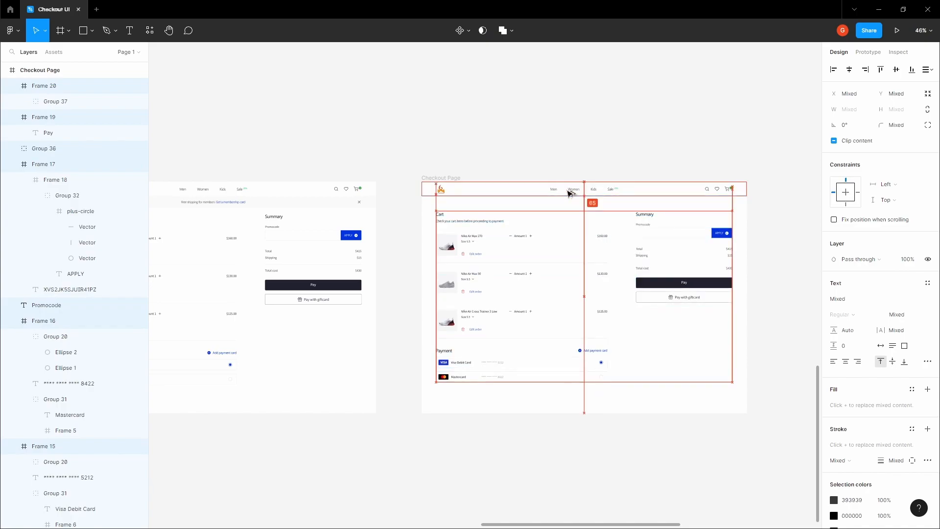
key(Down)
key(Down)
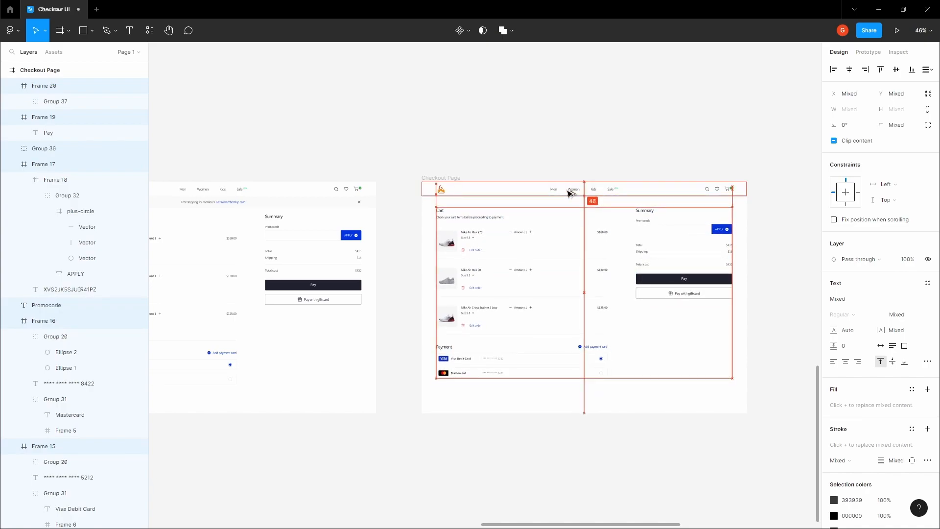
key(Escape)
Make the original Checkout Page a flow starting point named Checkout Prototype.
key(h)
scroll(472, 151, down, 3)
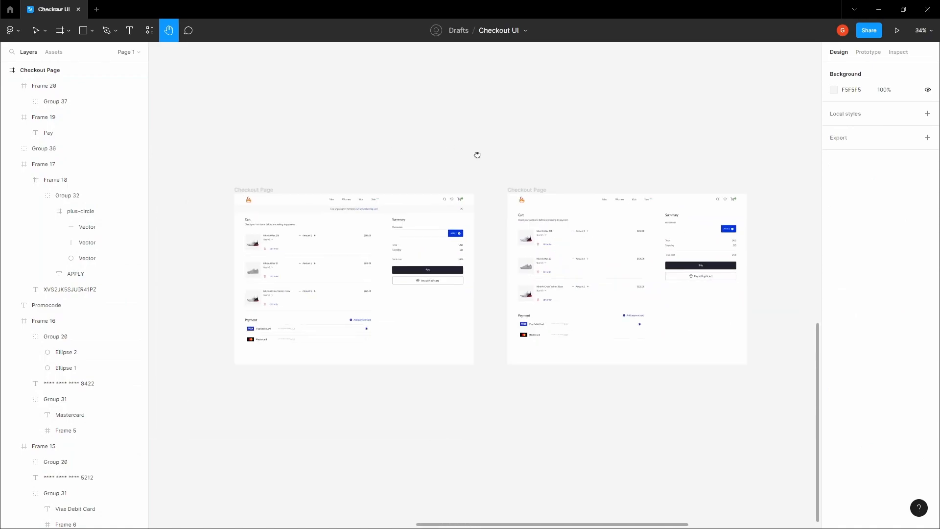
key(v)
click(293, 206)
click(293, 206)
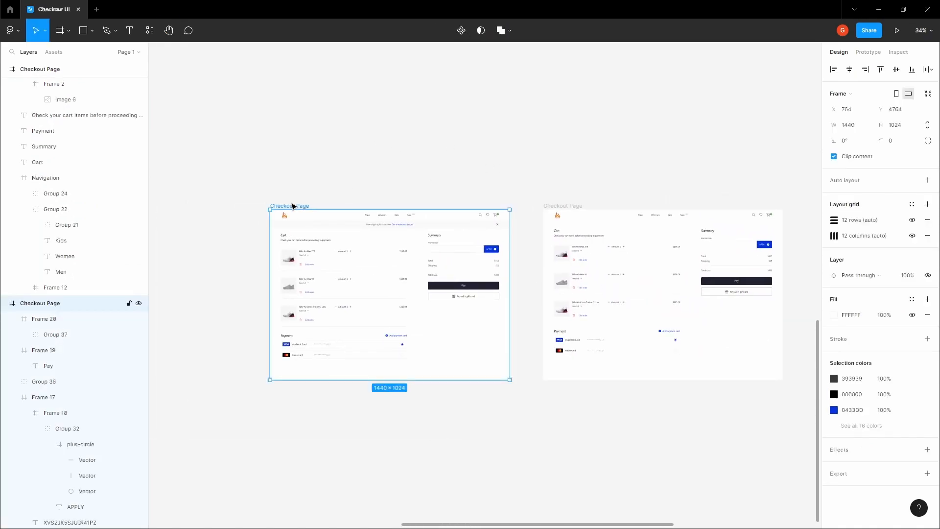
click(874, 54)
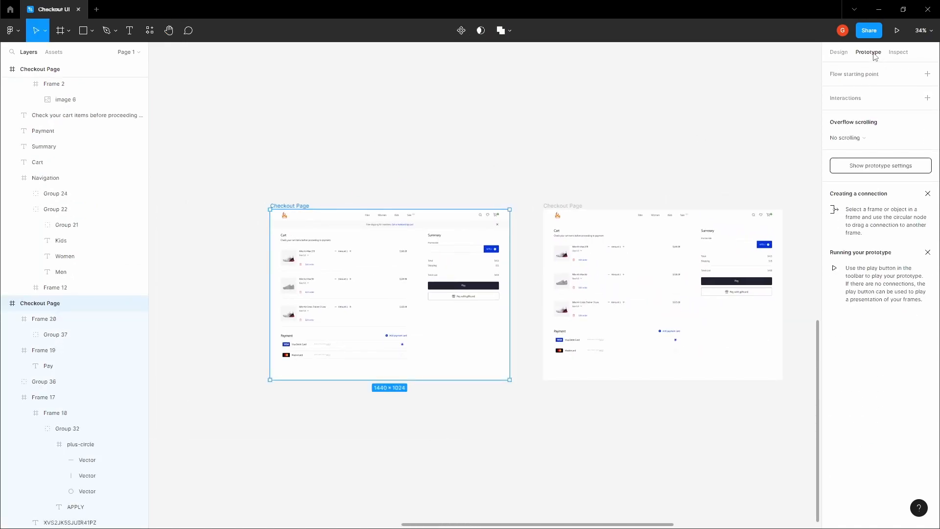
click(927, 74)
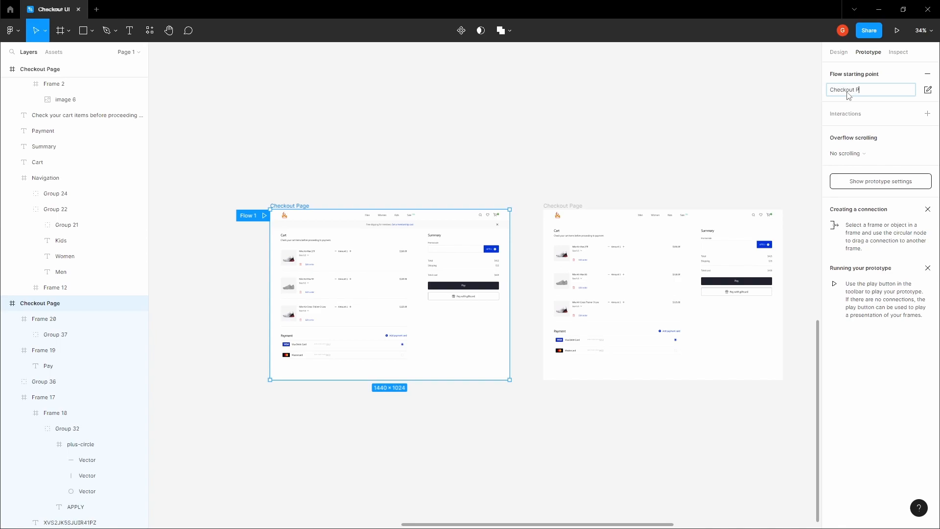
click(577, 139)
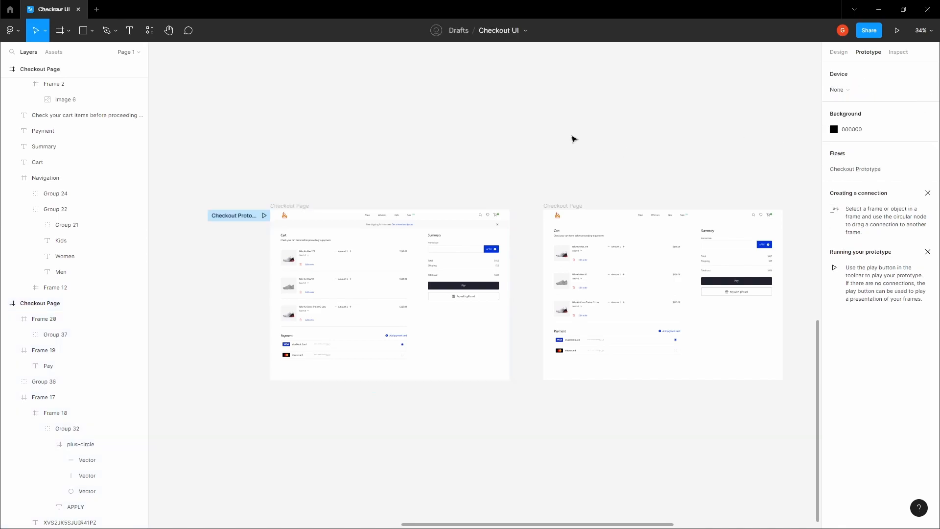
Link the banner's x icon to the second Checkout Page on click, using a Smart animate transition.
scroll(498, 225, up, 10)
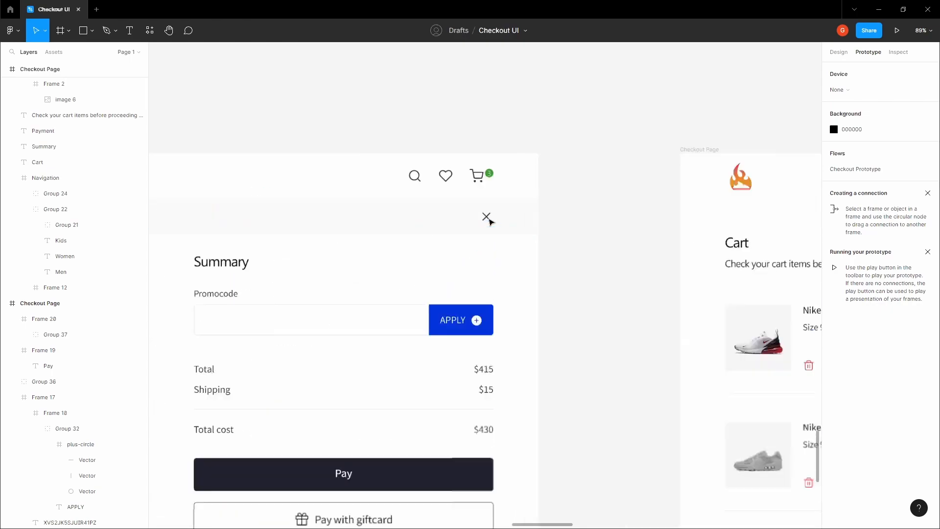
double_click(485, 215)
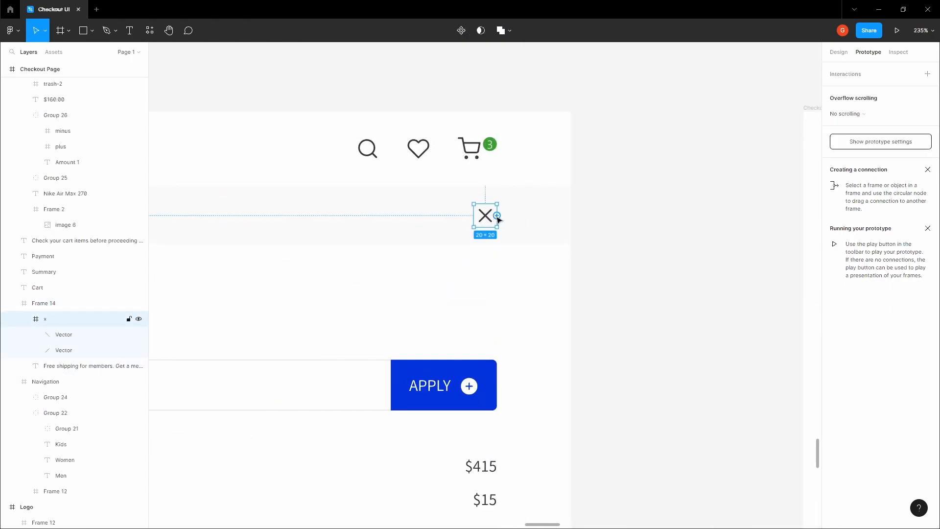
scroll(500, 218, down, 4)
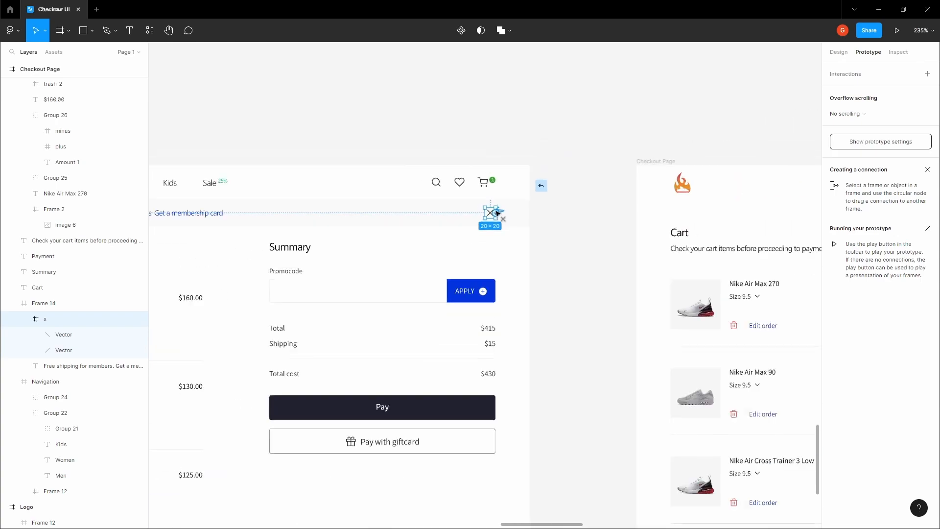
drag(625, 249, 651, 251)
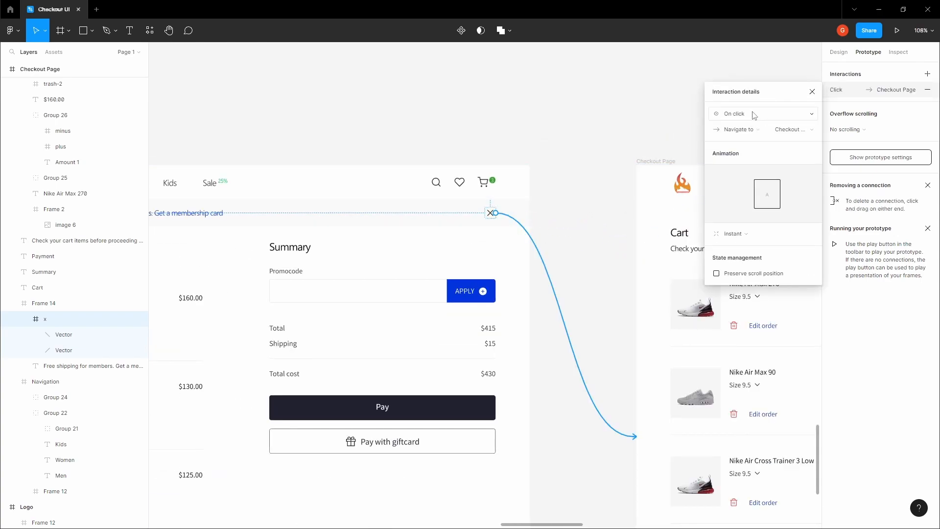
click(756, 237)
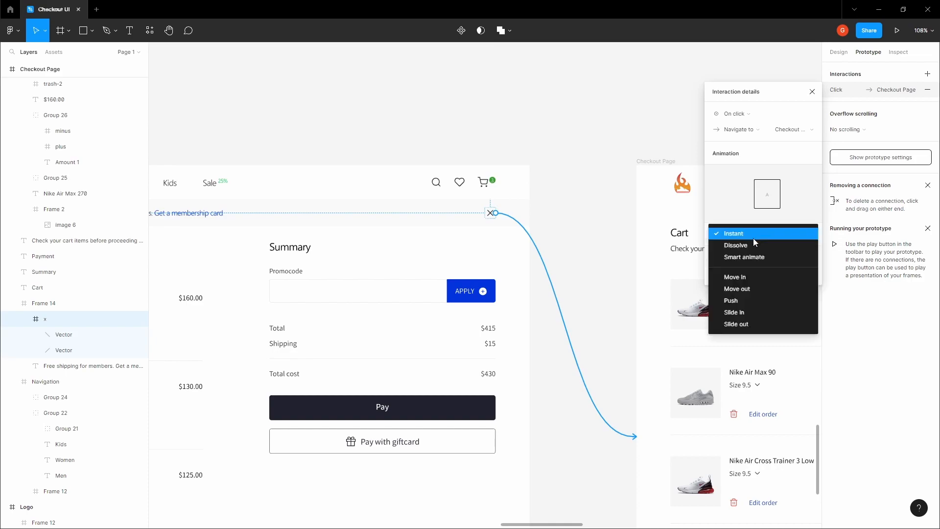
click(746, 258)
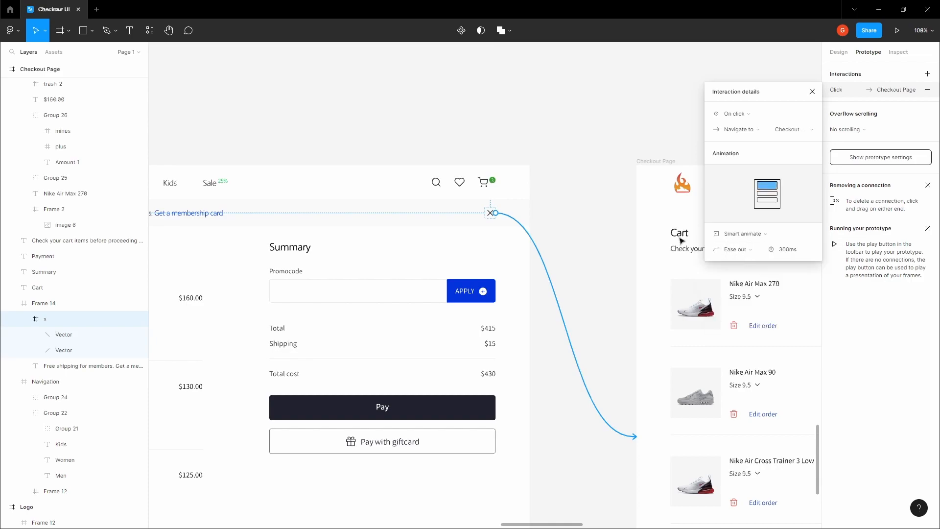
click(589, 201)
Duplicate the second Checkout Page frame and place the copy beside it as the third screen.
key(h)
drag(589, 201, 415, 158)
scroll(419, 168, down, 5)
scroll(308, 161, down, 2)
scroll(330, 180, down, 3)
scroll(435, 188, up, 2)
key(v)
click(350, 191)
click(600, 170)
key(h)
drag(537, 181, 495, 190)
Turn on the fill of the hidden promo code text in the third Checkout Page's Promocode field.
key(v)
scroll(495, 211, up, 5)
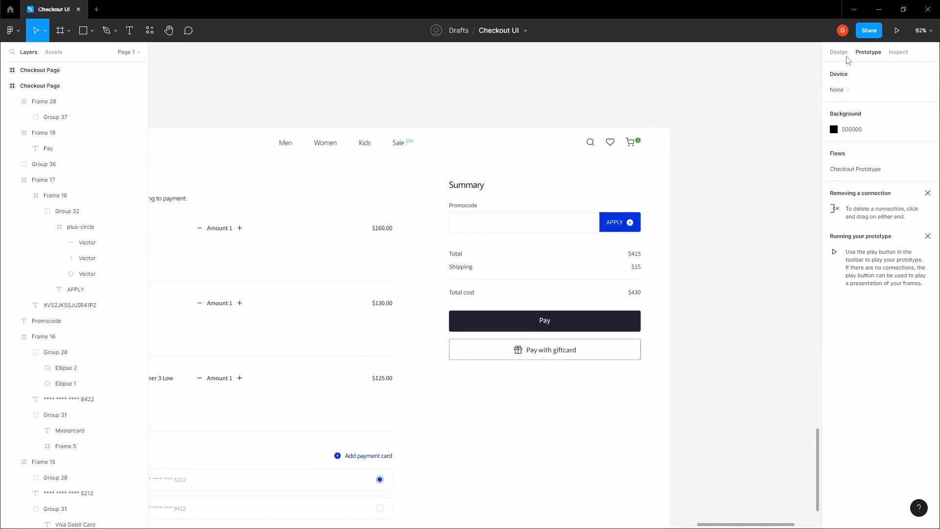
click(840, 52)
scroll(469, 230, up, 3)
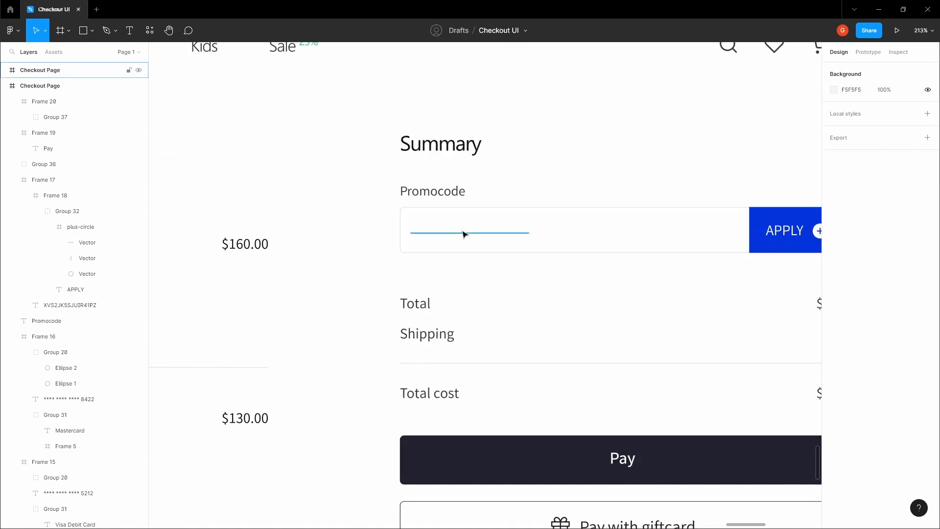
click(487, 232)
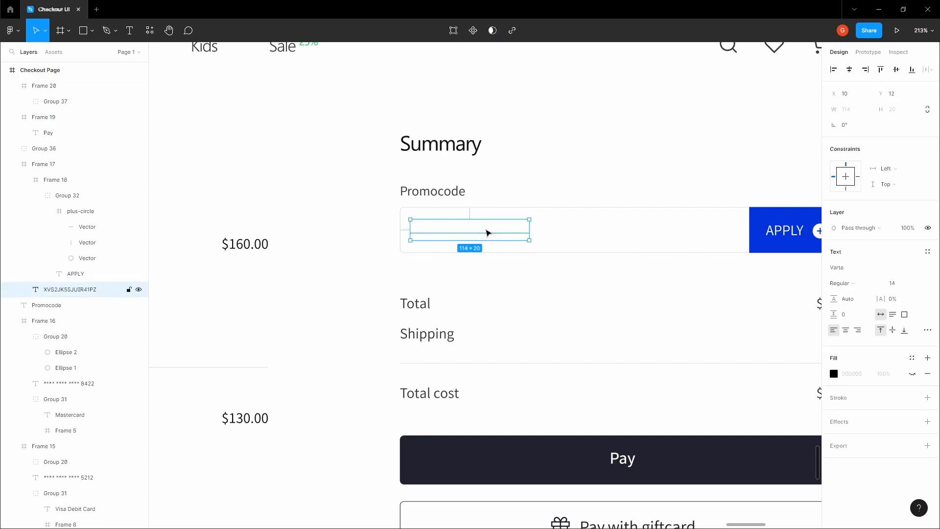
click(912, 373)
scroll(510, 275, down, 8)
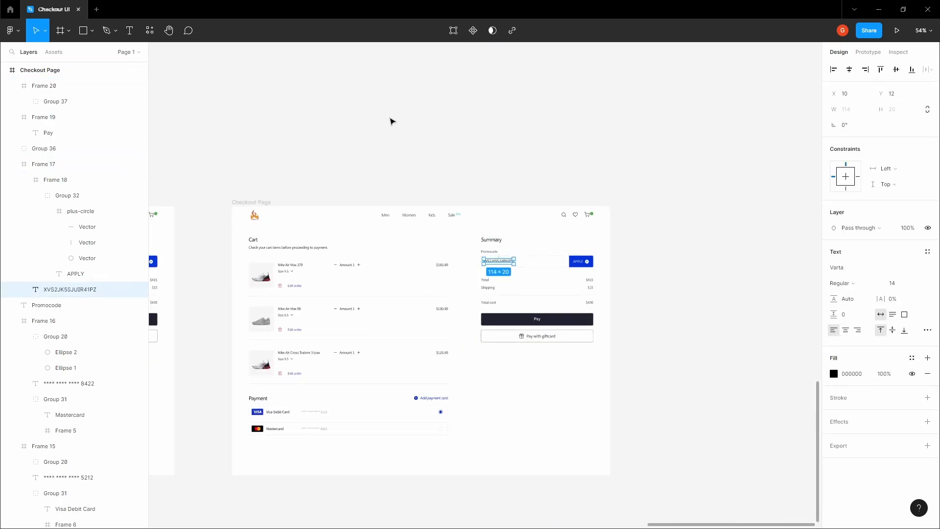
Link the second Checkout Page's Promocode field to the third Checkout Page on click with Smart animate.
click(372, 123)
key(space)
drag(362, 125, 563, 116)
scroll(563, 116, left, 3)
click(868, 52)
scroll(563, 157, left, 5)
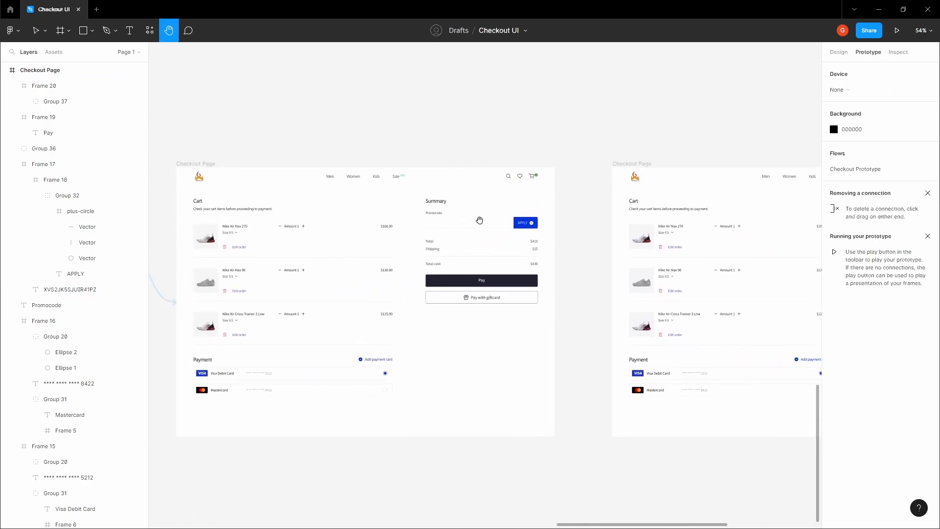
scroll(484, 214, up, 4)
click(482, 219)
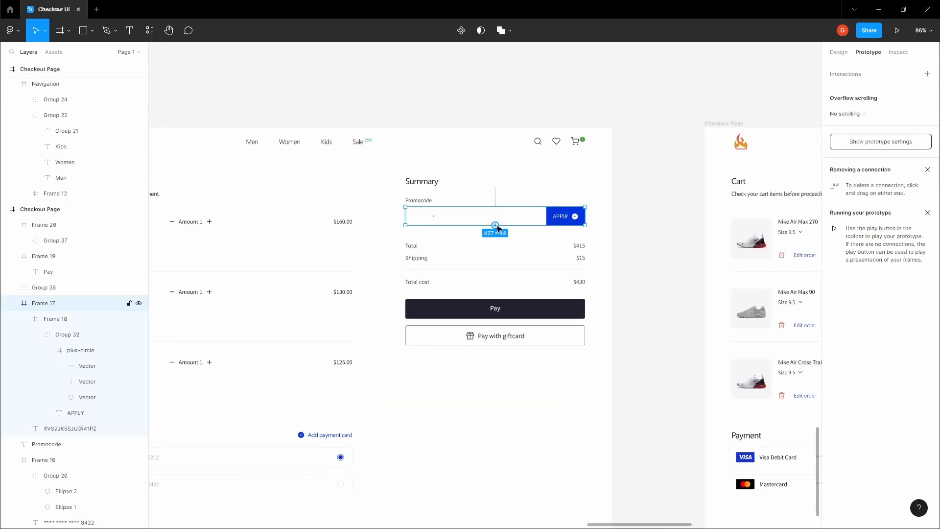
drag(652, 277, 719, 271)
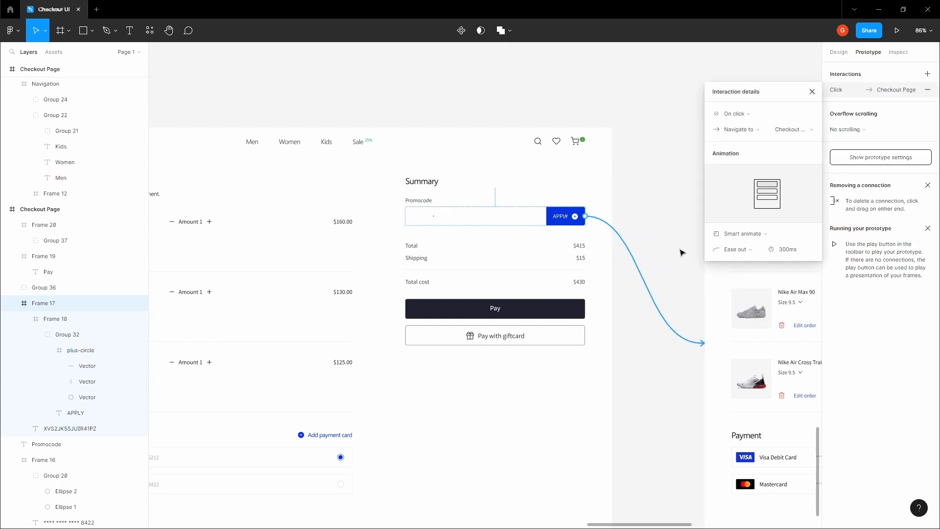
click(664, 217)
Duplicate the third Checkout Page frame and place the copy beside it as the fourth screen.
key(space)
drag(665, 213, 375, 199)
scroll(323, 213, down, 6)
click(627, 176)
drag(489, 234, 768, 219)
scroll(285, 242, up, 4)
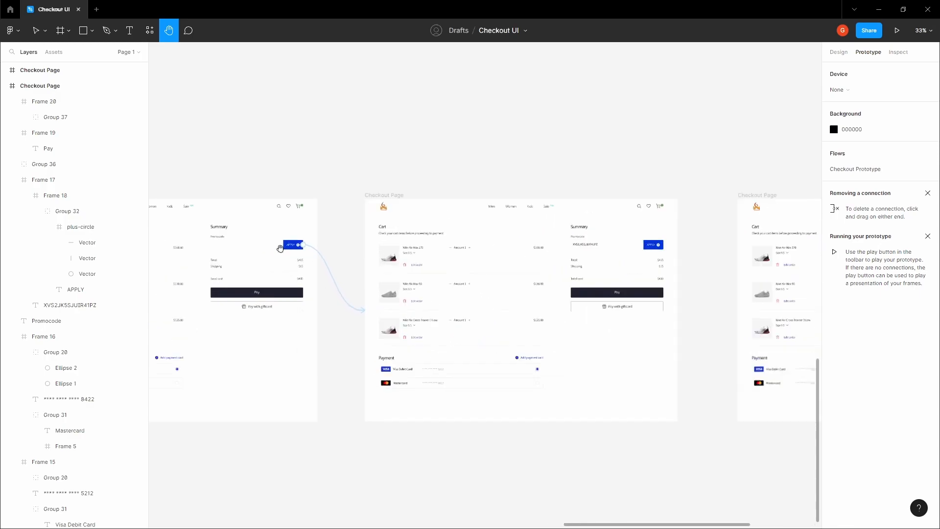
drag(383, 258, 329, 258)
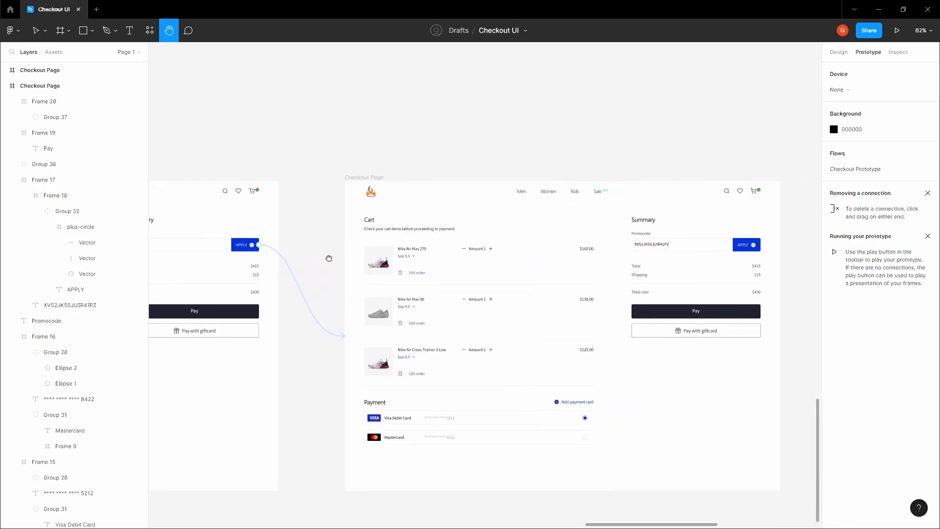
scroll(431, 255, down, 3)
drag(512, 254, 432, 263)
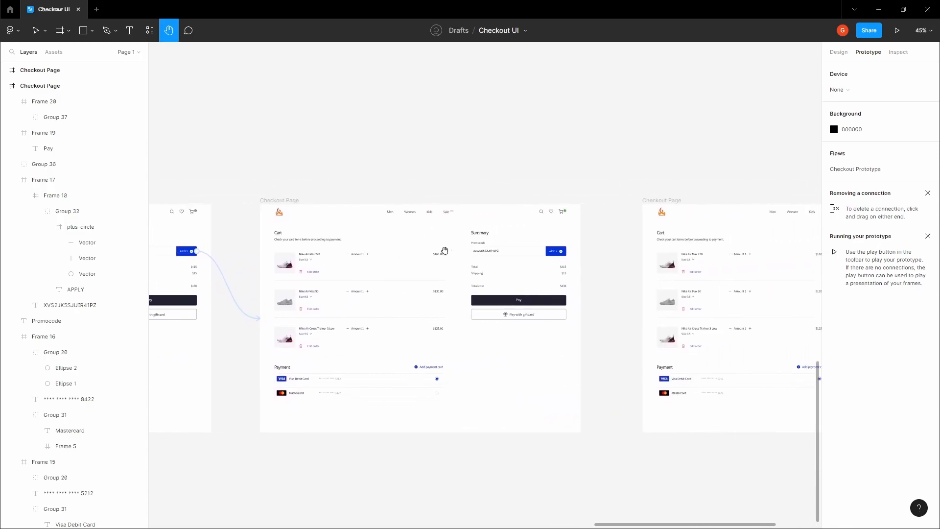
Link the third Checkout Page's APPLY button to the fourth Checkout Page.
scroll(415, 247, up, 4)
drag(632, 271, 488, 268)
scroll(489, 268, down, 3)
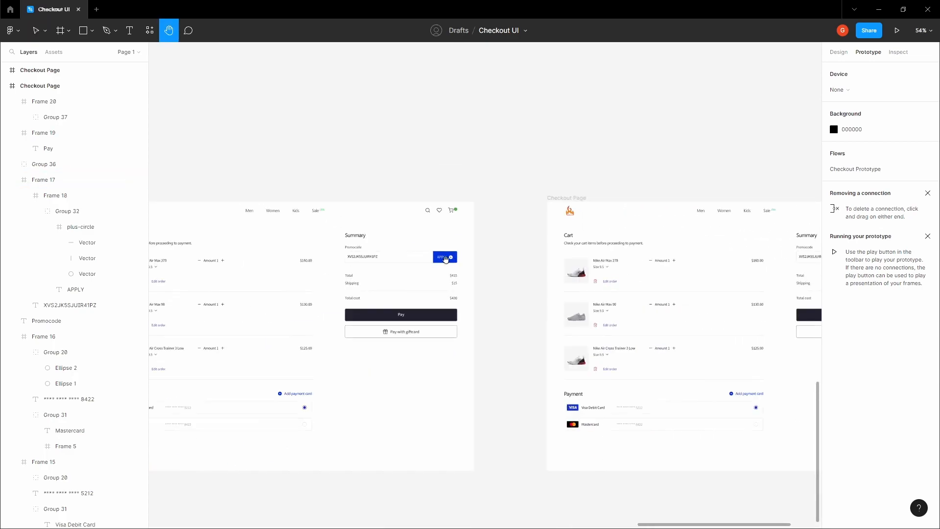
scroll(444, 260, up, 4)
scroll(473, 261, down, 5)
key(v)
click(470, 261)
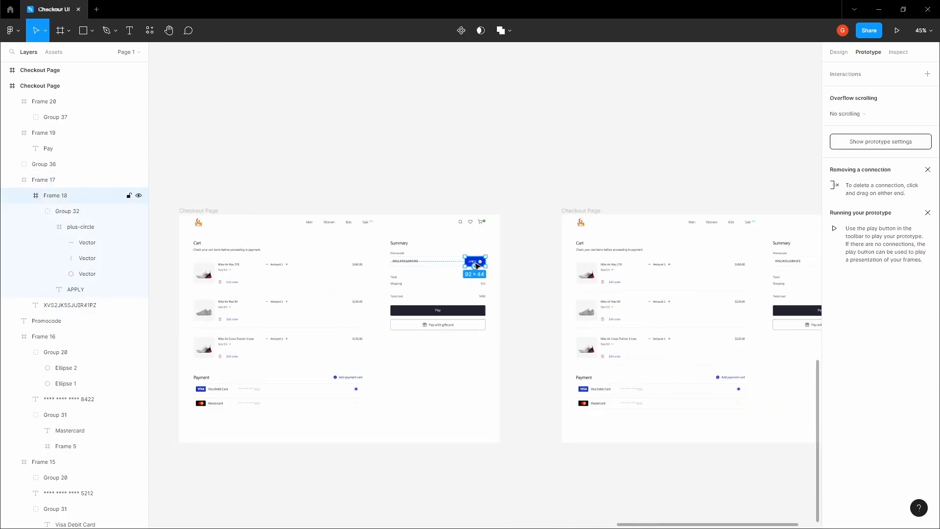
scroll(470, 261, up, 4)
drag(543, 283, 638, 292)
click(561, 254)
Add a "Discount applied" text below the Promocode field on the fourth Checkout Page.
key(h)
drag(561, 254, 367, 242)
scroll(367, 247, down, 4)
drag(617, 258, 447, 265)
scroll(447, 266, up, 6)
key(v)
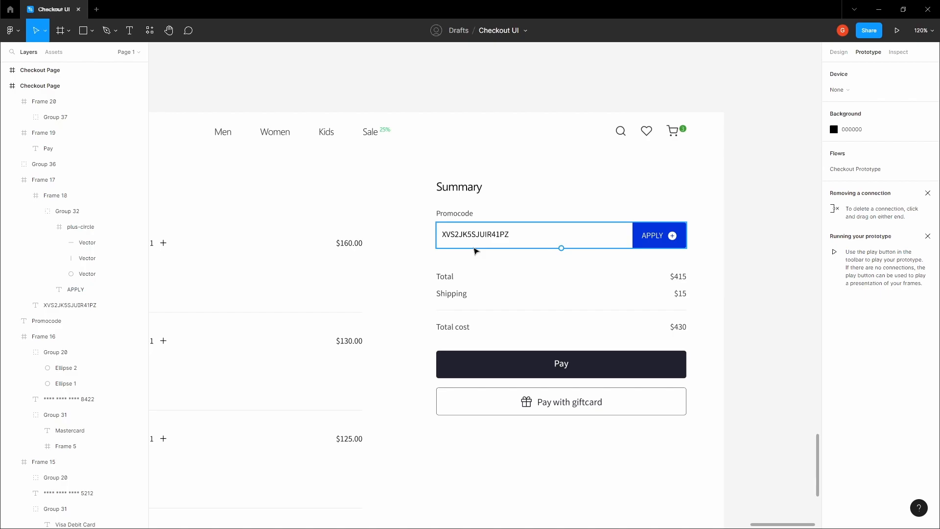
click(473, 247)
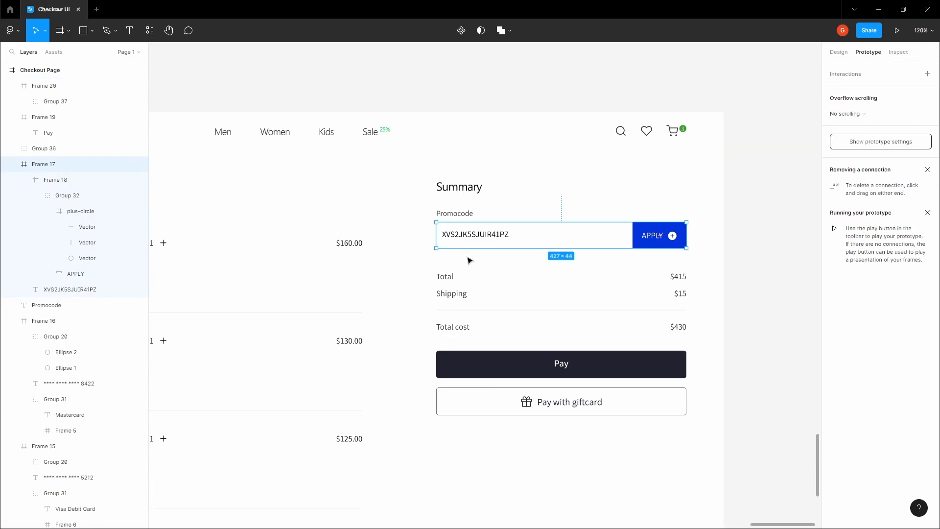
click(468, 260)
scroll(468, 259, up, 3)
scroll(445, 250, up, 3)
ctrl+click(439, 245)
click(439, 246)
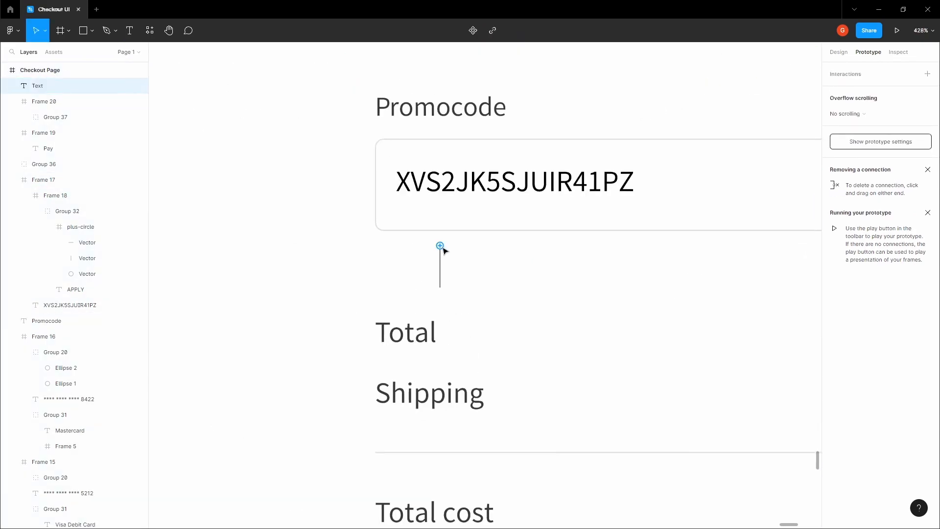
text(Discount ap)
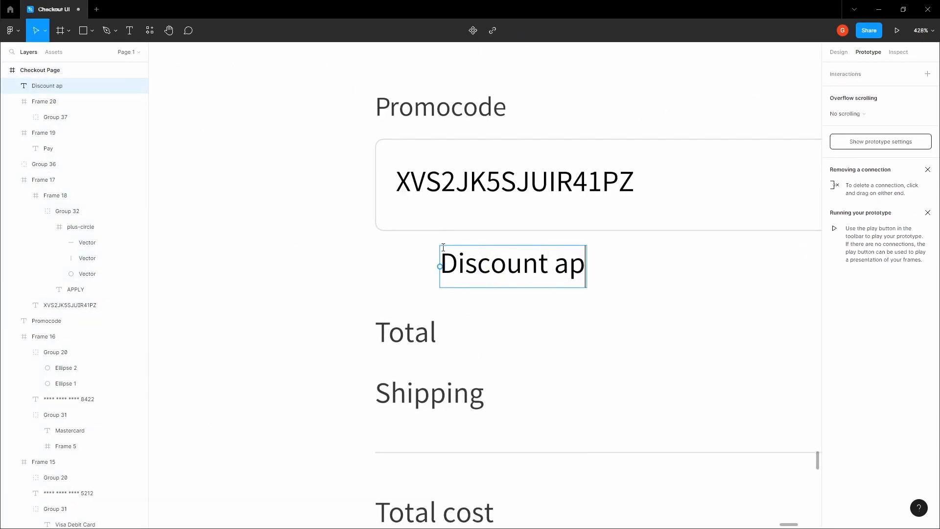
key(Escape)
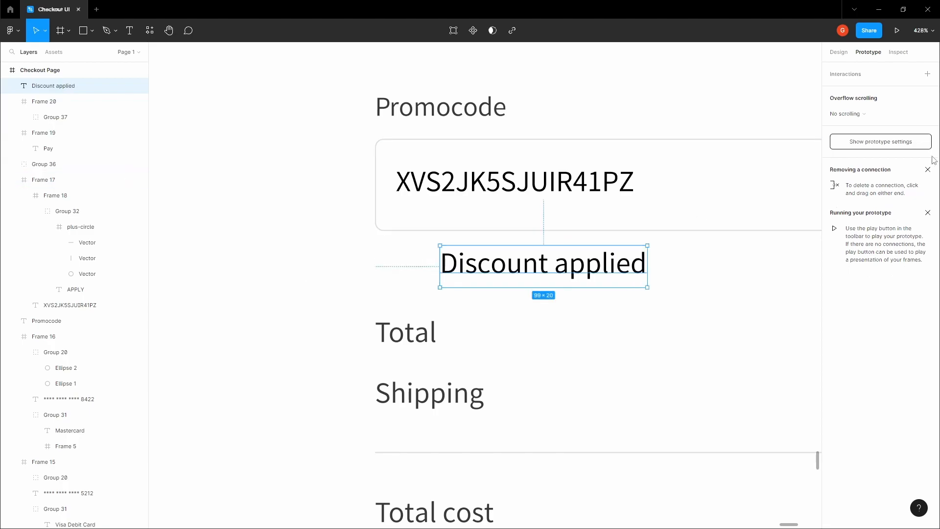
Set the "Discount applied" text to font size 13 with Auto line height and reduce its box height to 15.
click(838, 51)
key(Tab)
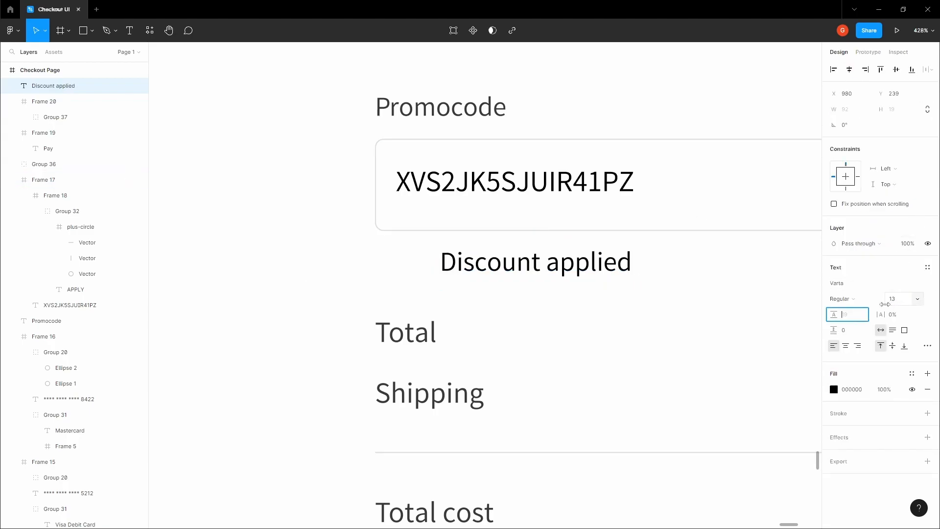
text(A)
key(Tab)
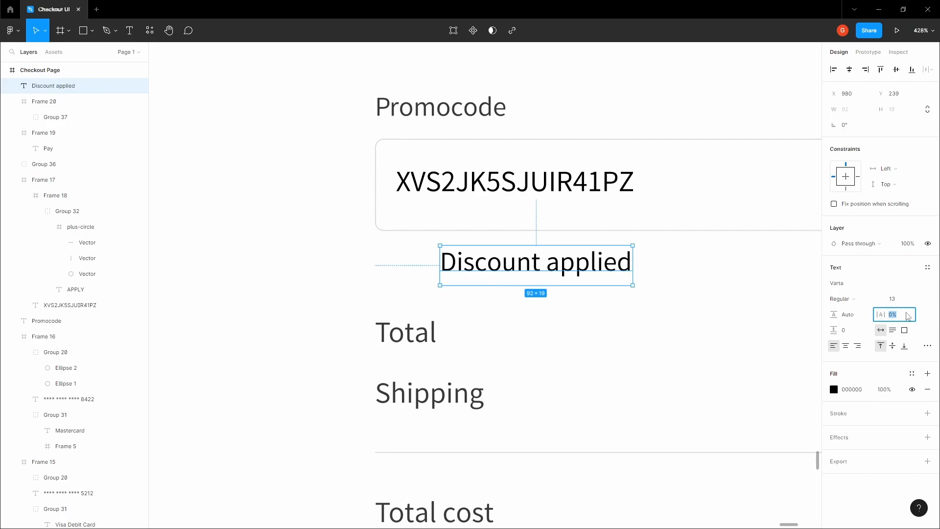
scroll(449, 257, up, 10)
drag(462, 373, 465, 339)
scroll(468, 336, down, 20)
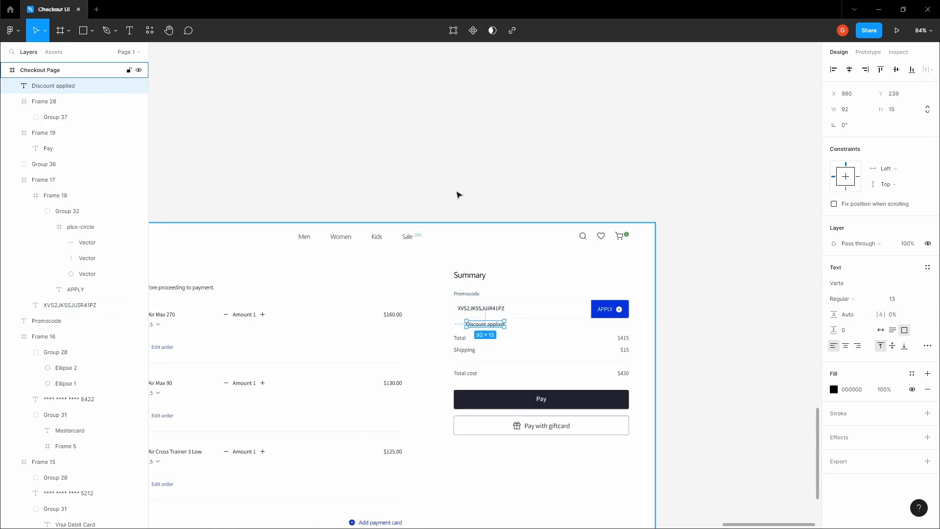
Copy the check-circle icon from the Icons frame.
click(459, 202)
key(space)
drag(453, 190, 440, 273)
scroll(440, 272, down, 8)
drag(466, 212, 458, 267)
scroll(457, 266, down, 3)
drag(455, 194, 371, 357)
drag(262, 141, 482, 231)
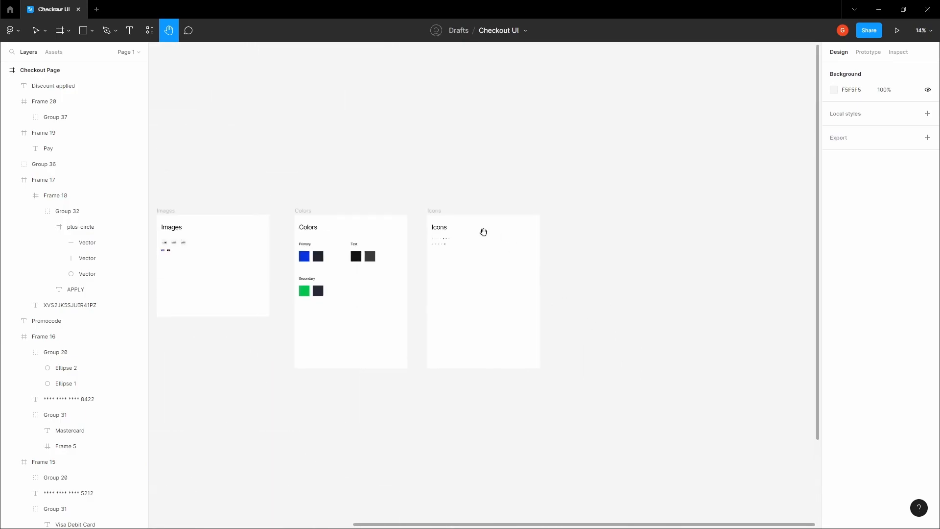
scroll(478, 233, up, 12)
drag(362, 236, 429, 204)
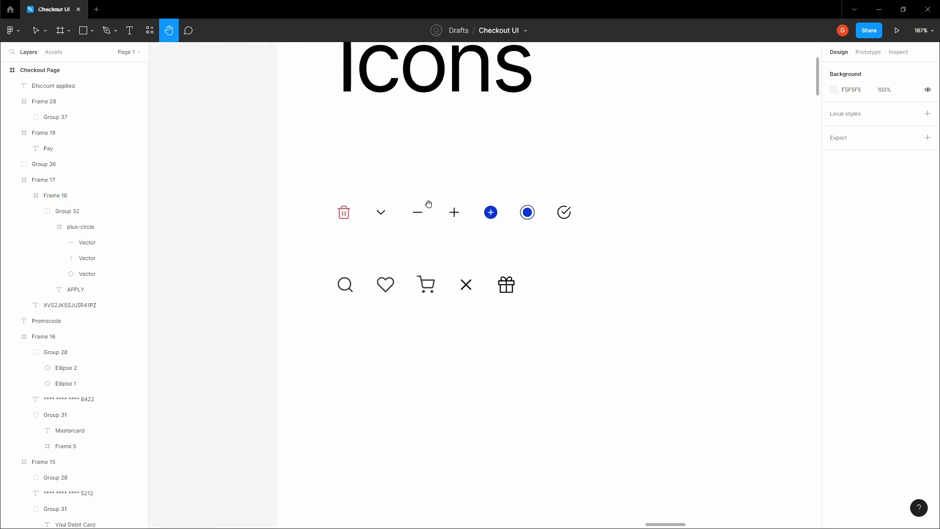
scroll(521, 223, up, 3)
right_click(577, 200)
click(593, 211)
Paste the check-circle icon into the fourth Checkout Page and place it before the "Discount applied" text with a gap of 8.
scroll(534, 271, down, 5)
scroll(538, 269, down, 10)
click(615, 235)
drag(751, 245, 415, 208)
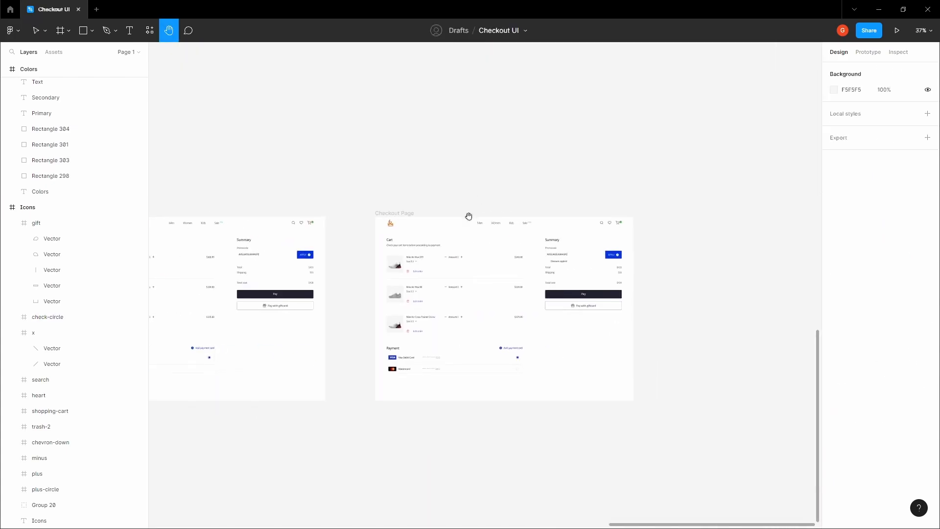
scroll(628, 244, up, 4)
click(460, 272)
scroll(465, 273, up, 5)
key(ctrl+v)
scroll(491, 289, down, 5)
drag(357, 321, 596, 288)
scroll(596, 289, up, 5)
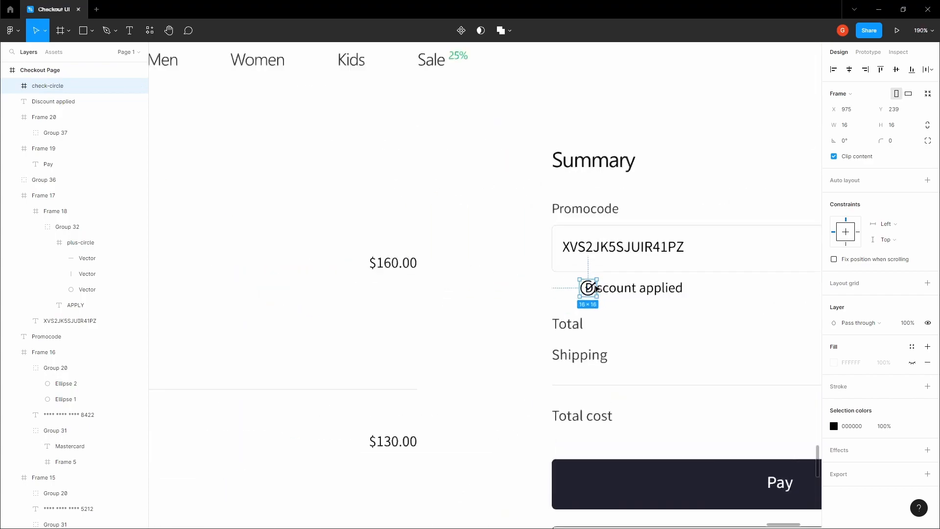
scroll(596, 289, up, 5)
Align the check-circle icon and the "Discount applied" text on their vertical centers and group them.
shift+click(656, 291)
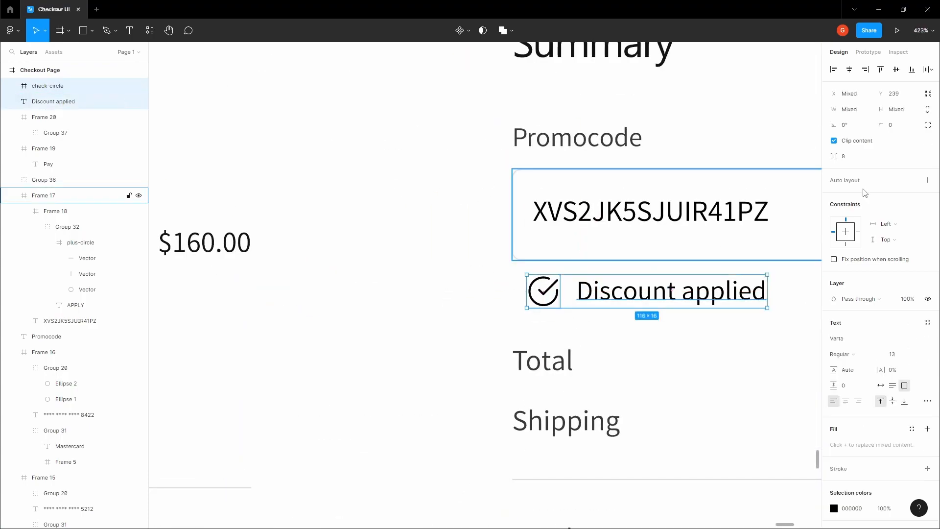
click(895, 70)
key(ctrl+g)
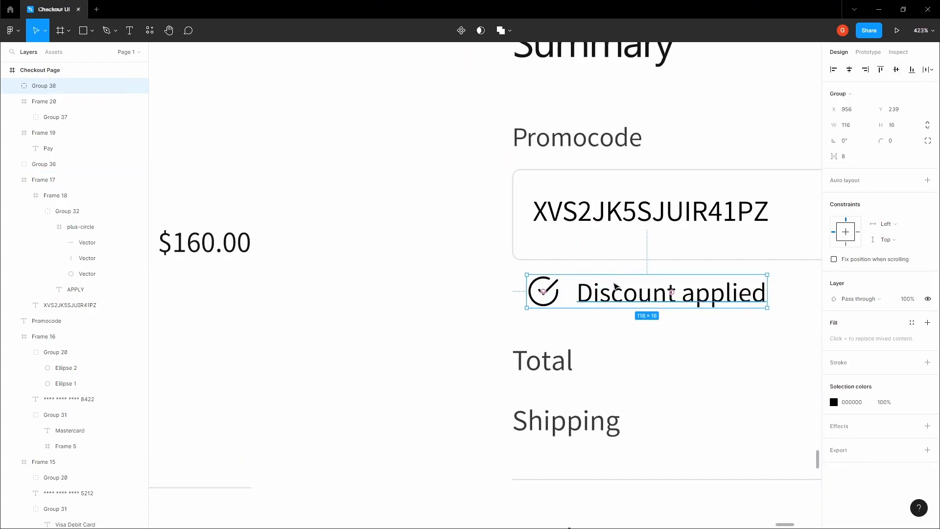
Recolor the "Discount applied" group to 00C34E, the green of the 25% label in the navigation.
scroll(614, 286, down, 5)
scroll(551, 178, up, 5)
ctrl+click(546, 181)
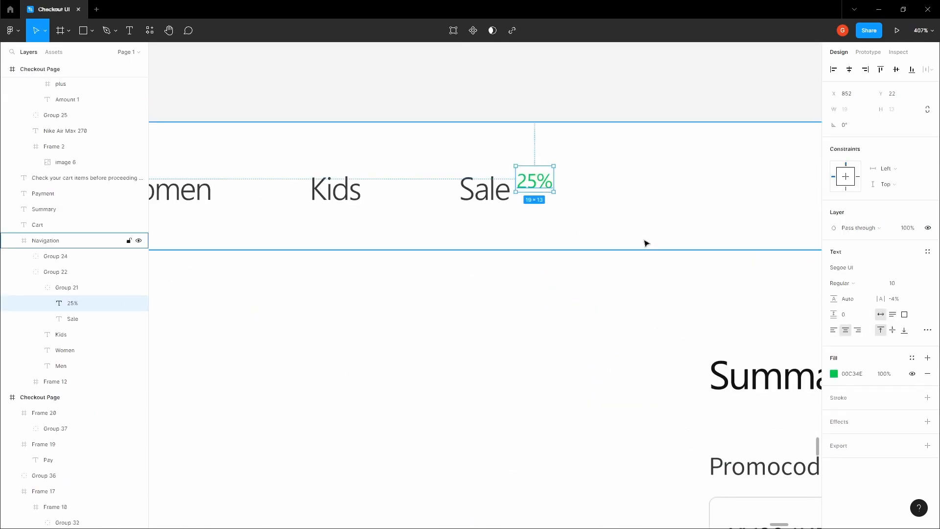
click(648, 101)
drag(503, 148, 425, 73)
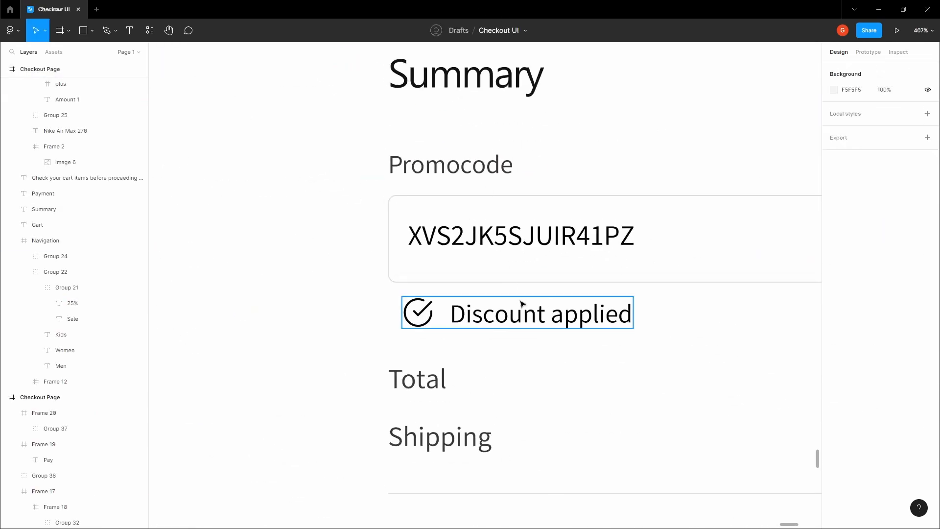
click(520, 302)
click(854, 402)
text(00C34E)
key(Return)
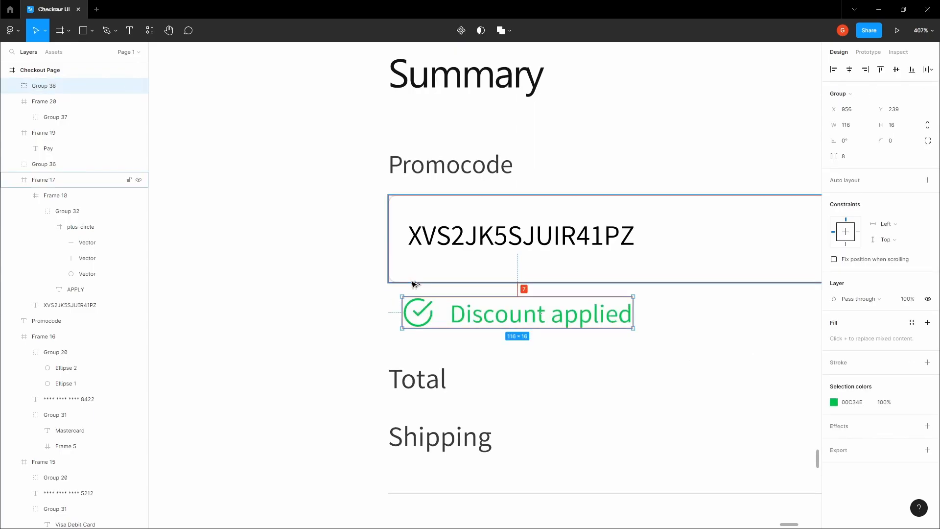
Show the layout grids, align the "Discount applied" group with the Promocode field's left edge at X 949 and raise it to Y 236.
key(shift+g)
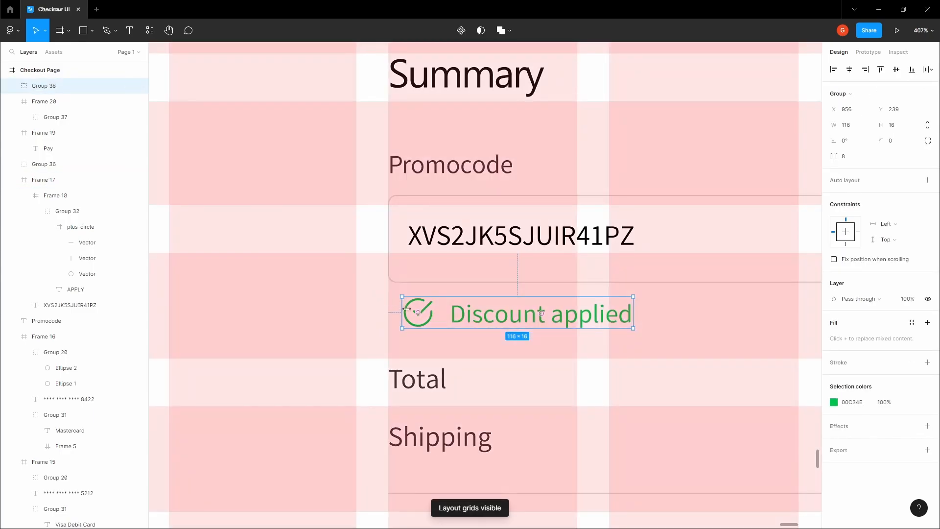
click(500, 341)
drag(522, 316, 510, 316)
key(alt)
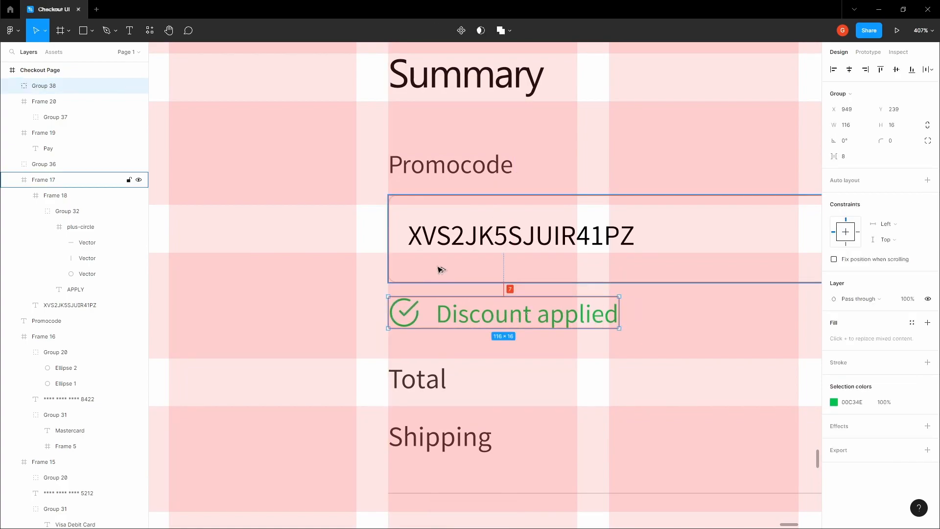
key(Up)
key(Up)
key(Up)
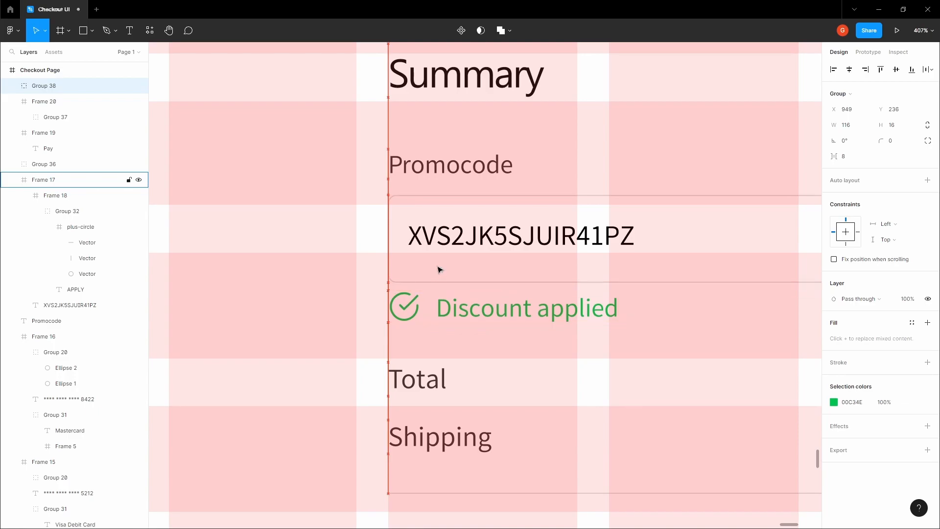
Hide the layout grids across the Checkout Page frames.
scroll(443, 269, down, 5)
click(398, 130)
scroll(543, 107, down, 3)
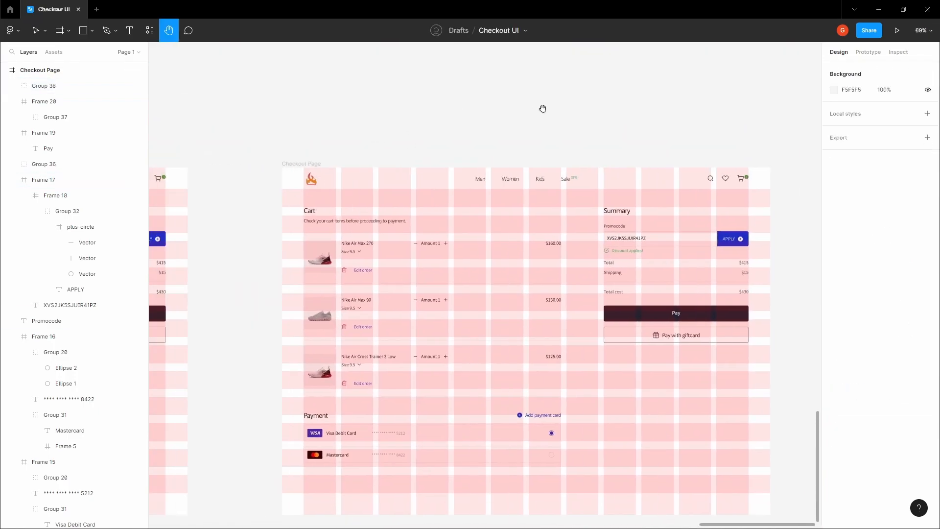
key(ctrl+shift+4)
scroll(541, 108, down, 3)
key(h)
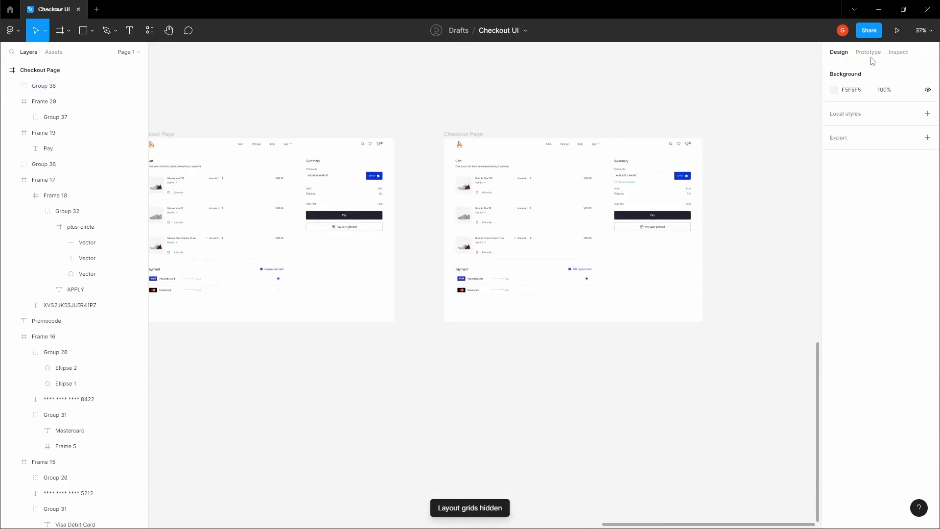
drag(486, 102, 514, 159)
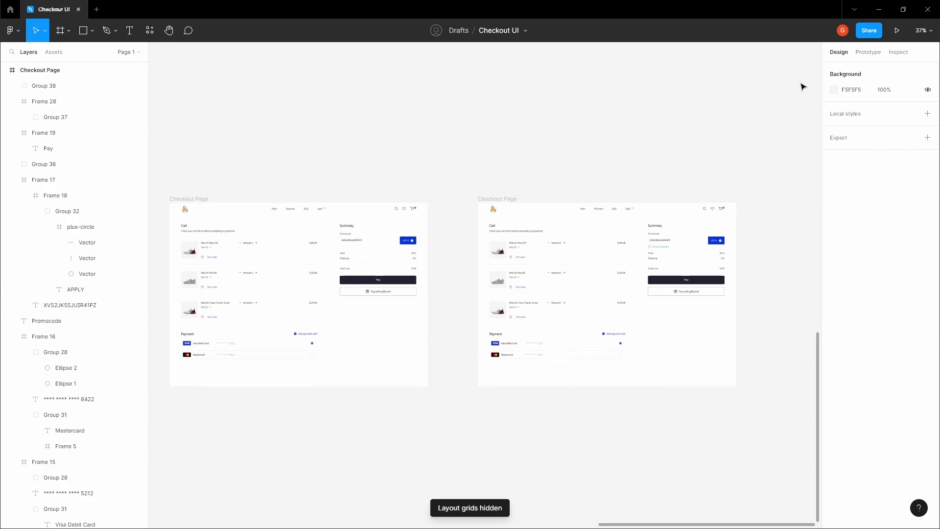
Try hiding the fill of the promo code text in the fourth Checkout Page's Promocode field.
click(863, 56)
mouse_move(575, 153)
mouse_down()
mouse_move(617, 131)
mouse_move(567, 140)
mouse_up()
scroll(396, 205, up, 5)
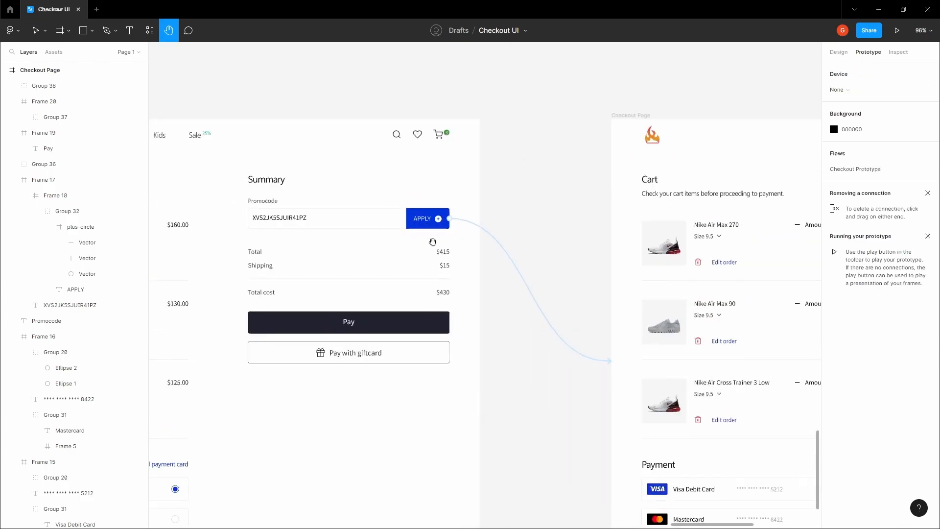
drag(449, 224, 297, 249)
scroll(372, 238, down, 2)
drag(580, 232, 325, 218)
drag(574, 251, 494, 250)
scroll(473, 222, up, 4)
key(v)
click(469, 231)
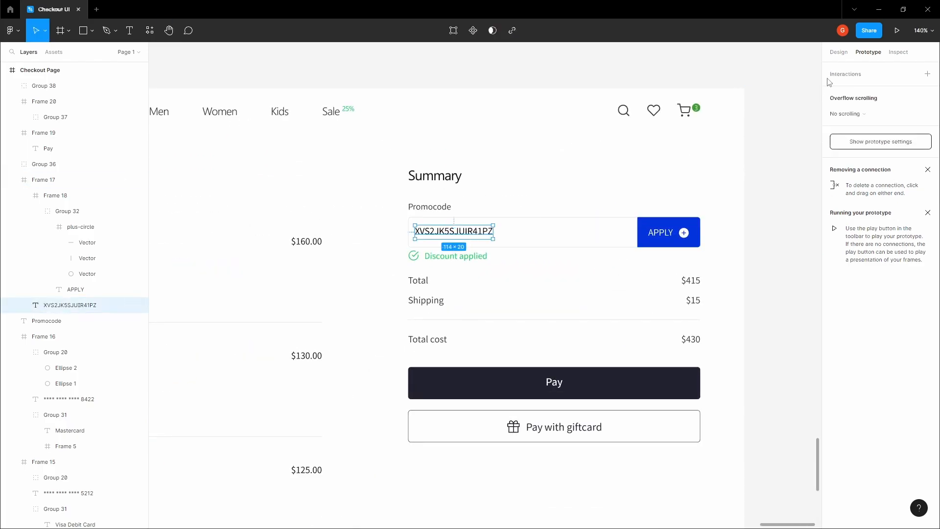
click(839, 53)
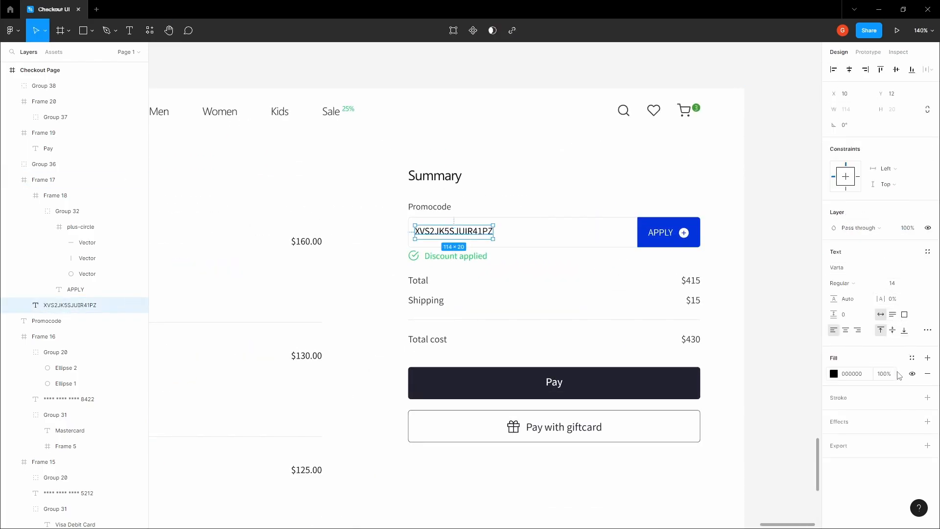
click(912, 374)
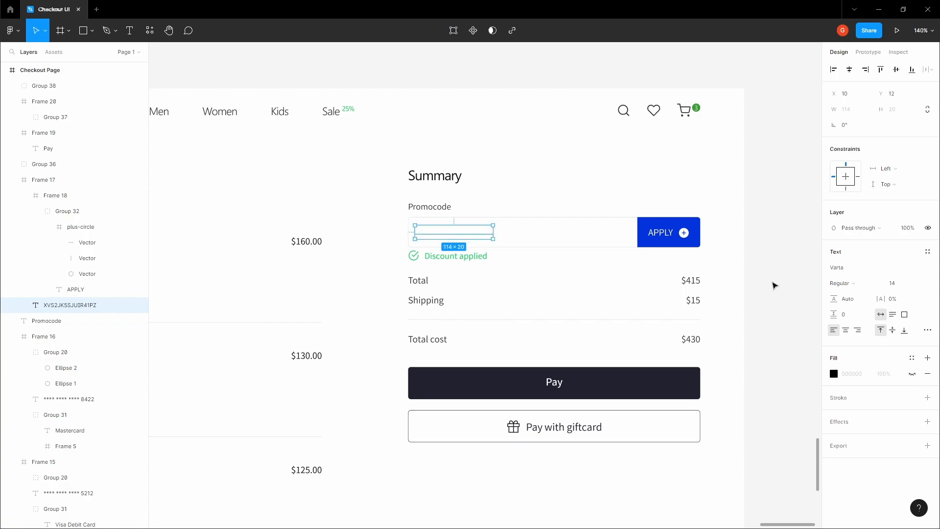
click(762, 272)
key(h)
drag(762, 272, 710, 266)
scroll(706, 265, down, 5)
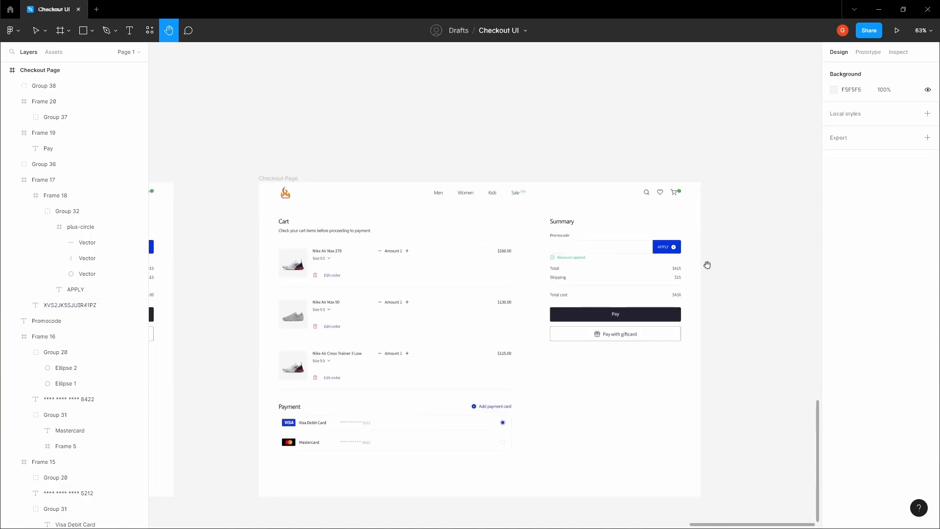
Undo the hiding of the promo code text's fill on the fourth Checkout Page.
key(v)
key(ctrl+z)
click(748, 268)
key(ctrl+z)
key(ctrl+z)
click(740, 264)
Duplicate the fourth Checkout Page frame and place the copy beside it as the fifth screen.
key(h)
drag(724, 255, 607, 231)
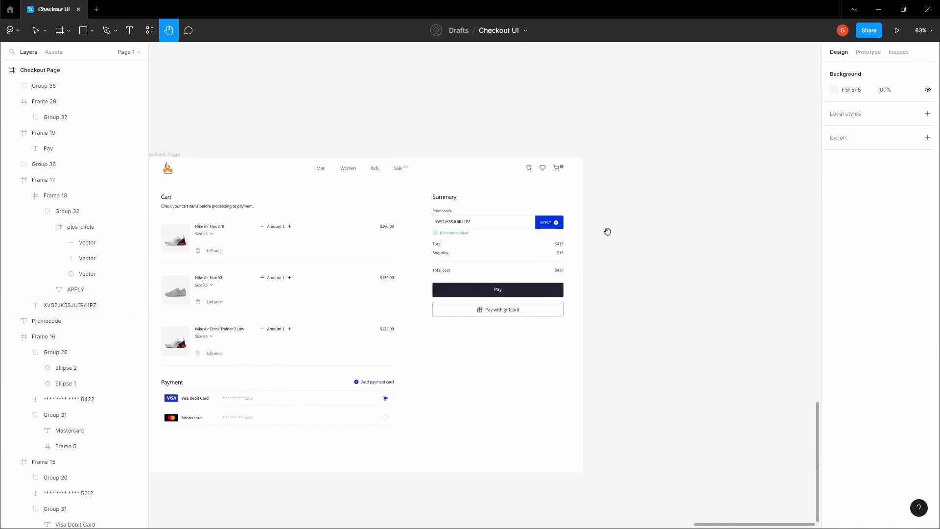
scroll(506, 233, down, 4)
key(v)
drag(364, 211, 600, 203)
click(585, 179)
Delete the "Discount applied" group from the fifth Checkout Page.
key(h)
drag(583, 177, 362, 162)
scroll(512, 223, up, 8)
key(v)
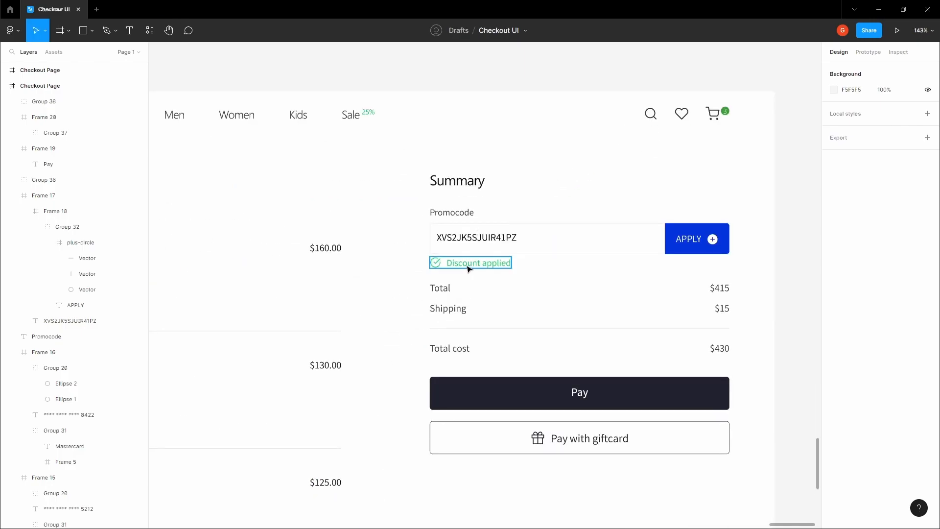
click(469, 269)
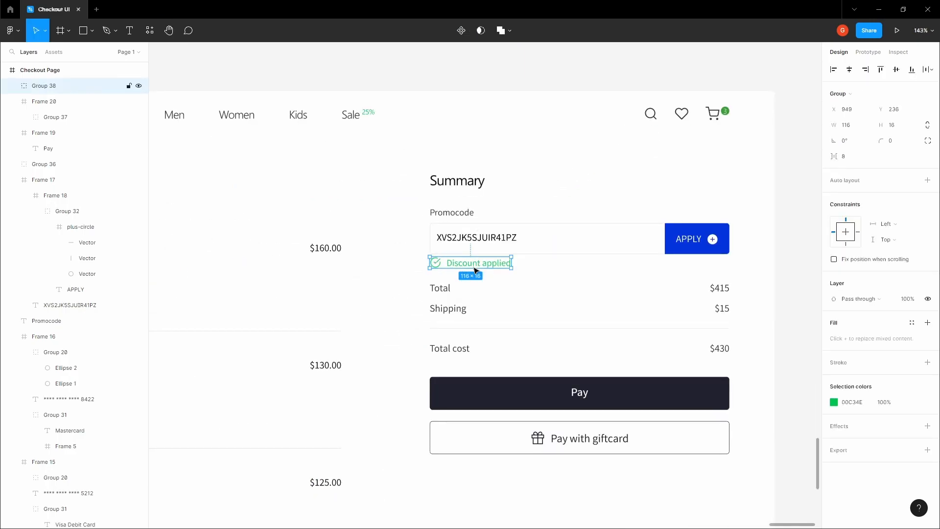
key(Delete)
Link the fourth Checkout Page frame to the fifth Checkout Page on click with Smart animate.
scroll(477, 268, down, 10)
click(272, 196)
click(867, 52)
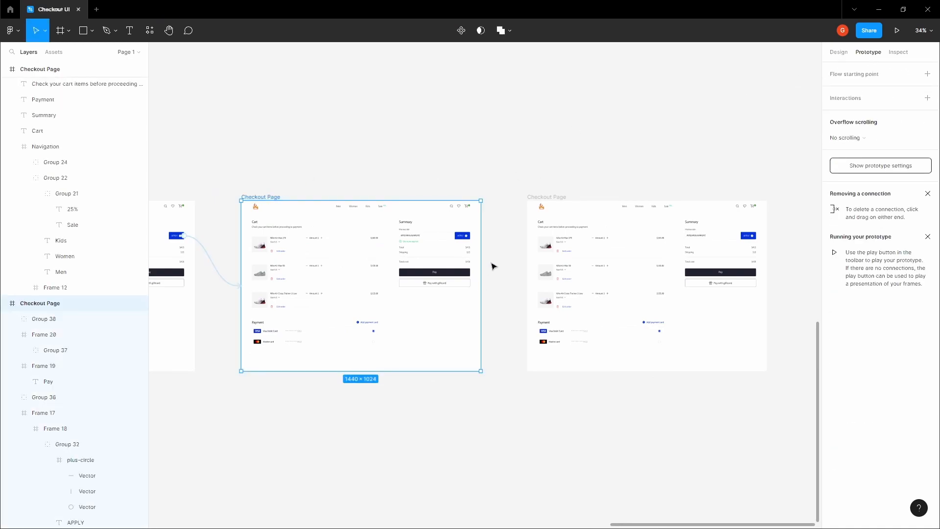
mouse_move(483, 286)
drag(480, 286, 535, 284)
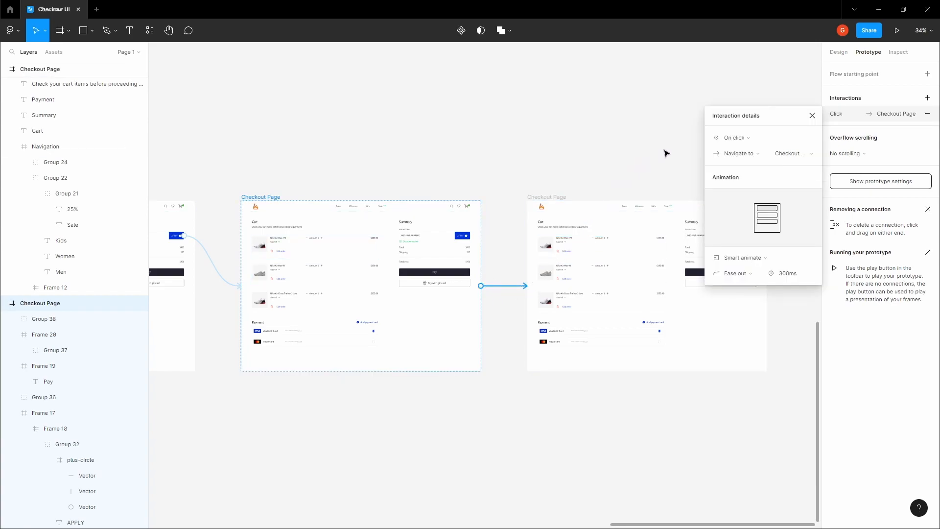
Change the trigger of the link between the fourth and fifth Checkout Page frames to After delay and adjust its delay time.
click(748, 139)
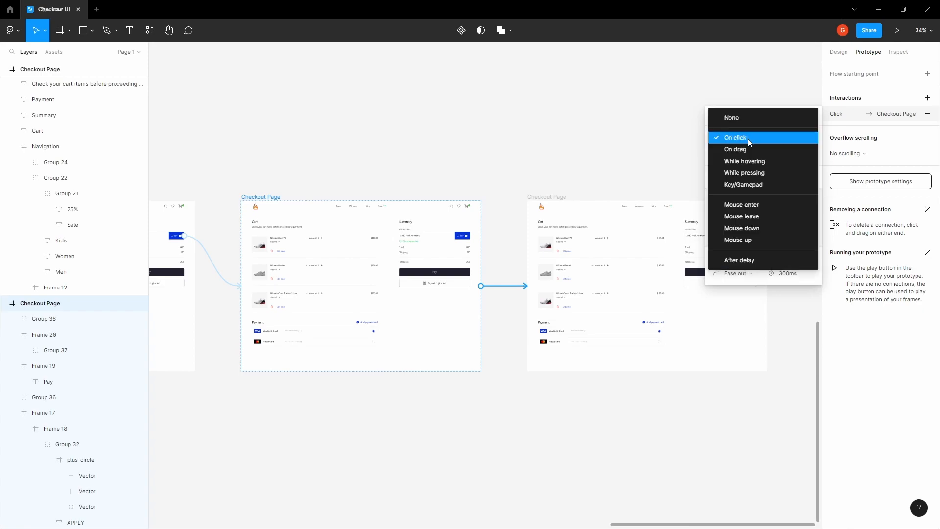
click(736, 259)
drag(779, 142, 770, 145)
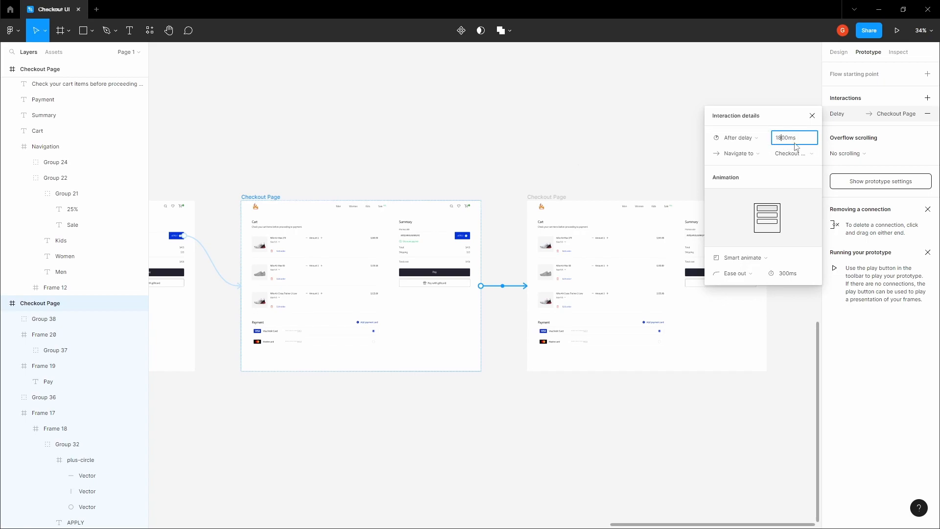
click(663, 172)
Play the Checkout Prototype flow from its starting frame and show the preview in full screen.
key(space)
scroll(712, 230, up, 3)
scroll(698, 243, up, 3)
scroll(698, 243, down, 4)
drag(488, 216, 583, 191)
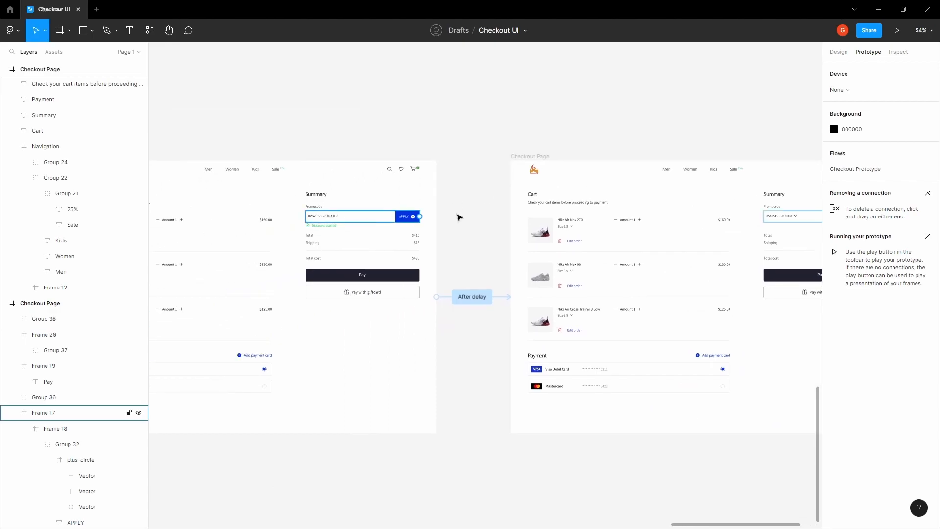
key(space)
scroll(501, 120, down, 8)
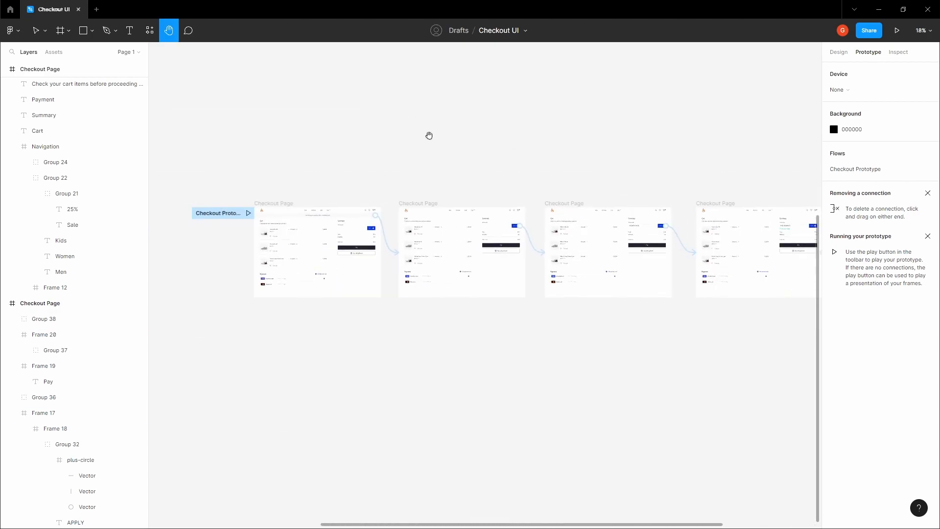
drag(428, 135, 485, 131)
click(304, 213)
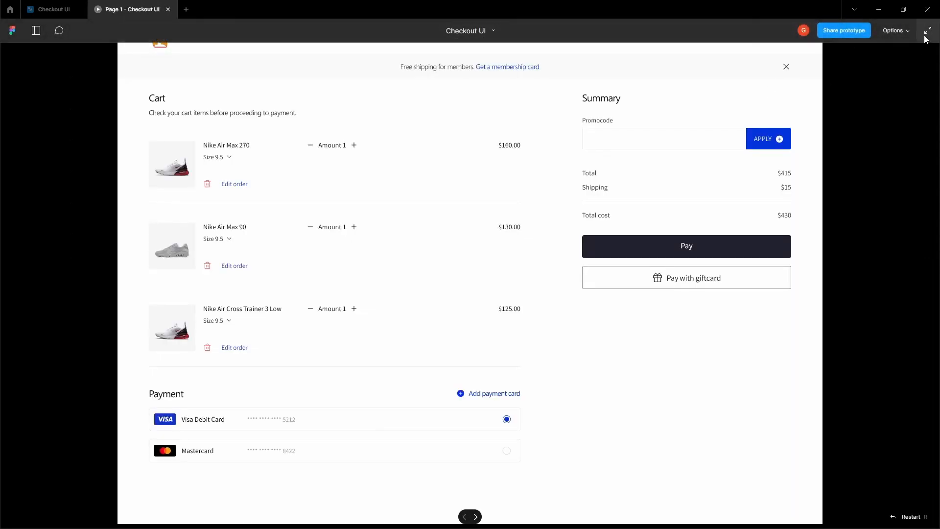
click(928, 32)
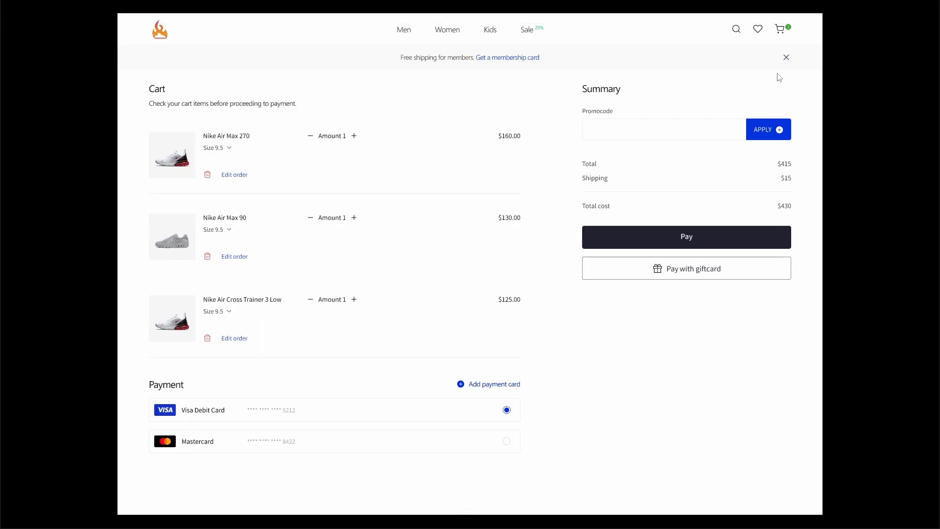
Test the prototype by dismissing the free shipping banner, filling the promo code field and applying the code.
click(786, 58)
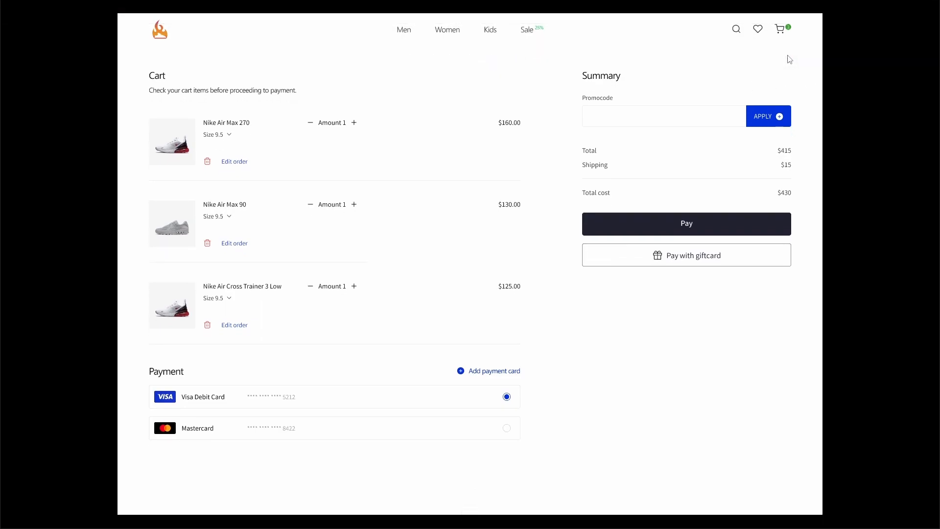
click(599, 61)
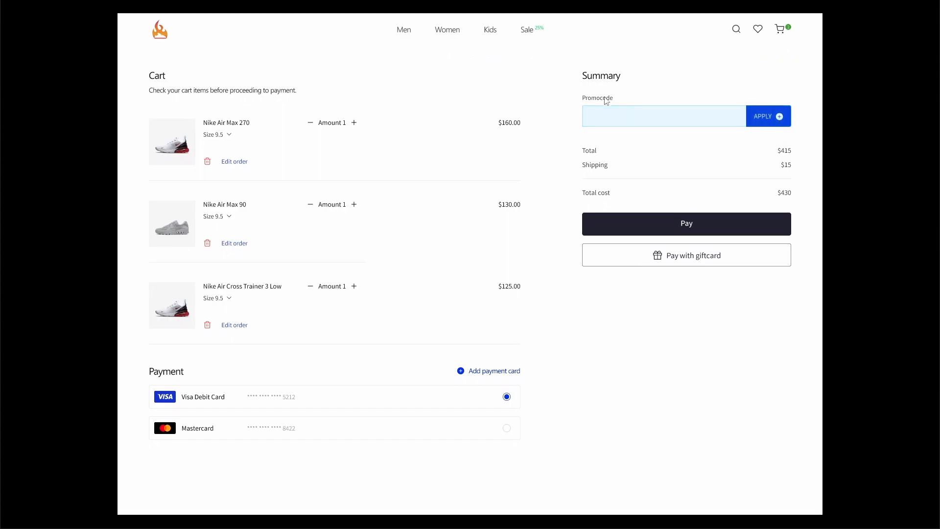
click(609, 119)
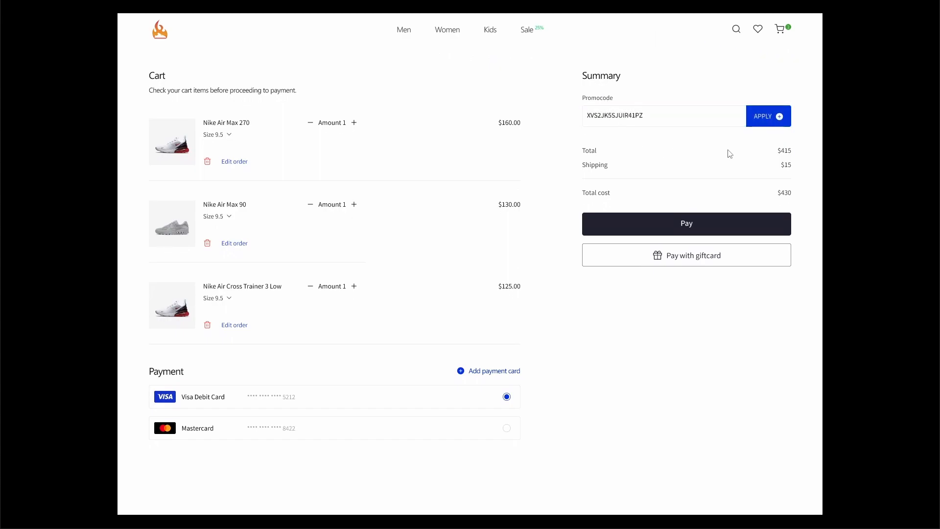
click(760, 124)
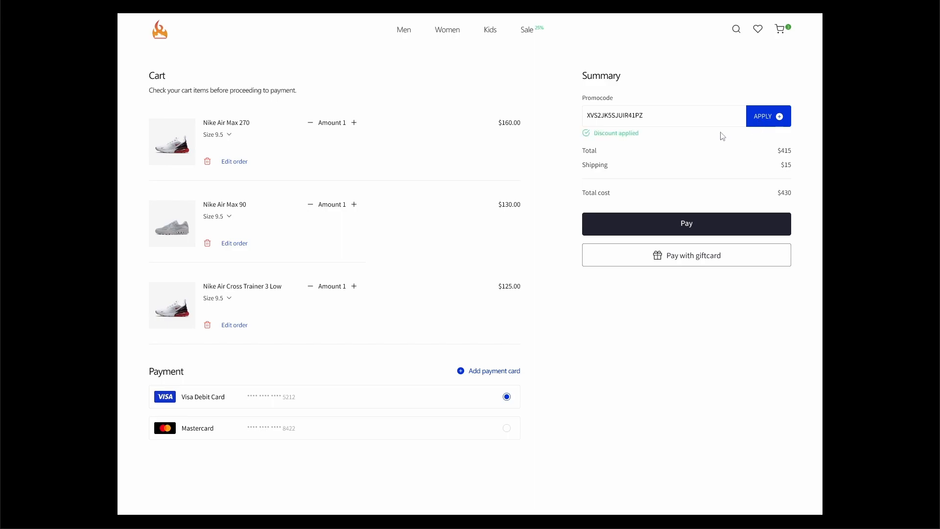